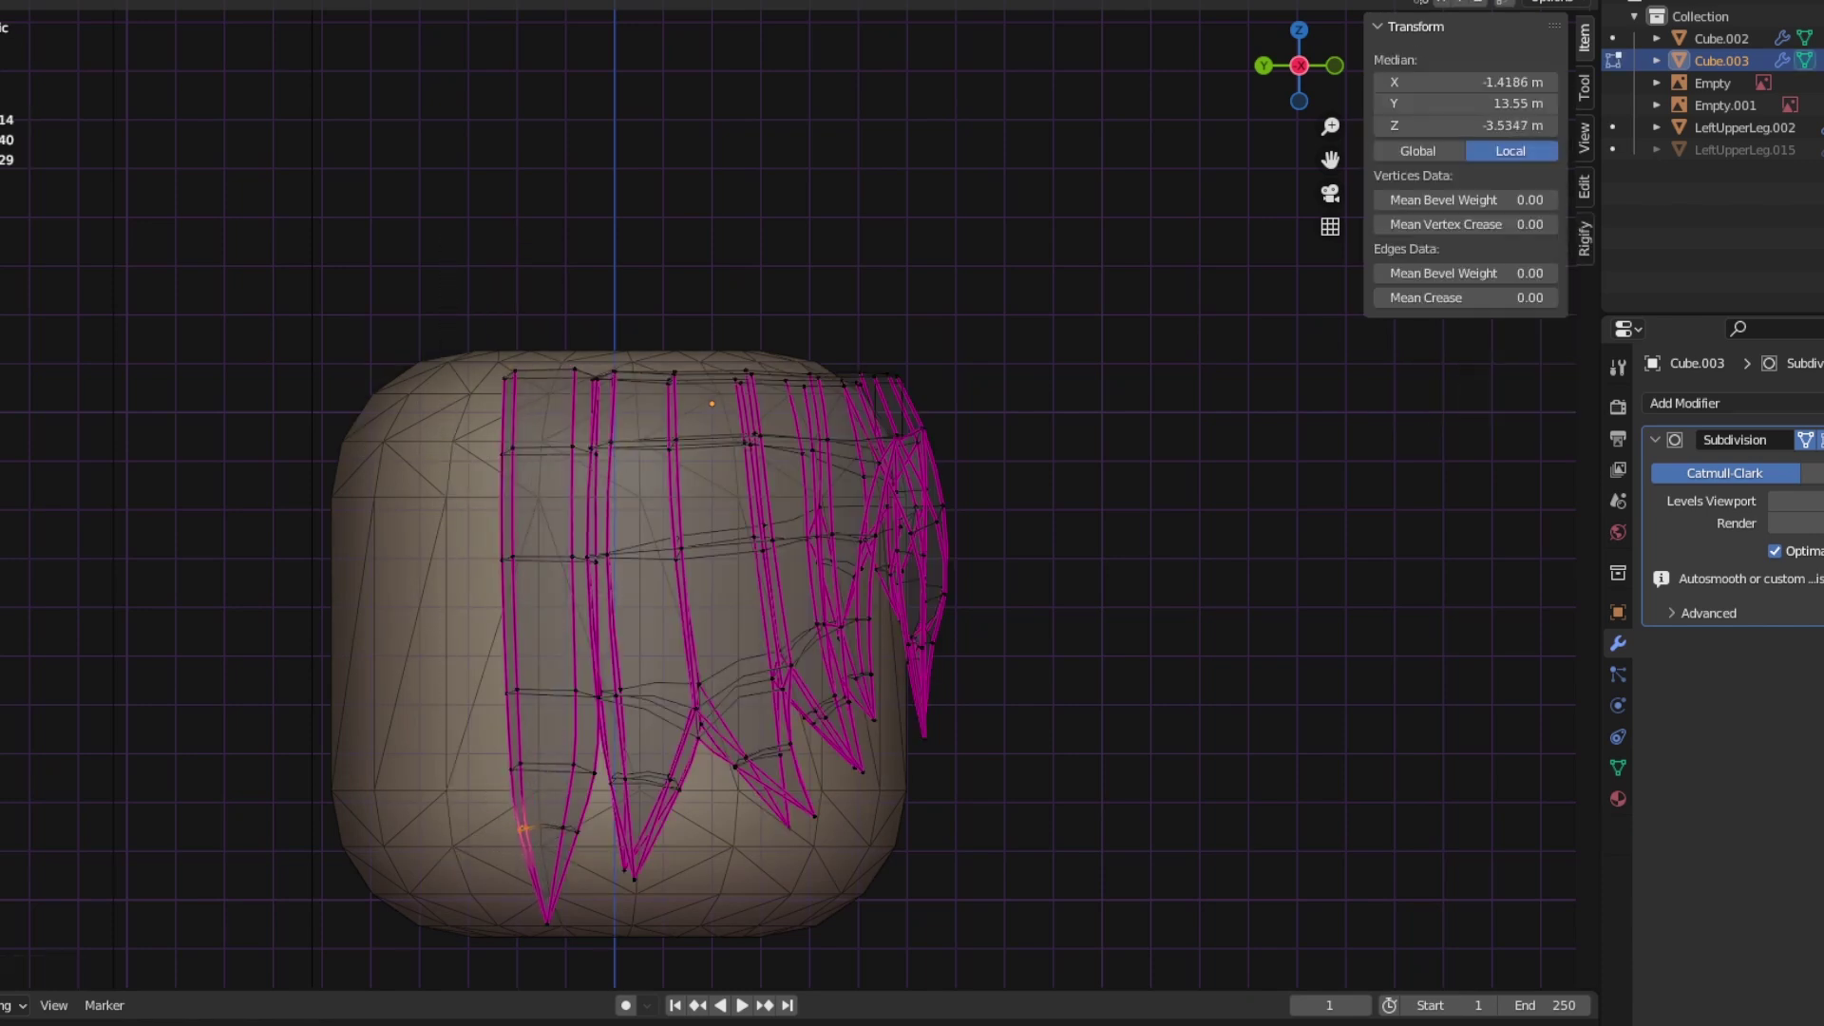
Step: Merge the facing vertices along the gap between the two rear strands on the near side of the hair
key(alt+z)
middle_drag(912, 665, 912, 494)
click(544, 489)
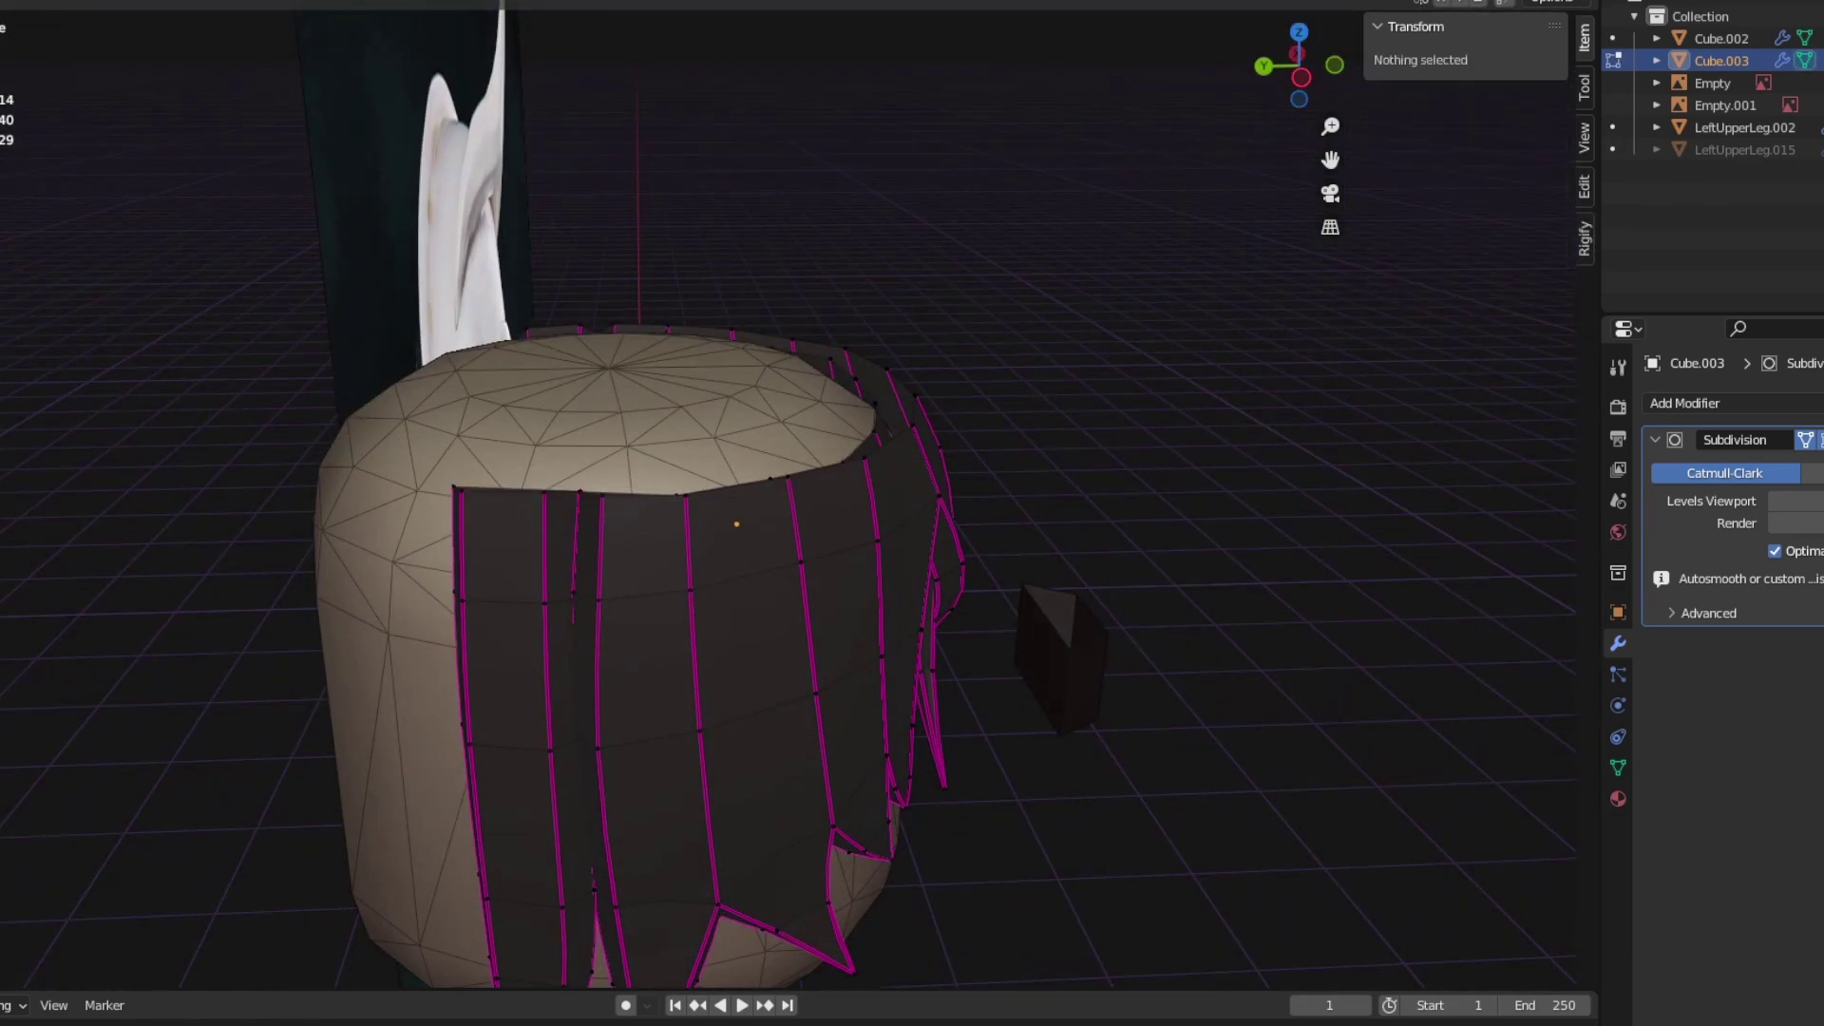
key(Return)
key(alt+a)
key(alt+z)
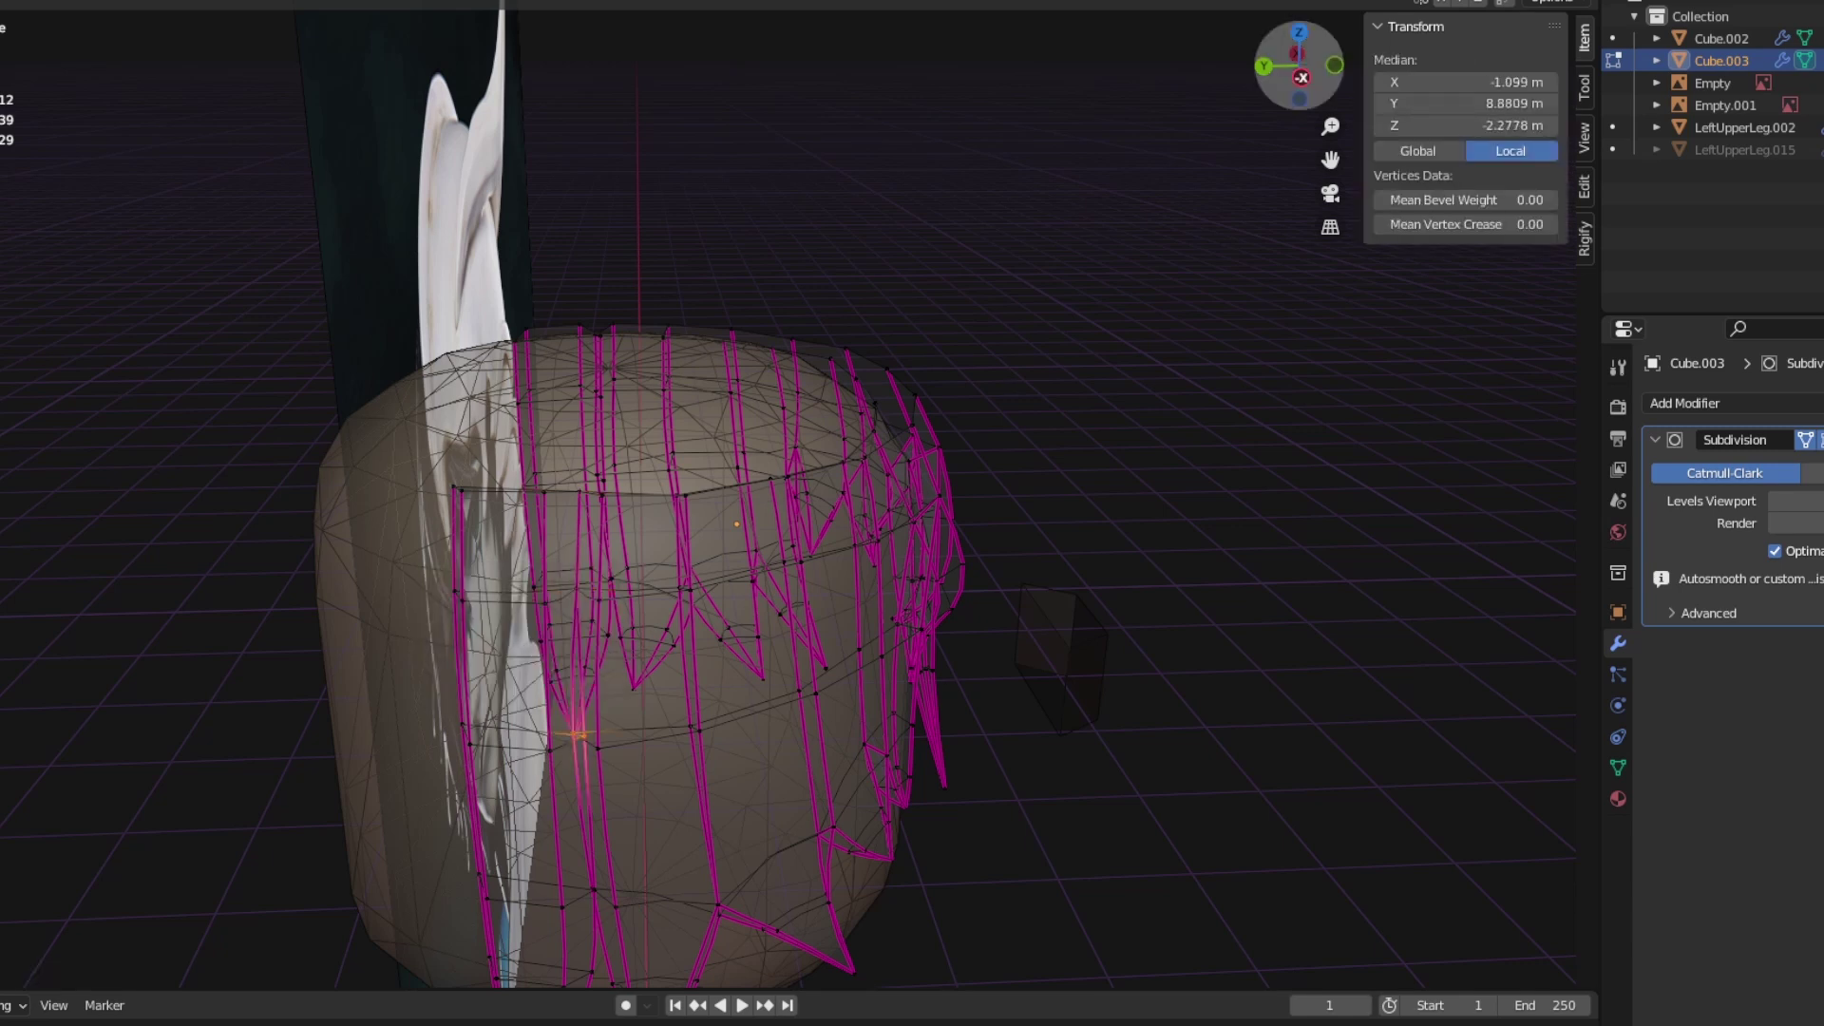
middle_drag(912, 570, 950, 570)
drag(1299, 64, 1299, 38)
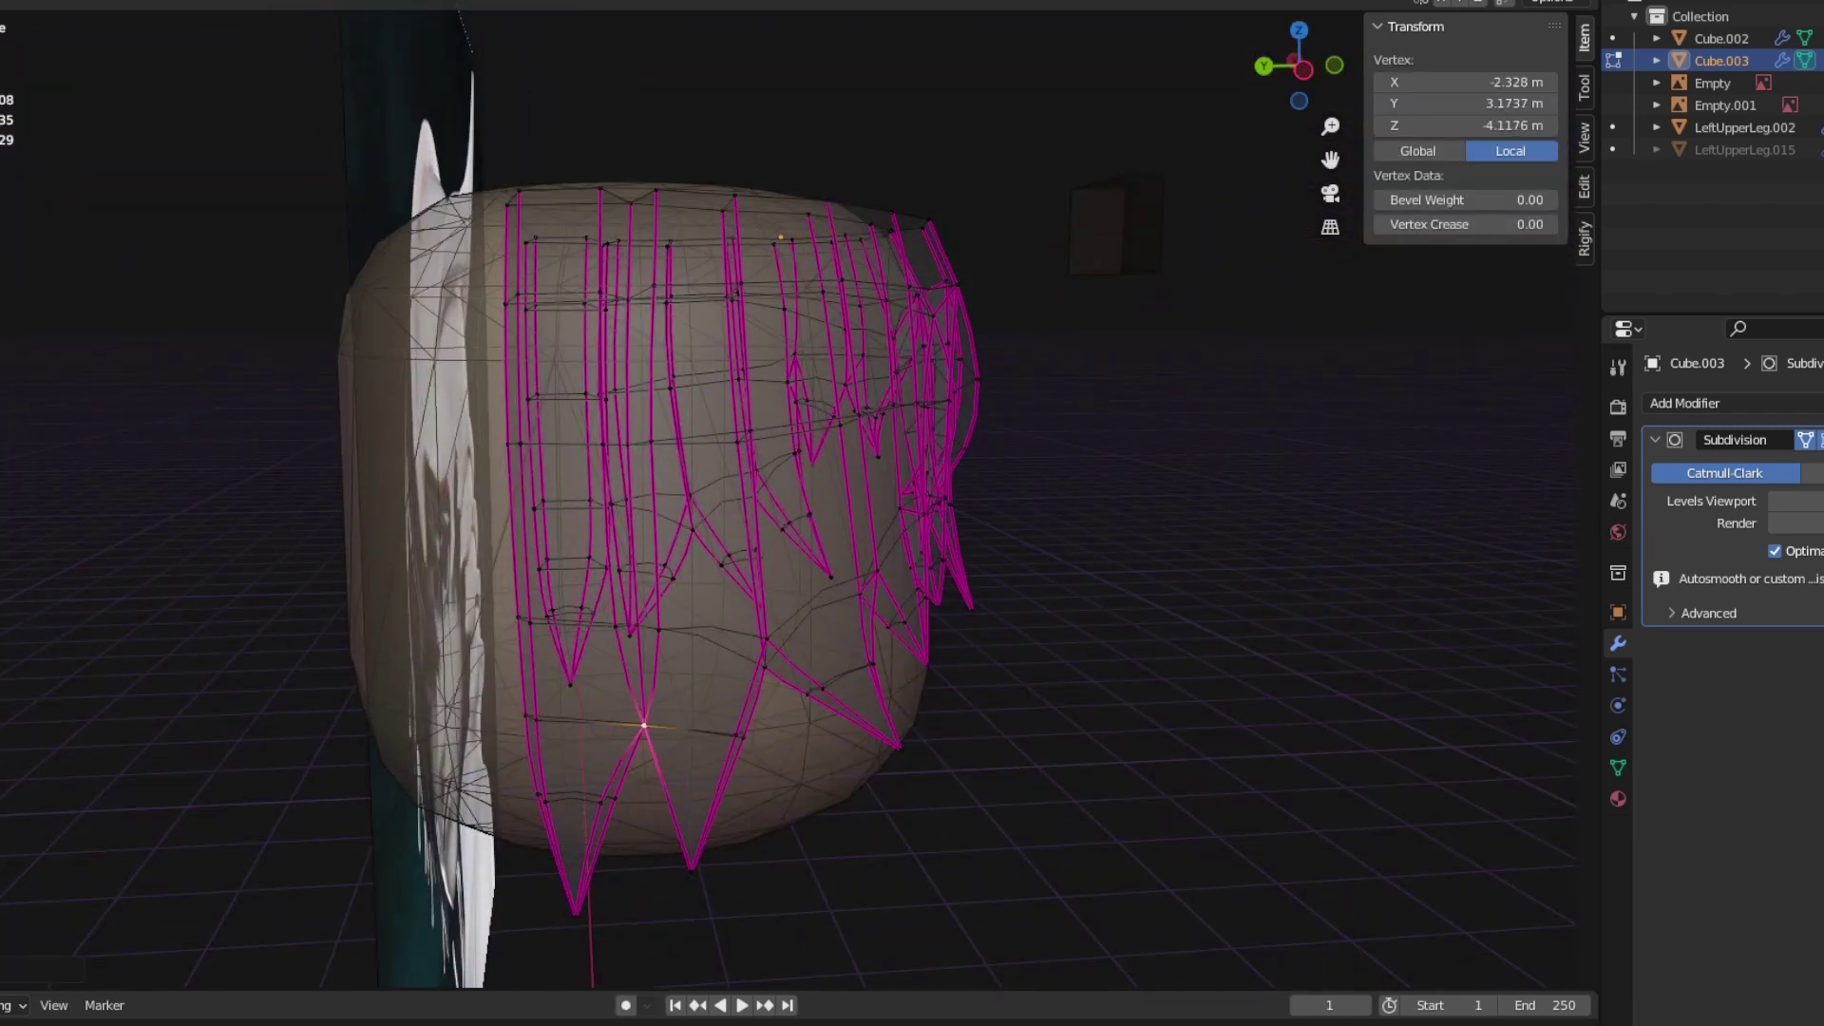
Step: Delete the leftover geometry inside the merged seam of the side hair
drag(1298, 64, 1306, 100)
alt+click(888, 618)
key(x)
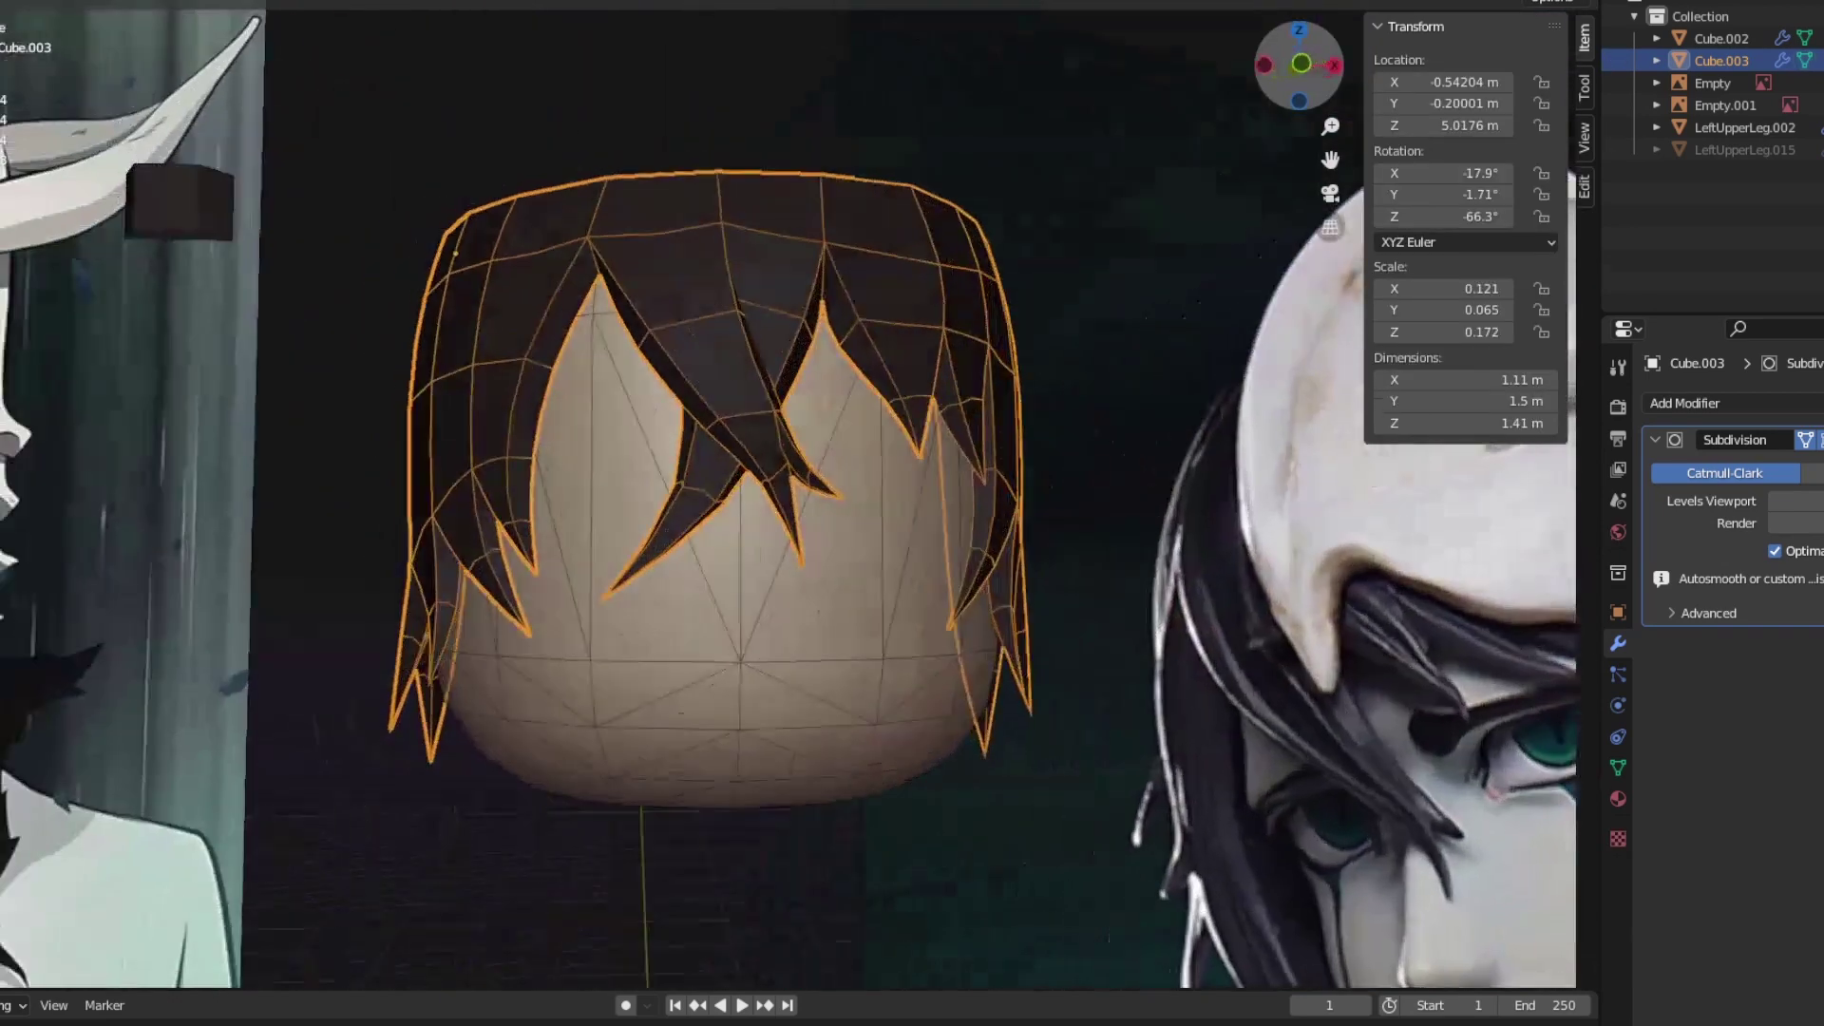
Step: Merge the paired vertices upward from the valley between the two rear strands on the opposite side of the hair
key(Tab)
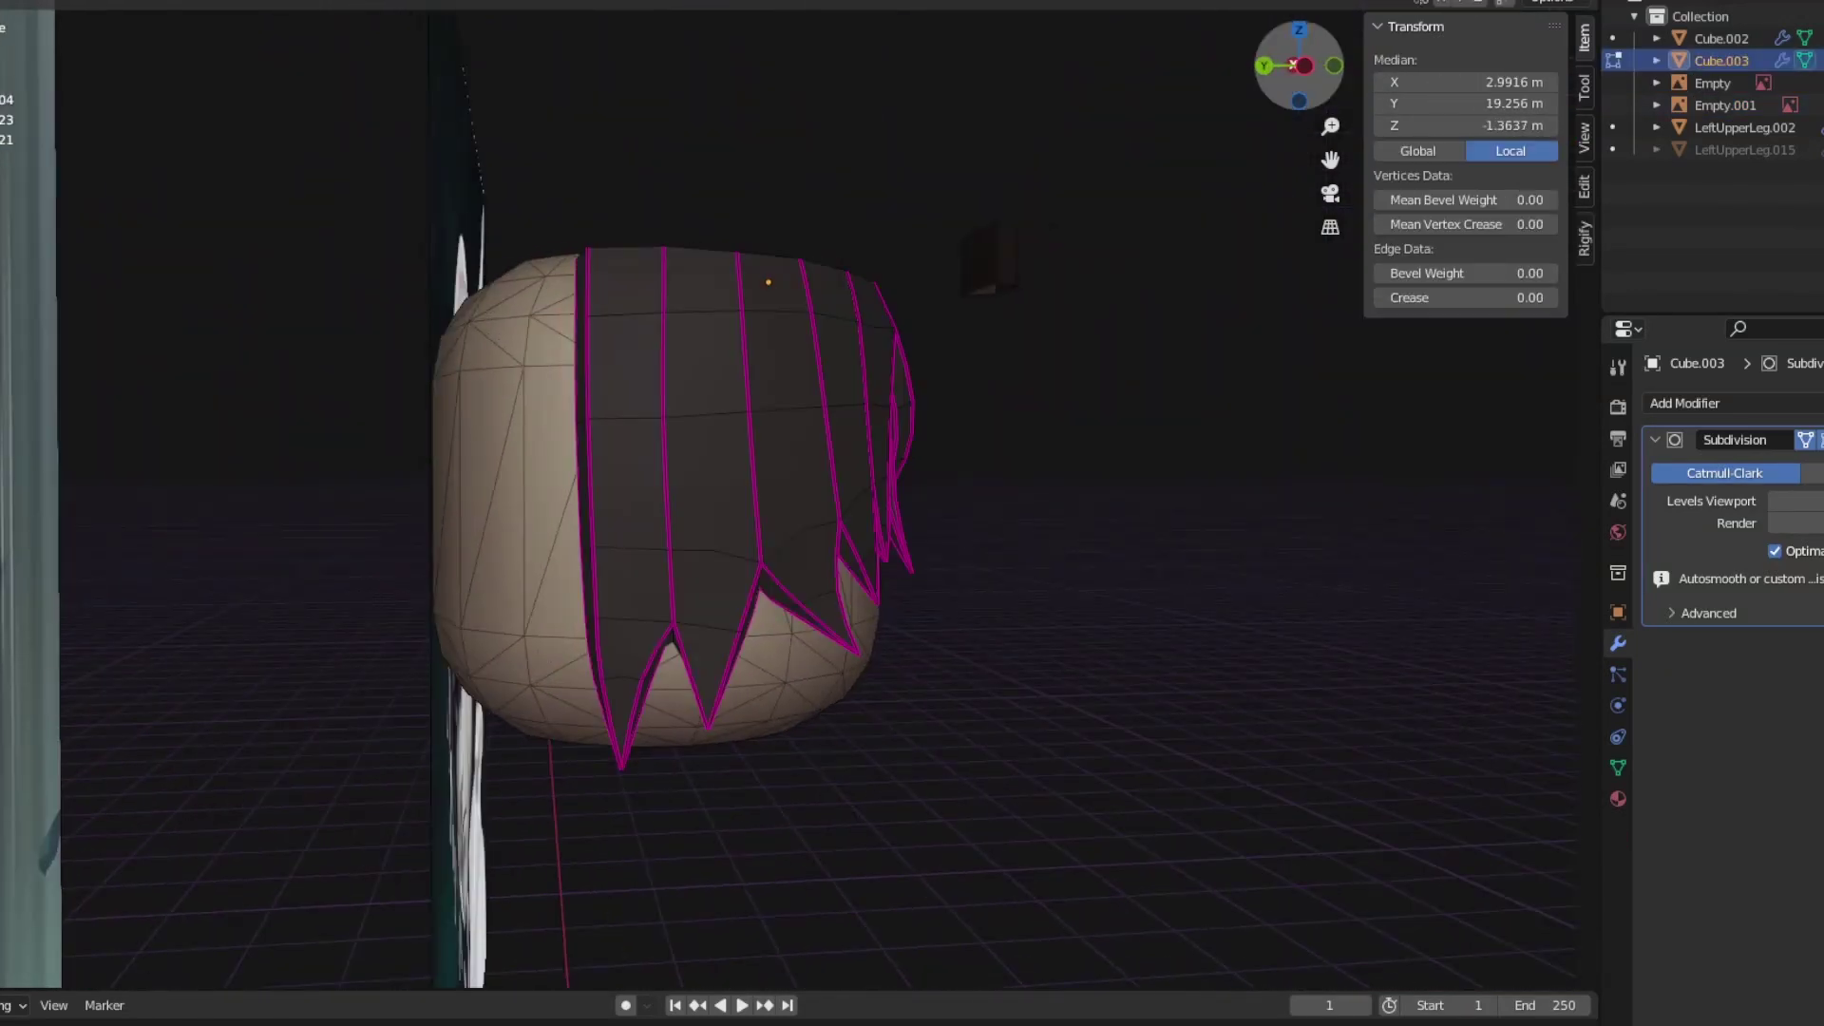
key(ctrl+KP_3)
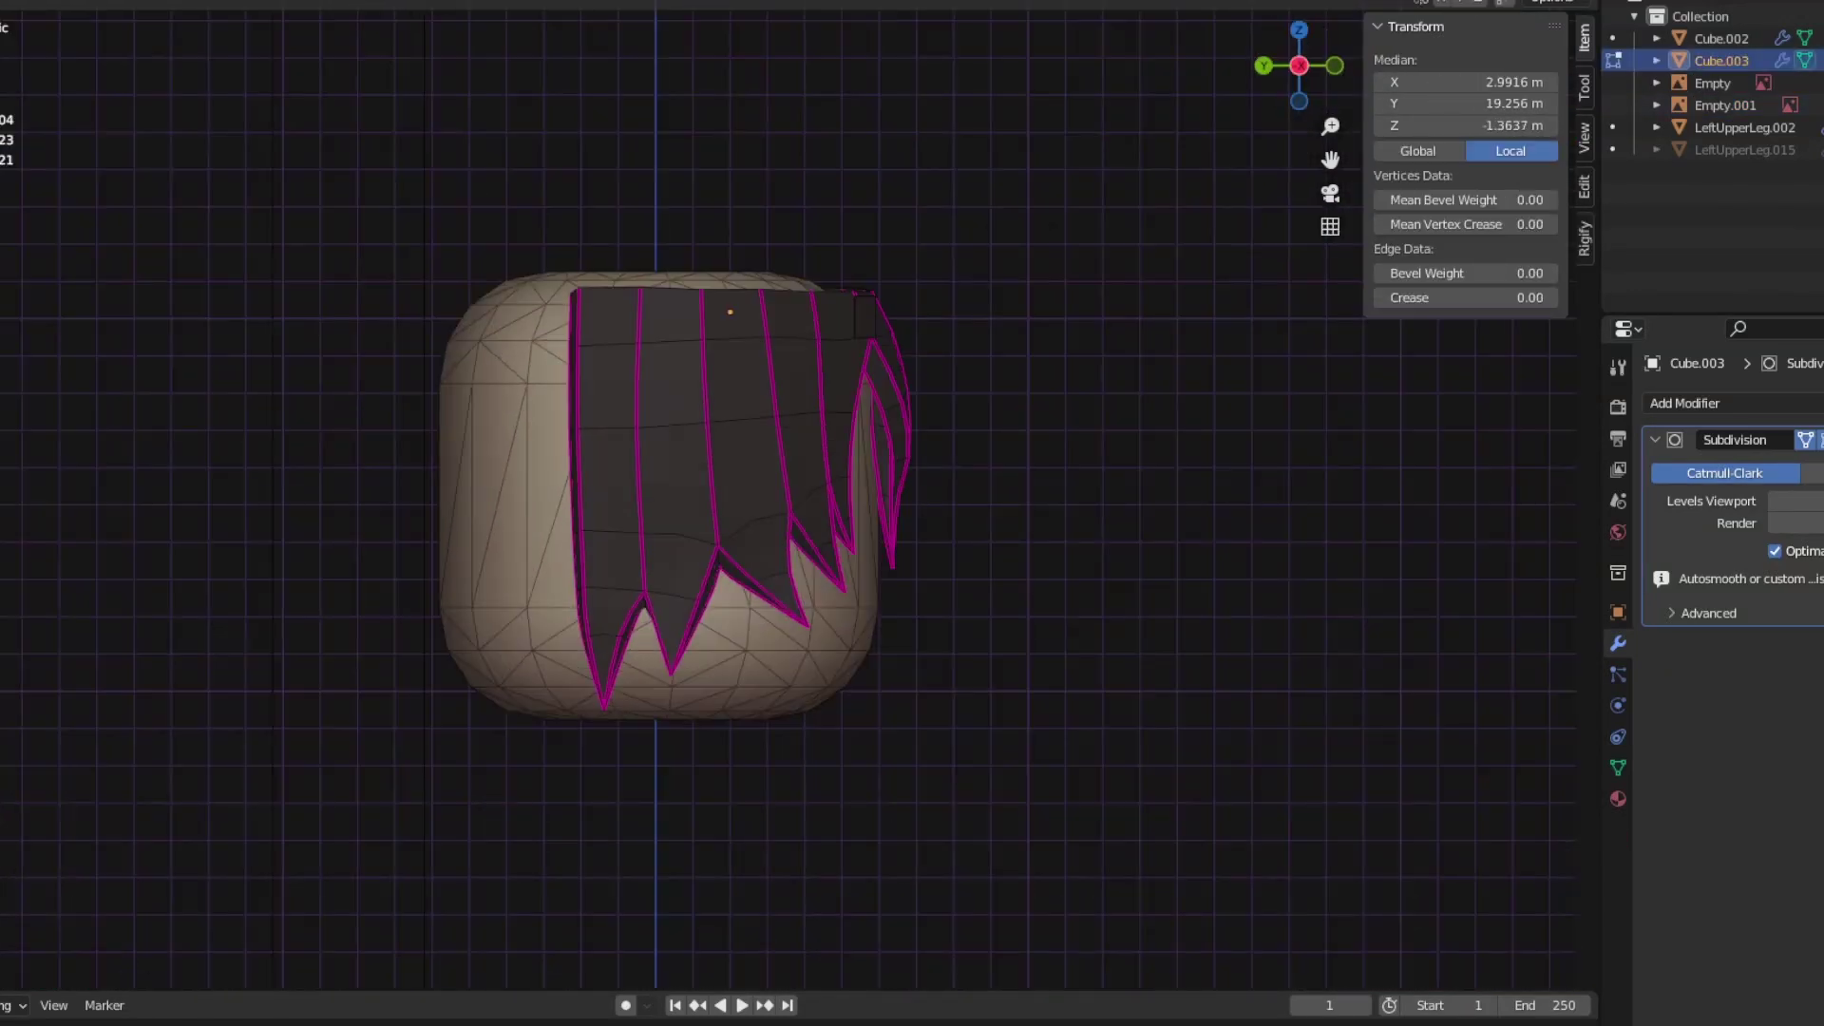
key(alt+a)
click(630, 529)
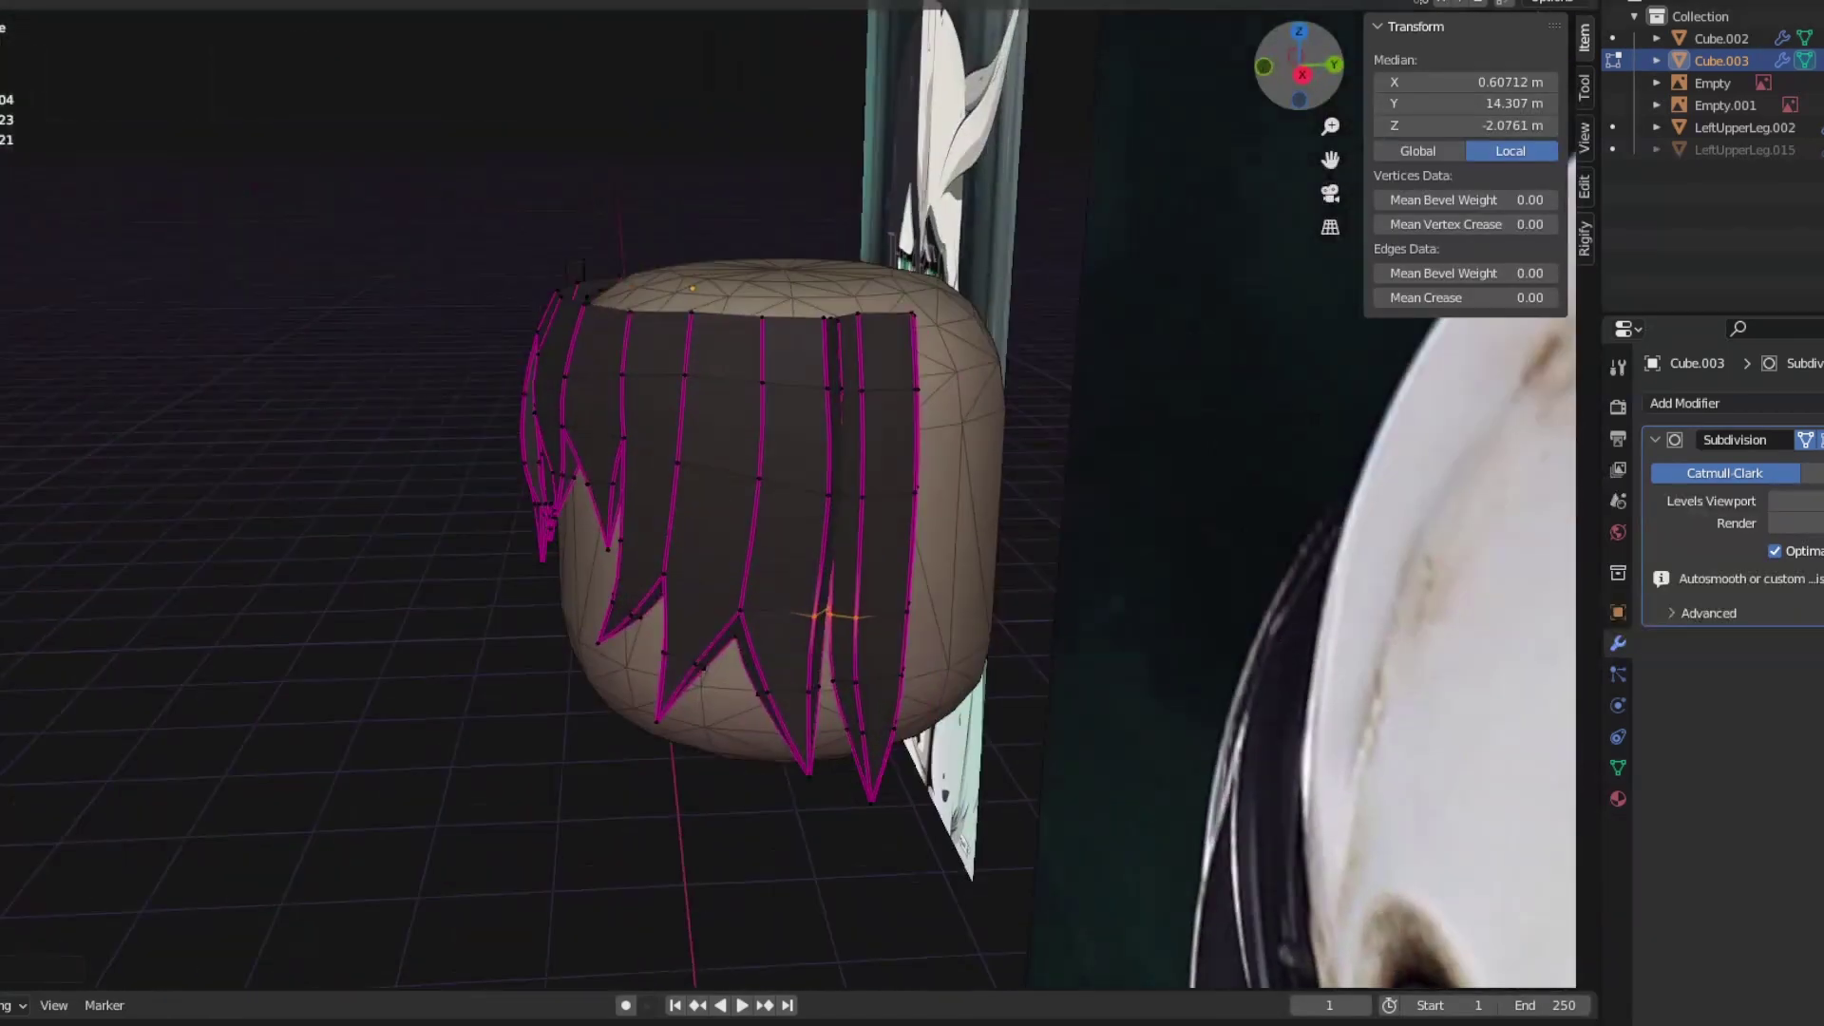
click(811, 634)
middle_drag(811, 633, 751, 565)
shift+click(793, 611)
key(alt+z)
middle_drag(909, 594, 885, 657)
shift+click(886, 657)
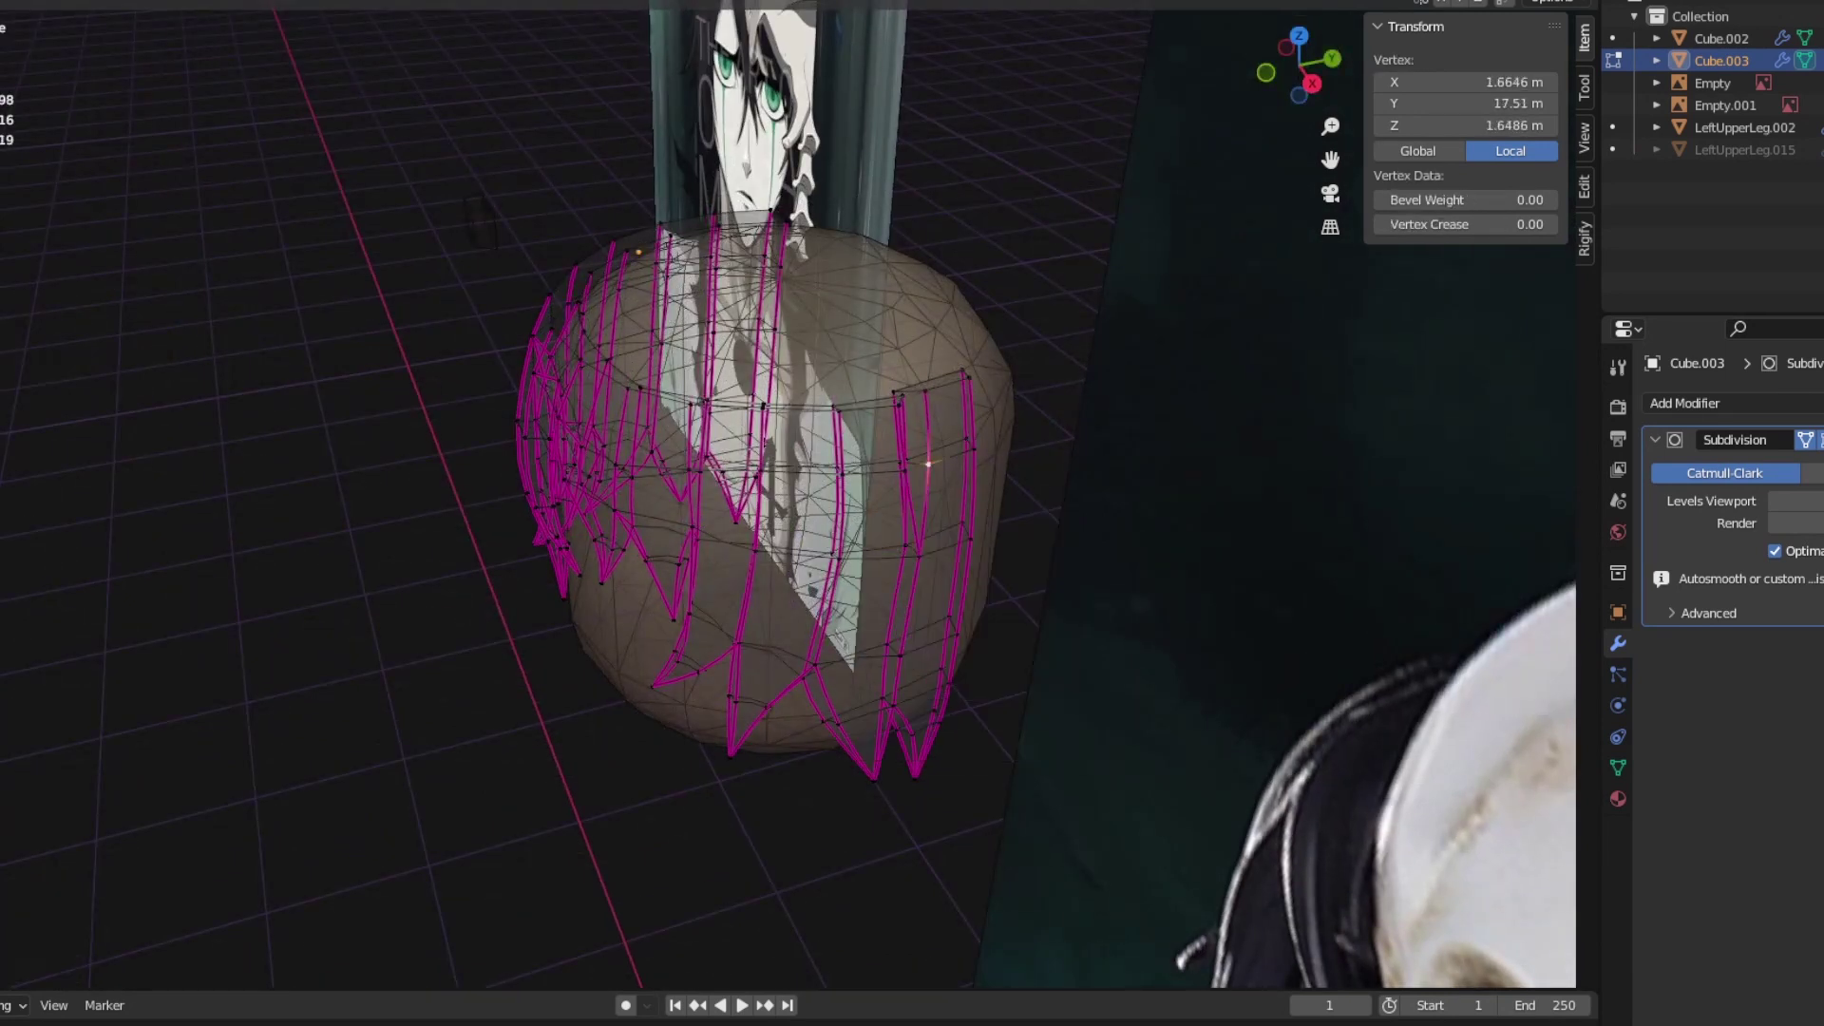
Step: Merge the remaining top-row vertices of the opposite seam and clean up the vertices at the rear strand
key(n)
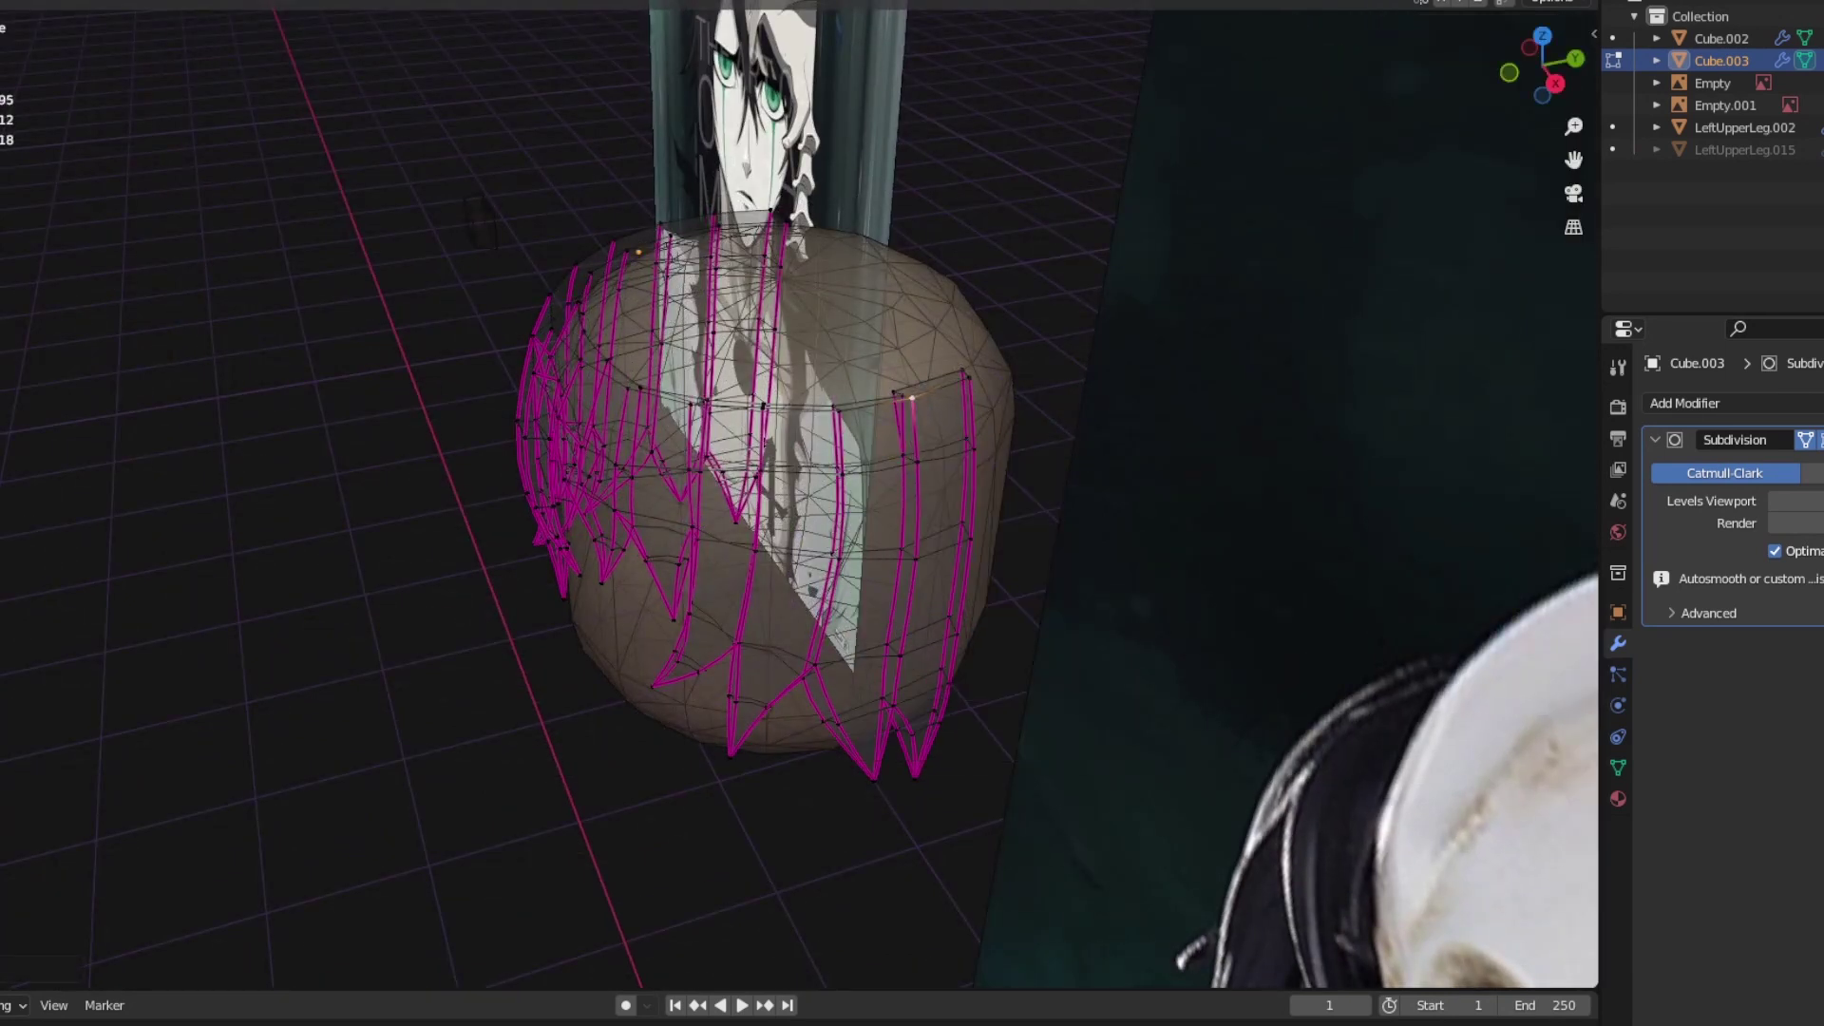
mouse_move(1542, 66)
mouse_down()
mouse_move(1572, 71)
mouse_move(1543, 65)
mouse_move(1563, 57)
mouse_up()
key(alt+z)
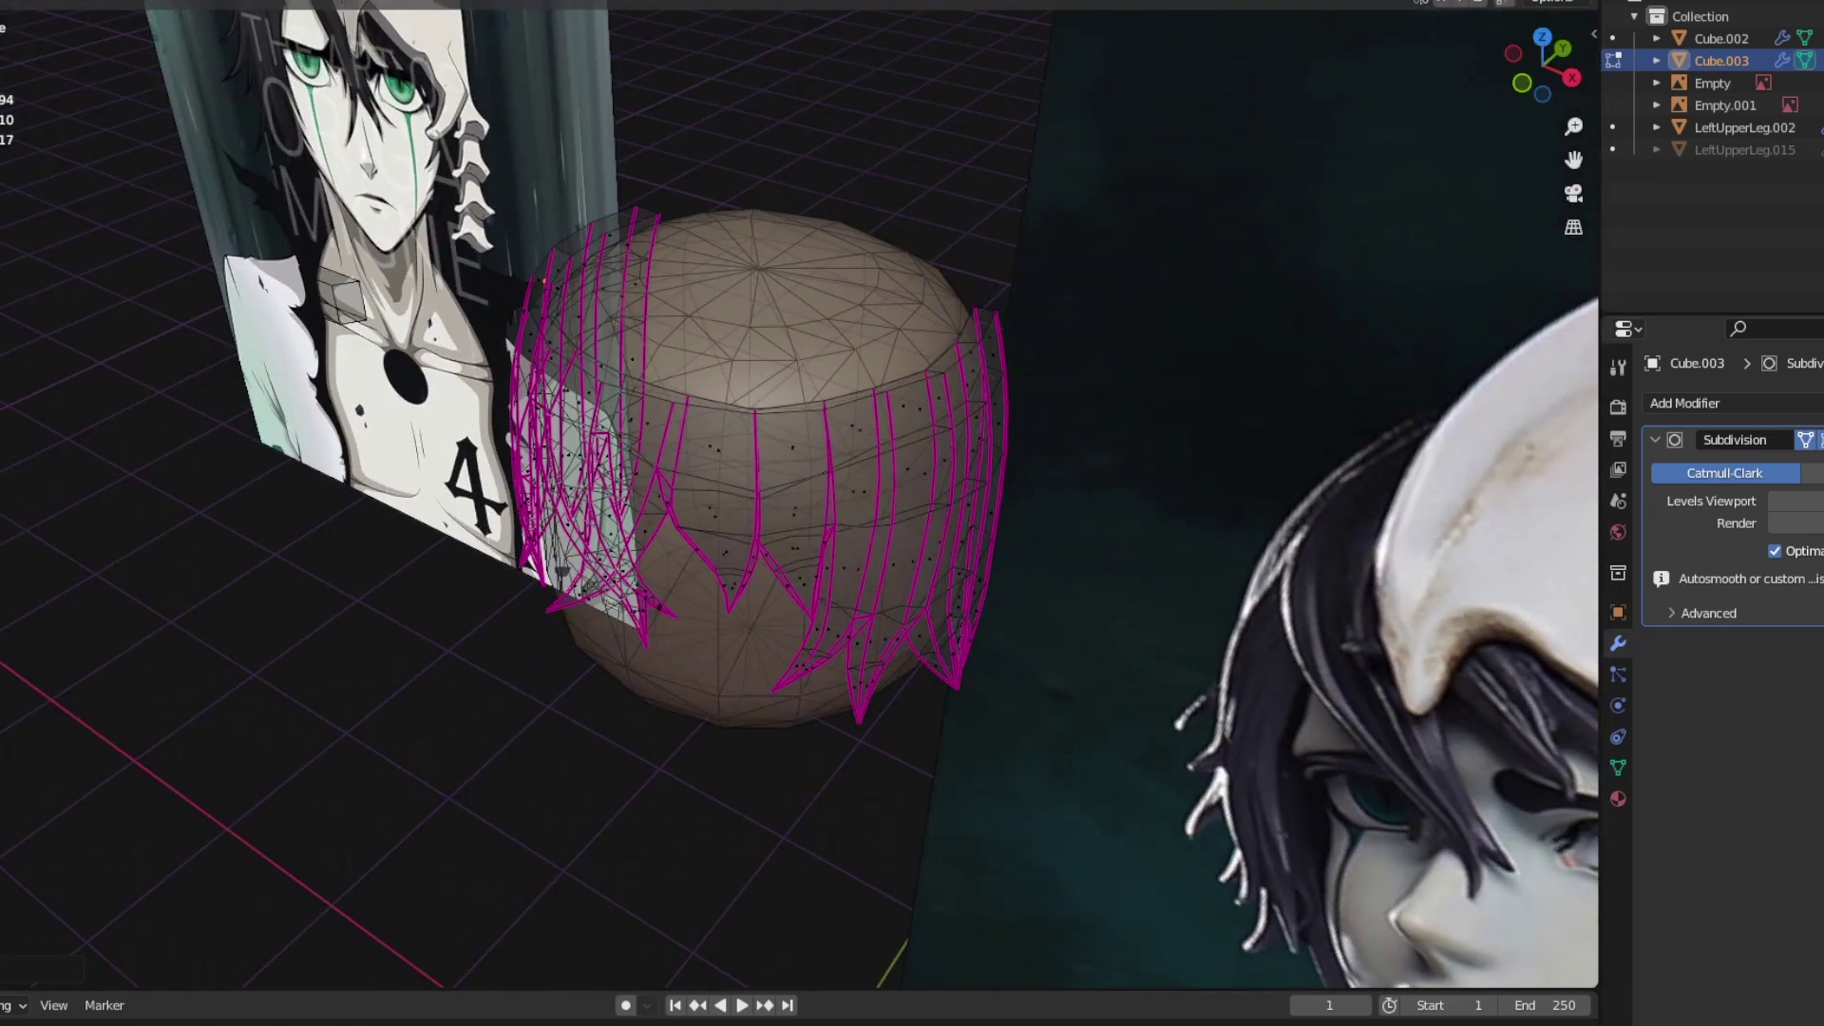
key(alt+z)
key(KP_3)
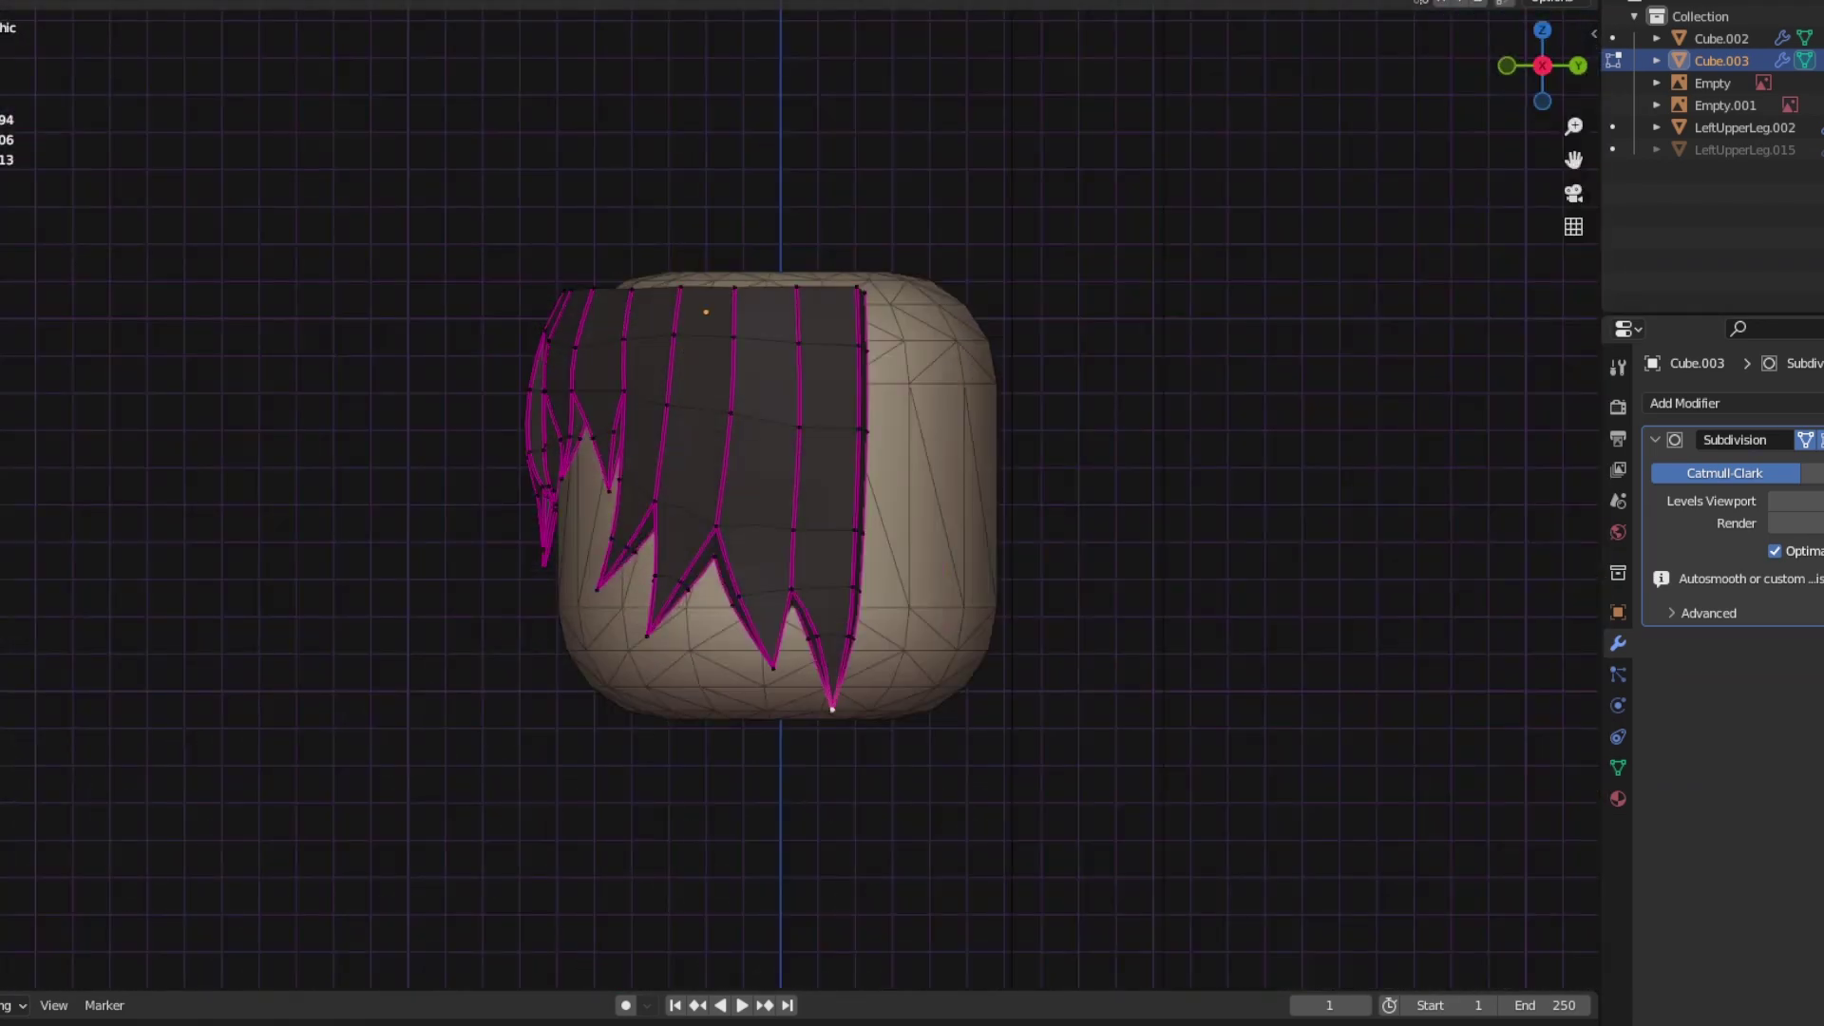
Step: Set the mean crease of the hair's long strand edges to 1.00 and return to Object Mode
key(alt+z)
drag(1541, 66, 1562, 59)
key(alt+z)
key(alt+z)
key(KP_3)
key(alt+z)
key(Tab)
key(n)
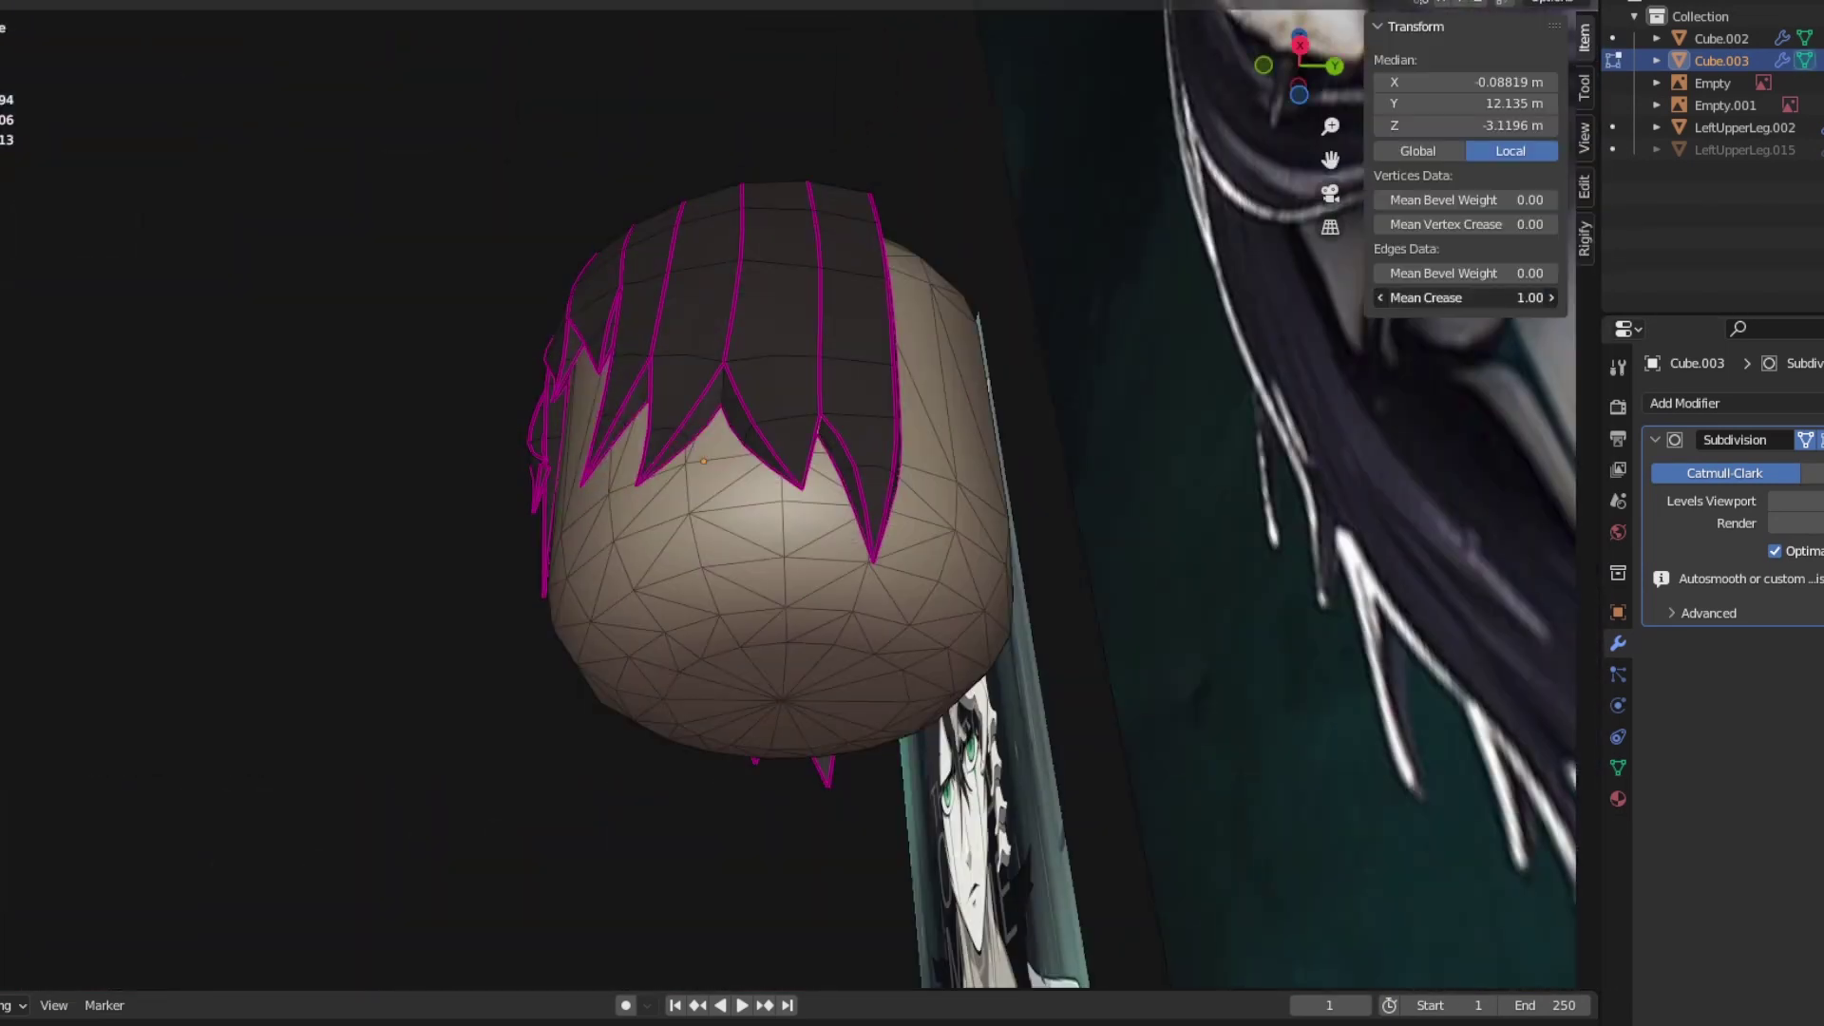
mouse_move(1298, 67)
mouse_down()
mouse_move(1277, 58)
mouse_move(1297, 66)
mouse_up()
key(Tab)
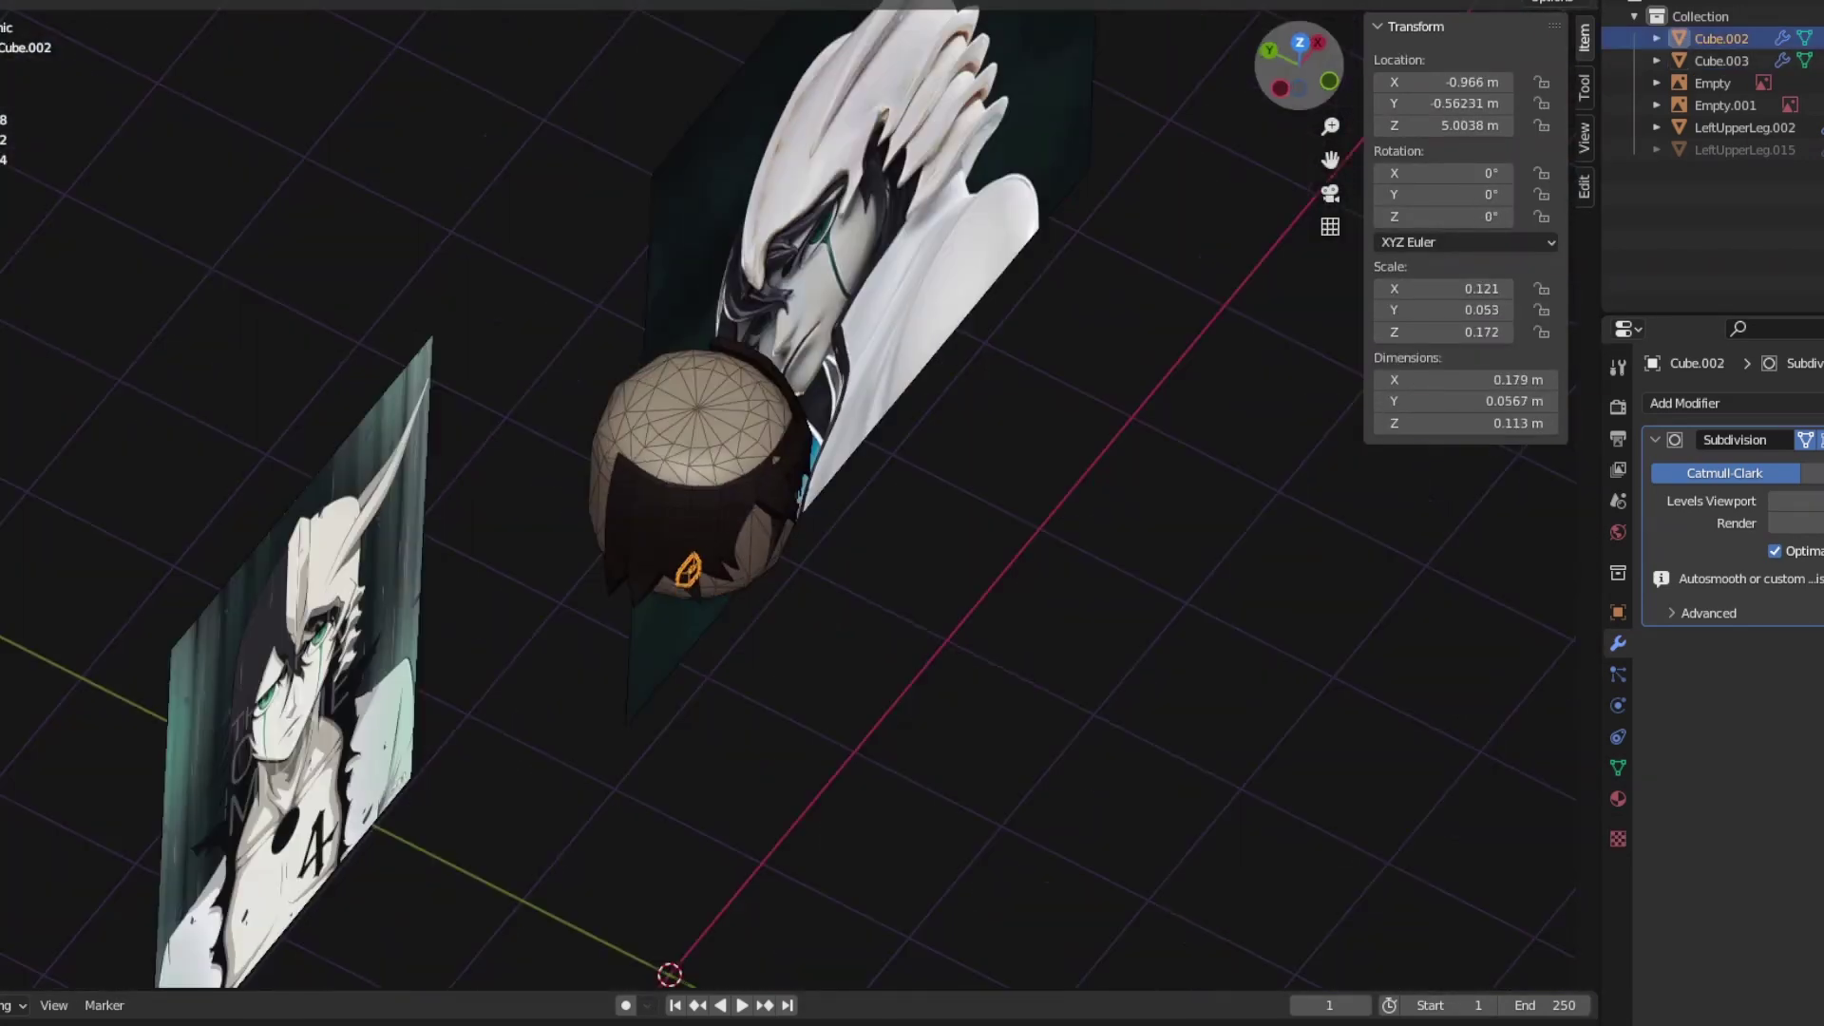
Step: Place a copy of the small hair block behind the side hair, rotated to about -20.5°, -0.7°, -121° and scaled to 0.056 in Y
key(KP_7)
key(r)
middle_drag(1120, 171, 1282, 237)
click(1185, 237)
scroll(1184, 237, up, 5)
key(s)
click(1197, 228)
key(r)
key(Return)
key(Tab)
key(Tab)
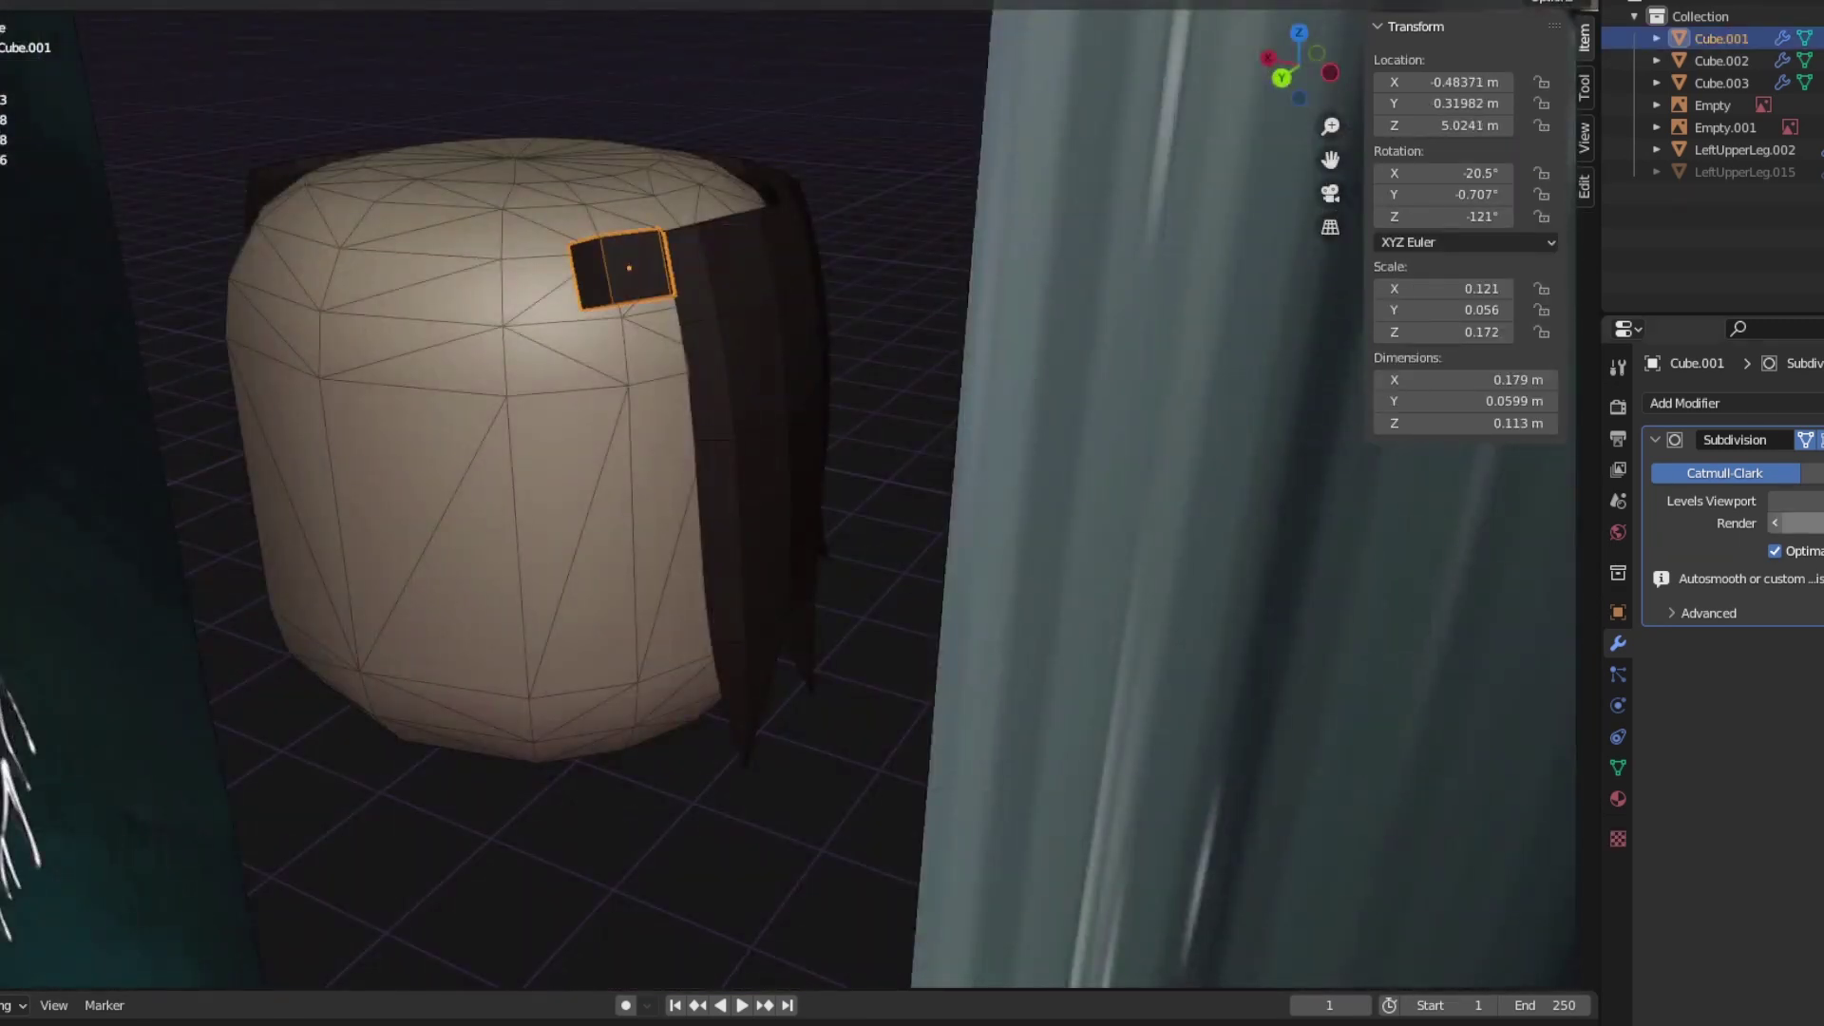
Step: Add an X-axis Mirror modifier to the new hair block and adjust its corner vertices to fit against the head
click(1684, 402)
click(1425, 627)
key(Tab)
middle_drag(912, 513, 855, 475)
drag(549, 190, 652, 390)
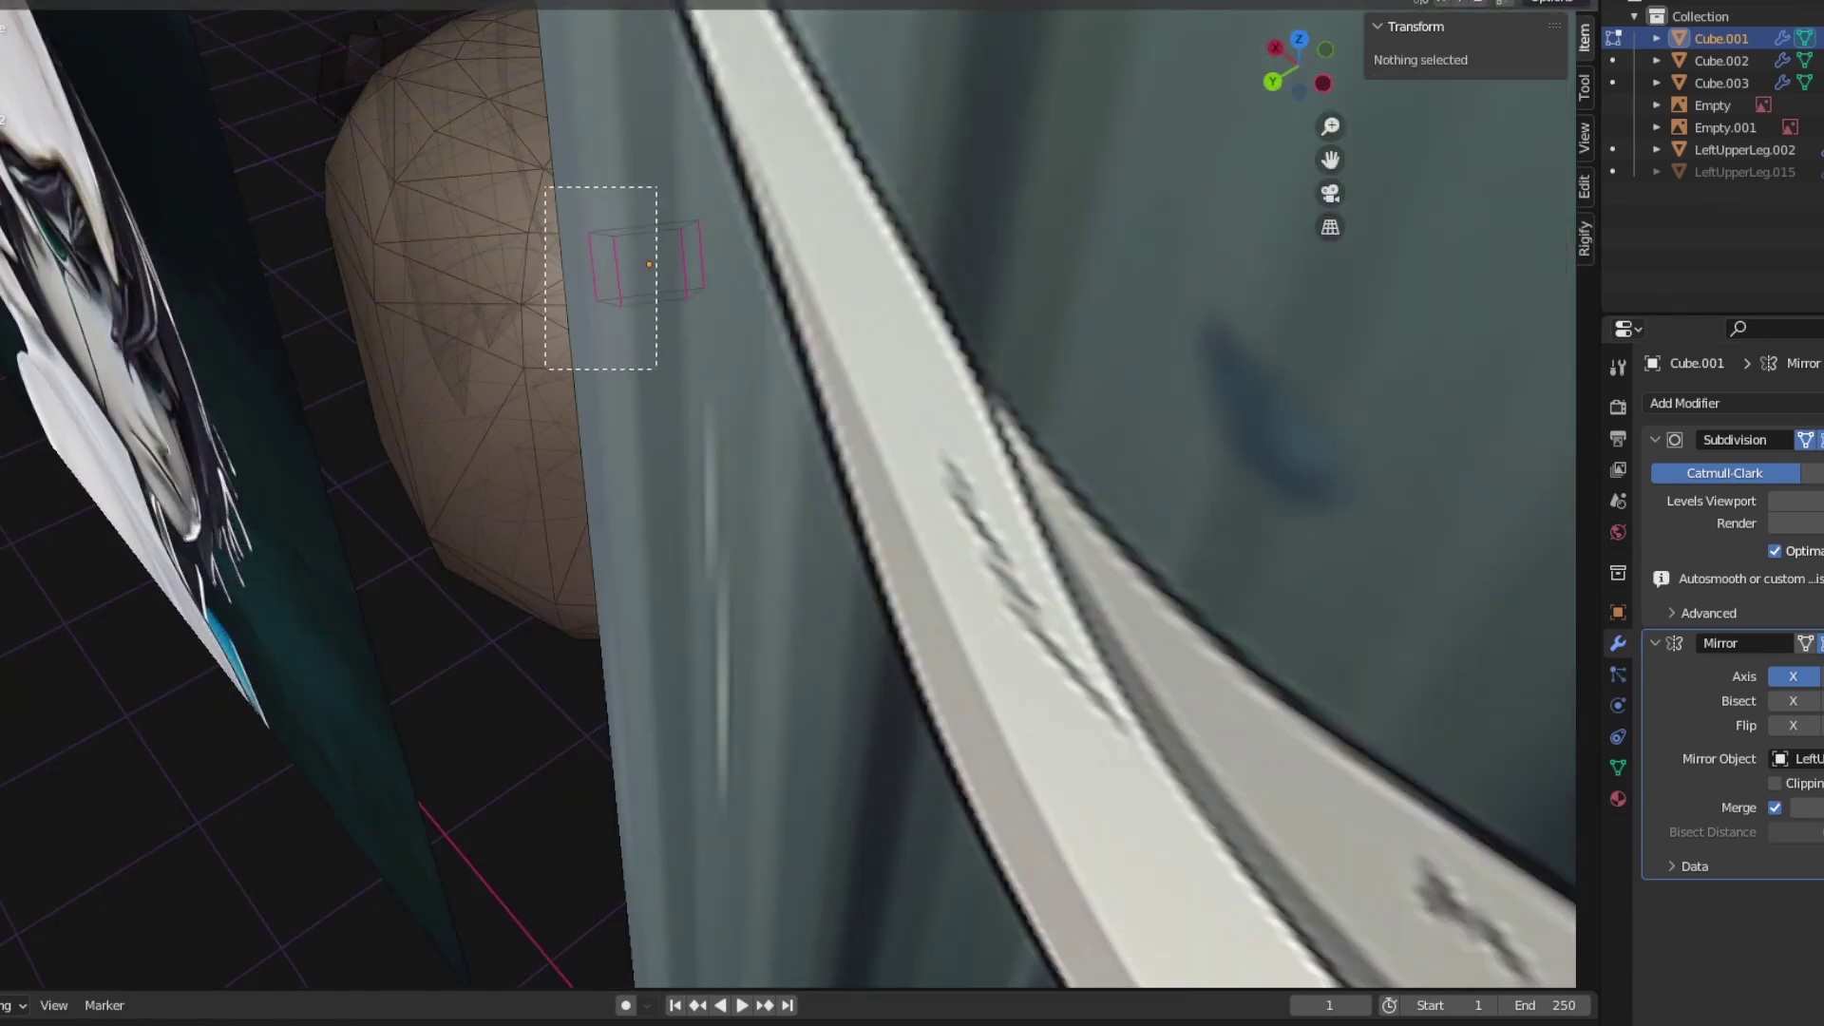
middle_drag(855, 474, 912, 513)
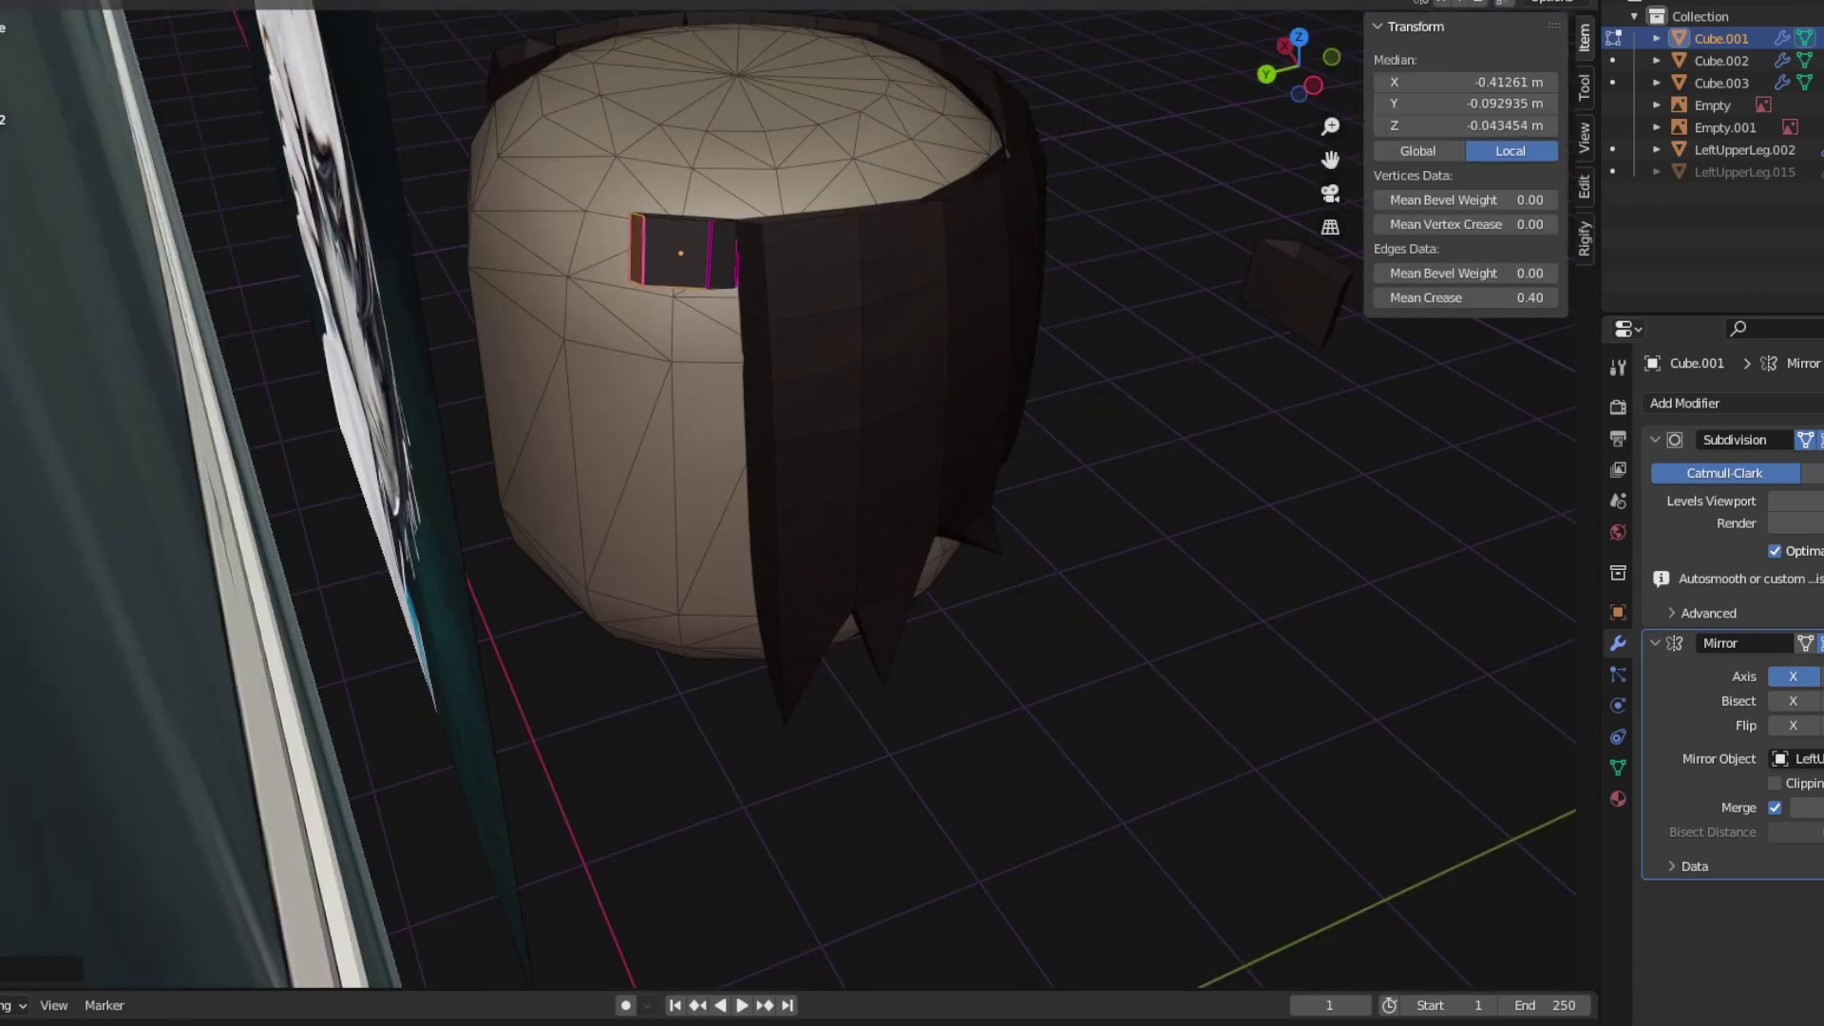
drag(496, 155, 652, 326)
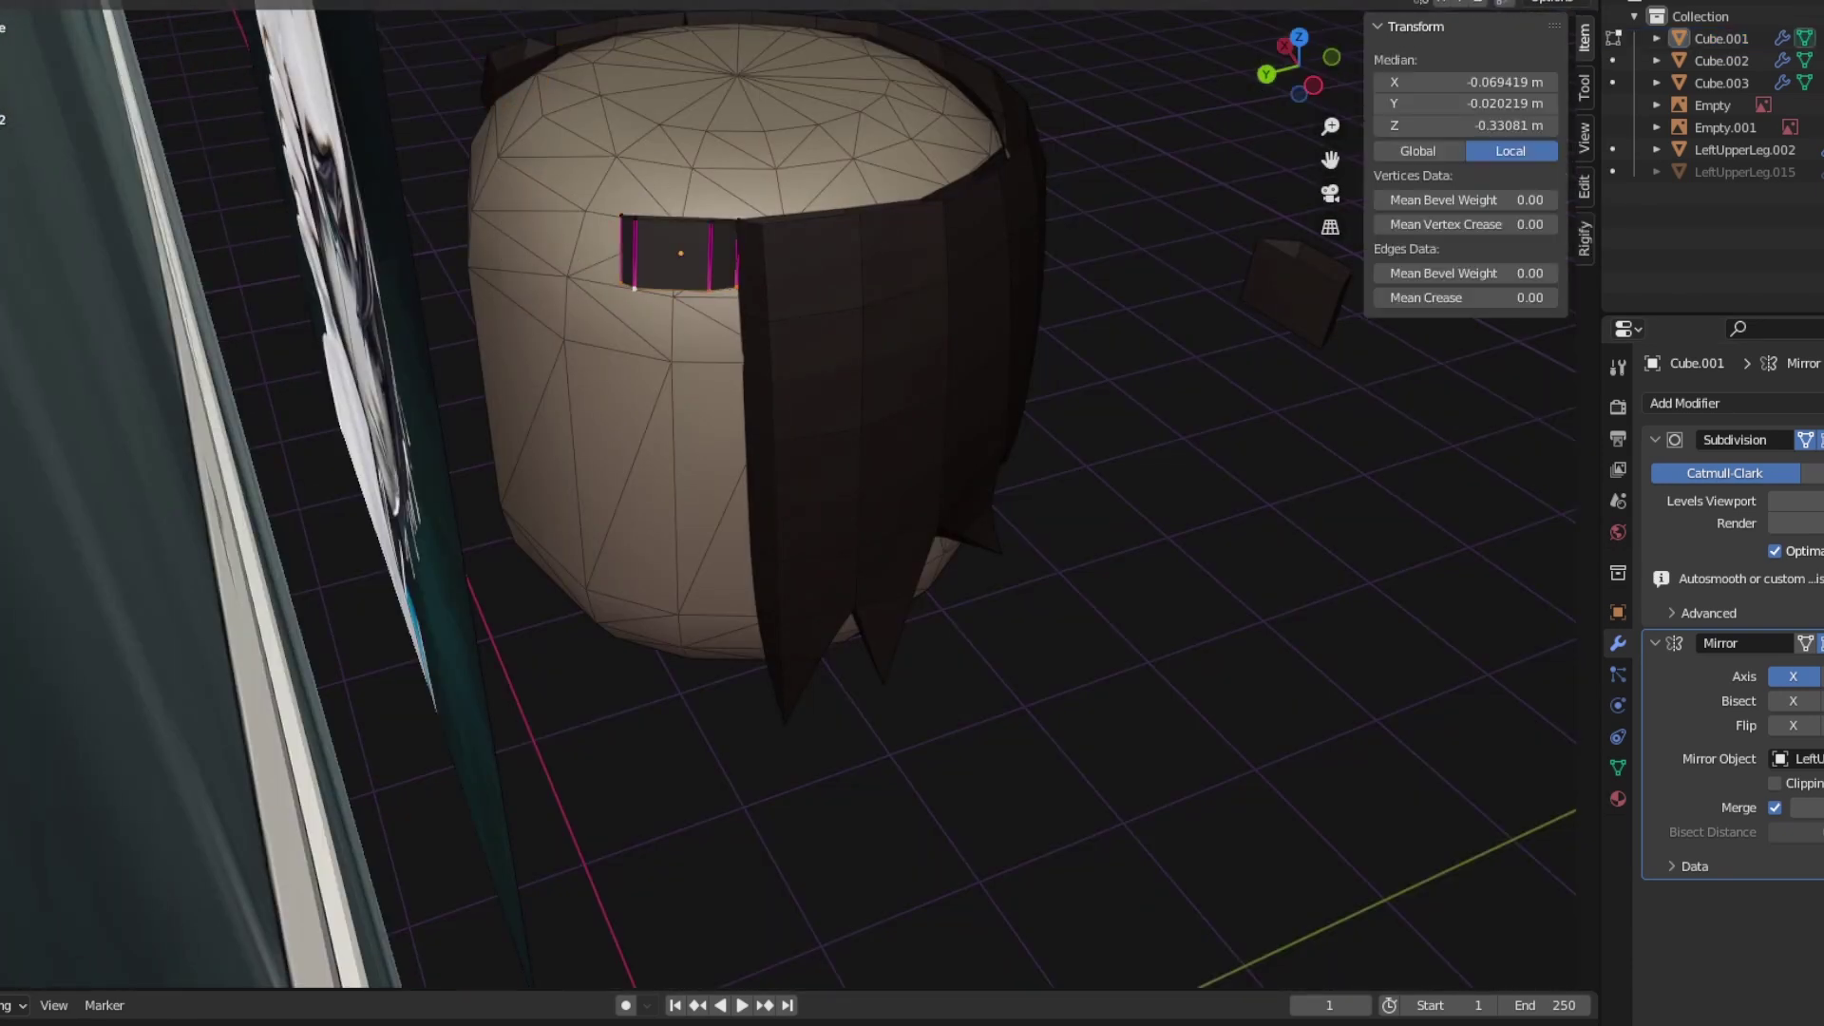
key(KP_1)
key(ctrl+KP_1)
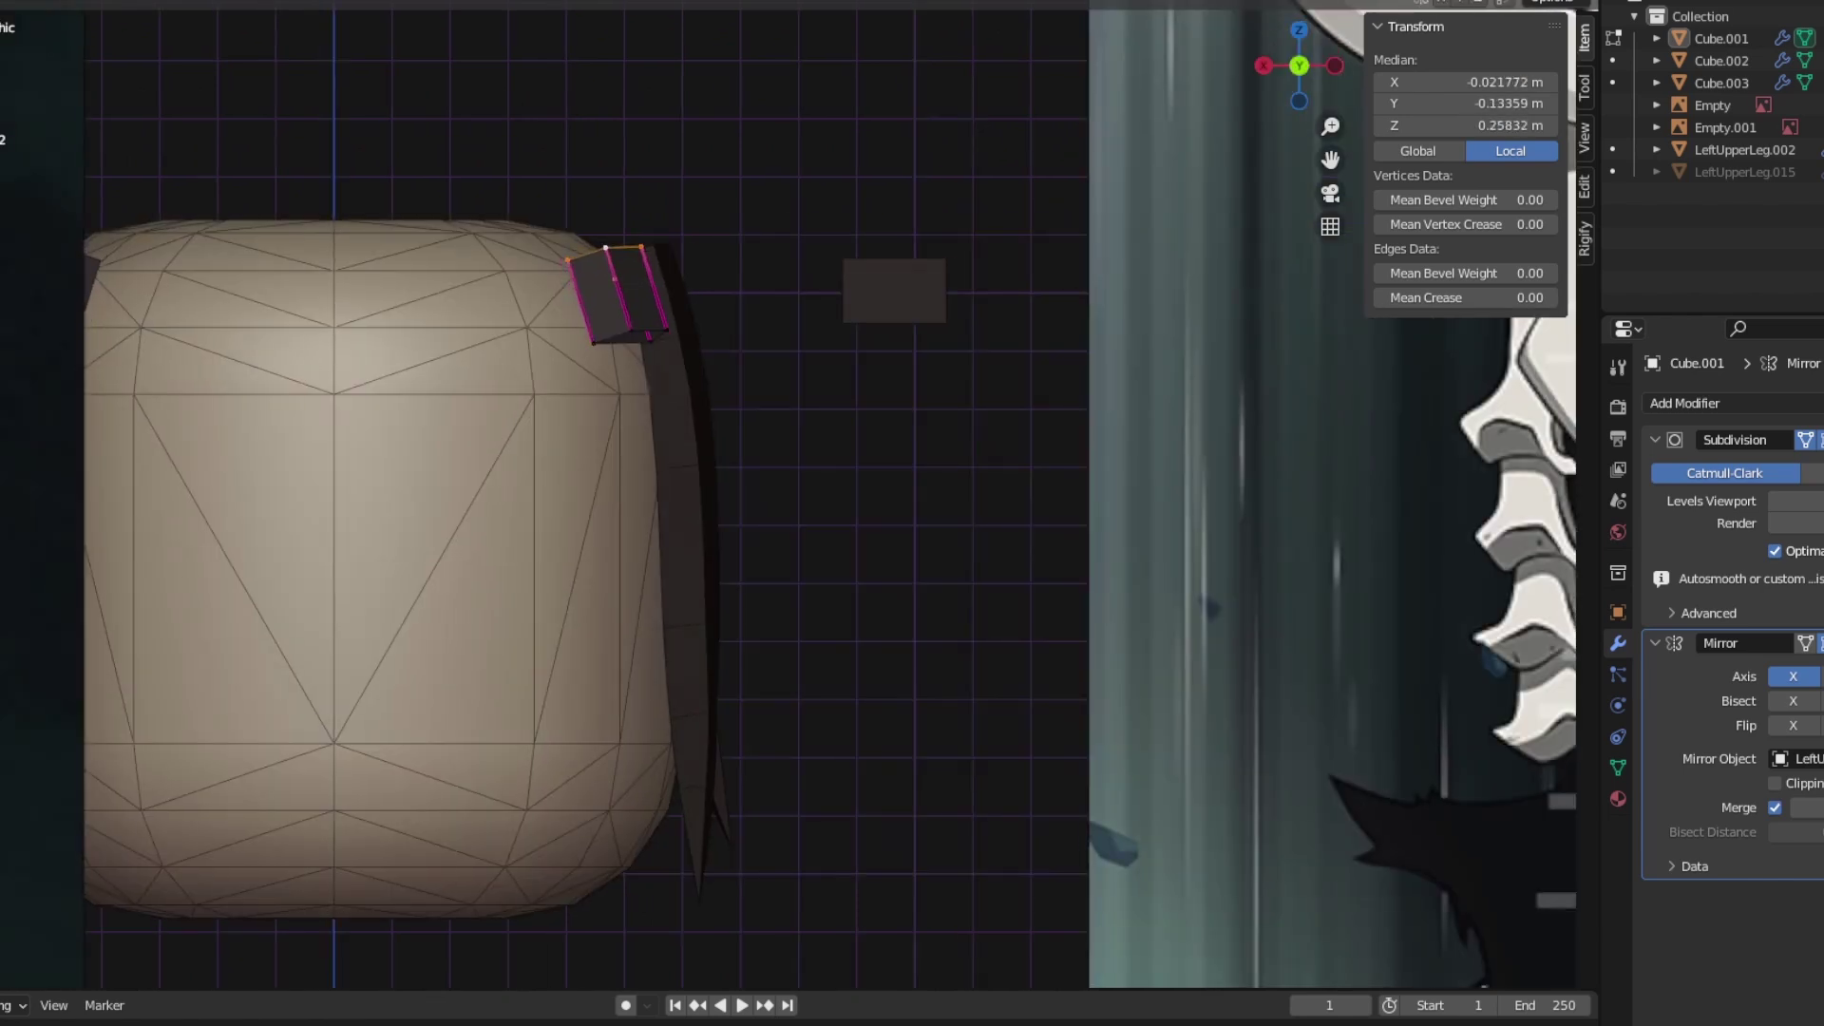
Step: Extrude the block's underside down the head into a long strand bending backward, and merge its end vertices at center
key(ctrl+KP_3)
click(763, 479)
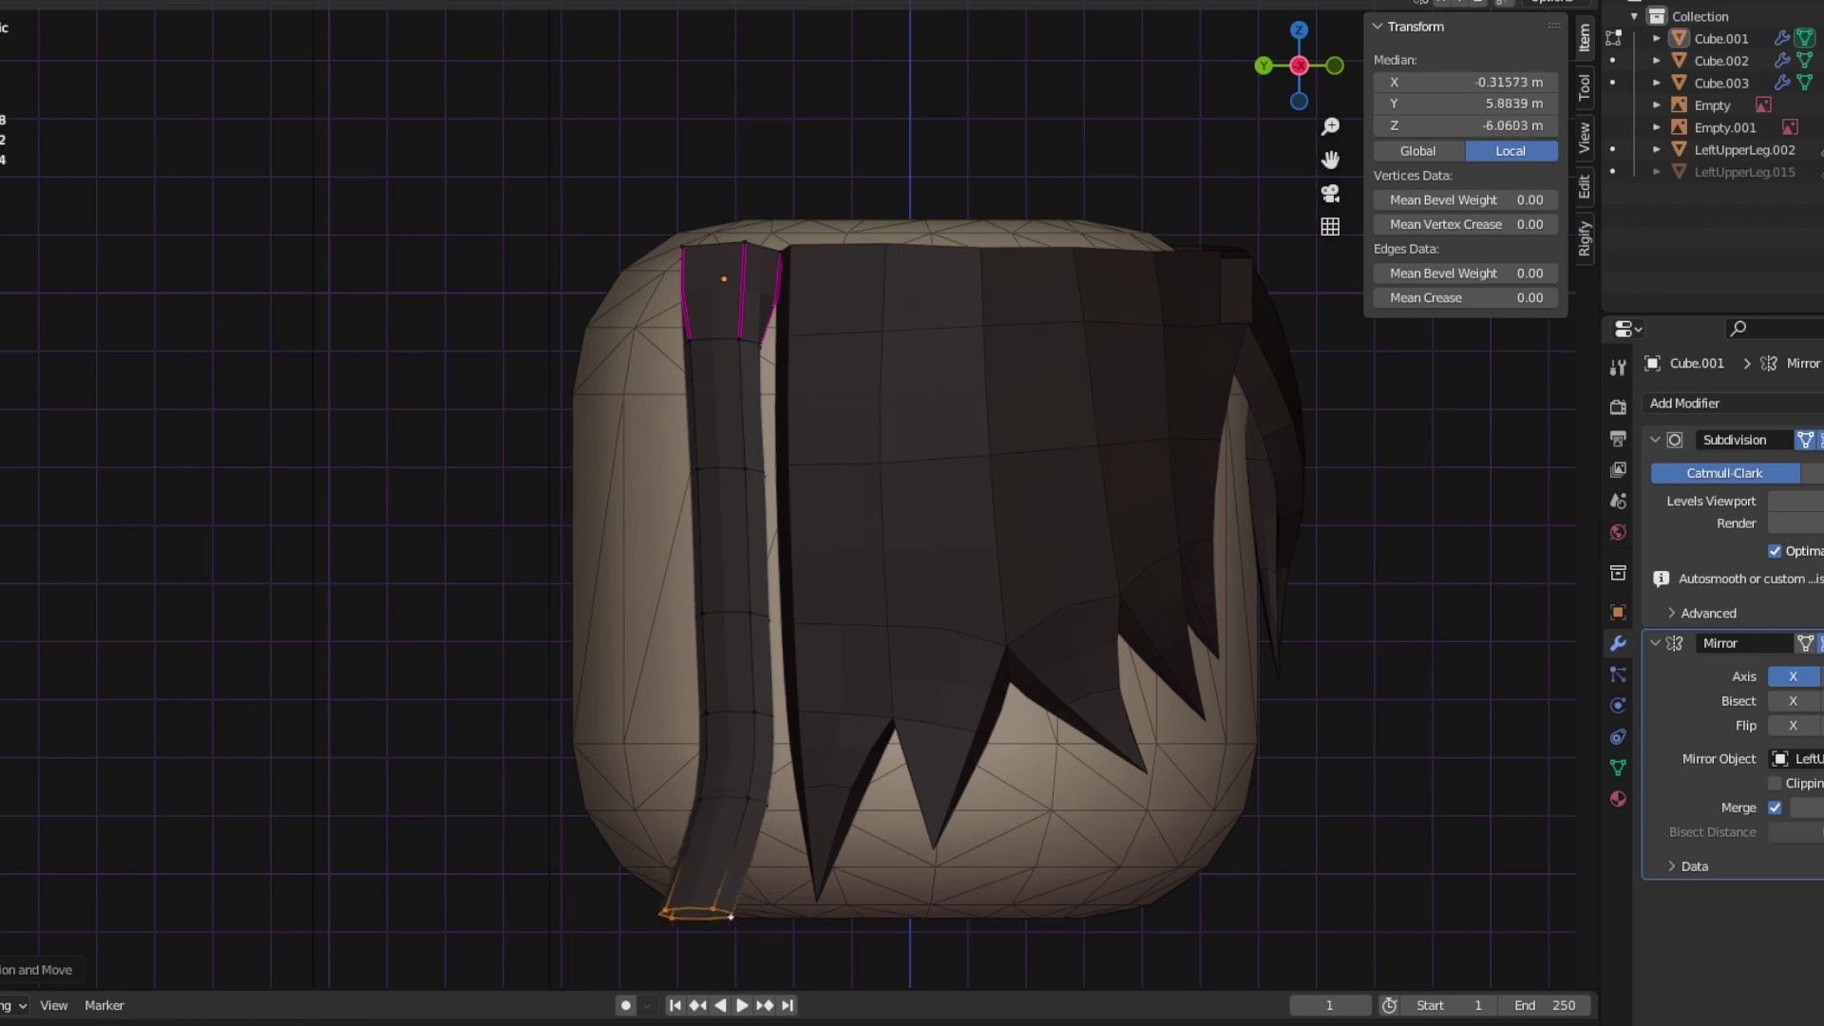
key(KP_4)
key(KP_8)
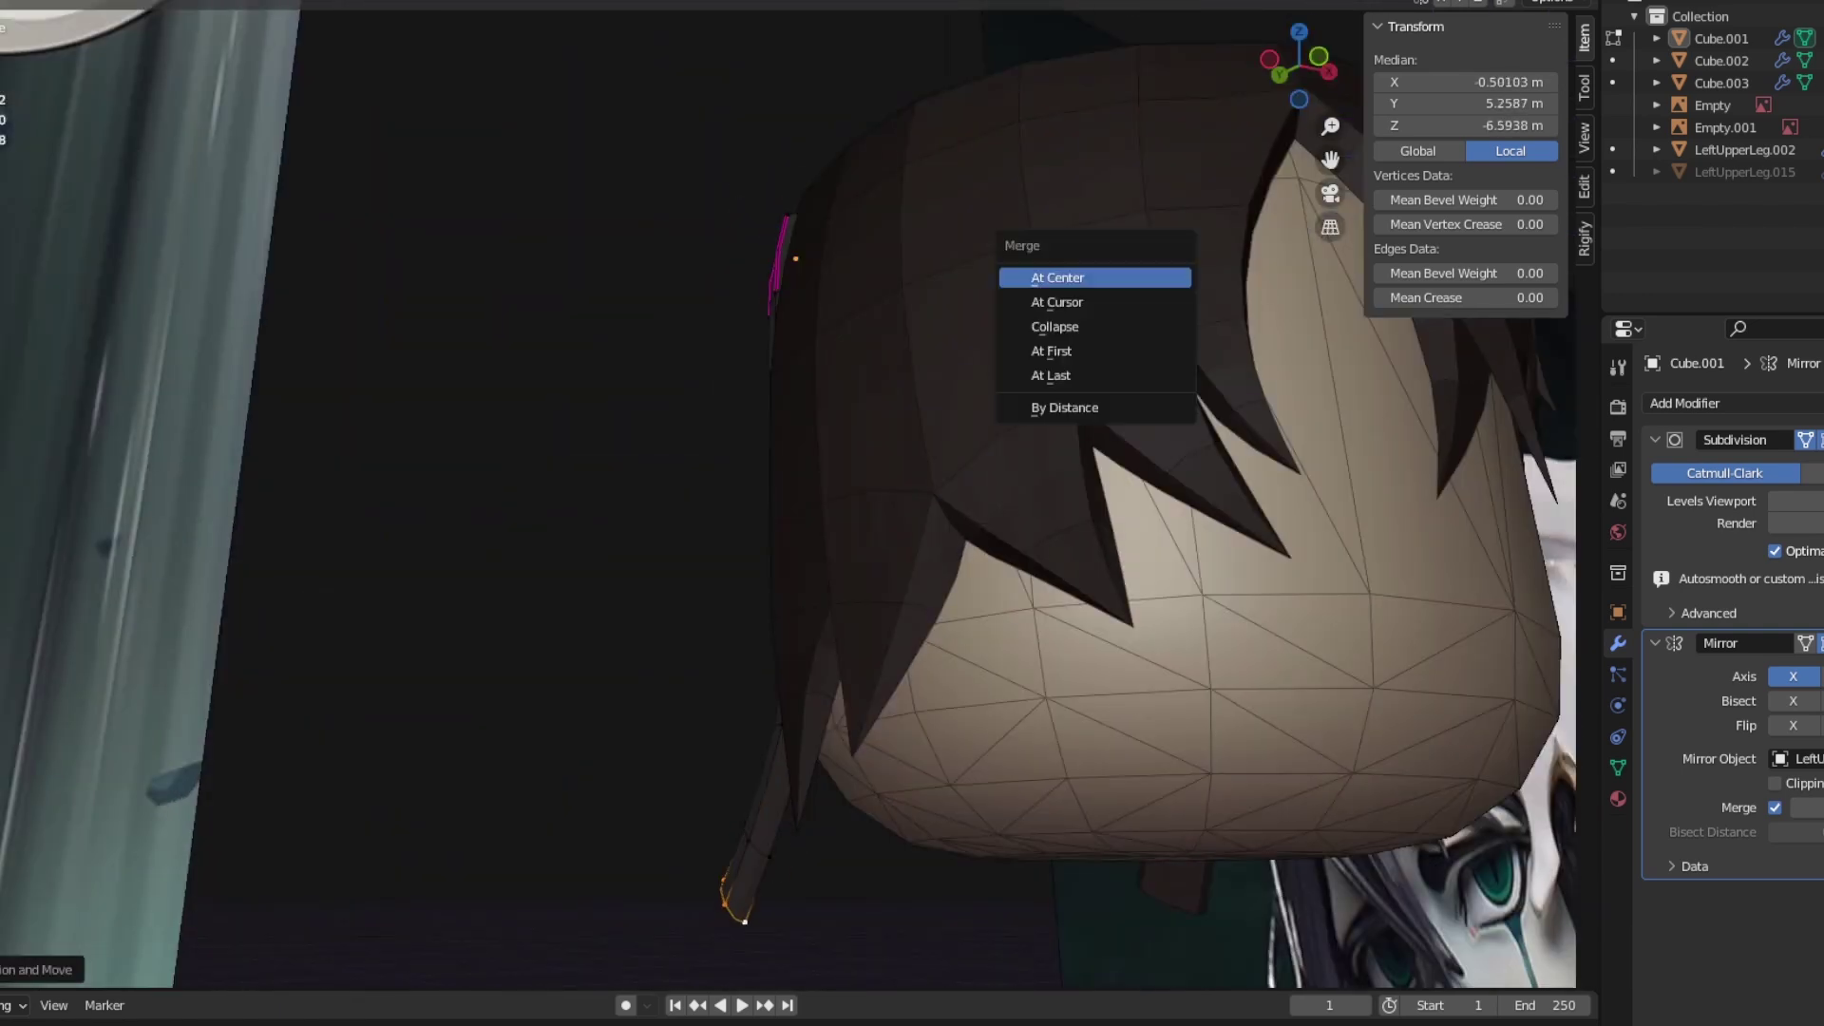
key(Return)
Step: Set the mean crease of the new strand's long edges to 1.00
key(KP_6)
key(KP_6)
key(ctrl+l)
key(KP_6)
key(KP_6)
key(KP_6)
key(KP_6)
key(KP_6)
key(KP_6)
key(KP_6)
key(KP_6)
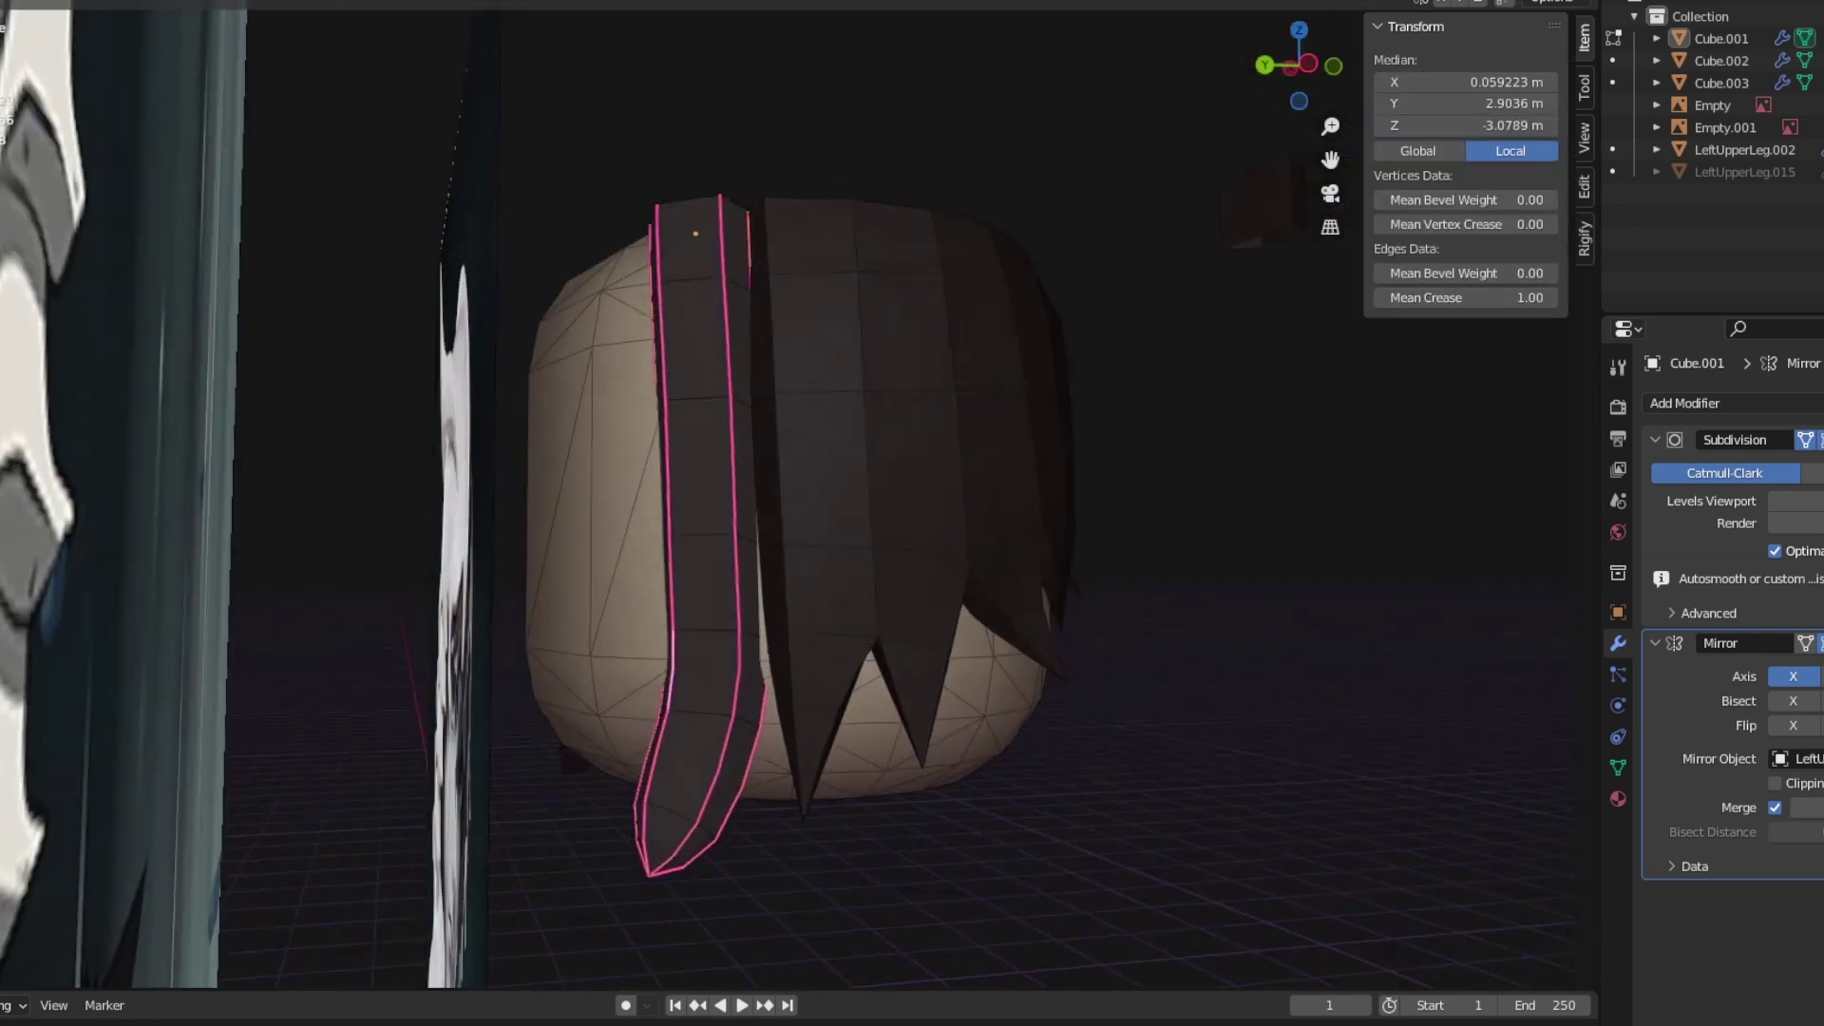
Step: Adjust the new strand's middle and near-tip cross edge loops so the strand follows the head's curve
key(KP_6)
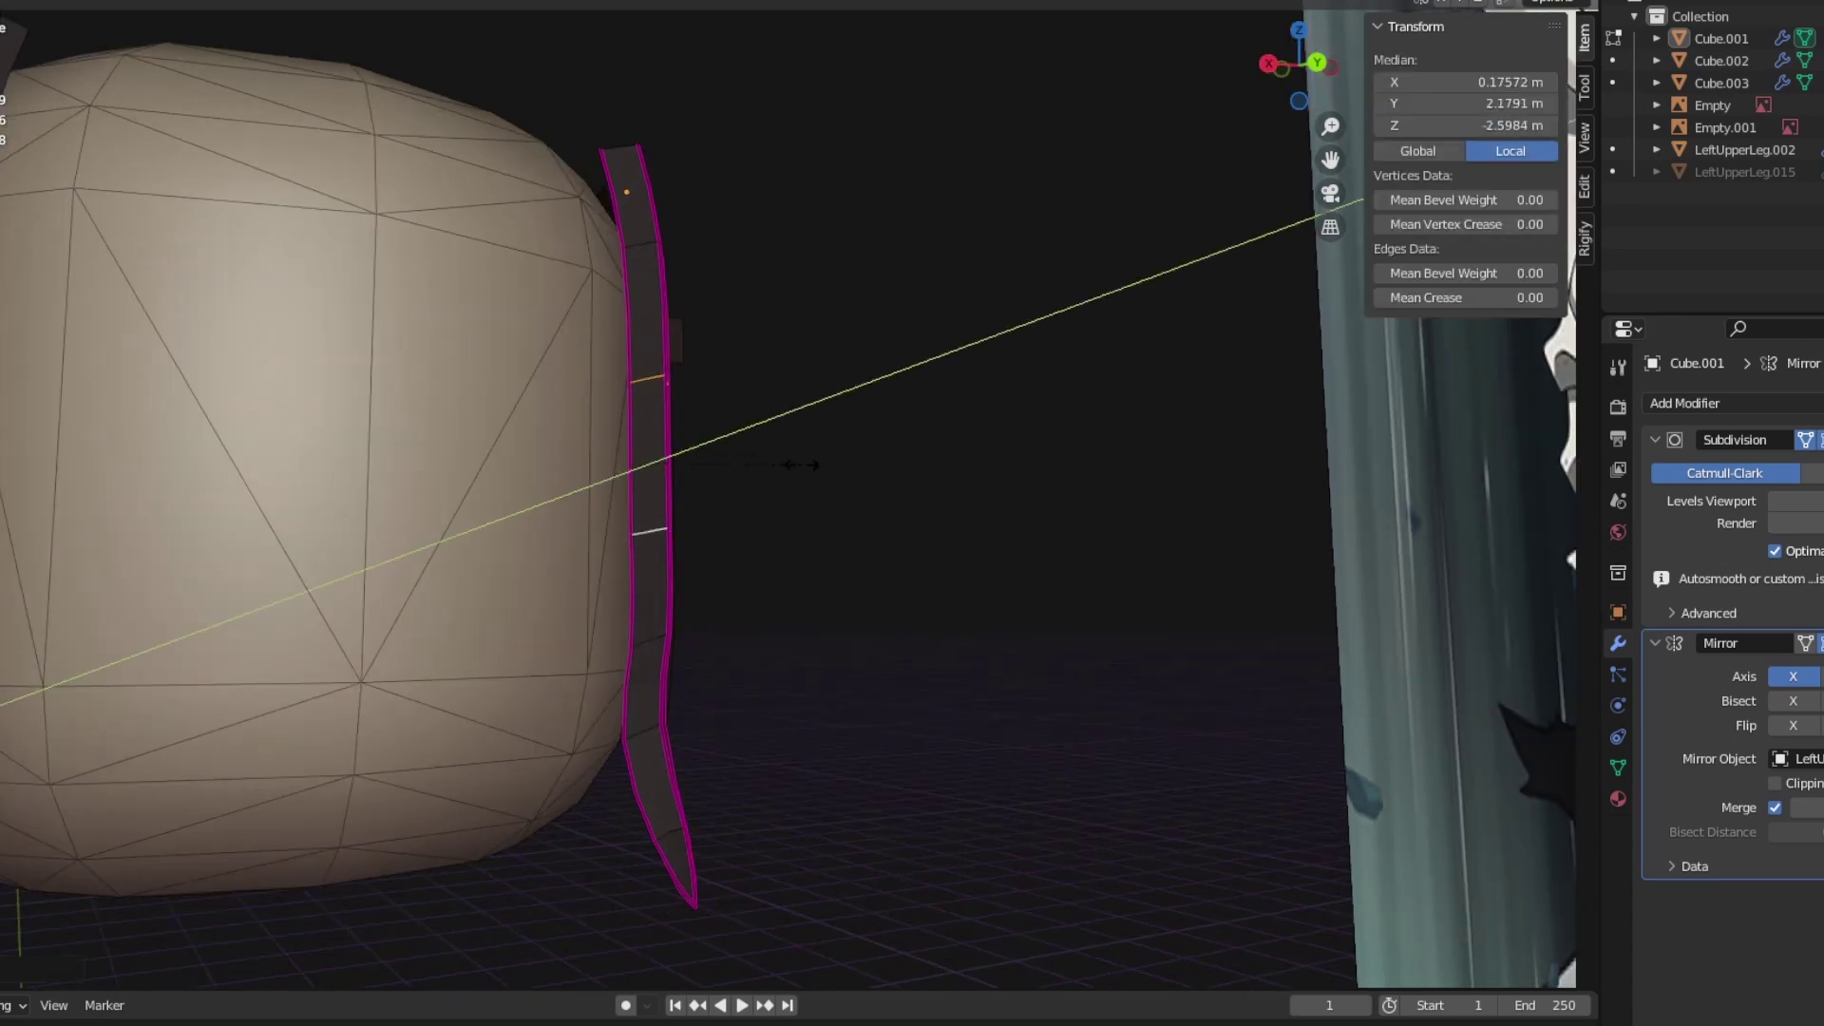
key(KP_6)
key(KP_6)
key(KP_6)
key(KP_6)
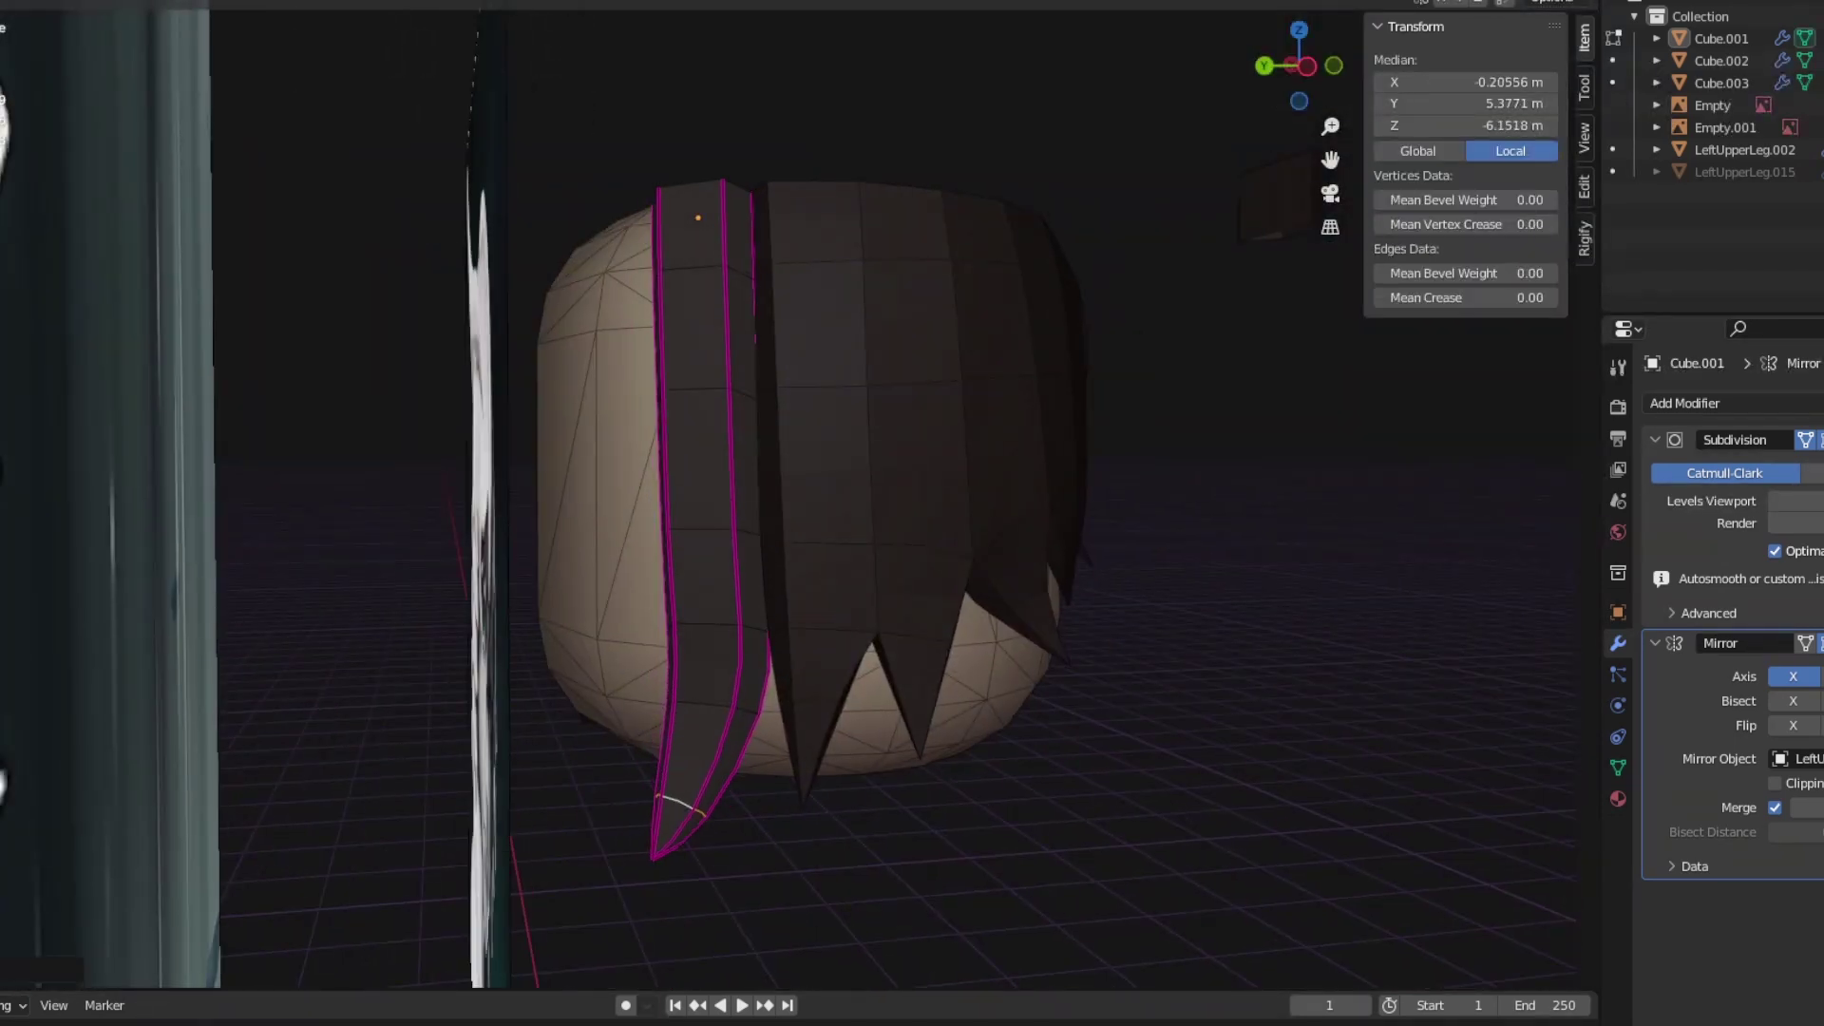
key(KP_6)
key(KP_6)
key(KP_6)
key(KP_6)
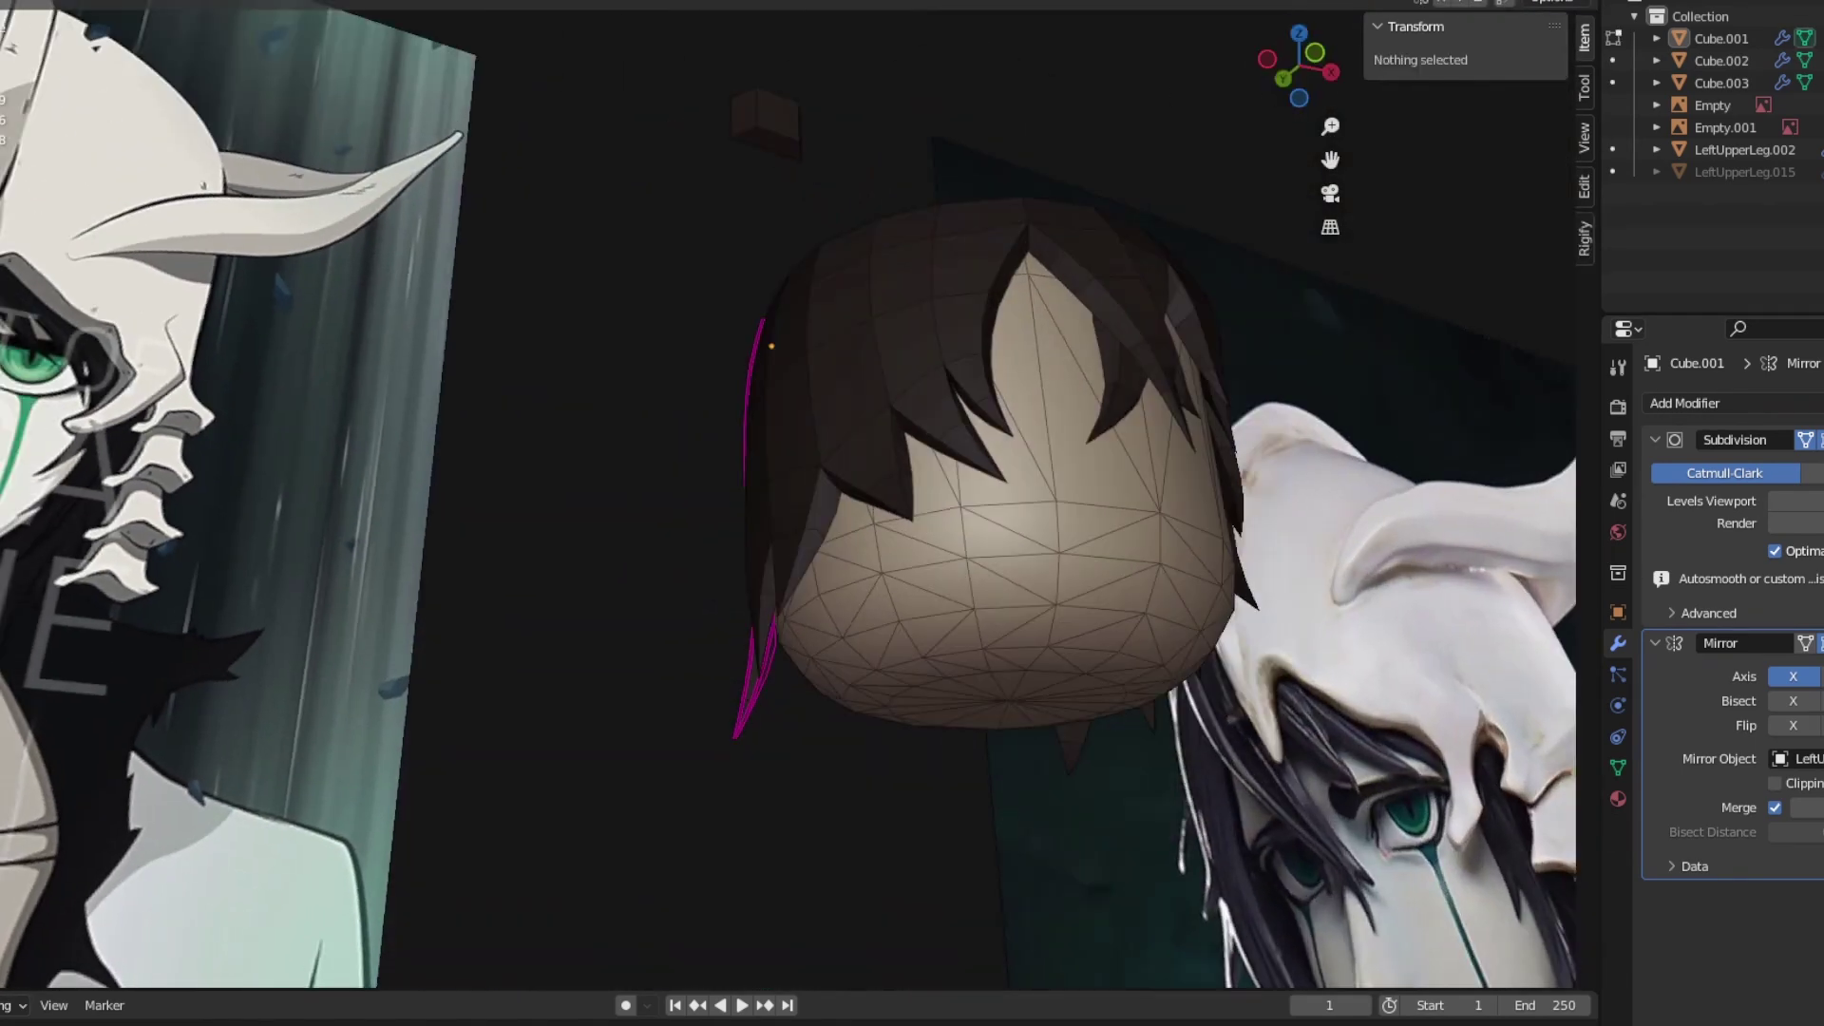
key(KP_6)
key(KP_6)
key(KP_6)
key(KP_6)
Step: Rotate the new strand's mid-height edge loop and refine the loop closer to its tip
click(679, 575)
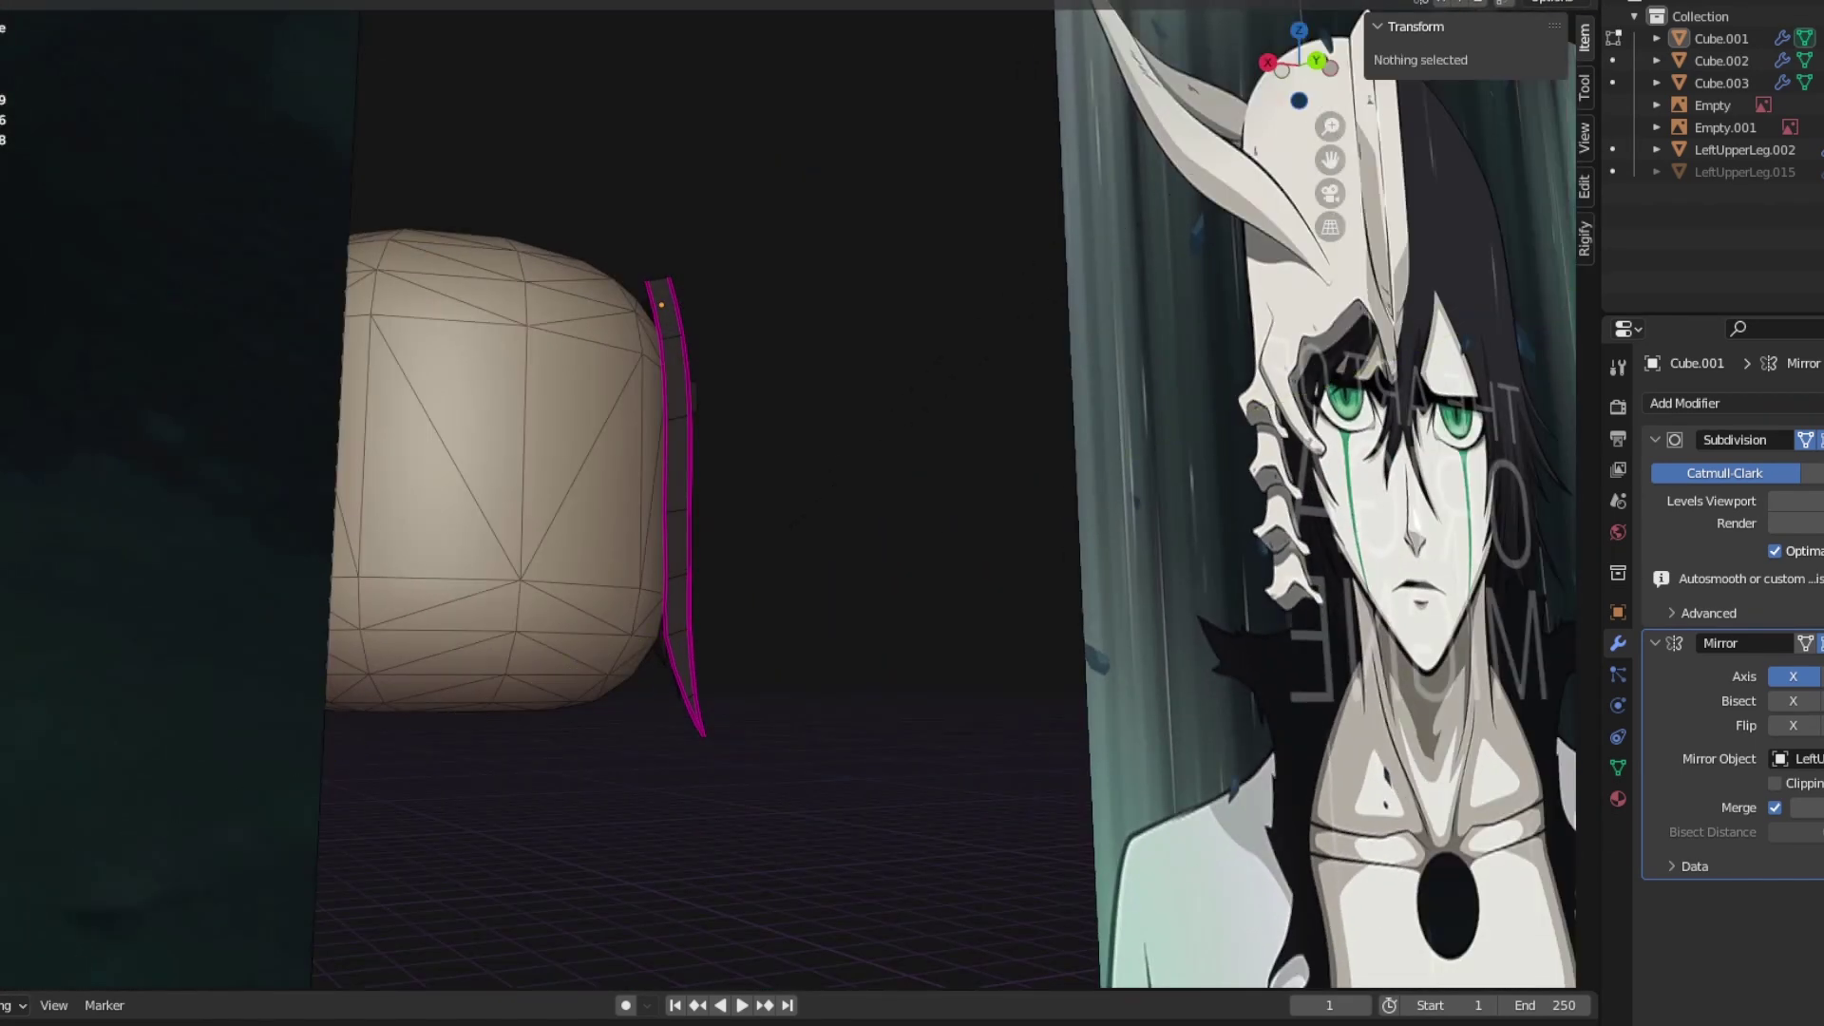
key(r)
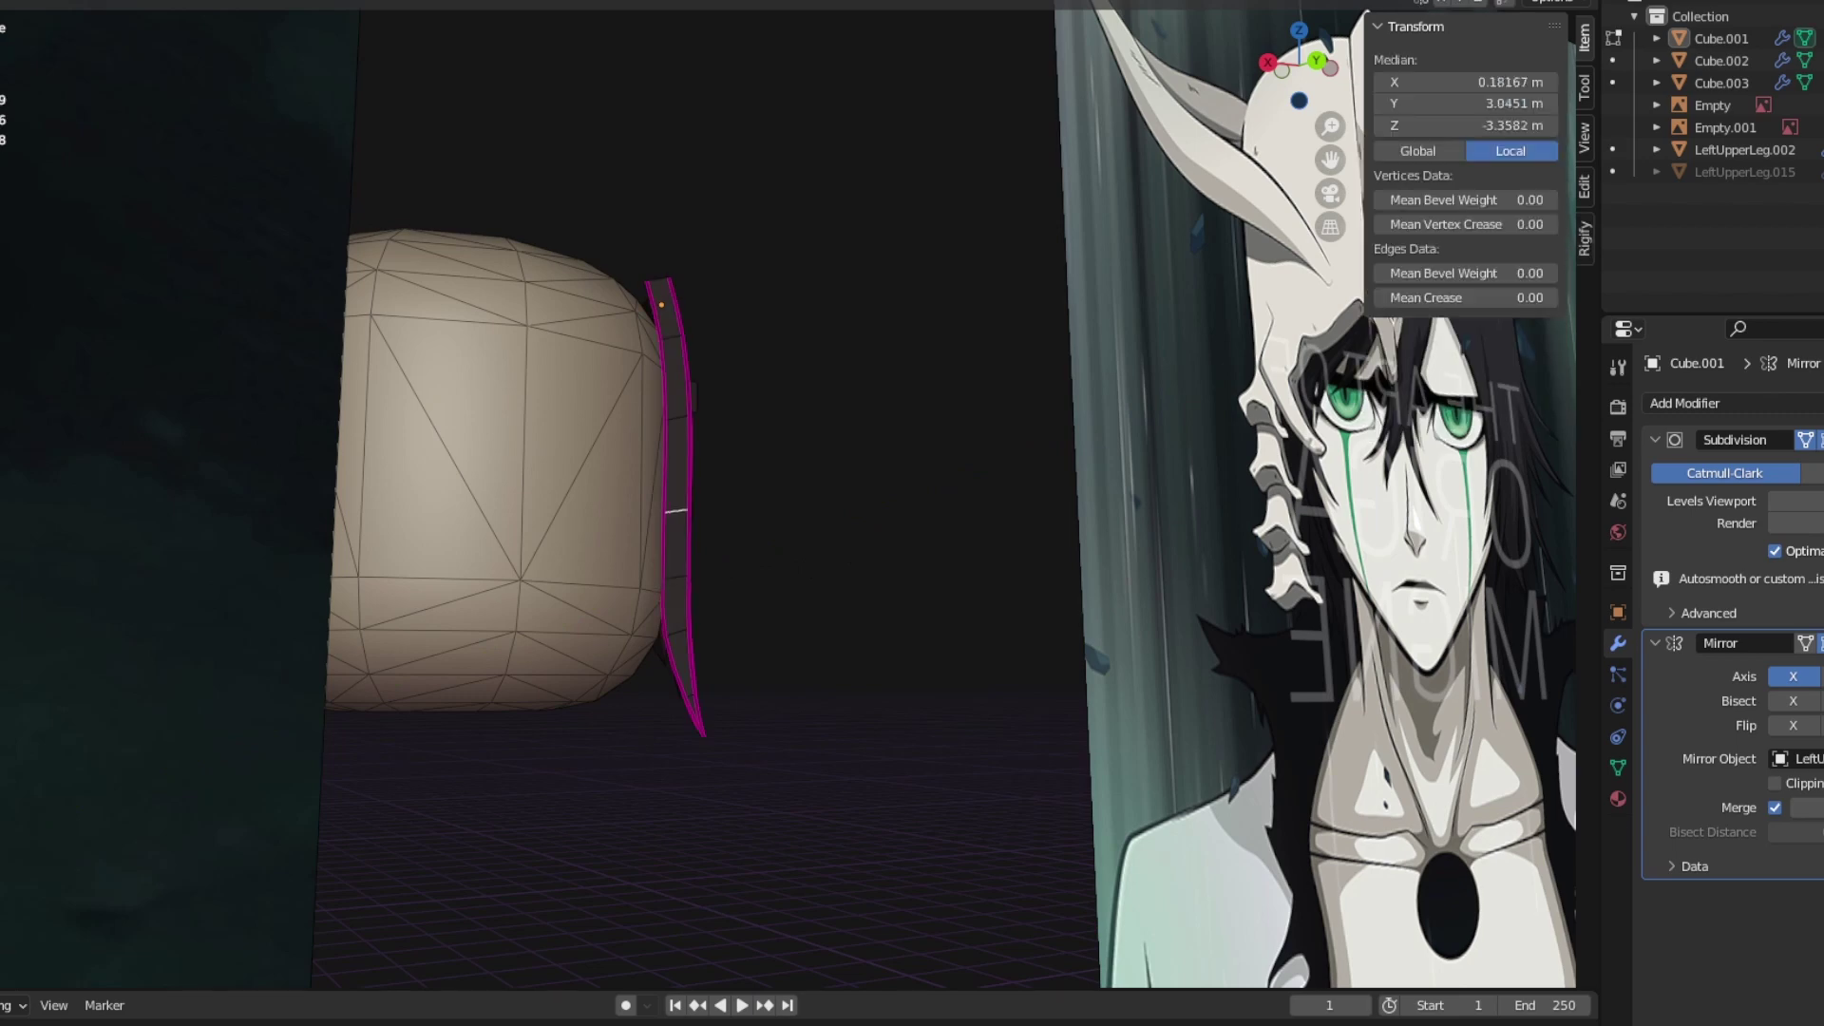
key(KP_6)
key(KP_6)
key(KP_6)
key(KP_6)
key(KP_6)
key(KP_6)
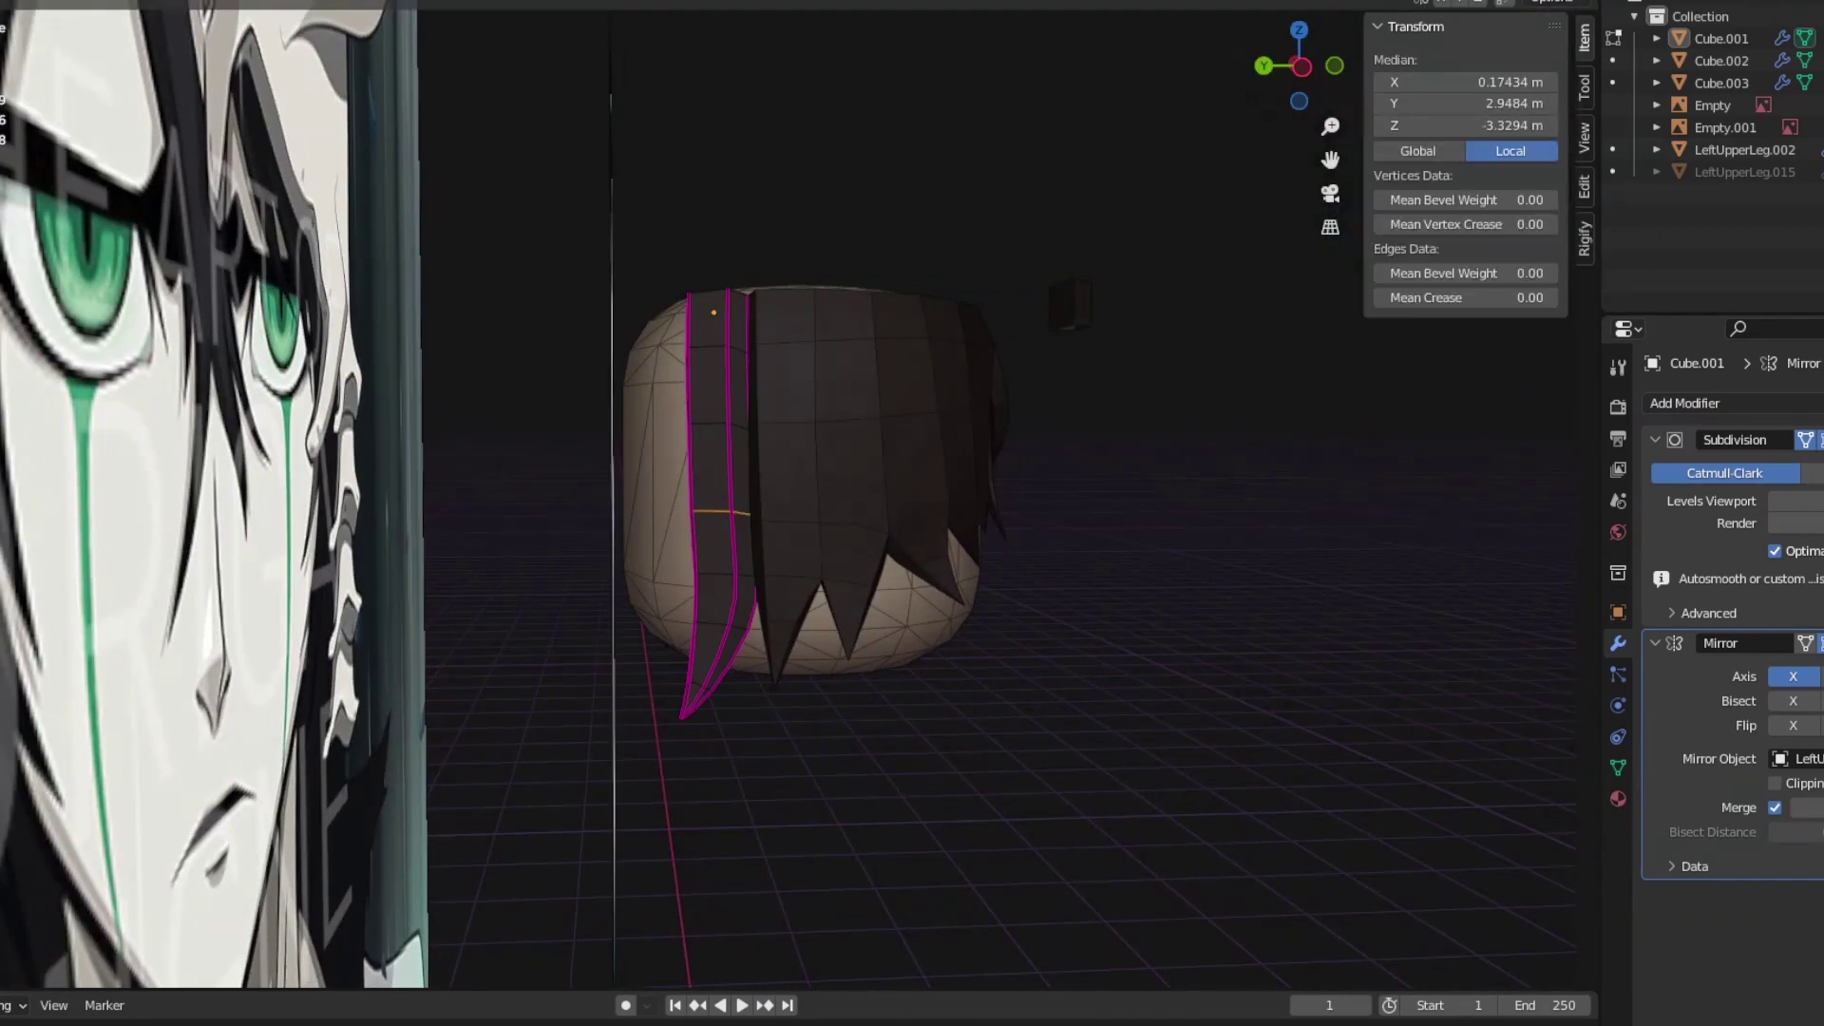
click(786, 666)
key(KP_6)
key(KP_6)
key(KP_6)
key(KP_6)
key(KP_6)
key(KP_6)
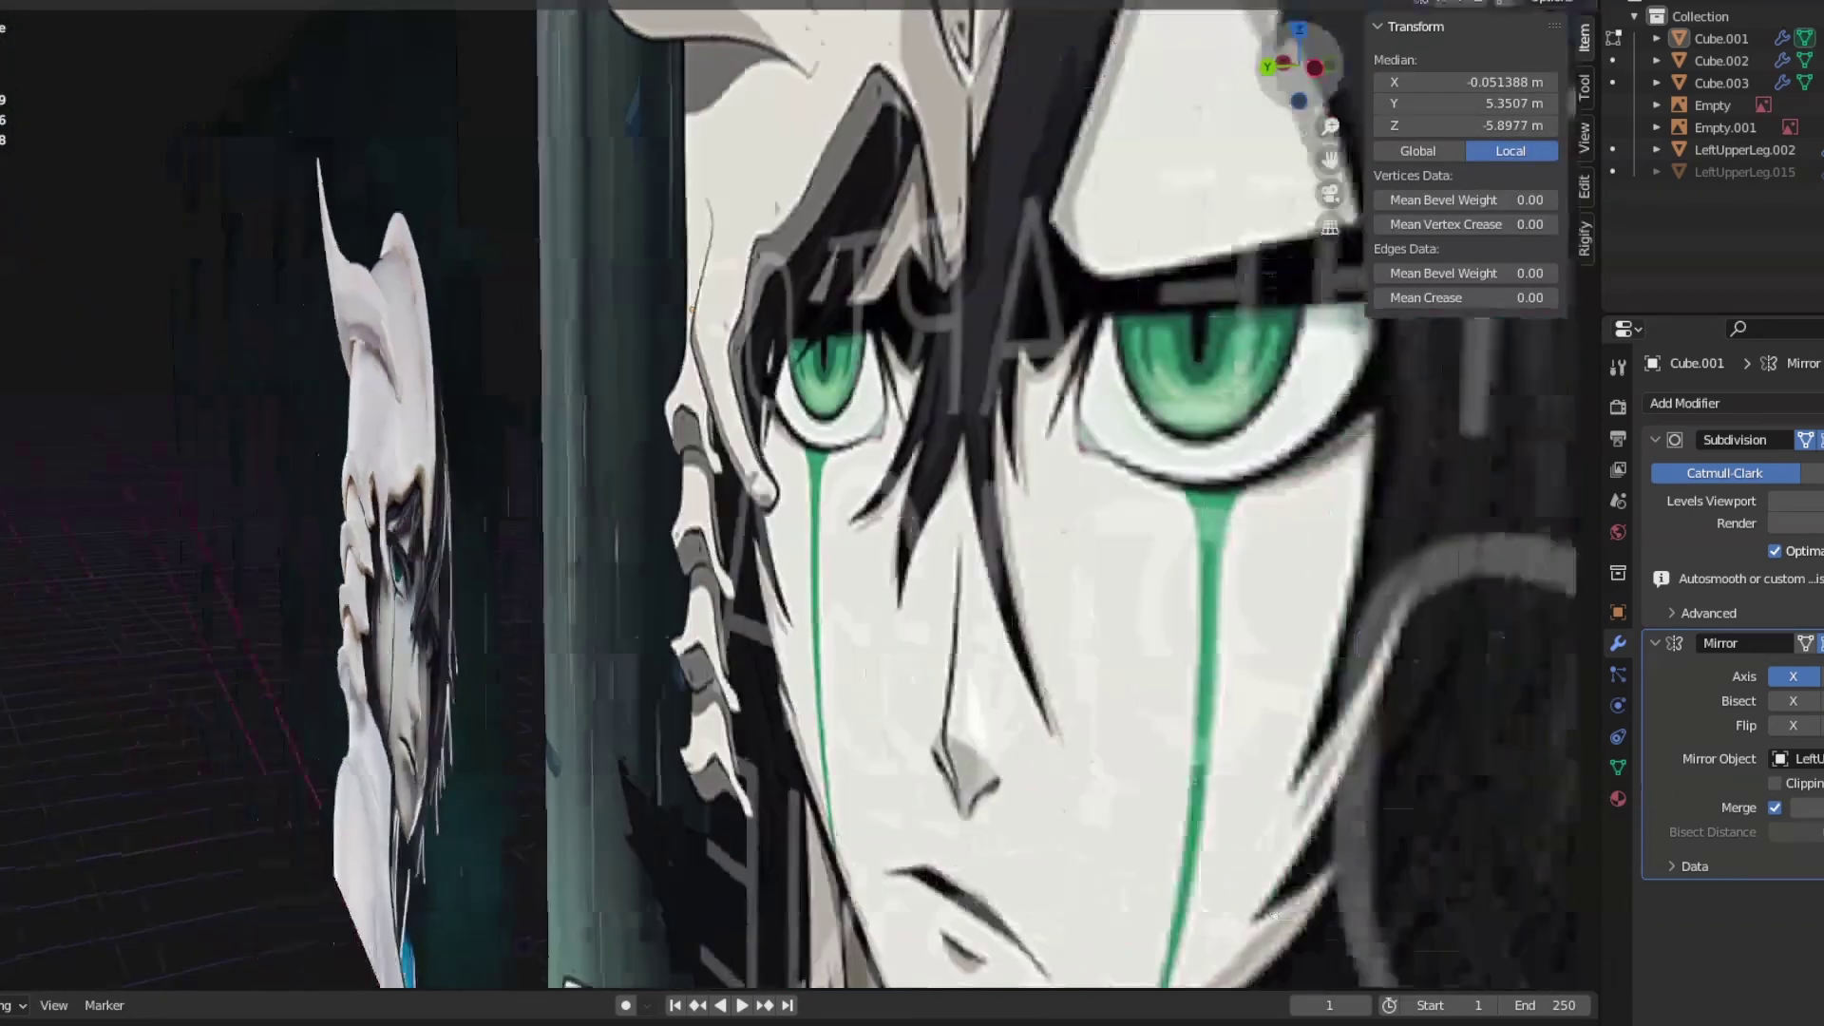
Step: Circle-select the vertices along the new strand's rear edge, shift them slightly, and leave mesh editing
key(alt+z)
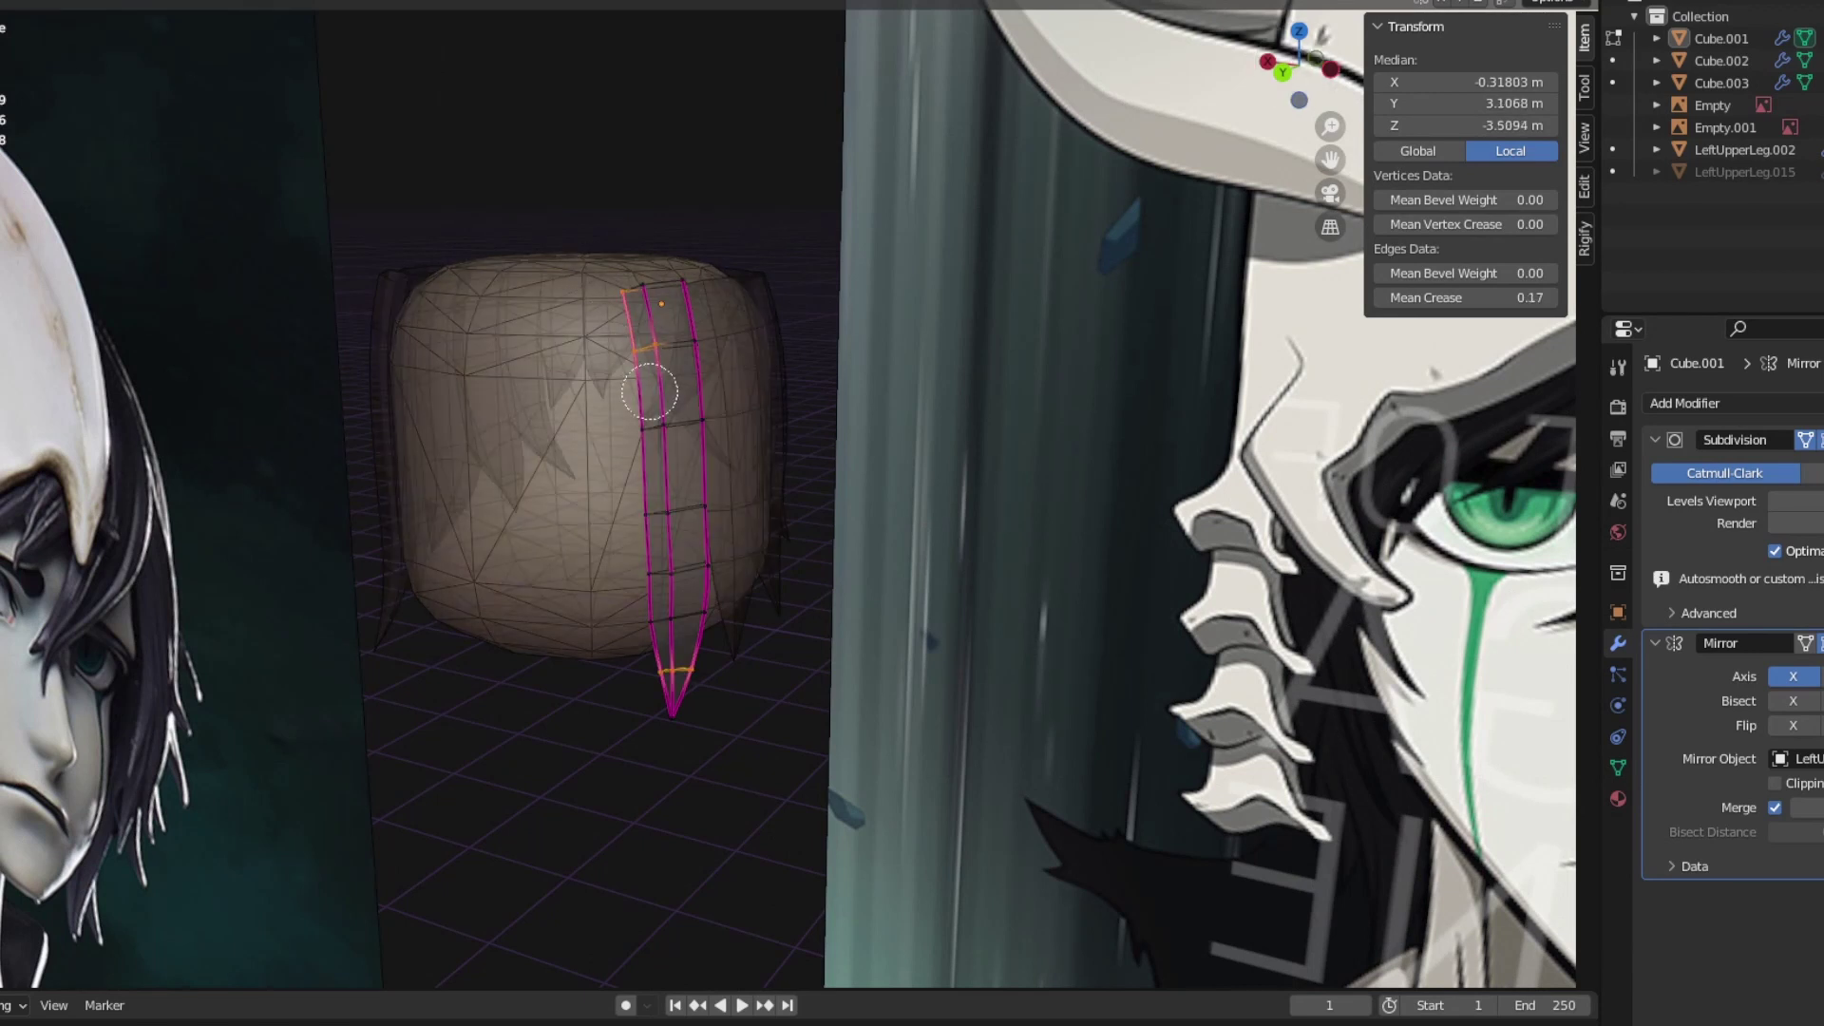
key(KP_6)
key(KP_6)
key(KP_6)
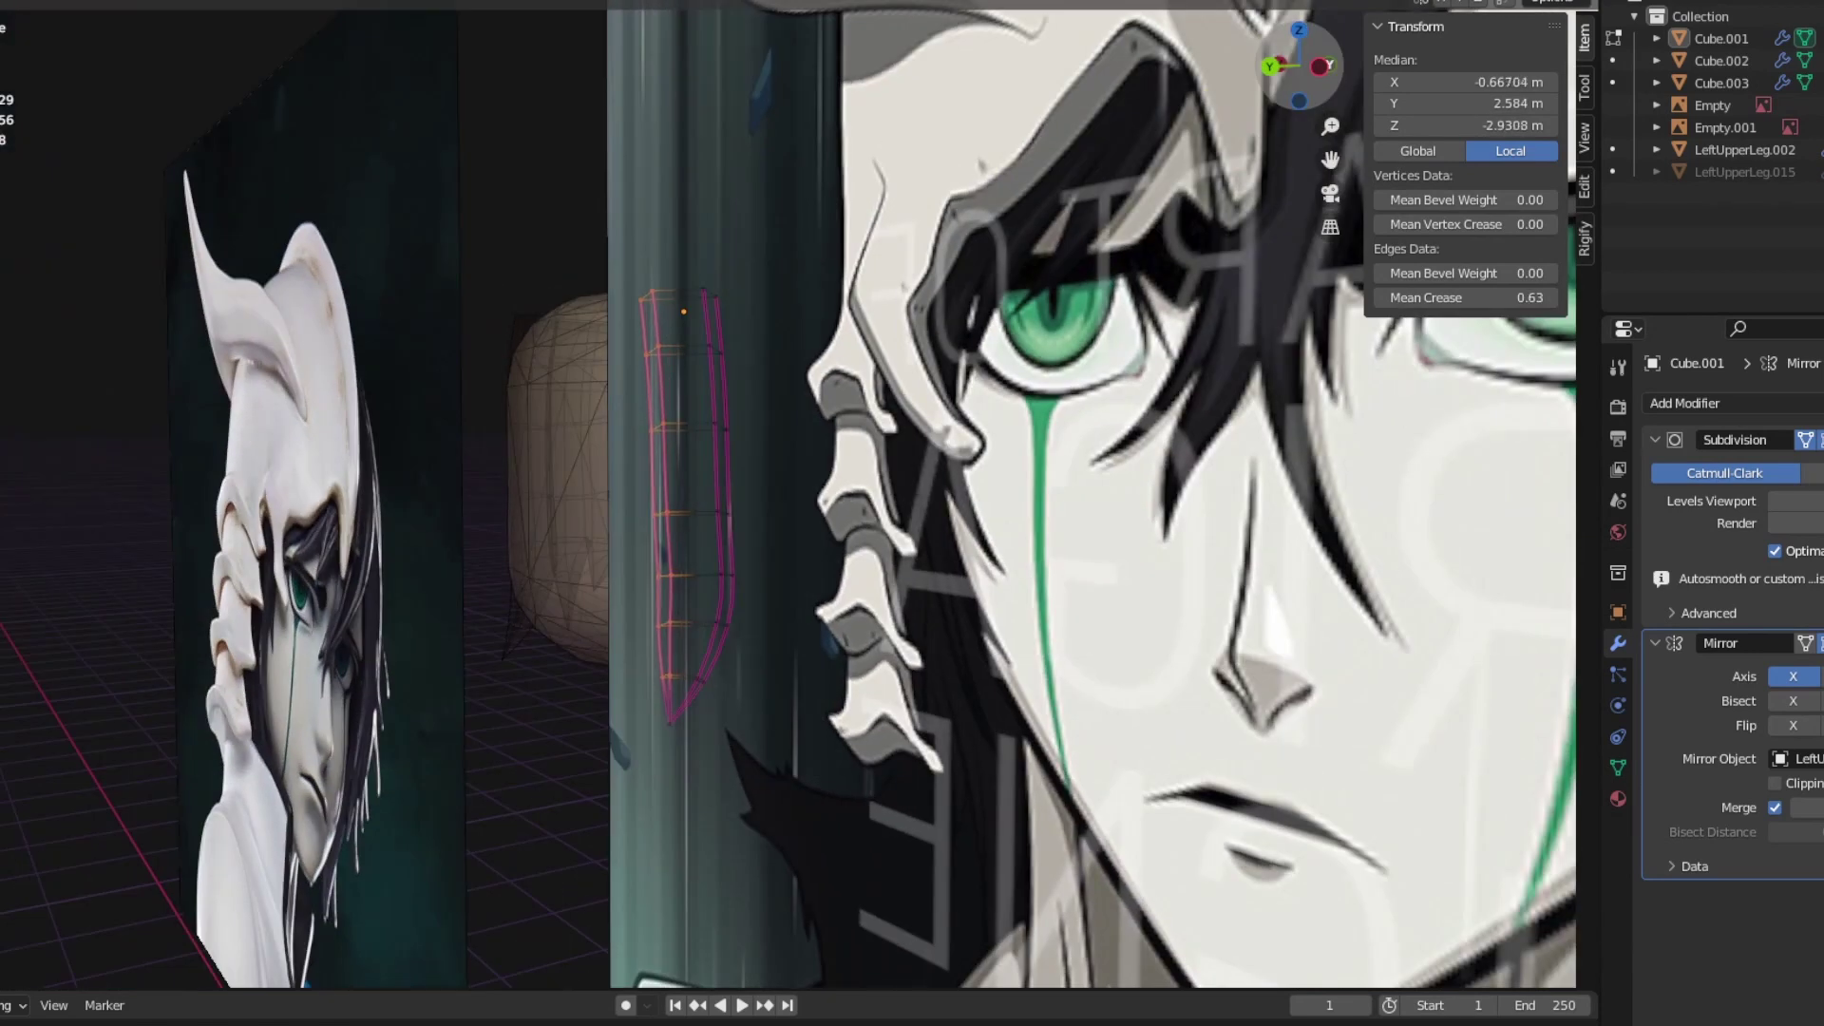
key(alt+a)
key(Tab)
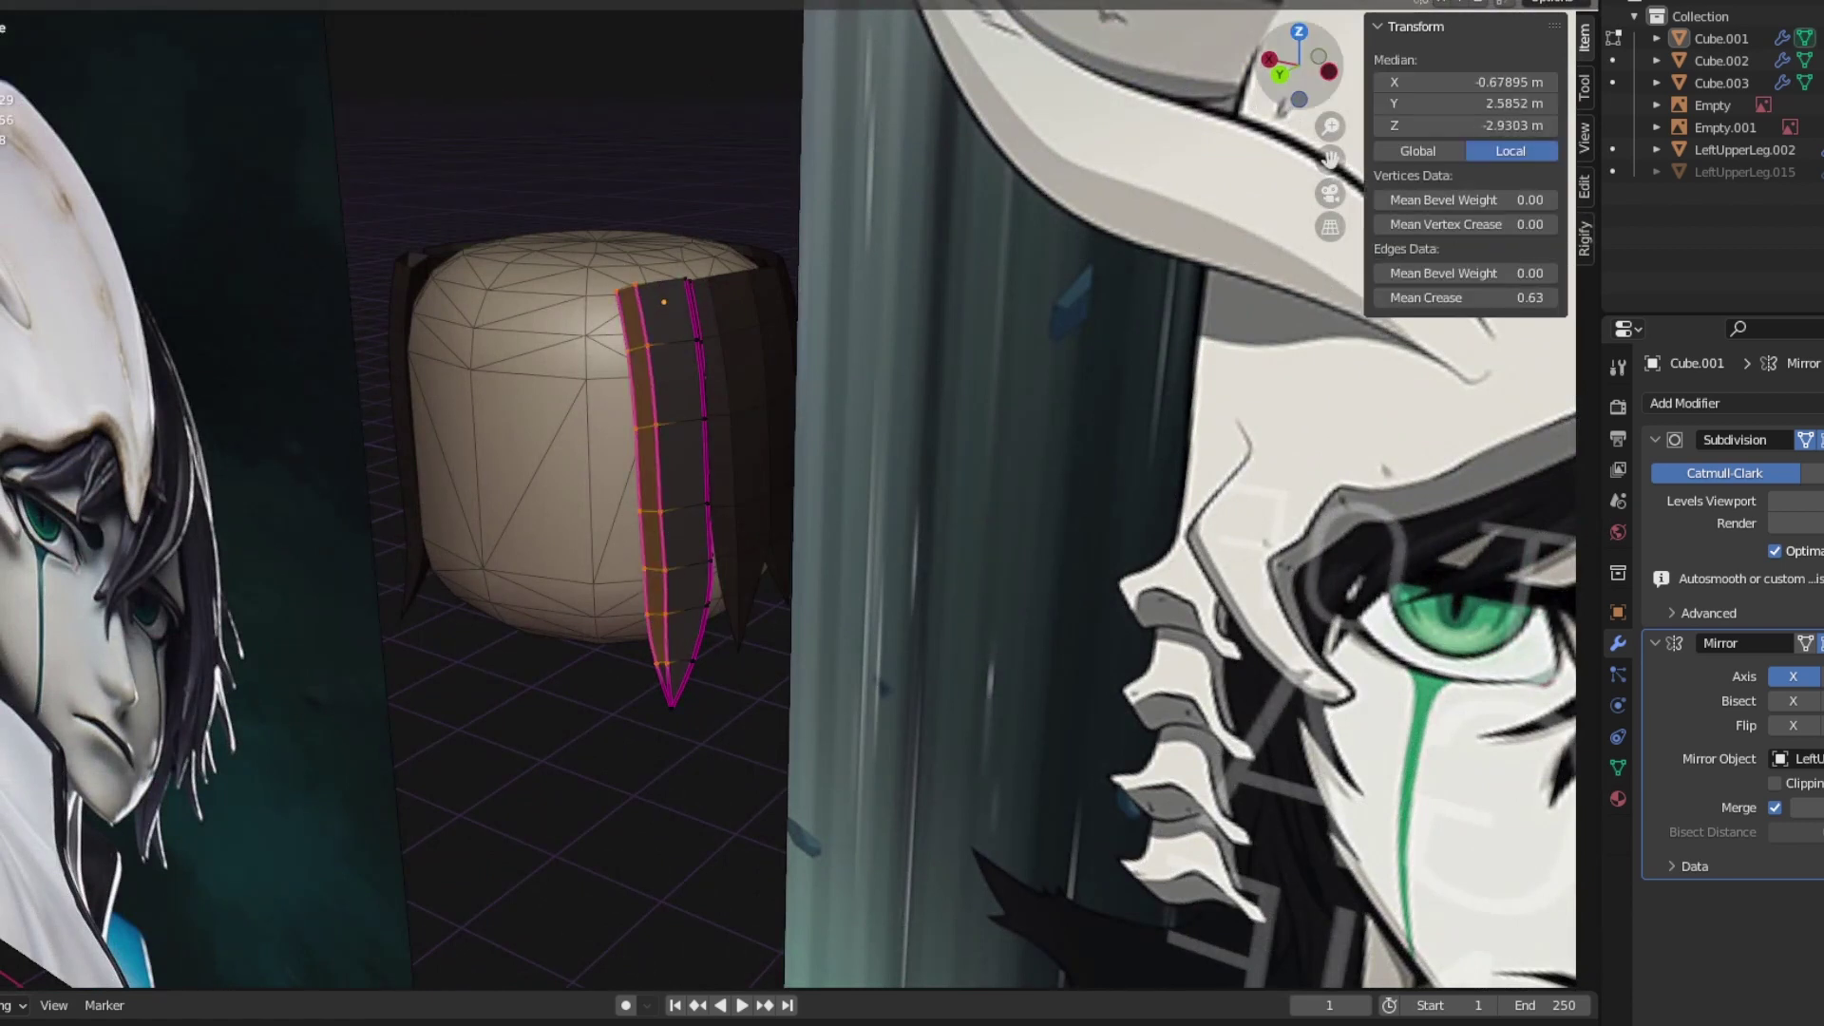
Step: Join the new strand with the main hair mesh and merge the vertices along the gap down to the strand valley
key(KP_7)
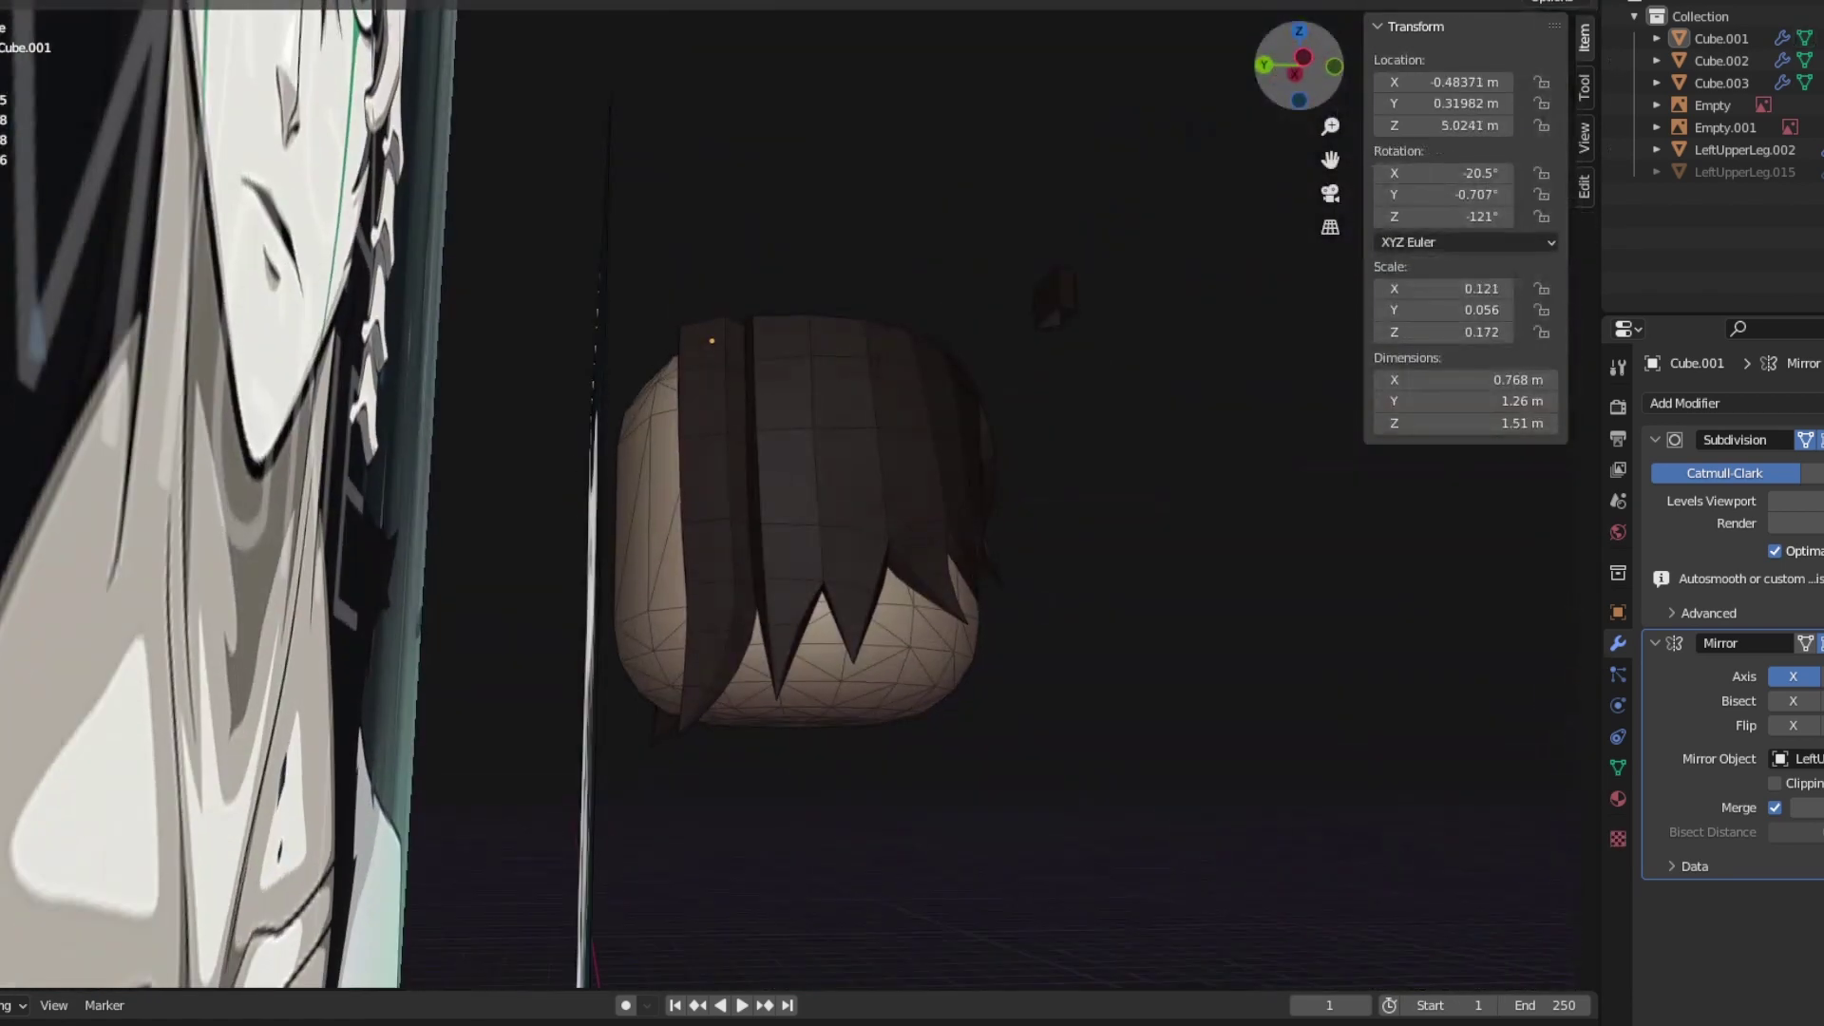
click(712, 523)
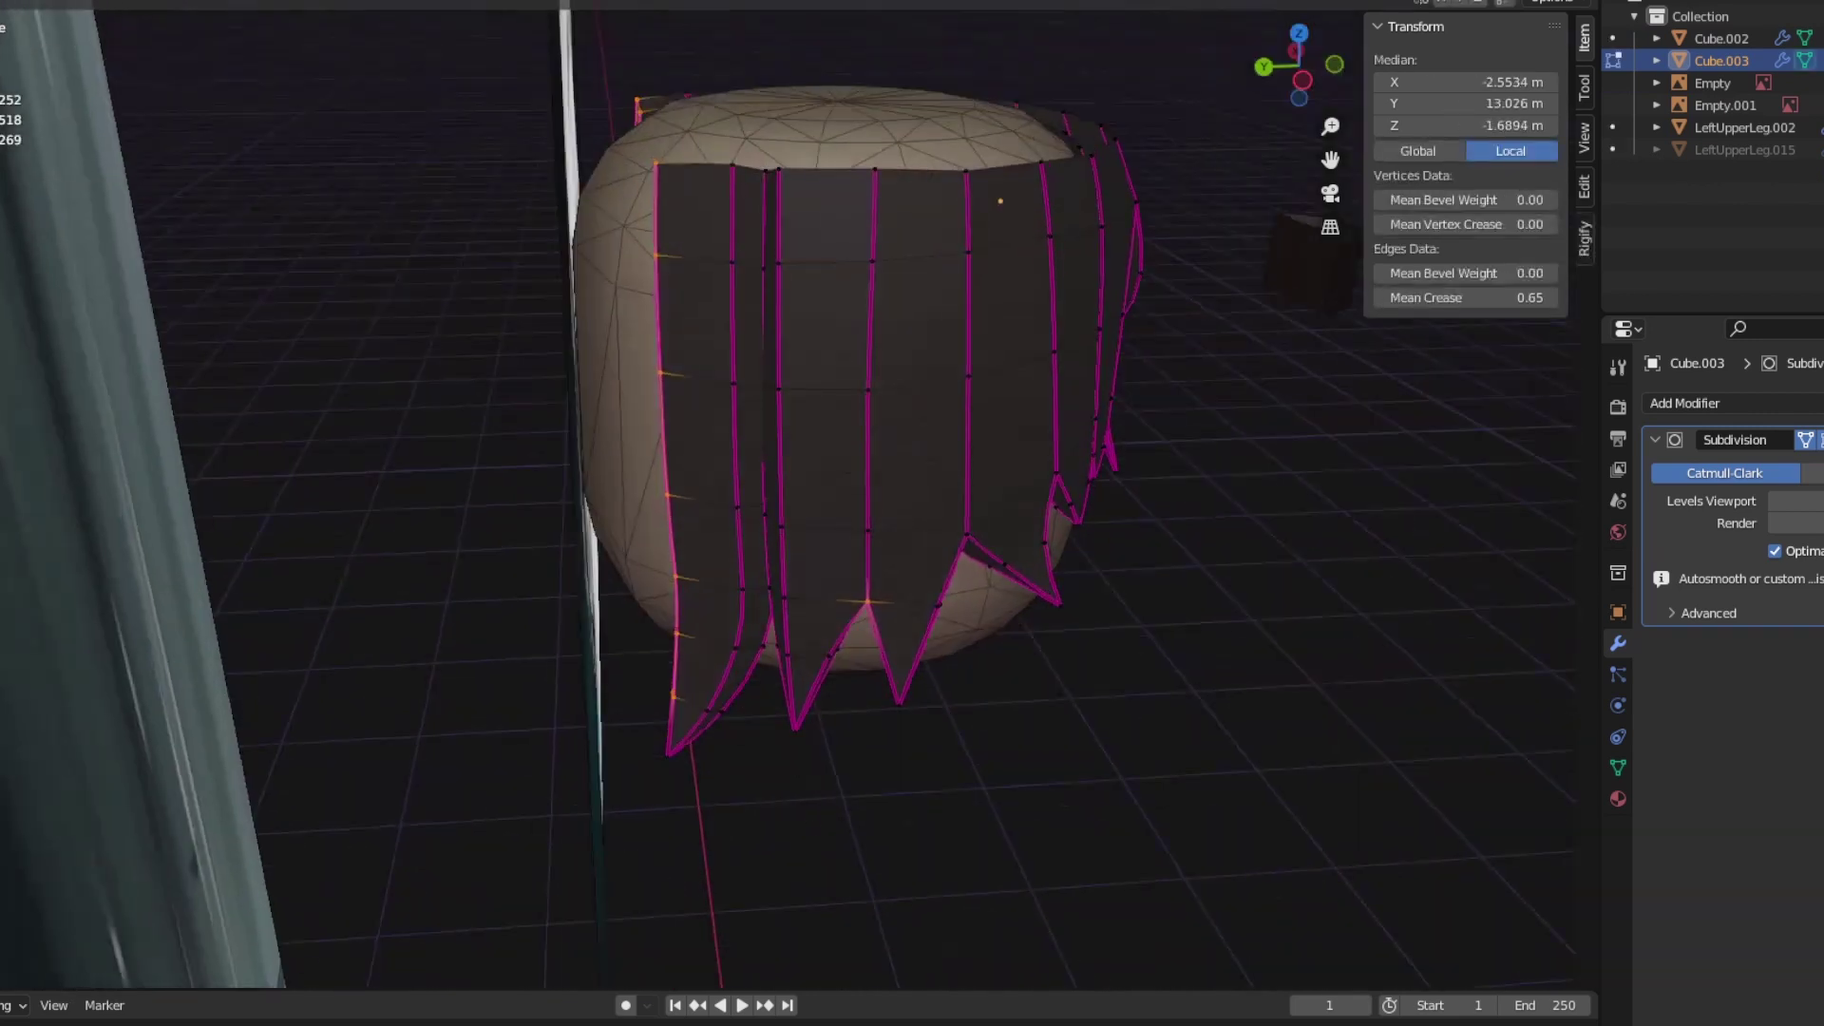
click(731, 257)
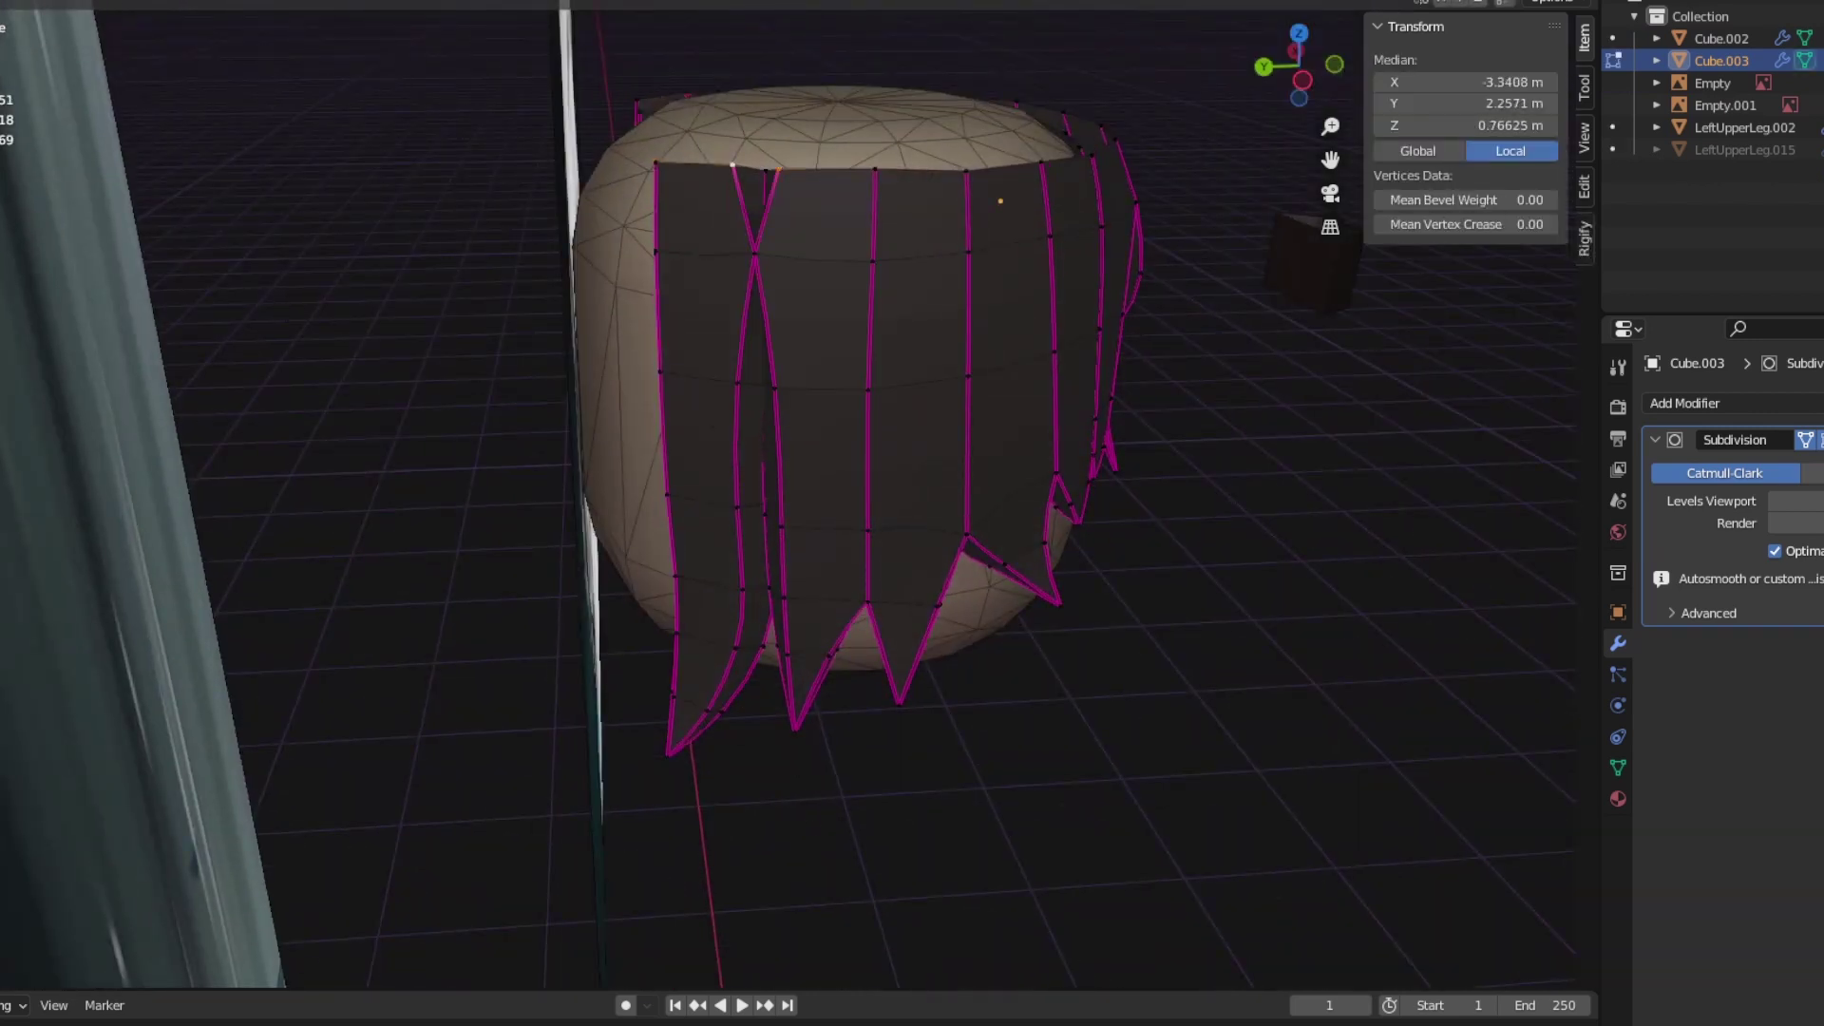
key(ctrl+KP_3)
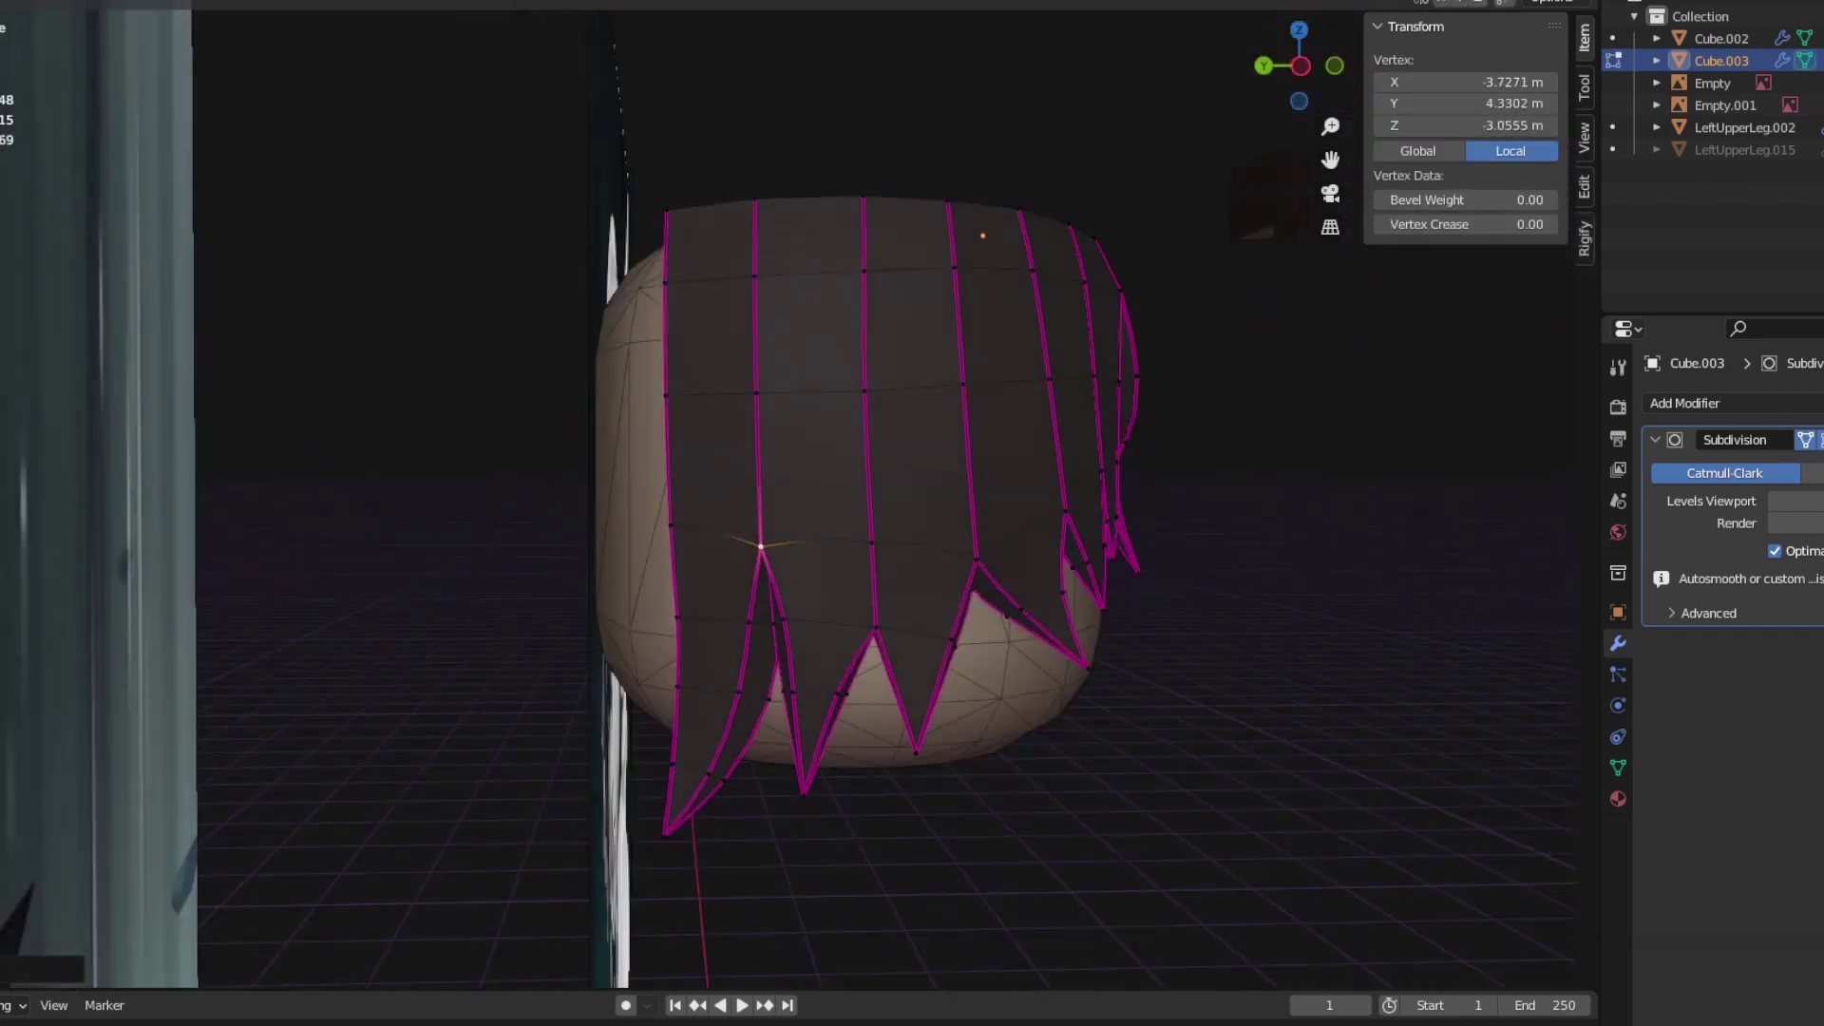
Step: Merge the remaining facing vertex pairs between the newest strand and its neighbour, down to the lower valley near their tips
key(Tab)
key(Tab)
key(n)
key(m)
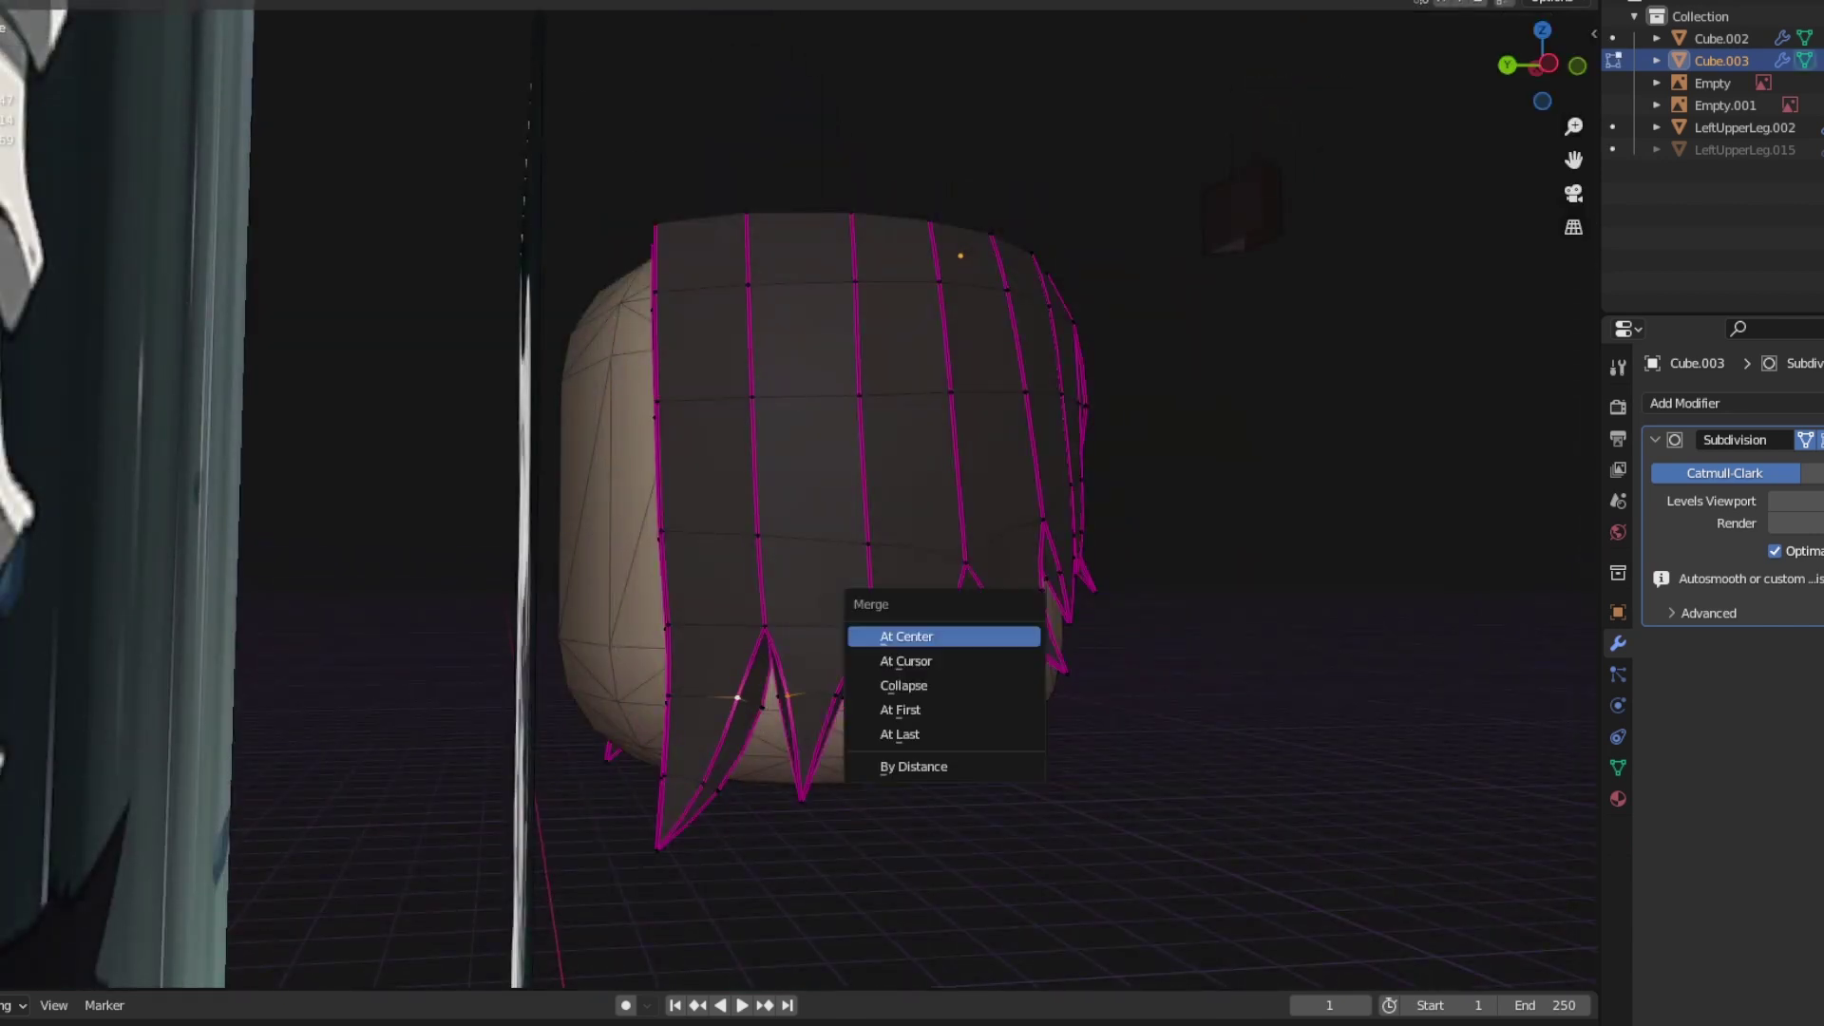
key(Escape)
key(KP_1)
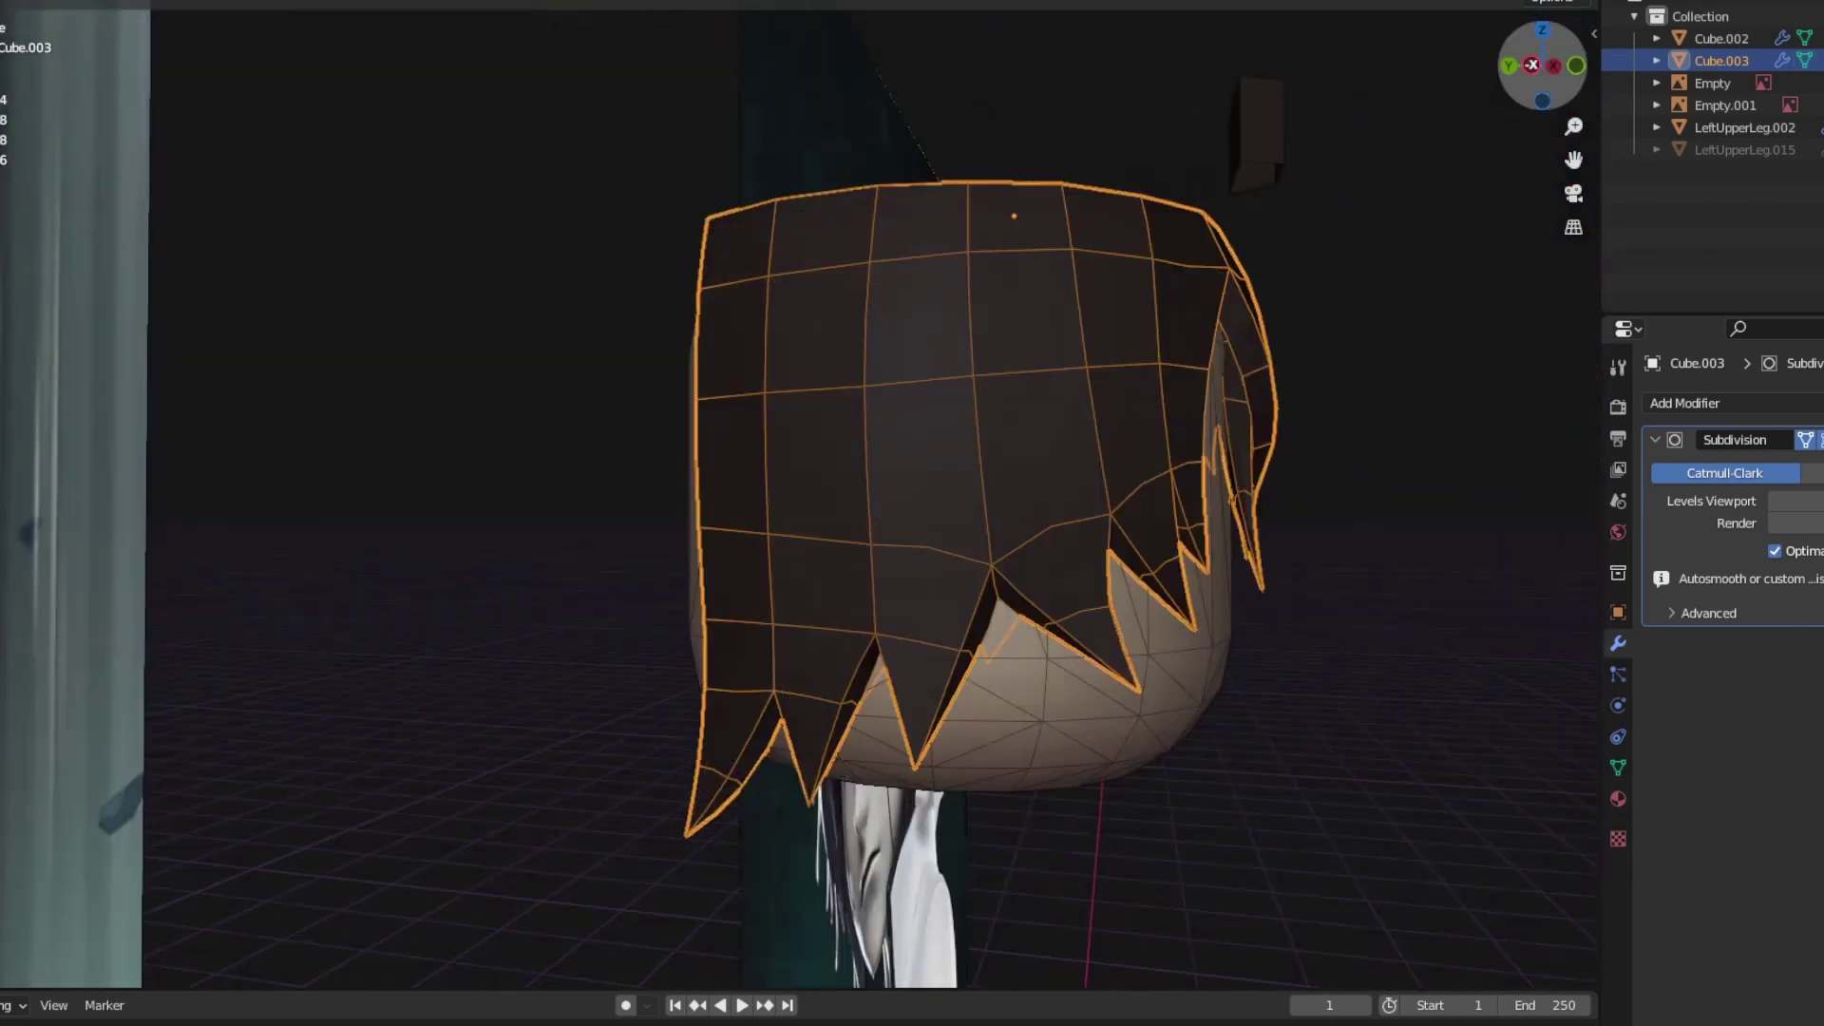
Step: Delete the hidden inner faces where the adjoining strands meet along the seam on the opposite side of the head
key(Tab)
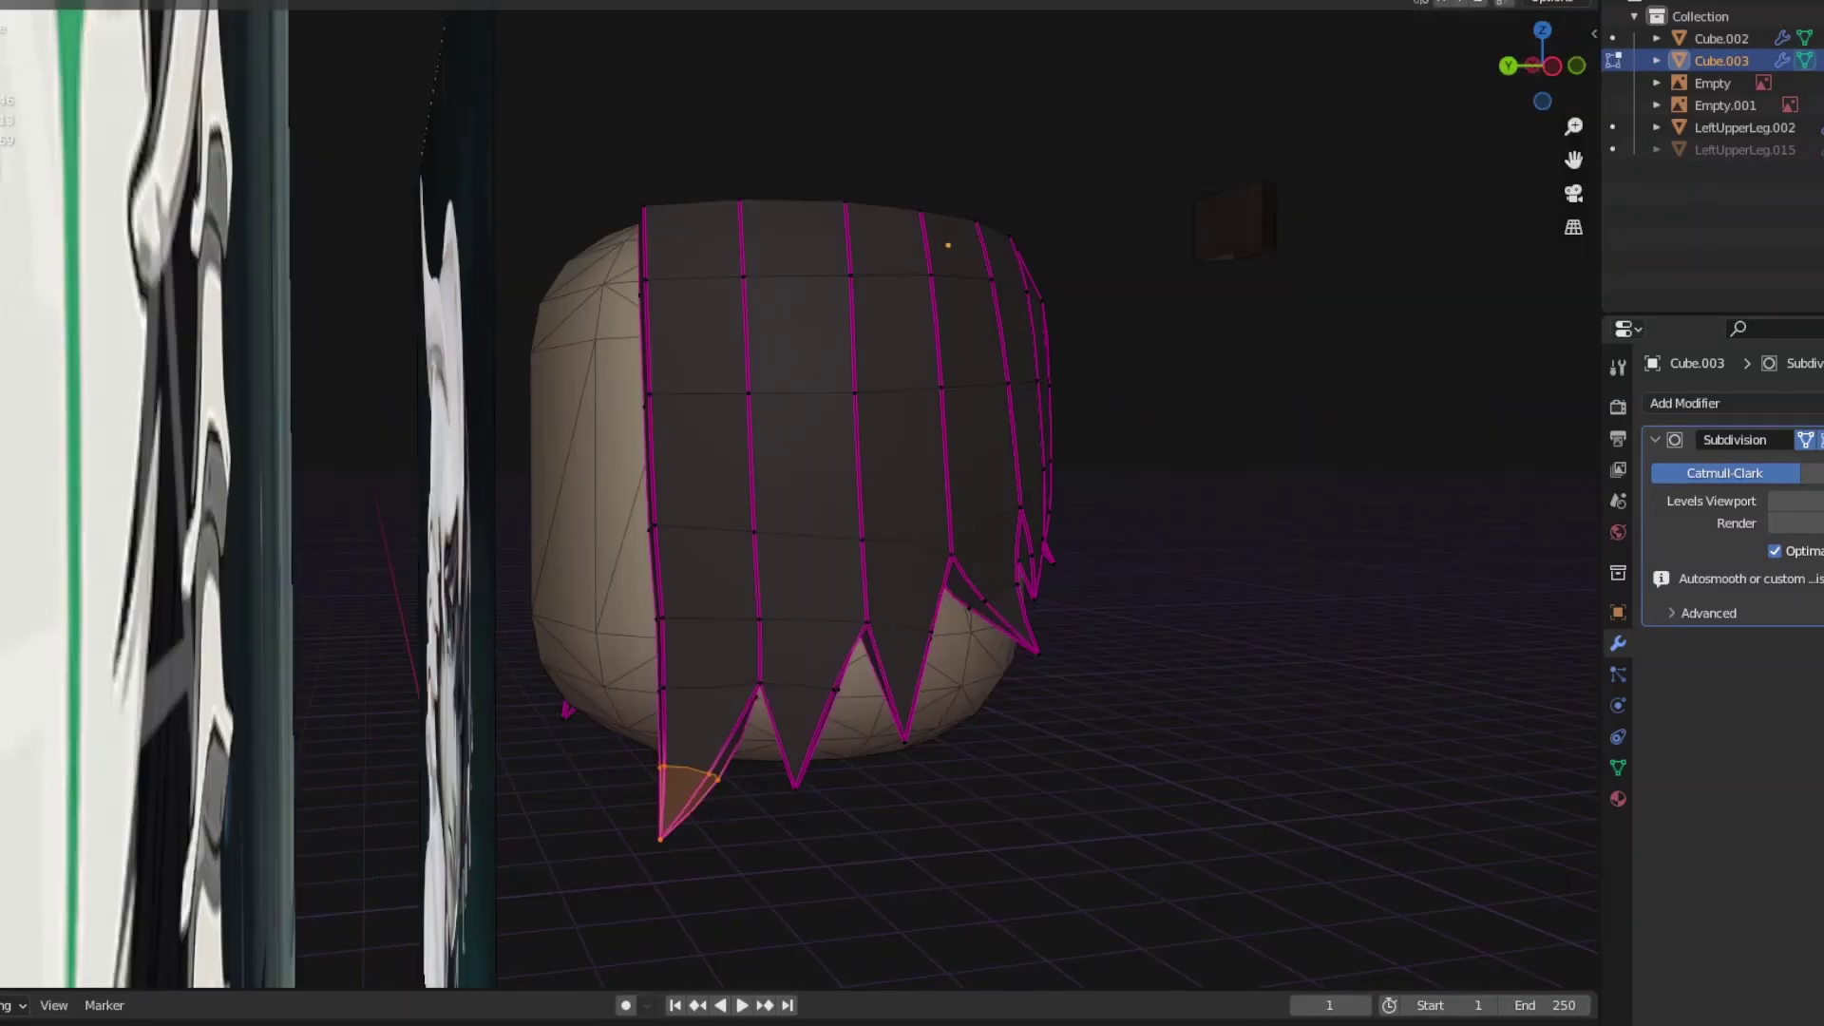
key(m)
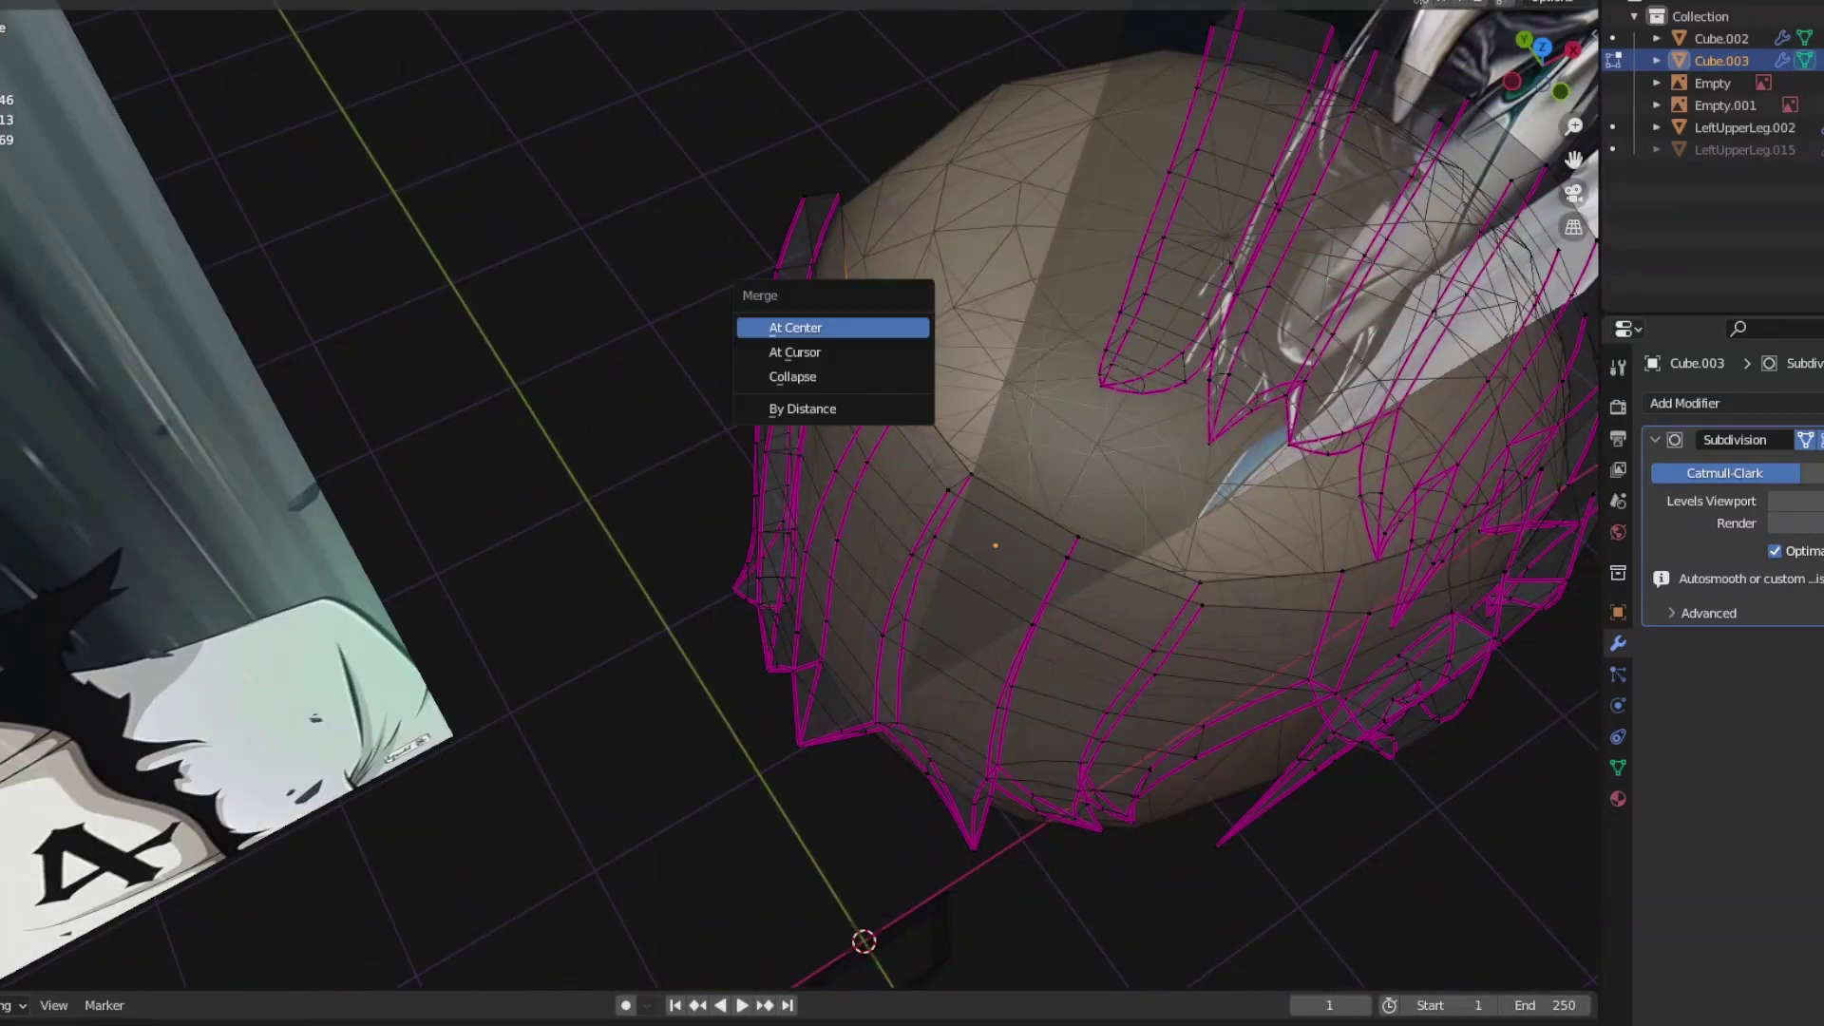
middle_drag(817, 361, 779, 285)
middle_drag(797, 495, 979, 475)
key(x)
click(997, 589)
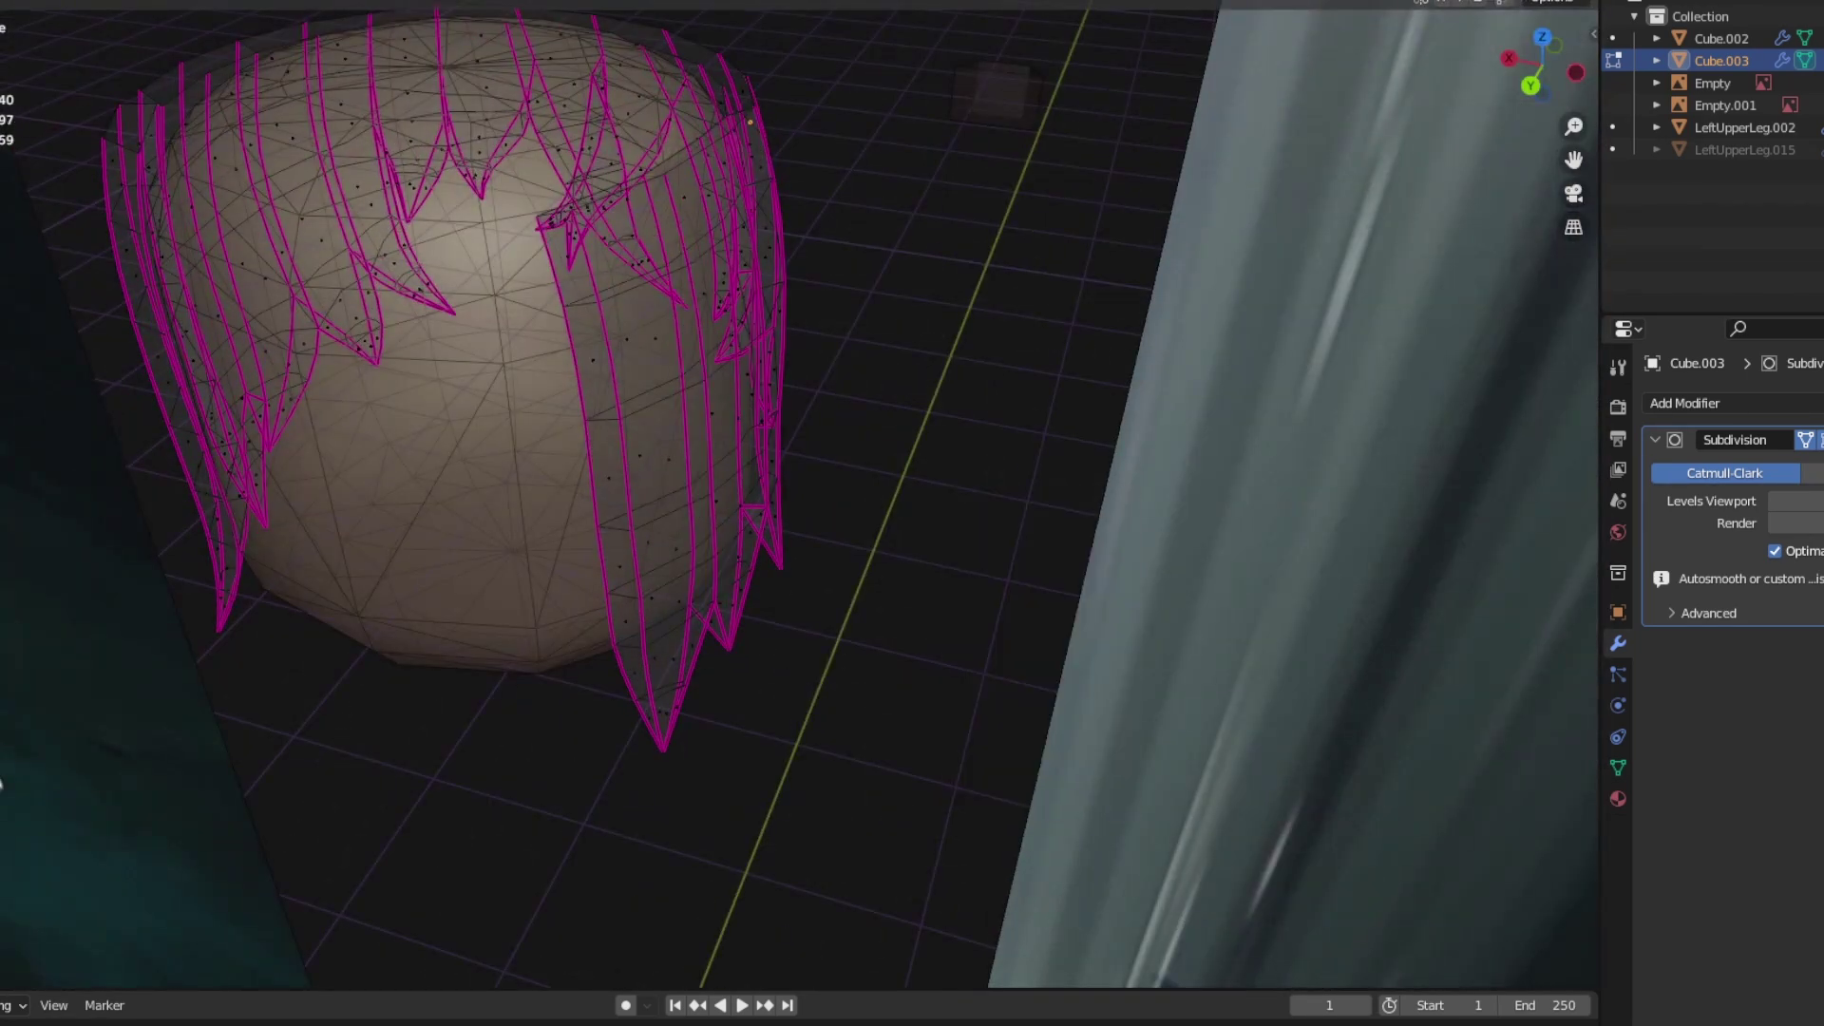
Step: Examine the joined strands and their valleys around the head from the back, front and side
middle_drag(2, 784, 669, 807)
key(n)
key(alt+a)
key(Tab)
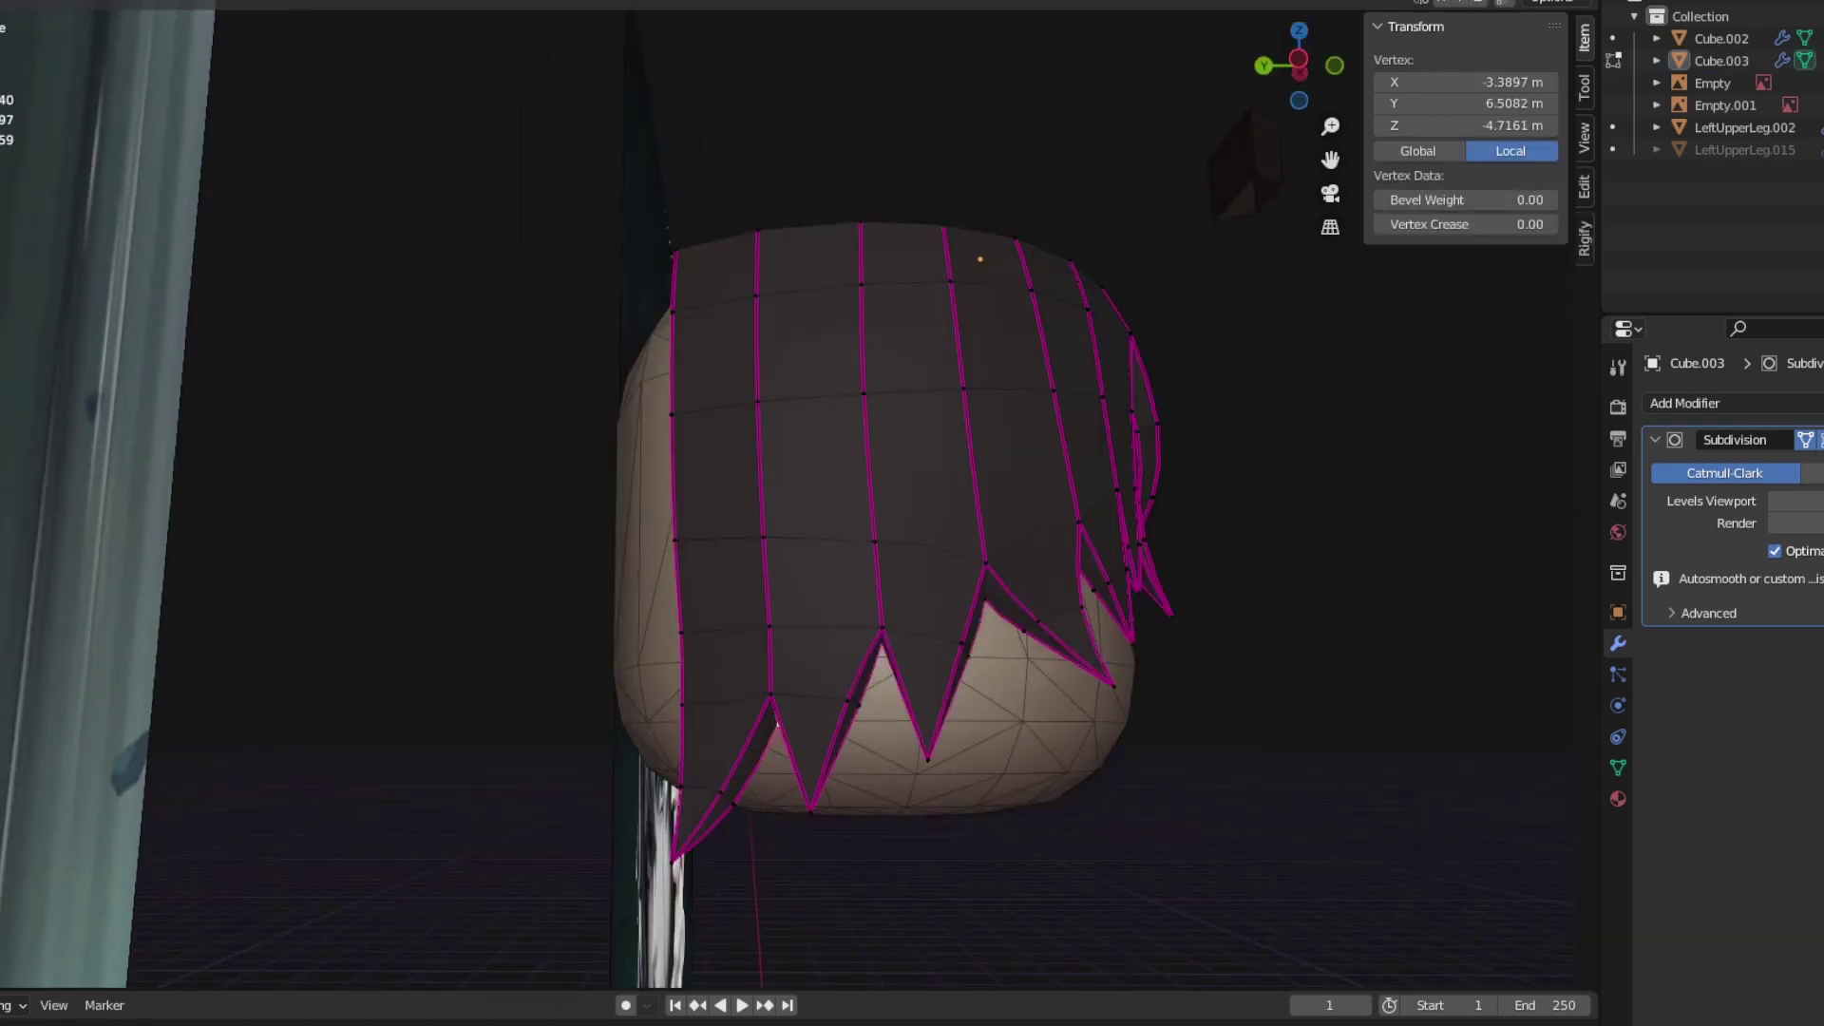
key(Tab)
key(Tab)
middle_drag(788, 513, 912, 531)
scroll(788, 513, up, 3)
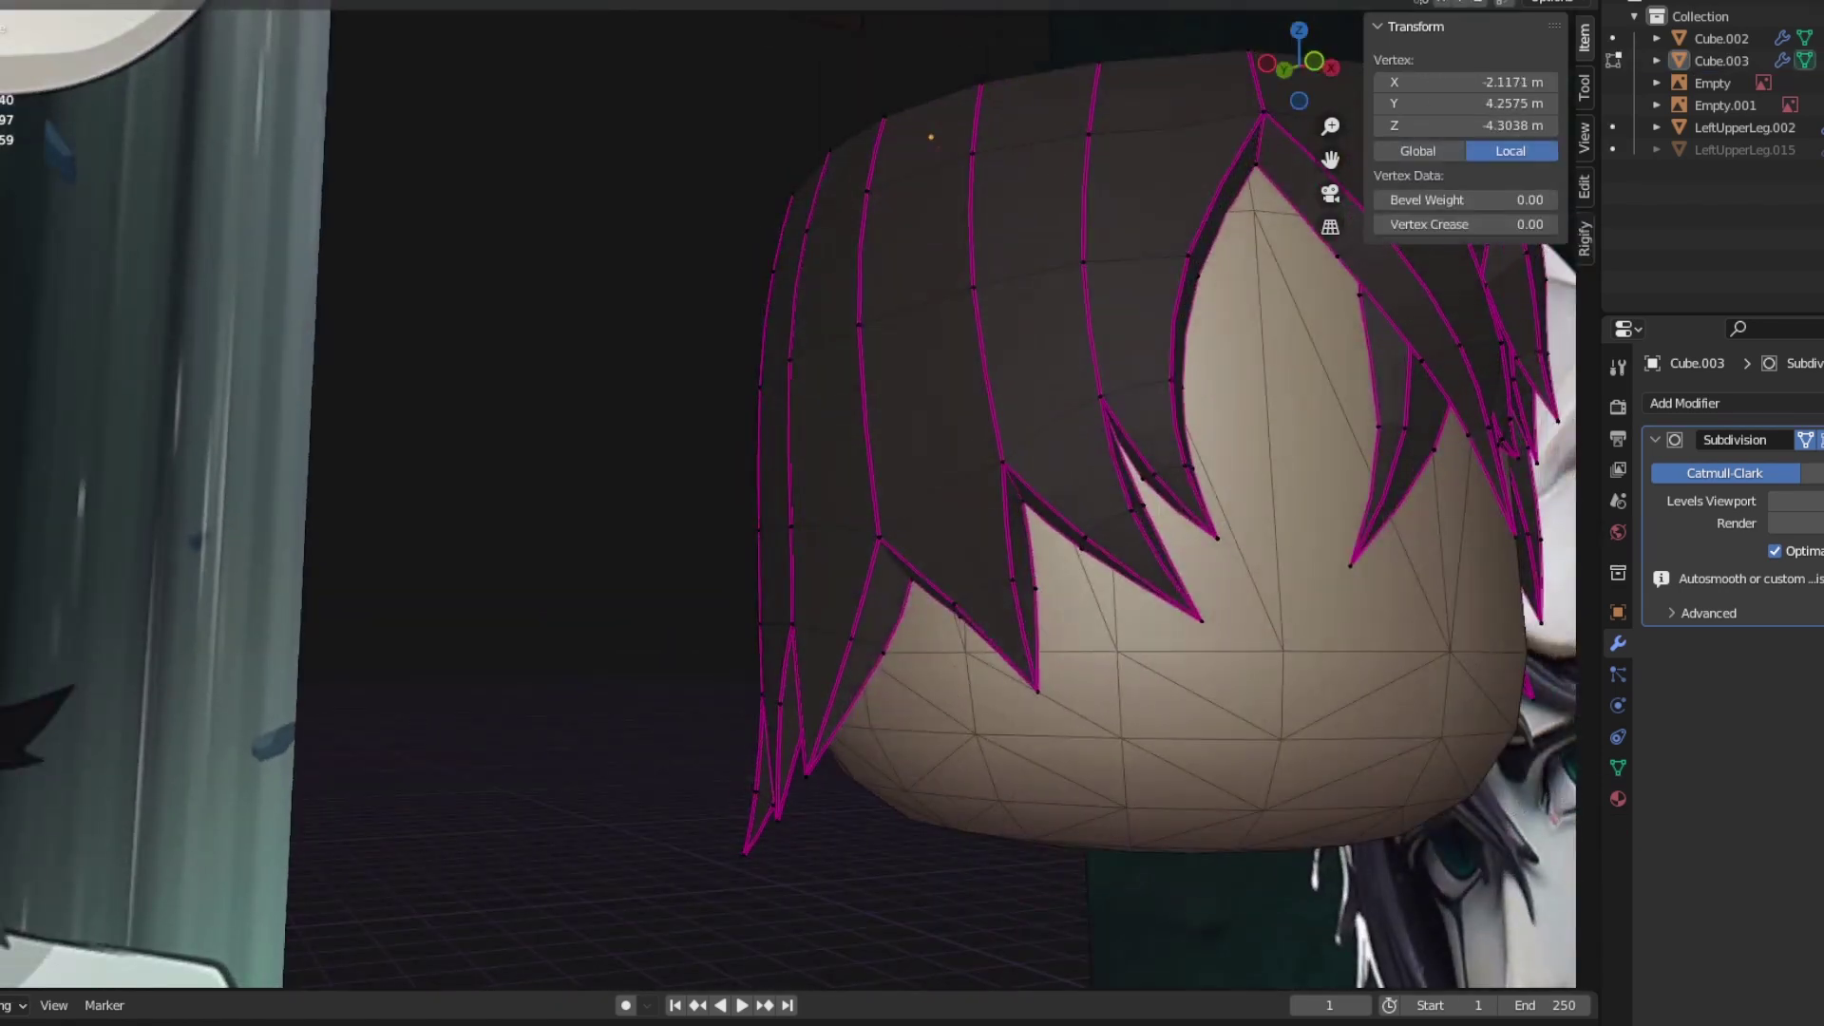
key(Tab)
middle_drag(759, 694, 684, 655)
key(Tab)
key(KP_3)
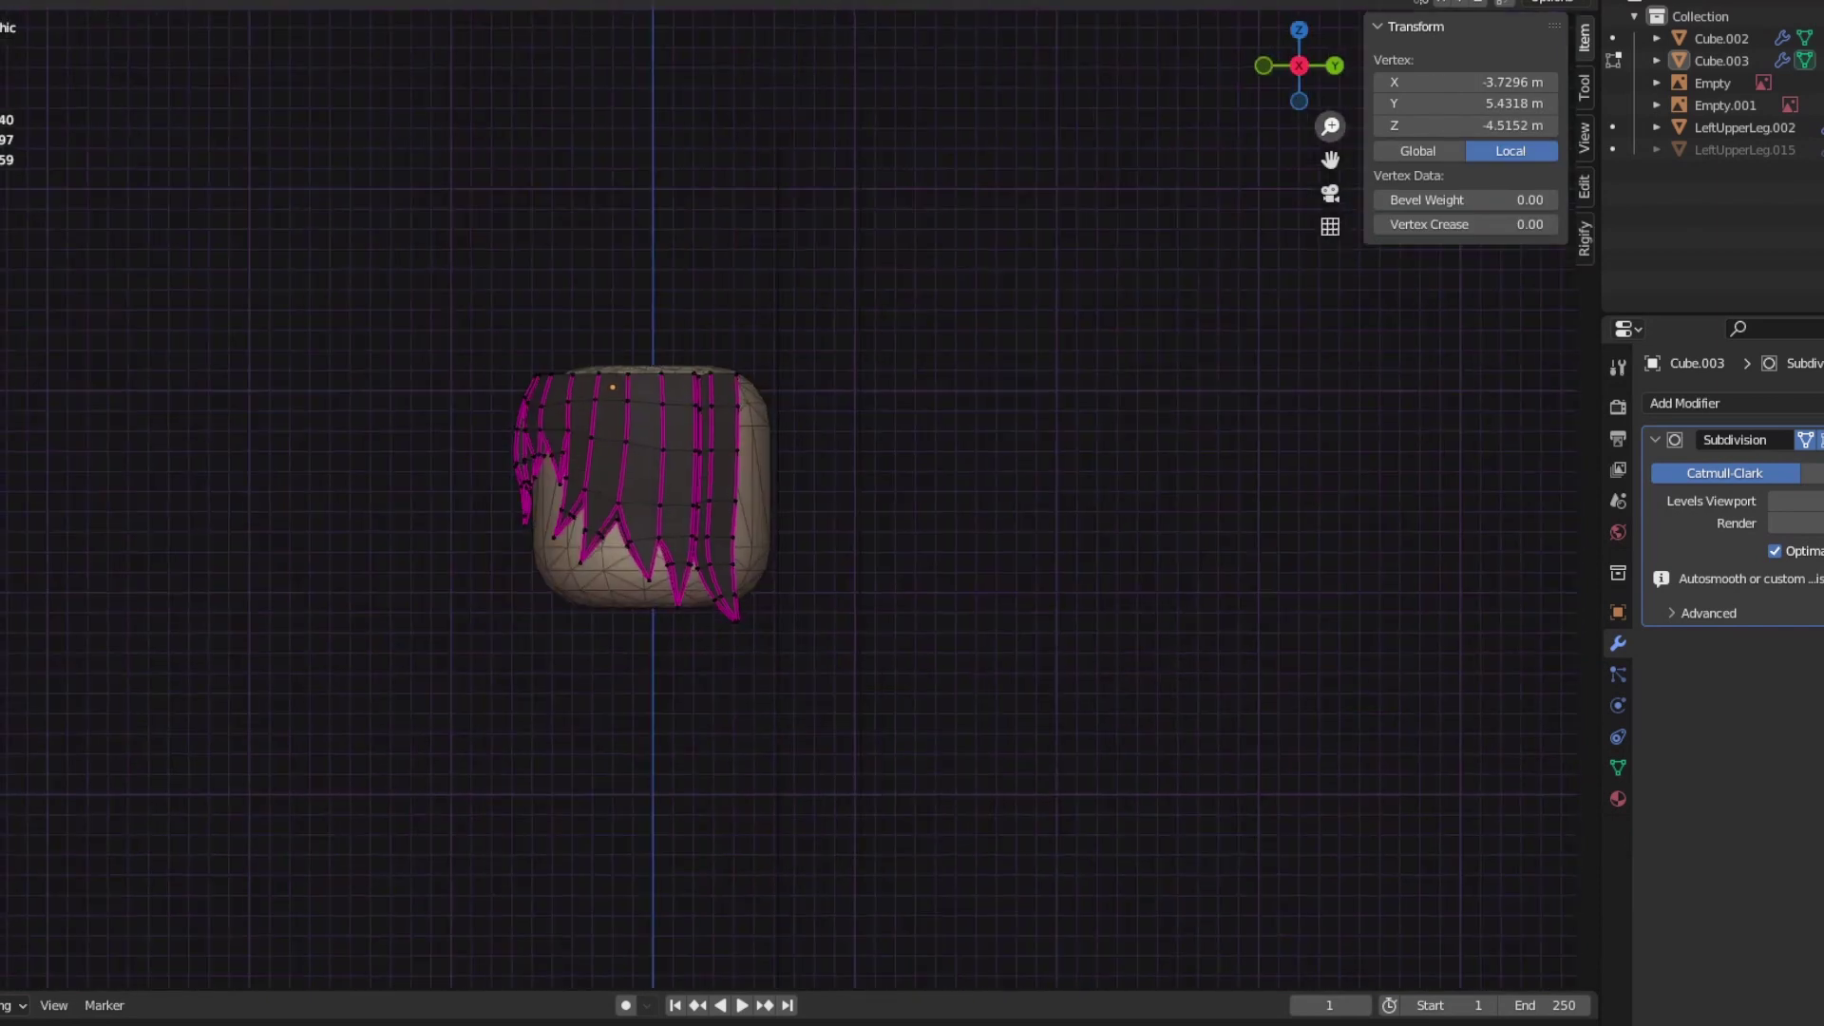
click(752, 703)
key(Tab)
key(Tab)
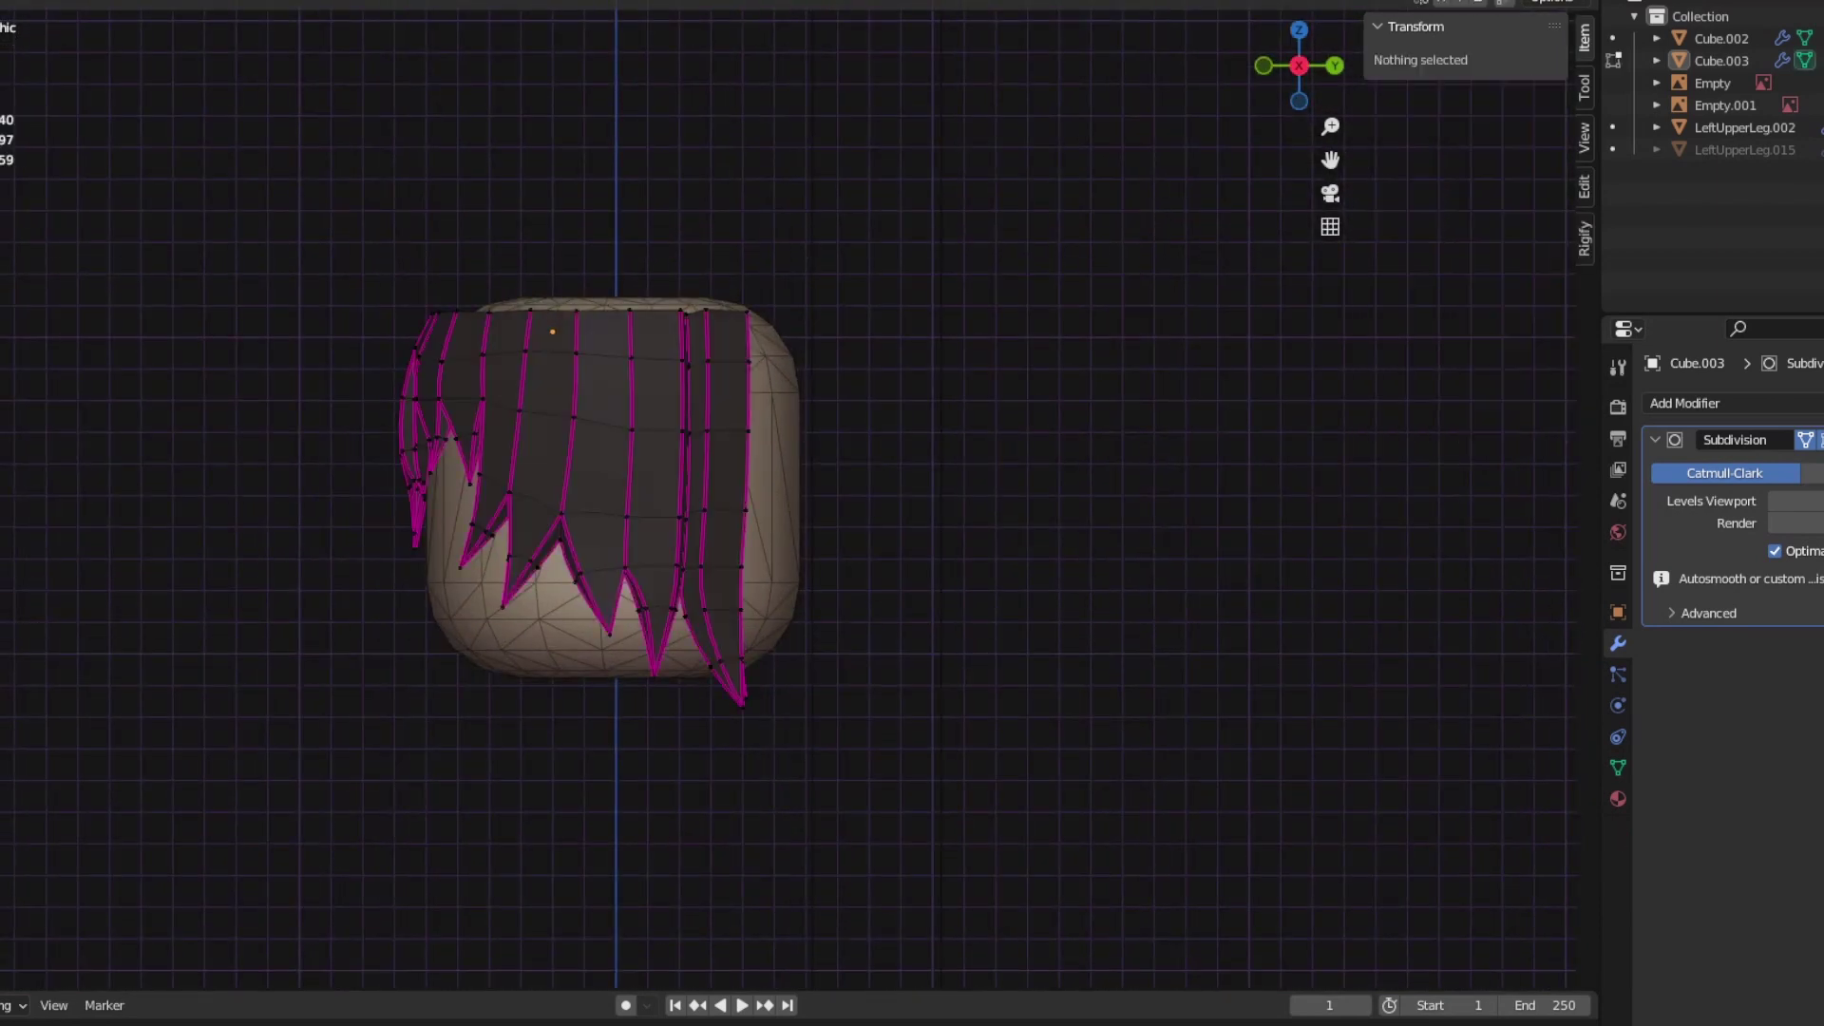
key(Tab)
scroll(789, 513, up, 3)
middle_drag(789, 512, 788, 447)
Step: Merge the facing vertices along the seam on the opposite side of the head with see-through display, checking the mesh outside editing
key(Tab)
key(ctrl+l)
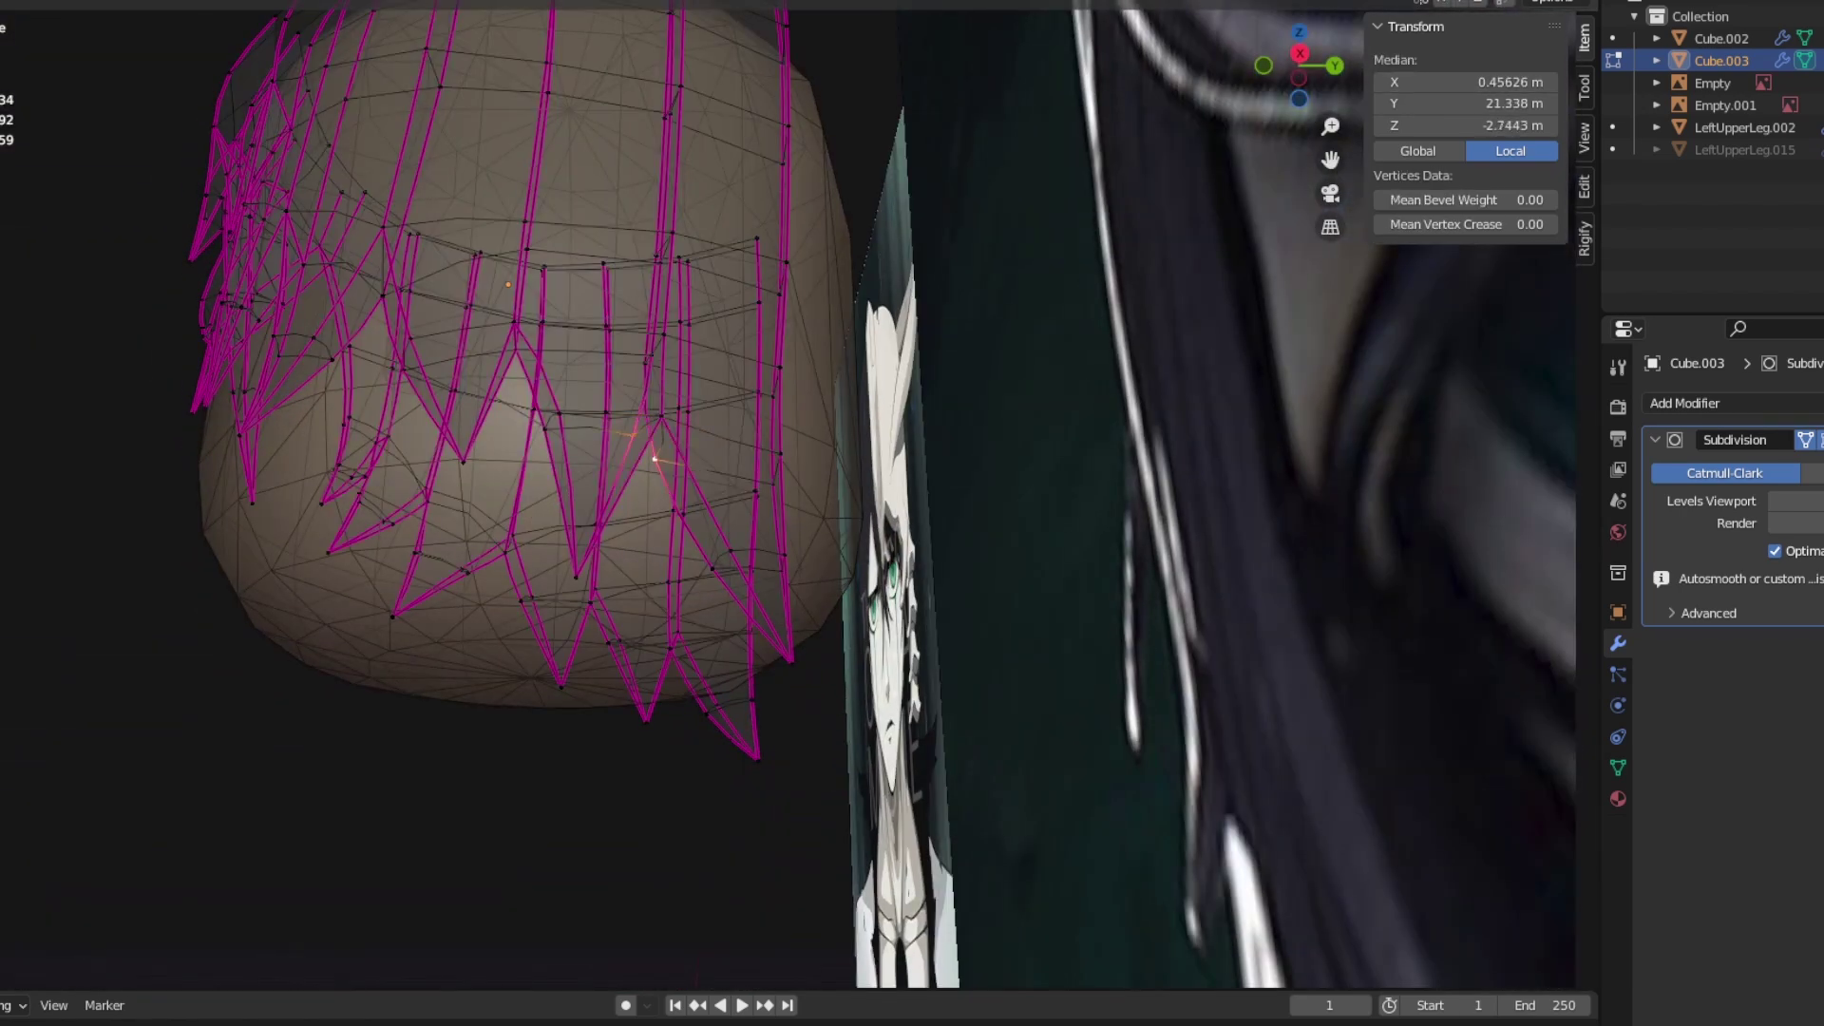
key(Tab)
middle_drag(789, 513, 751, 513)
key(Tab)
click(547, 573)
key(Tab)
key(Tab)
mouse_move(1298, 65)
mouse_down()
mouse_move(1320, 85)
mouse_move(1315, 65)
mouse_move(1415, 69)
mouse_move(1339, 105)
mouse_move(1320, 62)
mouse_move(1344, 52)
mouse_move(1292, 74)
mouse_move(1320, 62)
mouse_move(1303, 61)
mouse_up()
click(872, 159)
click(1063, 532)
click(983, 584)
key(Tab)
key(Tab)
key(alt+z)
key(Tab)
key(Tab)
Step: Place a new small hair block at the back of the head, beside the last strand
key(Tab)
key(ctrl+1)
key(Tab)
key(Tab)
scroll(911, 513, up, 5)
key(Tab)
key(KP_7)
key(alt+a)
click(809, 442)
key(Tab)
Step: Adjust the new hair block's shape and orientation against the back of the head, checking it from the top and side
key(Tab)
key(Tab)
key(Tab)
key(Tab)
key(Tab)
key(Tab)
key(Tab)
click(1137, 350)
key(KP_3)
key(Tab)
key(Tab)
key(KP_7)
key(Tab)
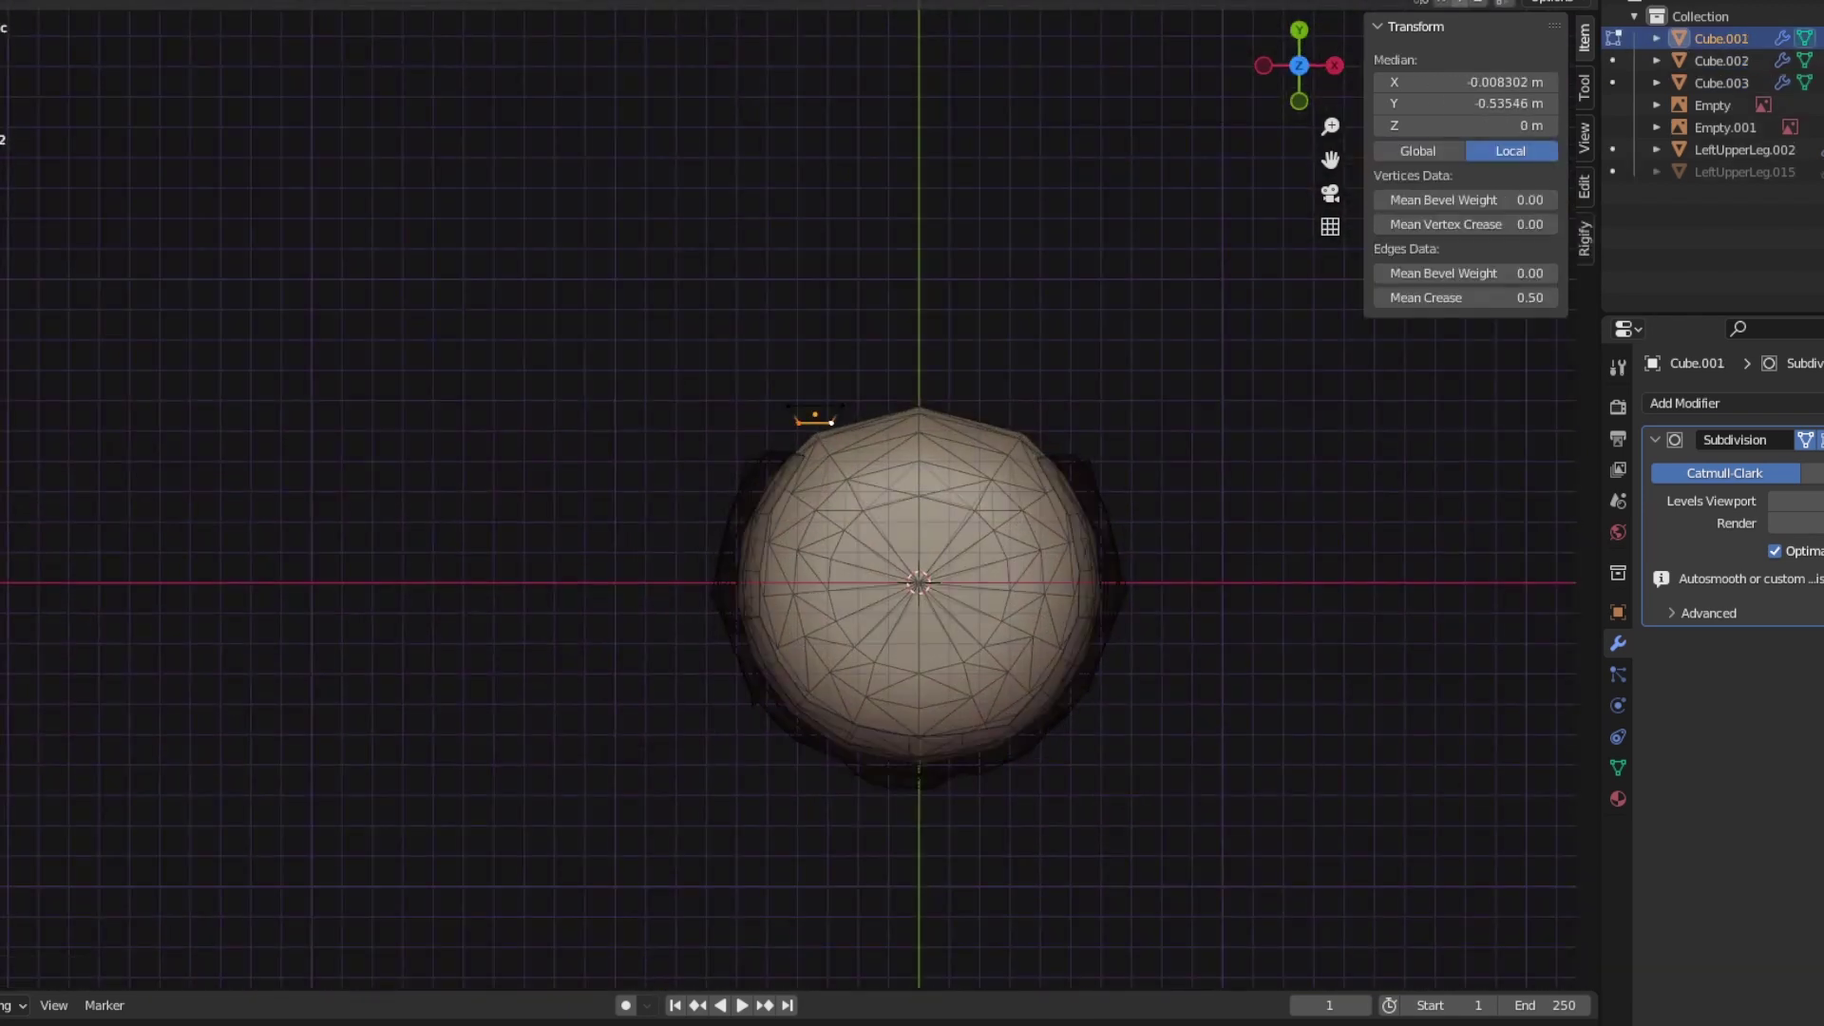
key(Tab)
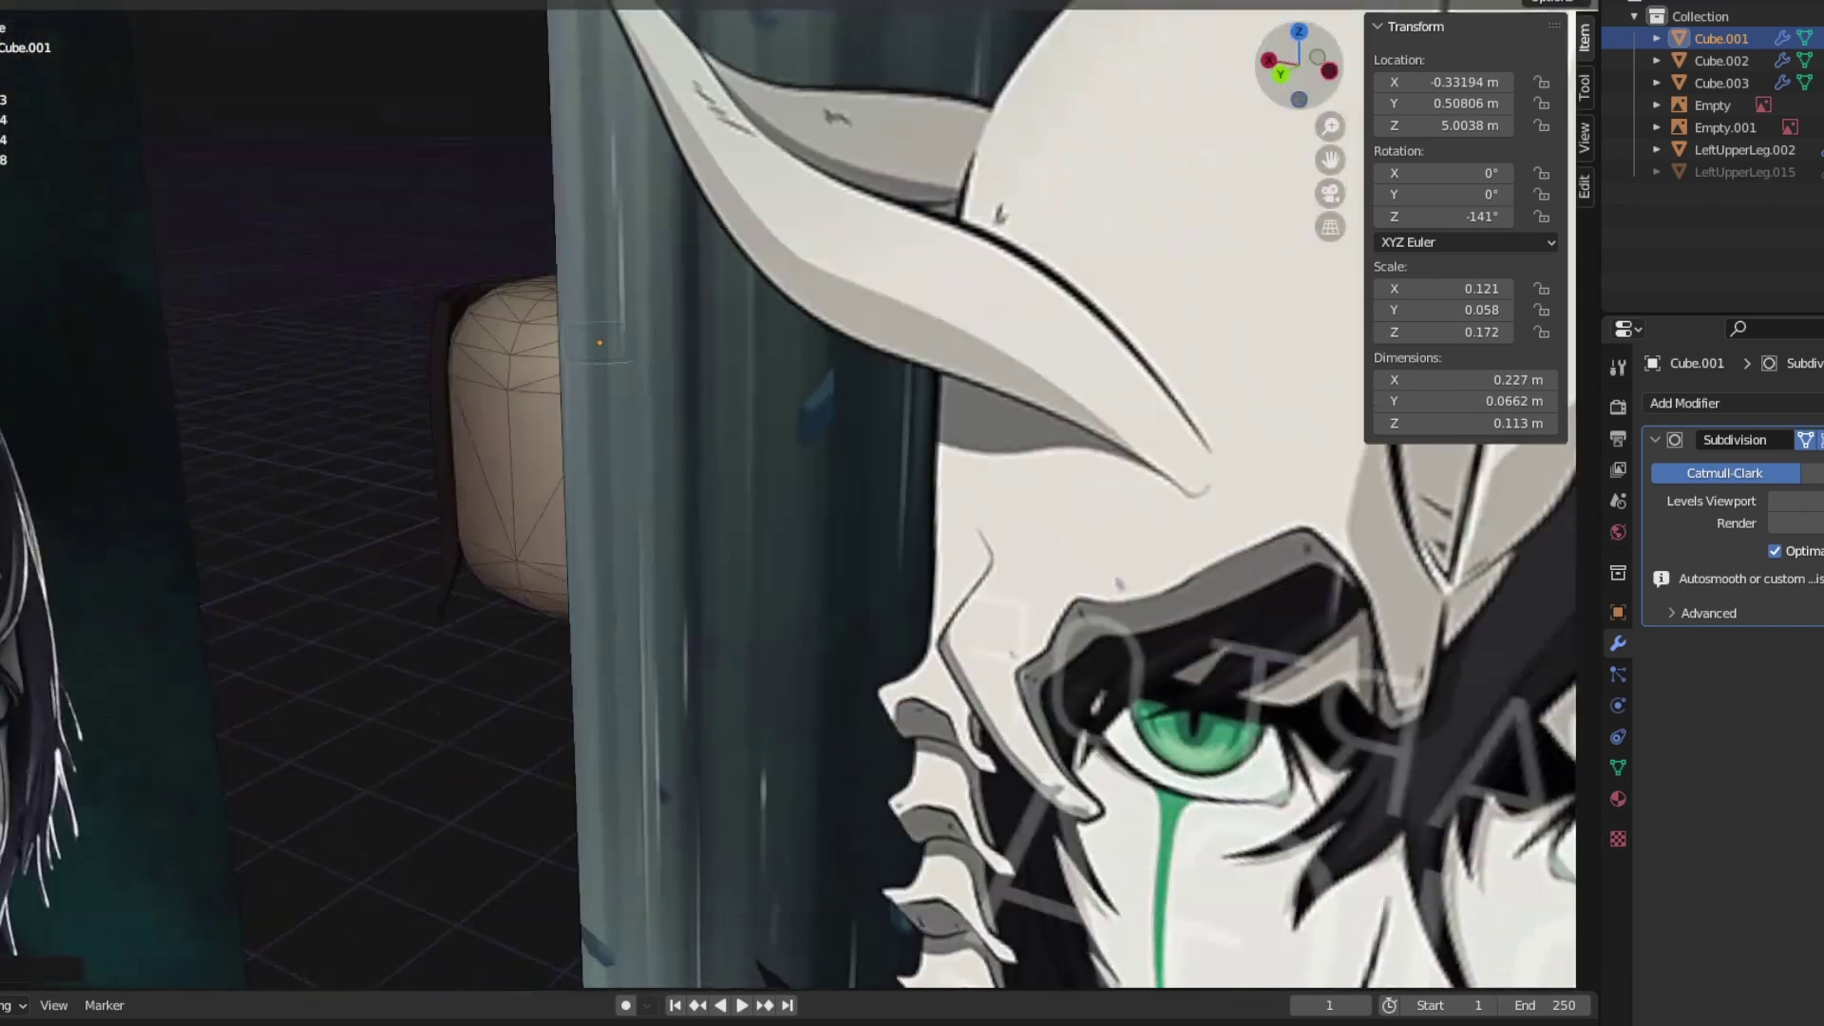
Step: Align the new hair block with the upper edge of the neighbouring strand at the back of the head
scroll(816, 302, up, 5)
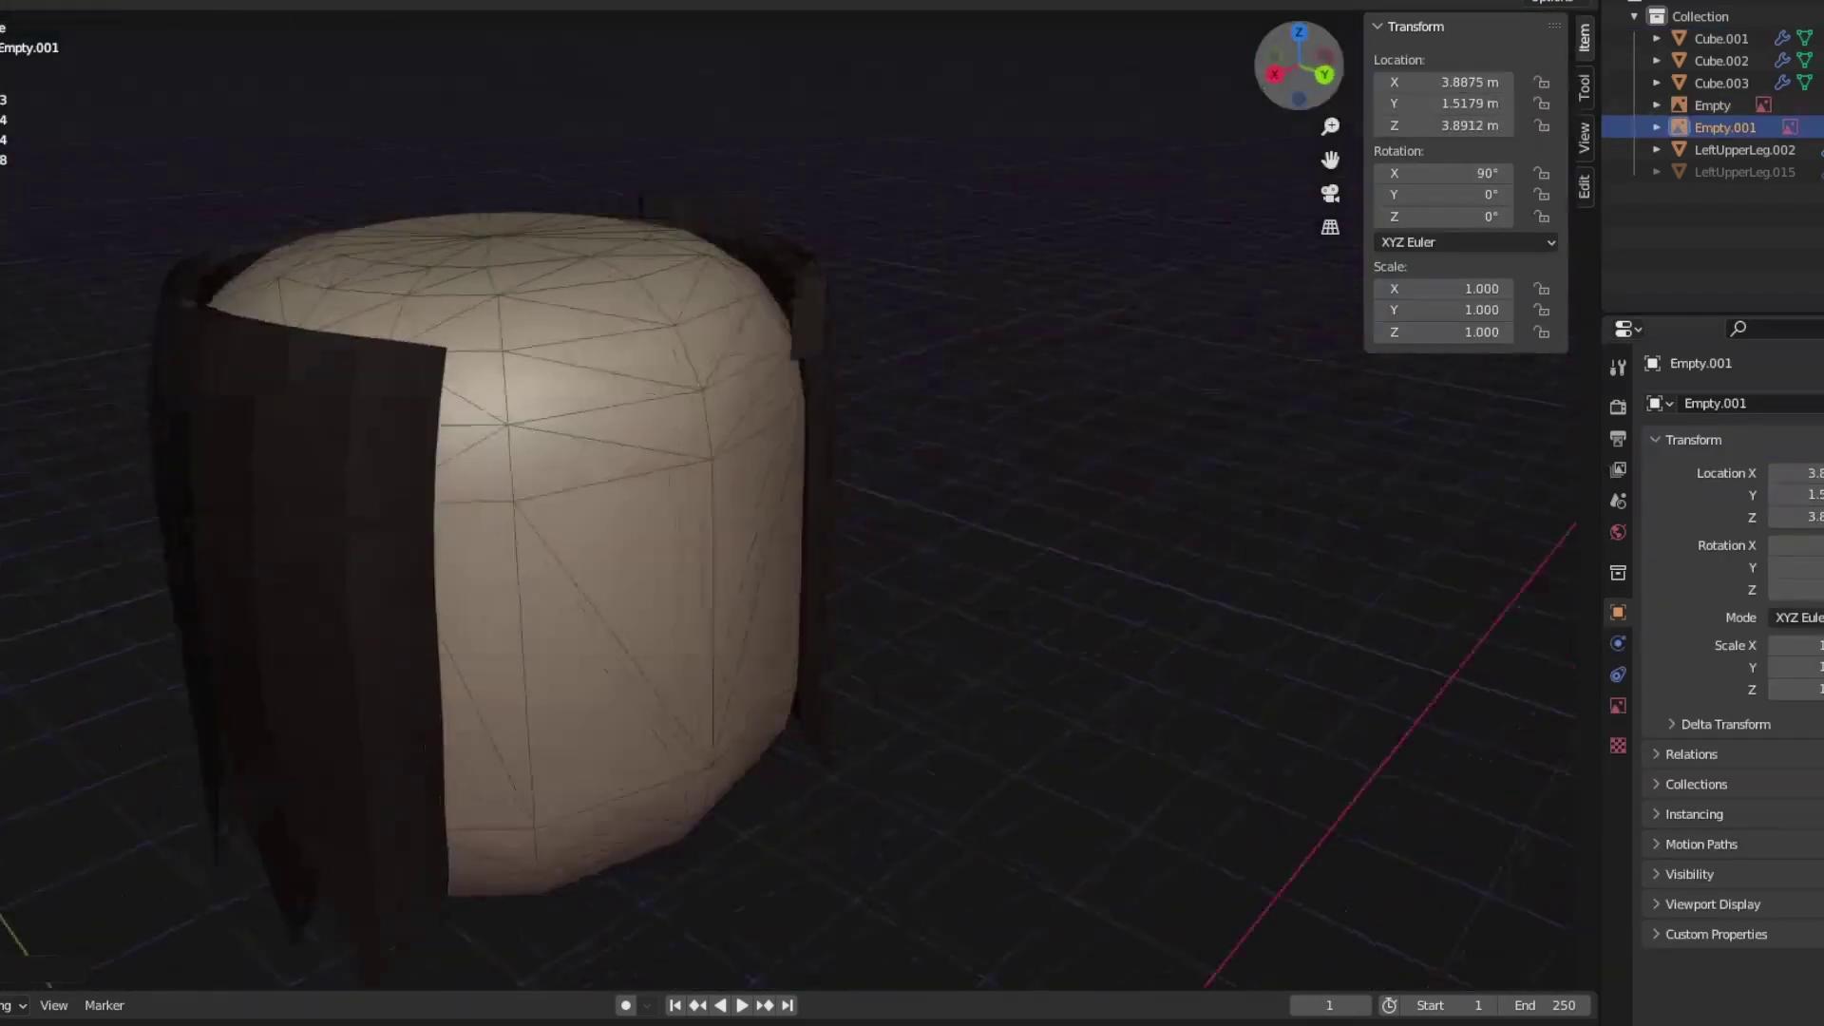
click(808, 302)
middle_drag(807, 302, 996, 378)
click(855, 523)
key(Tab)
shift+click(749, 380)
key(Tab)
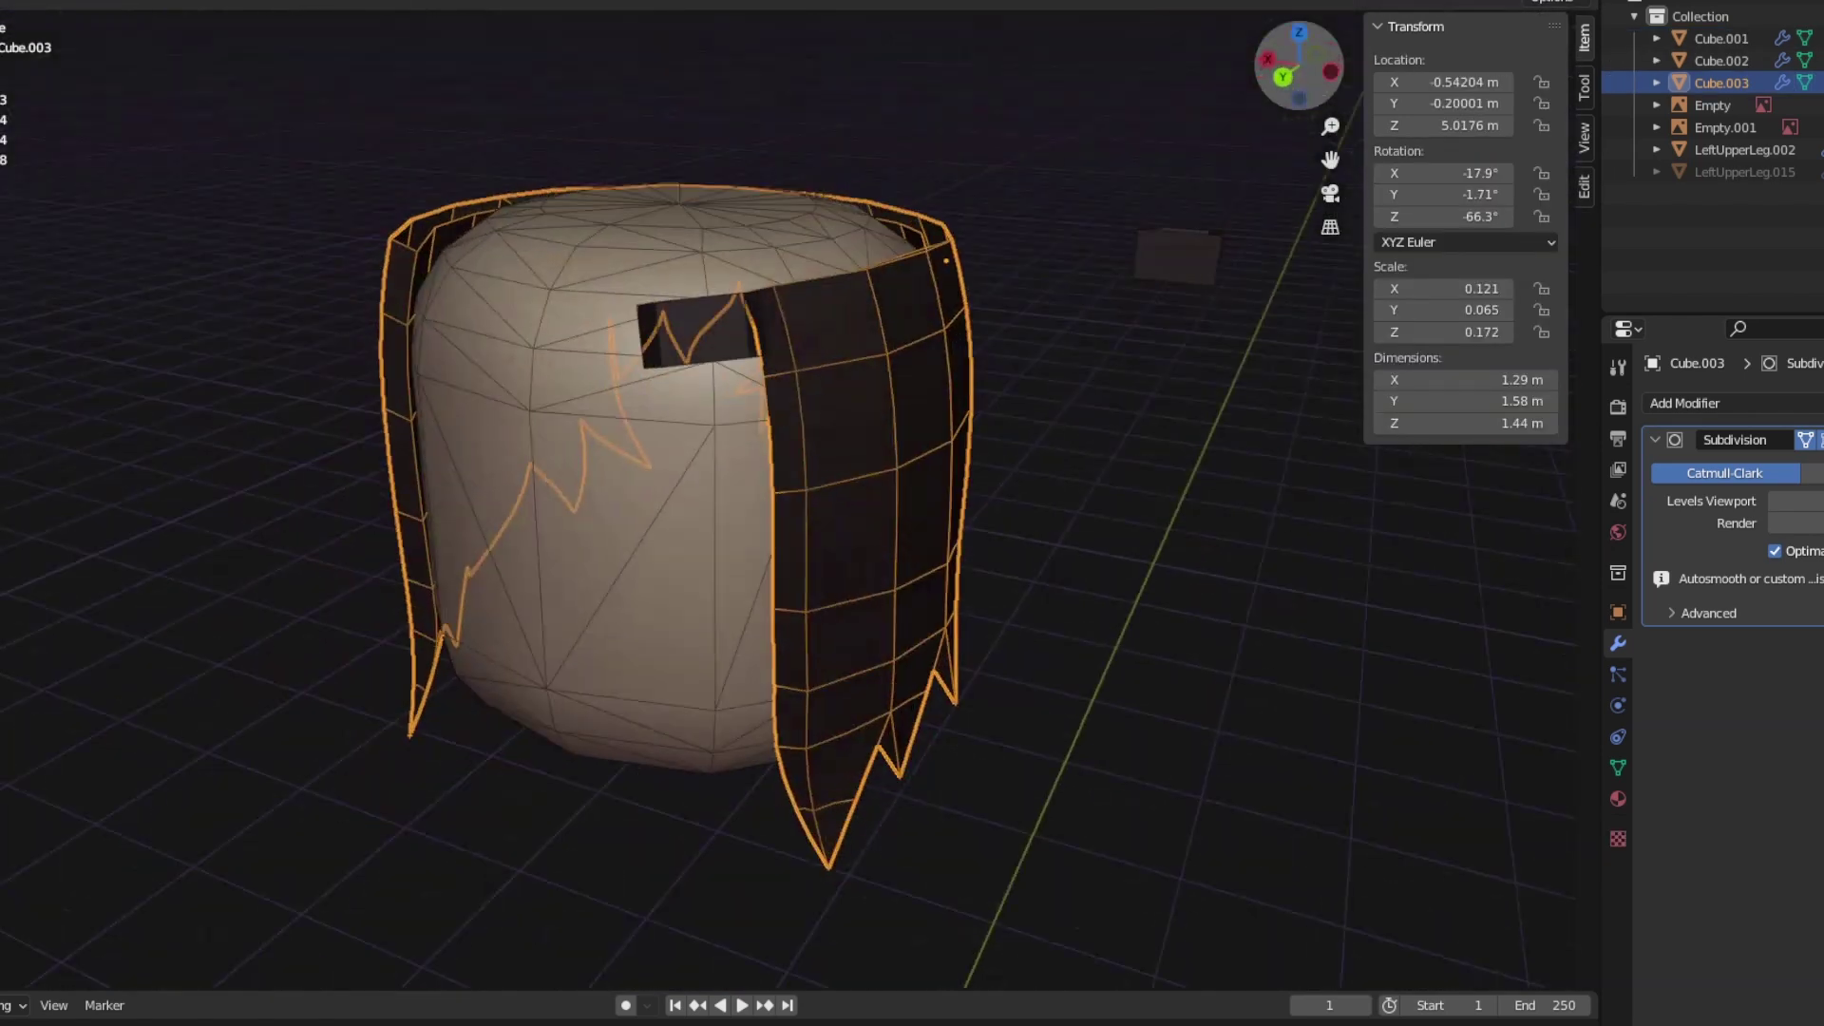
Step: Extrude the new block's lower edges down the back of the head into a long strand and adjust its cross edge loop
click(703, 329)
drag(1299, 66, 1298, 66)
key(Tab)
scroll(642, 513, down, 3)
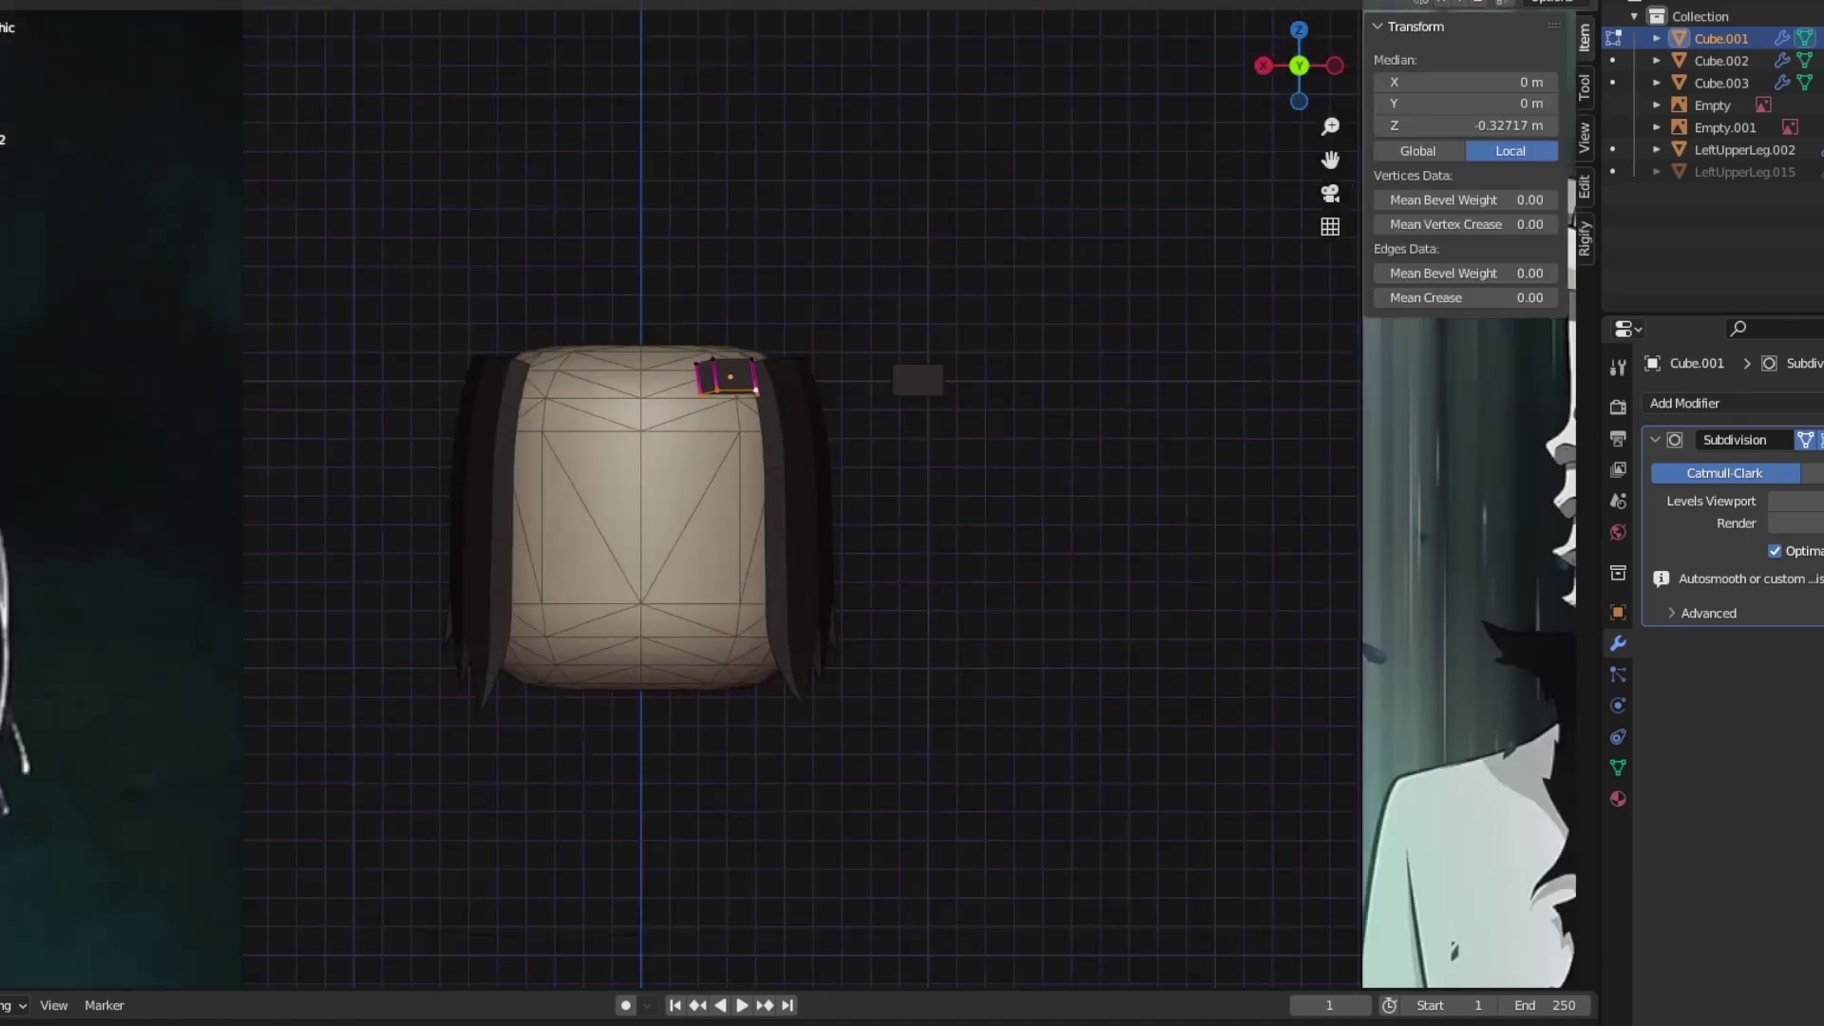
middle_drag(665, 512, 712, 479)
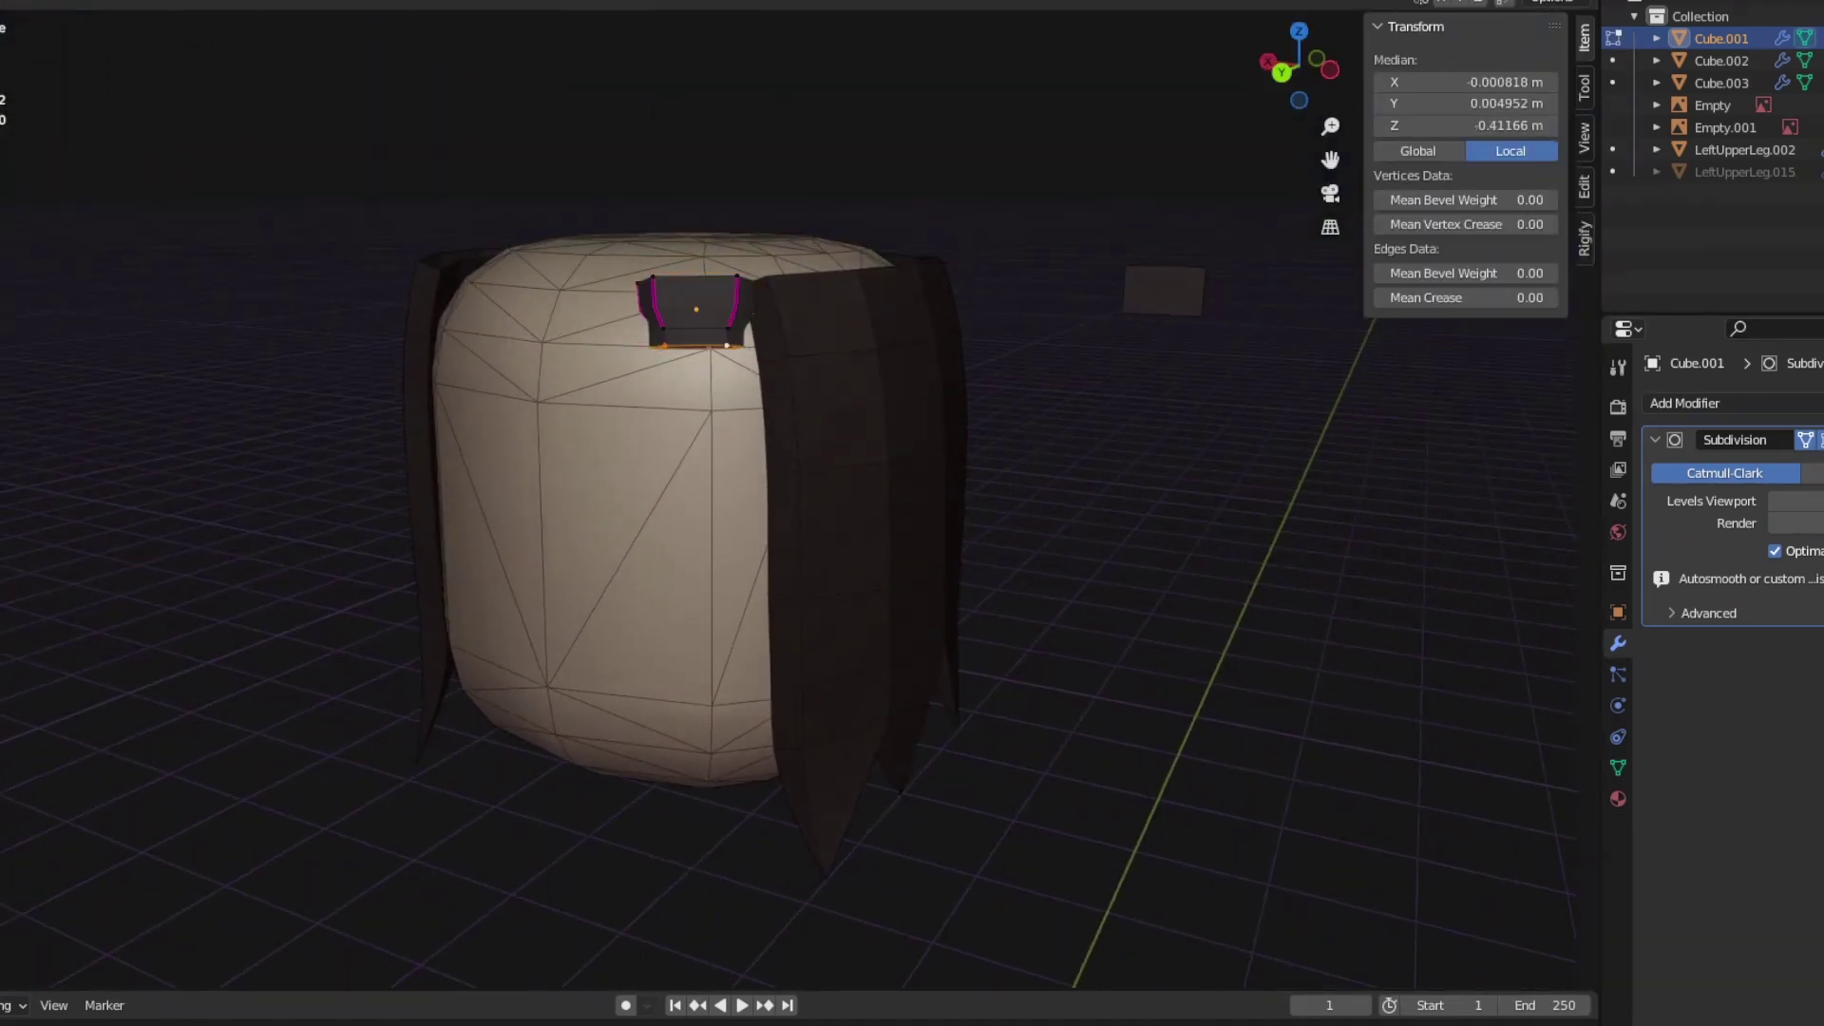
mouse_move(1298, 67)
mouse_down()
mouse_move(1263, 68)
mouse_move(1294, 62)
mouse_up()
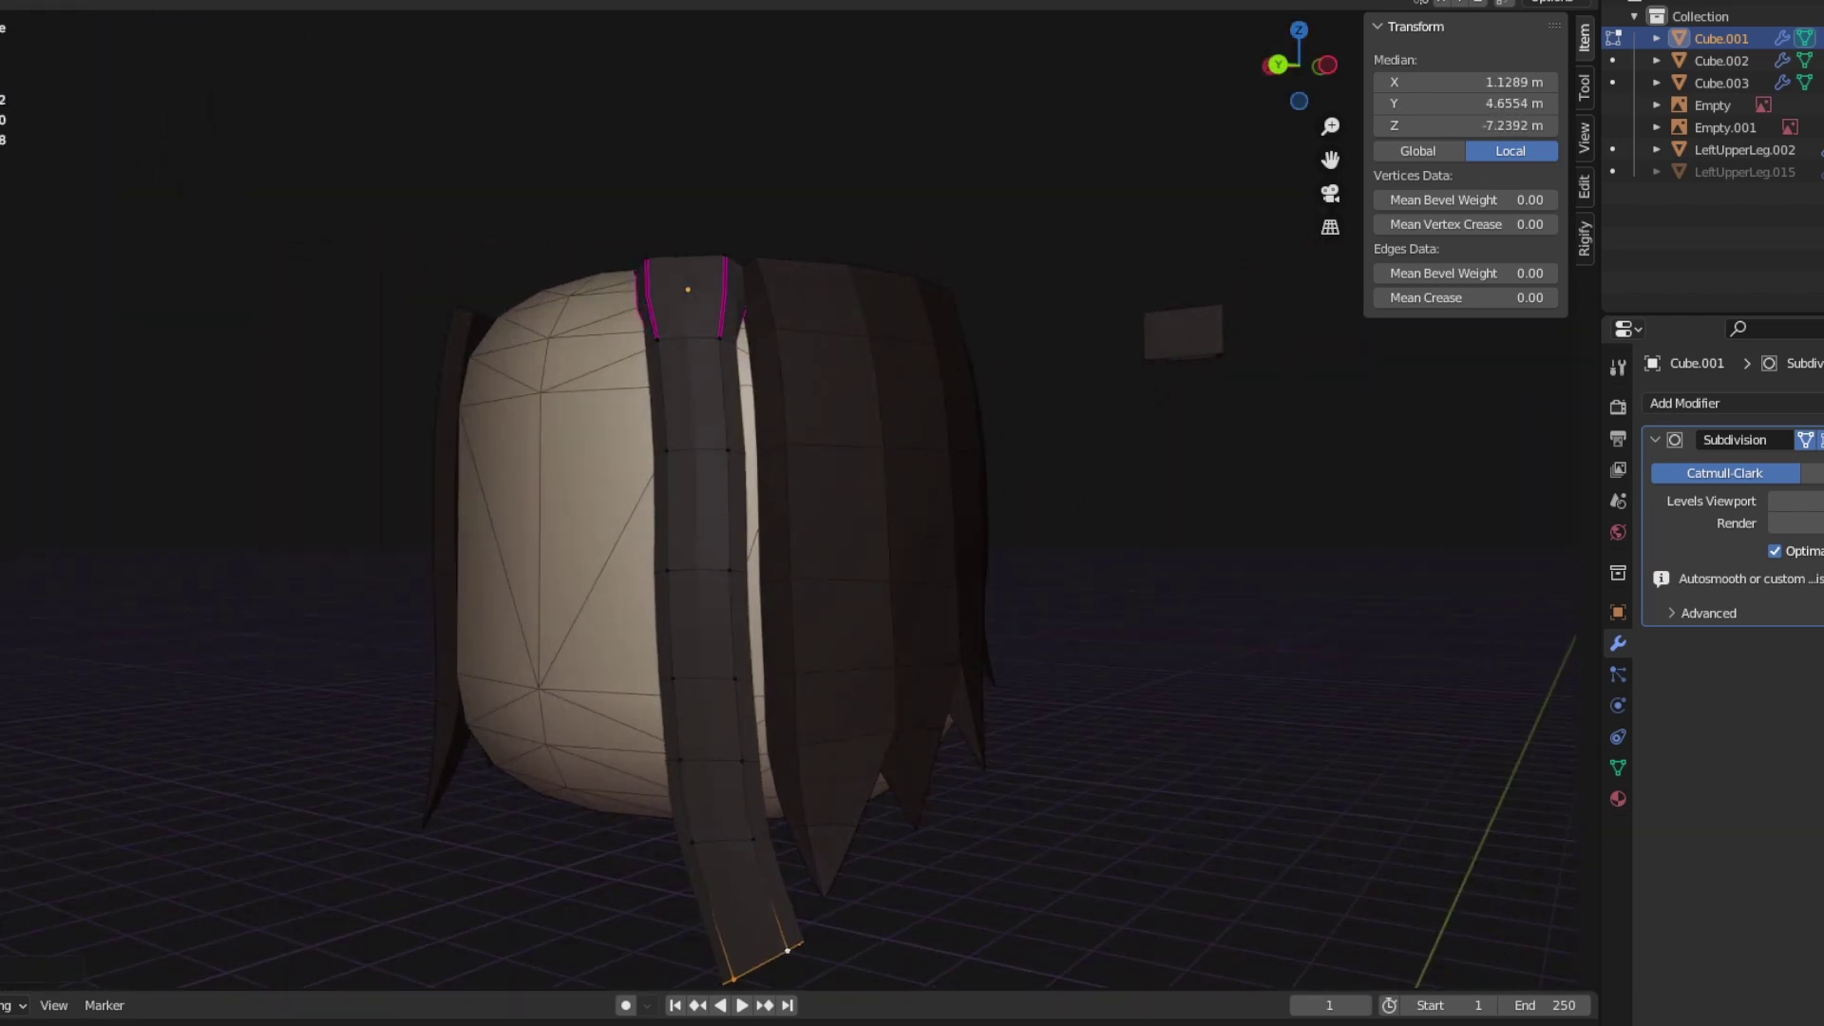
alt+click(668, 608)
drag(1298, 66, 1268, 70)
Step: Add a Mirror modifier on the X axis to the new back strand, using the LeftUpperLeg object as mirror object
key(Tab)
click(1684, 403)
click(1491, 809)
key(Tab)
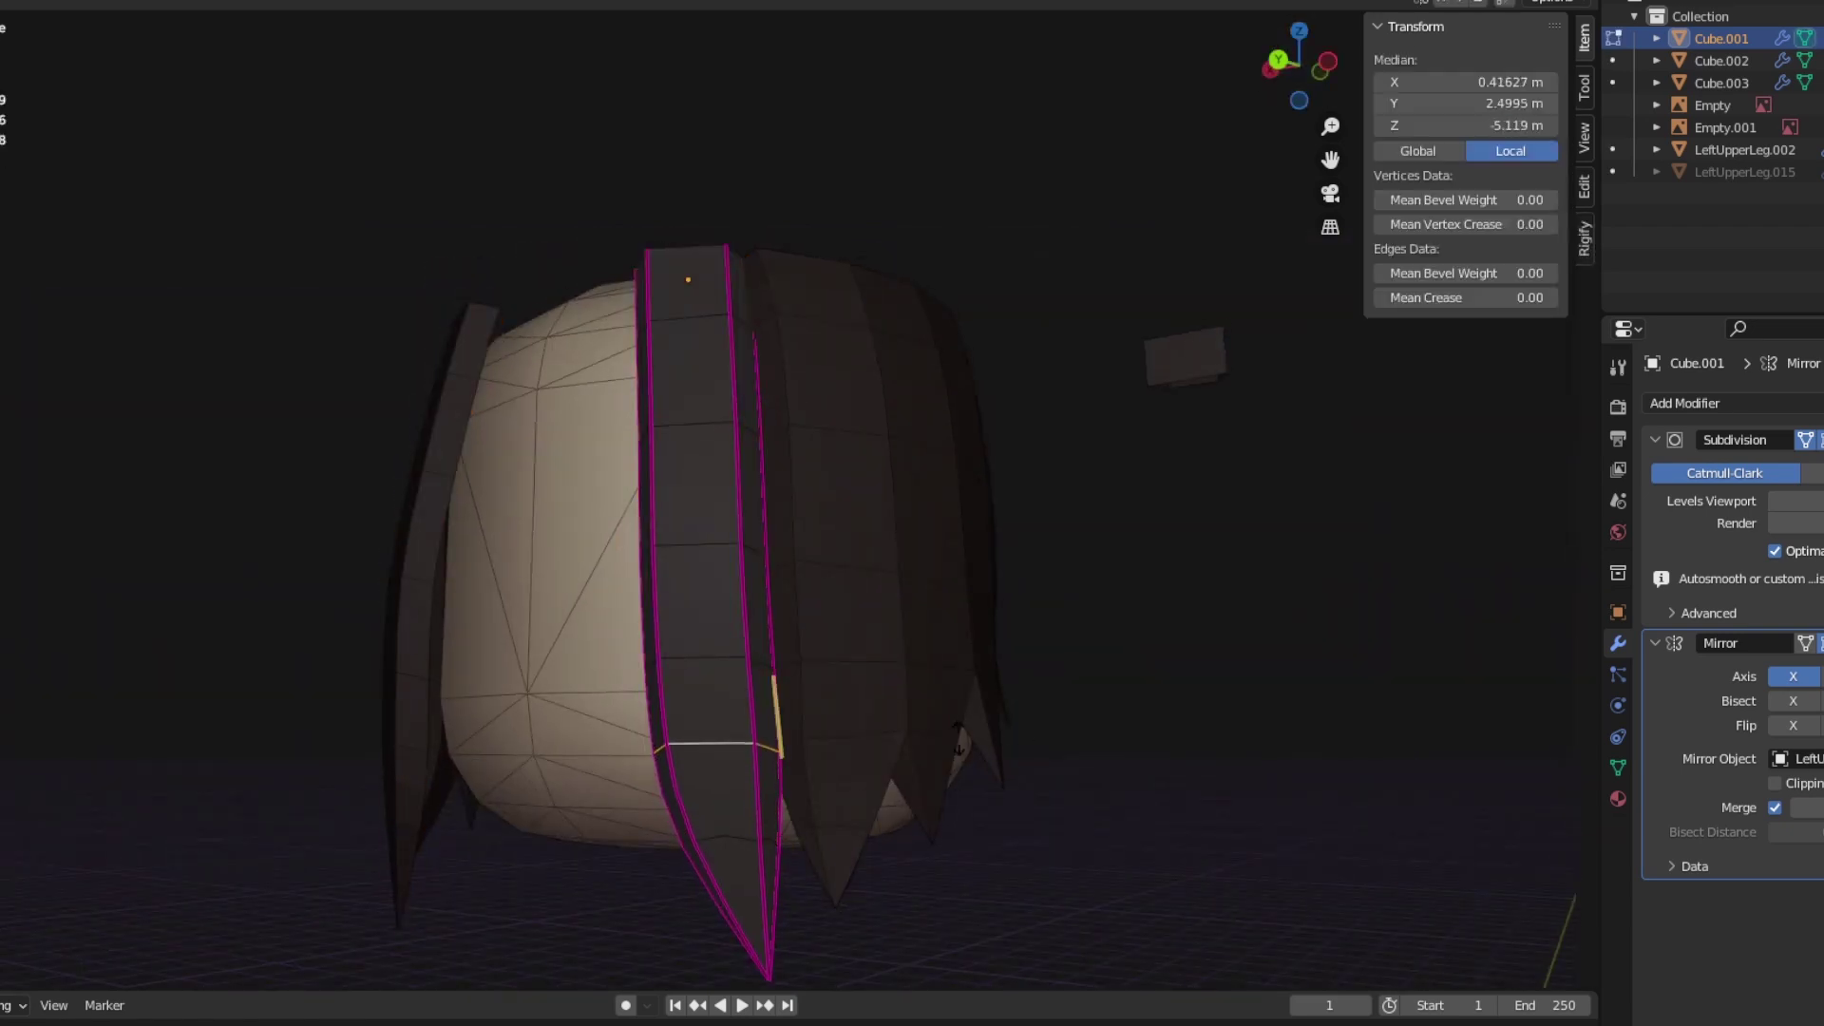
Step: Move and rotate the back strand's middle and lower cross edge loops so it hugs the back of the head
key(alt+a)
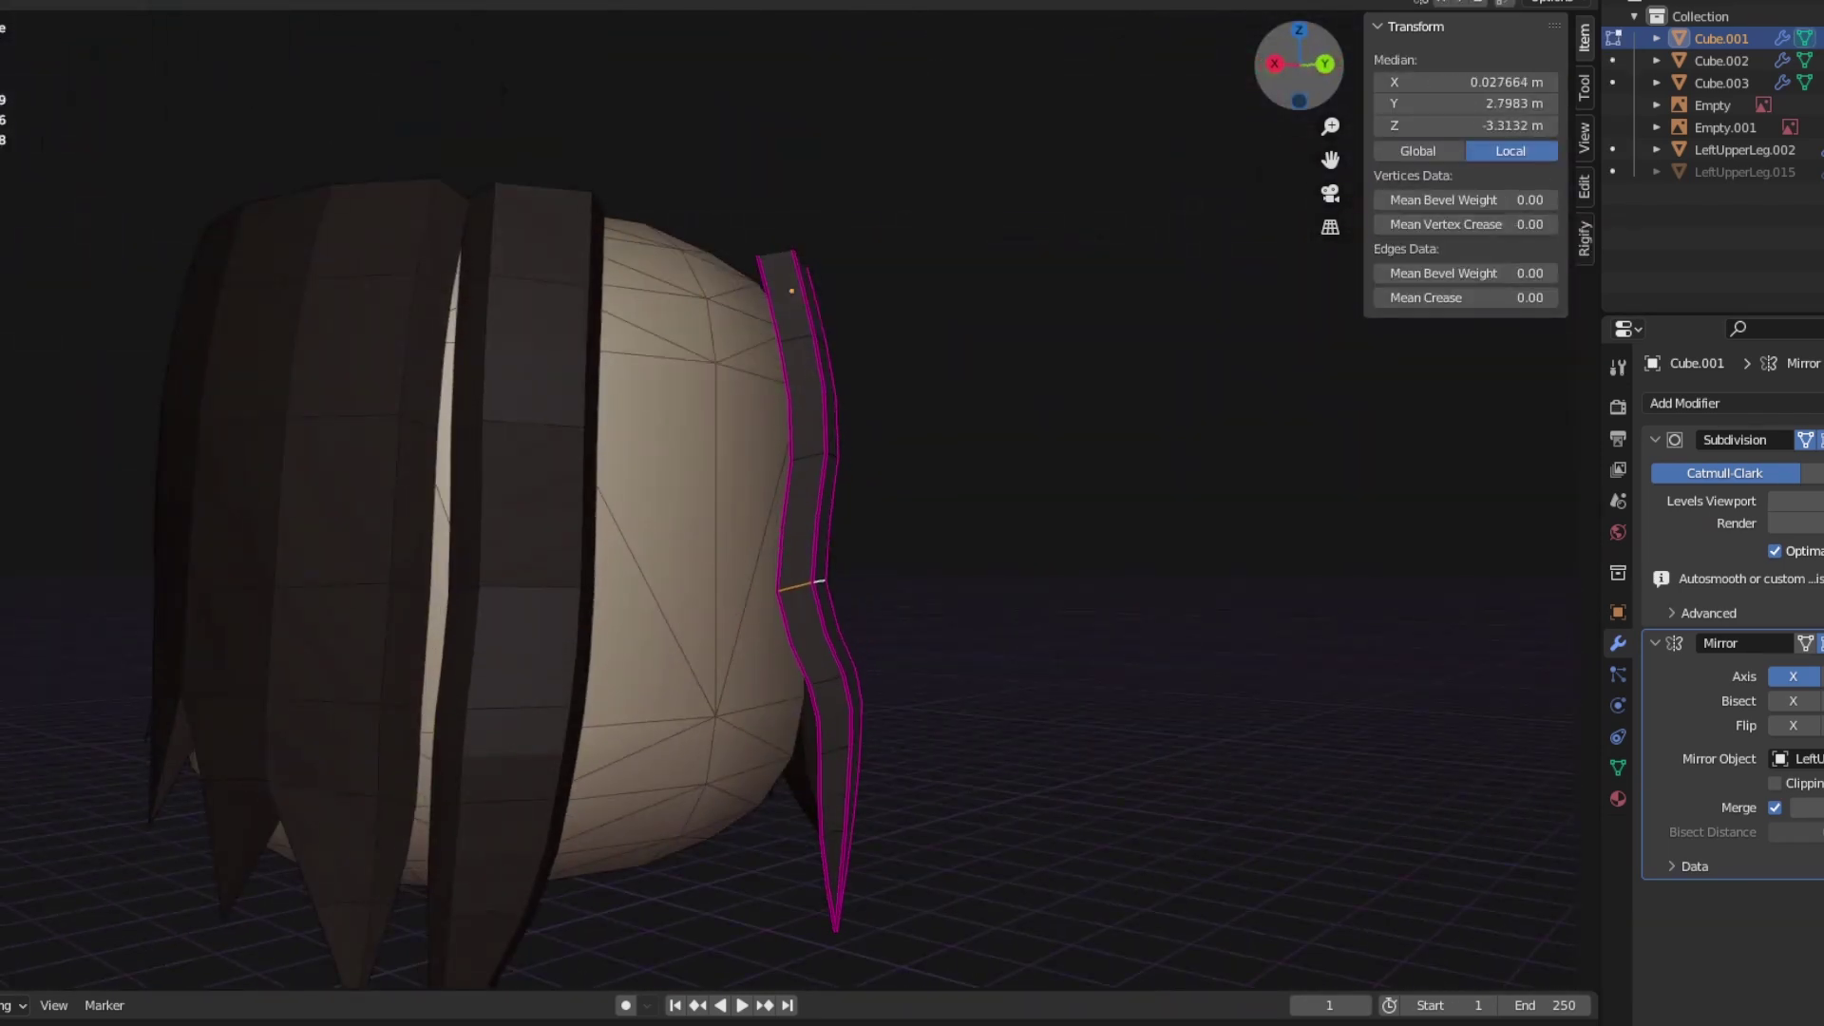
drag(1298, 65, 1303, 76)
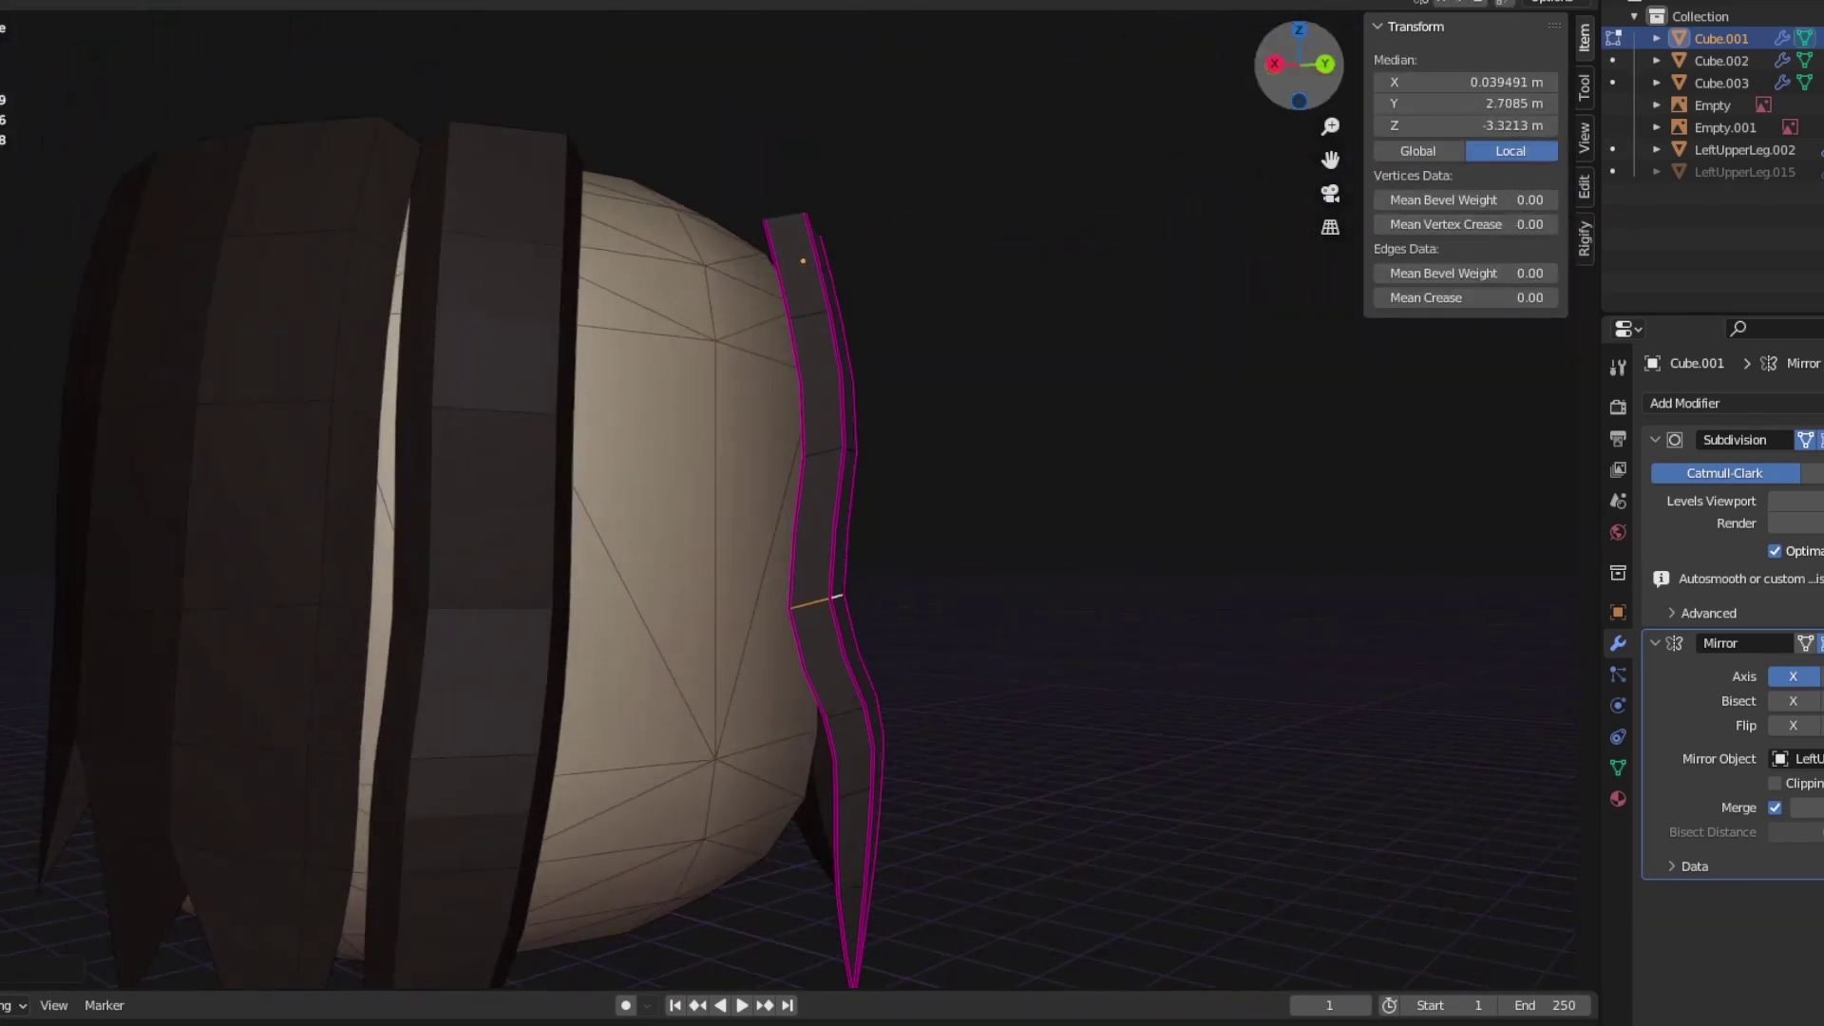
key(r)
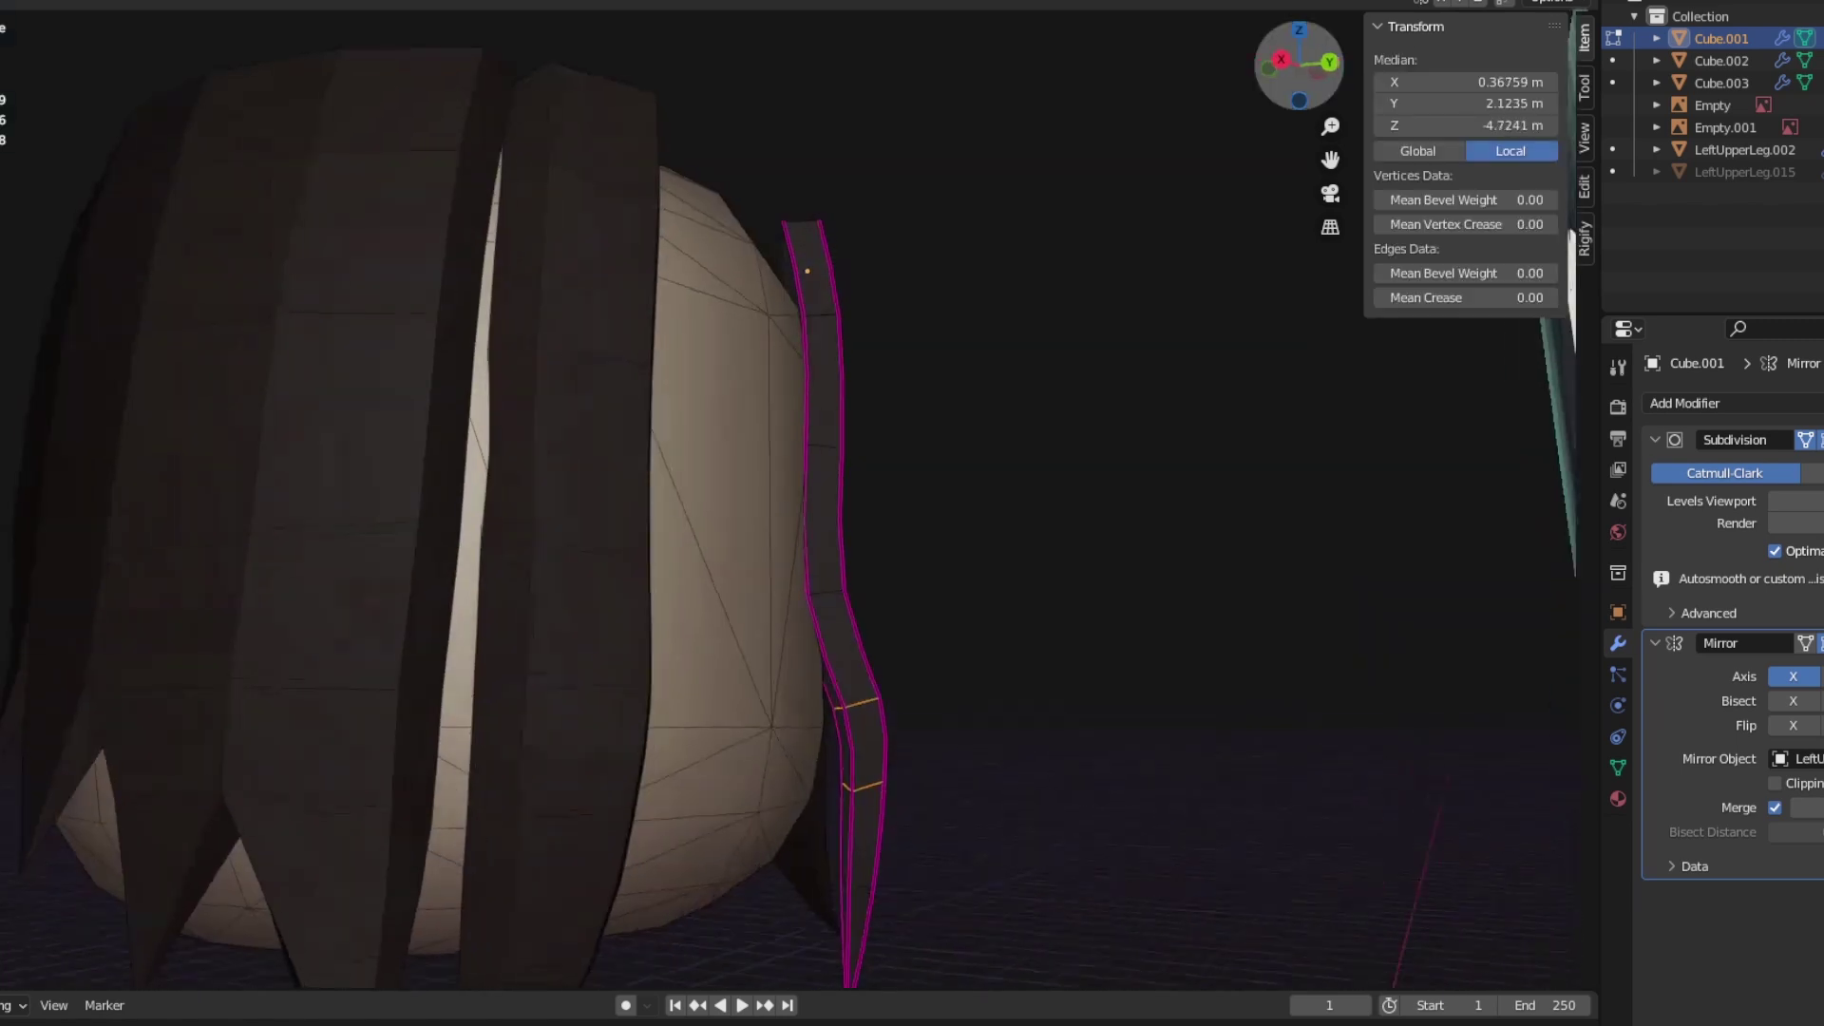
drag(1299, 65, 1301, 68)
key(r)
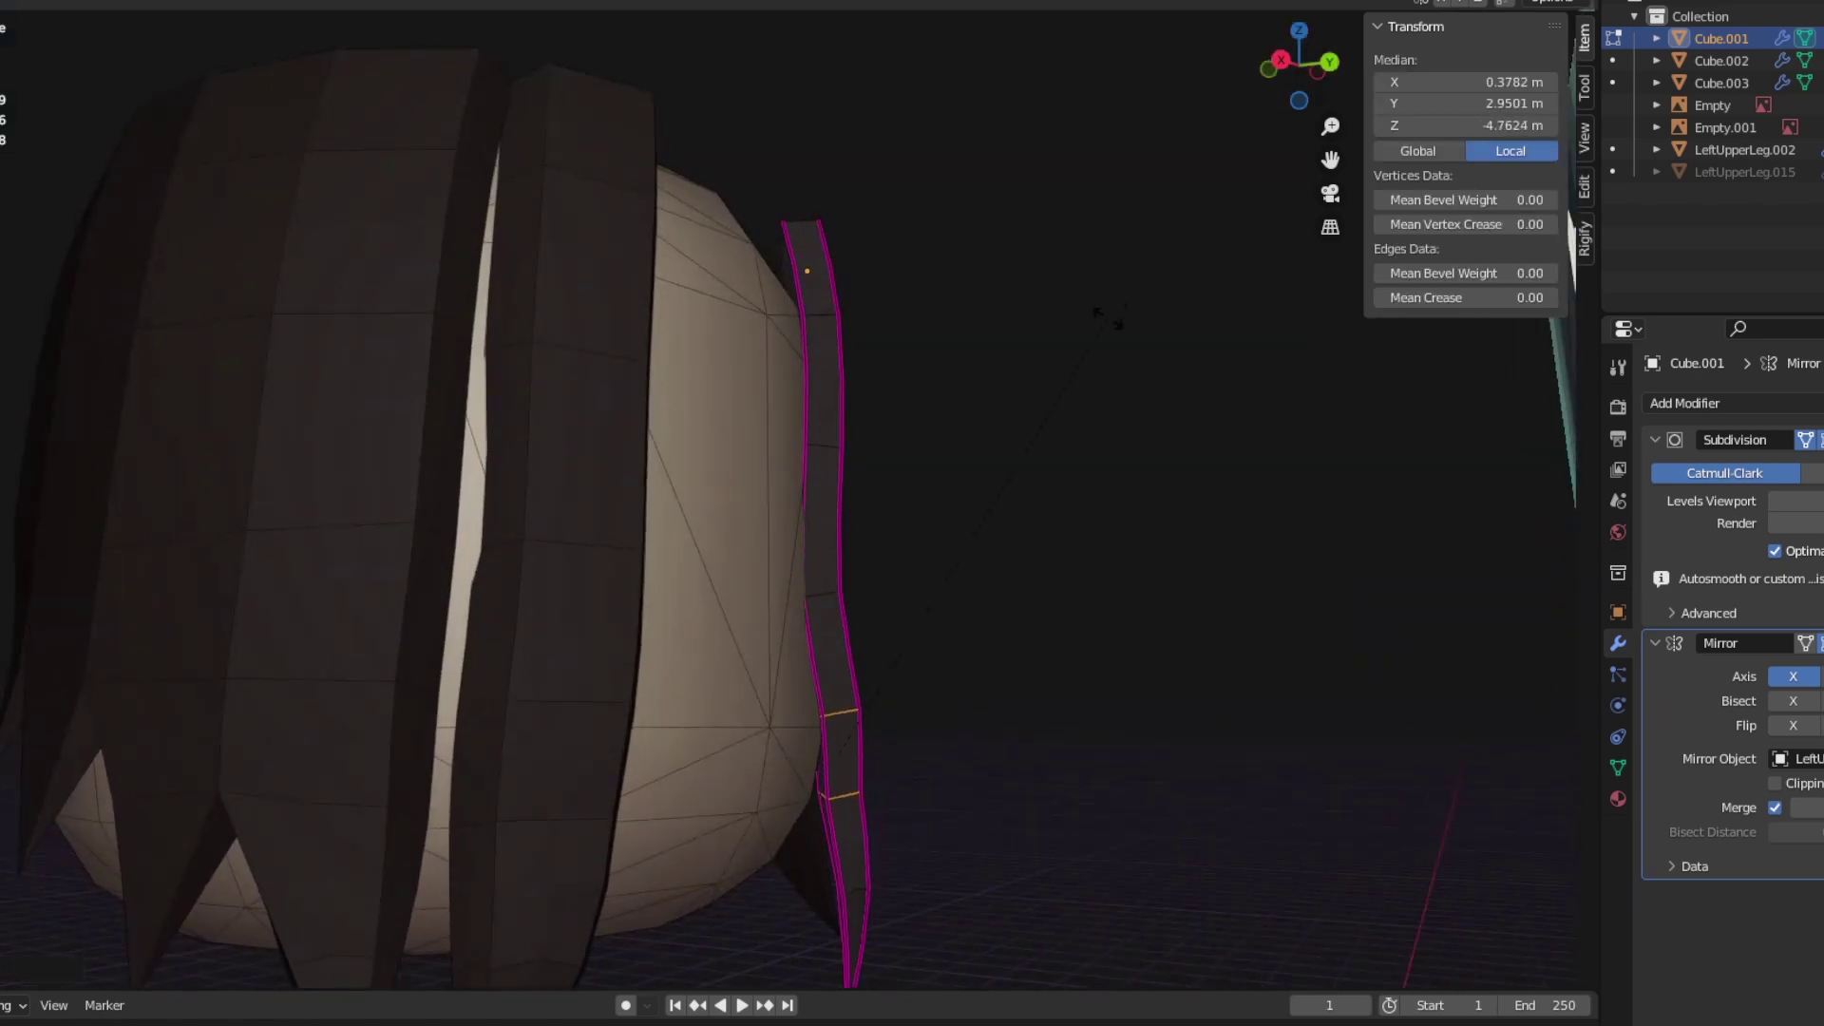
click(818, 712)
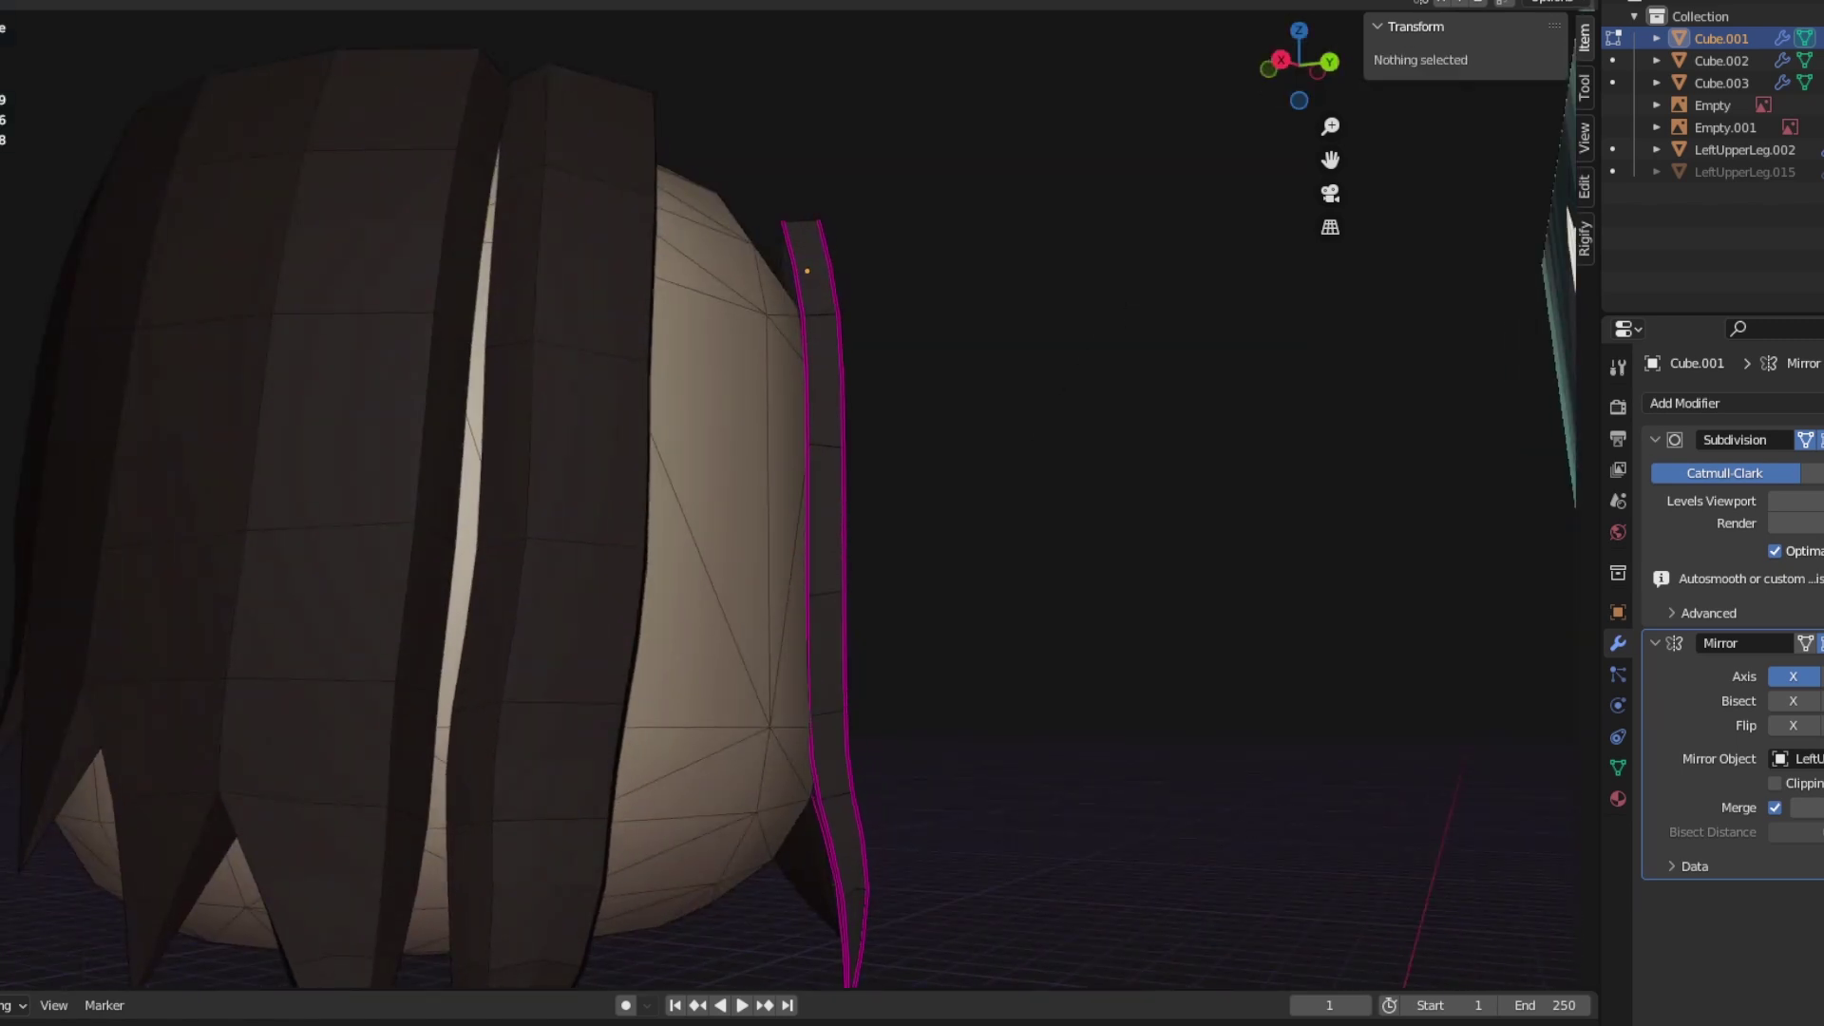
click(834, 797)
Step: Refine the back strand's lower cross edge loops from the side so the strand curves smoothly toward its tip
key(KP_3)
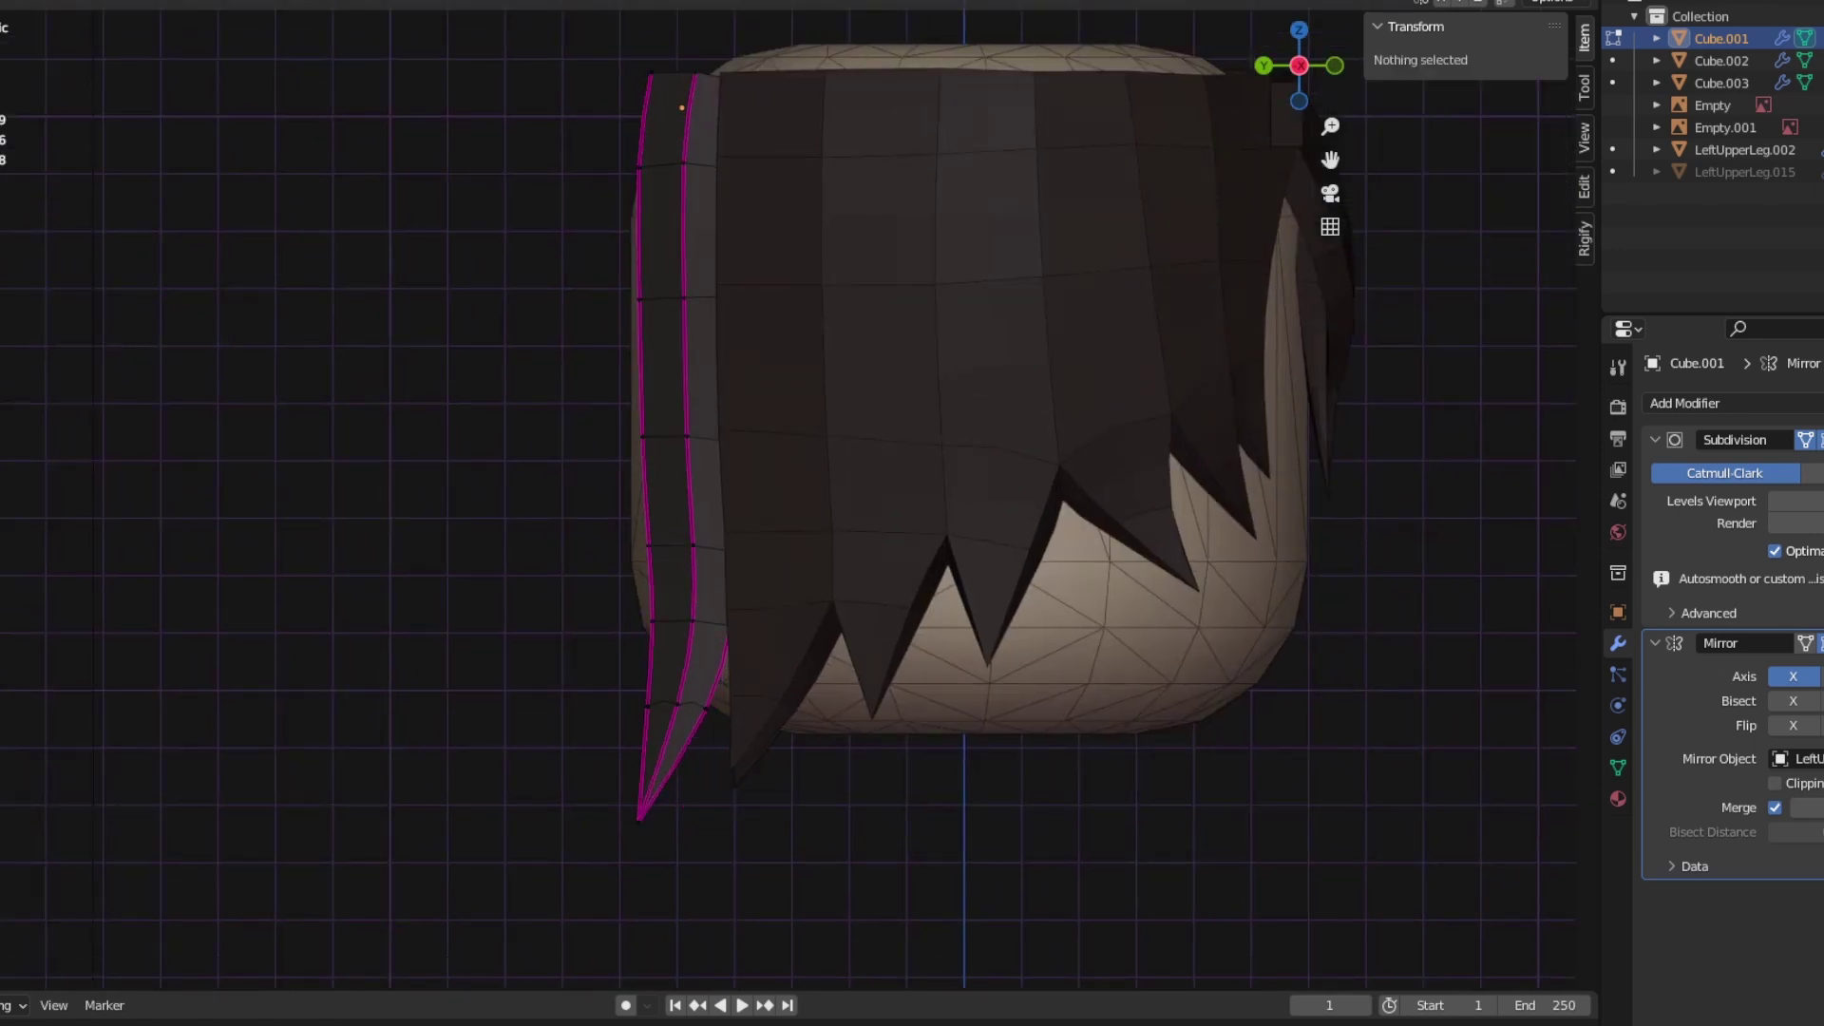
click(672, 722)
click(674, 606)
click(667, 531)
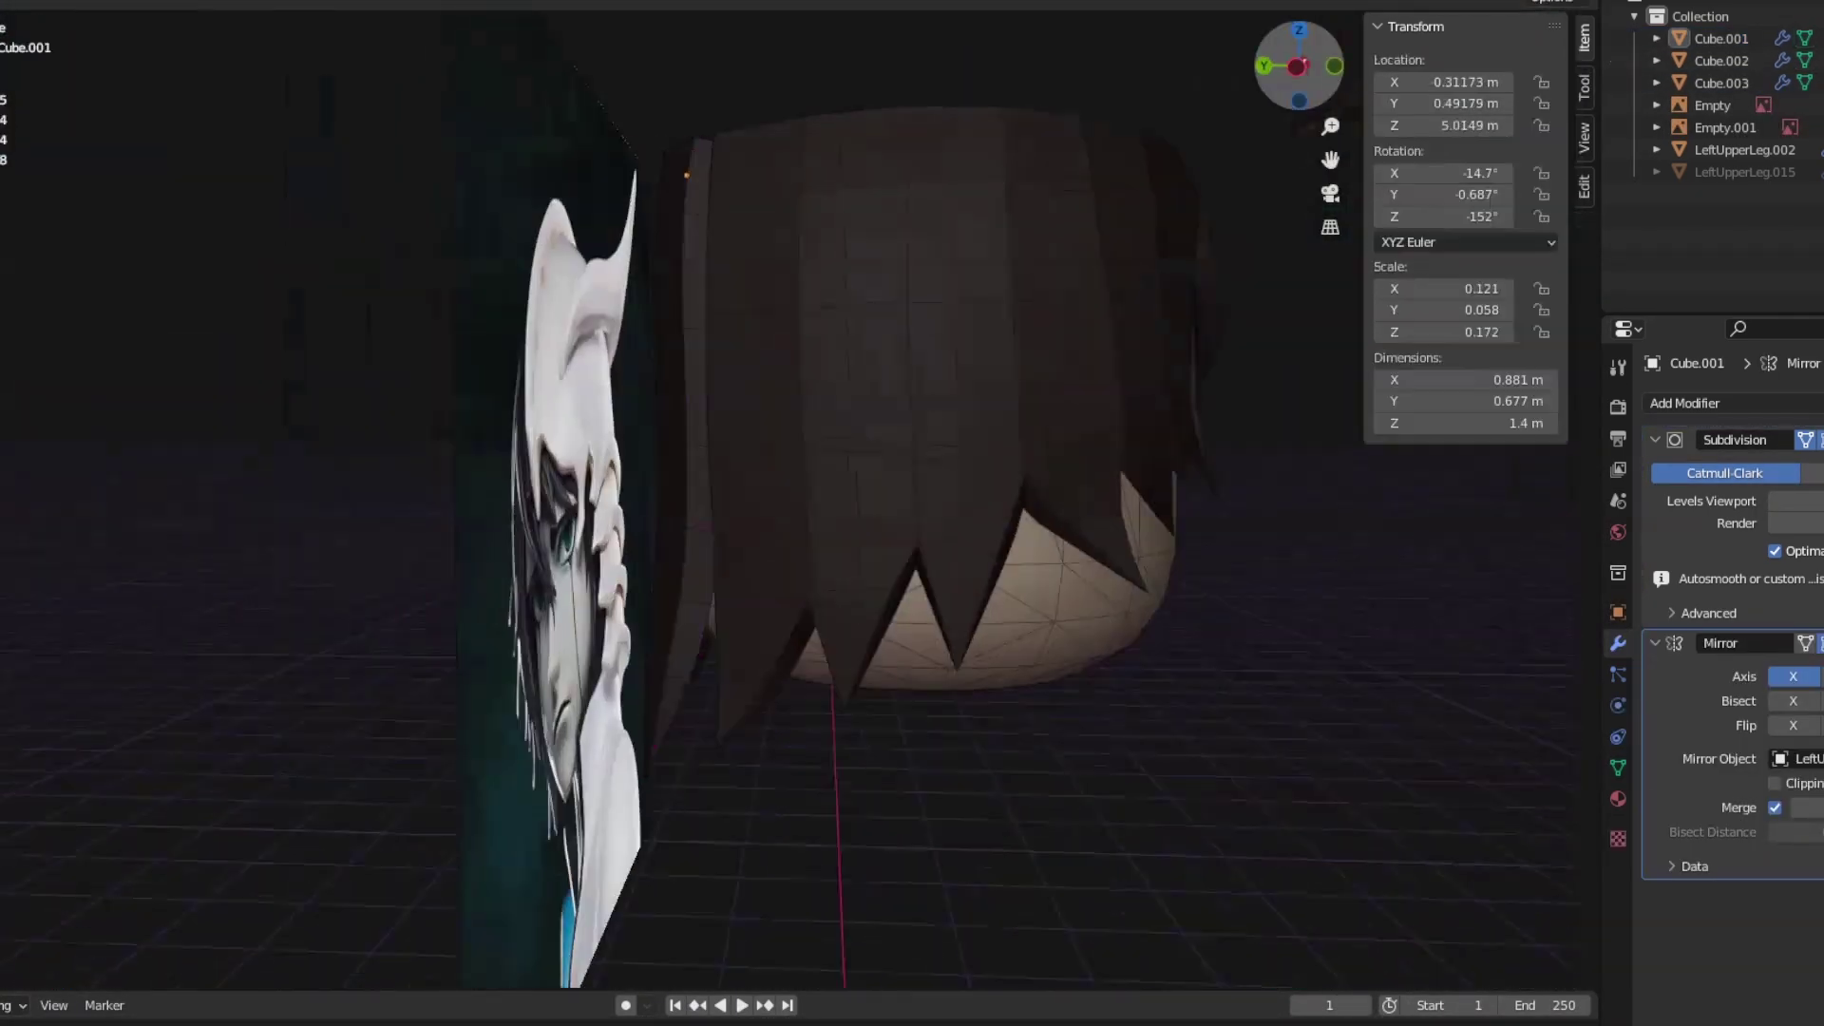
Step: Join the mirrored back strands with the main hair mesh and merge the upper facing vertices along the first seam
click(1796, 668)
ctrl+click(1721, 82)
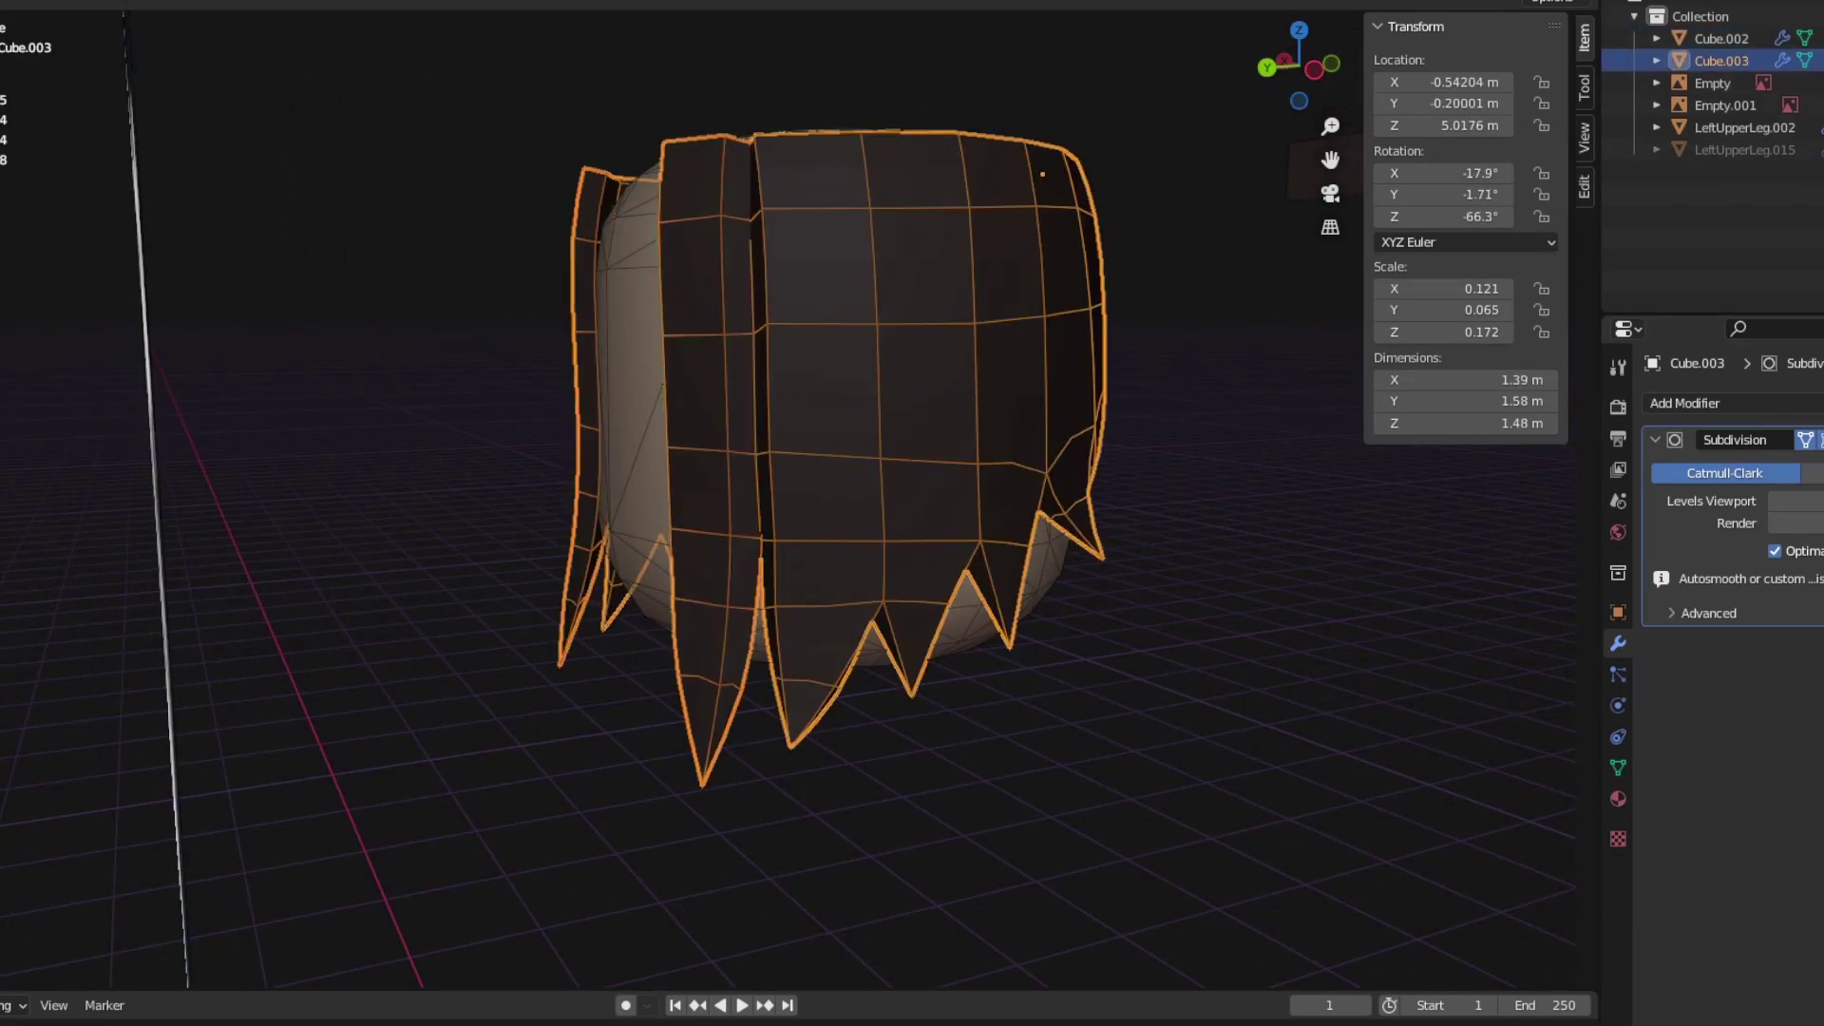
key(Tab)
key(m)
key(Return)
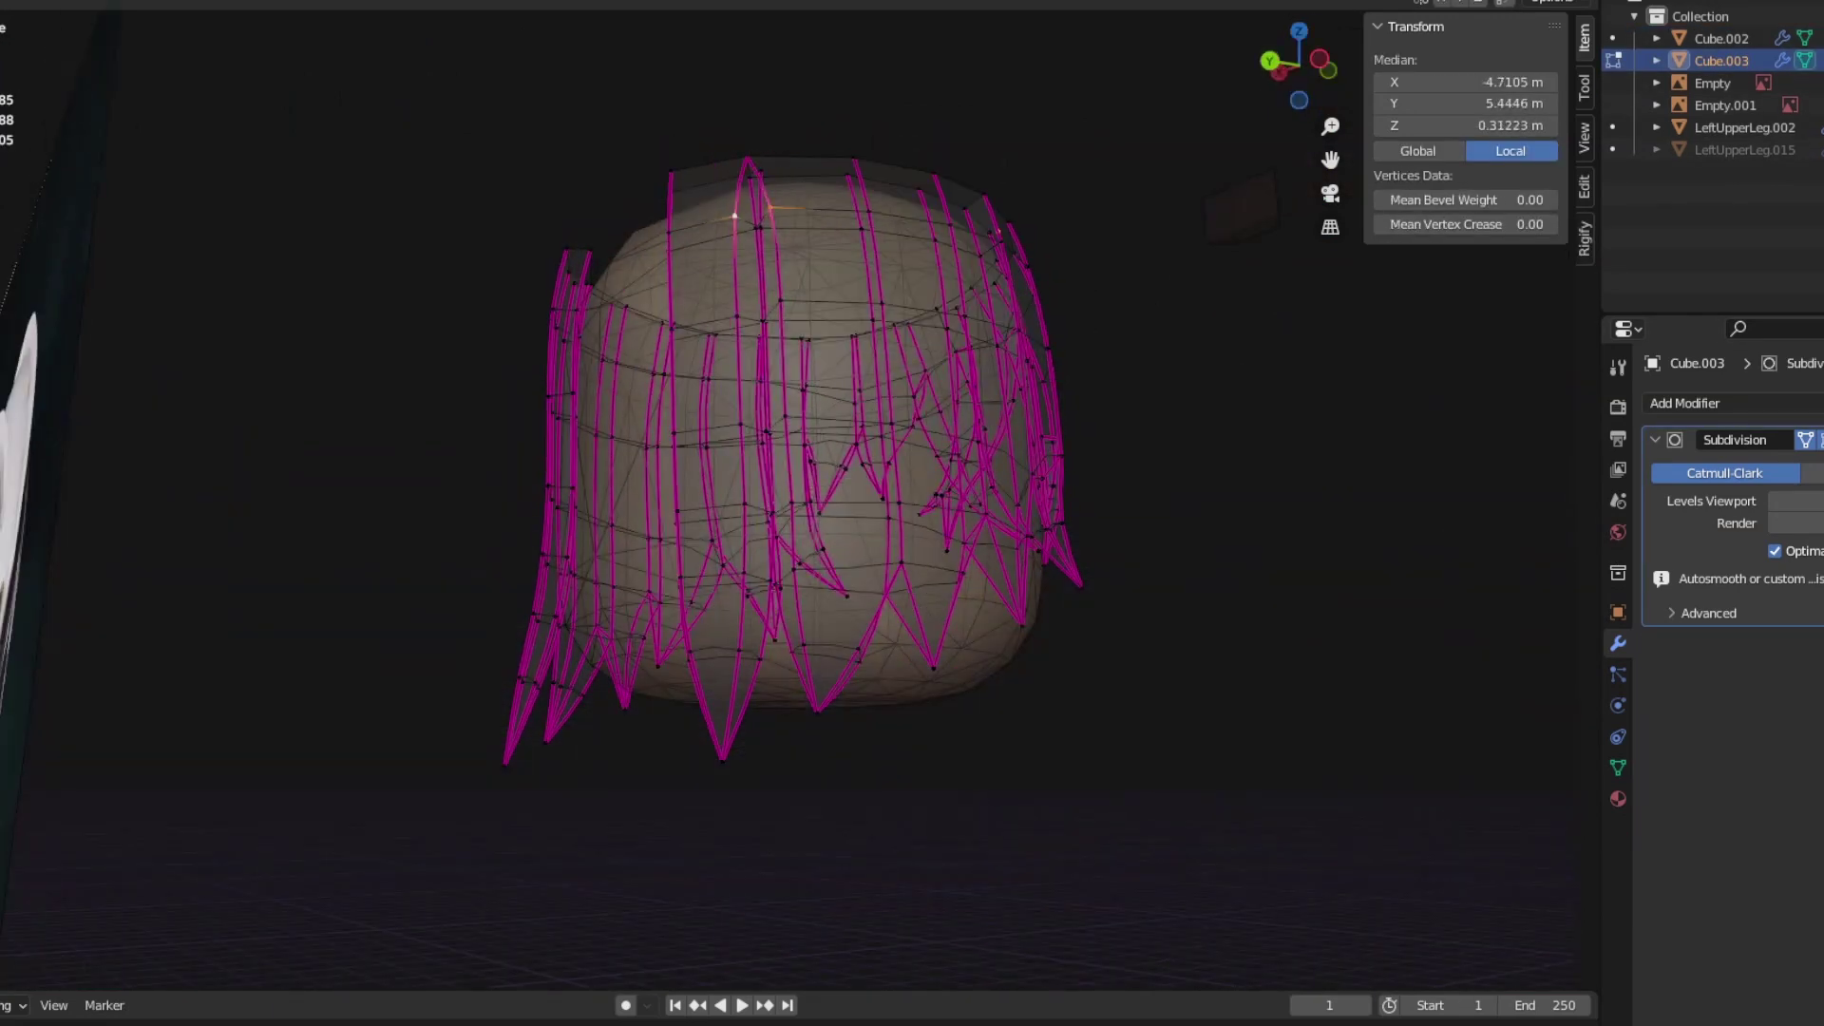
key(alt+z)
key(ctrl+z)
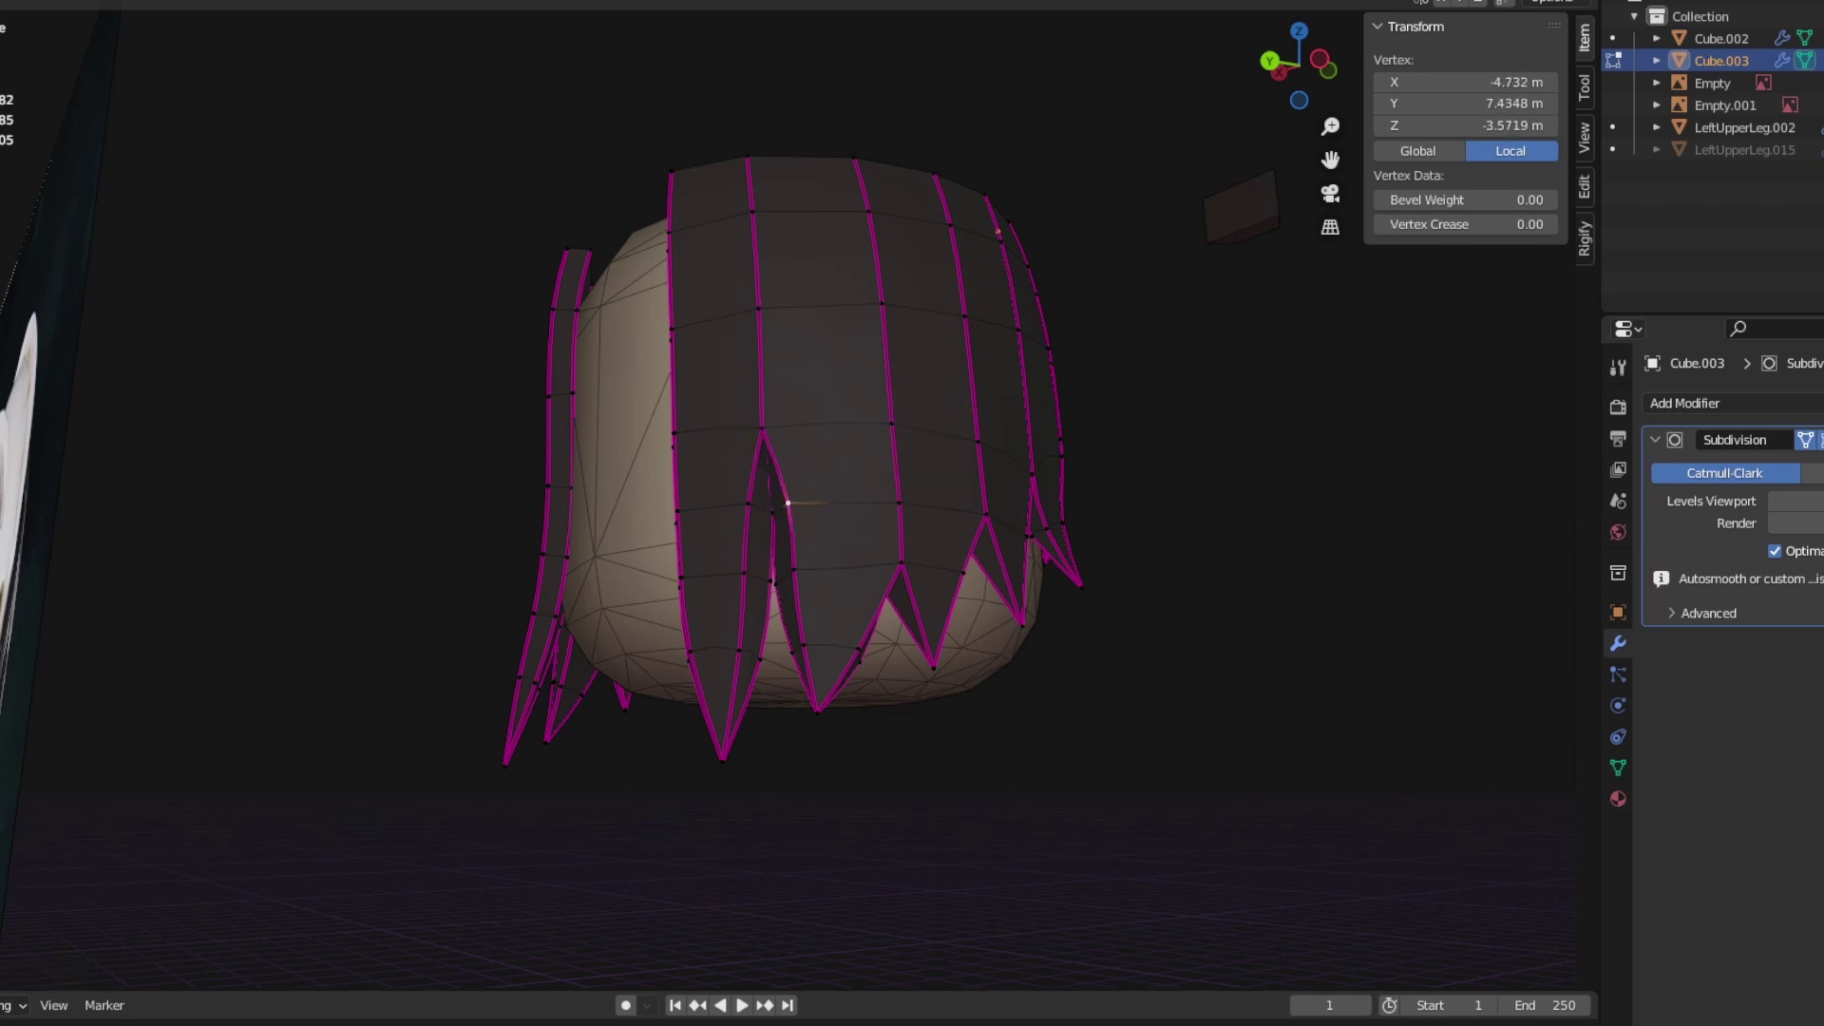
Step: Merge the remaining vertex pairs along the first back seam down to the valley between the two strand tips
key(alt+z)
mouse_move(855, 475)
middle_down()
mouse_move(797, 265)
mouse_move(817, 456)
mouse_move(846, 427)
middle_up()
key(alt+z)
key(alt+z)
key(alt+z)
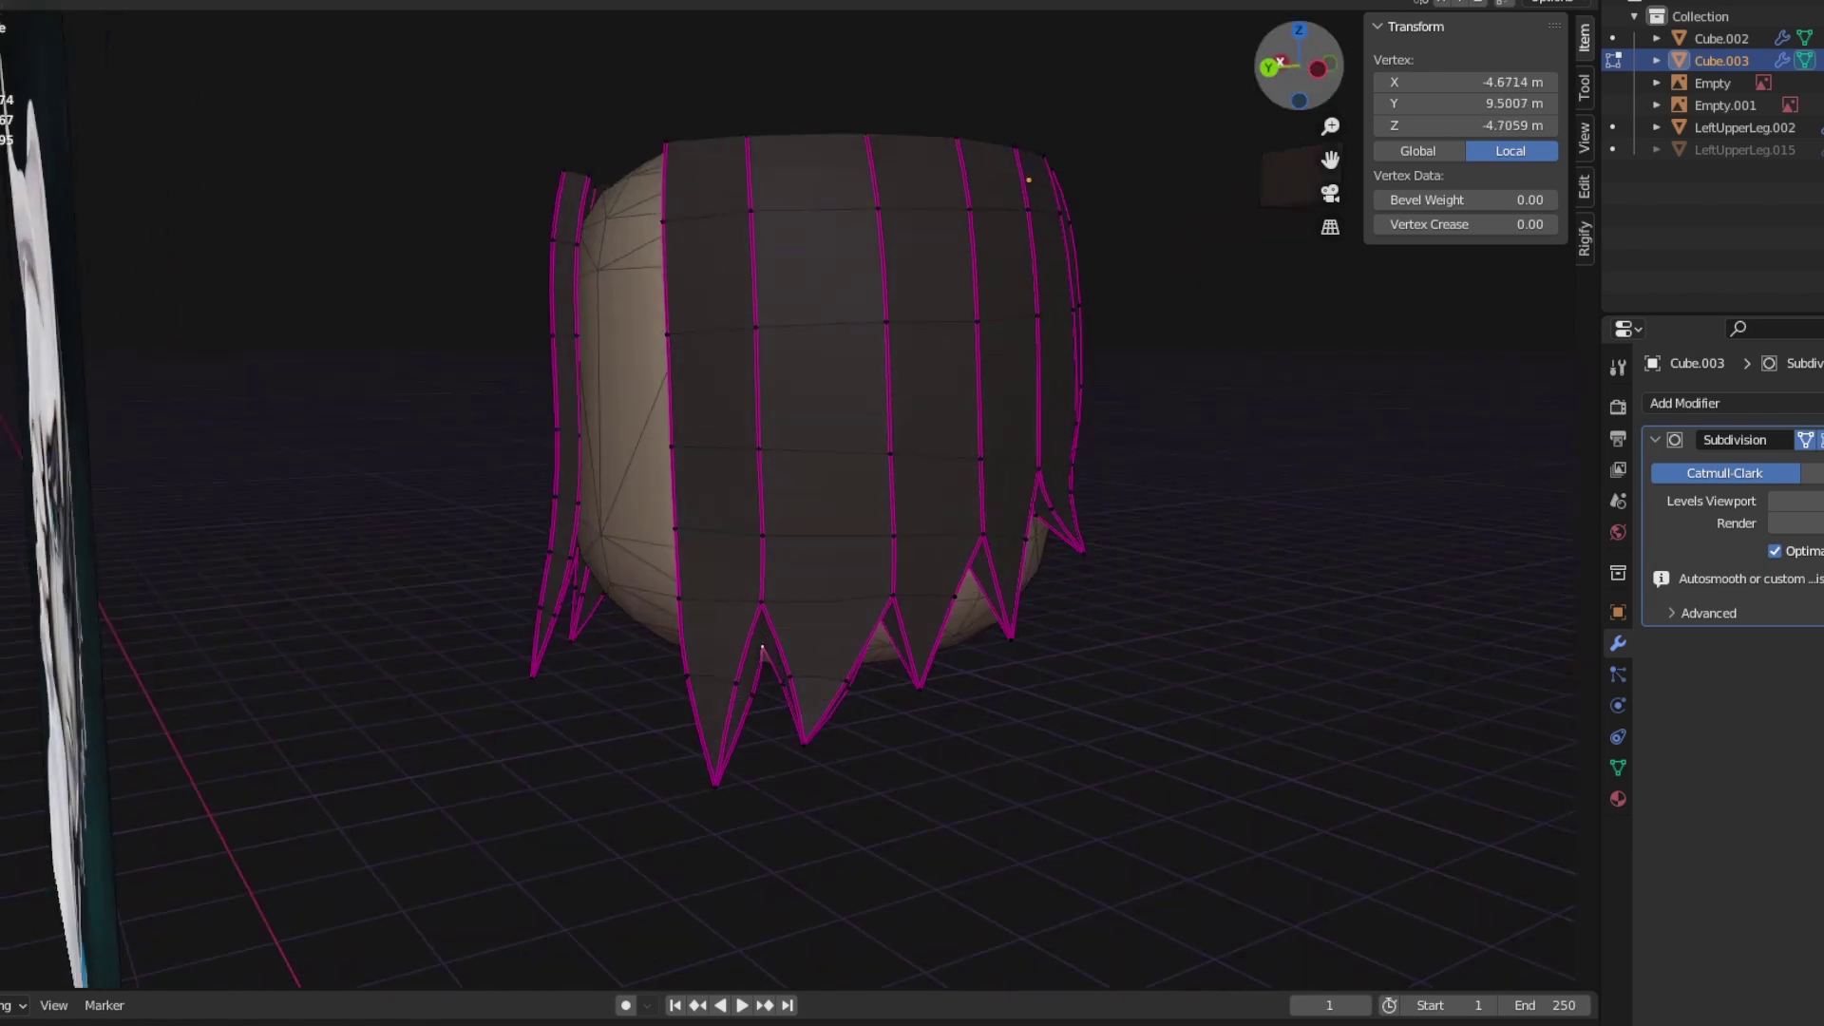
Step: Select the back strand's side faces along the opposite gap and shift them slightly
key(Tab)
middle_drag(761, 648, 532, 599)
key(Tab)
key(alt+a)
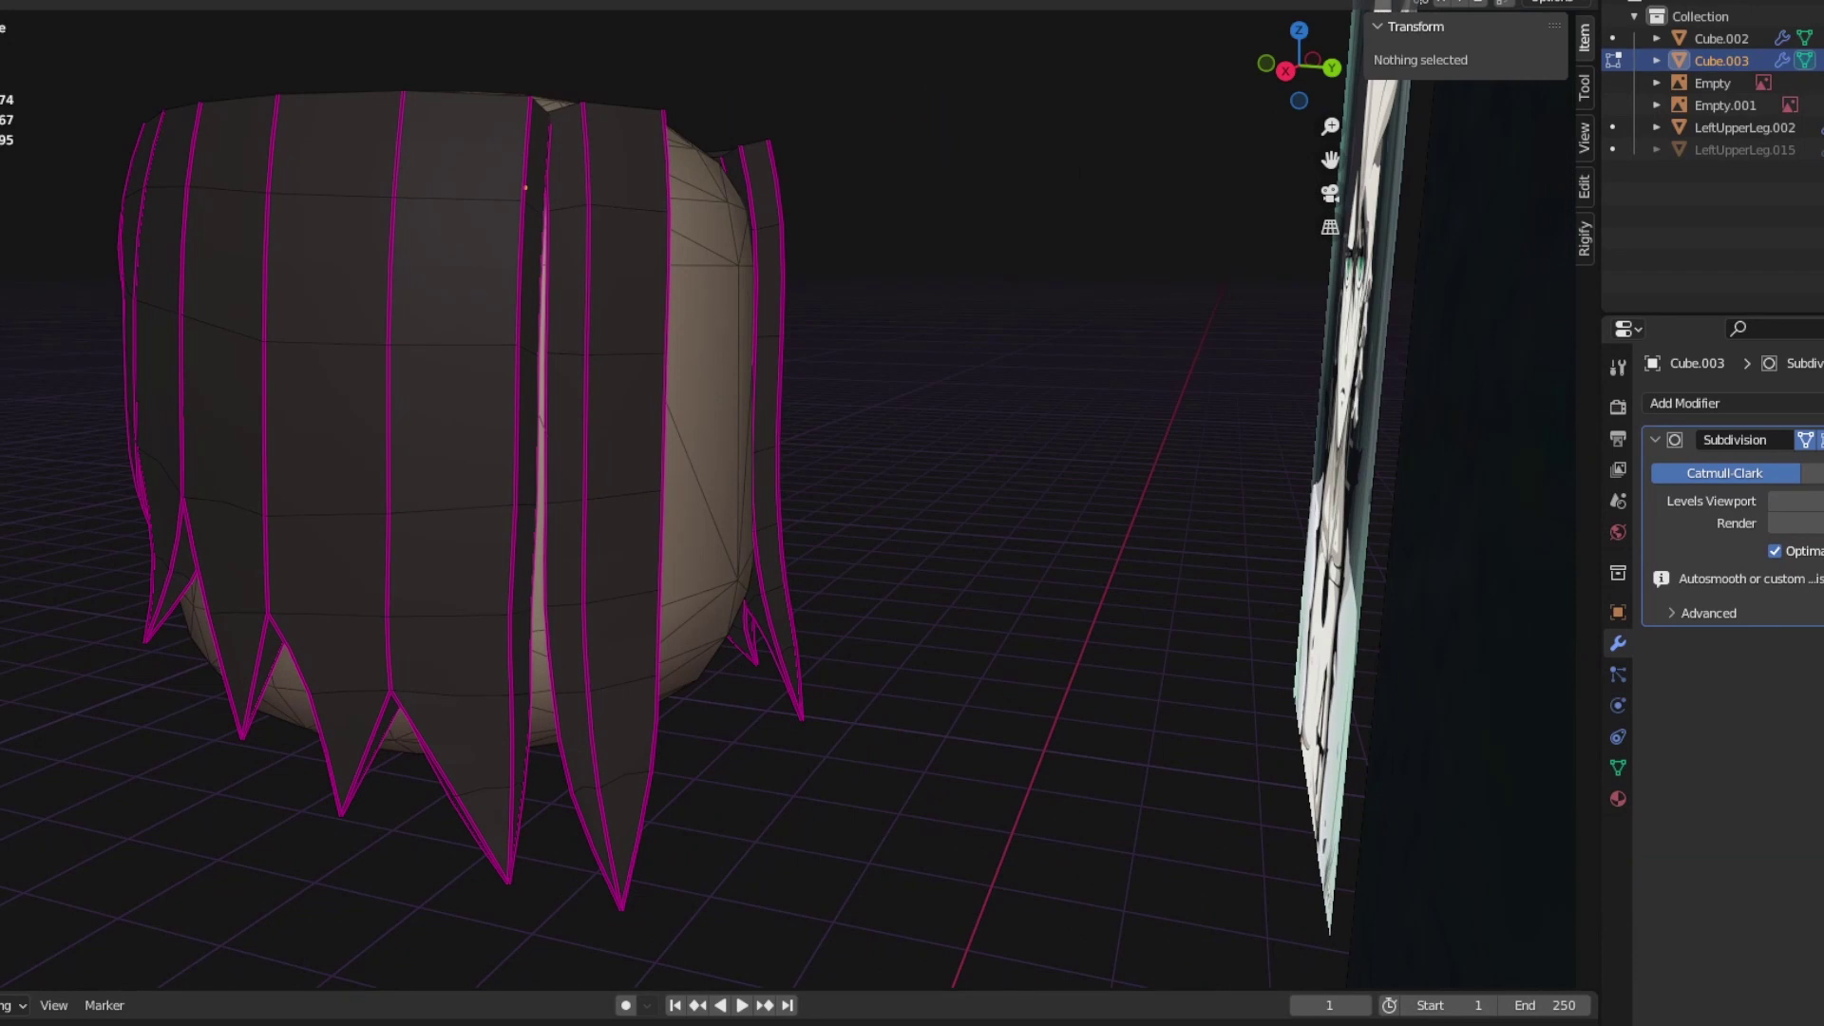
click(568, 651)
shift+click(564, 552)
shift+click(567, 152)
key(KP_7)
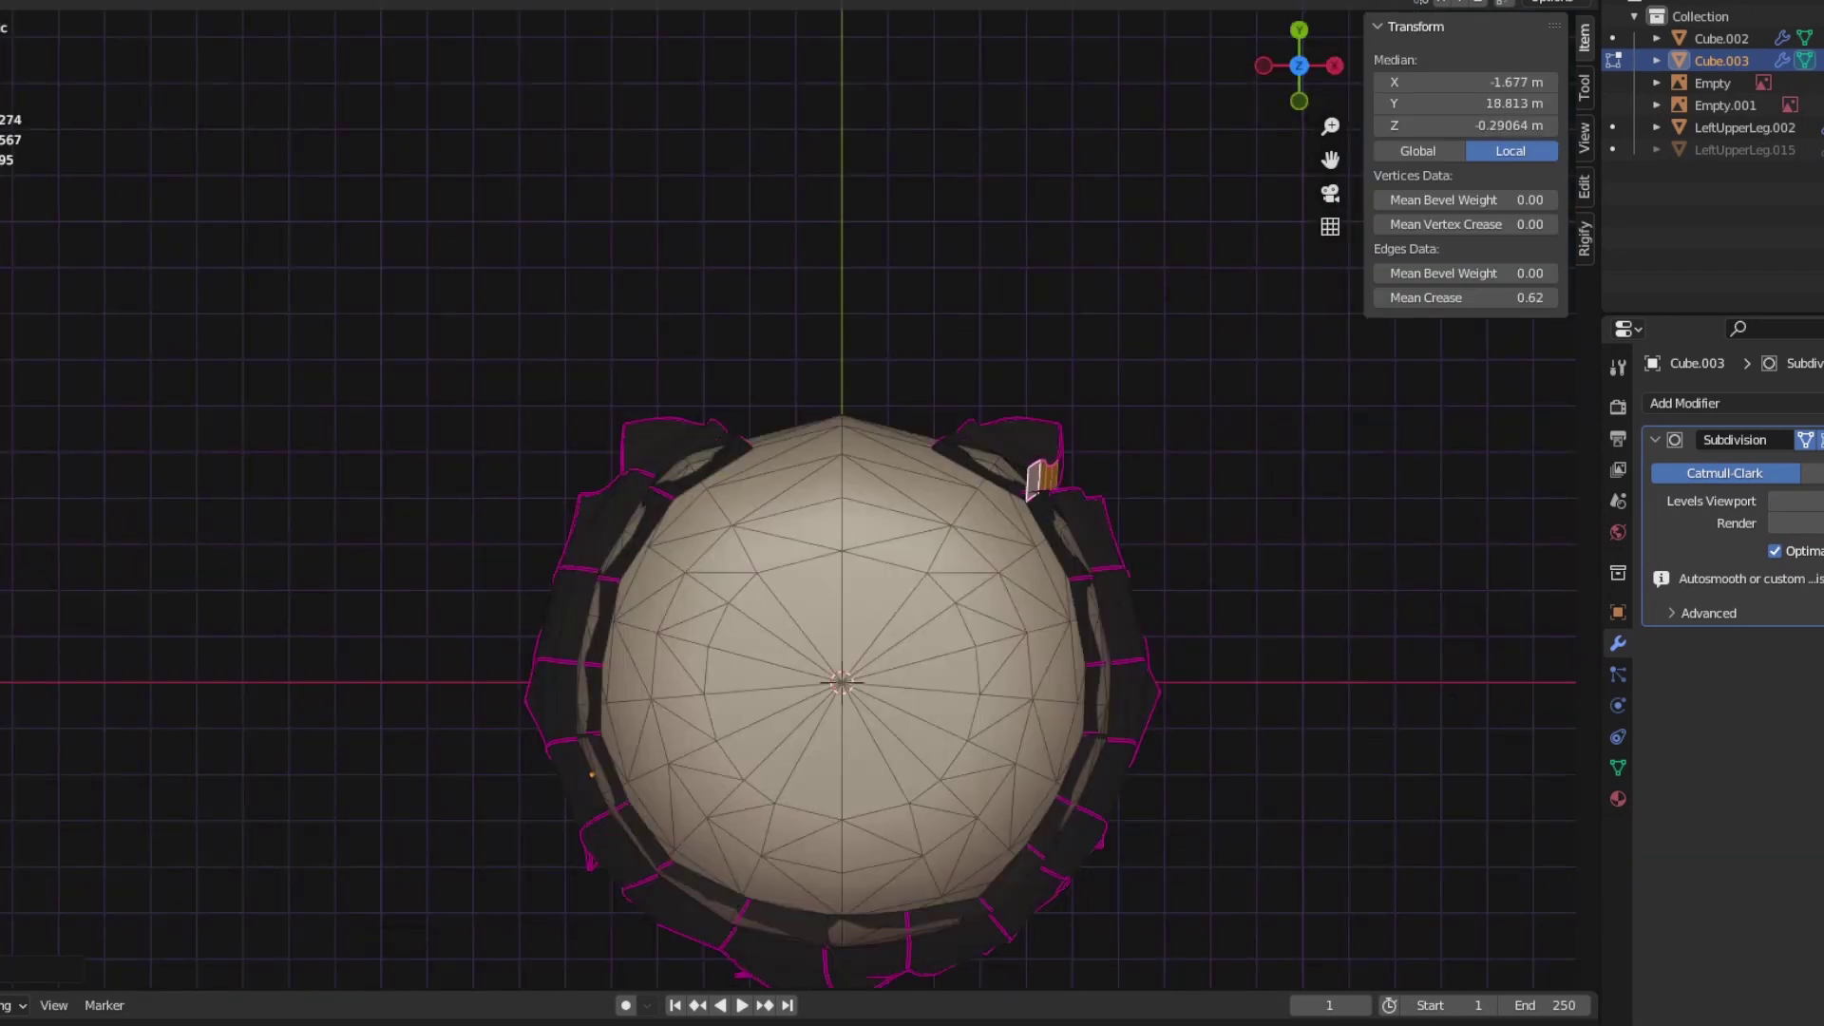
middle_drag(1244, 328, 1120, 237)
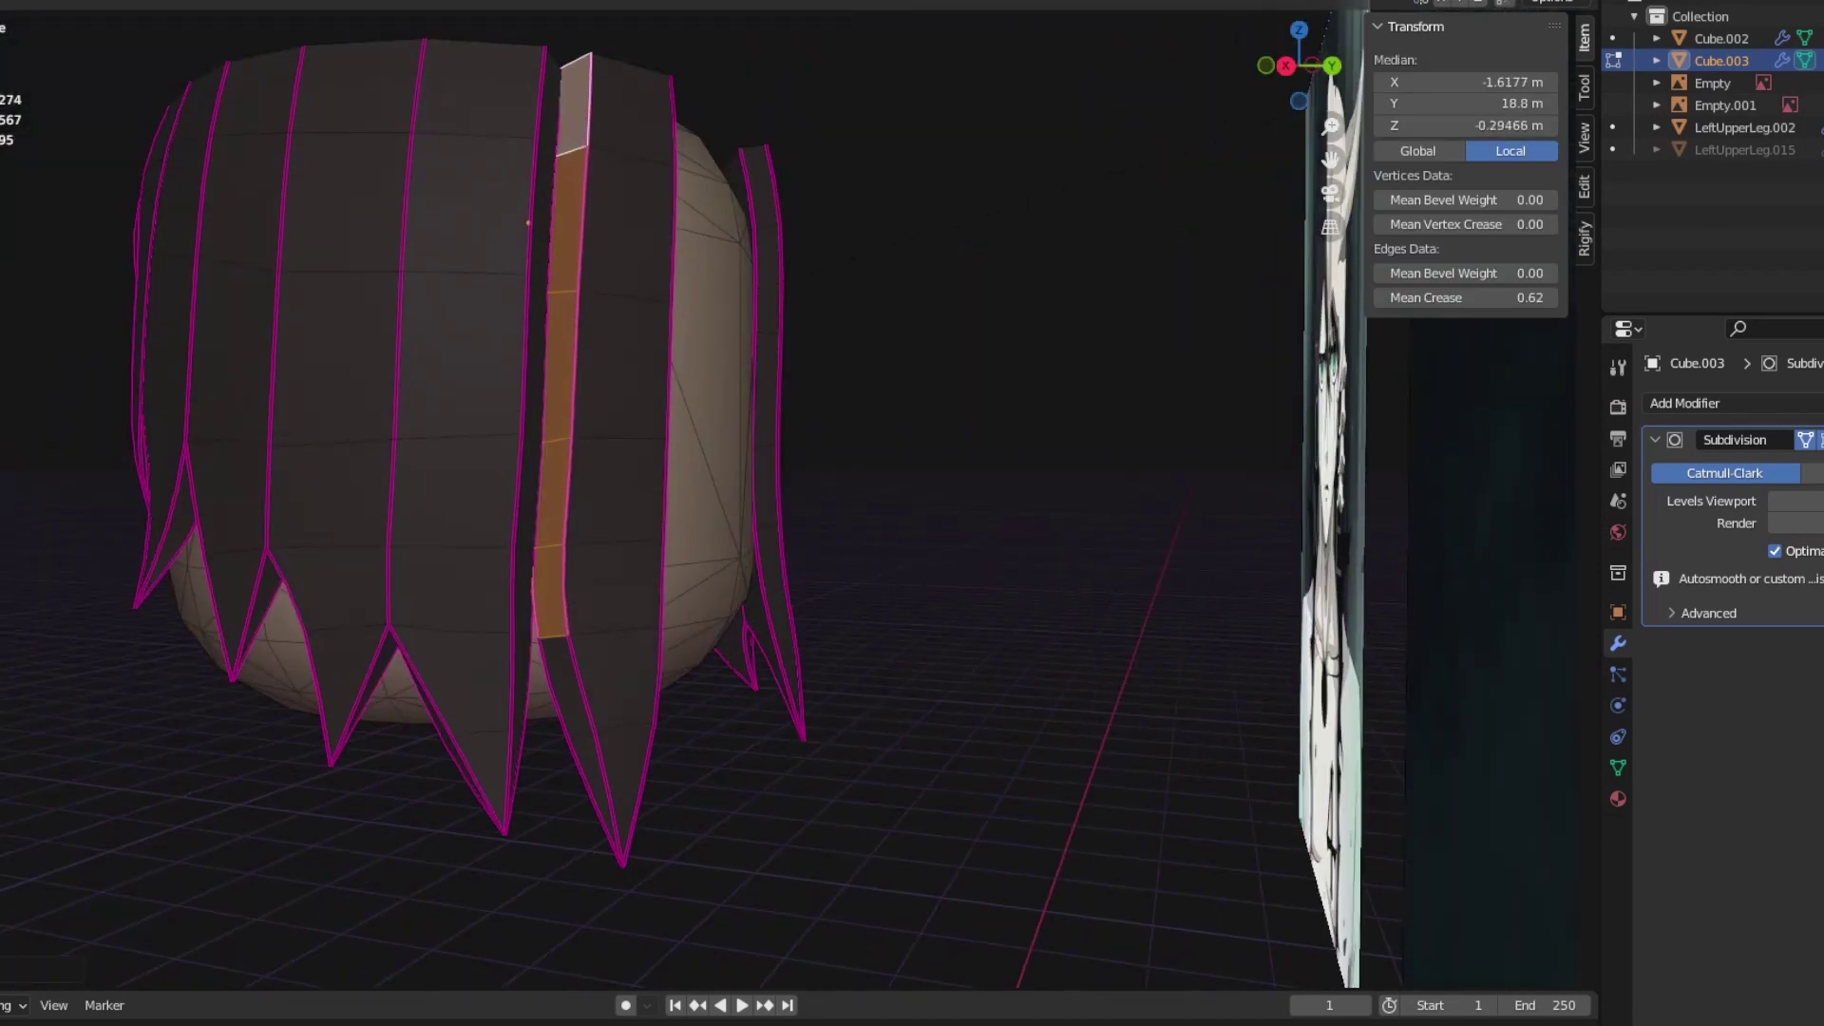
mouse_move(1299, 64)
mouse_down()
mouse_move(1301, 105)
mouse_move(1299, 63)
mouse_move(1299, 81)
mouse_up()
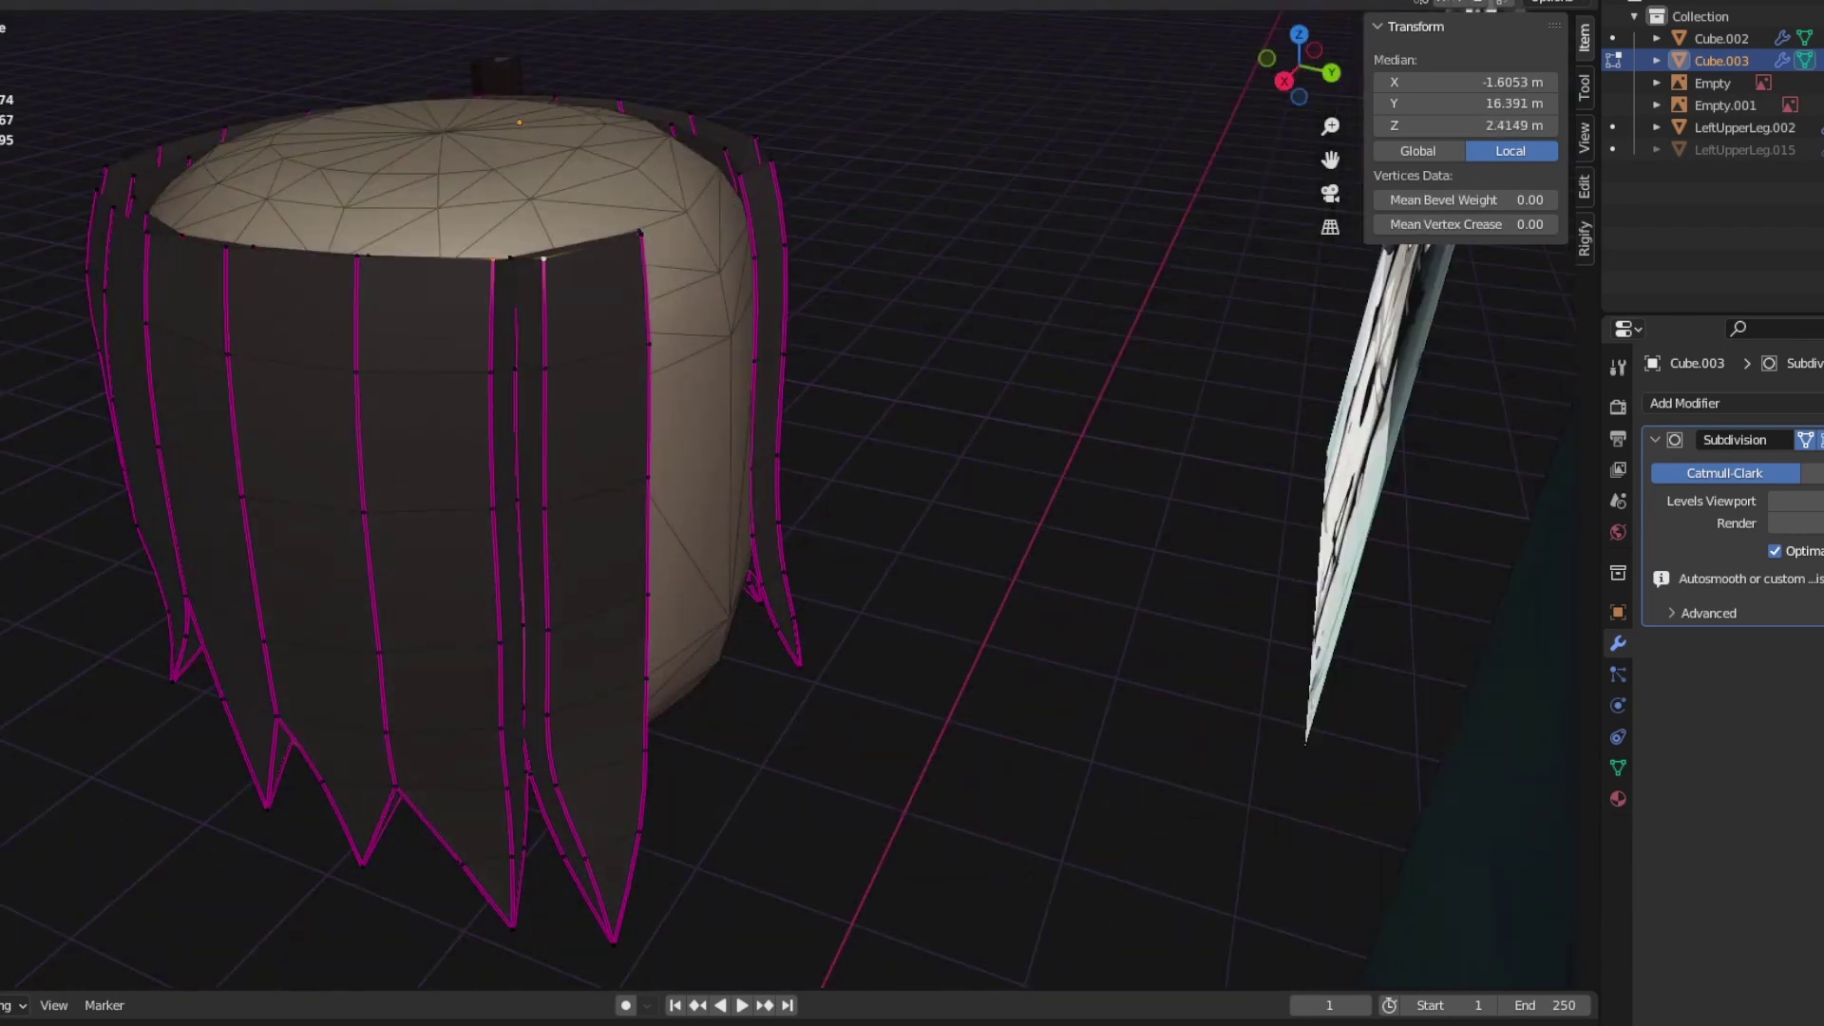
Step: Merge the facing vertices along the opposite back seam down to the valley between the strand tips
click(451, 376)
shift+click(498, 508)
key(m)
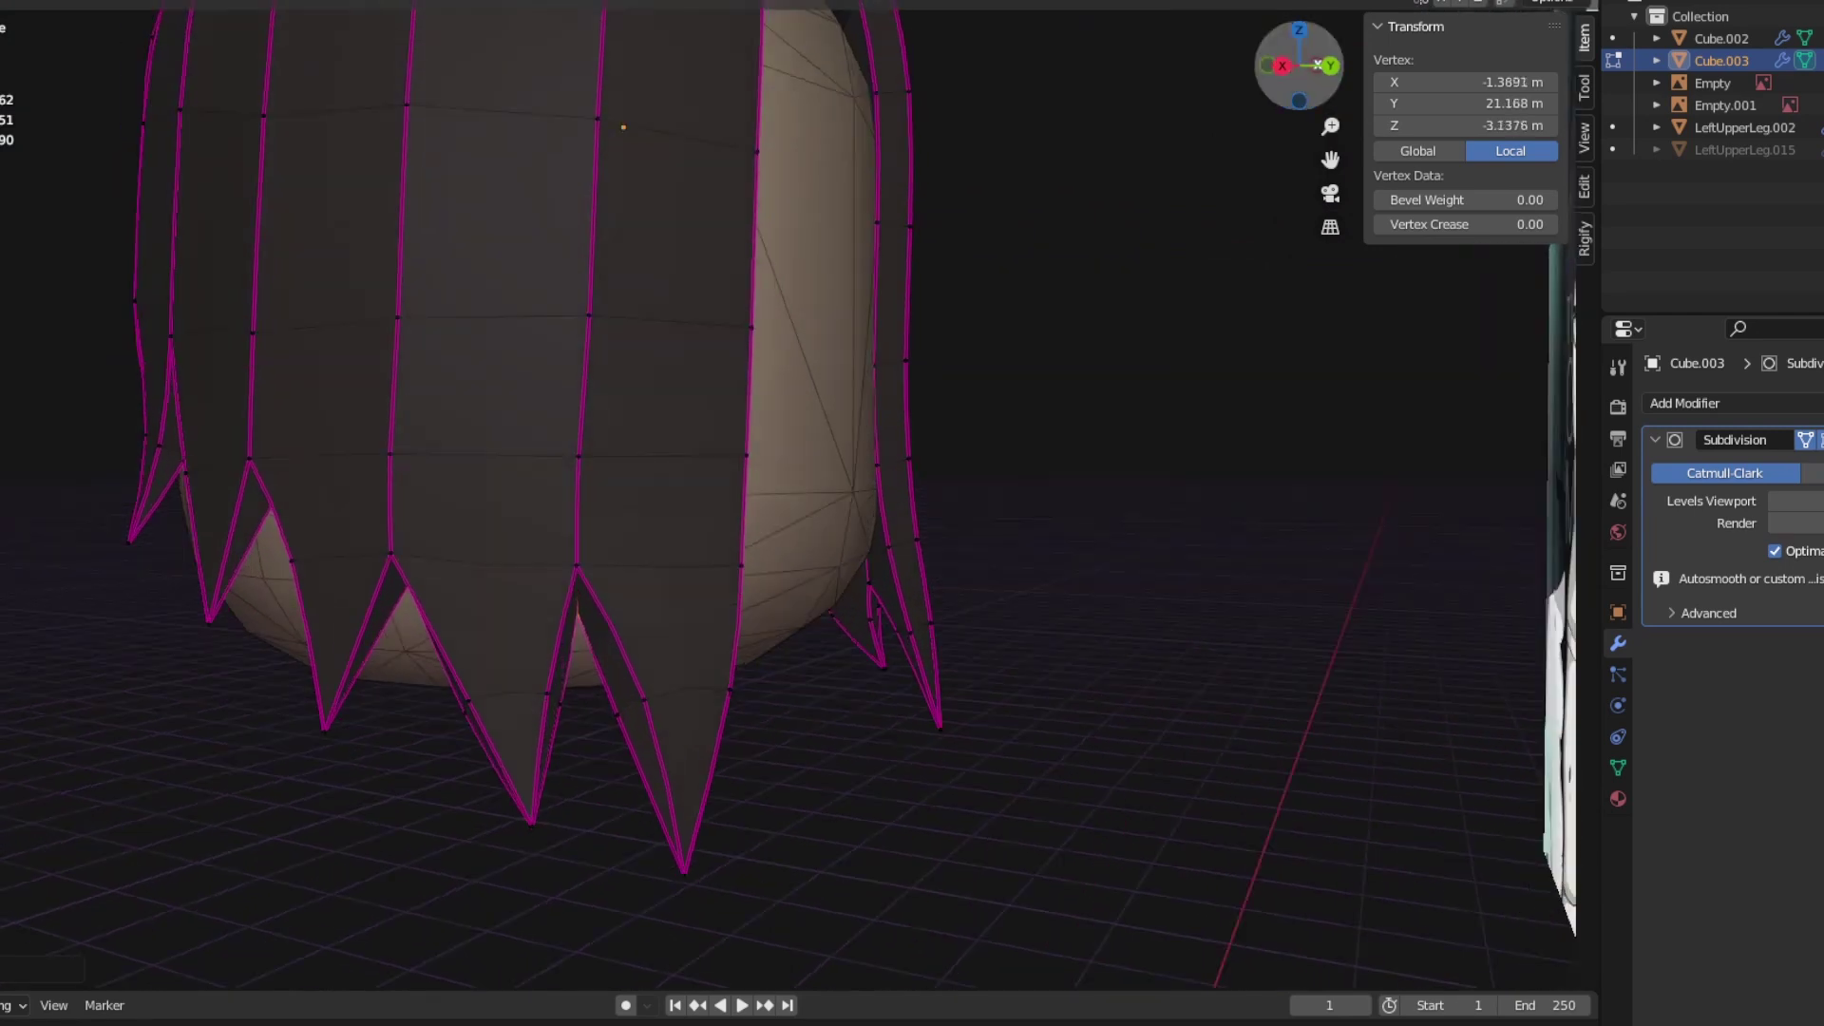
key(Tab)
key(Tab)
middle_drag(798, 513, 665, 522)
click(818, 840)
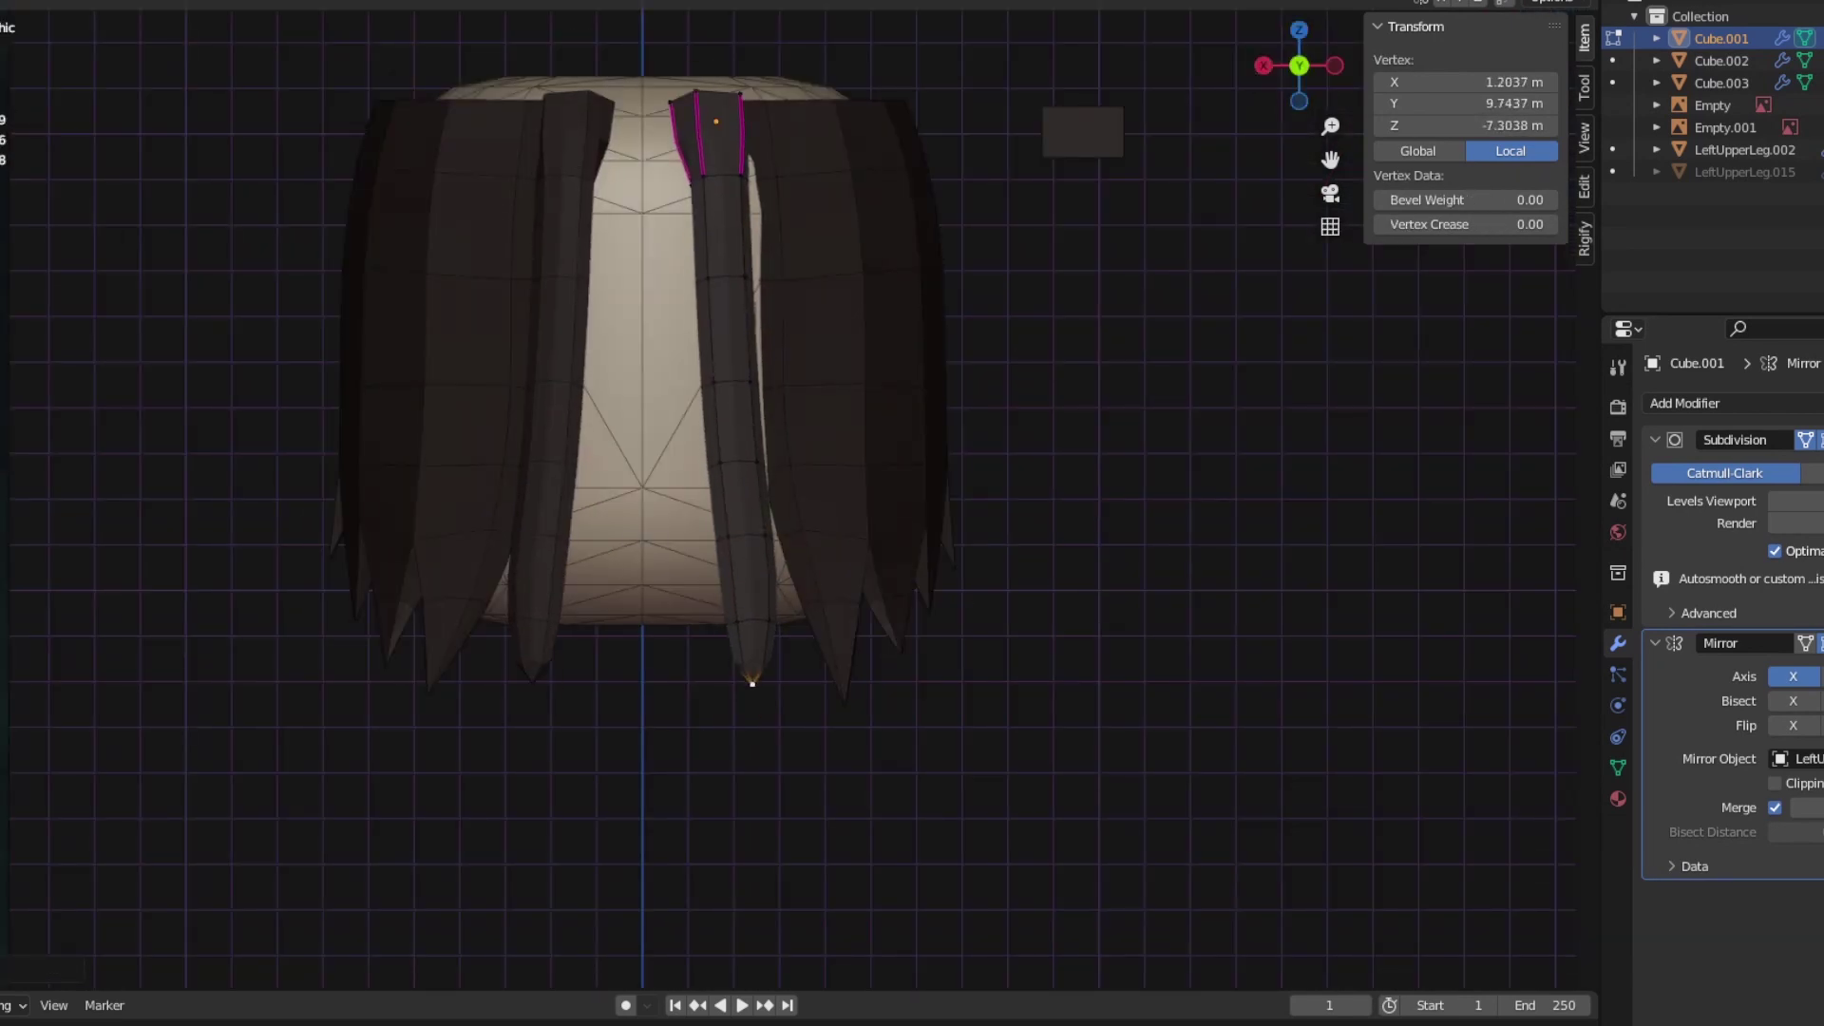
Step: Adjust the edge loops across the upper part of the mirrored back strand, scaling them to refine its shape
alt+click(725, 499)
middle_drag(912, 513, 816, 475)
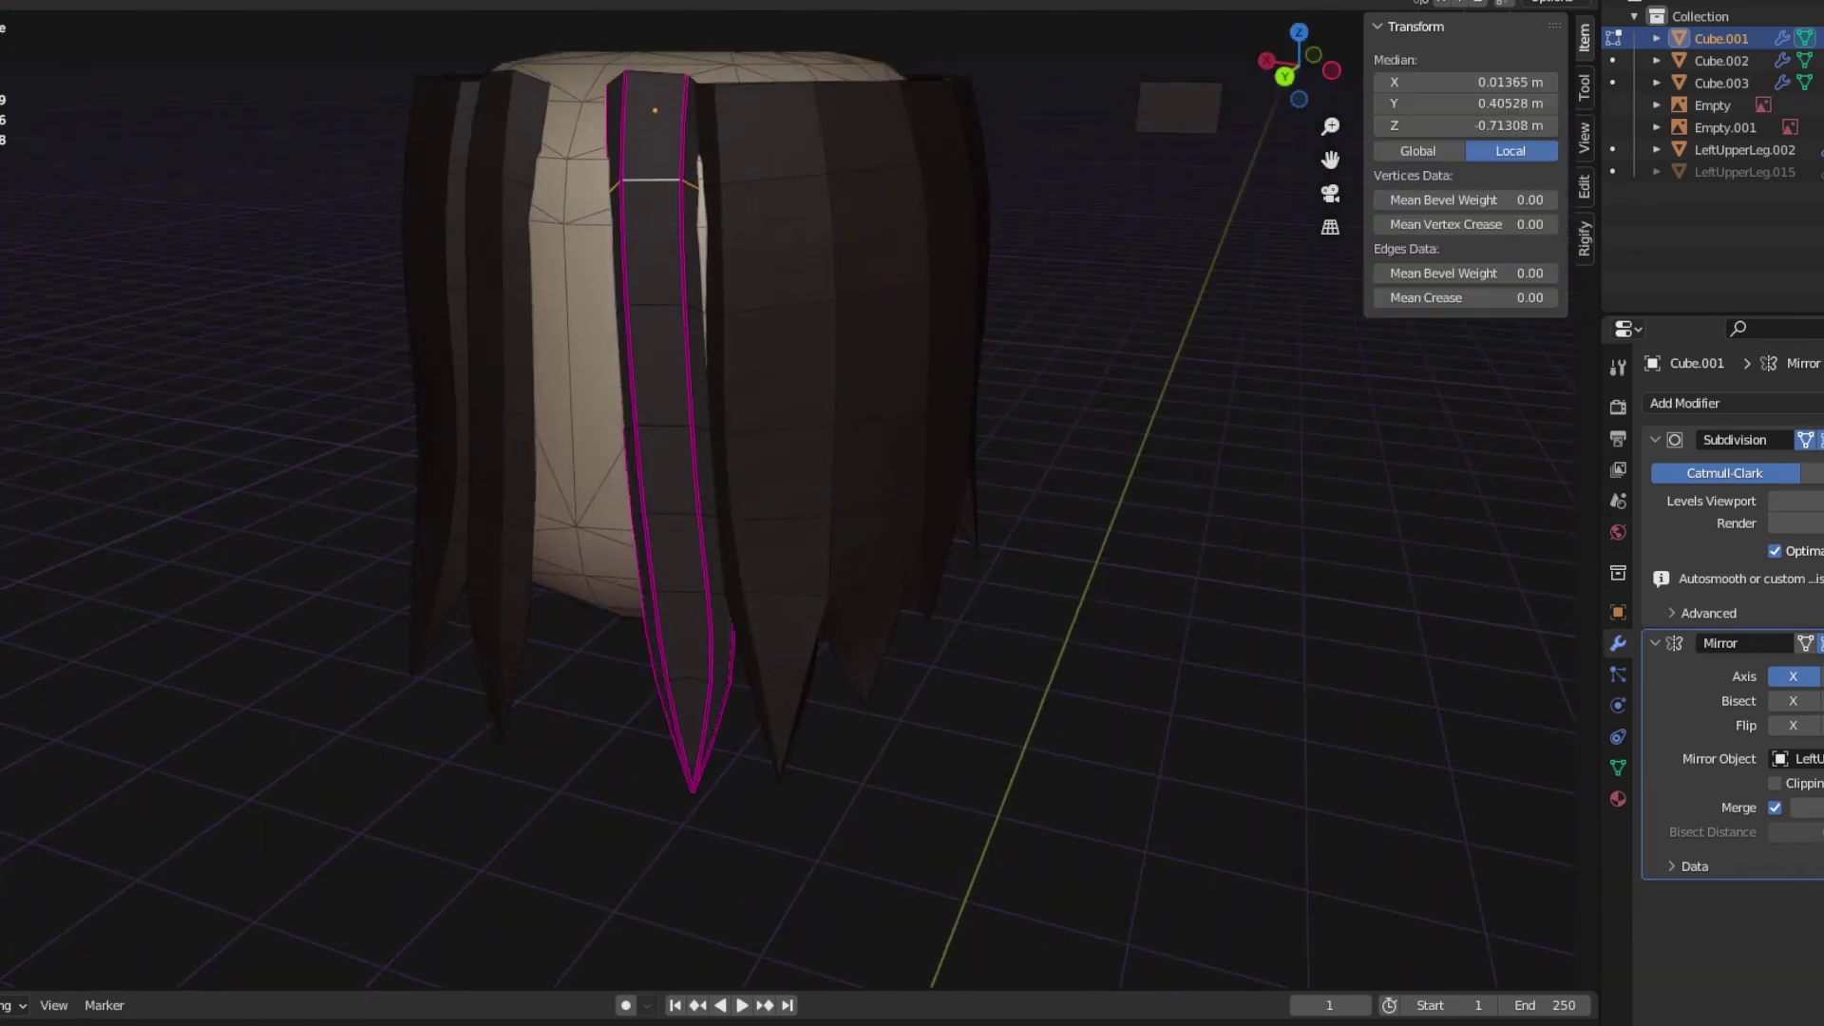
key(ctrl+r)
click(665, 306)
click(874, 306)
middle_drag(874, 306, 721, 418)
key(alt+a)
key(ctrl+z)
key(ctrl+z)
click(853, 271)
key(s)
key(alt+a)
Step: Reposition the tip vertex of the mirrored back strand and finish editing the strand
click(570, 632)
key(Tab)
key(Tab)
click(724, 776)
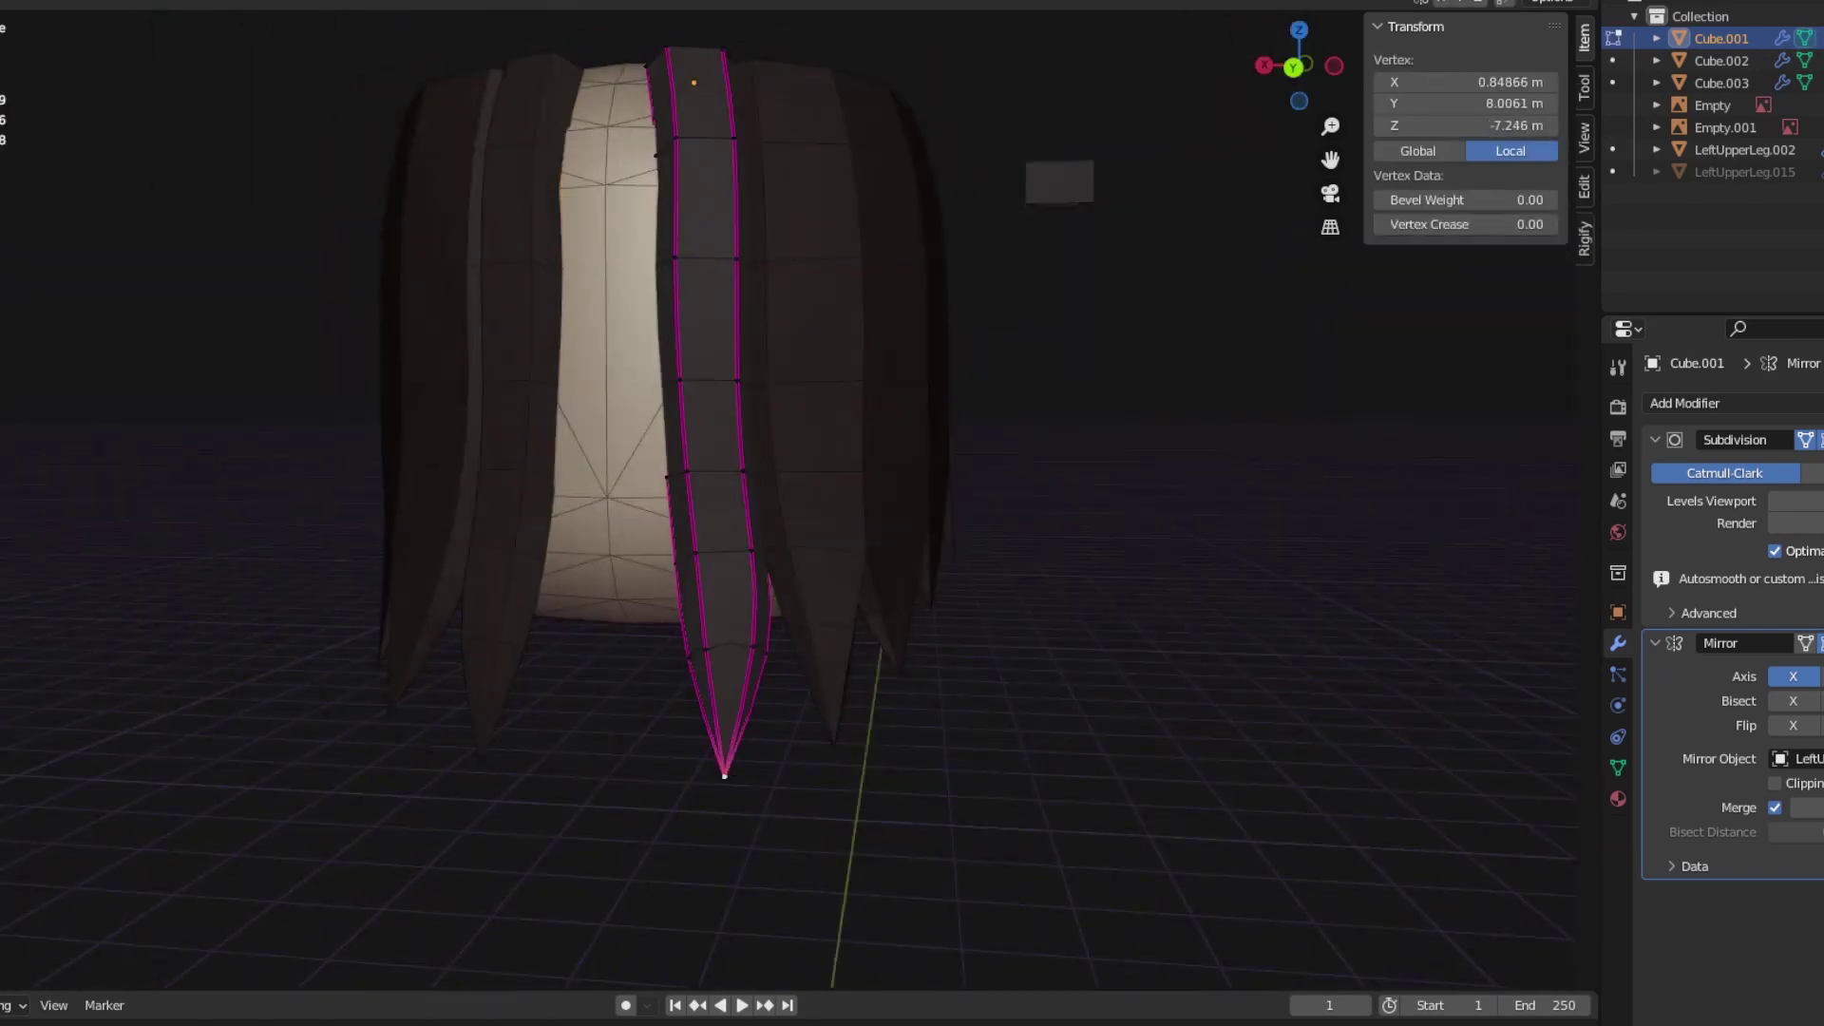
key(Tab)
key(Tab)
key(Tab)
mouse_move(722, 418)
middle_down()
mouse_move(722, 456)
mouse_move(722, 418)
middle_up()
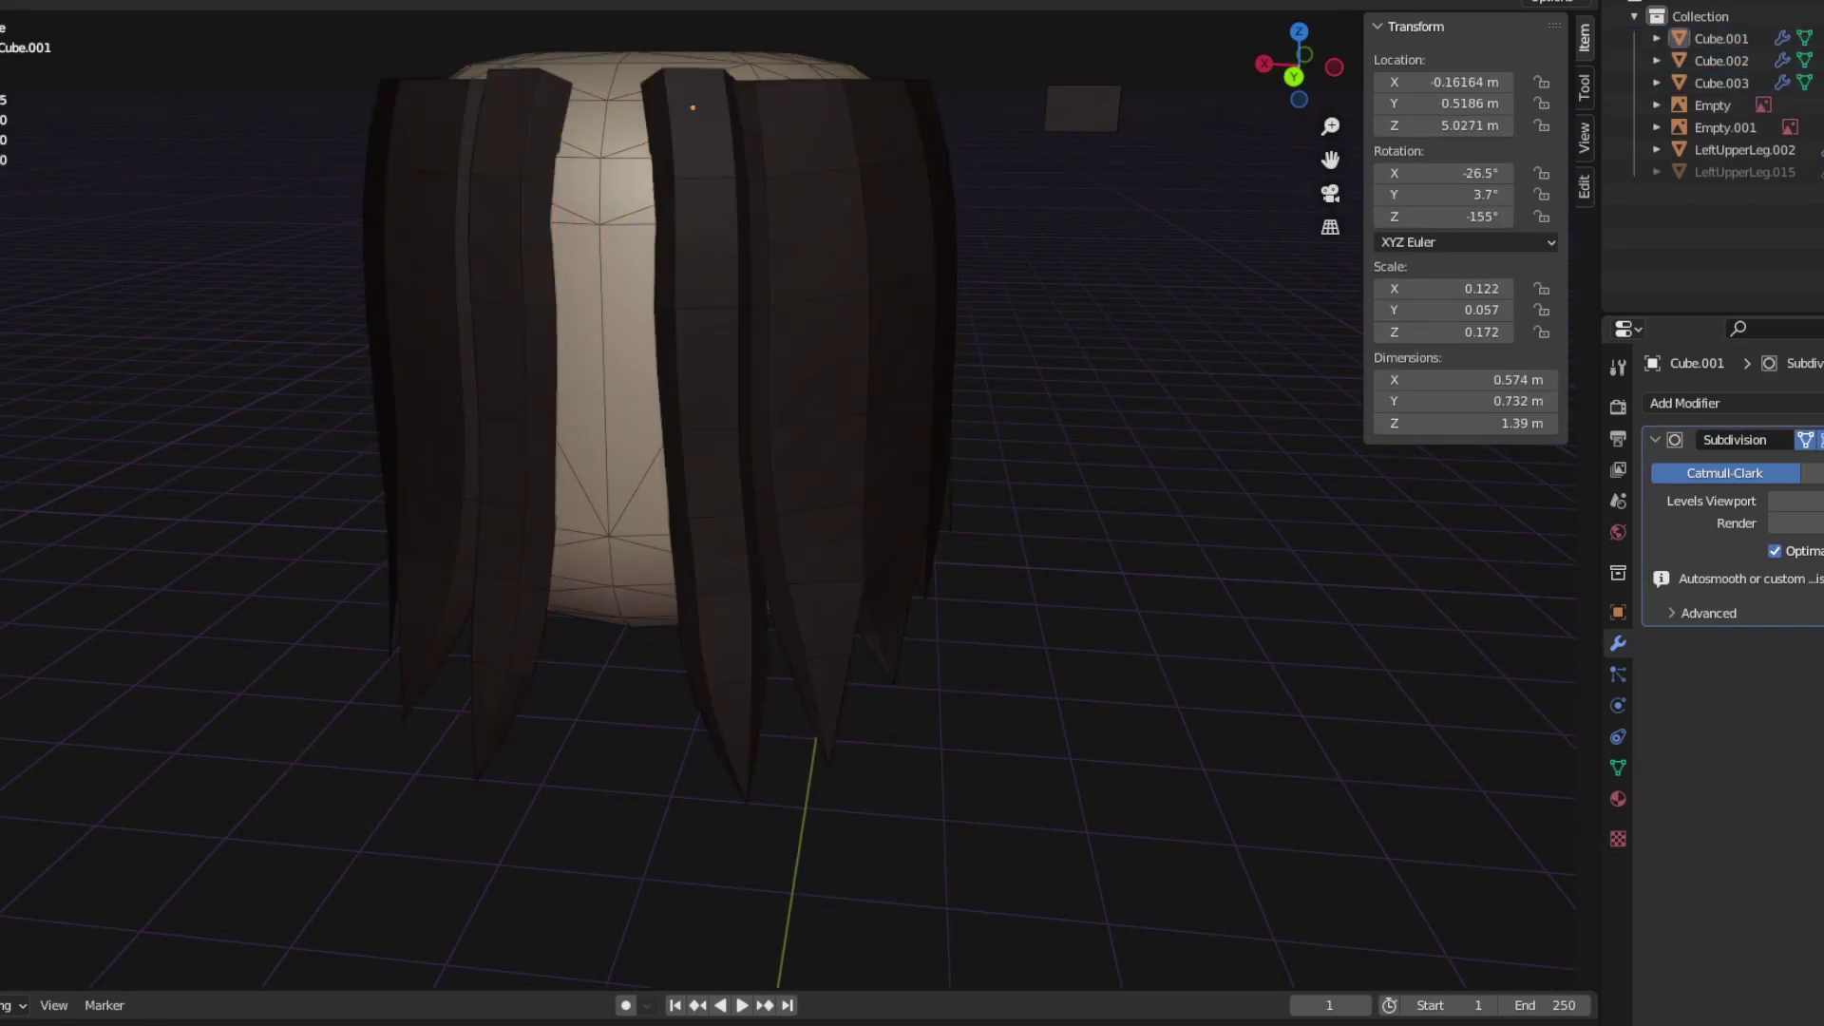
Step: Join the mirrored back strands with the main hair mesh and open the combined mesh for editing
ctrl+click(1721, 82)
key(ctrl+j)
key(Tab)
middle_drag(722, 418, 702, 341)
key(Tab)
key(Tab)
Step: Merge the facing vertices at center along the first seam beside the back gap, down to the valley between the strand tips
click(745, 664)
key(Tab)
key(Tab)
click(708, 193)
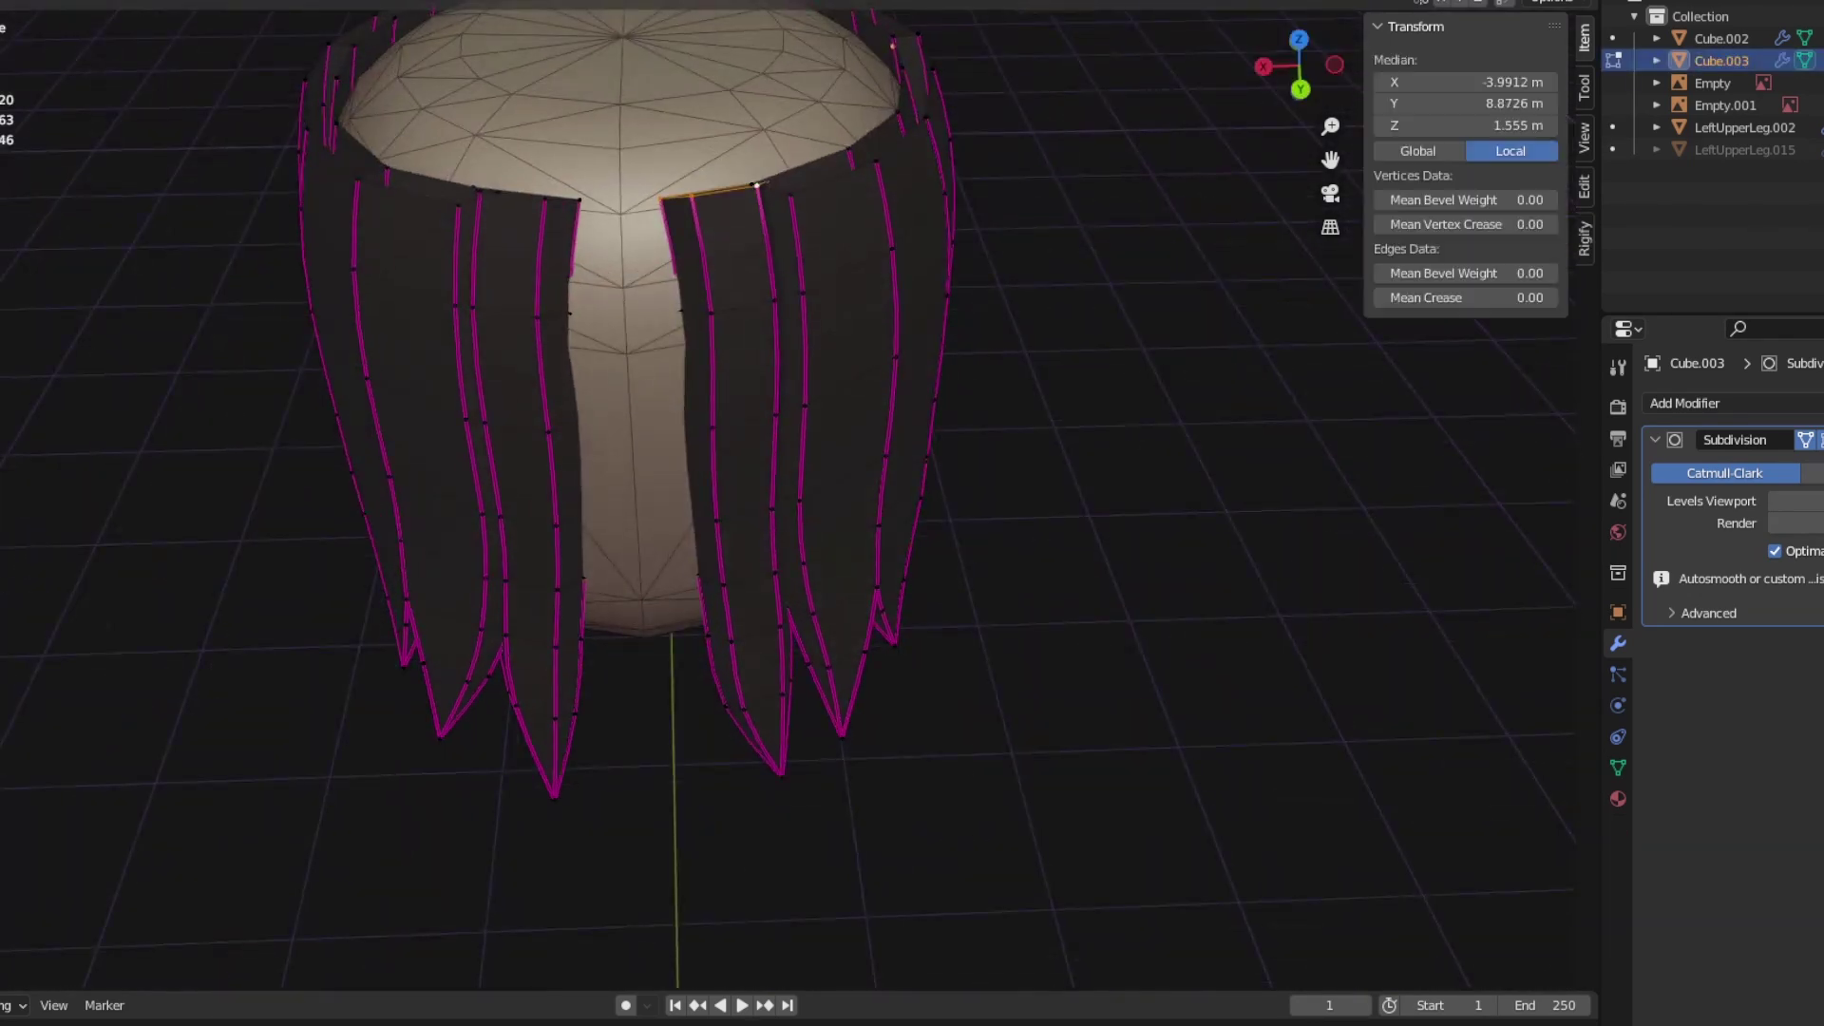
mouse_move(1299, 65)
mouse_down()
mouse_move(1283, 81)
mouse_move(1301, 71)
mouse_up()
scroll(665, 427, down, 4)
middle_drag(664, 427, 779, 409)
key(alt+a)
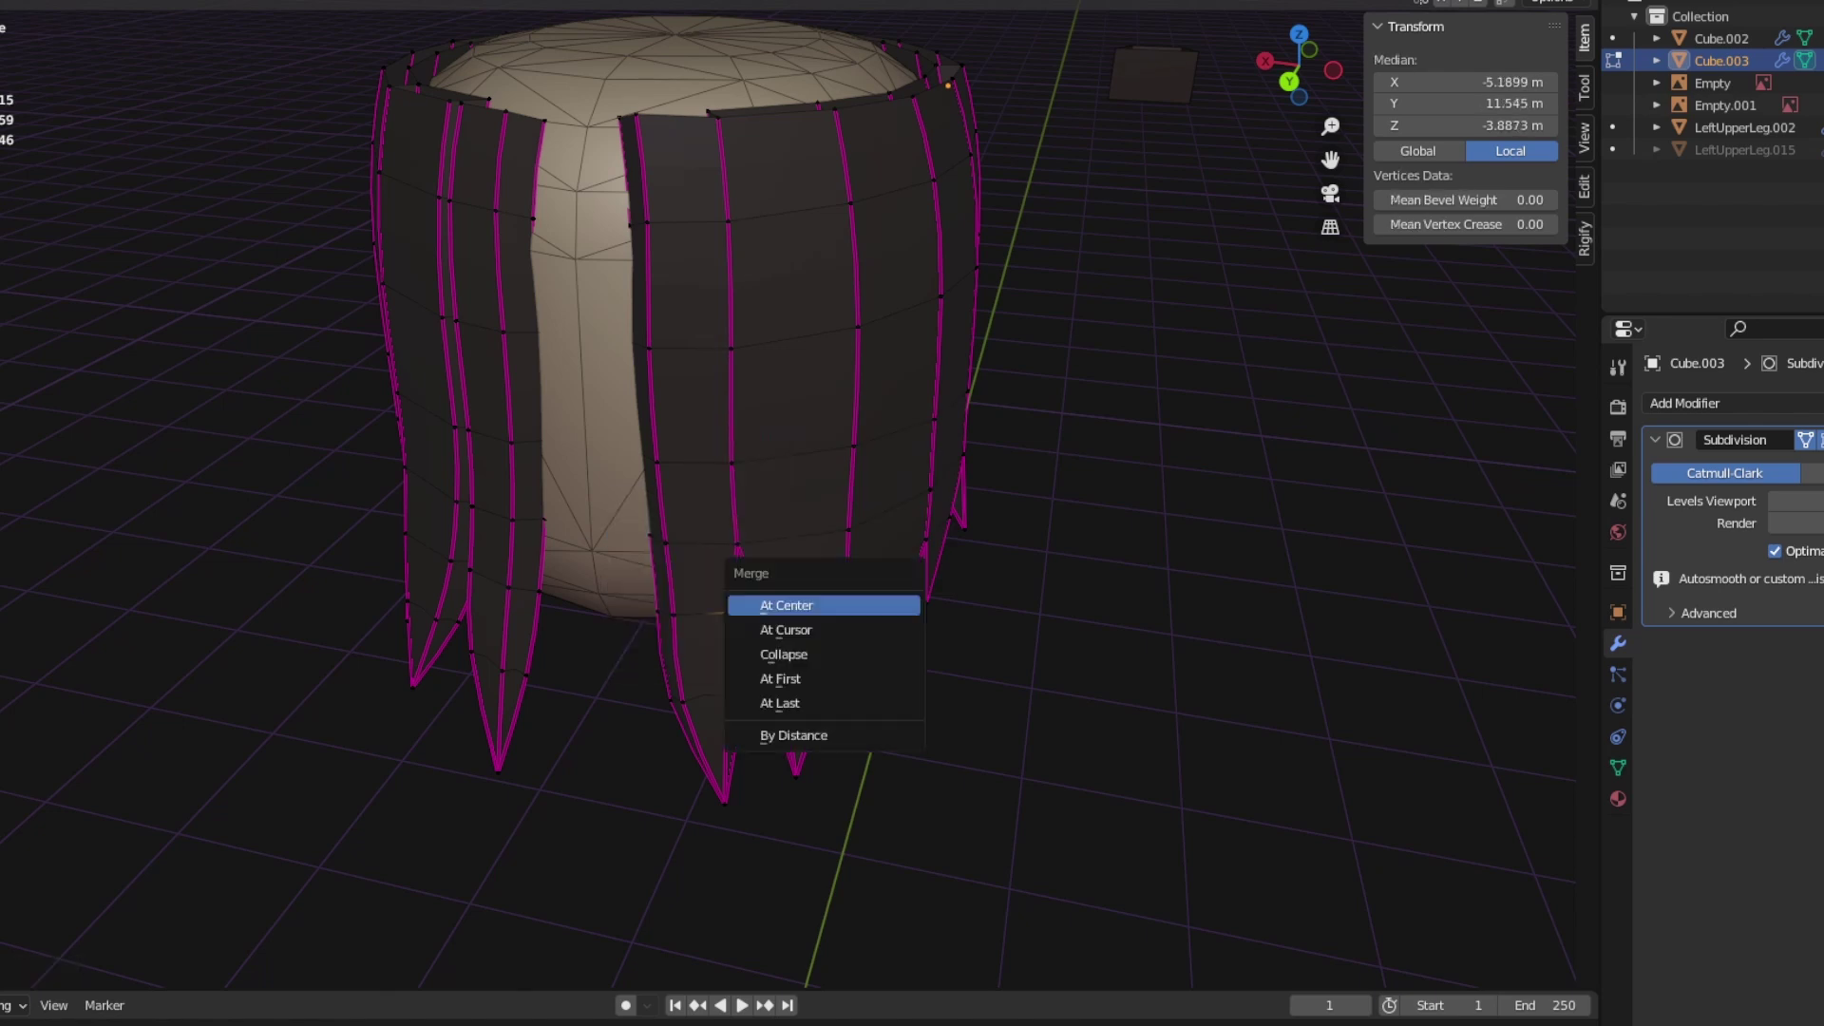
key(Return)
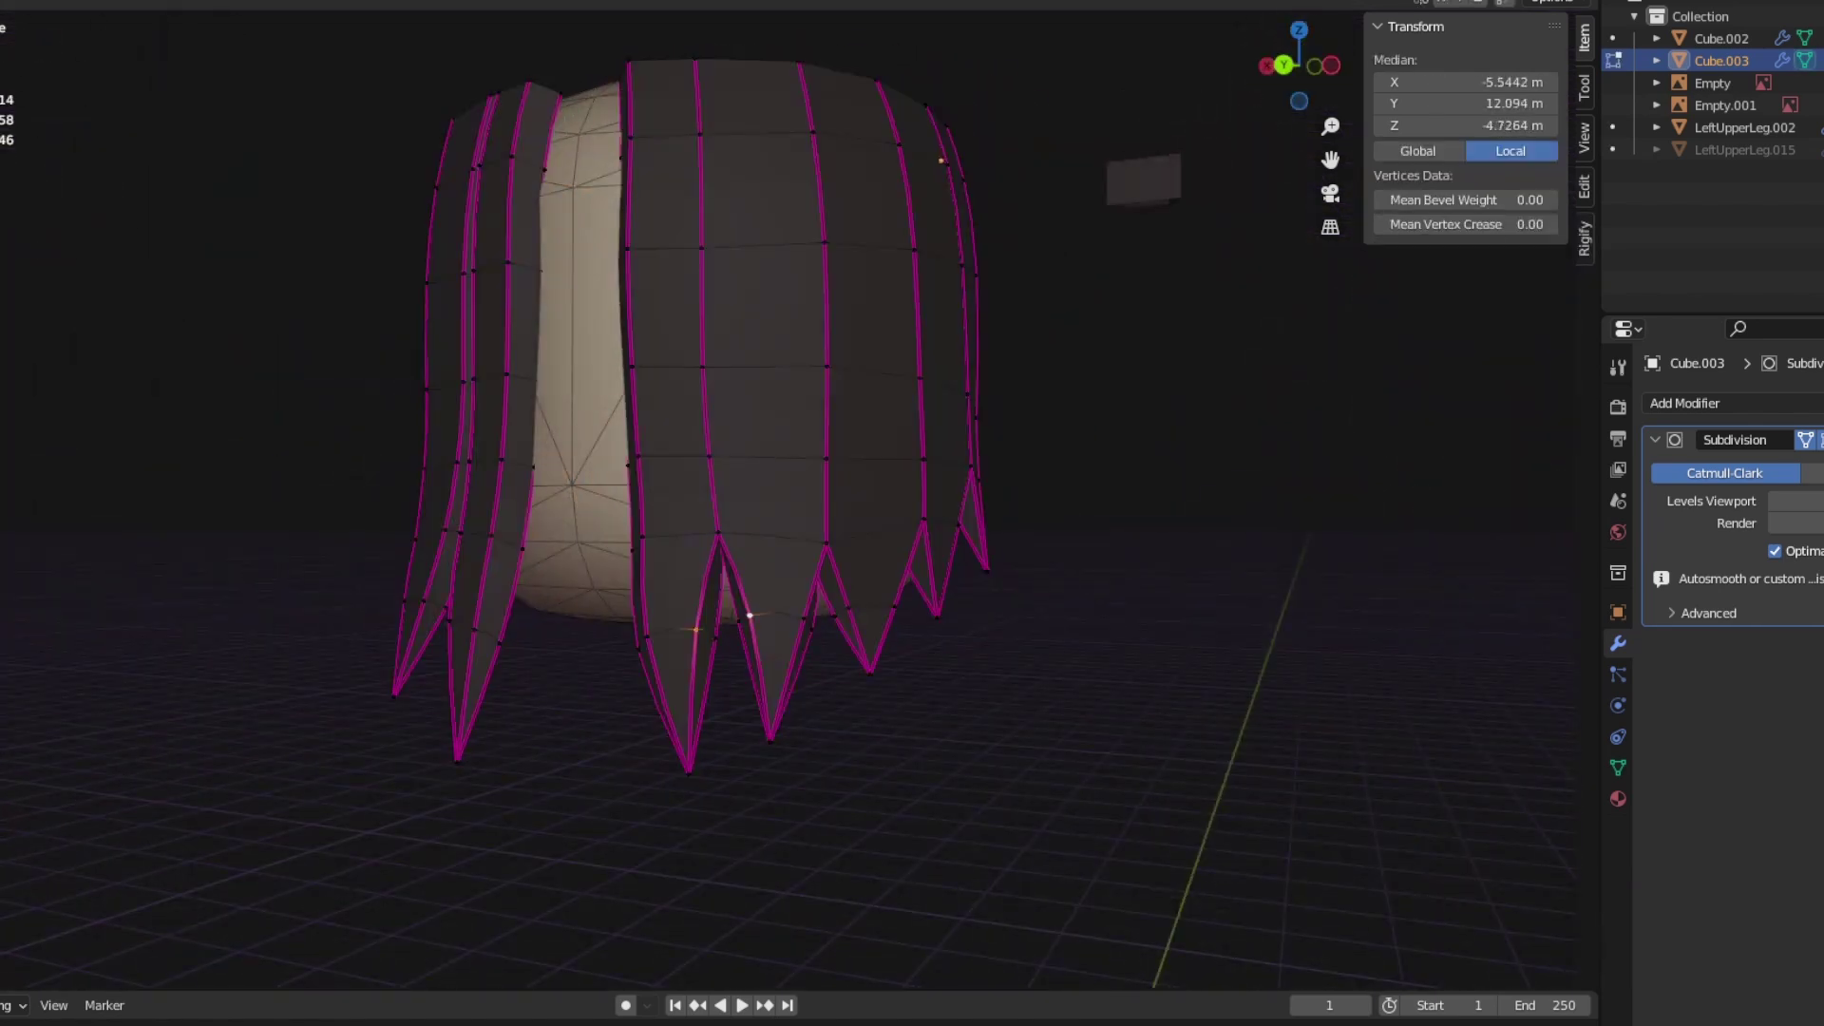
key(alt+z)
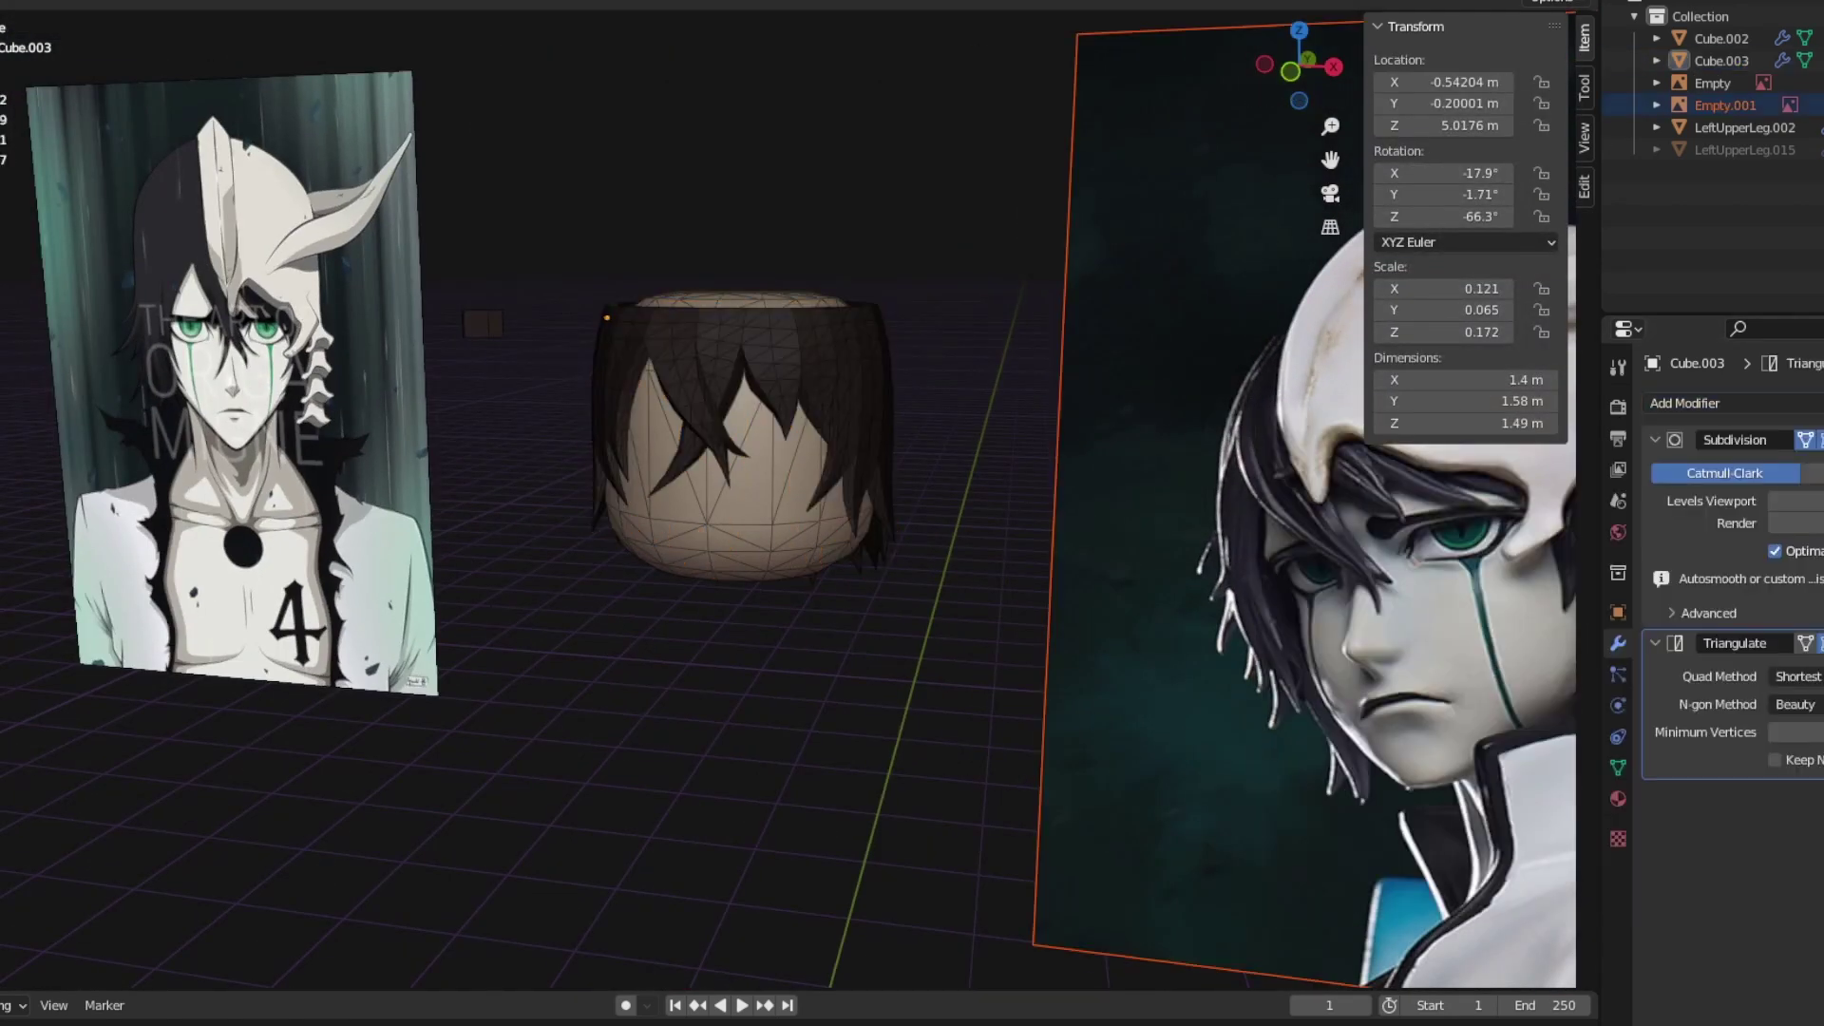
Step: Examine the merged seam and the vertices around the strand tips, both solid and see-through
key(KP_1)
scroll(788, 474, up, 4)
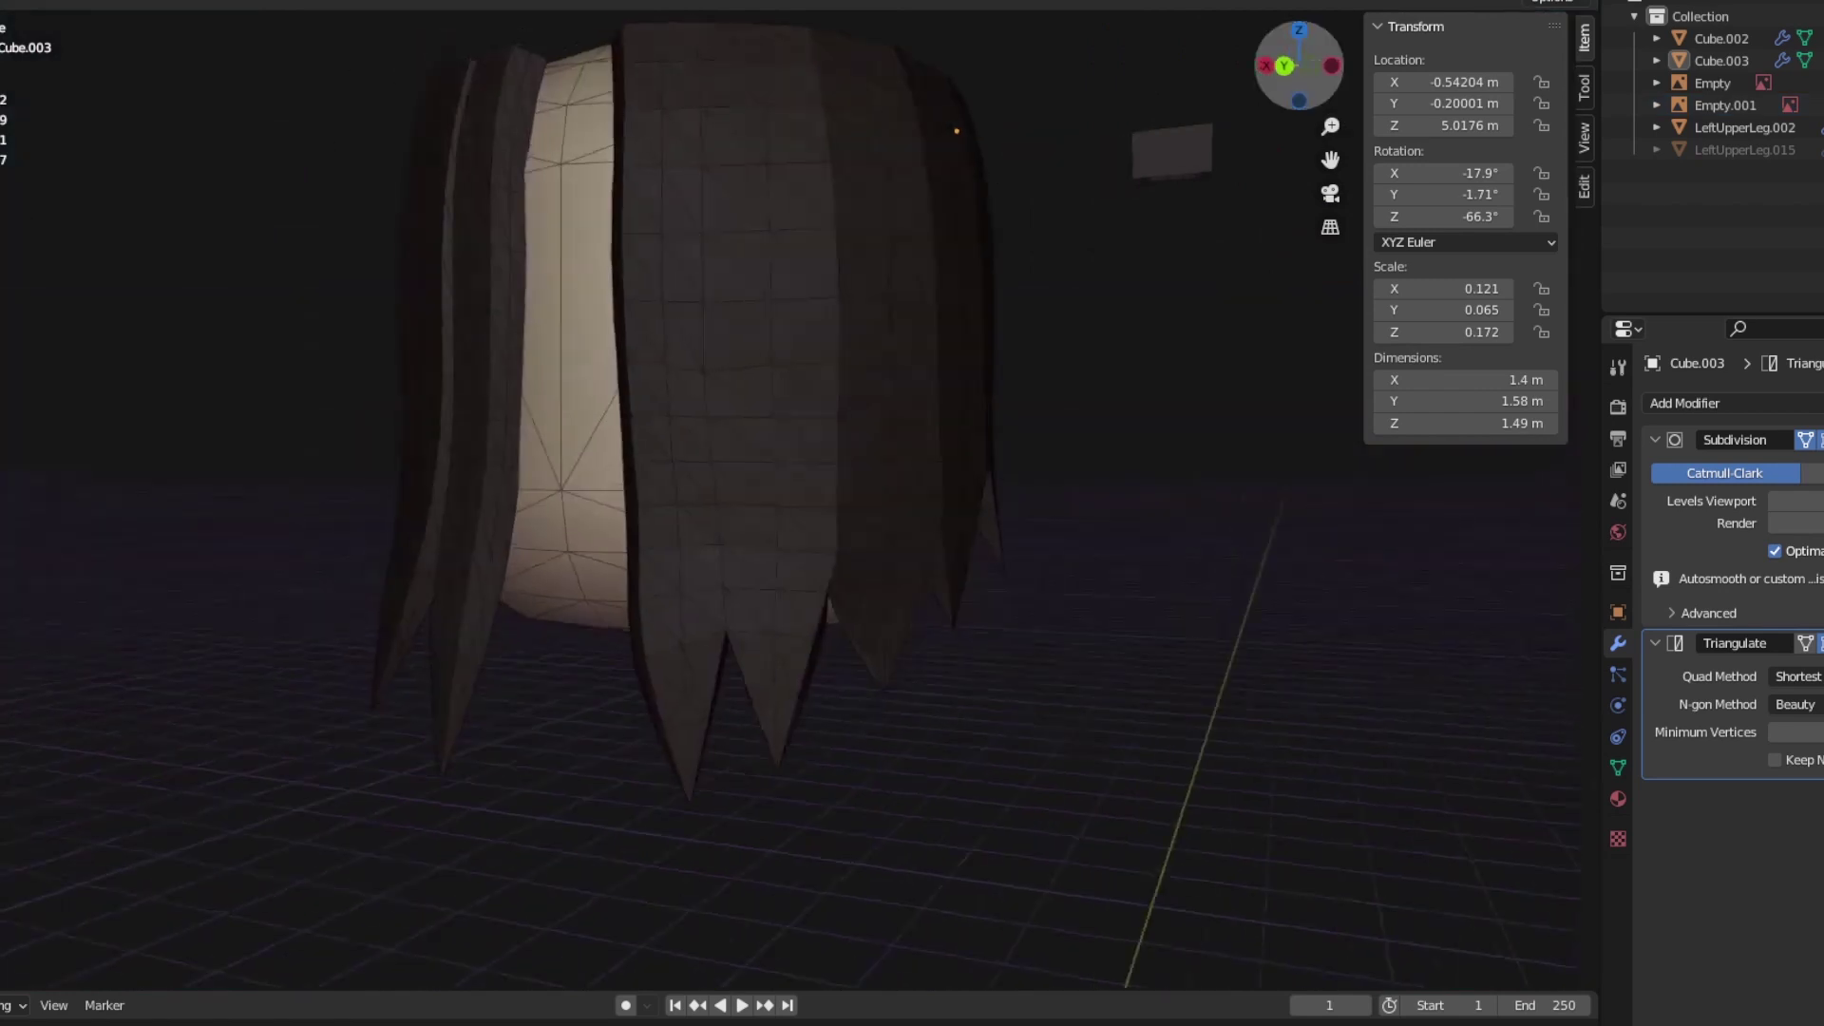
key(Tab)
key(alt+z)
key(alt+z)
key(alt+z)
key(alt+z)
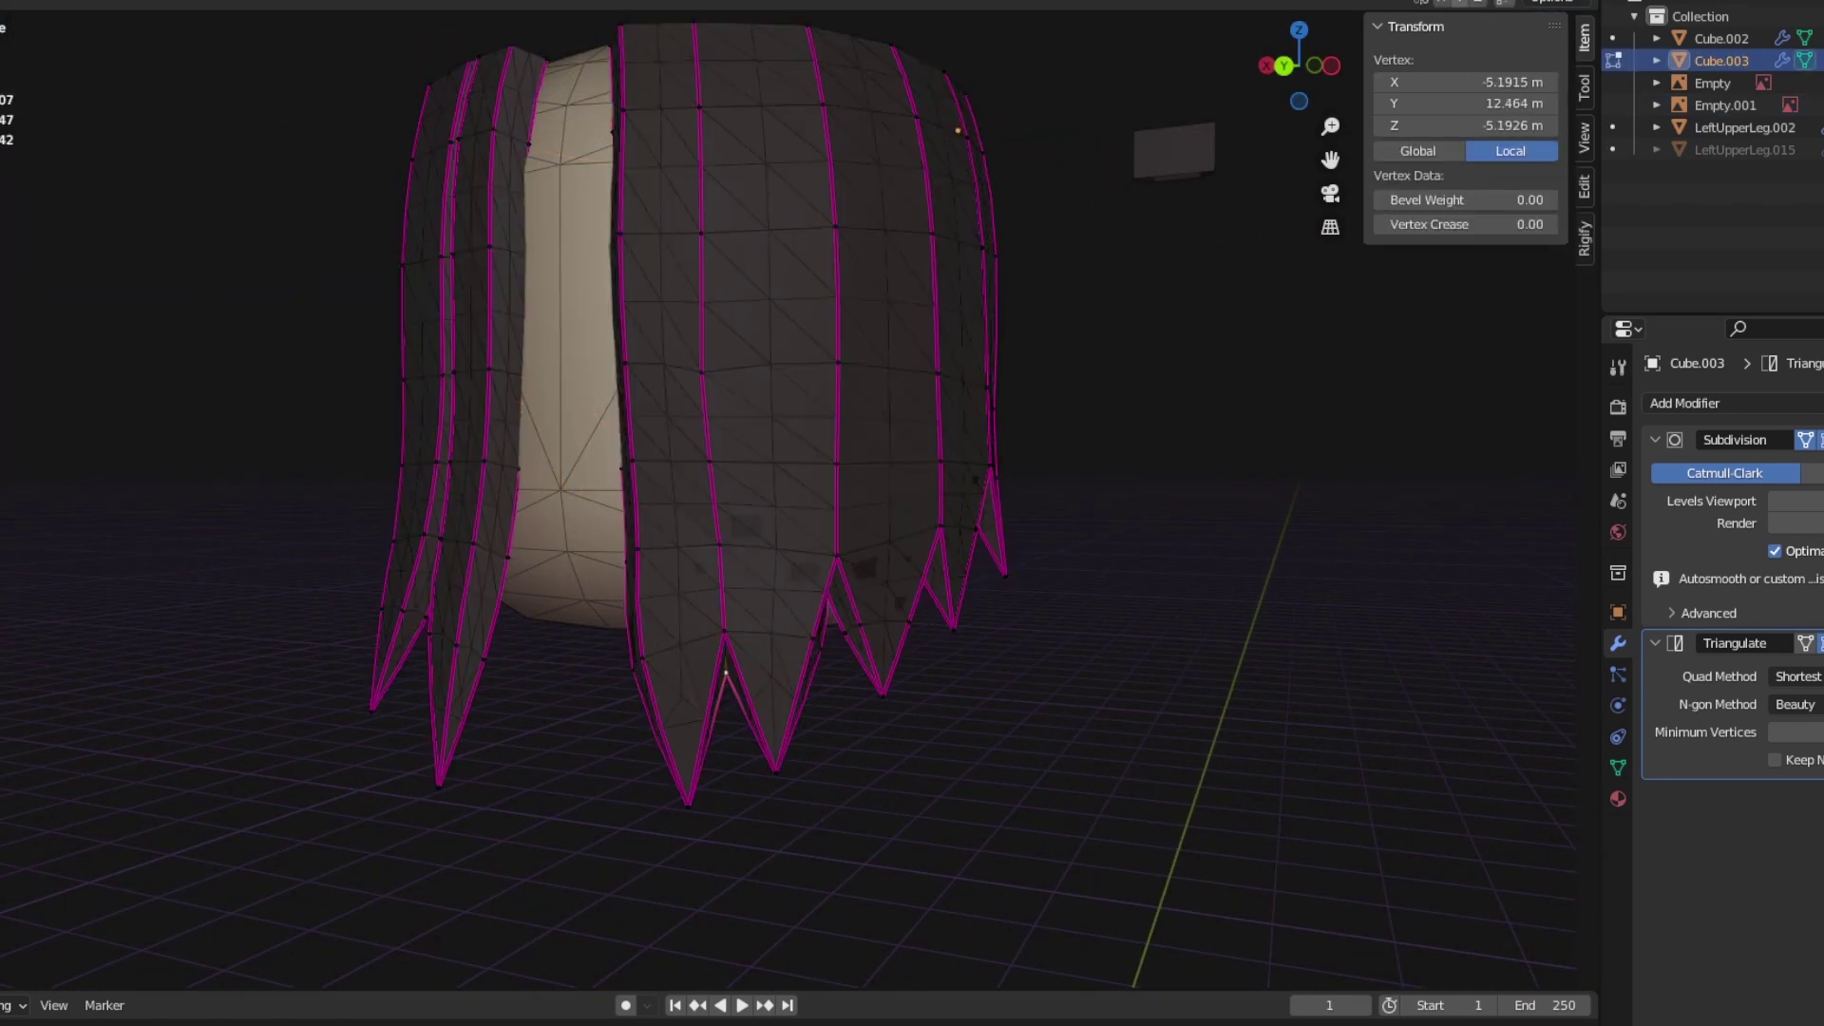
key(alt+z)
key(a)
key(alt+z)
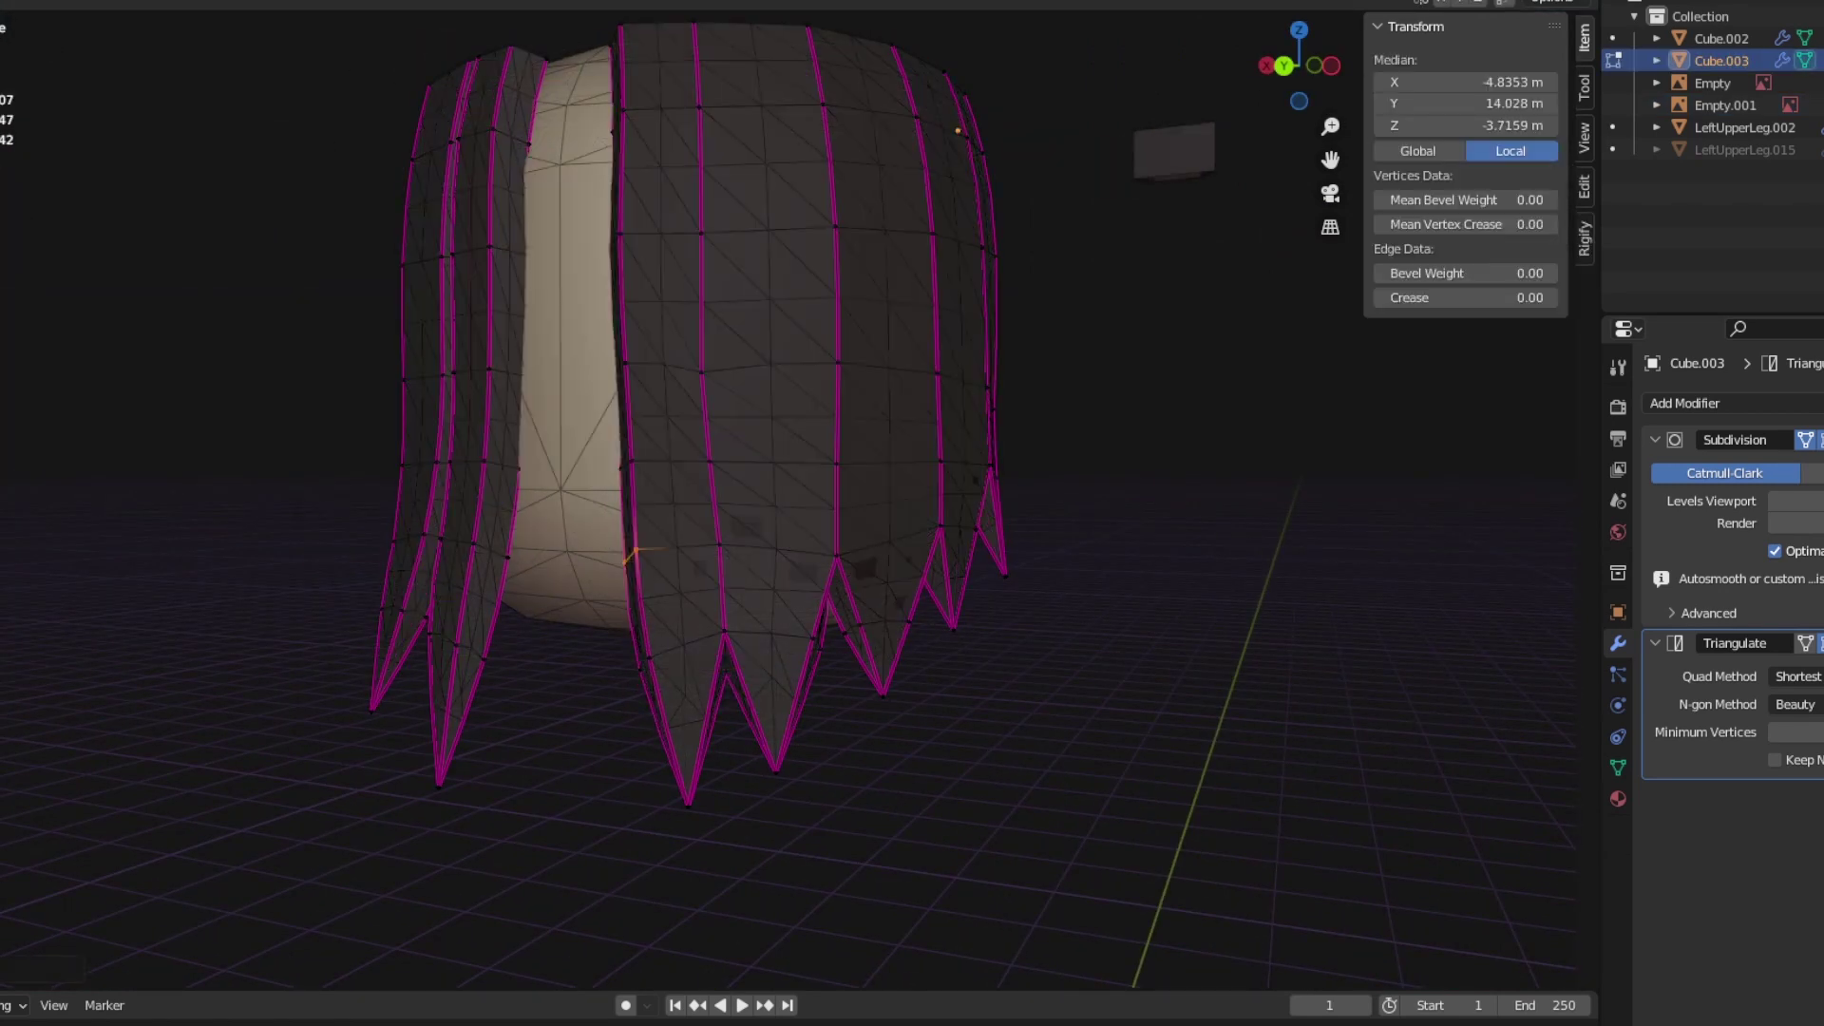
key(alt+z)
key(alt+z)
key(alt+z)
key(alt+z)
key(alt+z)
key(alt+a)
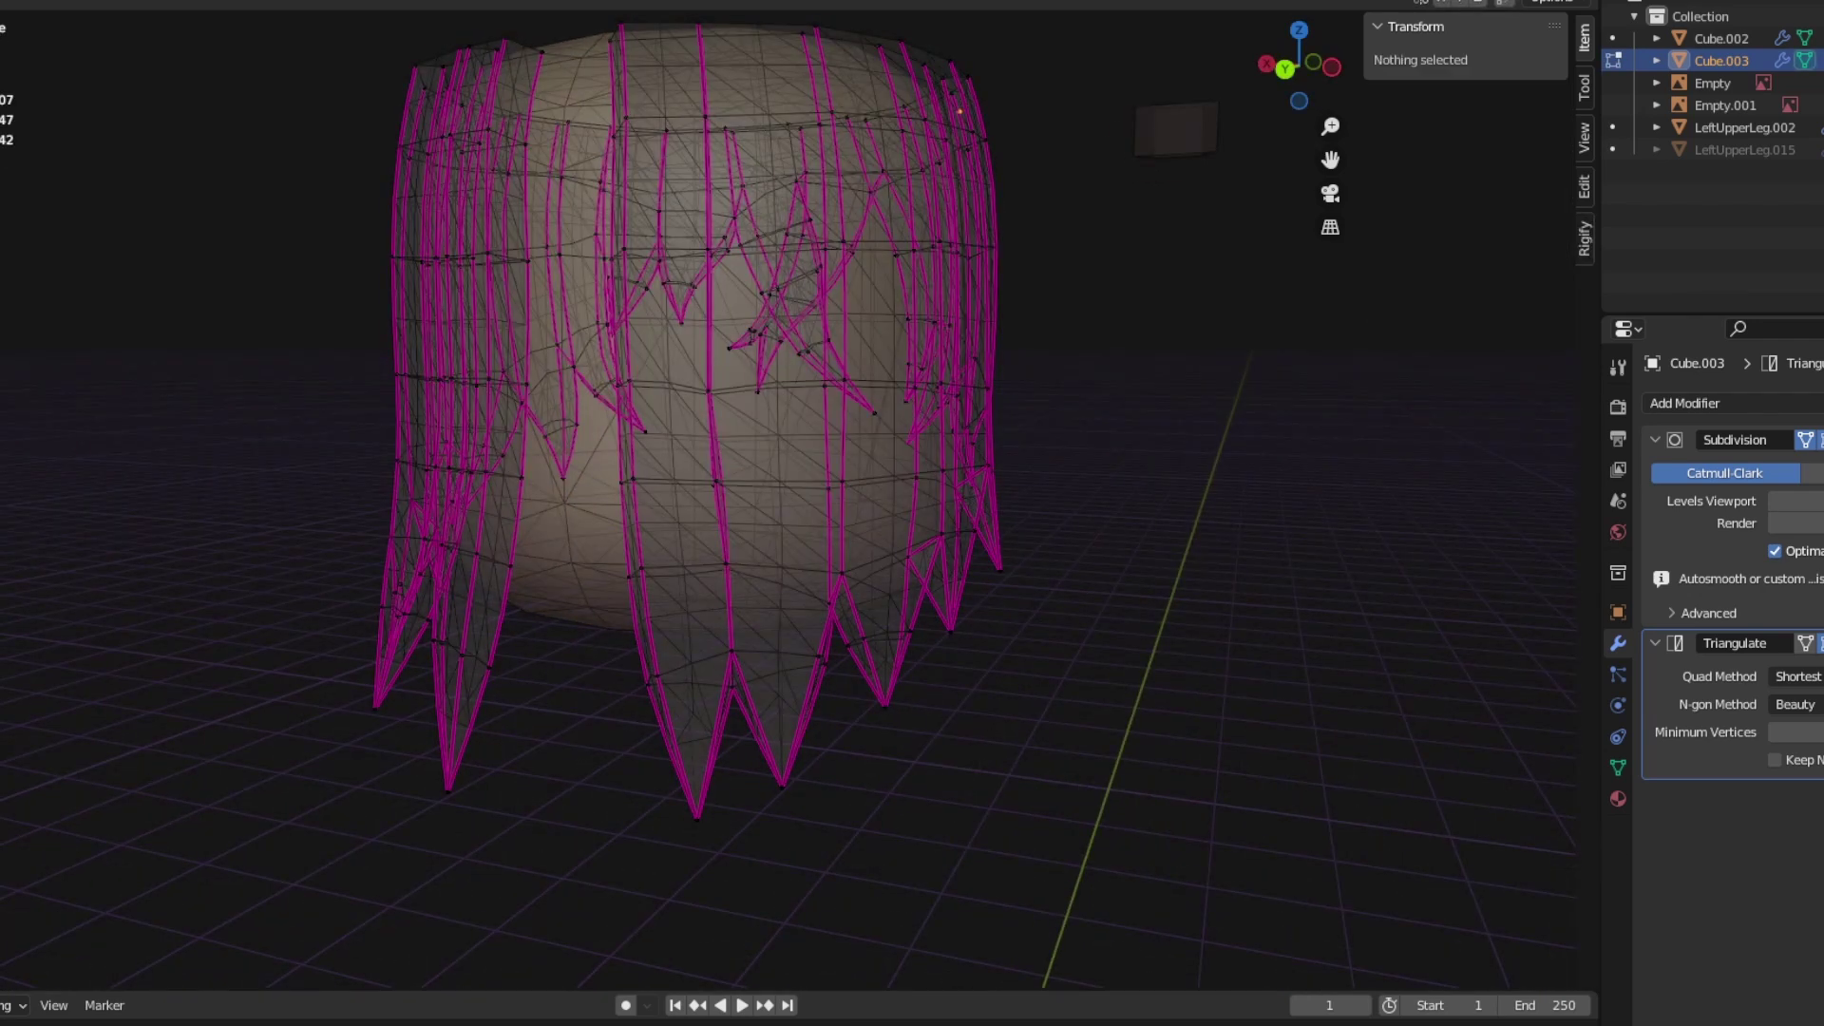
Step: Select the edge loop just above the tip of the merged back strand and slide it along the strand
key(alt+z)
click(699, 427)
drag(1299, 64, 1294, 76)
key(alt+z)
key(alt+a)
key(alt+z)
key(alt+z)
key(alt+a)
drag(652, 244, 753, 406)
key(alt+z)
drag(1298, 65, 1285, 80)
key(g)
key(g)
key(Return)
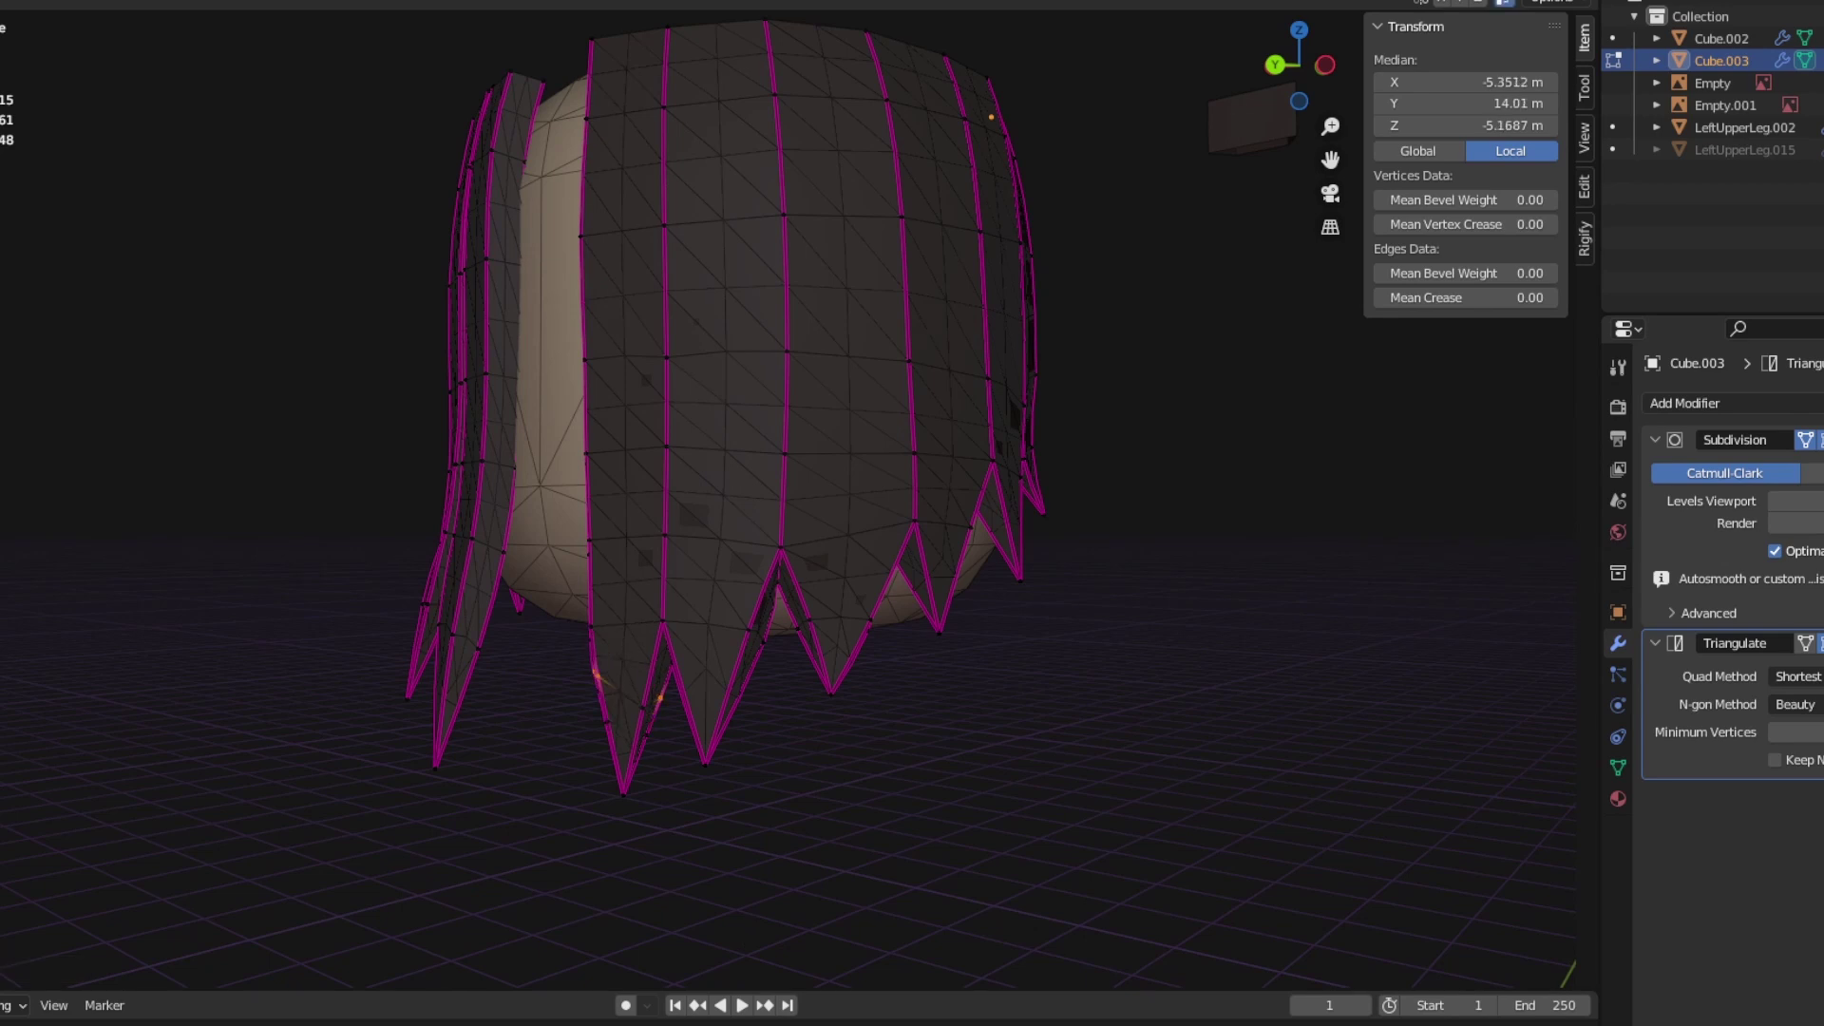
Step: Add an edge loop across the lower part of the strand on the opposite side of the back gap
middle_drag(760, 475, 798, 494)
click(700, 867)
click(724, 541)
key(Tab)
key(Tab)
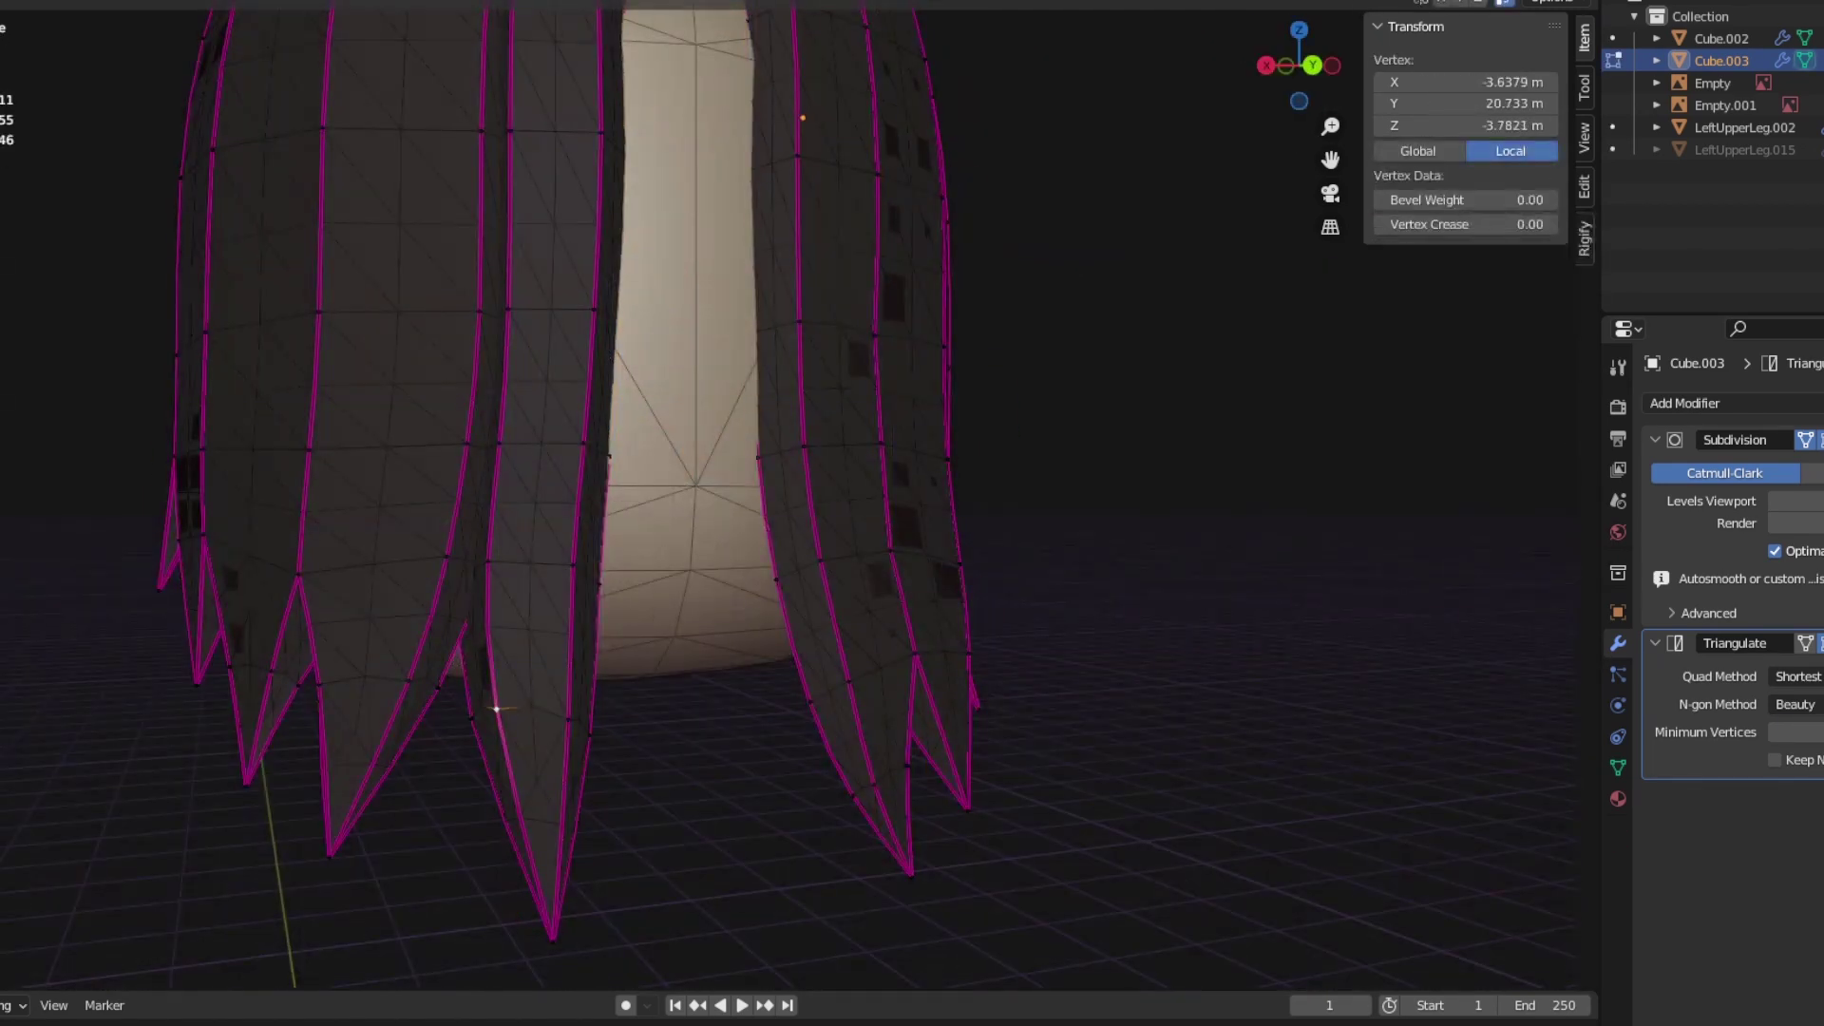
key(alt+a)
alt+click(513, 759)
alt+click(527, 629)
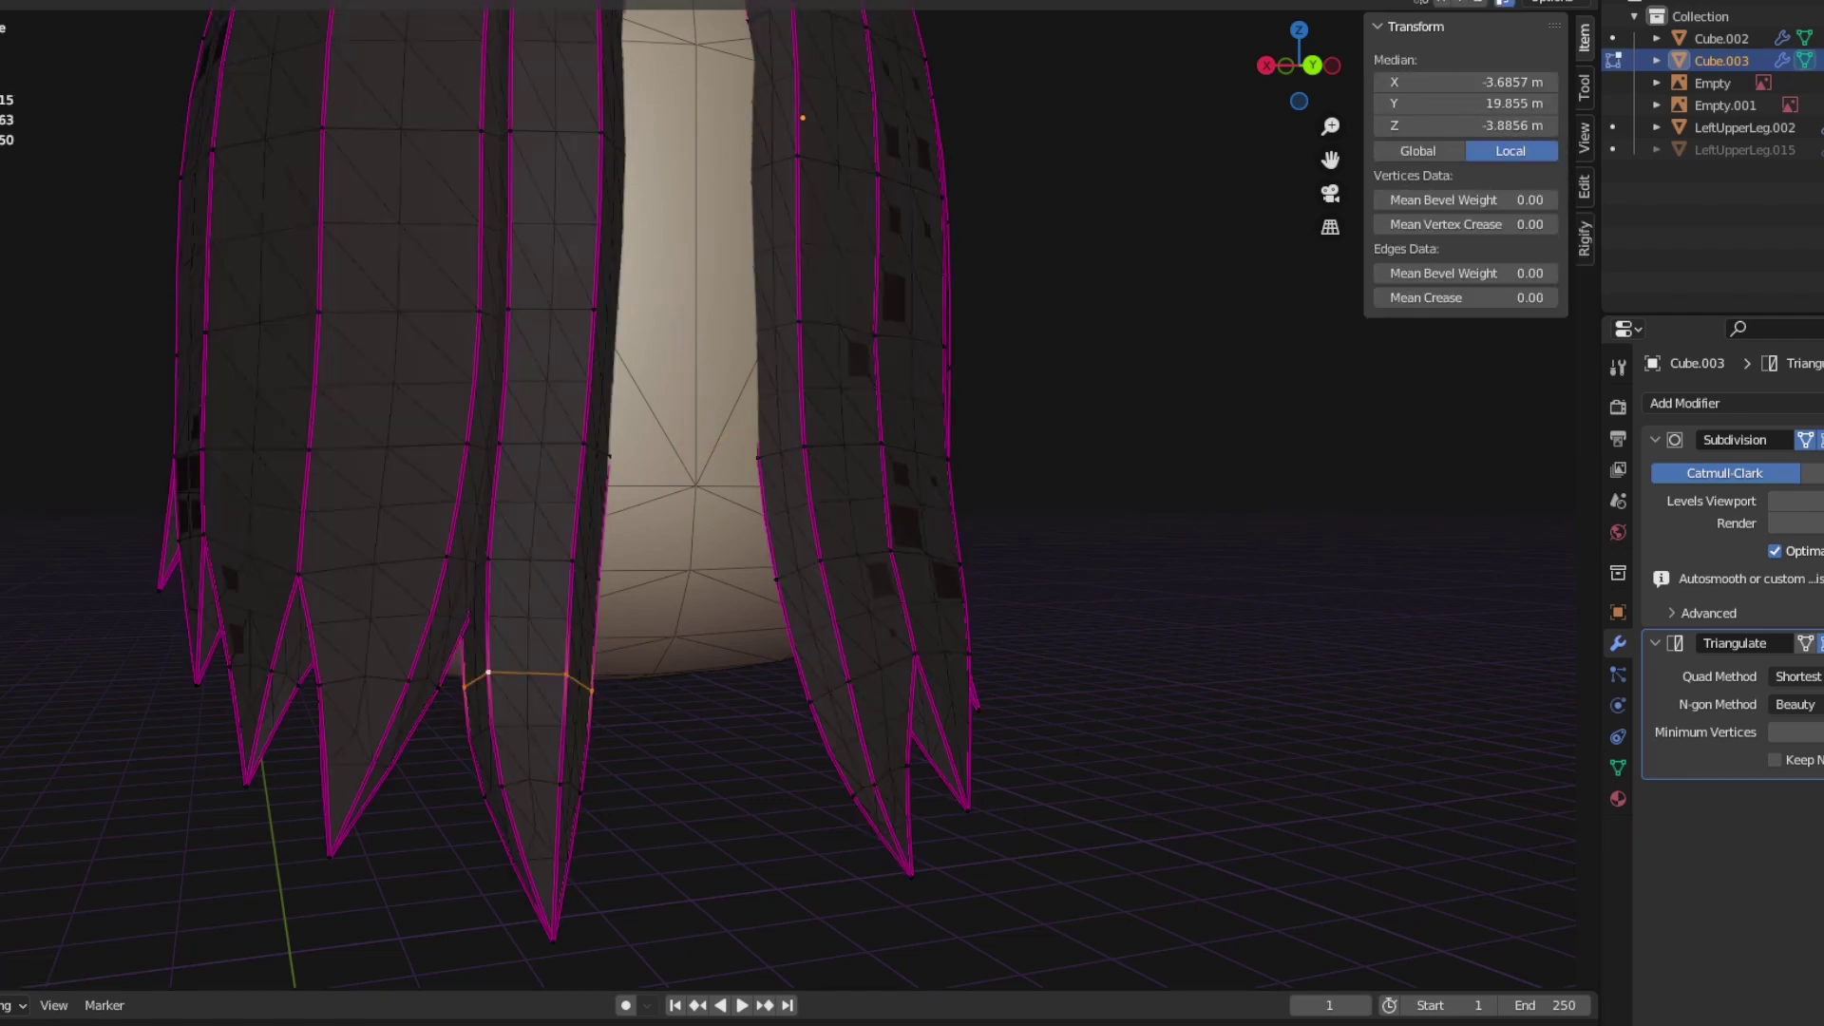
Step: Merge the facing vertices at the valley between the opposite back strand and its neighbour
key(alt+z)
key(alt+z)
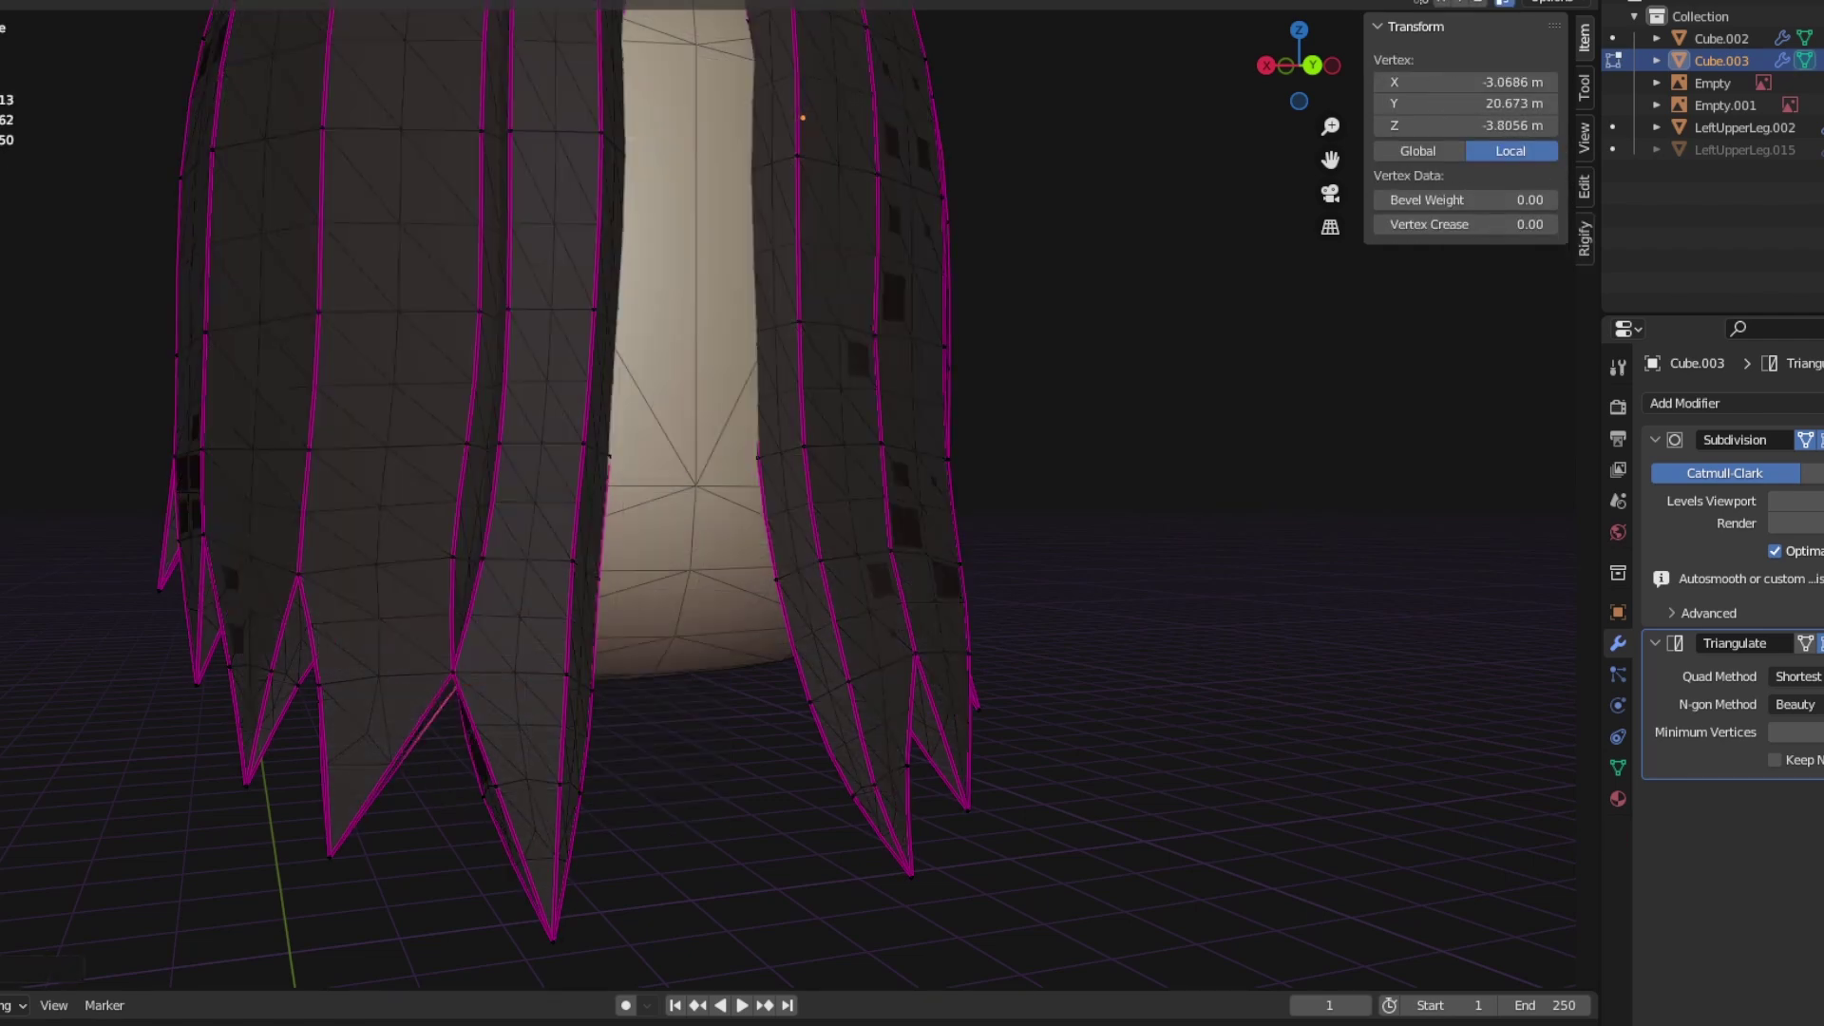
drag(1298, 65, 1320, 71)
click(474, 673)
key(alt+a)
key(Tab)
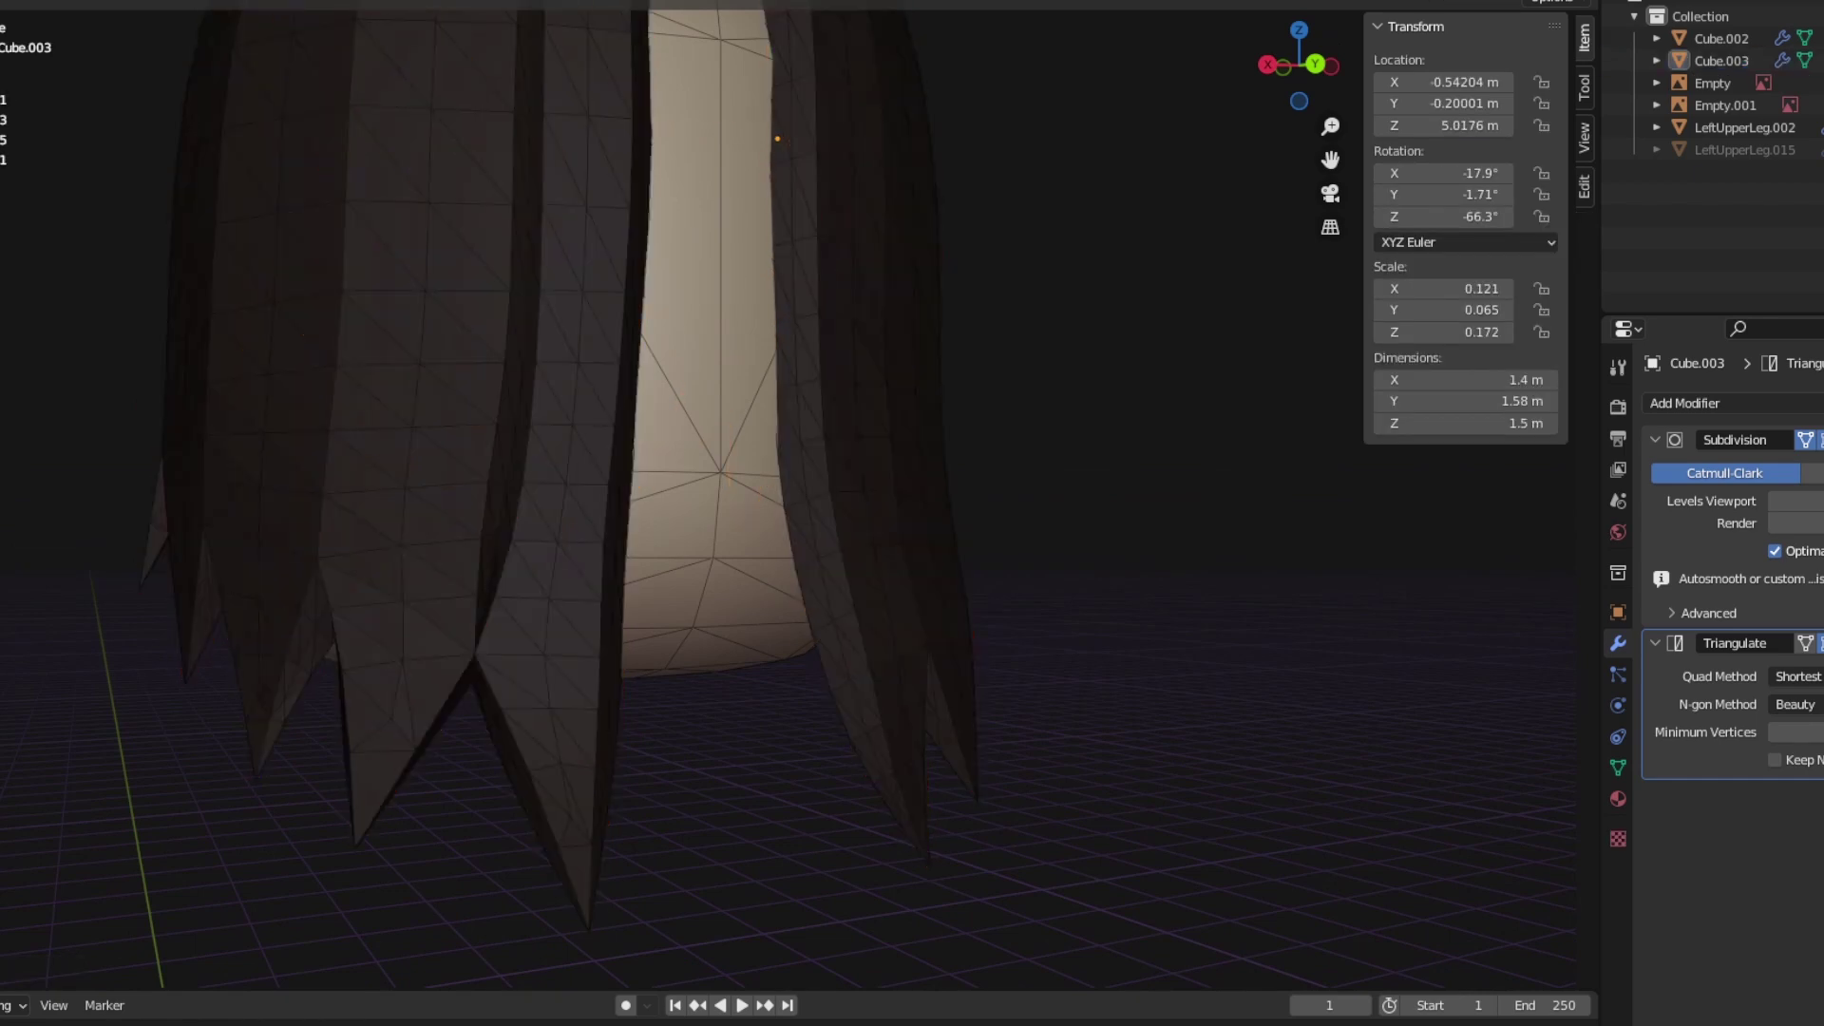
key(Tab)
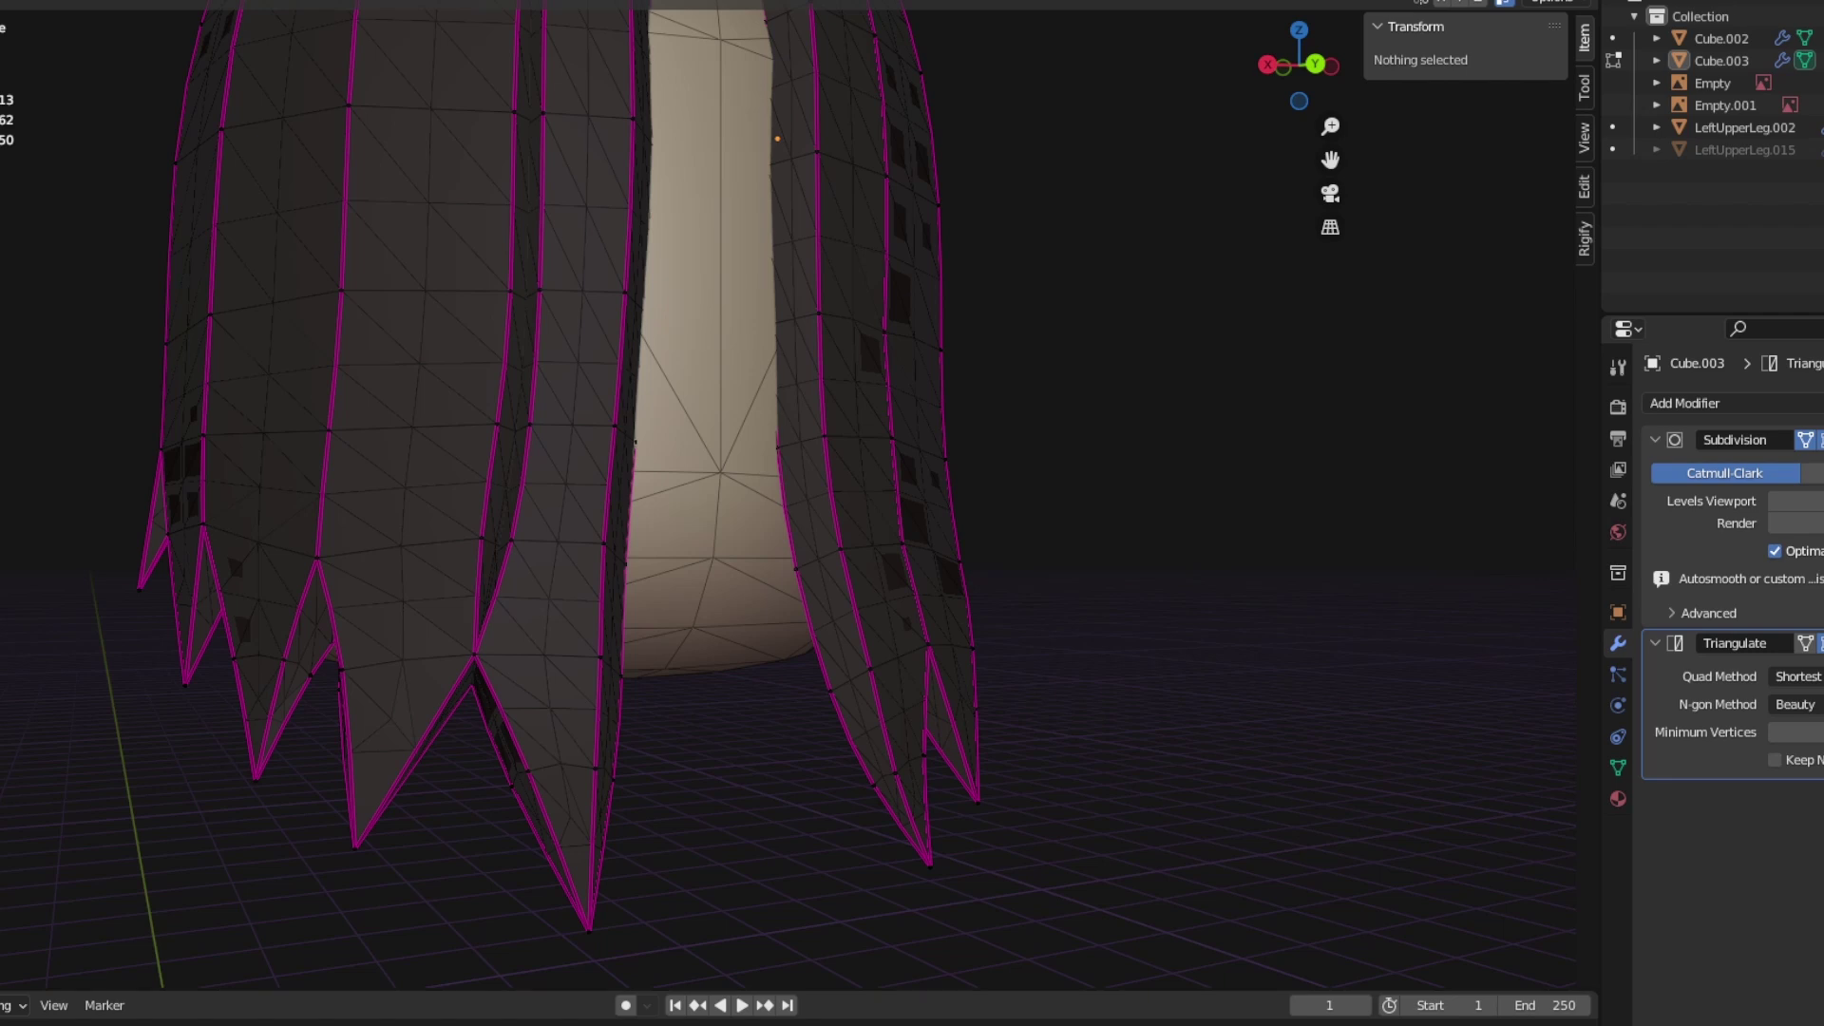
Step: Merge the remaining facing vertex pairs along the opposite back seam, from above the valley up to the top edge
key(alt+z)
click(506, 579)
key(m)
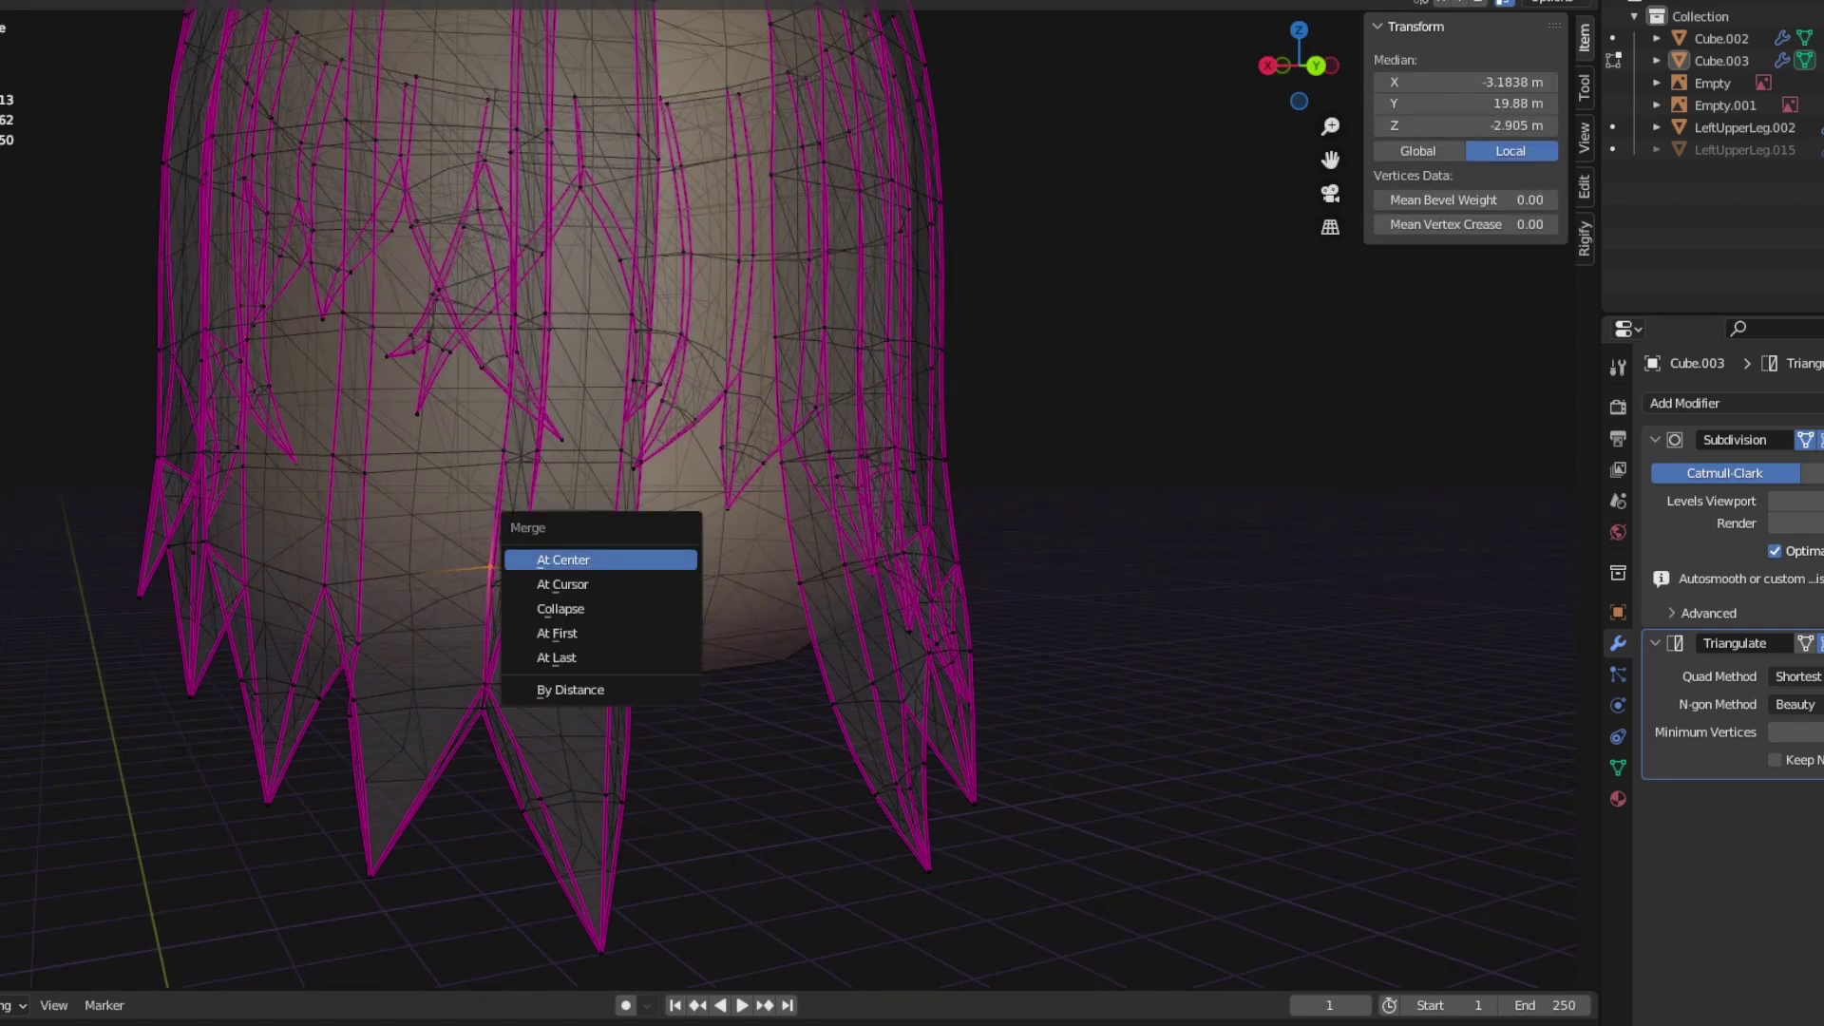
key(Escape)
mouse_move(1300, 65)
mouse_down()
mouse_move(1273, 75)
mouse_move(1307, 72)
mouse_up()
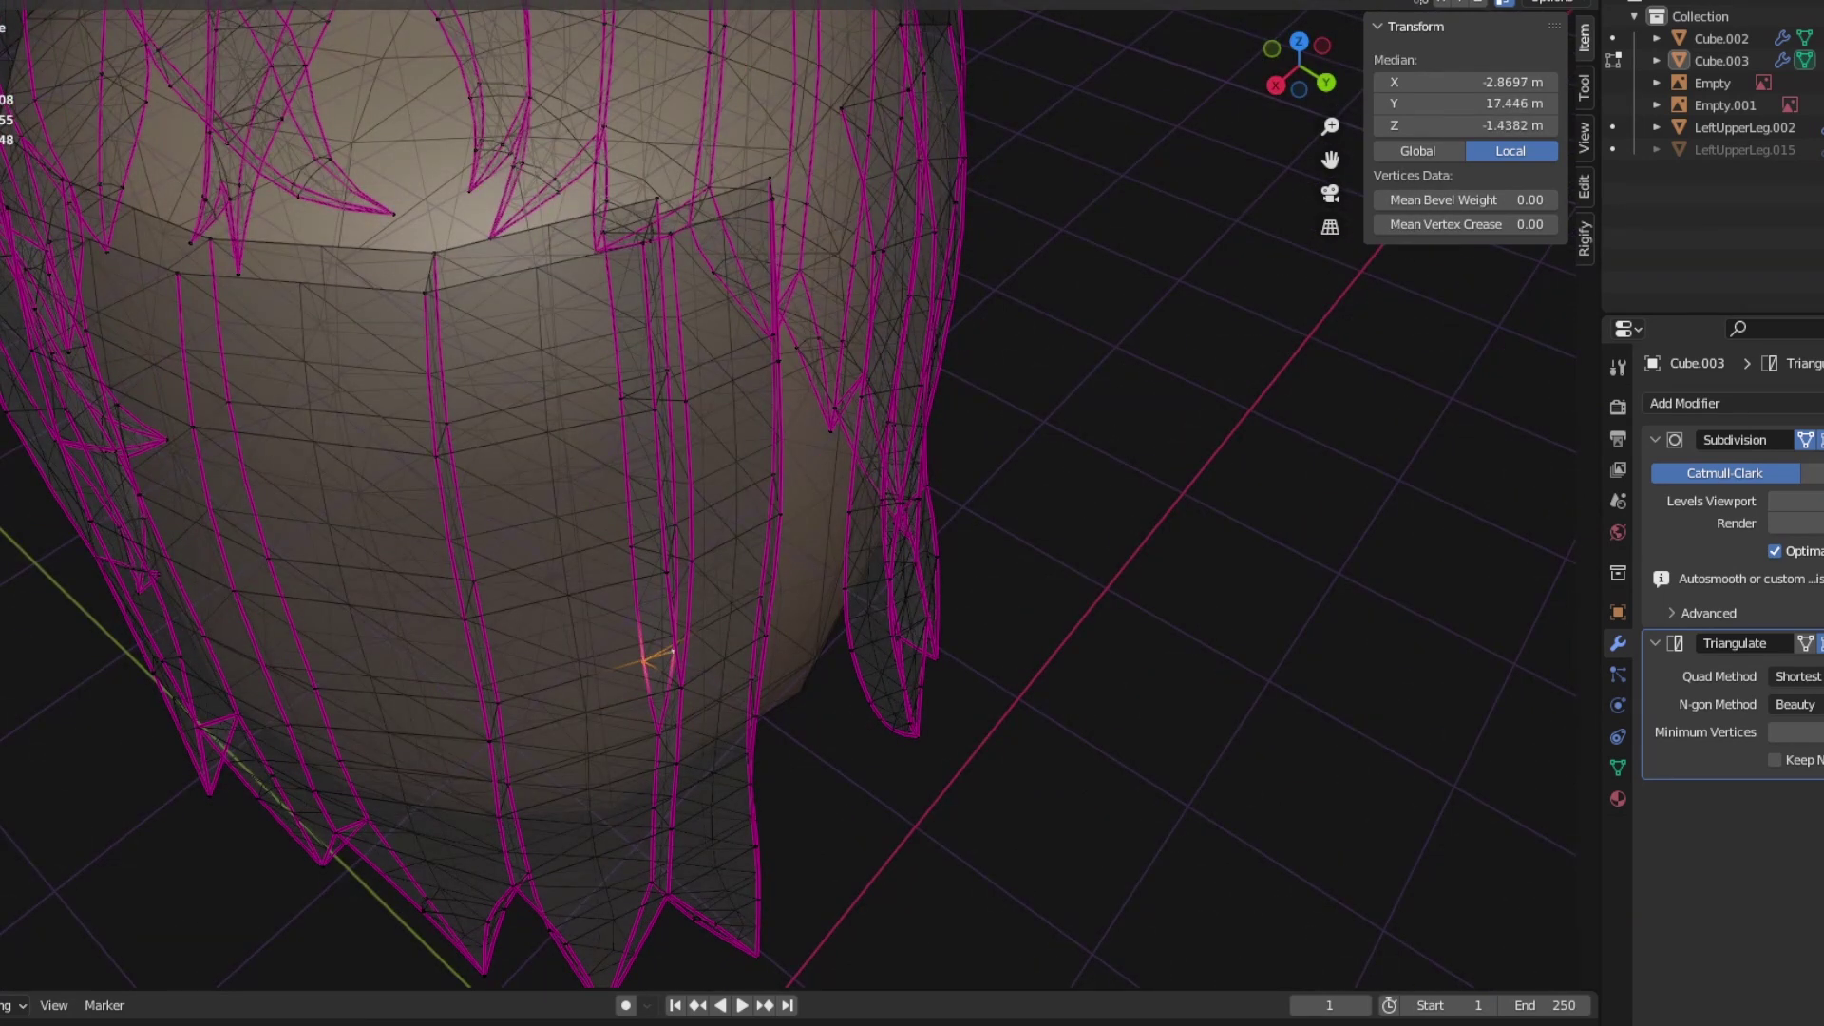
click(635, 545)
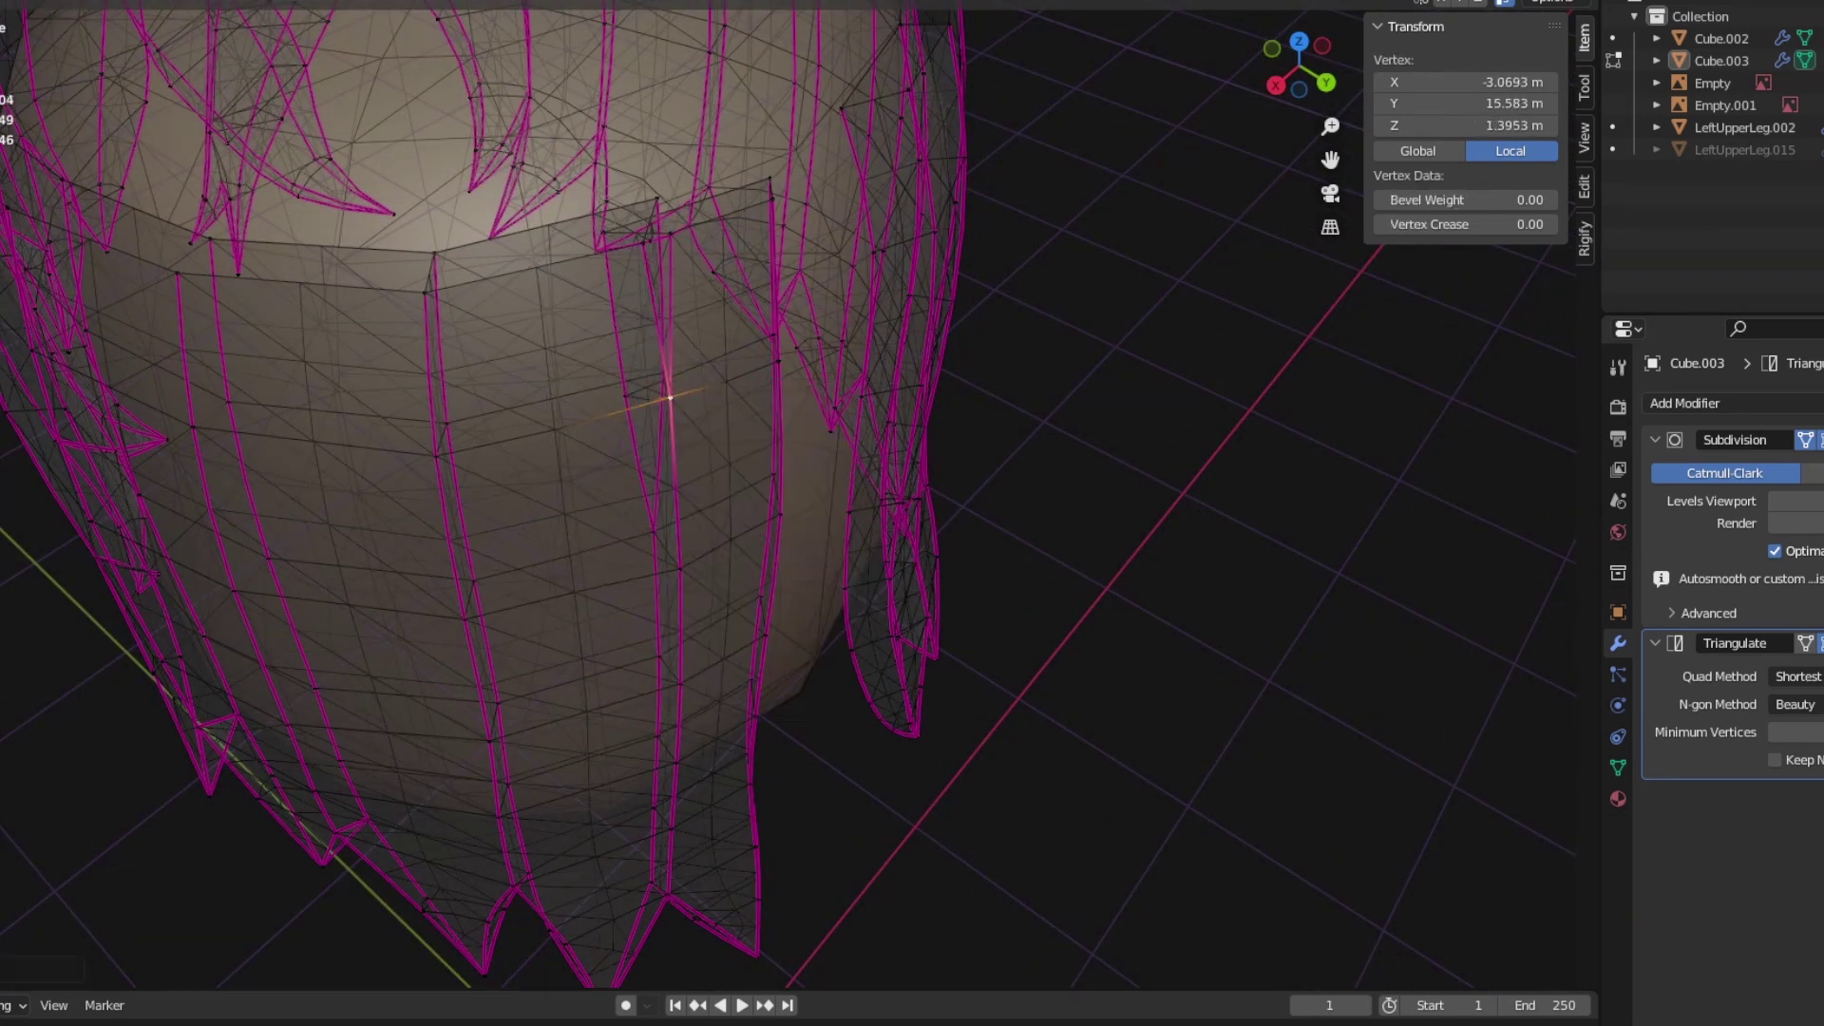
key(m)
click(741, 392)
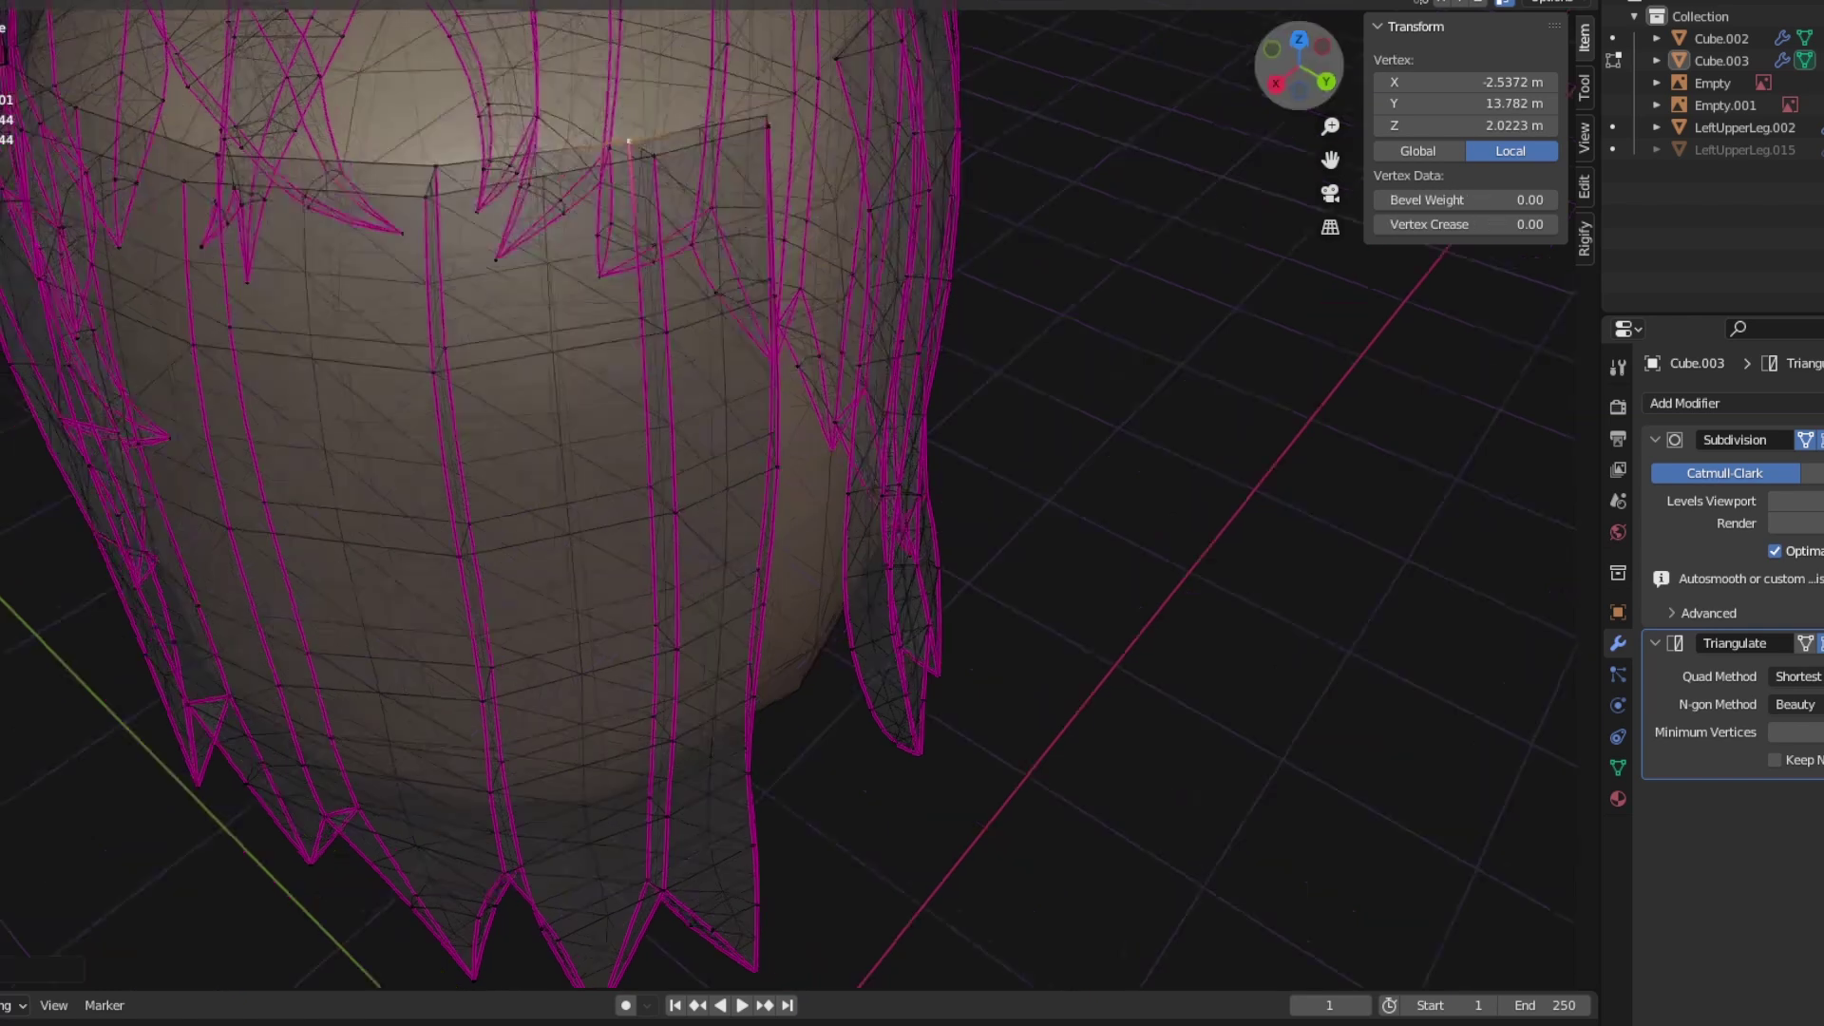
Step: Delete the hidden inner faces running down the merged back seam
key(x)
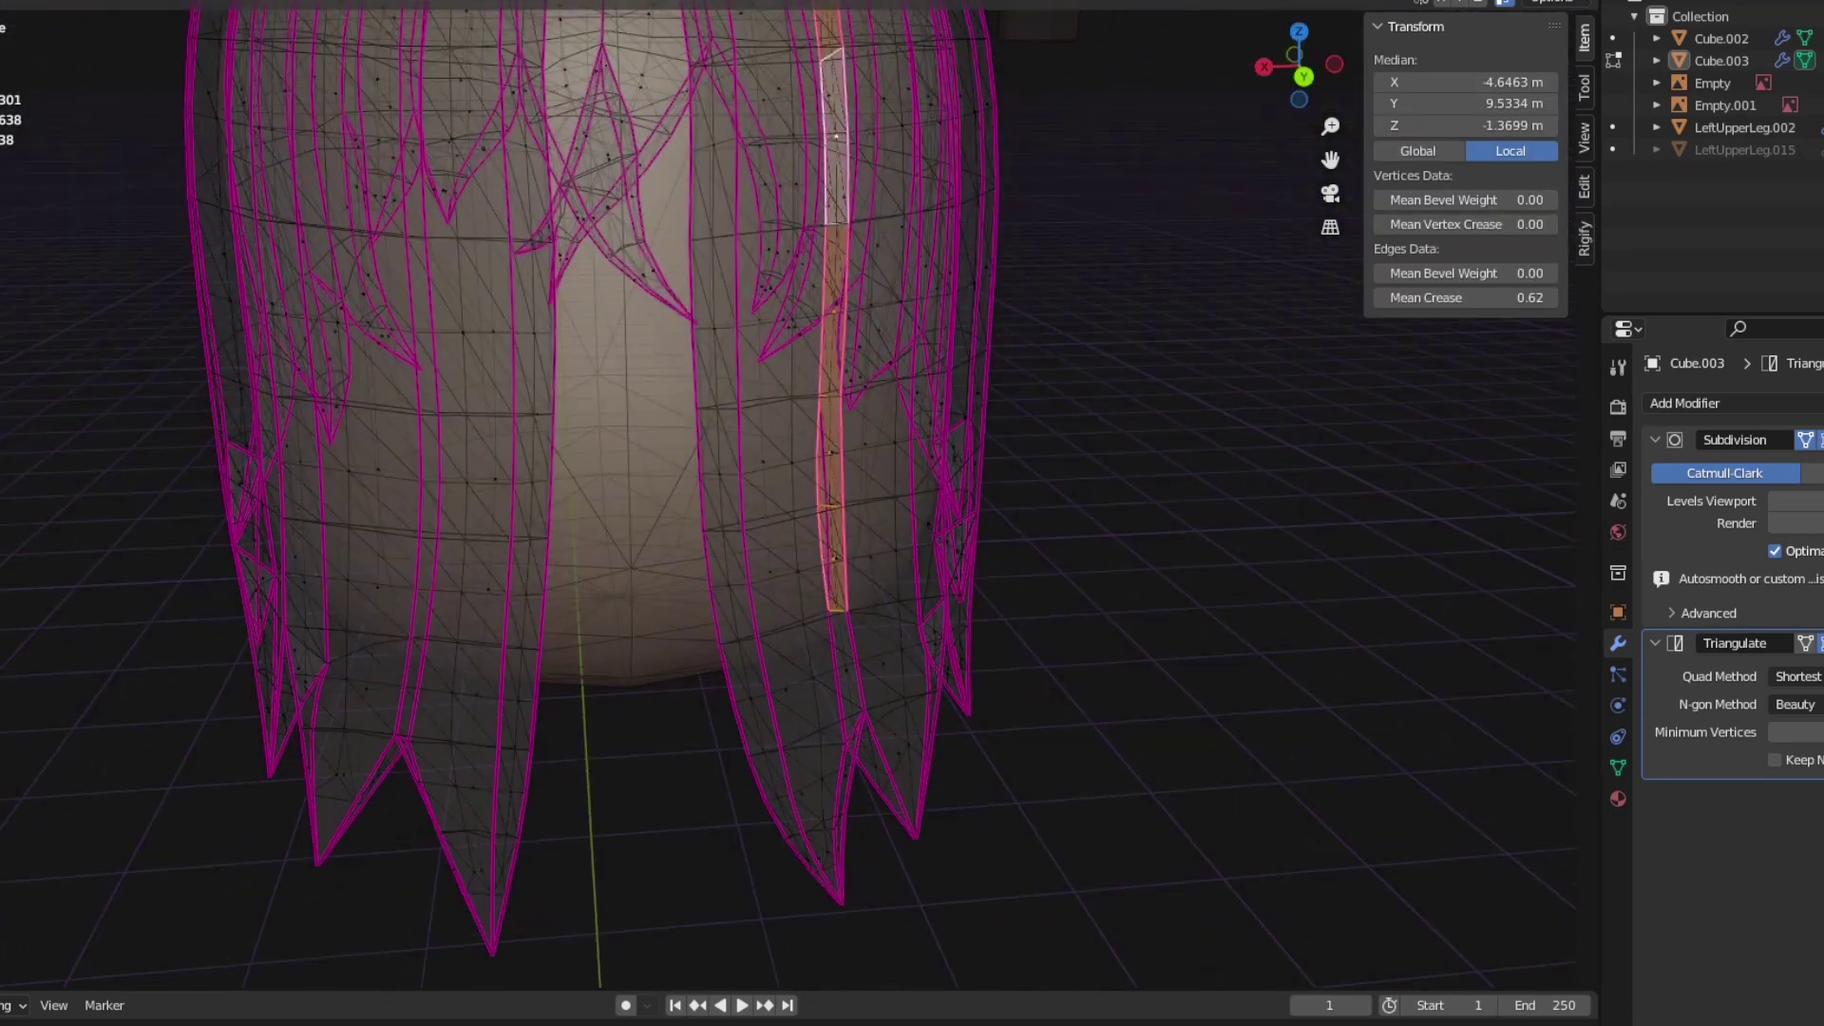
key(x)
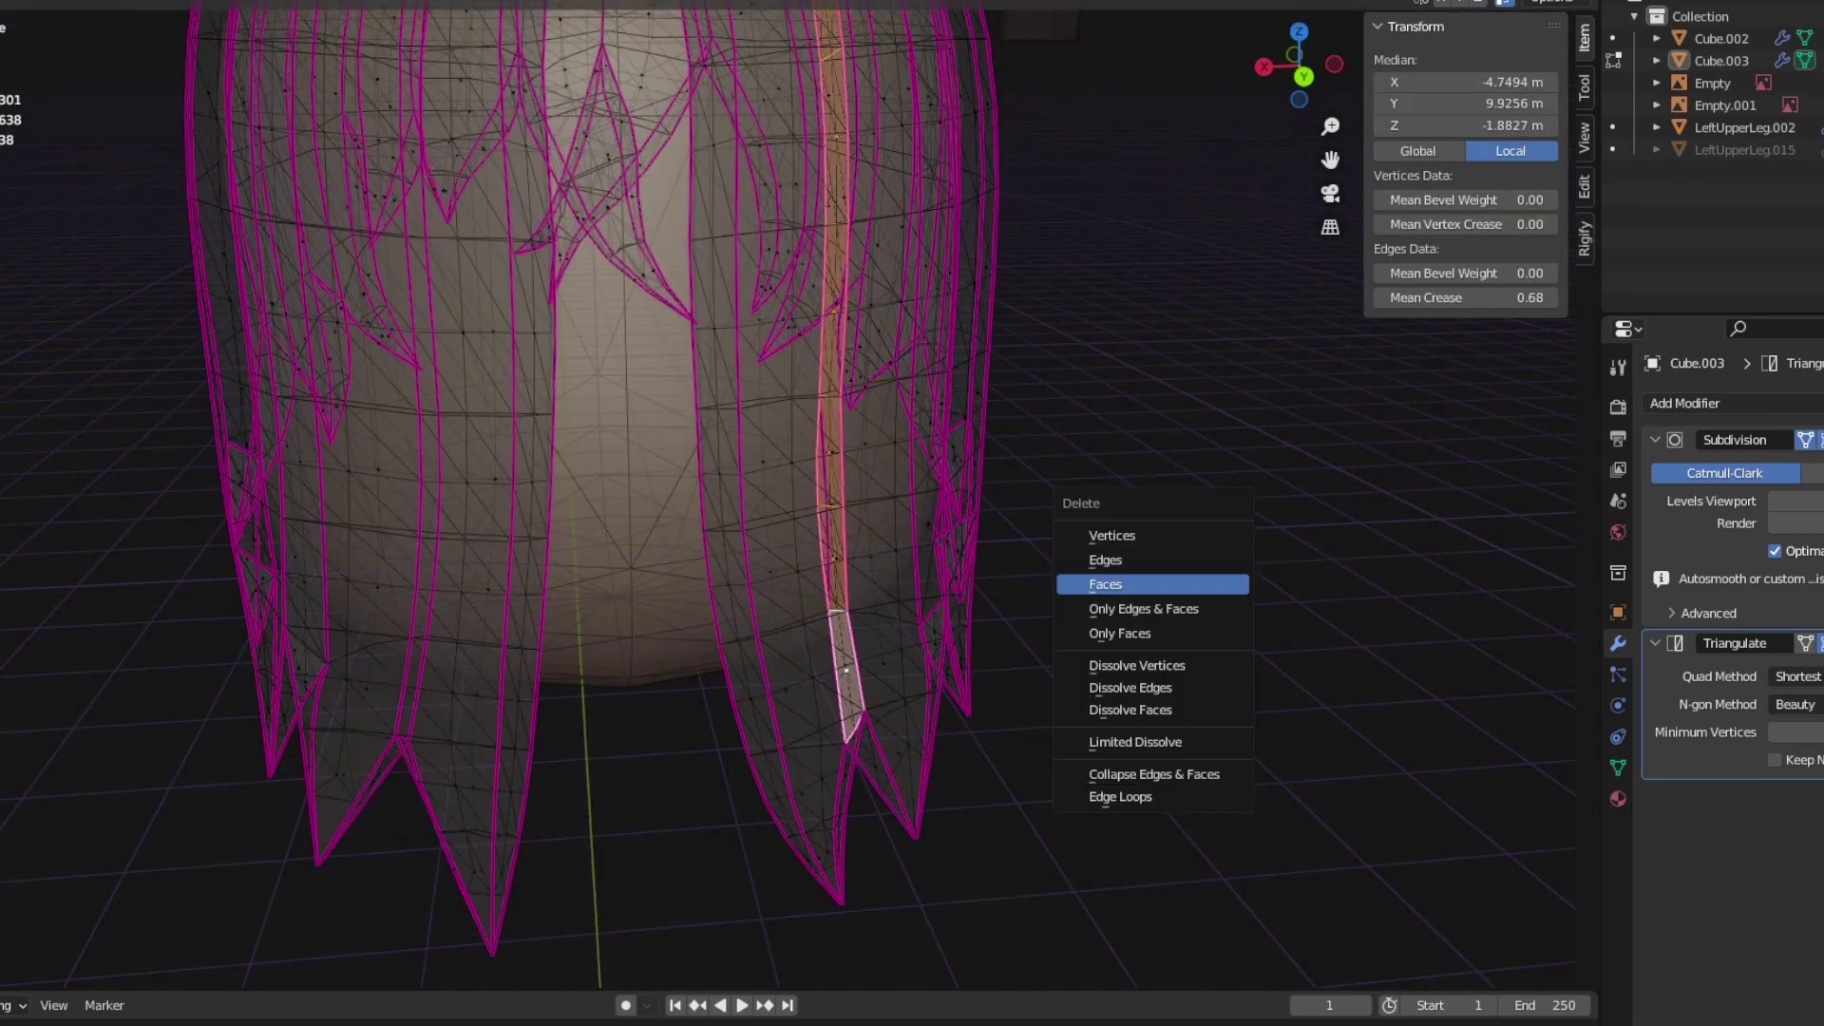
key(Return)
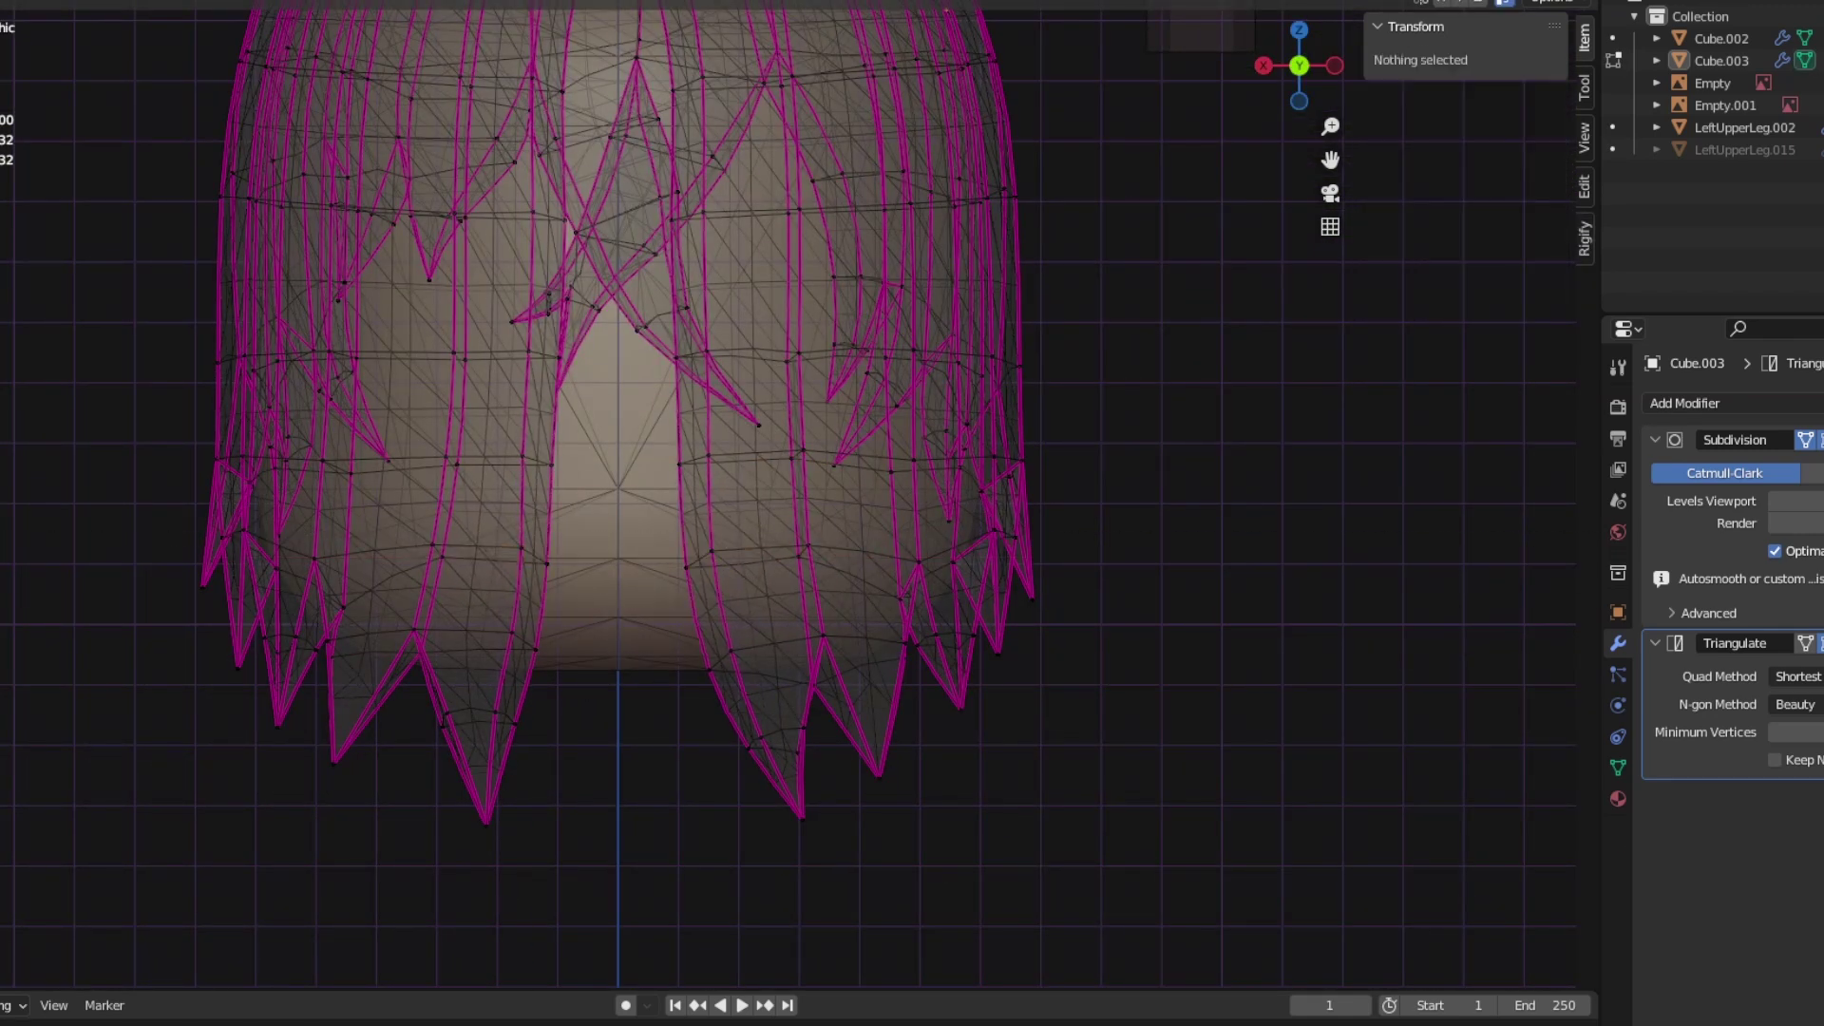
key(alt+z)
middle_drag(847, 493, 912, 456)
scroll(679, 409, up, 2)
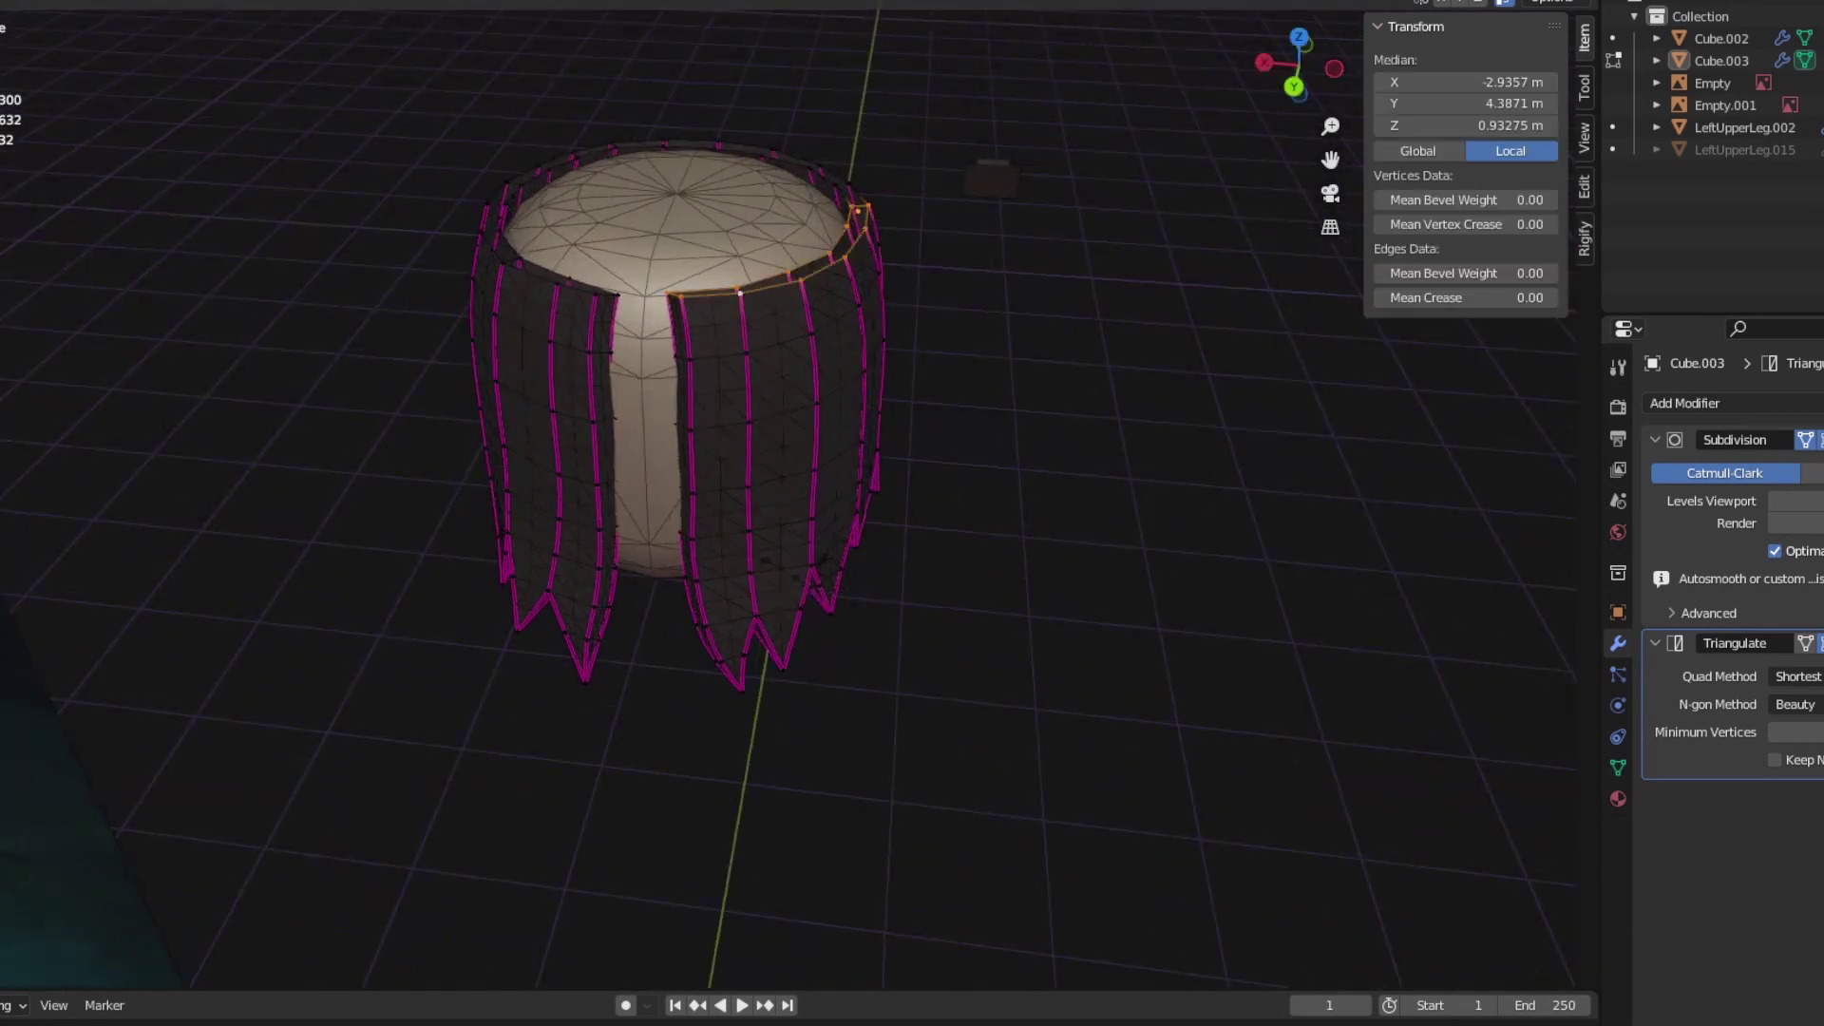
Step: Delete the leftover faces around the open upper rim of the hair mesh
middle_drag(788, 494, 926, 314)
key(alt+a)
scroll(788, 494, up, 5)
scroll(816, 474, down, 5)
alt+click(885, 409)
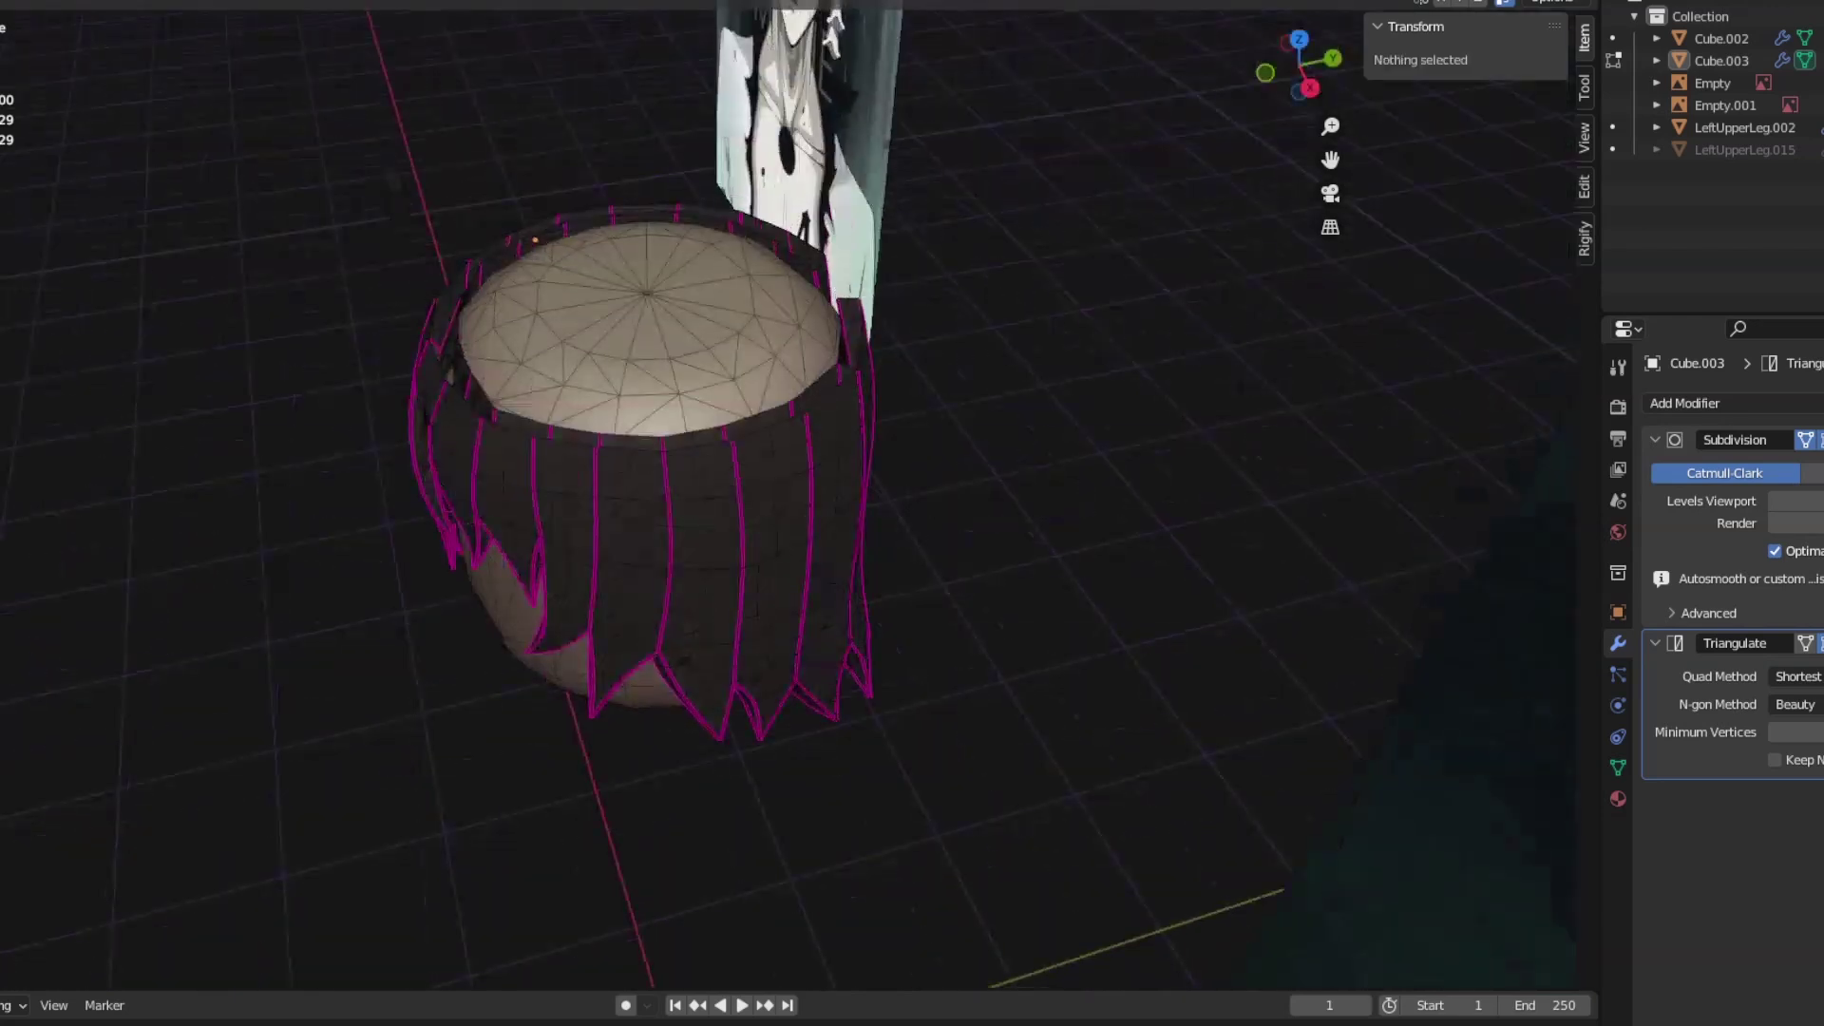
click(948, 447)
middle_drag(948, 447, 1092, 406)
click(945, 409)
key(x)
click(951, 415)
Step: Compare the hair's overall shape from the side and front with the character reference images
key(Tab)
key(Tab)
key(KP_1)
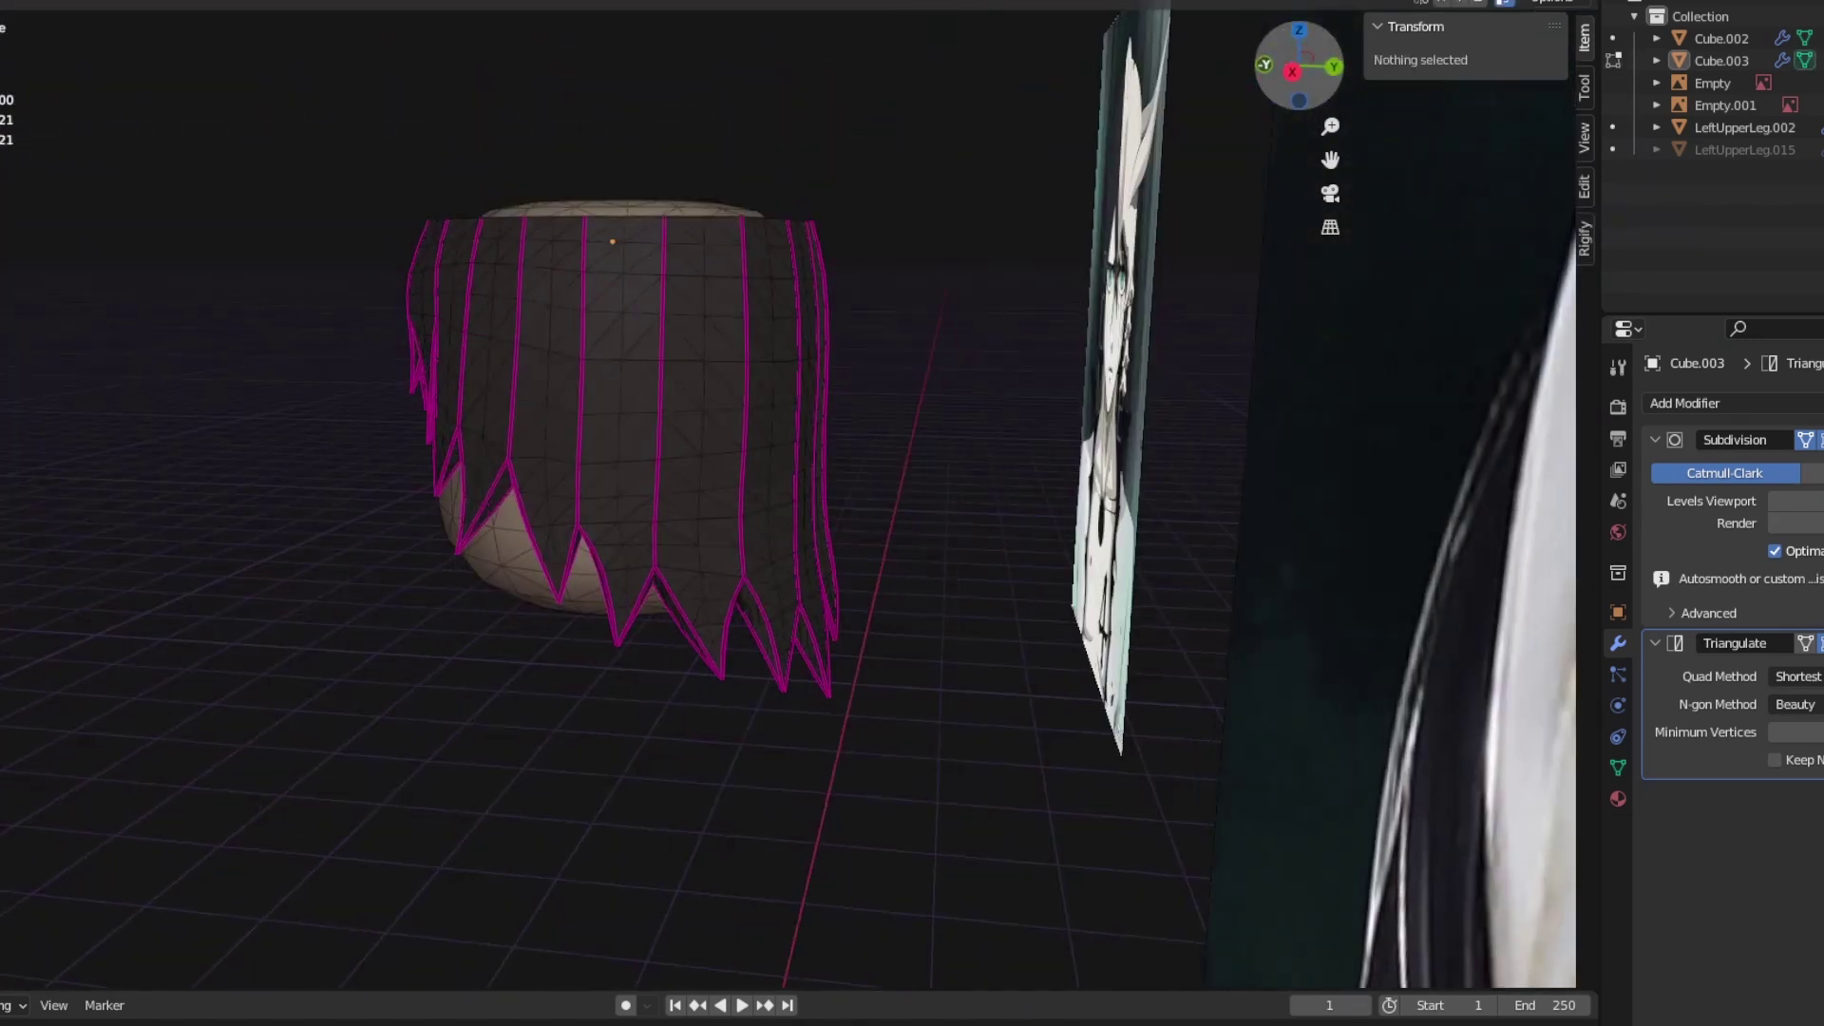
key(Tab)
click(1725, 104)
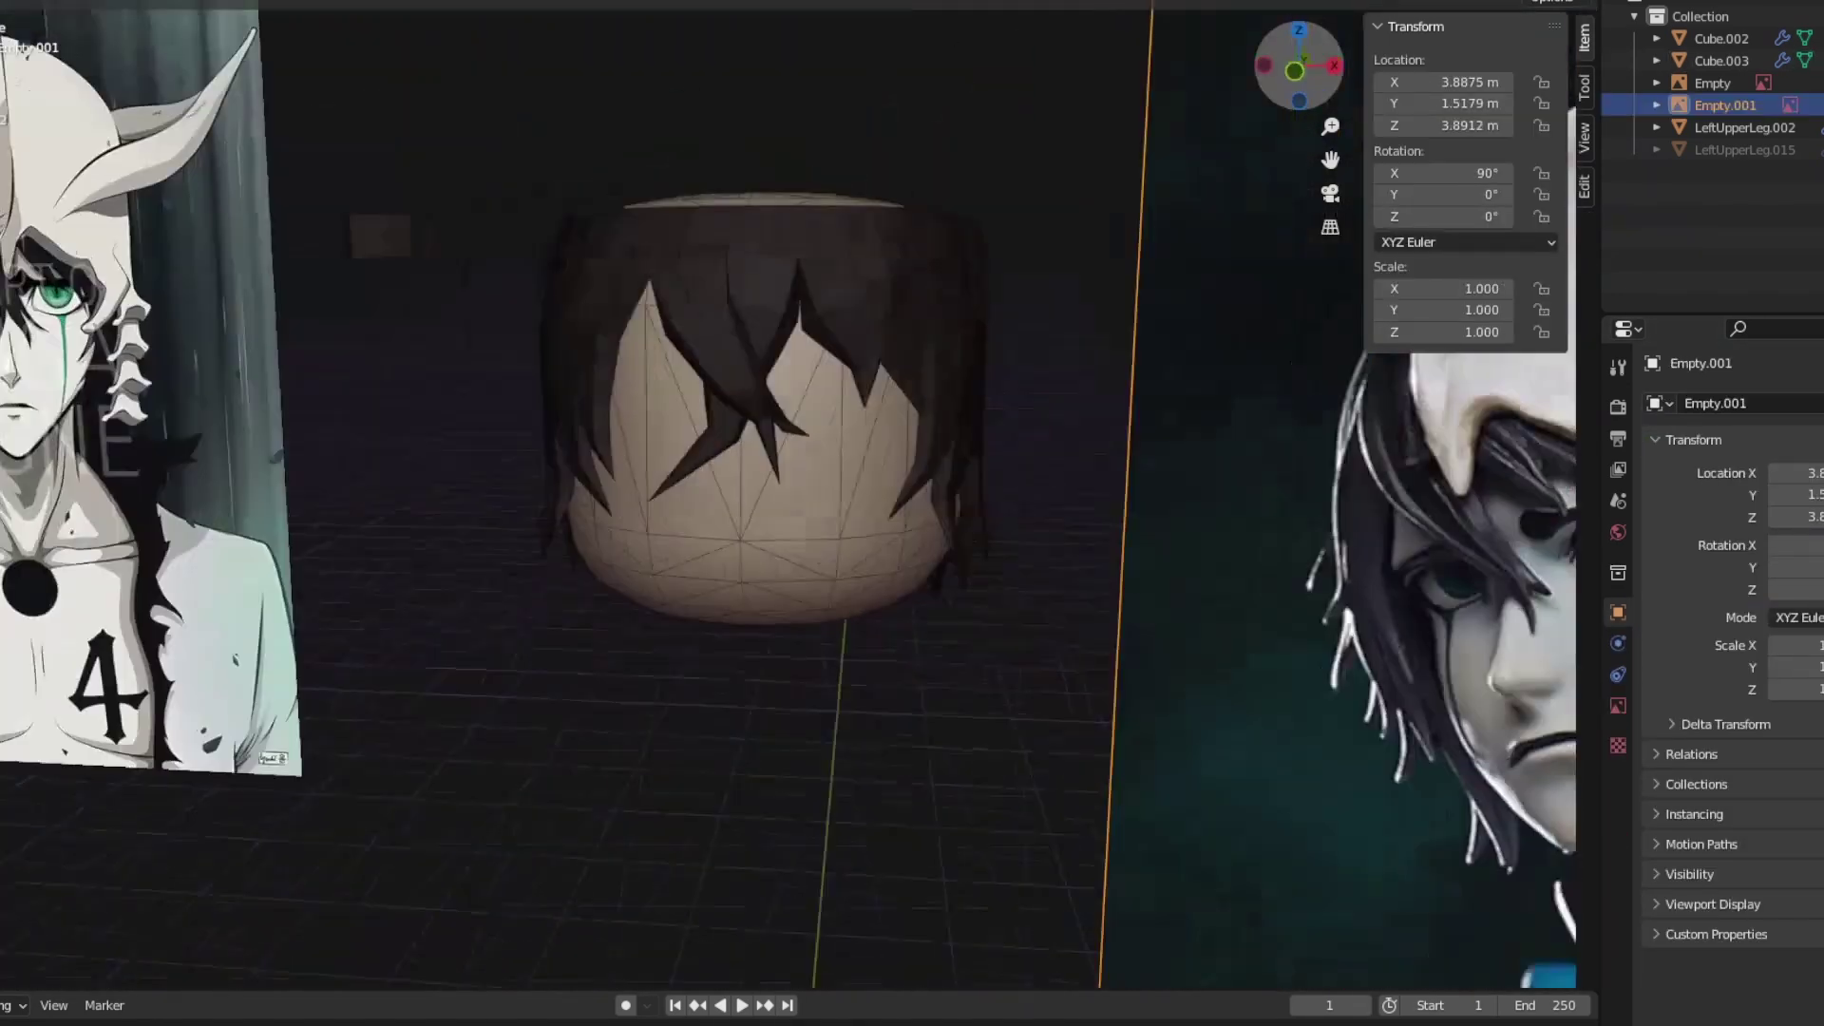
mouse_move(1277, 76)
mouse_down()
mouse_move(1311, 93)
mouse_move(1311, 67)
mouse_up()
scroll(1299, 95, up, 3)
click(577, 327)
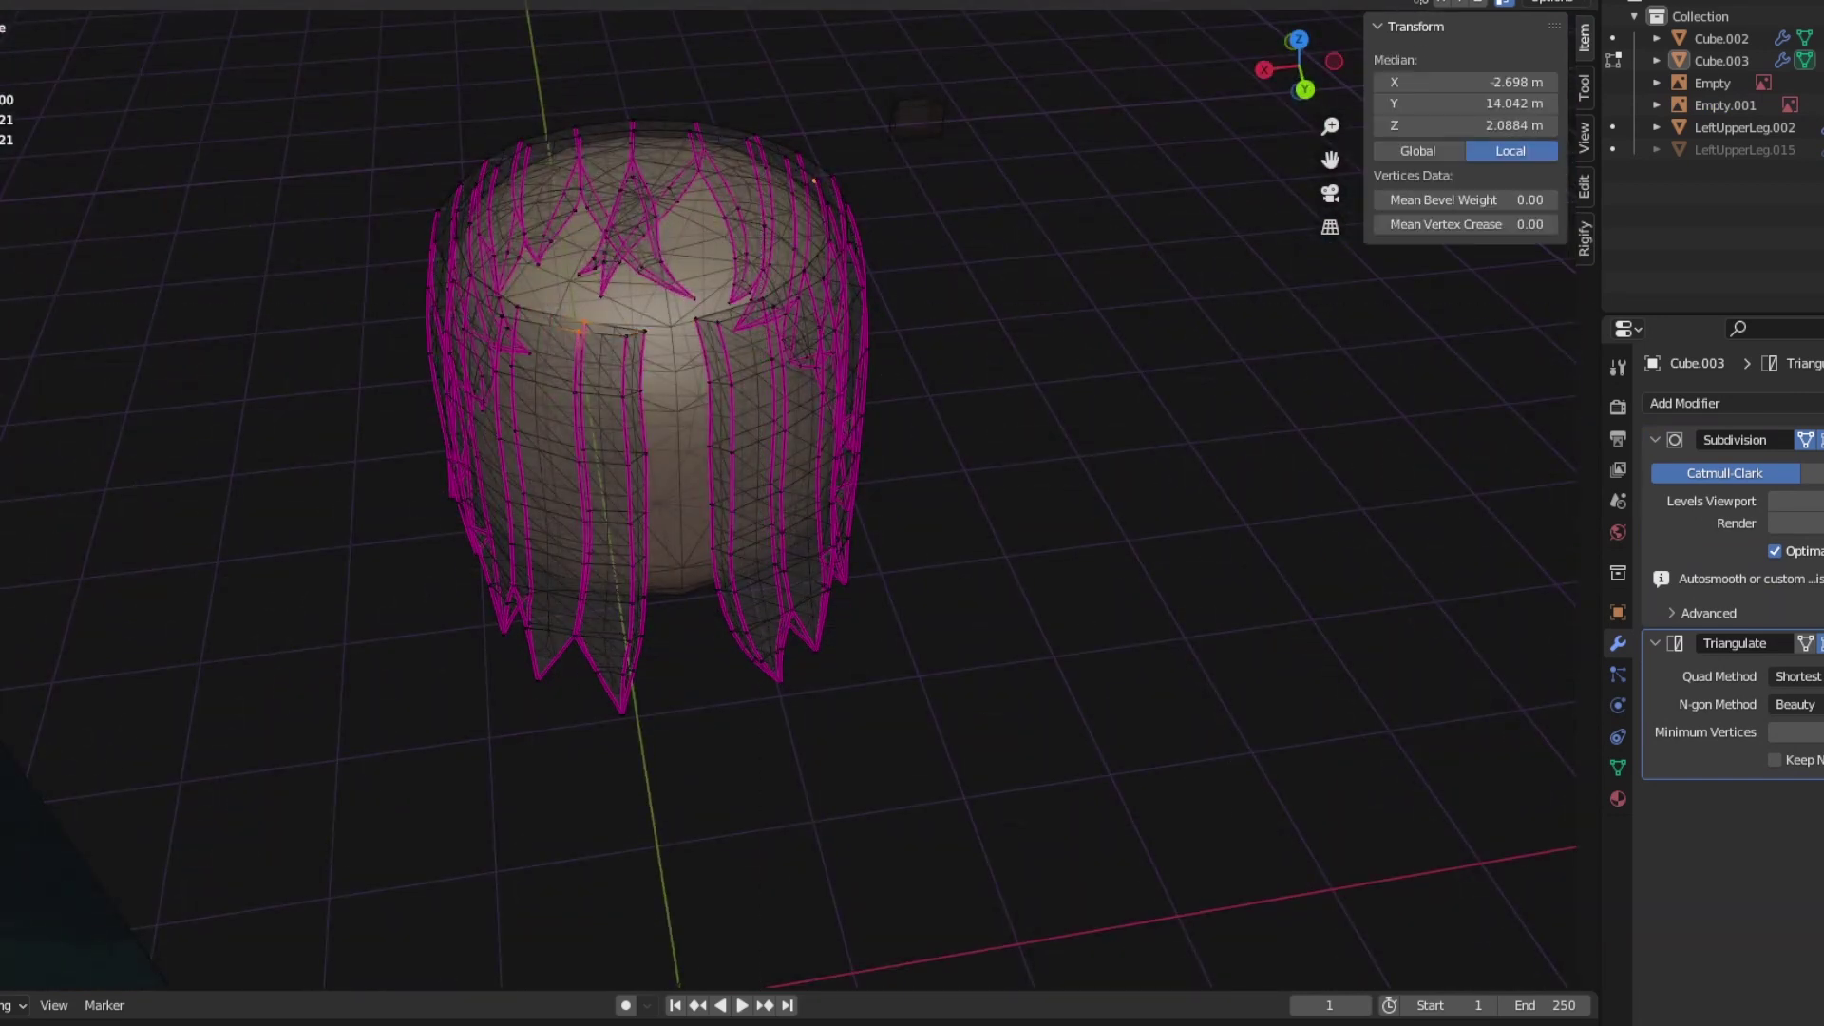
key(alt+z)
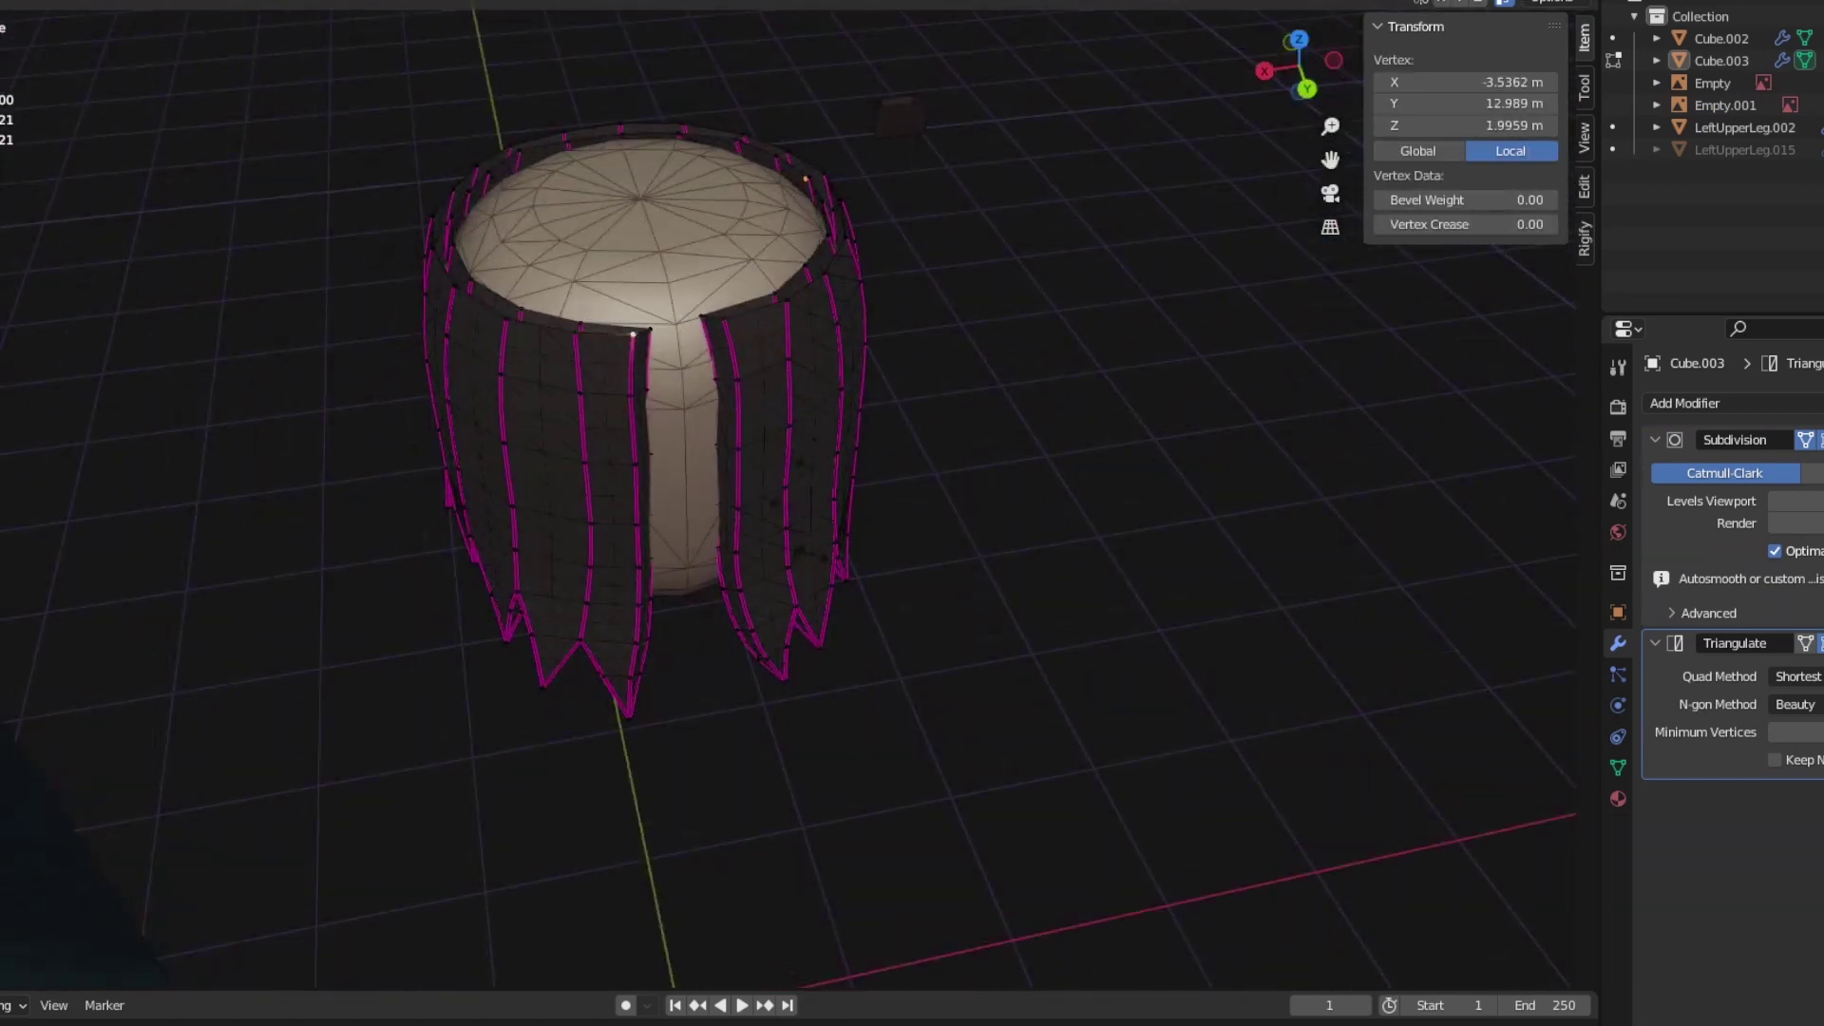
key(alt+z)
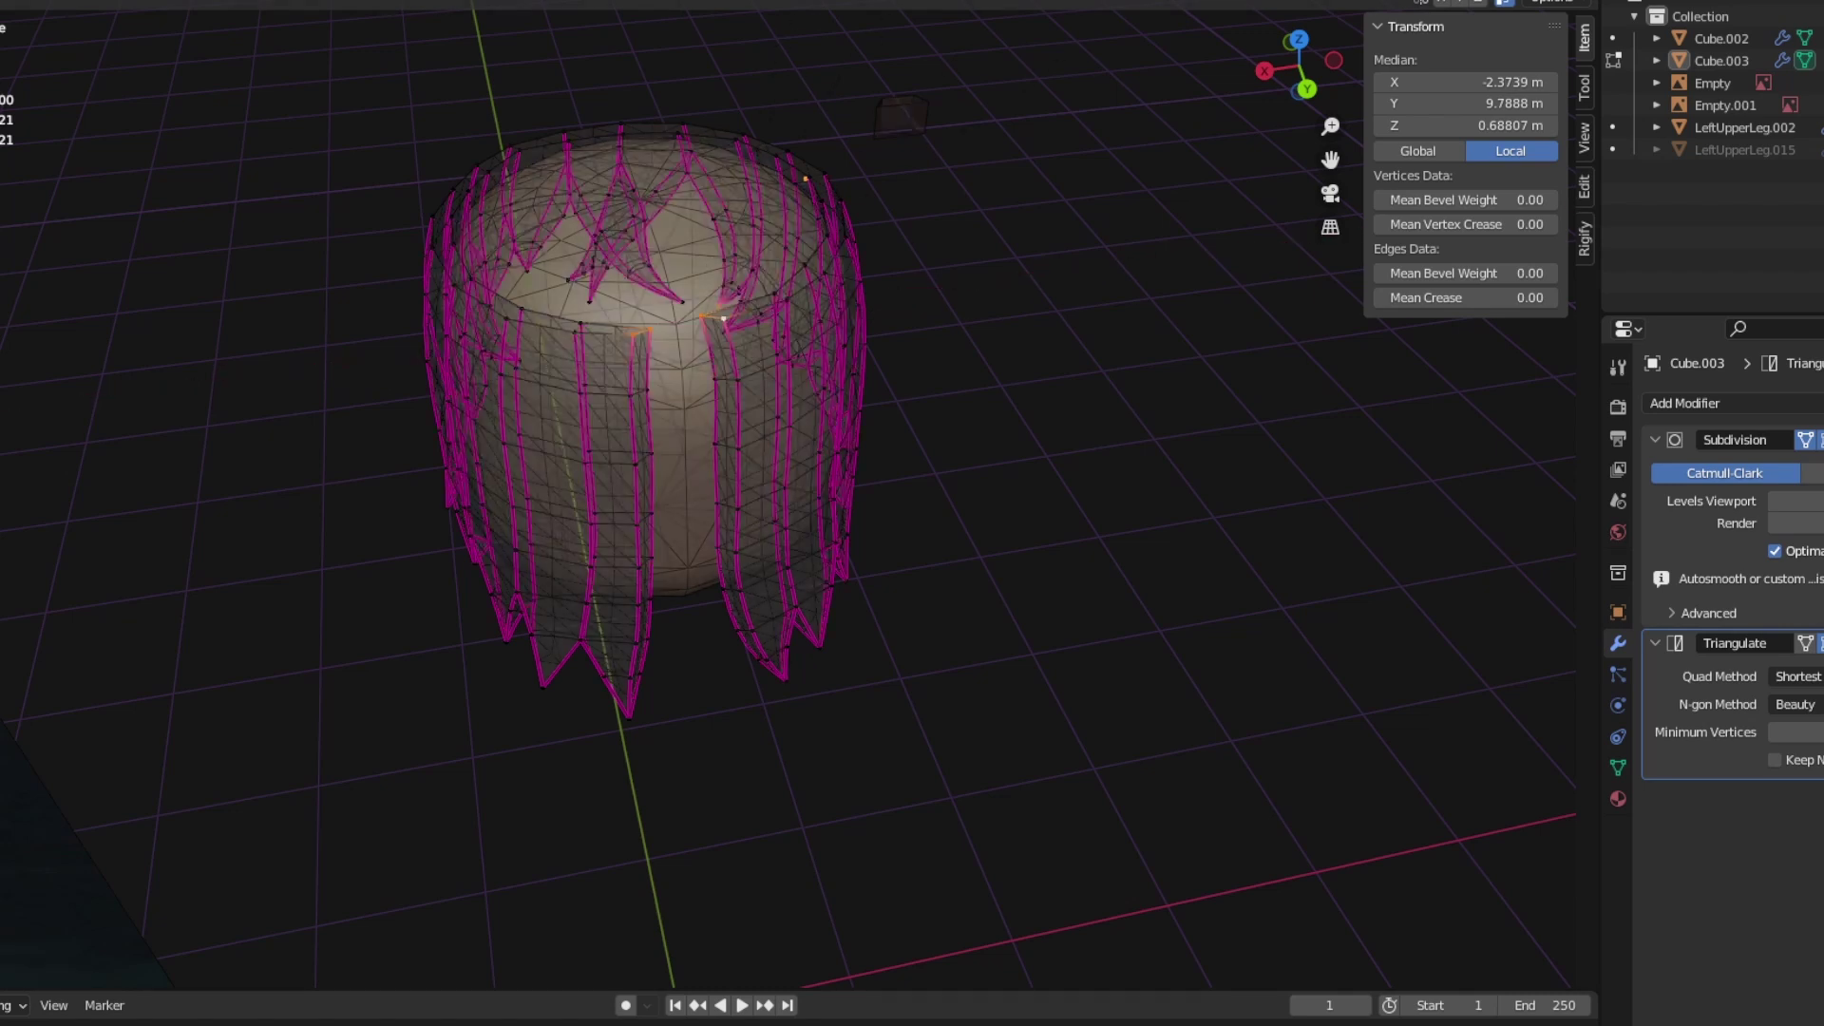
key(alt+z)
key(g)
key(x)
key(Escape)
middle_drag(855, 475, 854, 399)
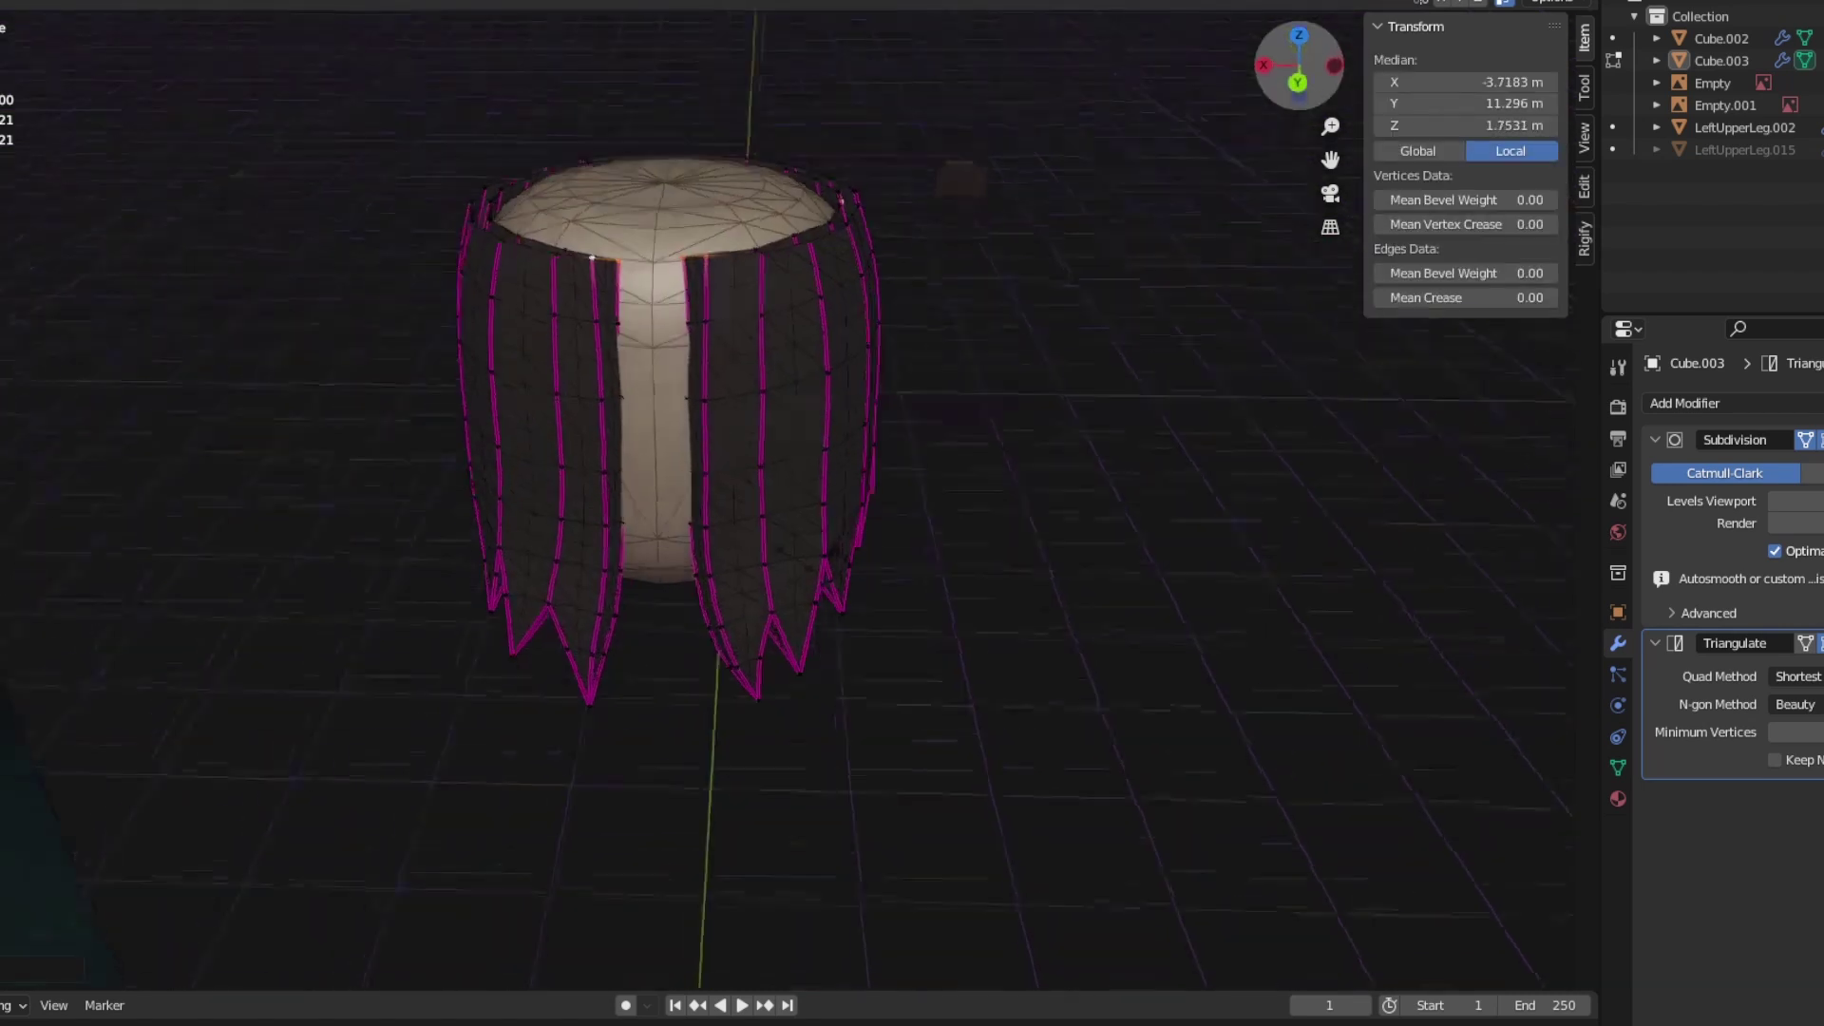
alt+click(760, 248)
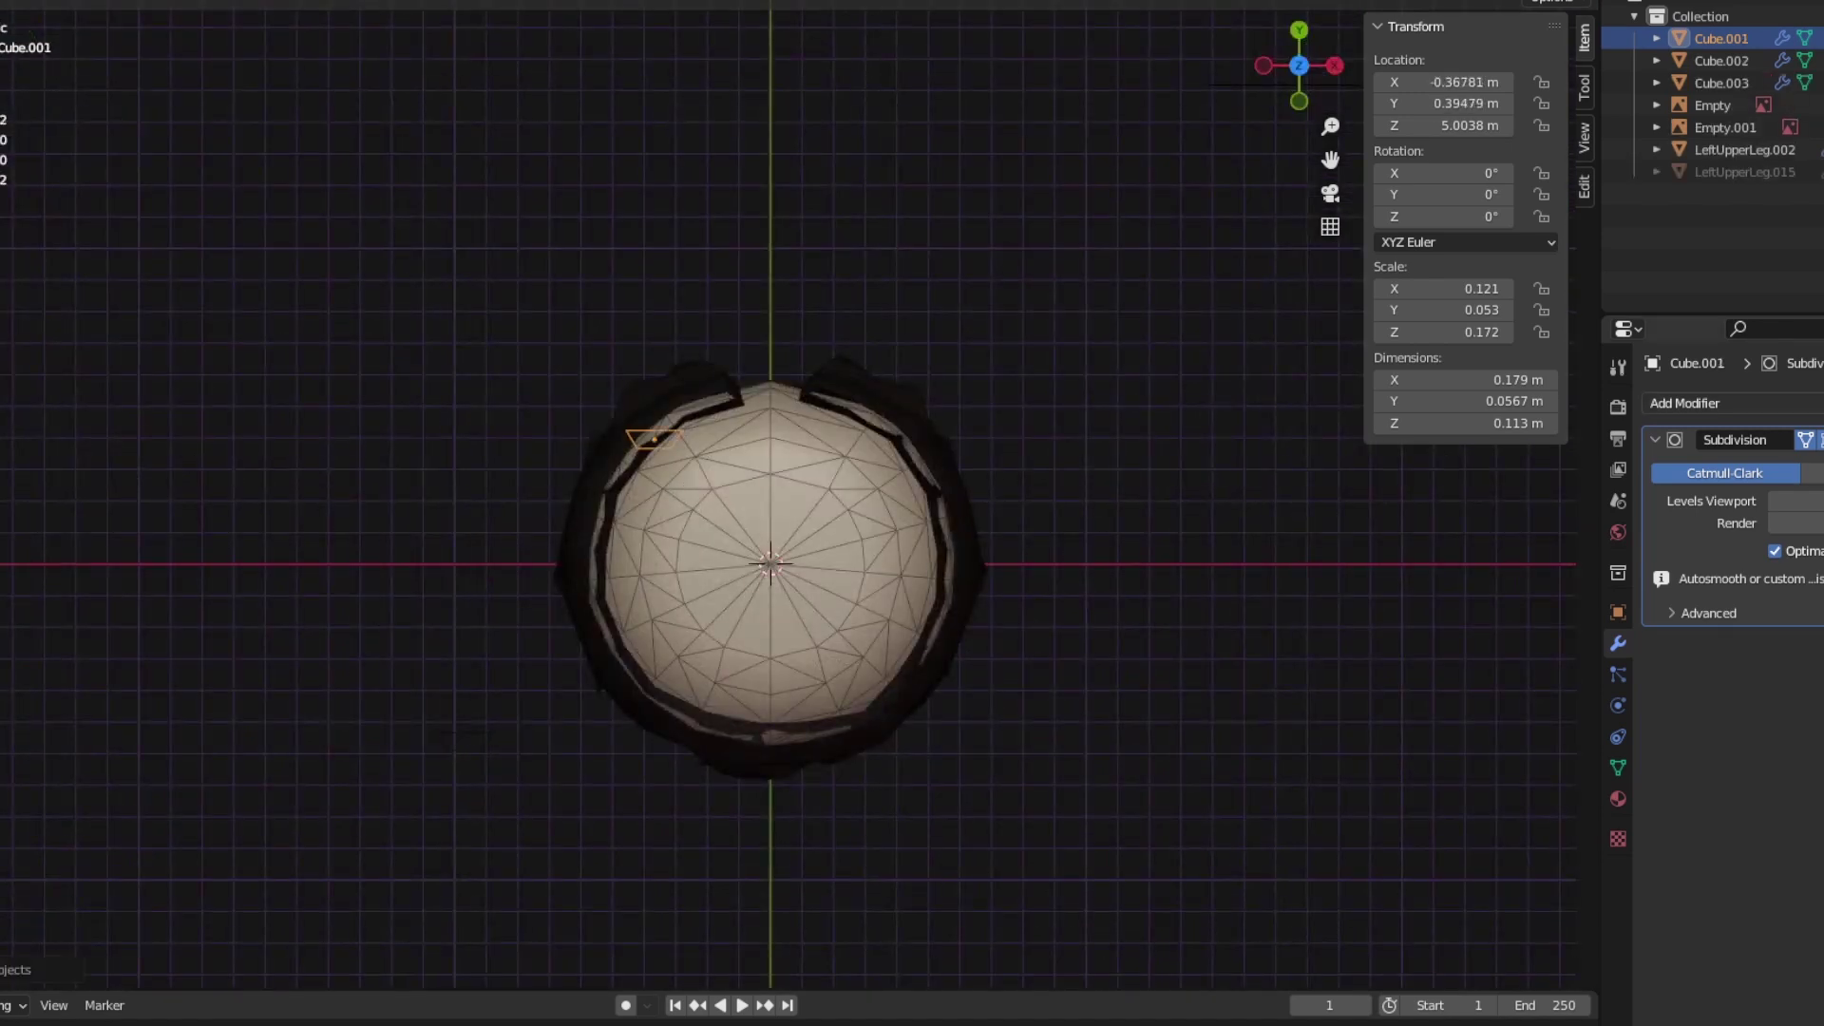
Step: Place the small block at the top of the back gap, scale it to 0.130 × 0.060 × 0.172 and tilt it about -17.8° around X
drag(654, 439, 779, 344)
right_click(797, 567)
key(s)
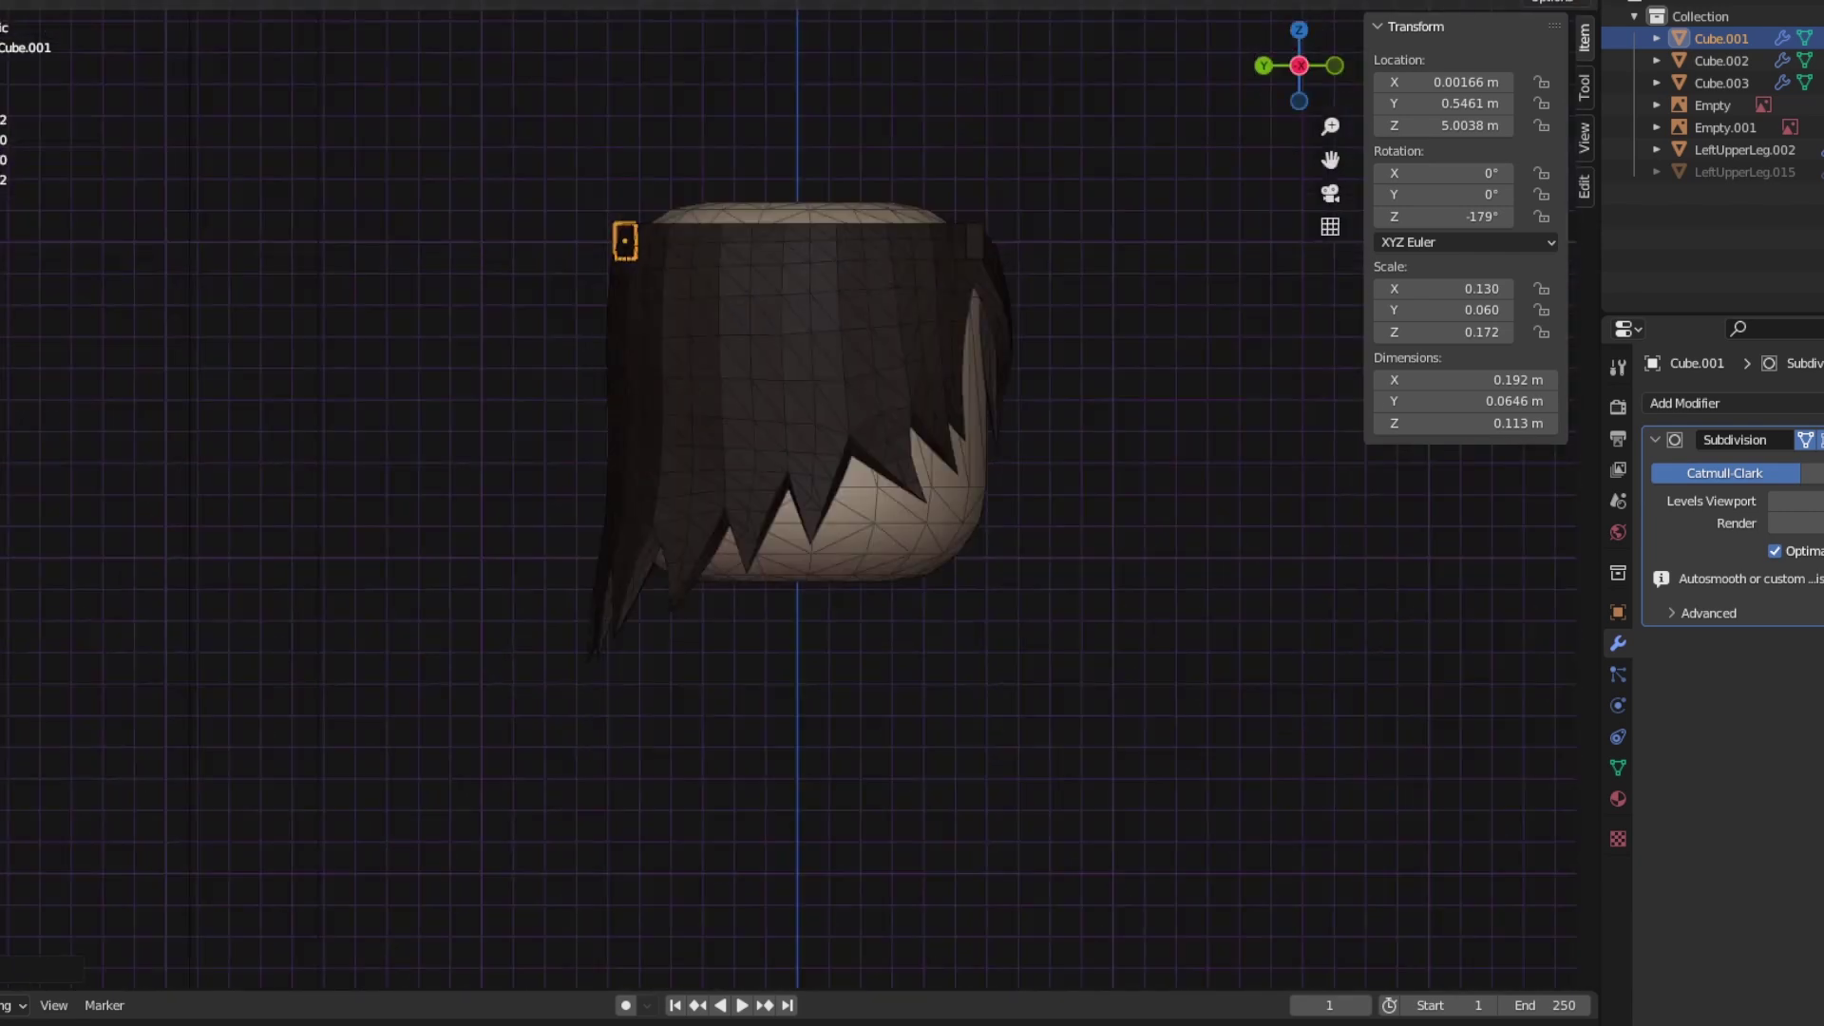
key(r)
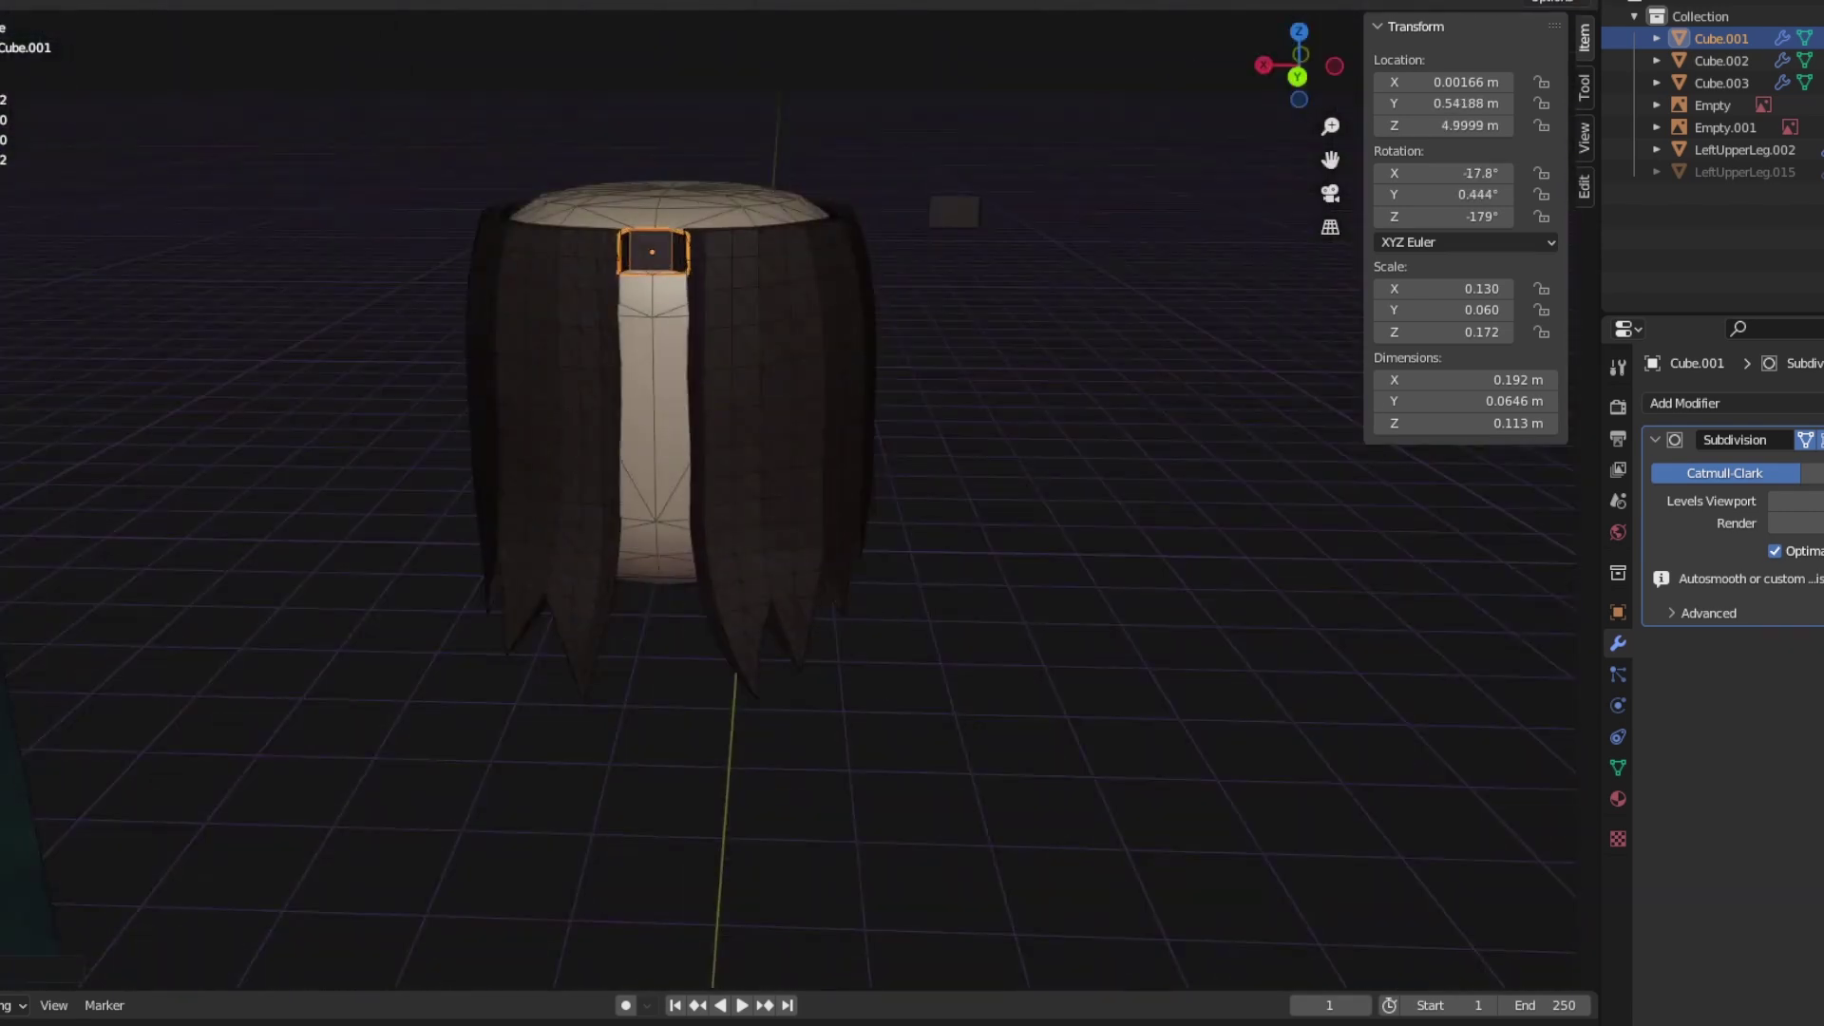
Step: Extrude the small block's lower end downward in several segments to form a long strip covering the back gap
drag(1299, 64, 1299, 71)
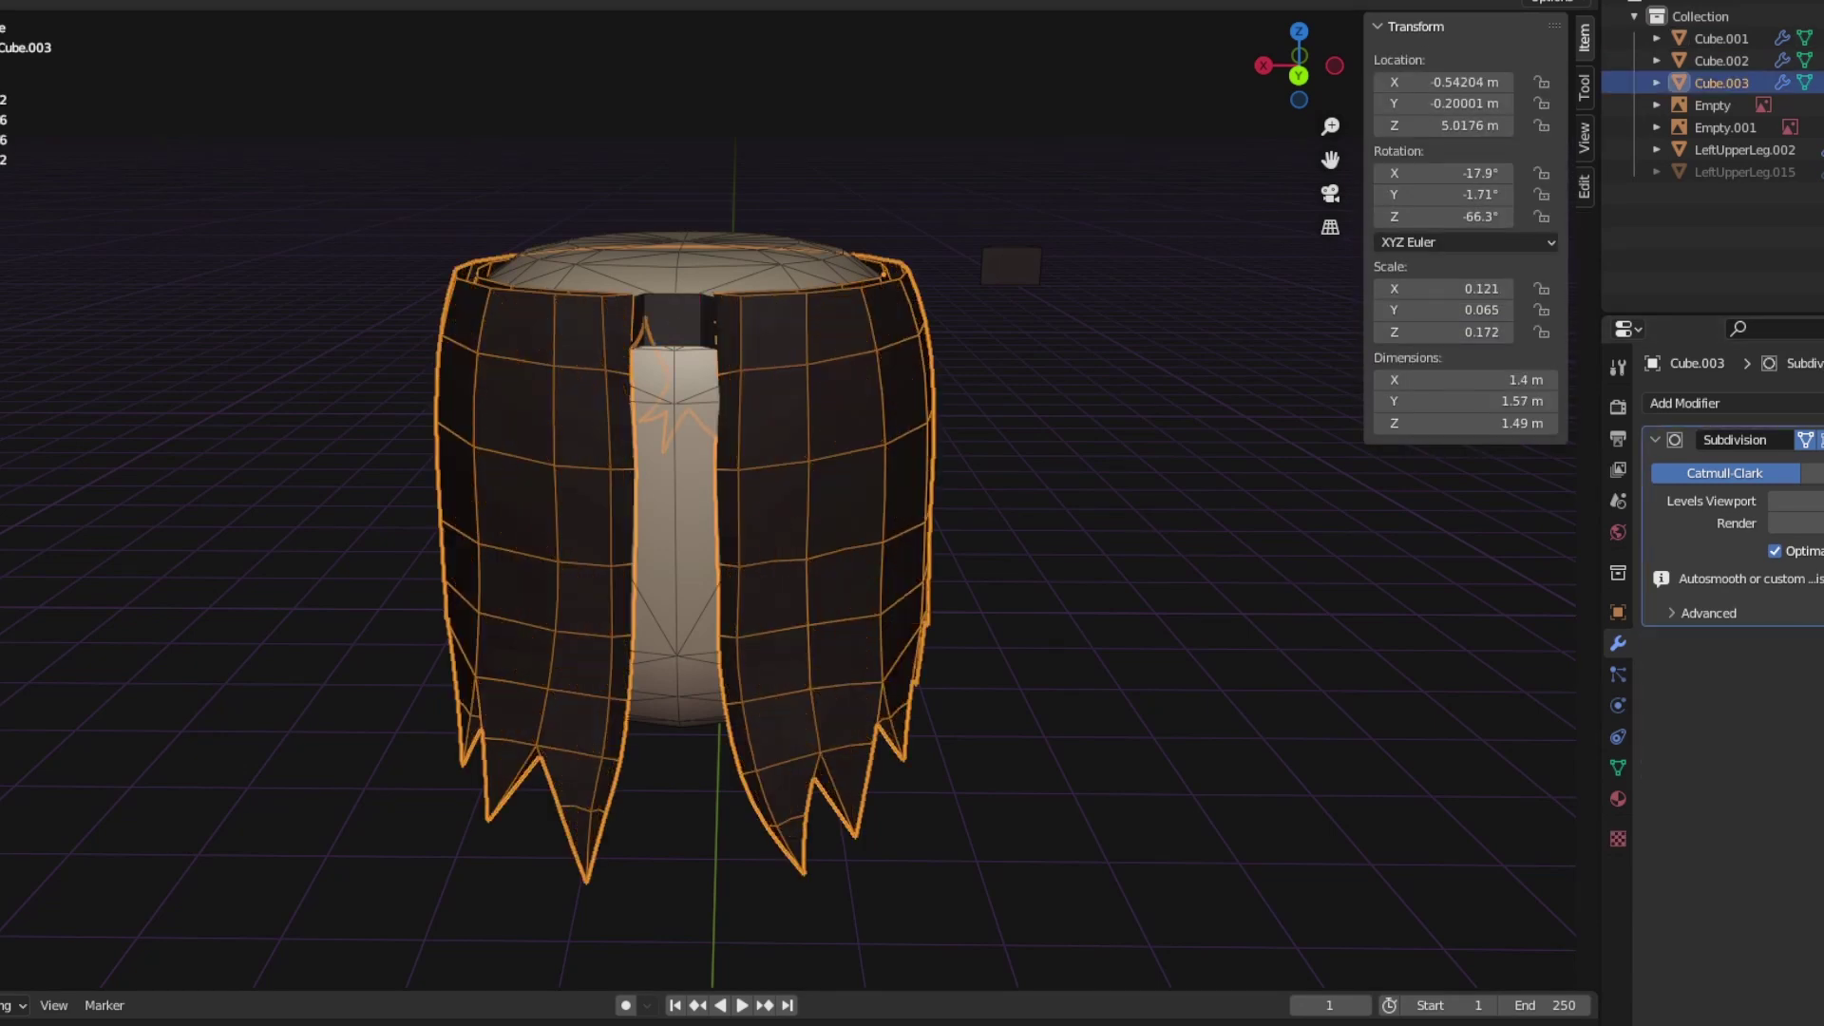
click(672, 323)
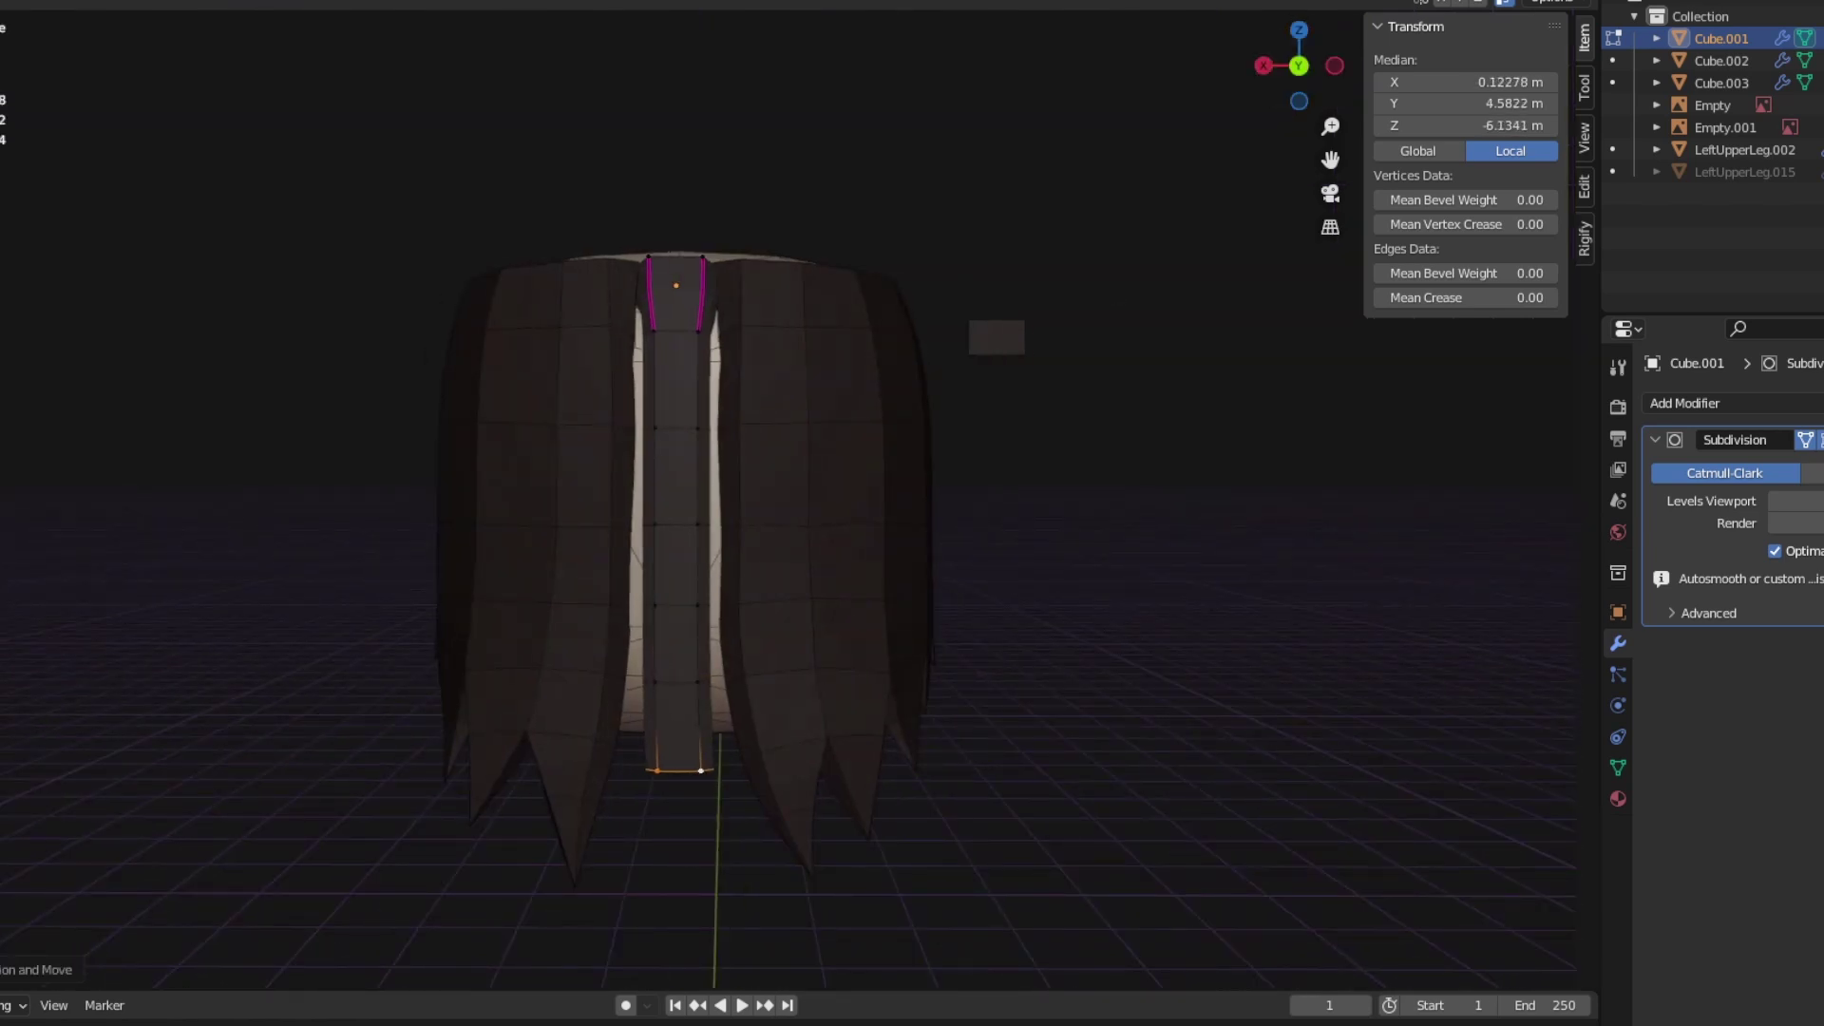
key(KP_3)
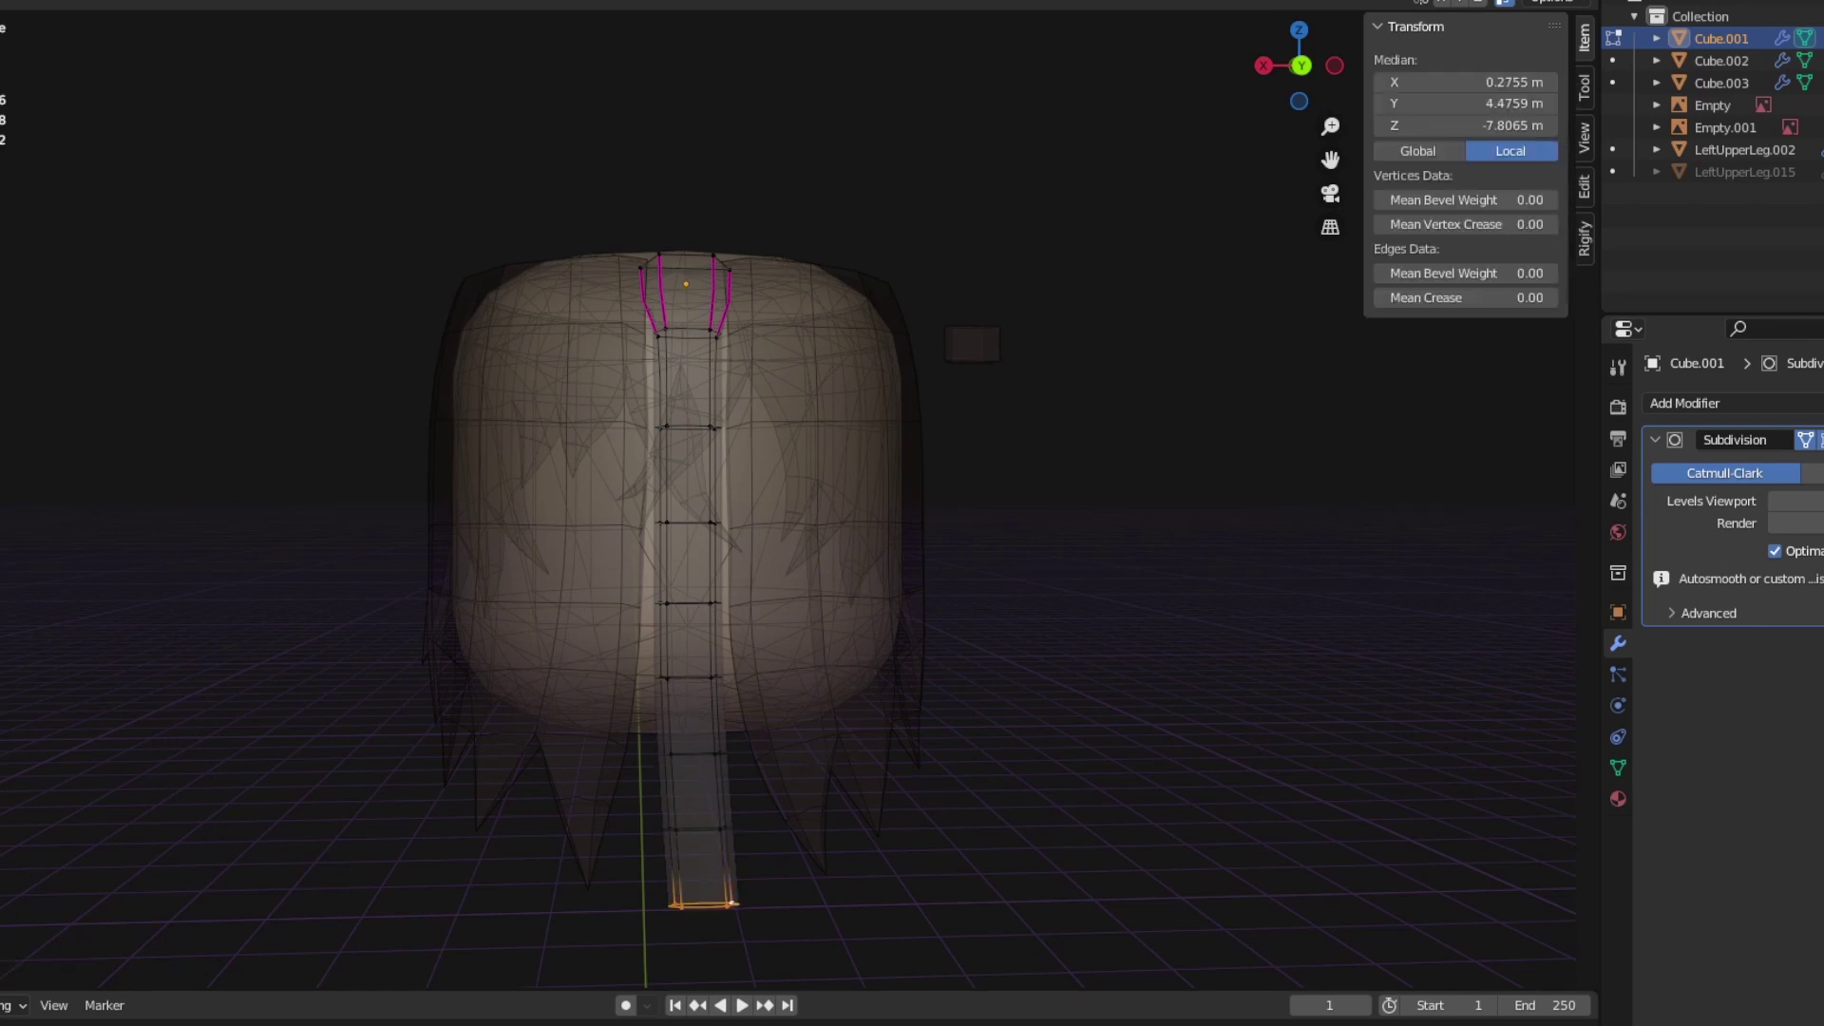
key(e)
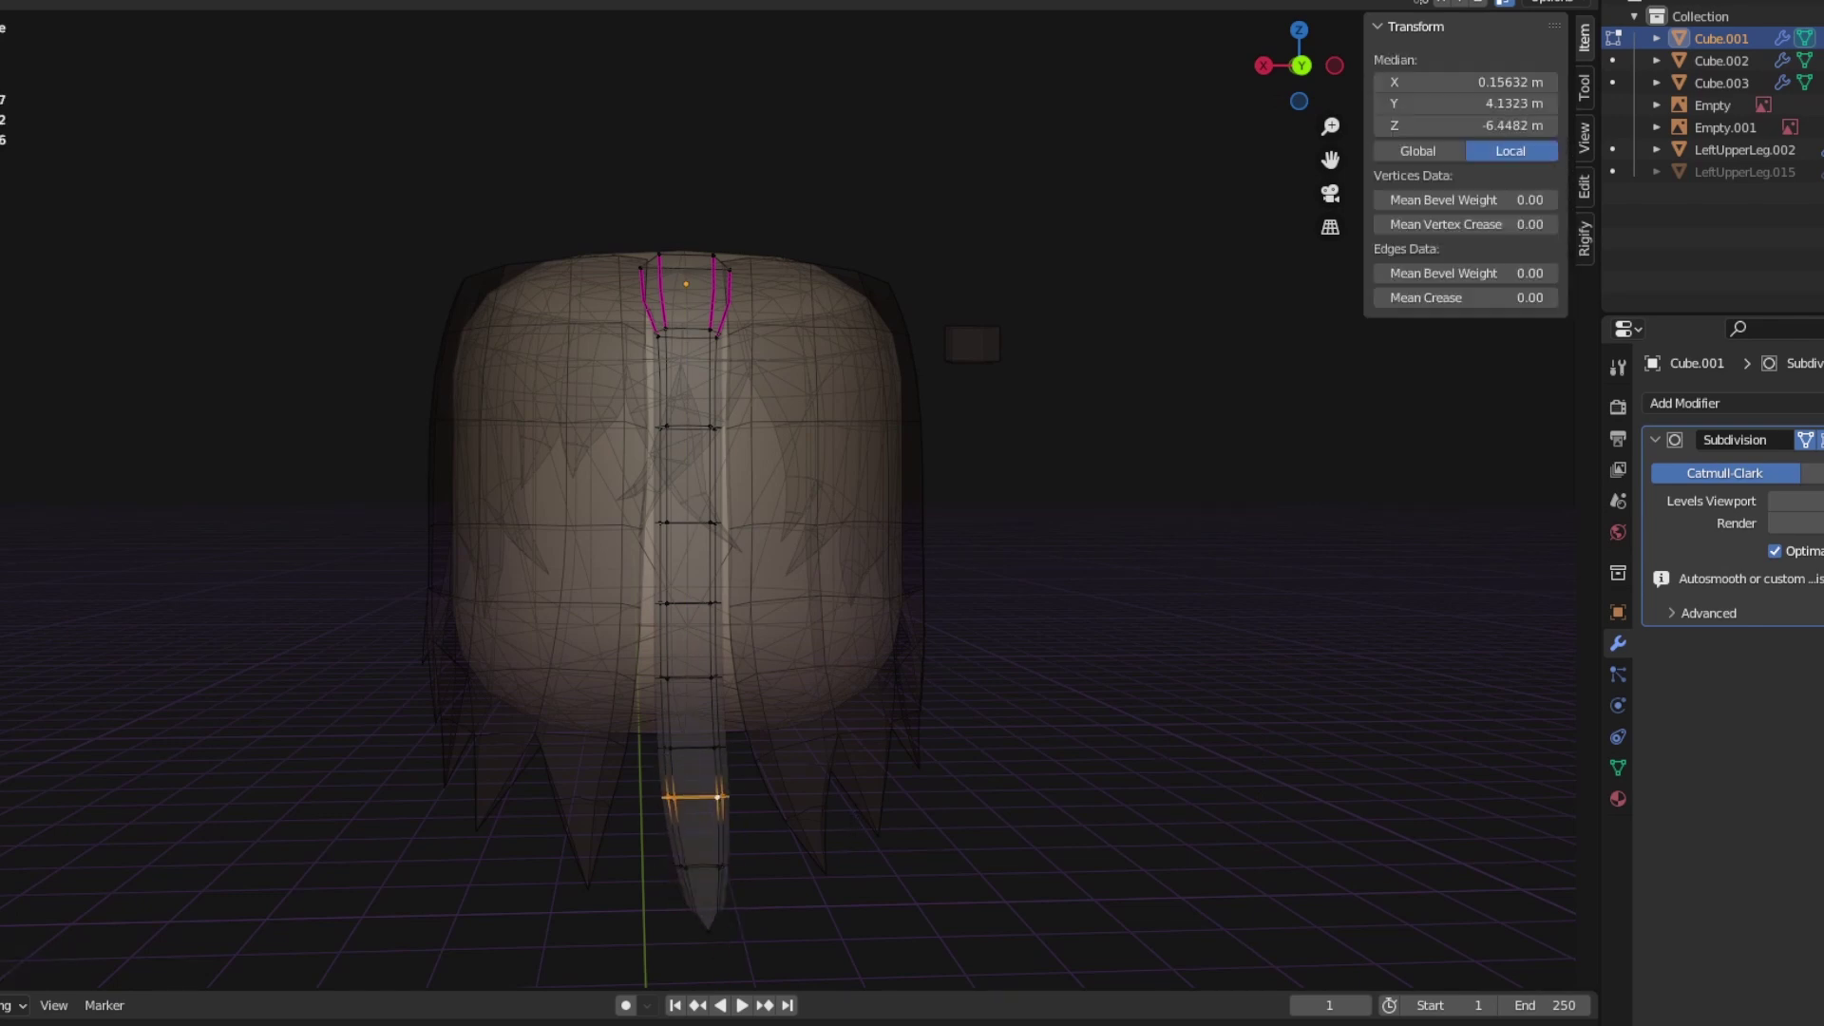
Step: Taper the back strip's lower end to a point and crease its lengthwise edges to 1
alt+click(666, 570)
key(alt+z)
key(shift+e)
text(11)
key(Return)
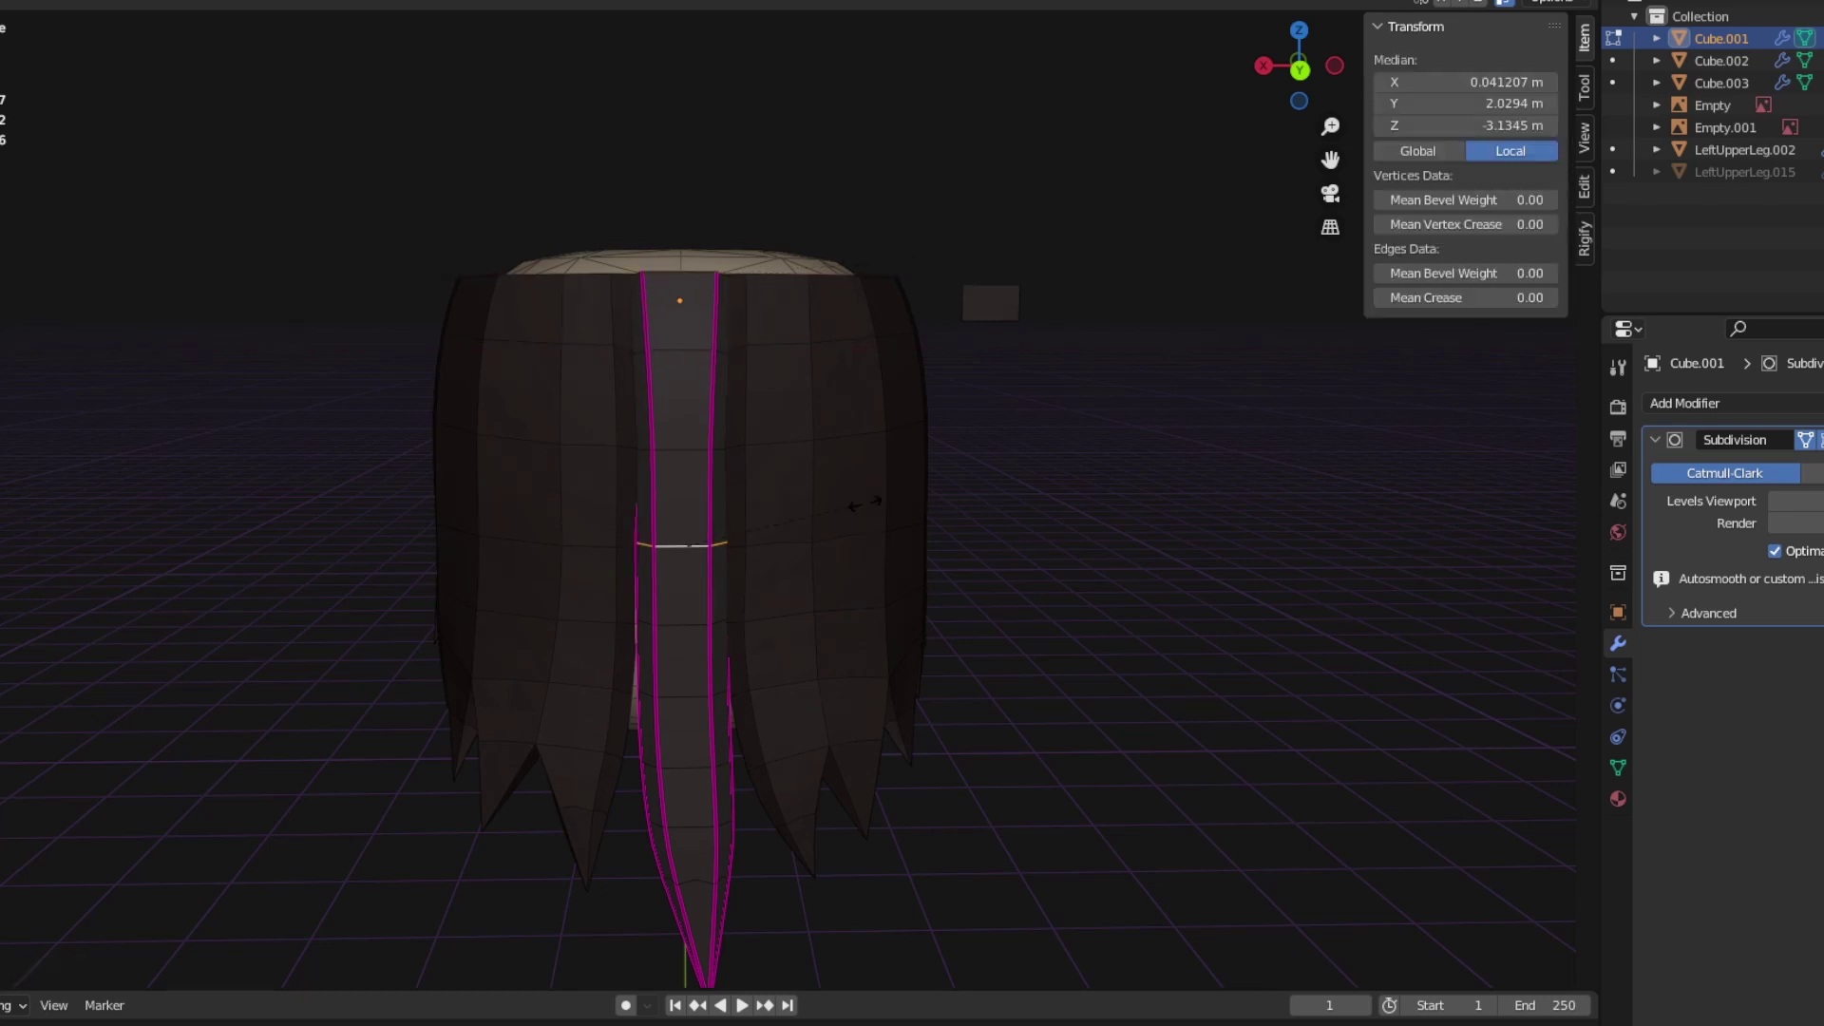
Step: Adjust the centre strand's edge loops and tip so it fills the gap and bends sideways at the lower end
key(KP_8)
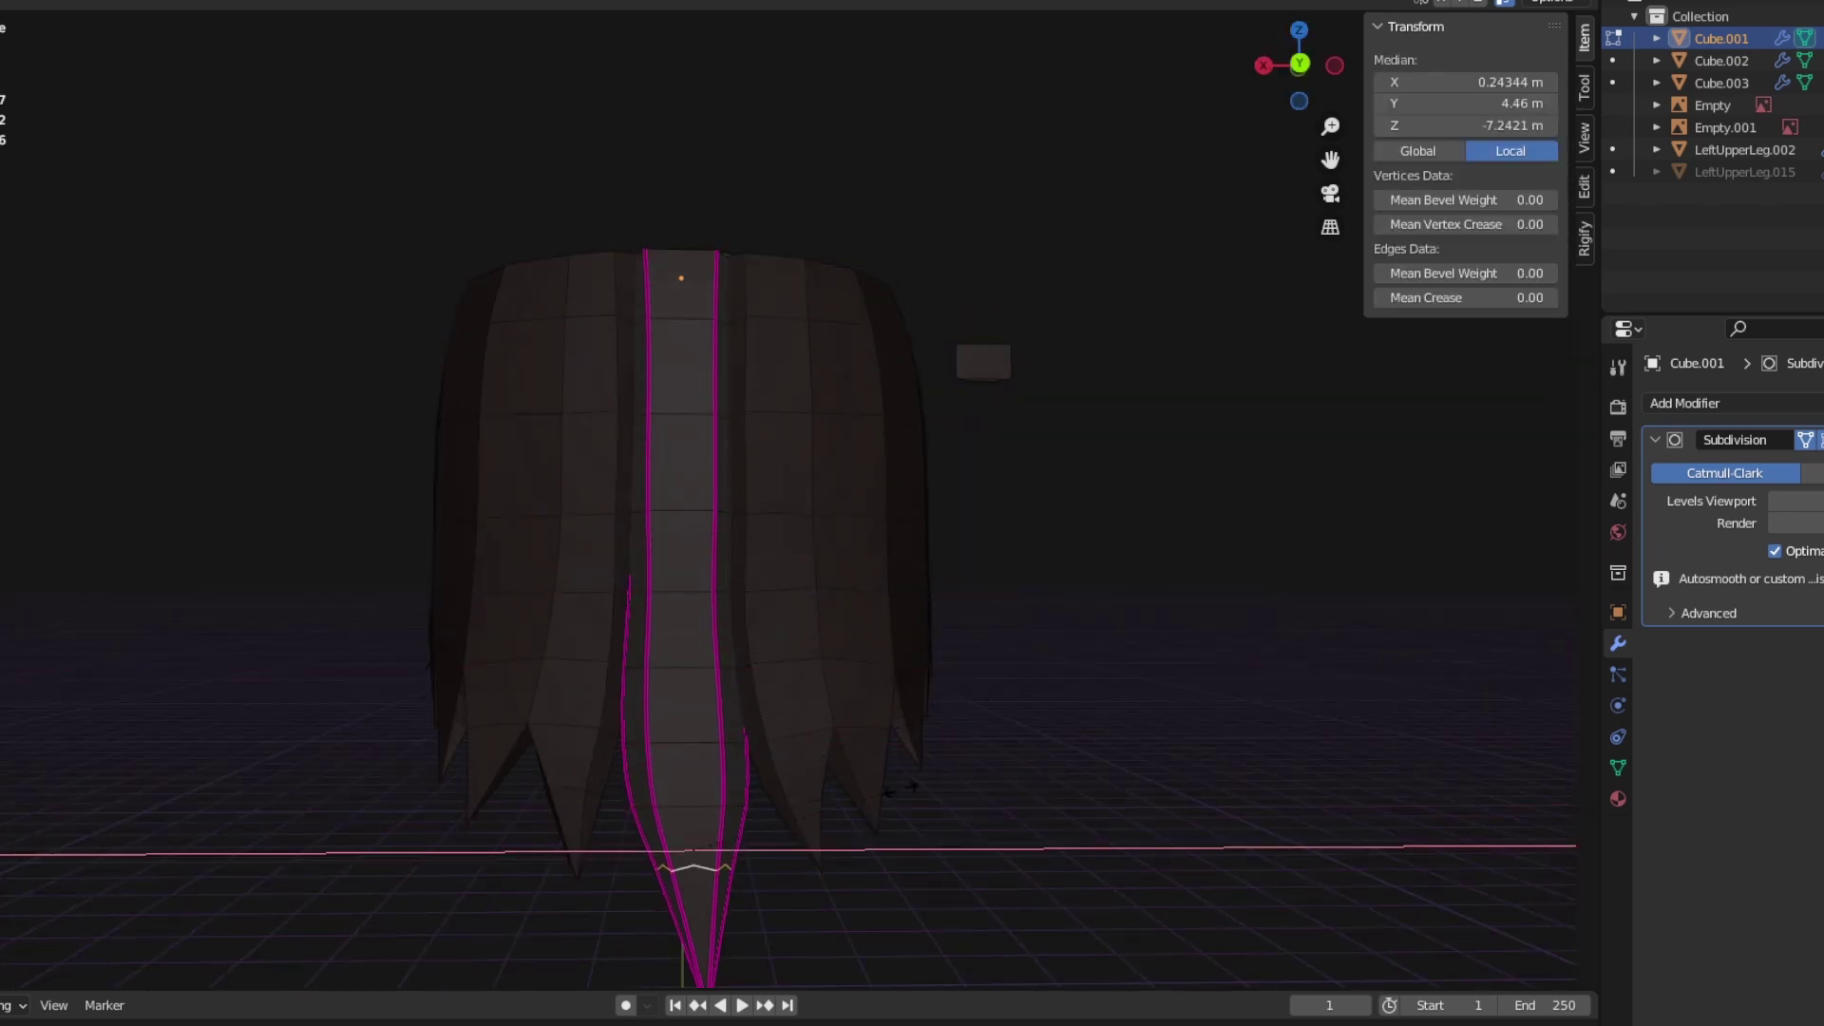
key(ctrl+KP_3)
key(KP_5)
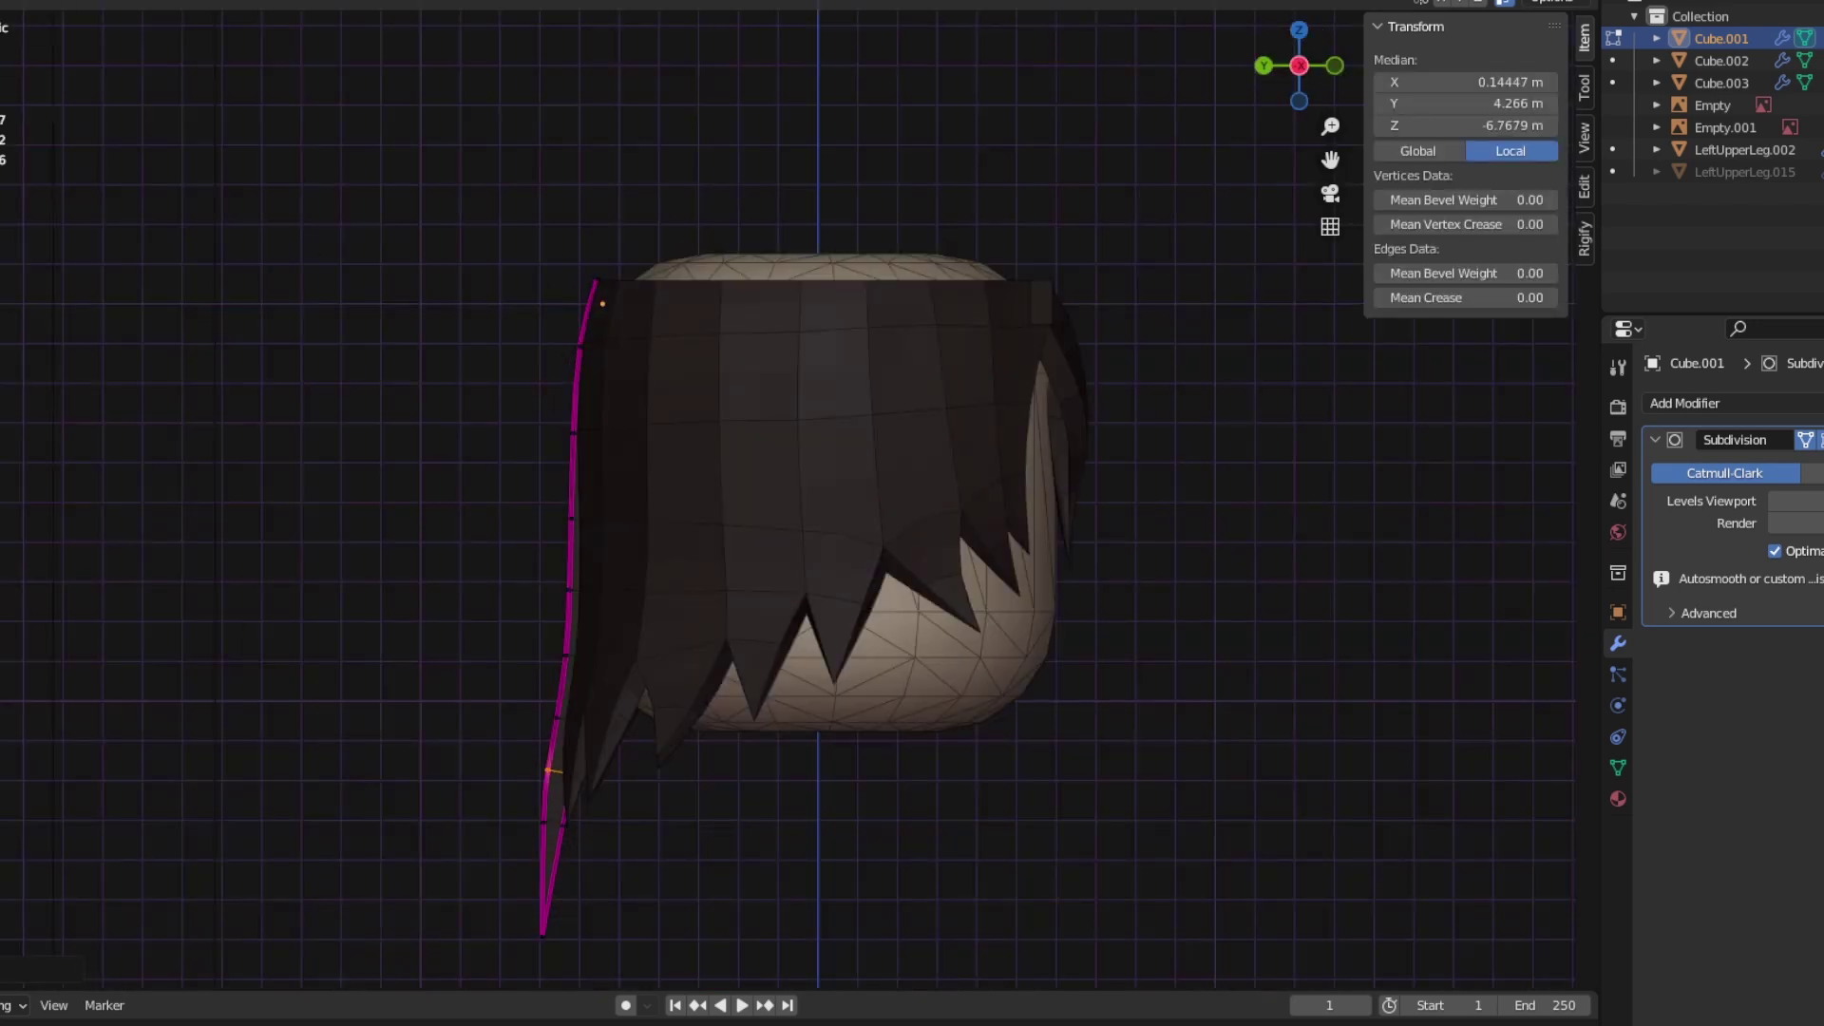
click(530, 875)
key(KP_1)
key(ctrl+l)
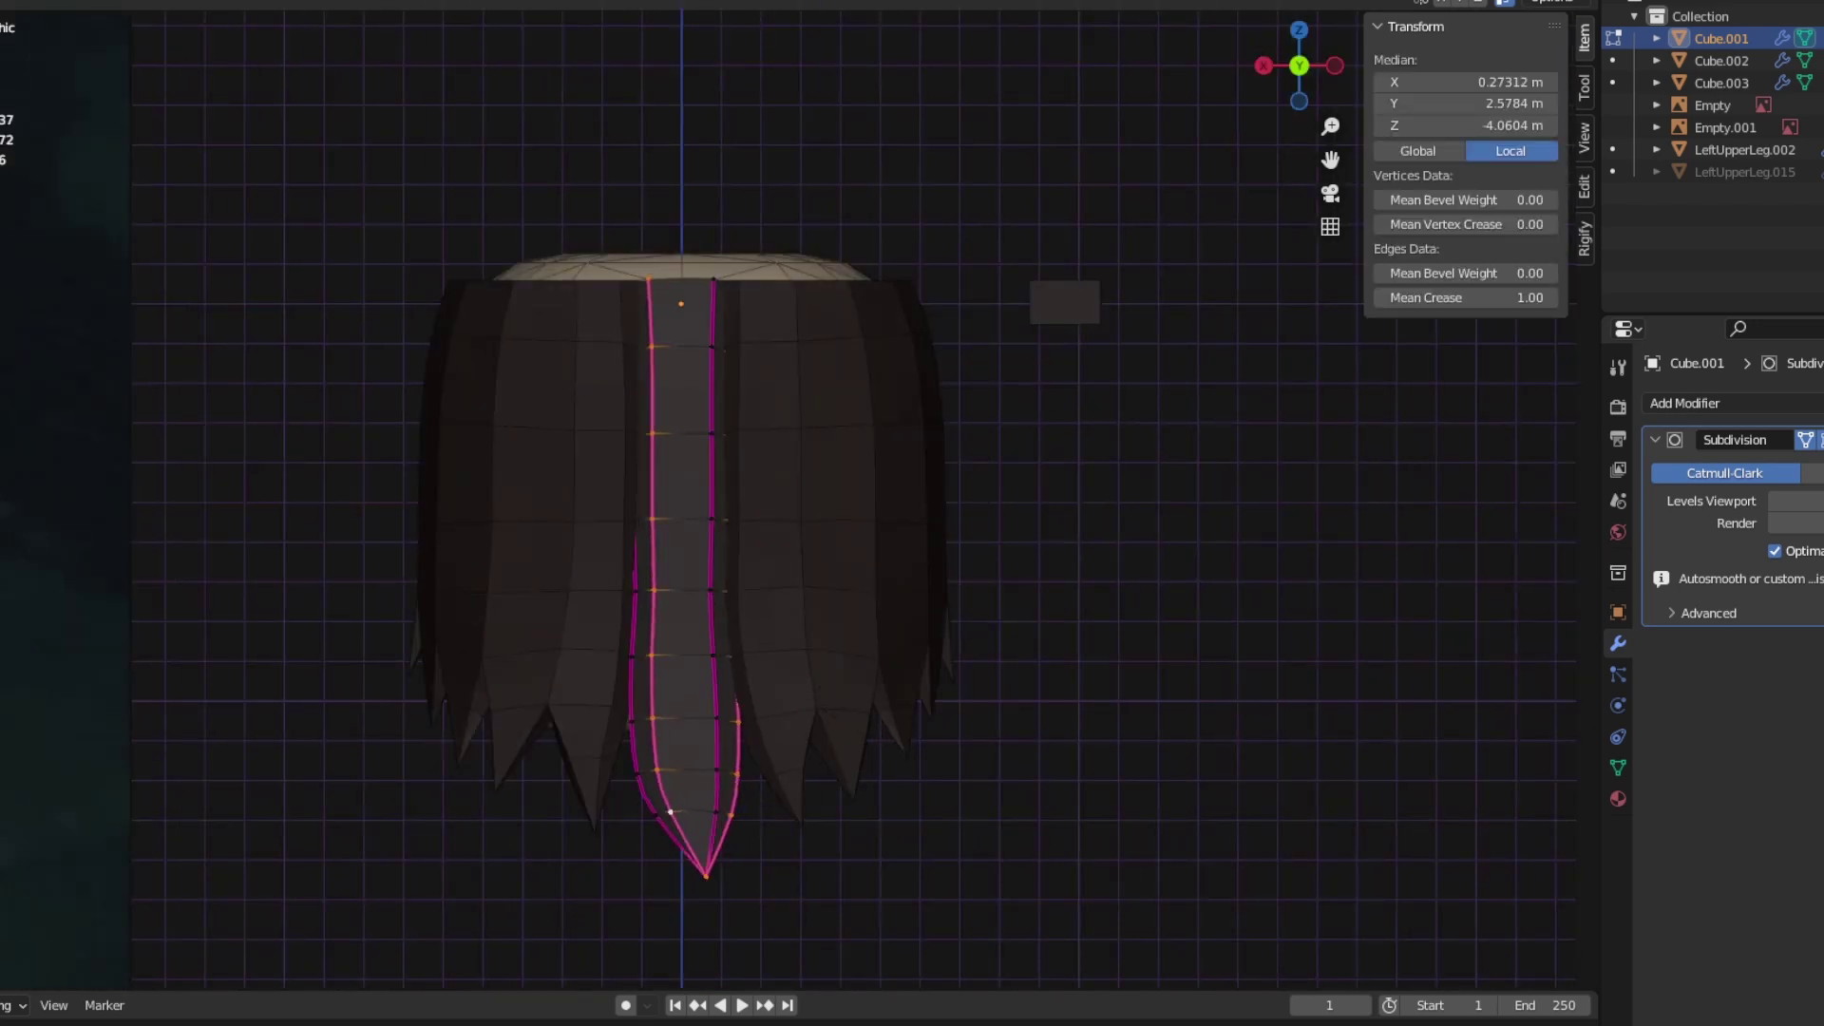
key(Tab)
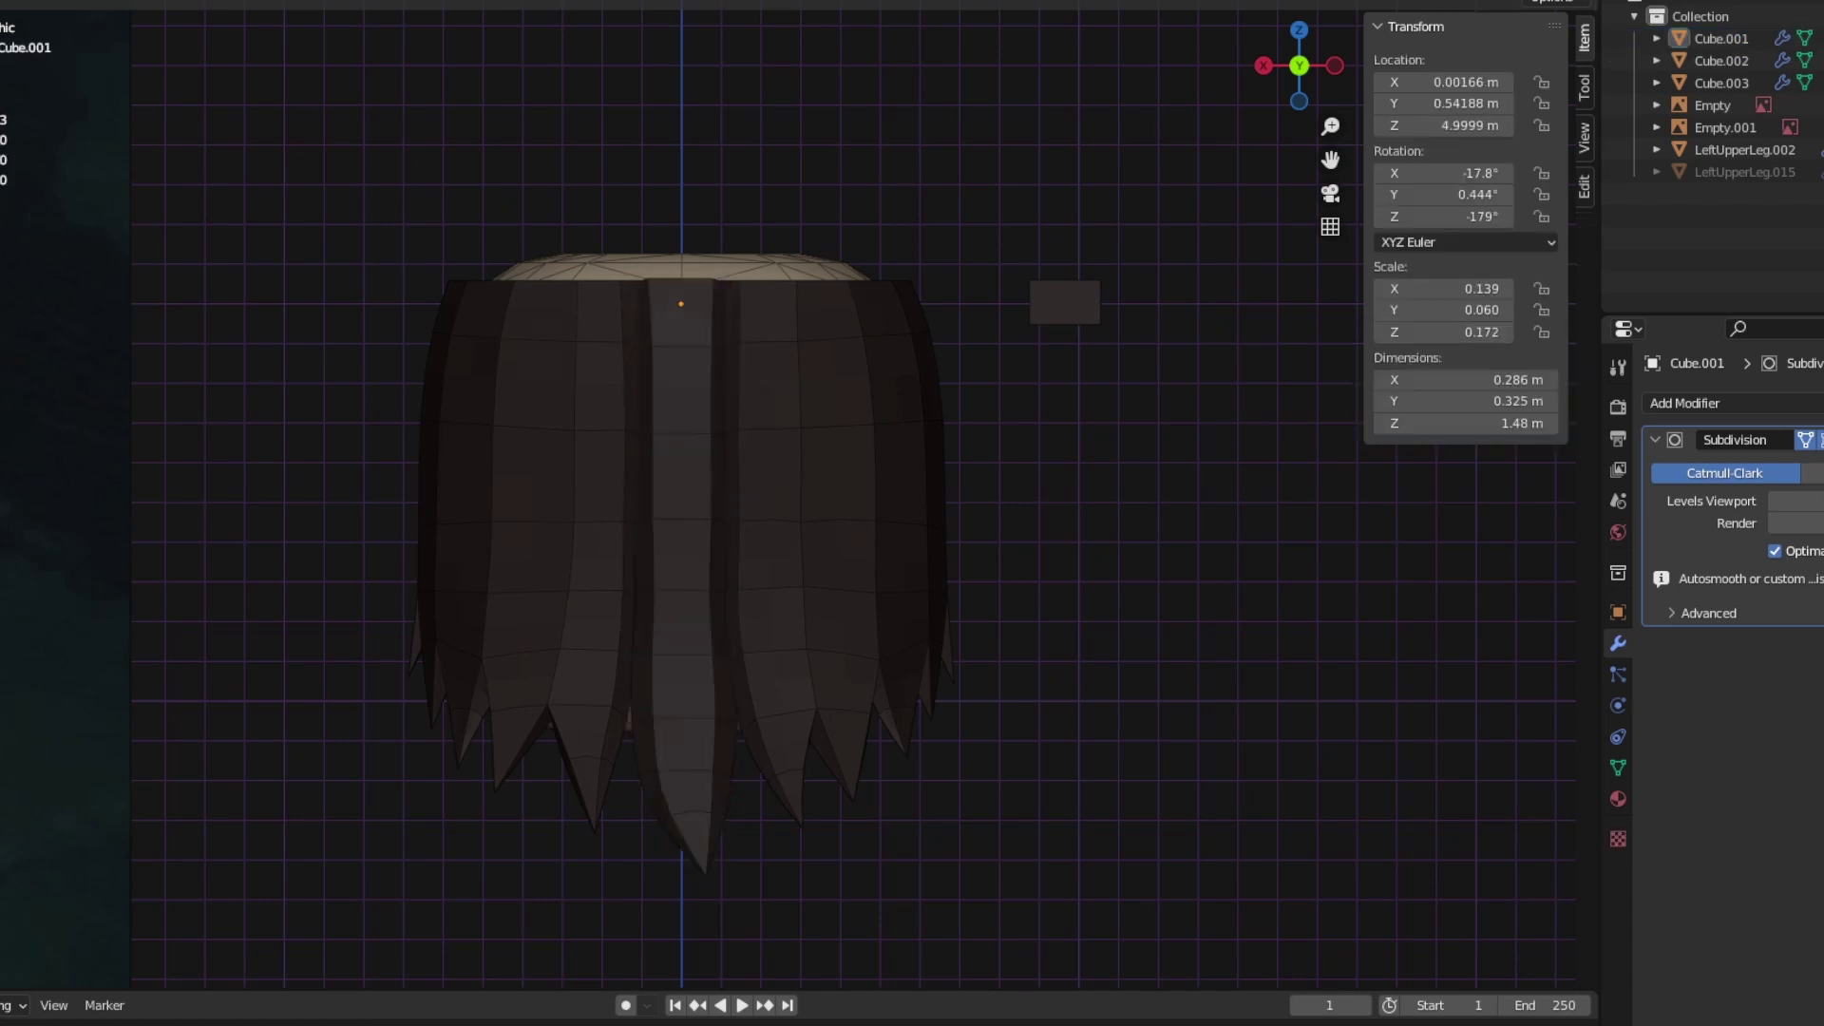
Step: Join the centre back strand and the surrounding hair mesh into one object and open it for mesh editing
key(Tab)
key(Tab)
key(alt+a)
key(KP_8)
key(KP_4)
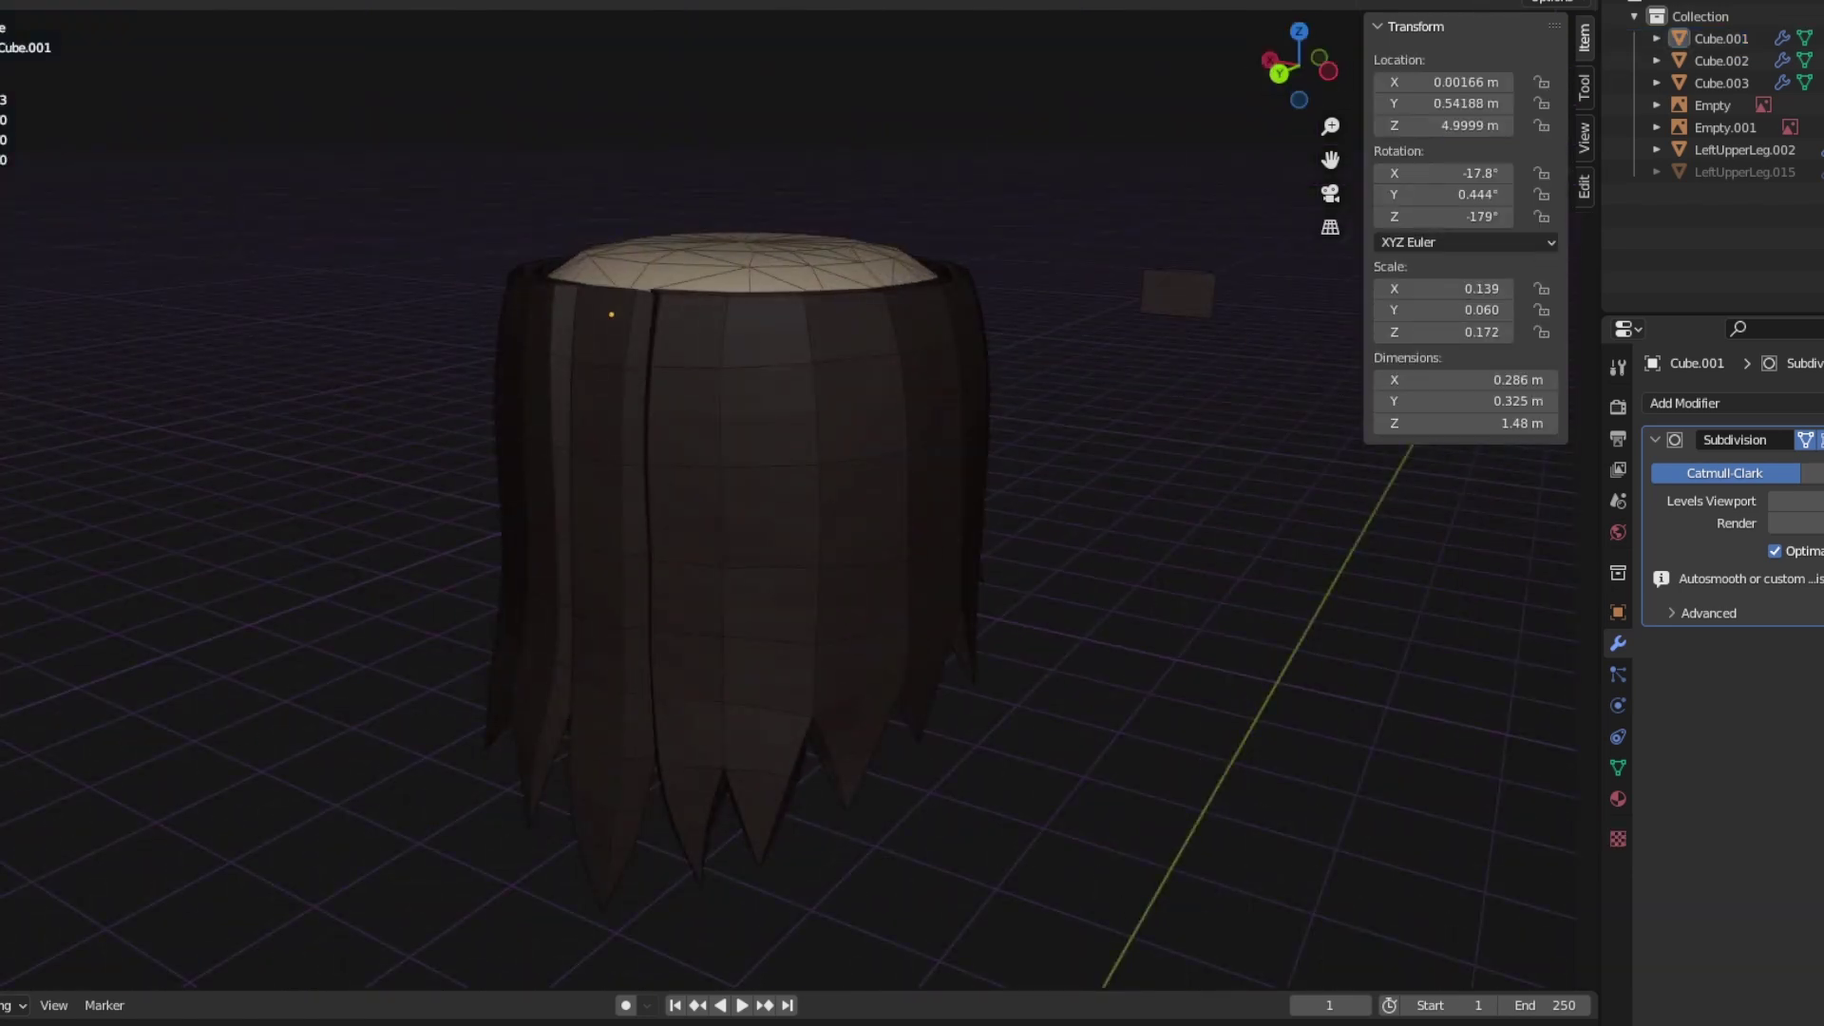
click(1721, 82)
ctrl+click(1721, 38)
key(ctrl+j)
key(Tab)
key(KP_8)
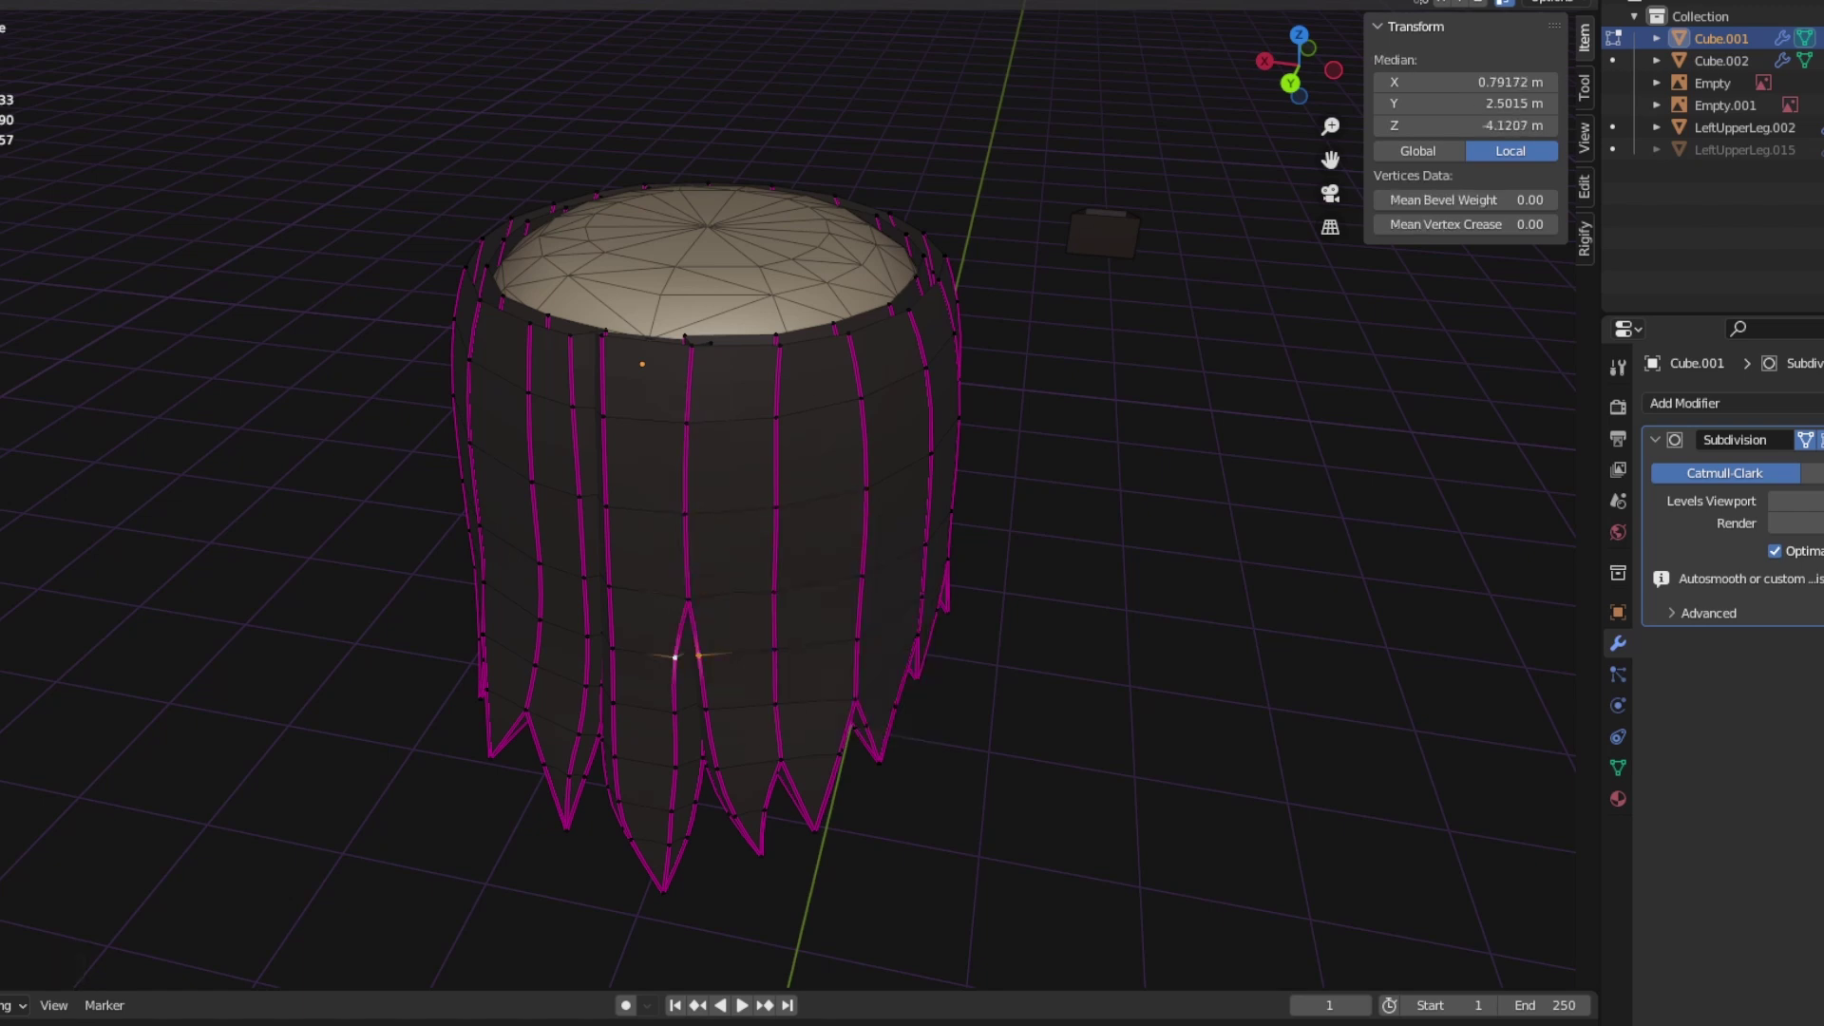
Step: Merge the facing vertex pairs where the centre strand meets the neighbouring hair on its -X side
middle_drag(678, 766, 788, 763)
key(alt+z)
click(788, 762)
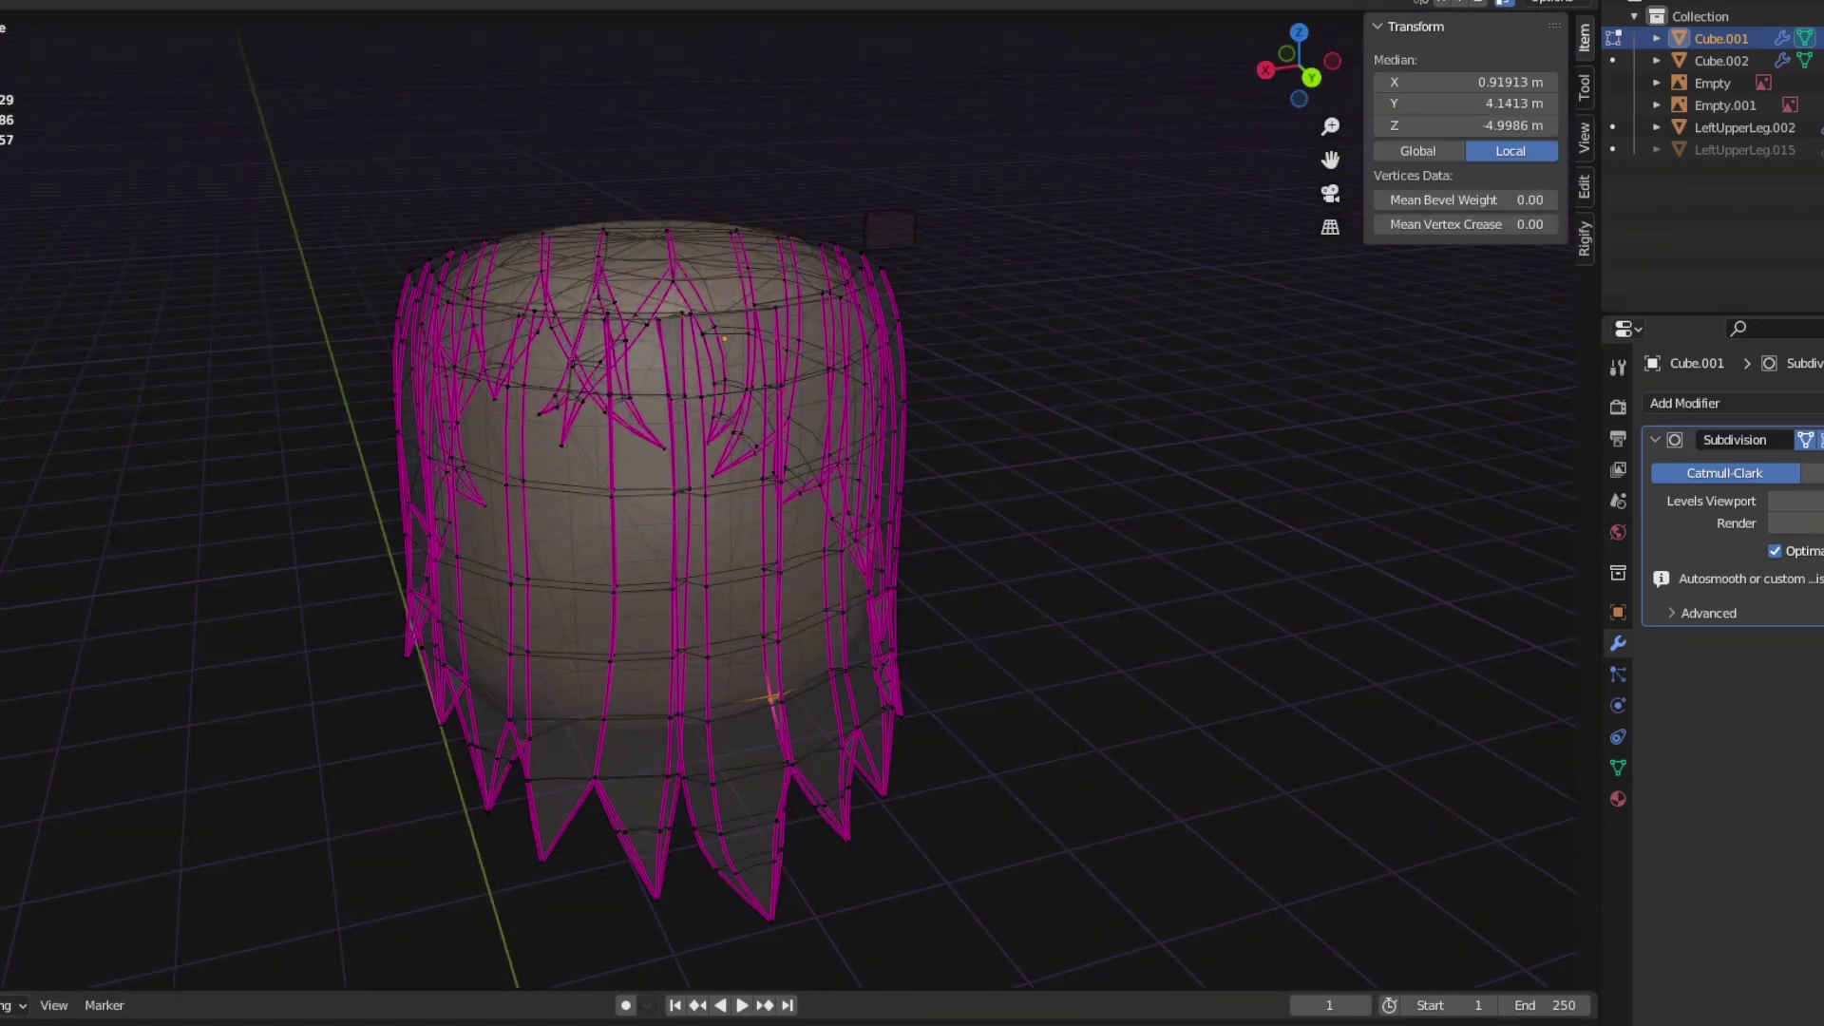
middle_drag(771, 698, 786, 679)
mouse_move(786, 584)
middle_down()
mouse_move(765, 513)
mouse_move(774, 446)
mouse_move(779, 560)
middle_up()
click(779, 439)
click(777, 501)
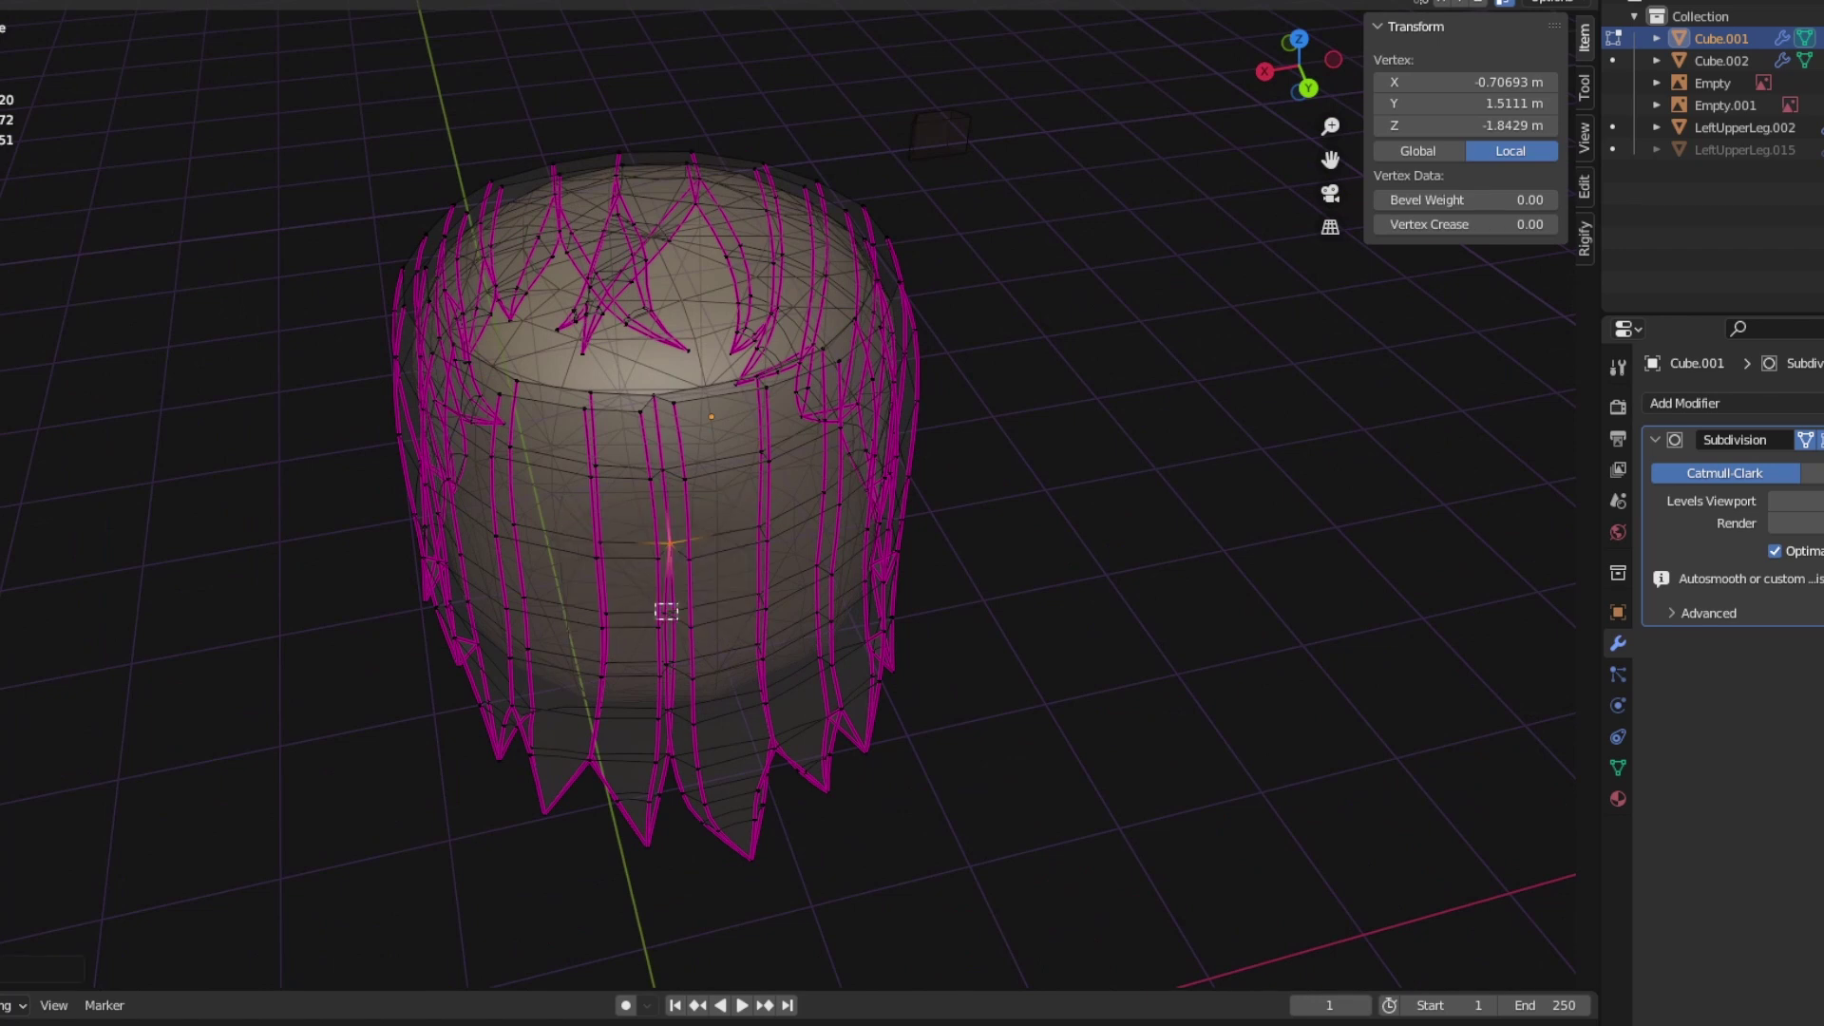
Step: Merge the facing vertex pairs at their centre along the strand's +X seam, down to the gap between the tips
key(m)
click(665, 672)
middle_drag(667, 749, 609, 750)
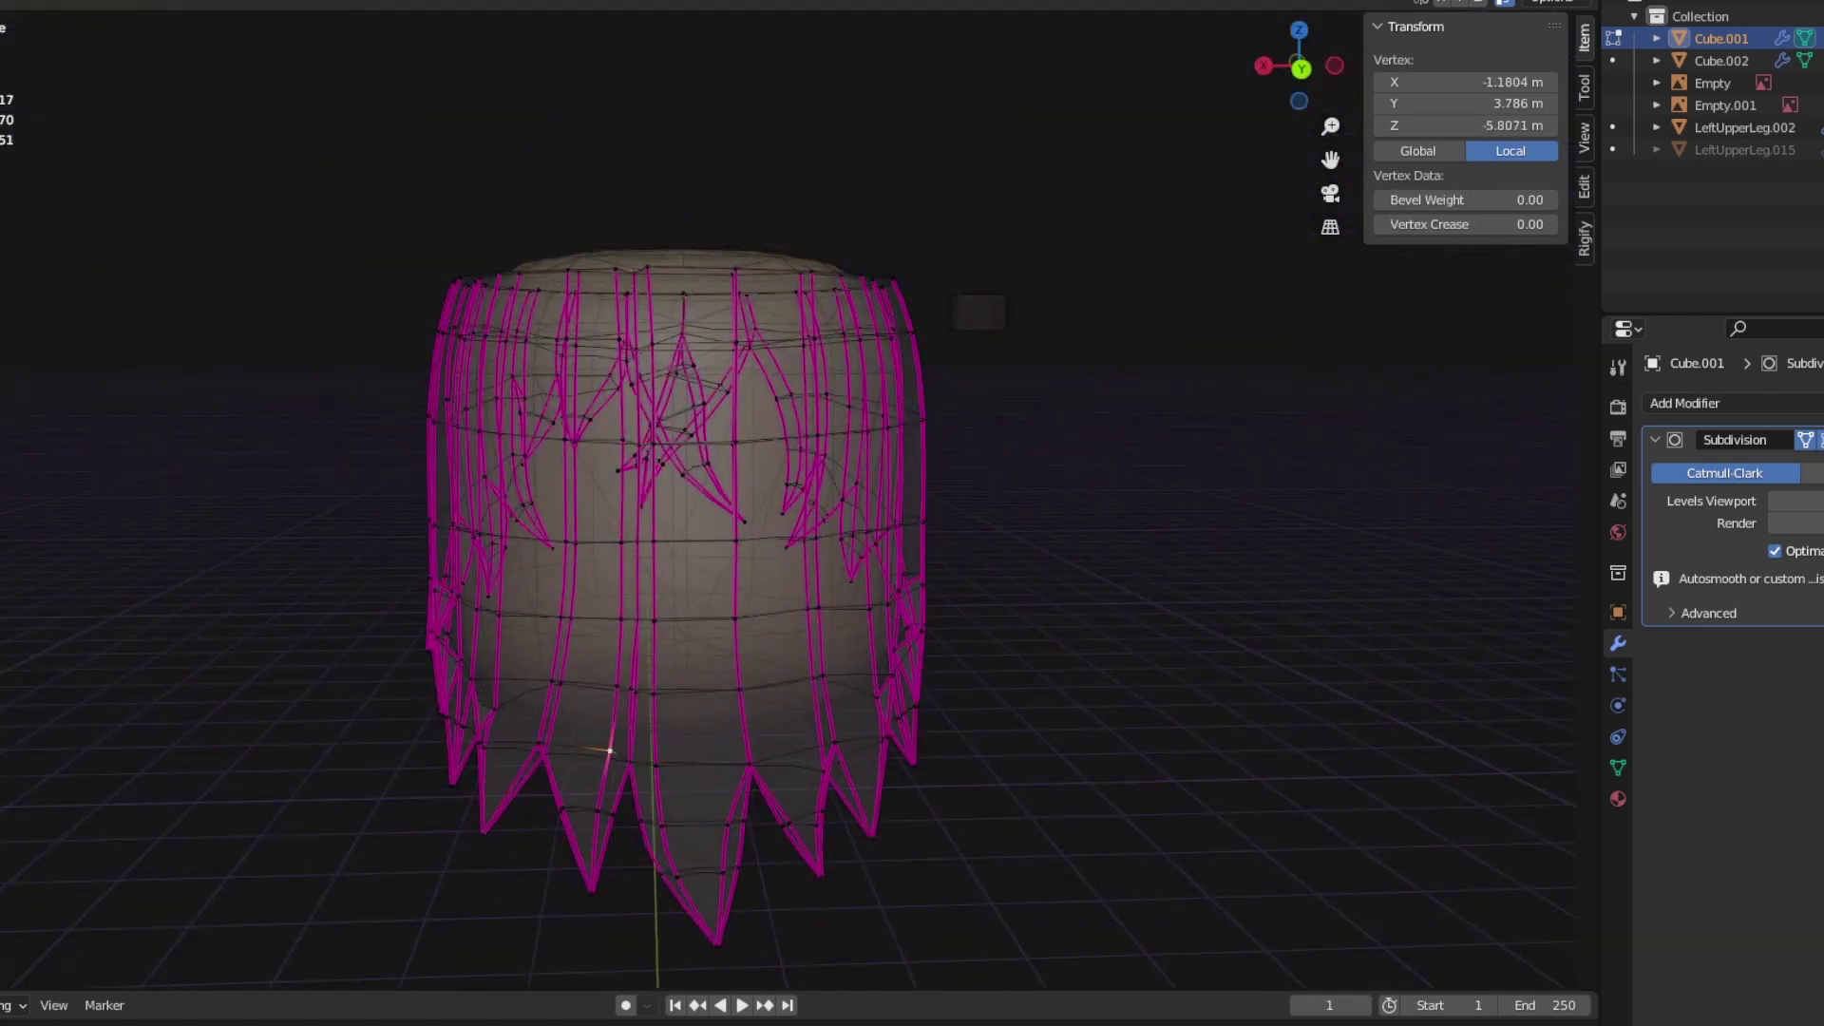
key(m)
click(732, 614)
key(m)
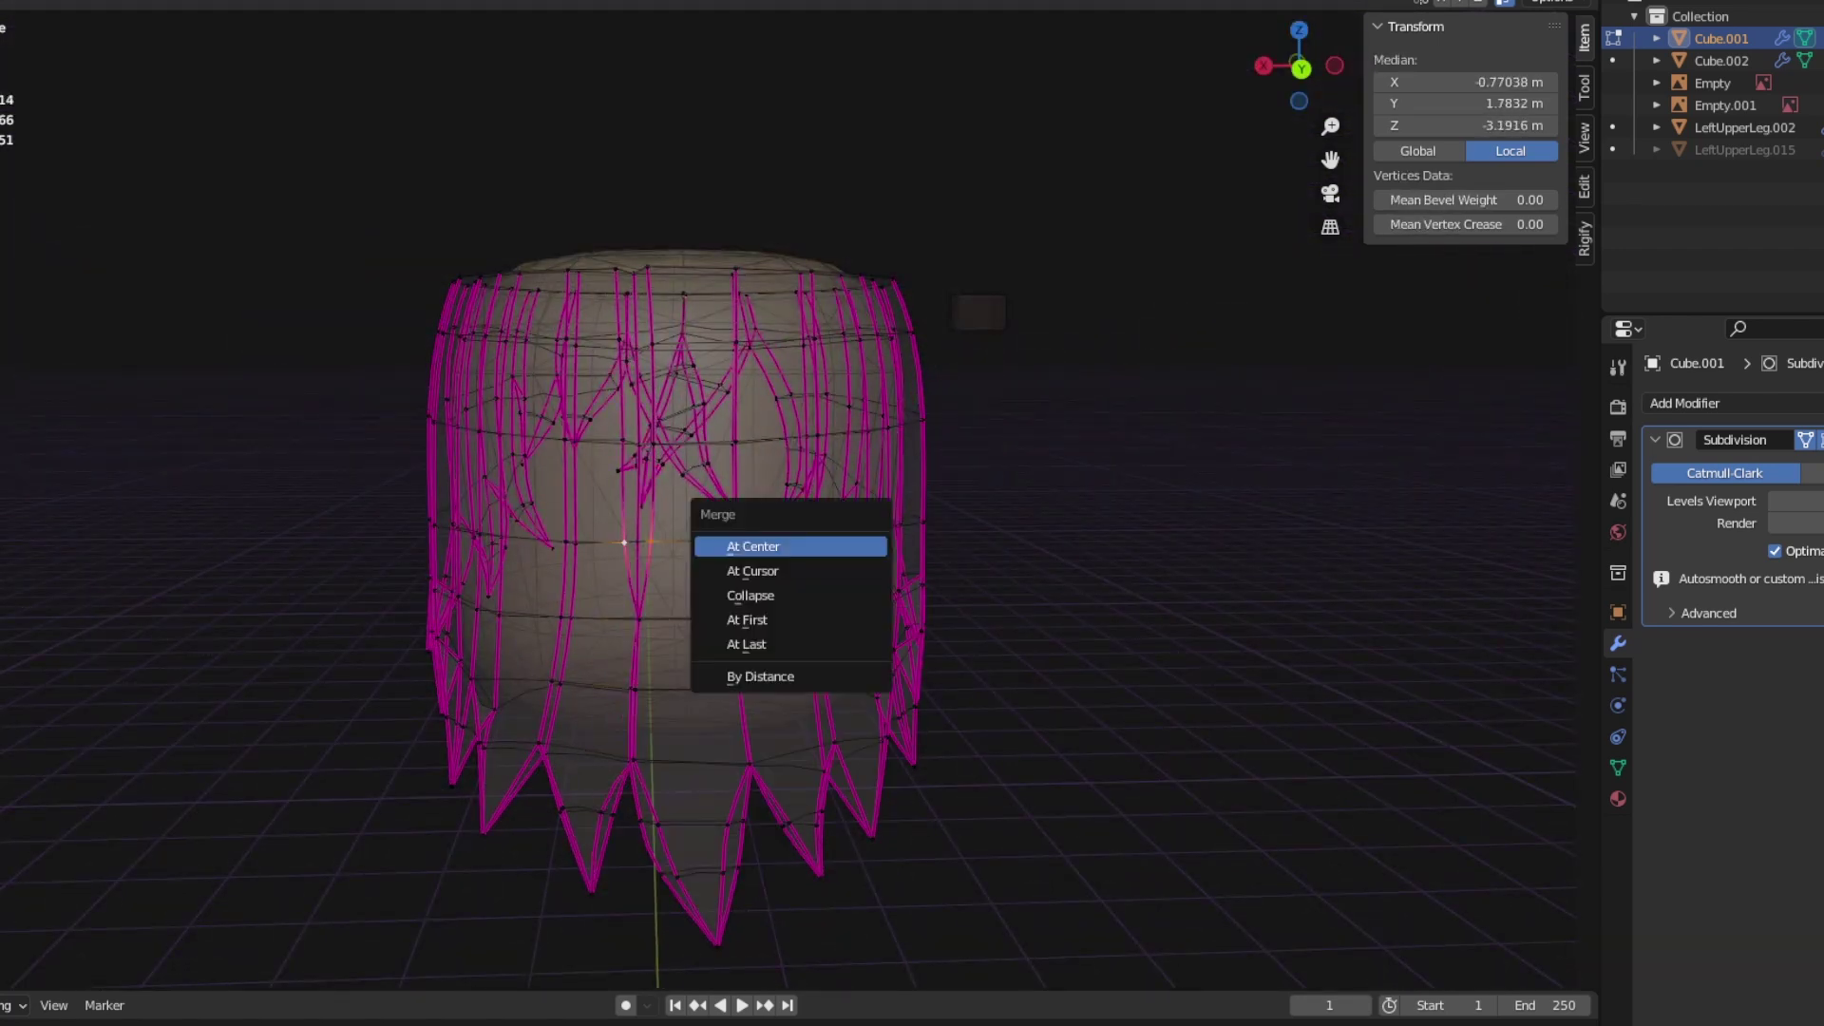
click(774, 541)
middle_drag(773, 541, 773, 608)
key(m)
key(Return)
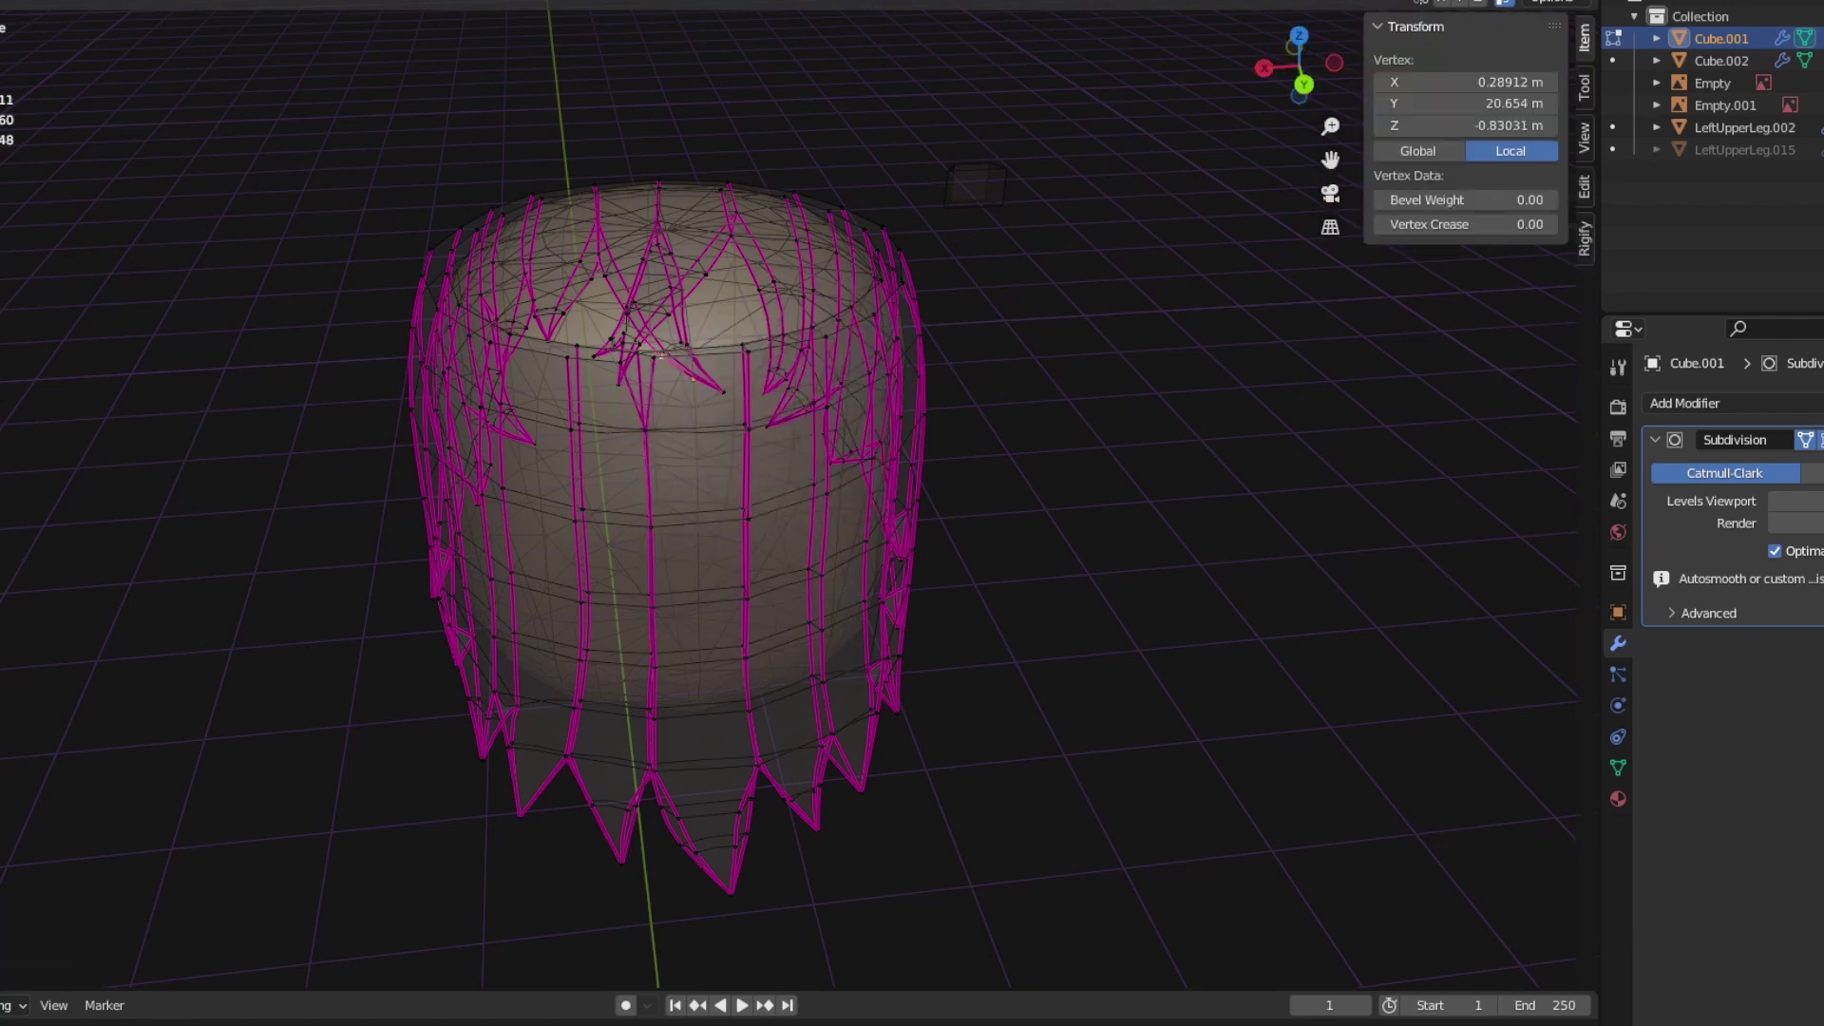
Step: Delete the leftover interior geometry along the merged seams of the centre back strand
mouse_move(1298, 65)
mouse_down()
mouse_move(1282, 74)
mouse_move(1298, 65)
mouse_up()
key(x)
key(Return)
alt+click(638, 617)
middle_drag(639, 617, 707, 589)
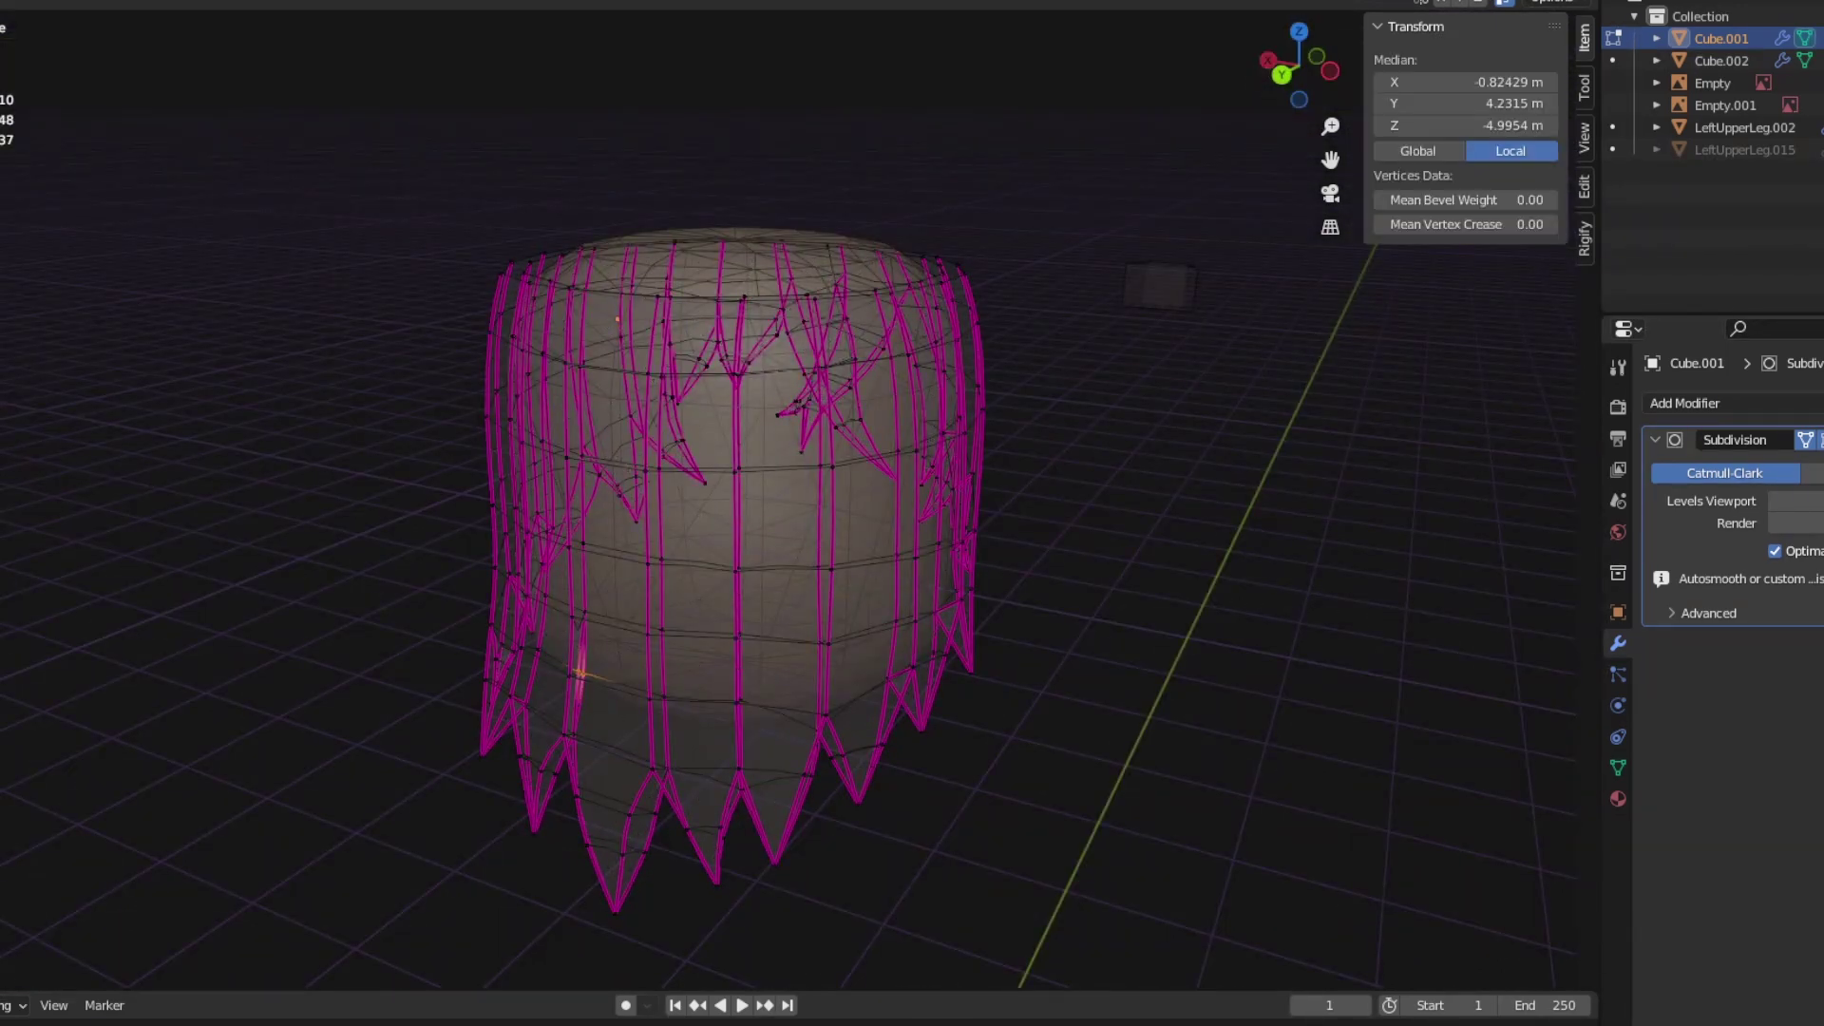
alt+click(612, 665)
key(x)
click(611, 675)
middle_drag(611, 675, 665, 608)
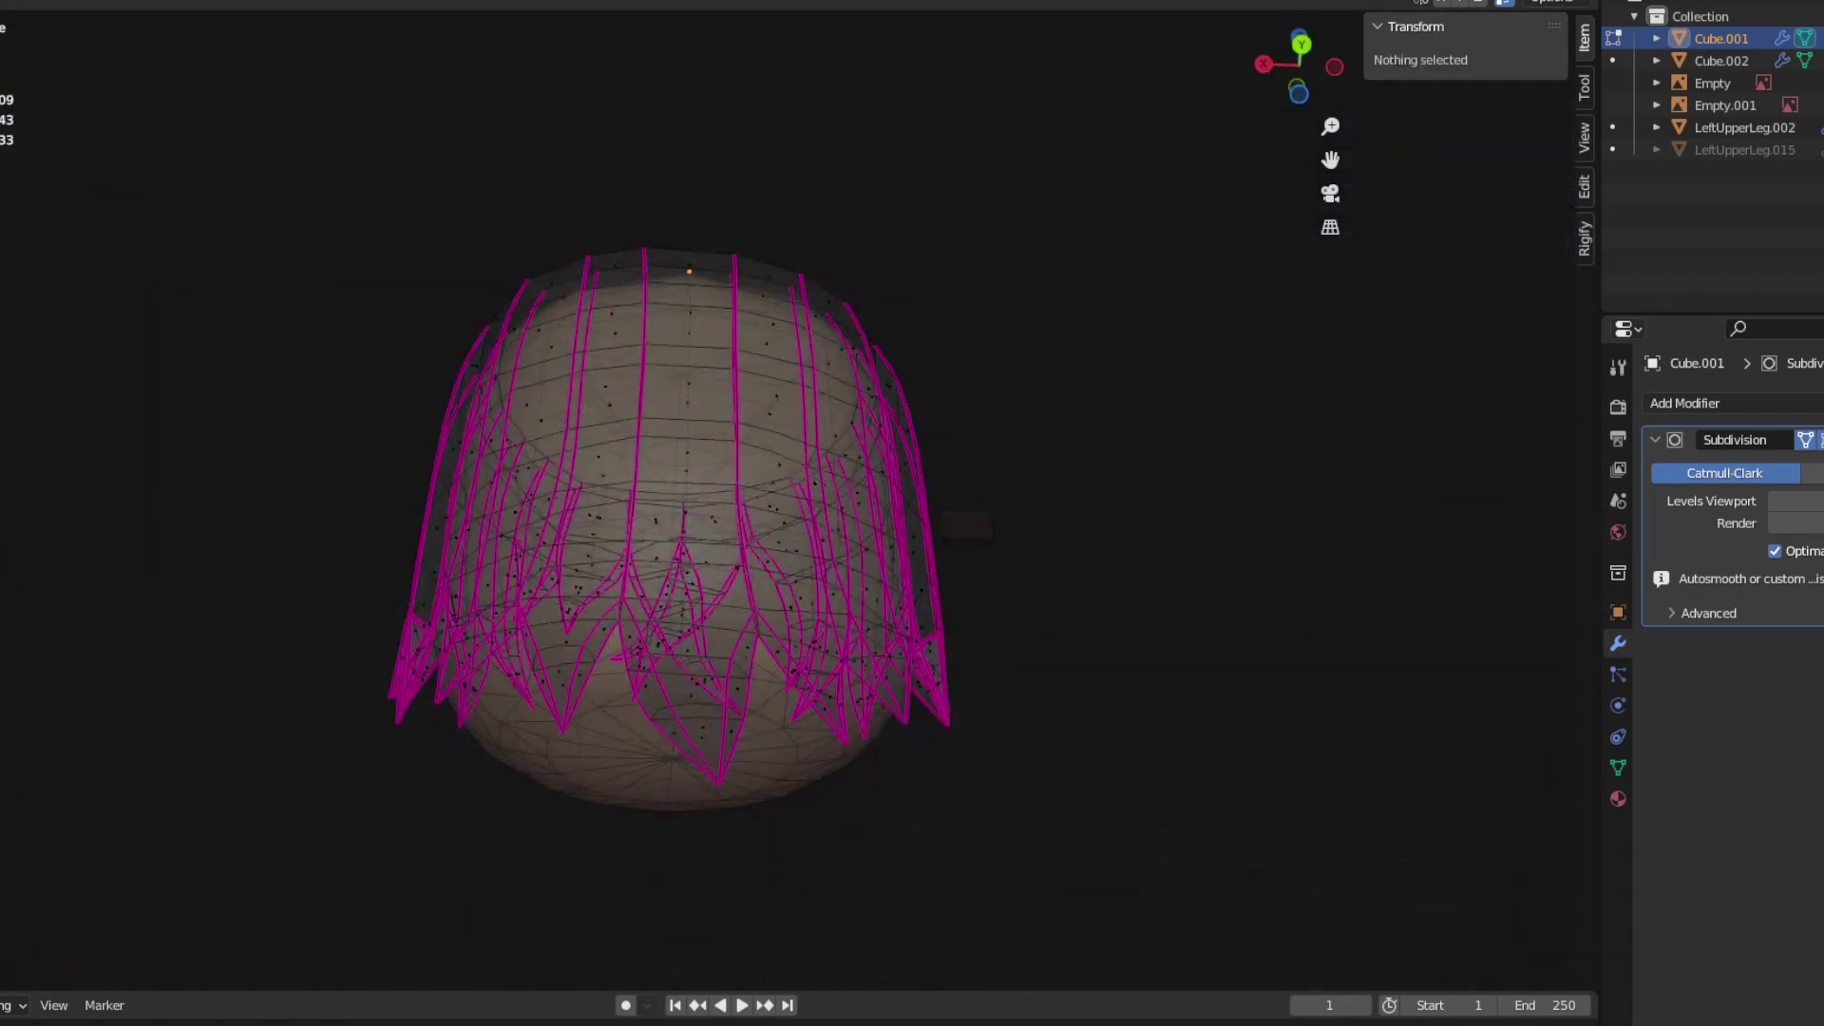
Step: Crease the two short edges at the notches on either side of the centre strand's tip
click(620, 611)
key(alt+z)
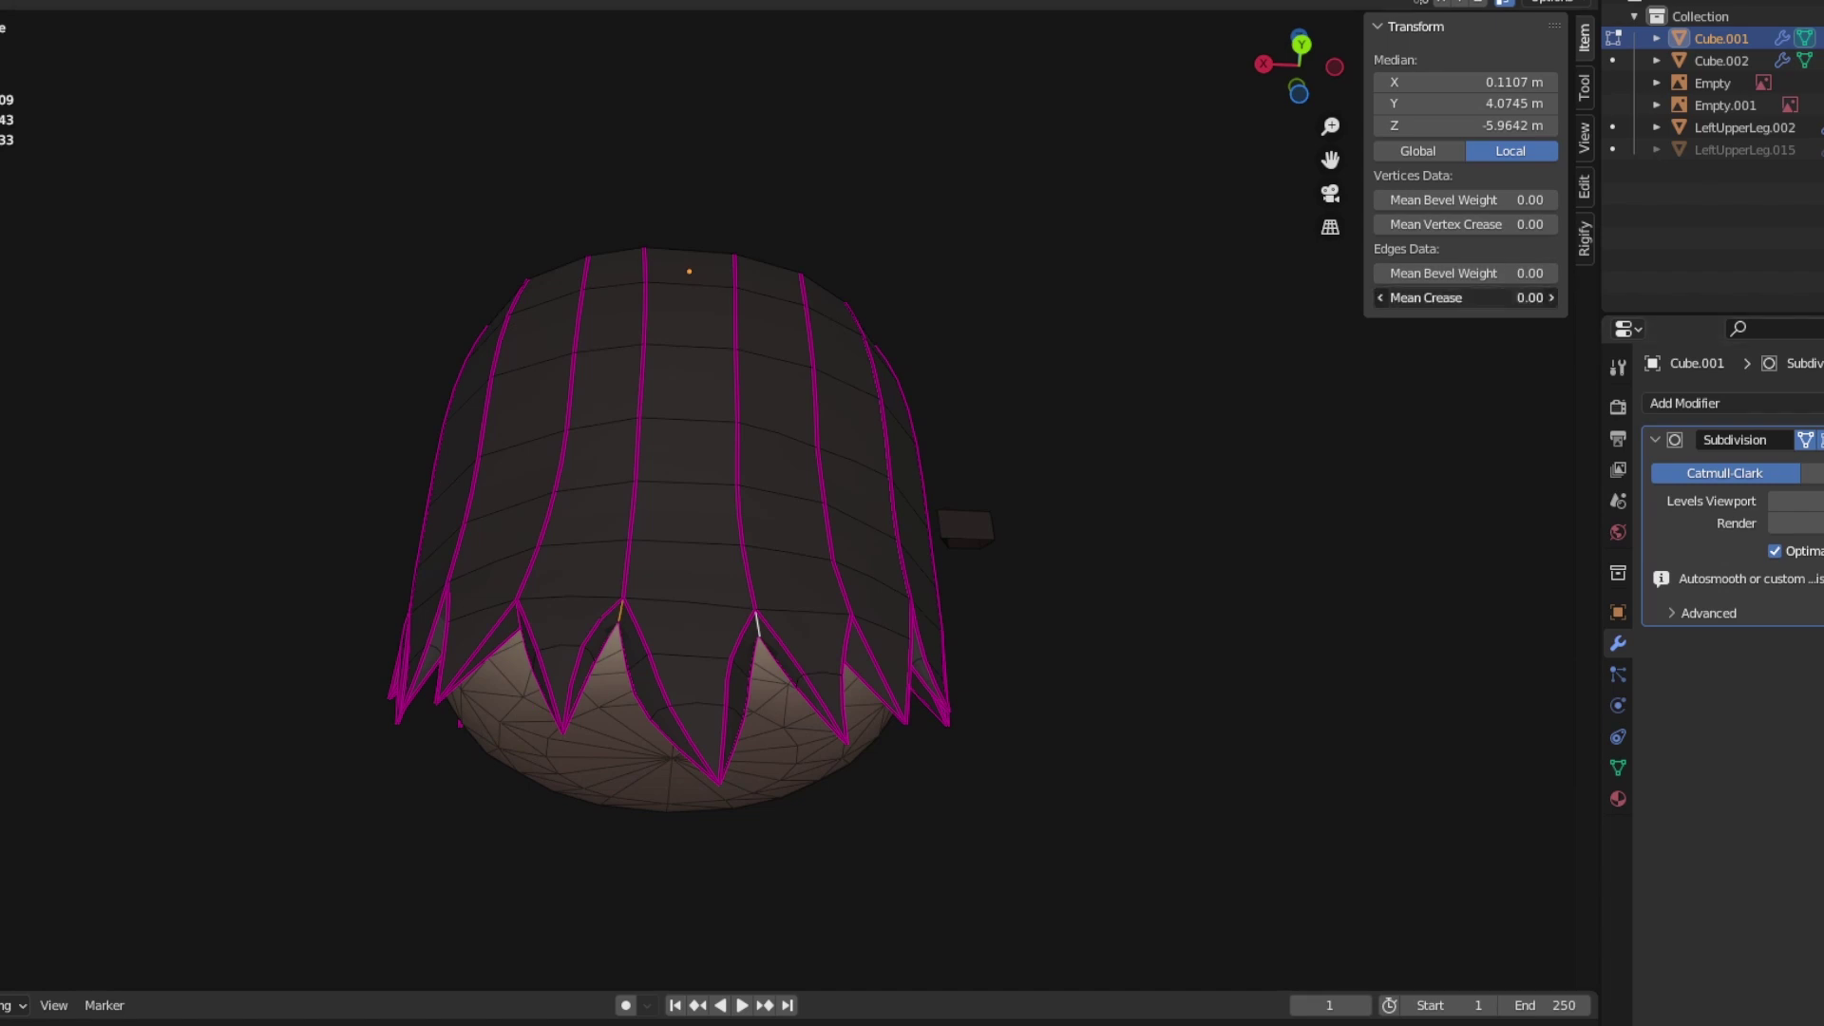
middle_drag(618, 620, 665, 779)
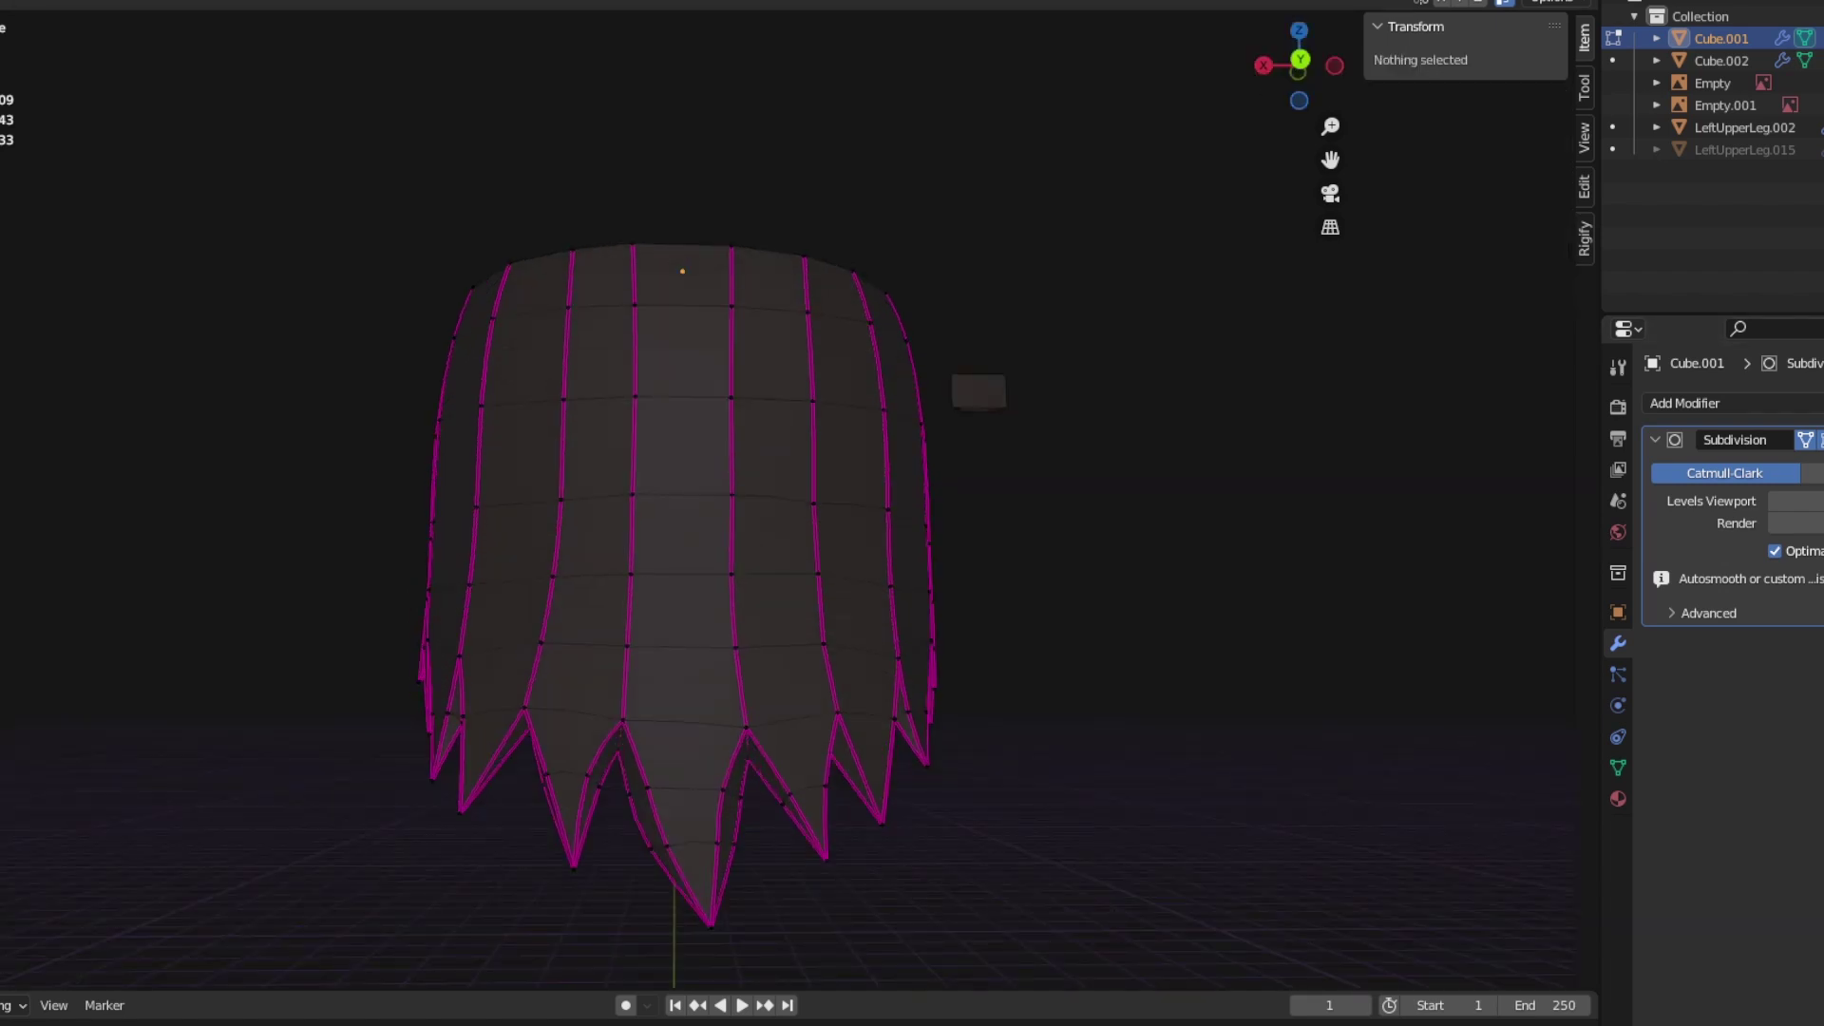
Step: Reposition the tip vertices of the centre back strand and its neighbours, and check the shape from the side
click(640, 782)
click(732, 843)
click(712, 916)
click(711, 926)
key(Tab)
key(Tab)
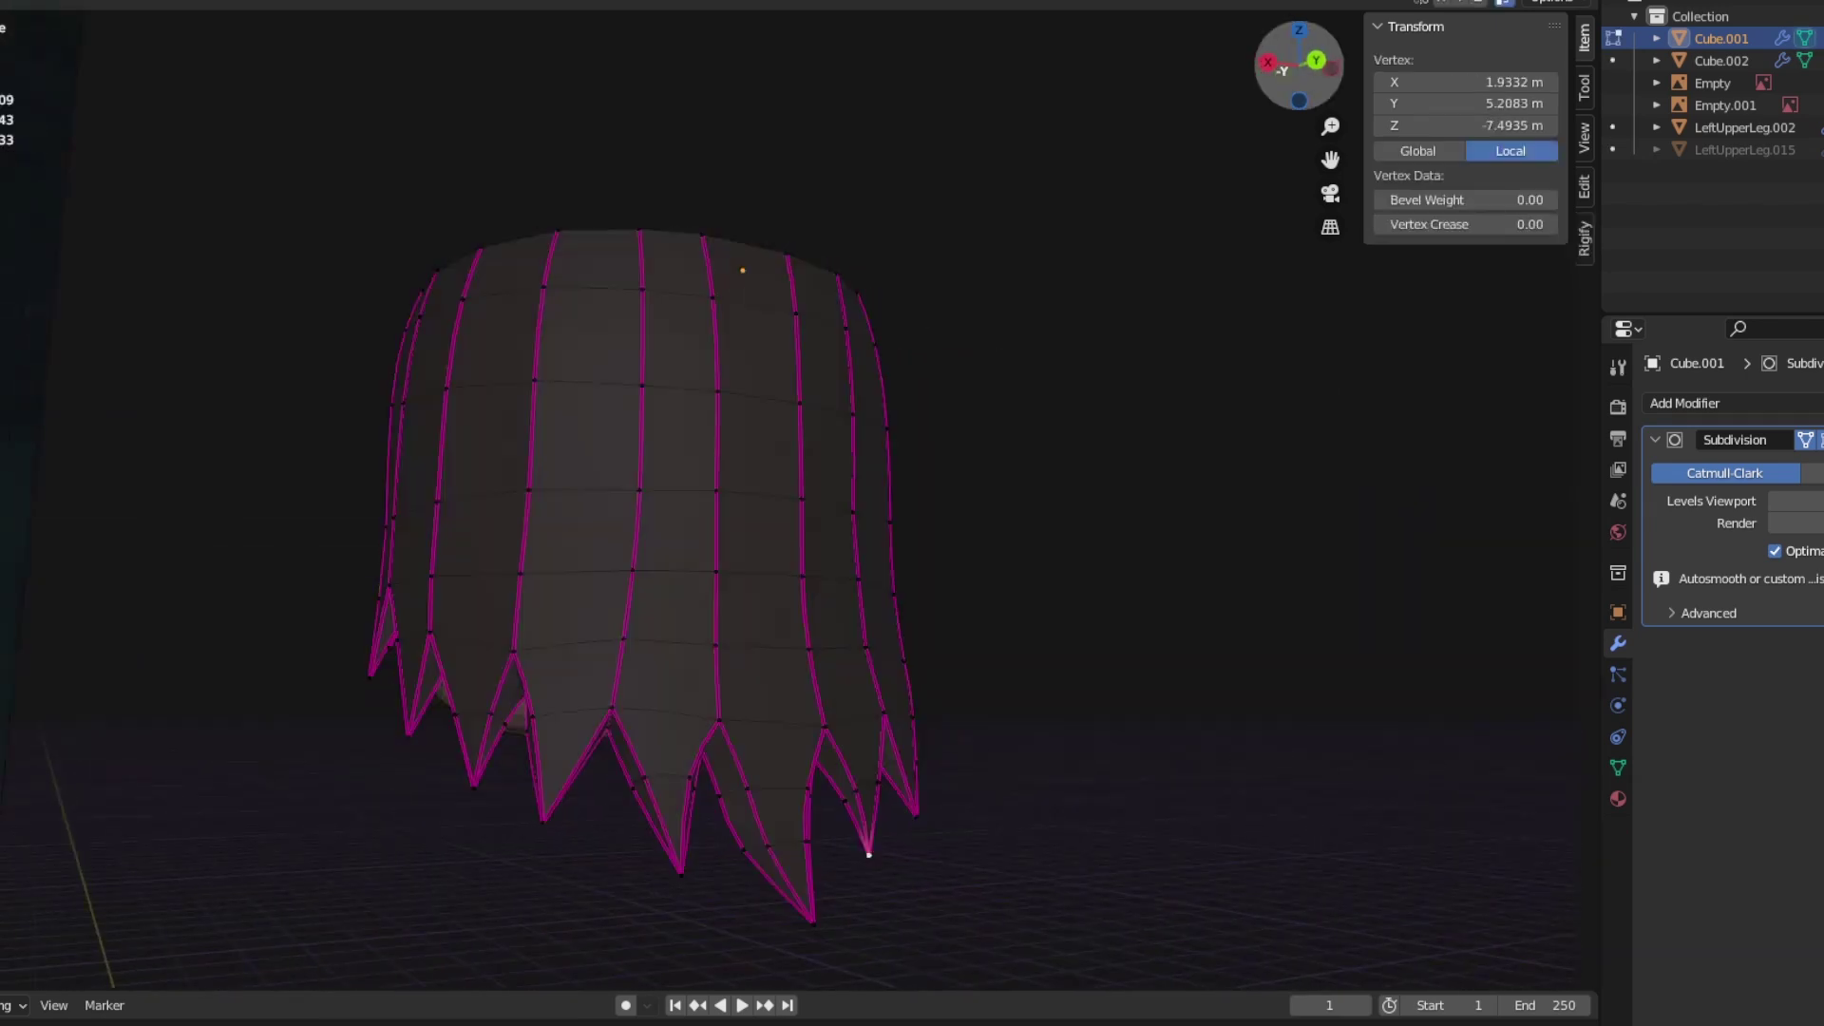
key(Tab)
key(Tab)
middle_drag(722, 570, 817, 532)
key(KP_1)
key(Tab)
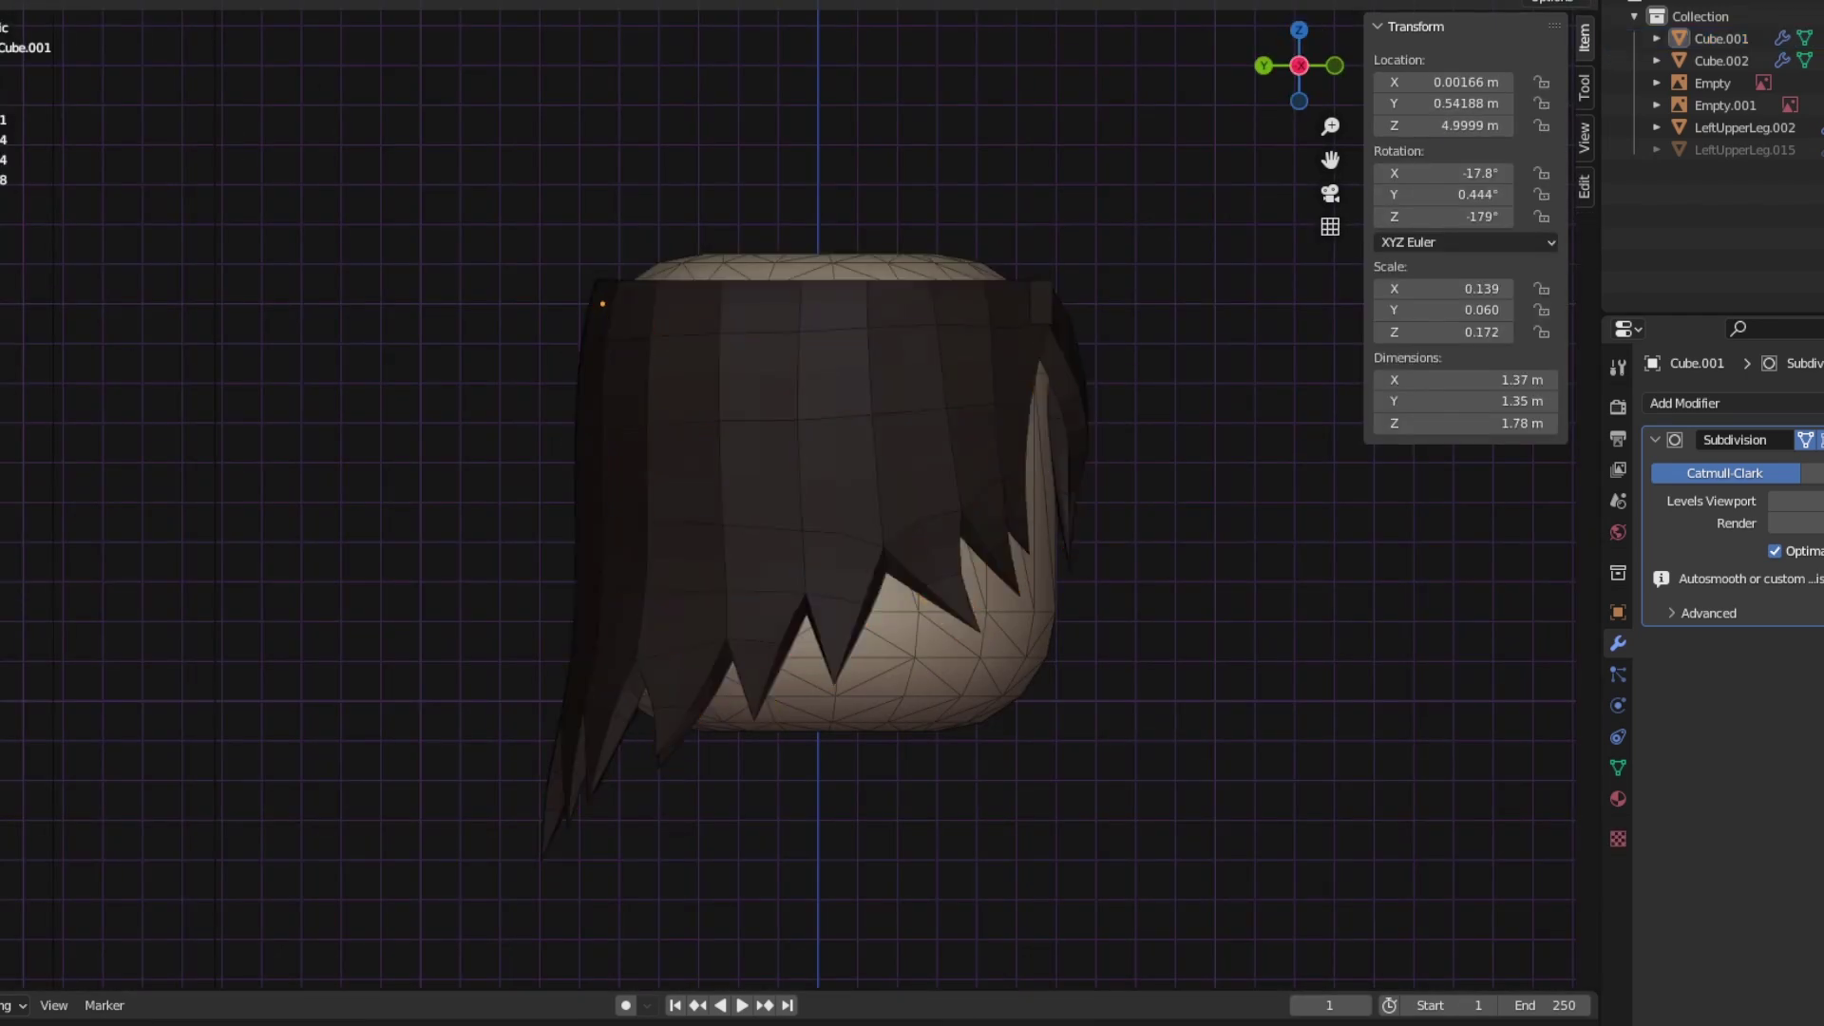
Step: Adjust the lower edge loops of the centre back strand to refine the curve of its pointed tip
key(KP_8)
key(Tab)
click(723, 909)
key(Tab)
key(Tab)
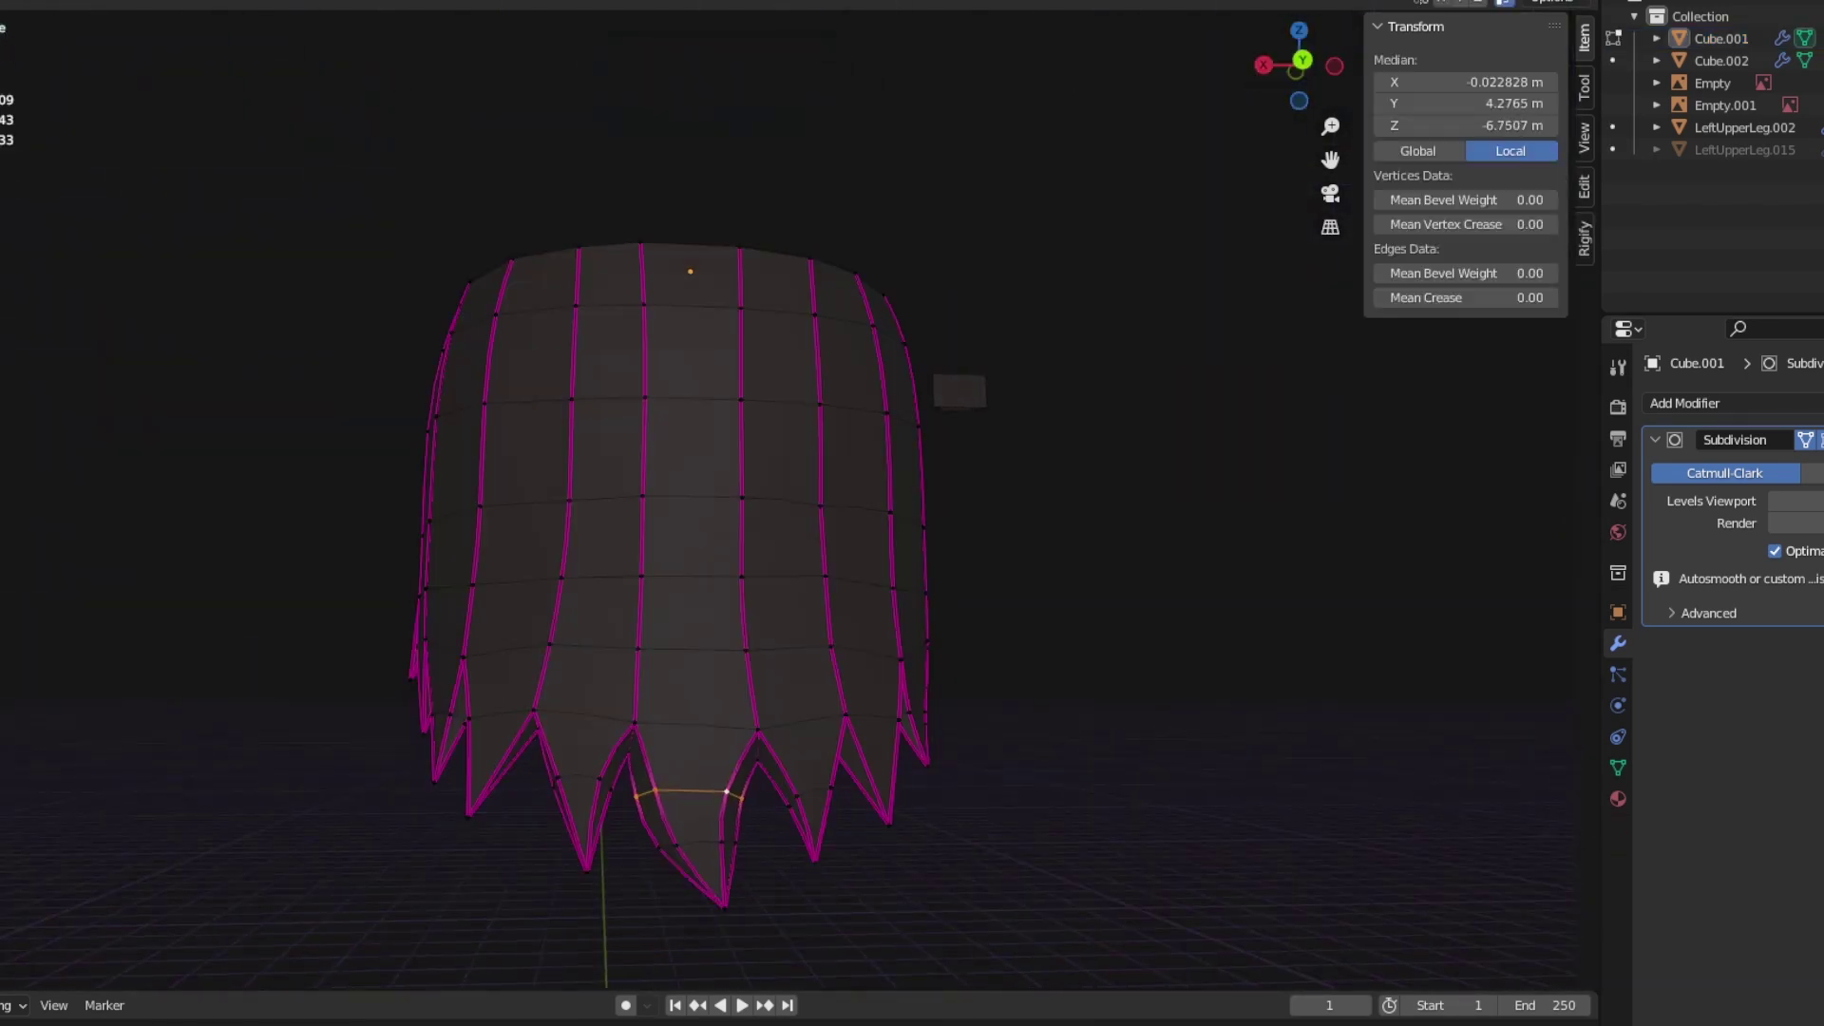
alt+click(698, 843)
key(Tab)
middle_drag(854, 570, 684, 580)
key(Tab)
click(537, 654)
key(KP_1)
key(Tab)
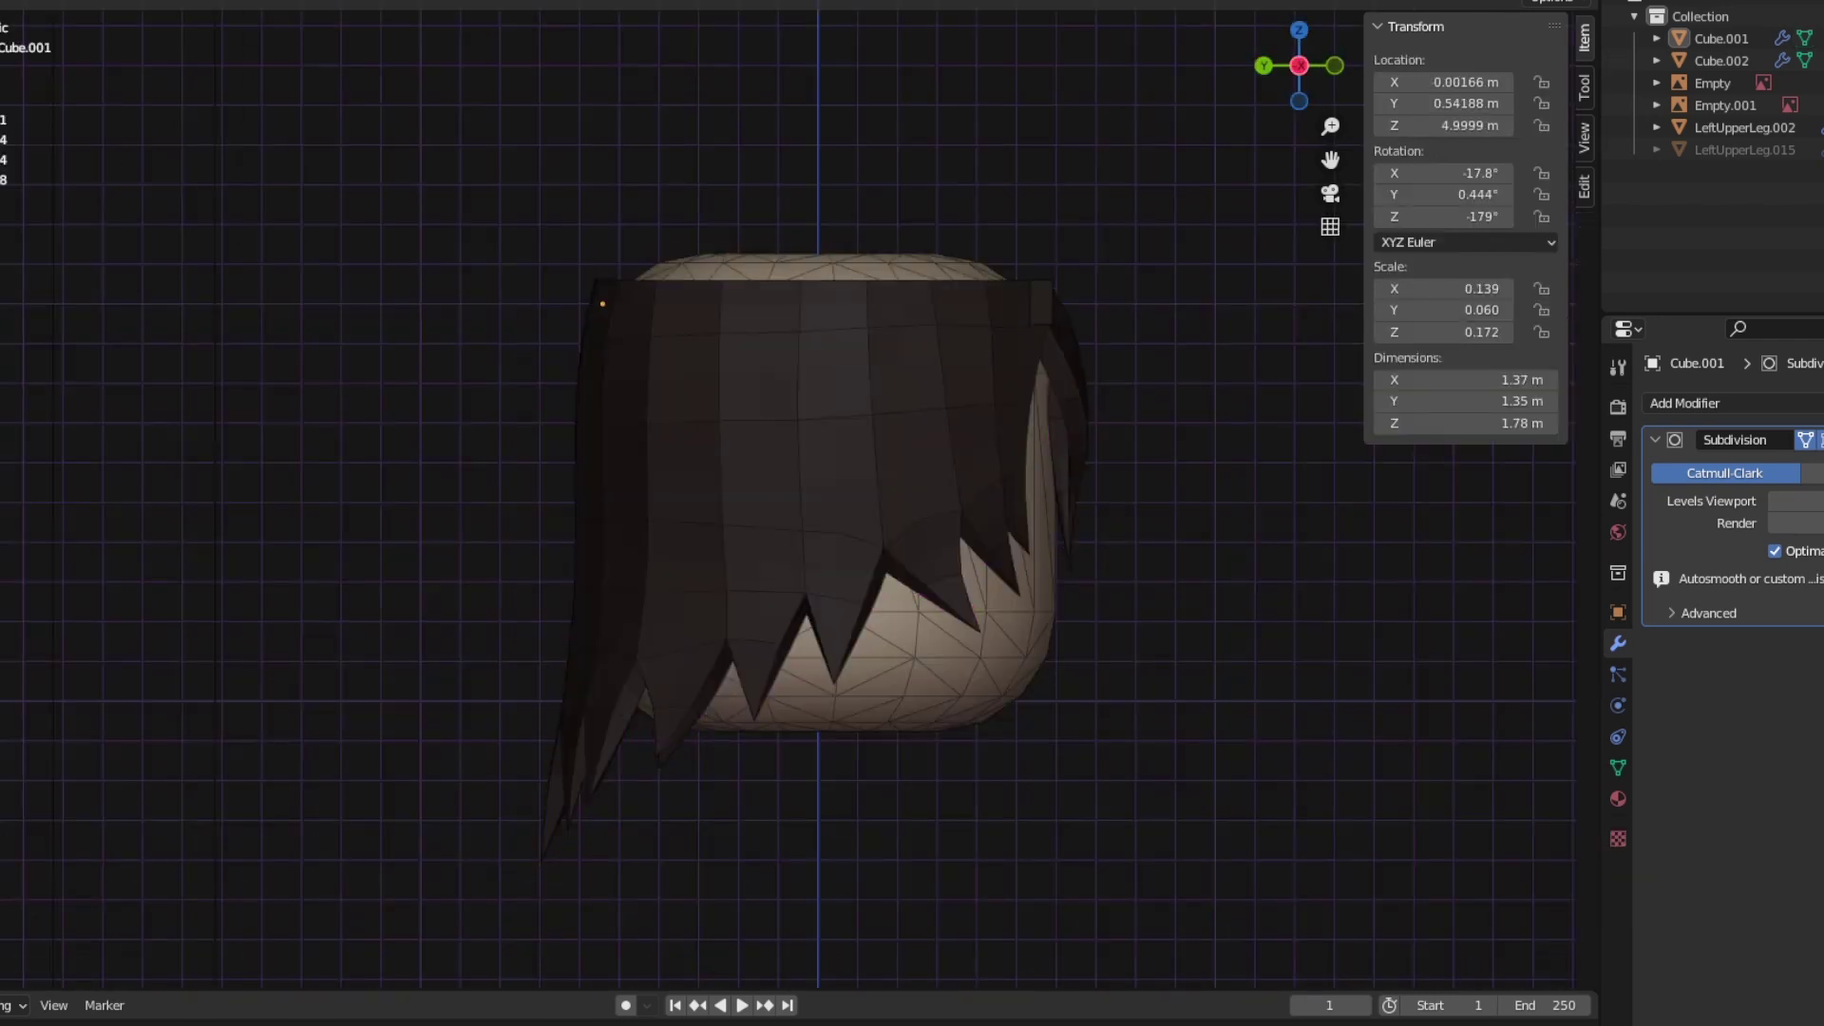
Step: Select the hair's open upper rim and extrude it upward and inward in rings, leaving a small opening at the crown
key(Tab)
middle_drag(949, 475, 1093, 380)
alt+click(1074, 314)
click(1144, 354)
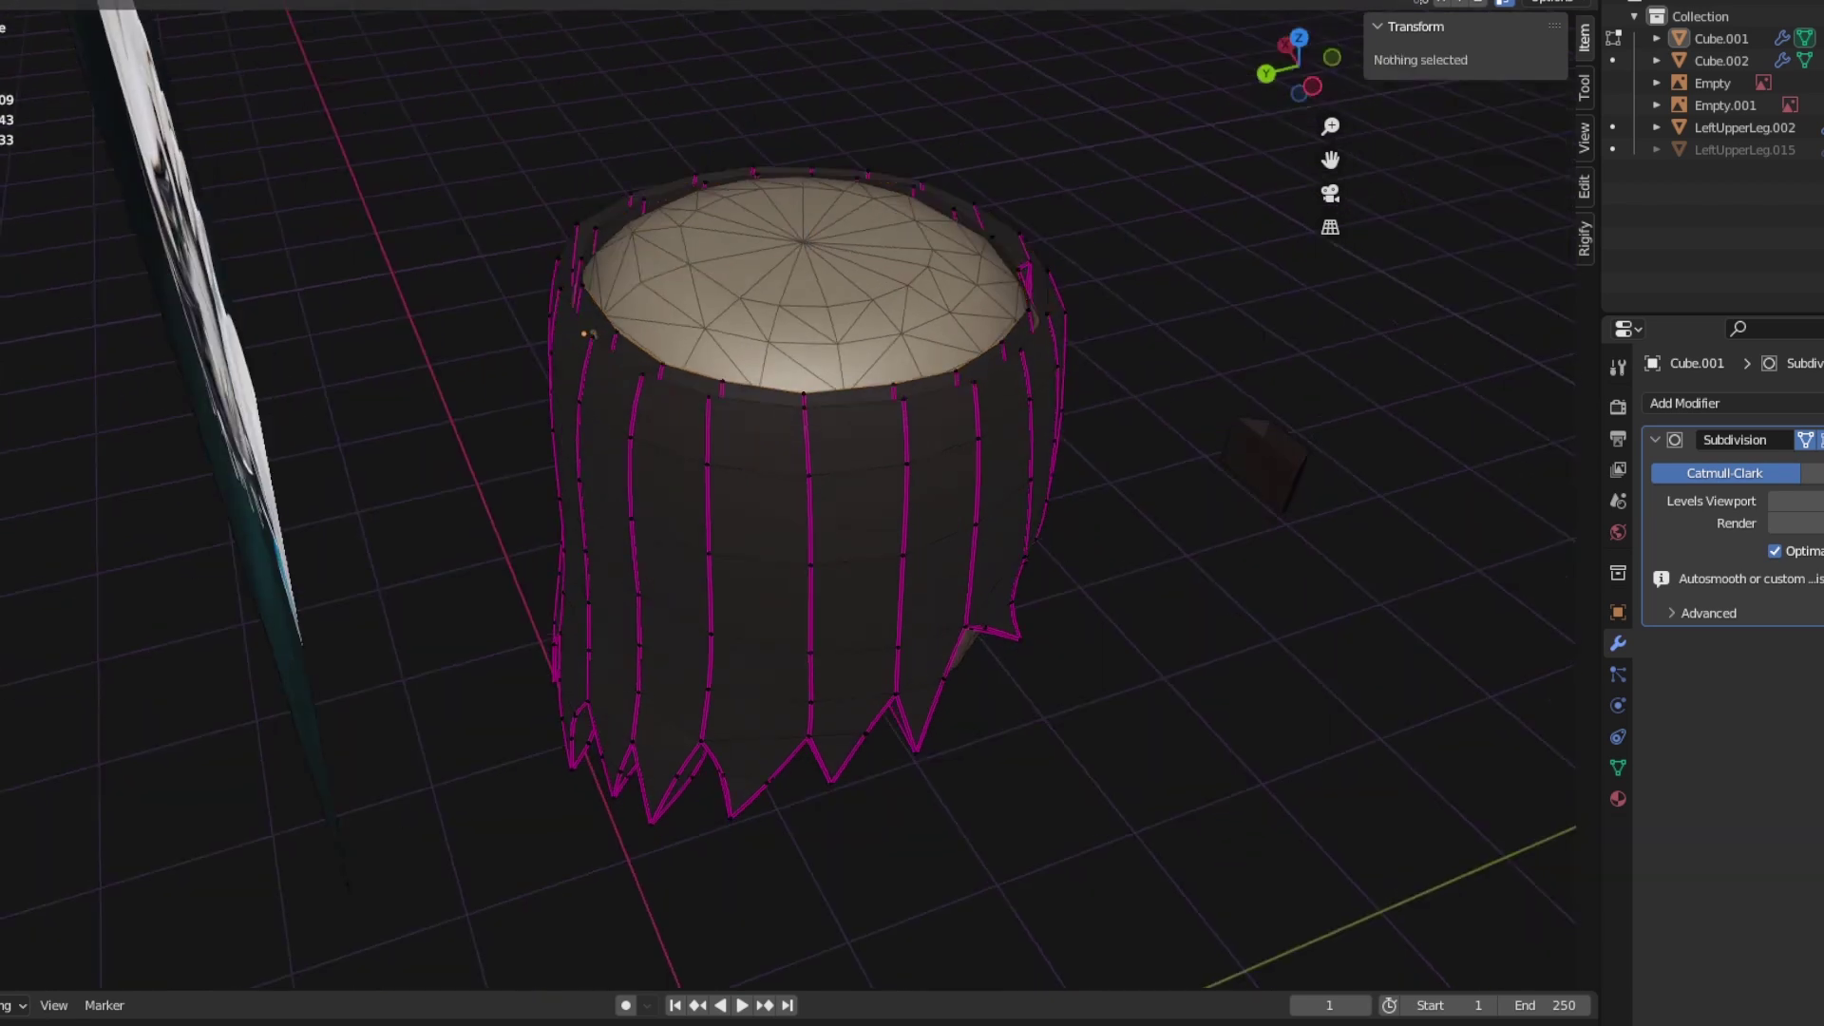
key(KP_1)
key(e)
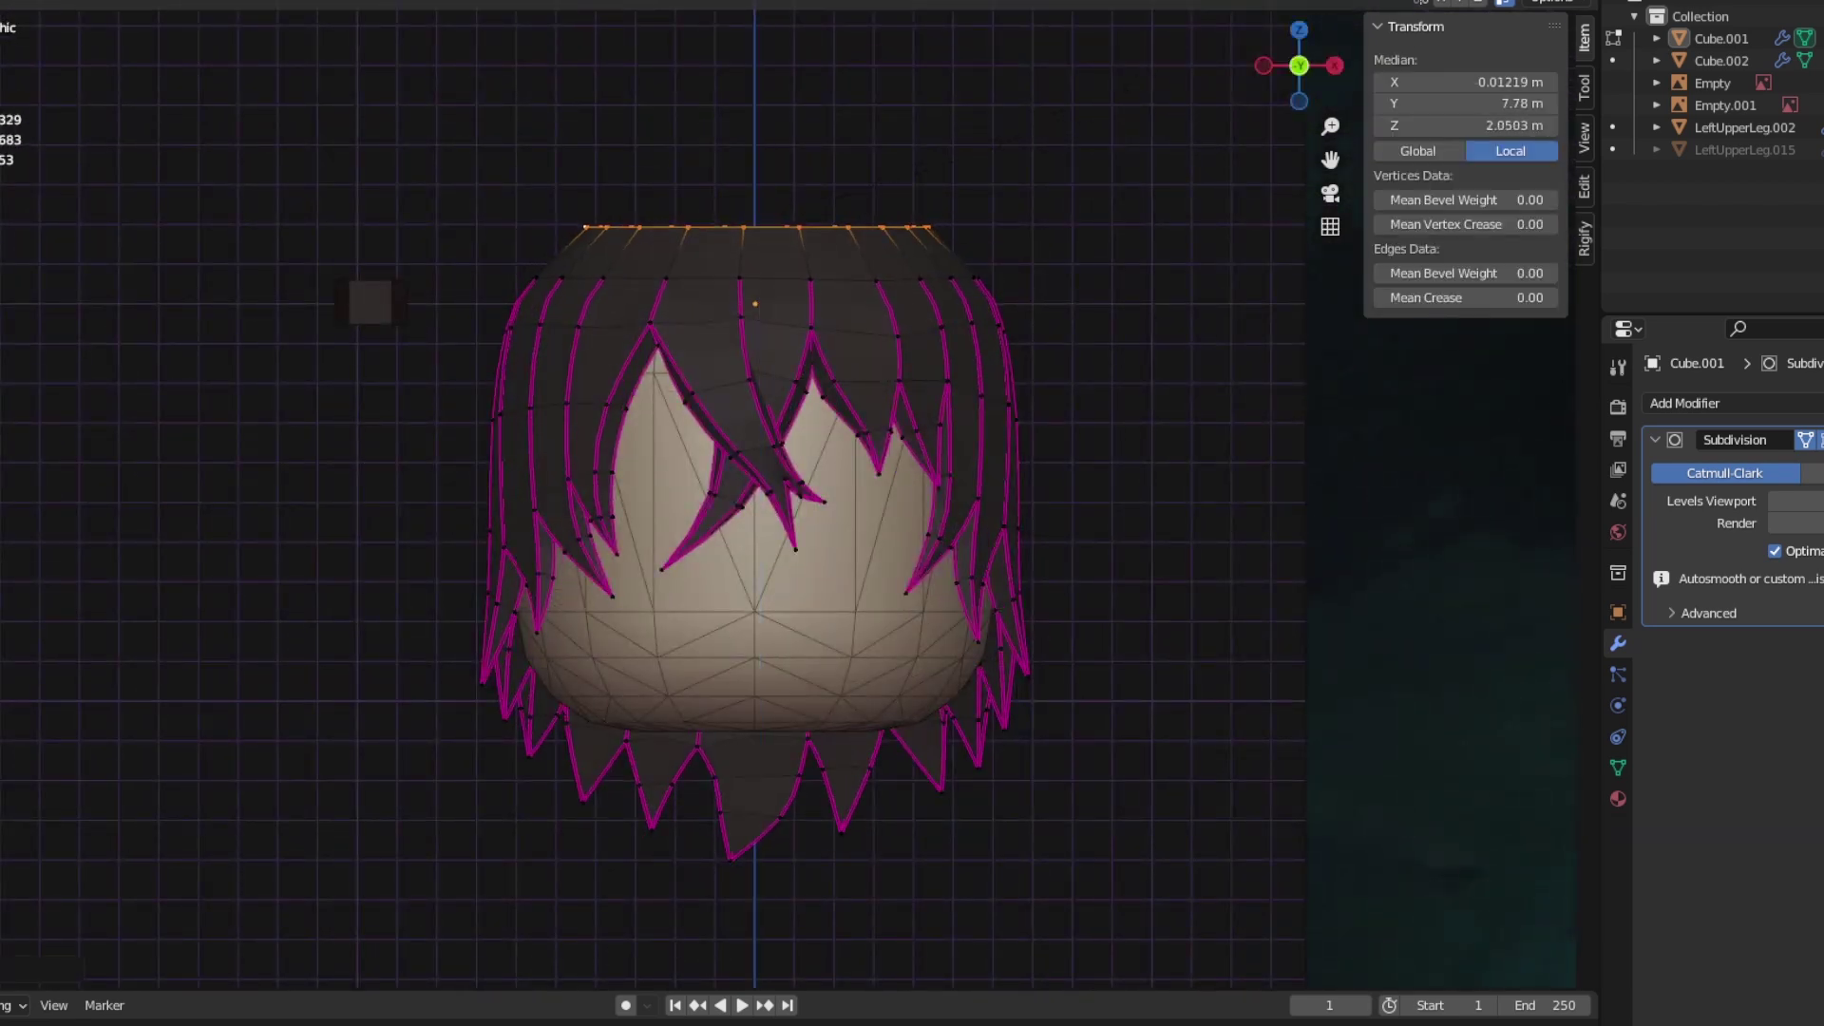
middle_drag(992, 225, 1093, 722)
key(ctrl+f)
click(950, 810)
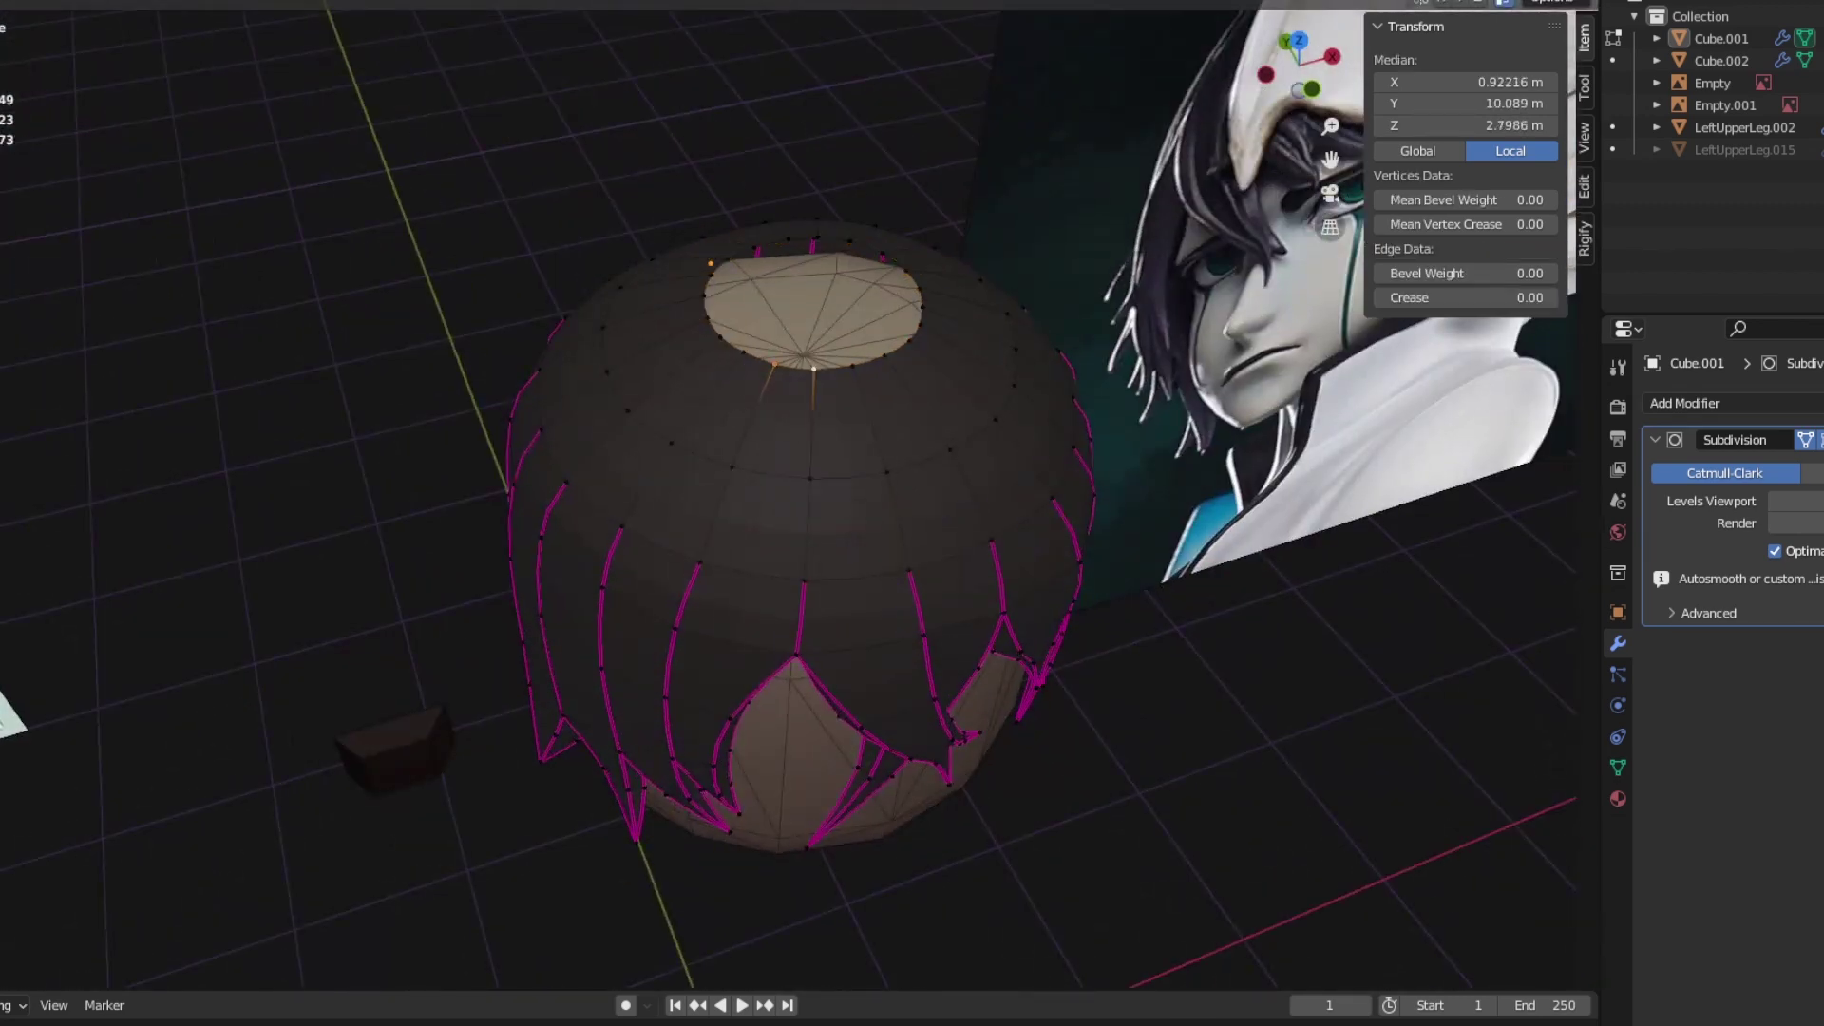
Step: Merge adjacent vertex pairs around the crown opening to reduce the number of rim vertices
click(863, 359)
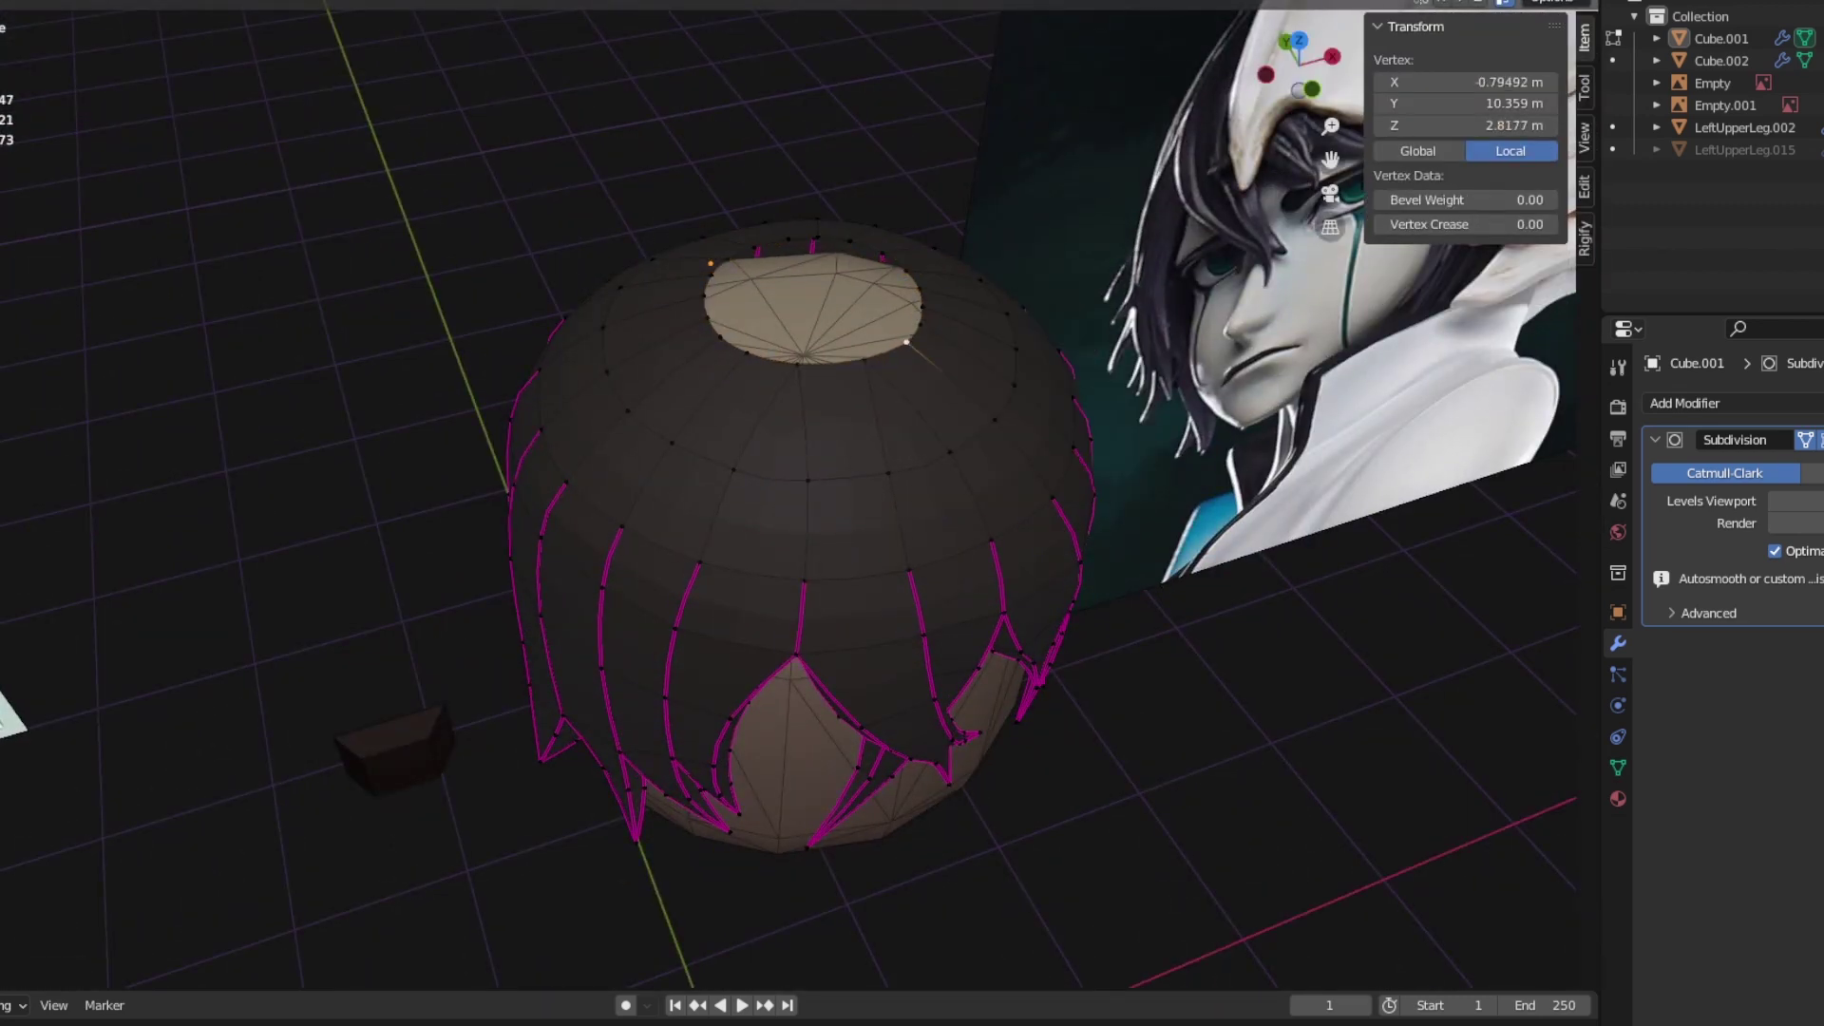
shift+click(907, 339)
middle_drag(907, 339, 912, 399)
click(915, 342)
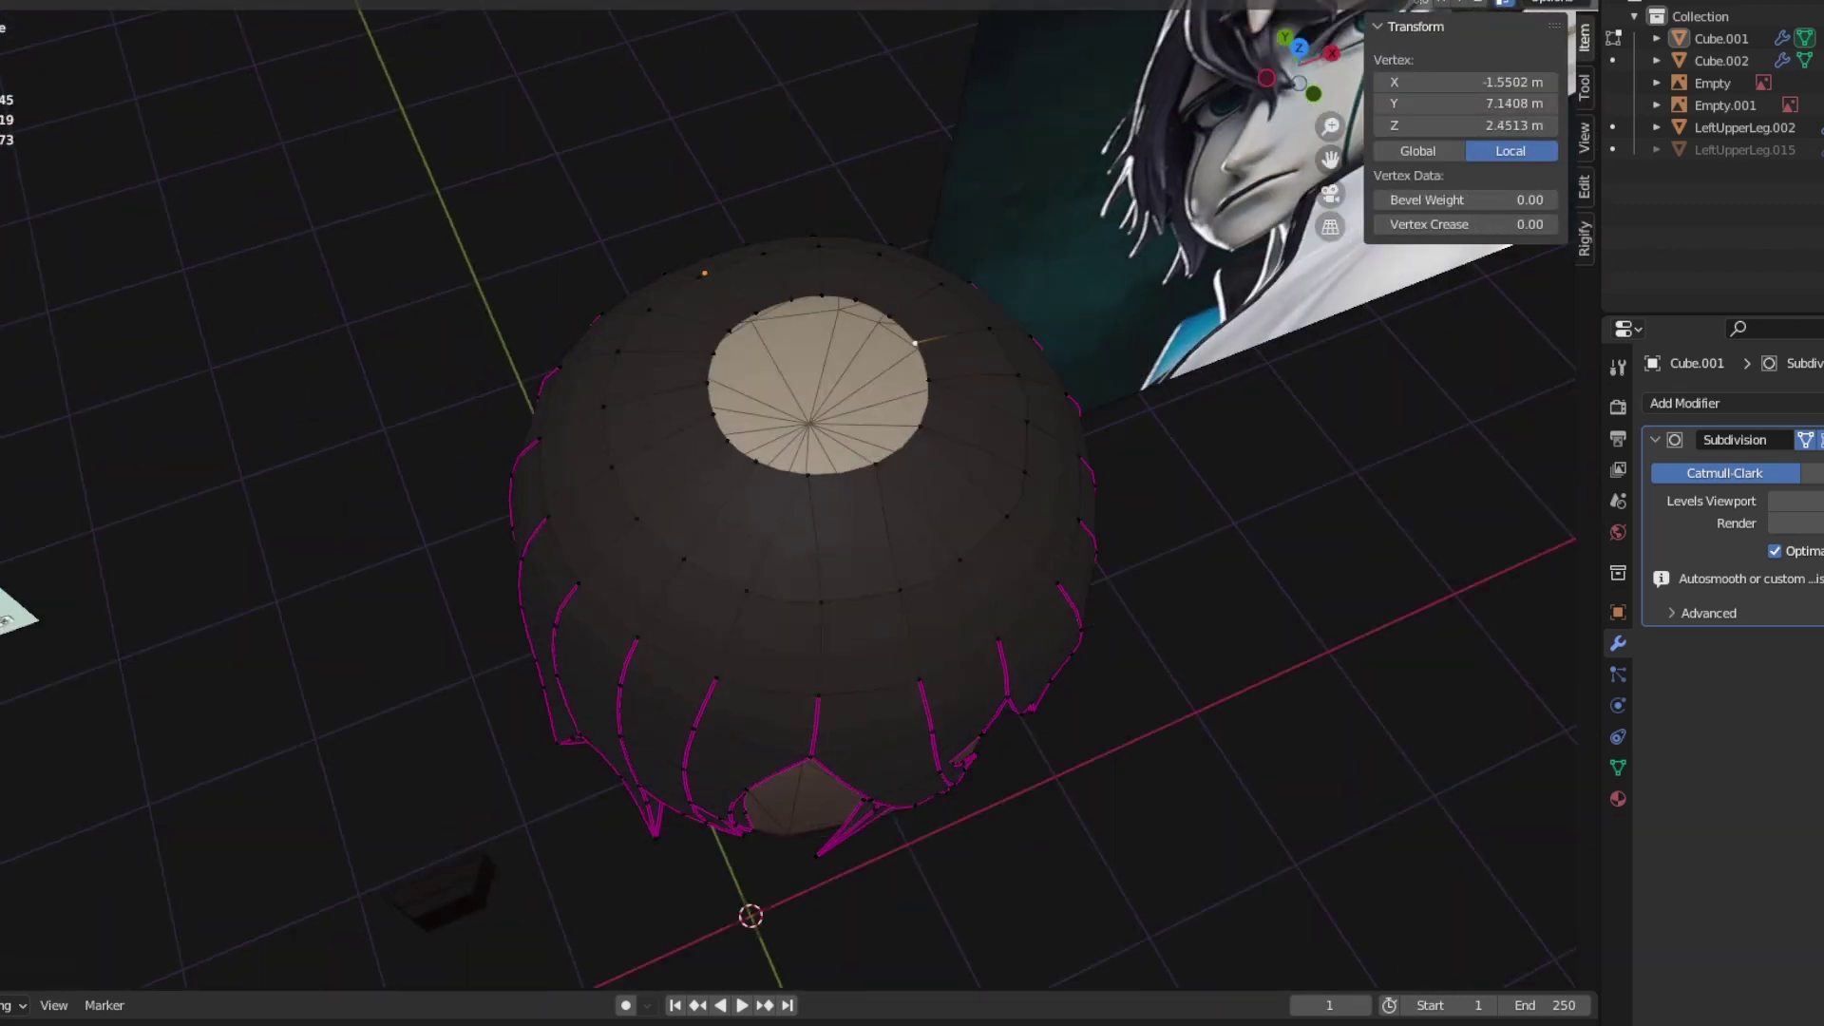
click(707, 381)
shift+click(712, 414)
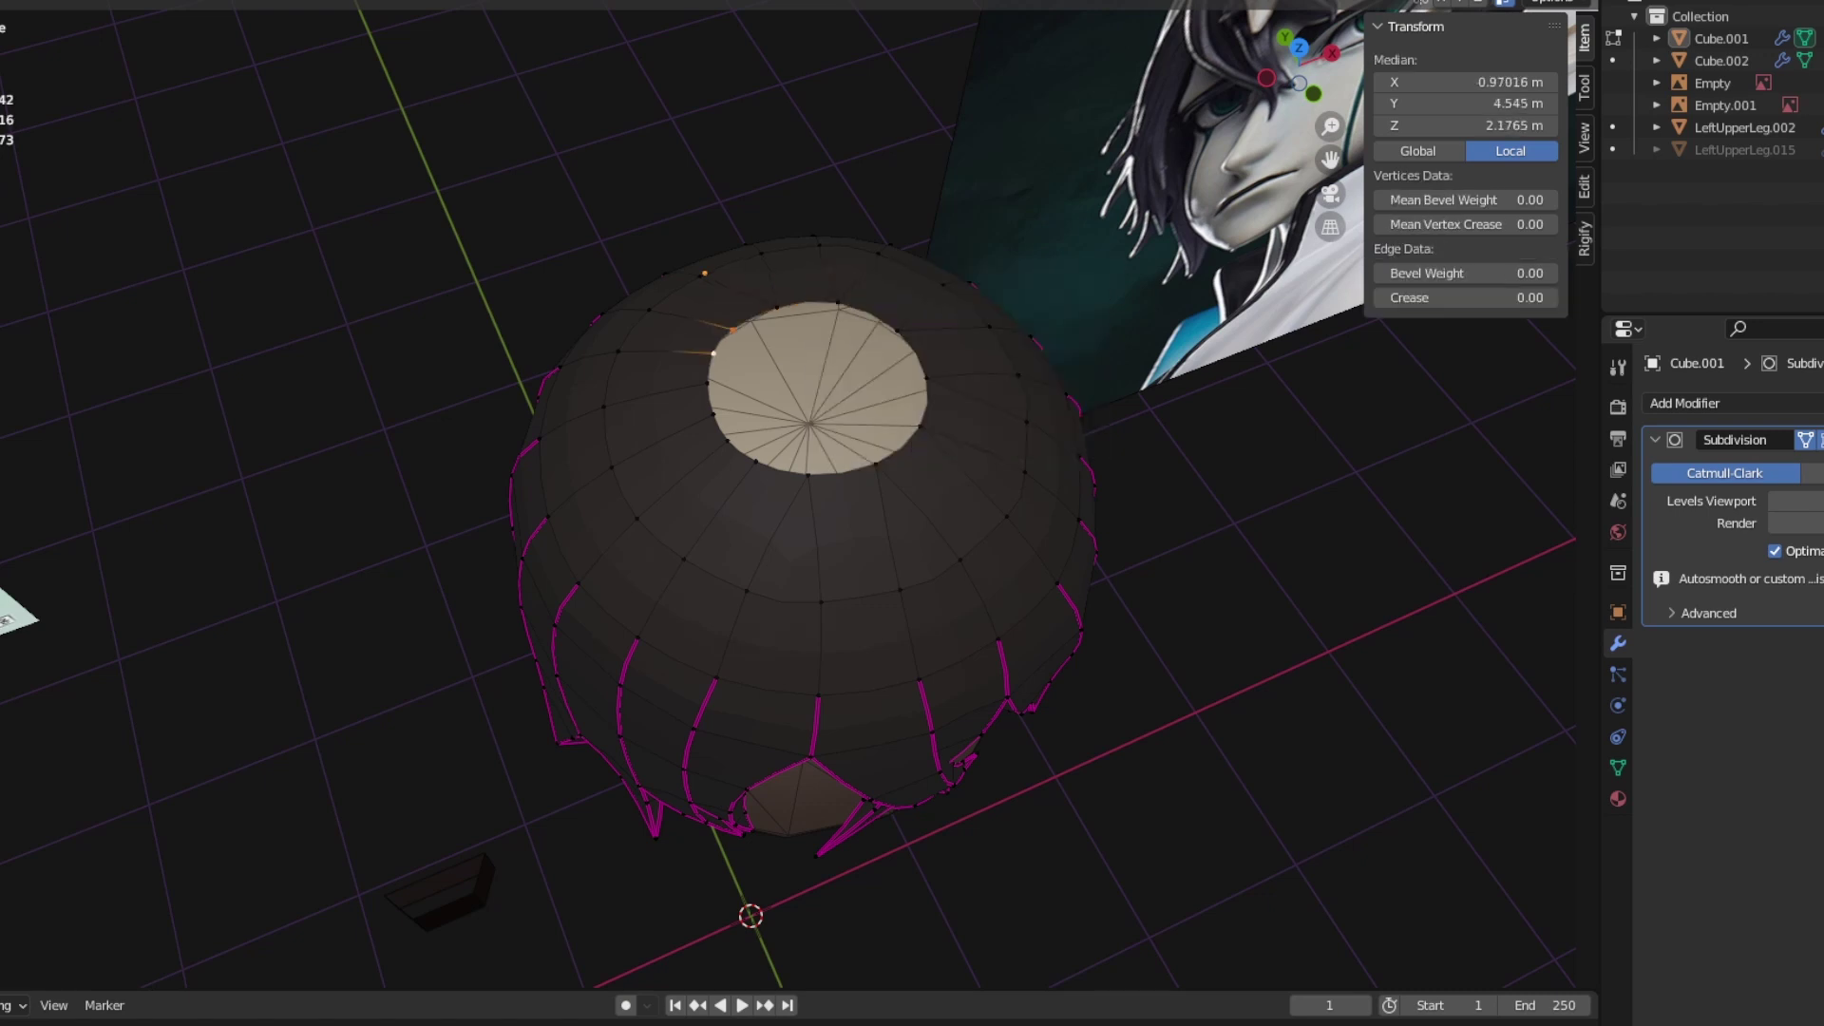
key(alt+a)
Step: Even out the remaining vertices around the crown opening into a circle
key(l)
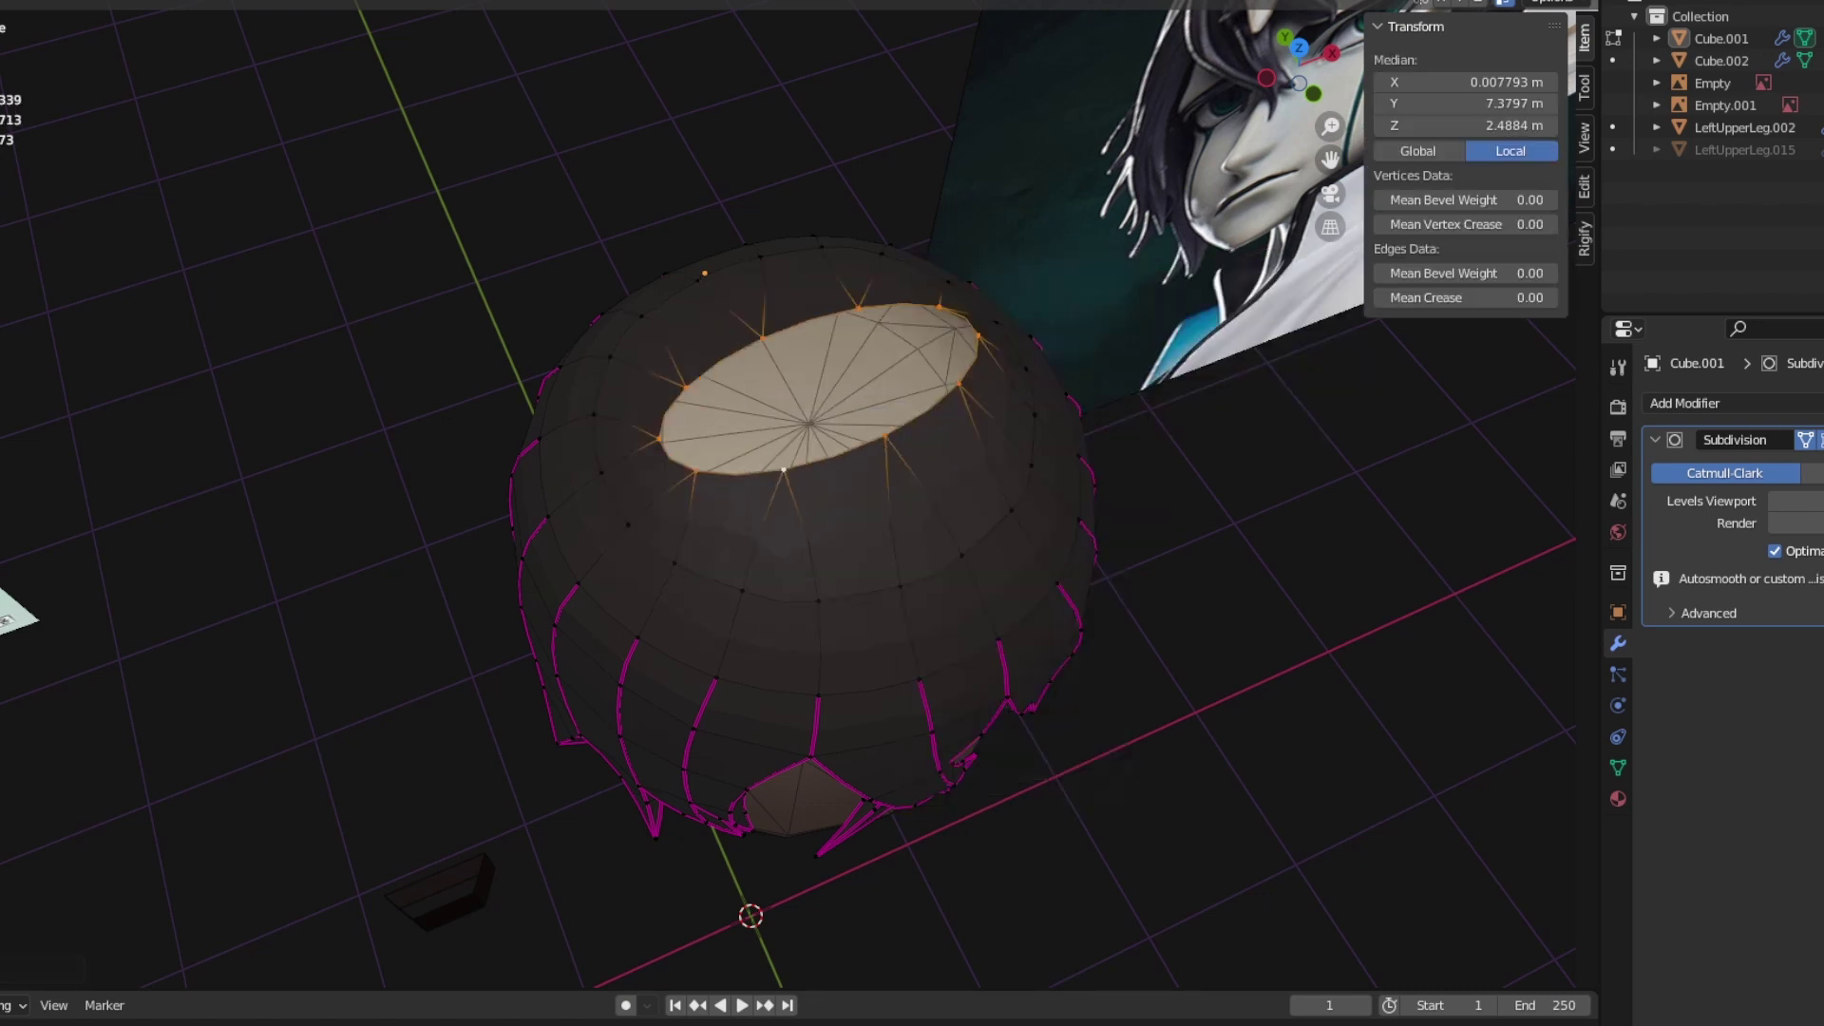
key(Tab)
key(Tab)
right_click(896, 429)
click(1188, 452)
key(alt+a)
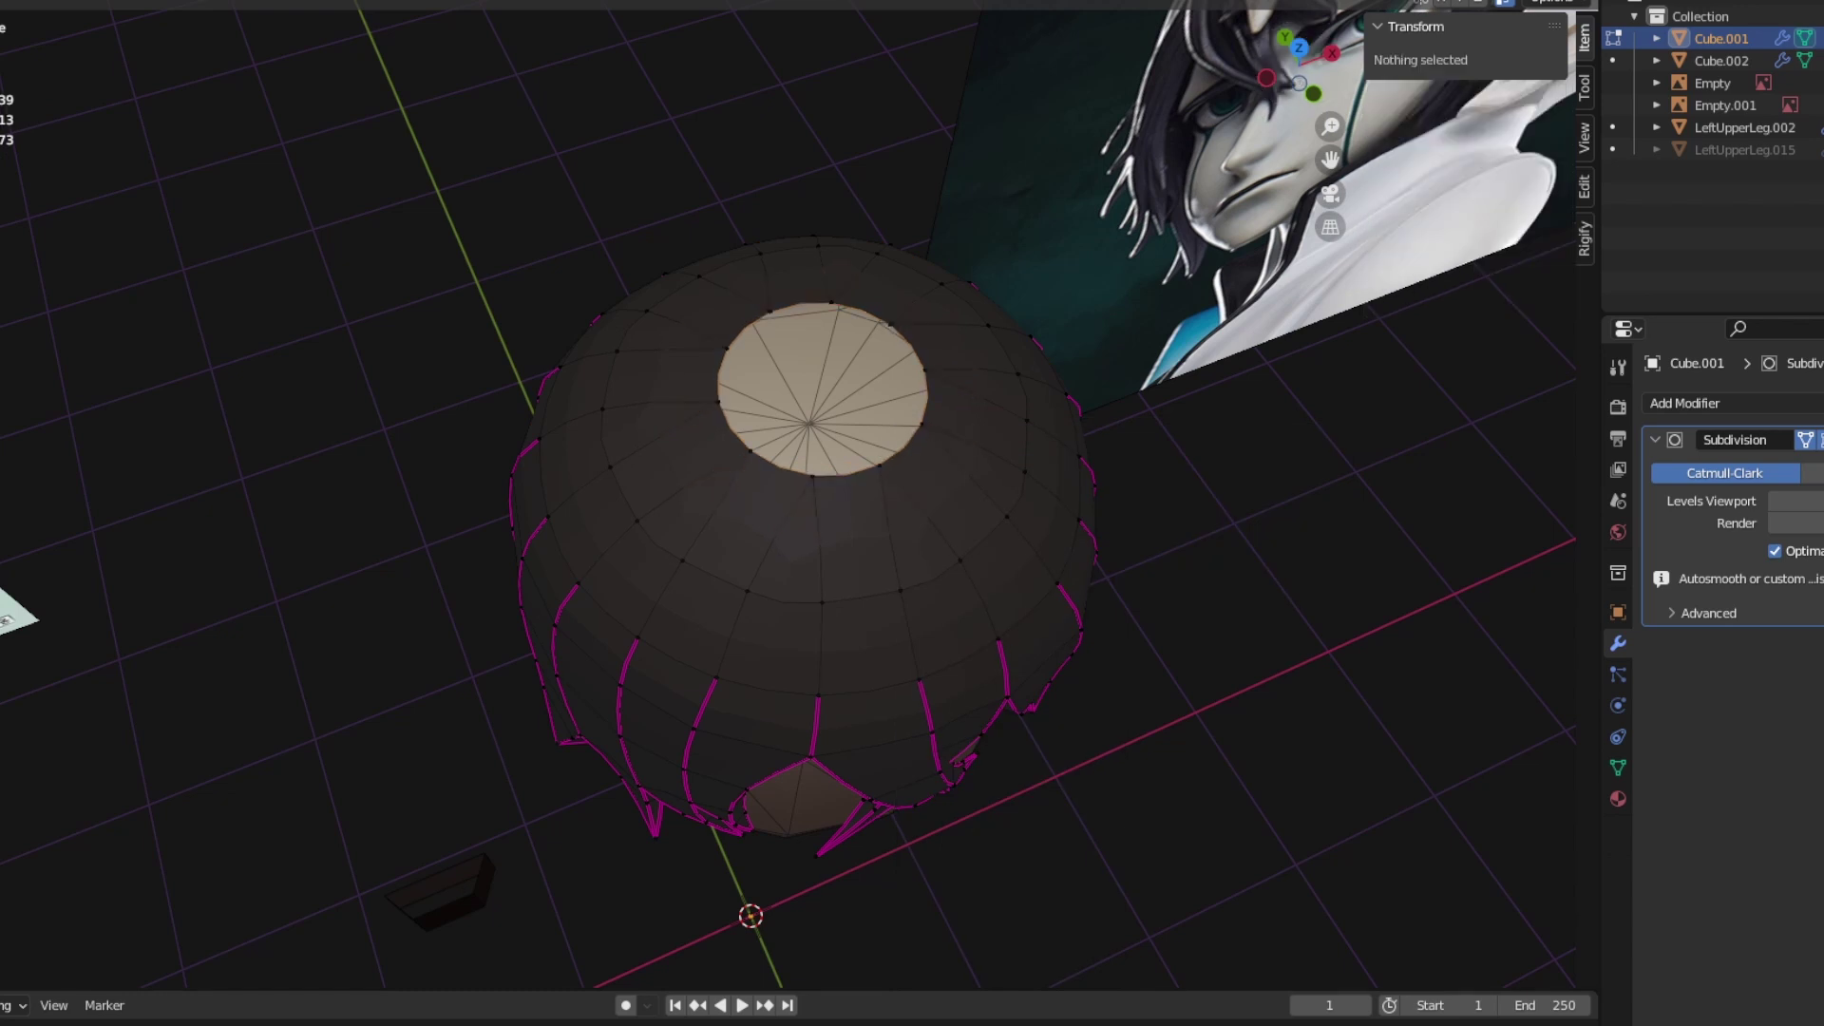
Step: Fill the crown opening with a grid of faces
alt+click(814, 604)
middle_drag(912, 513, 912, 446)
key(ctrl+f)
click(1042, 468)
key(KP_1)
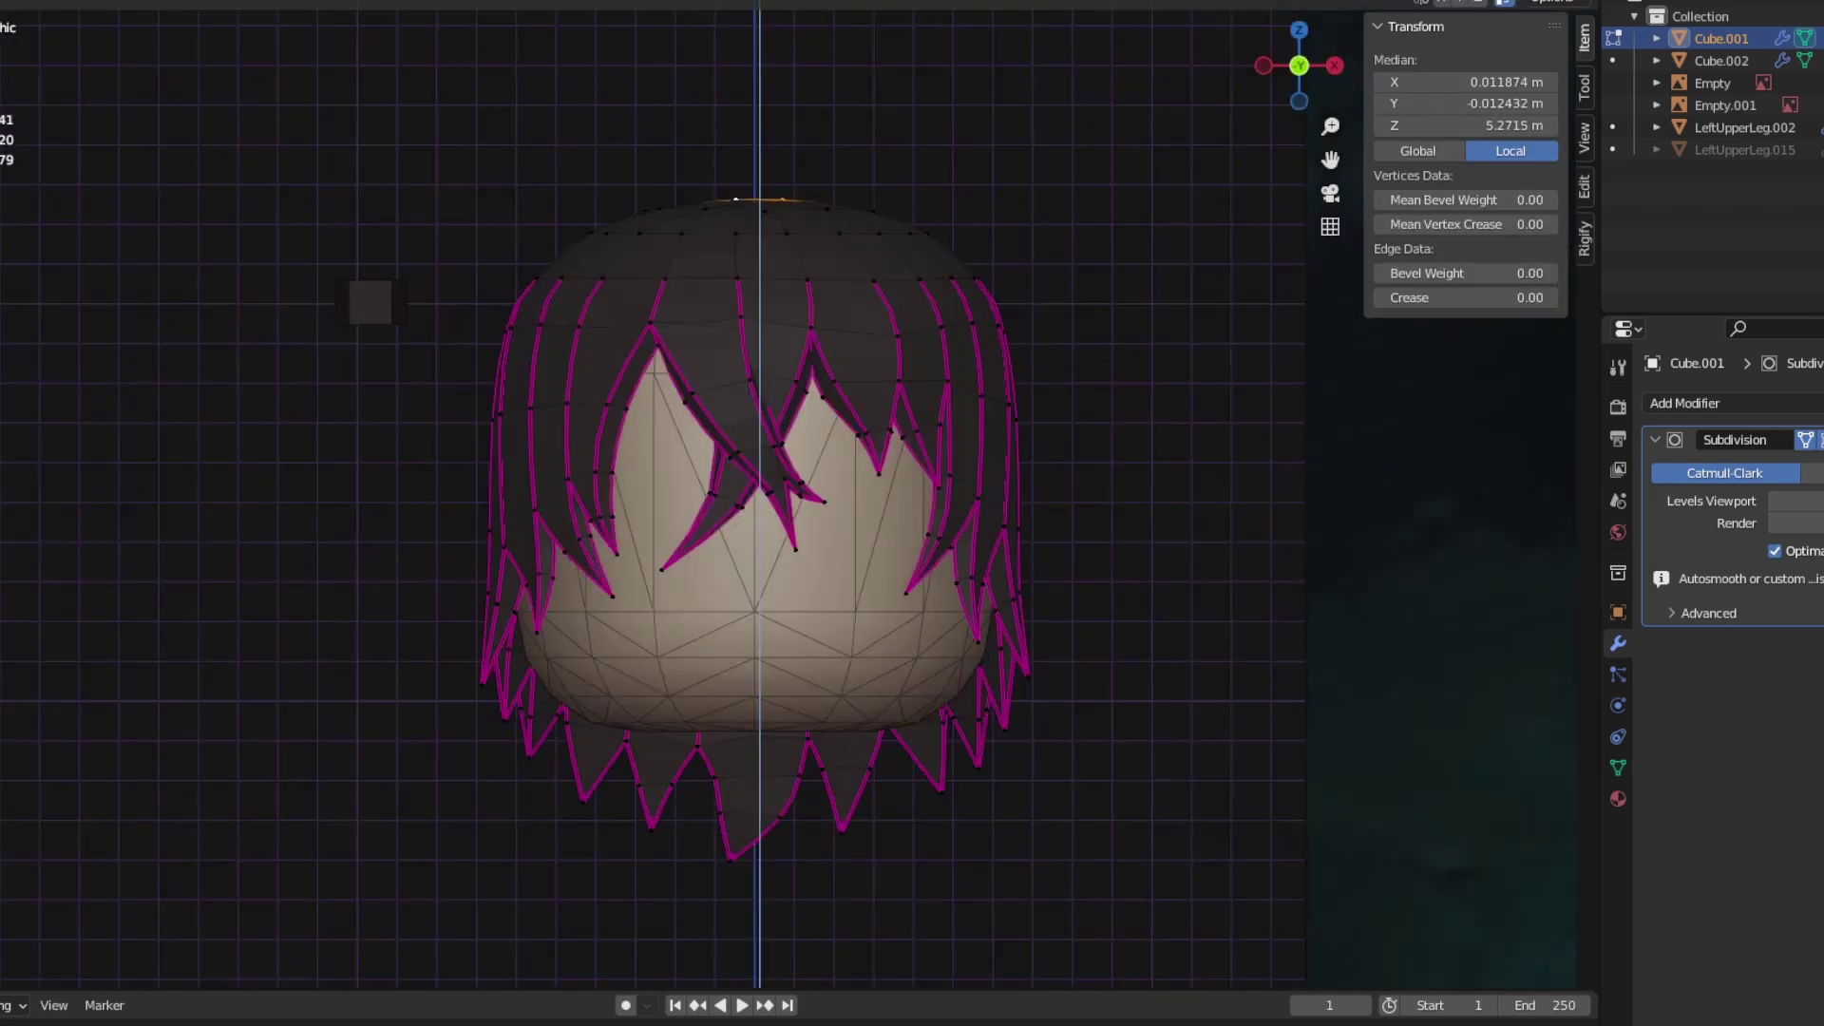
Step: Raise the upper rim loops and the two centre vertices to round the crown into a smooth dome
key(Tab)
middle_drag(911, 513, 950, 437)
key(Tab)
key(KP_1)
key(c)
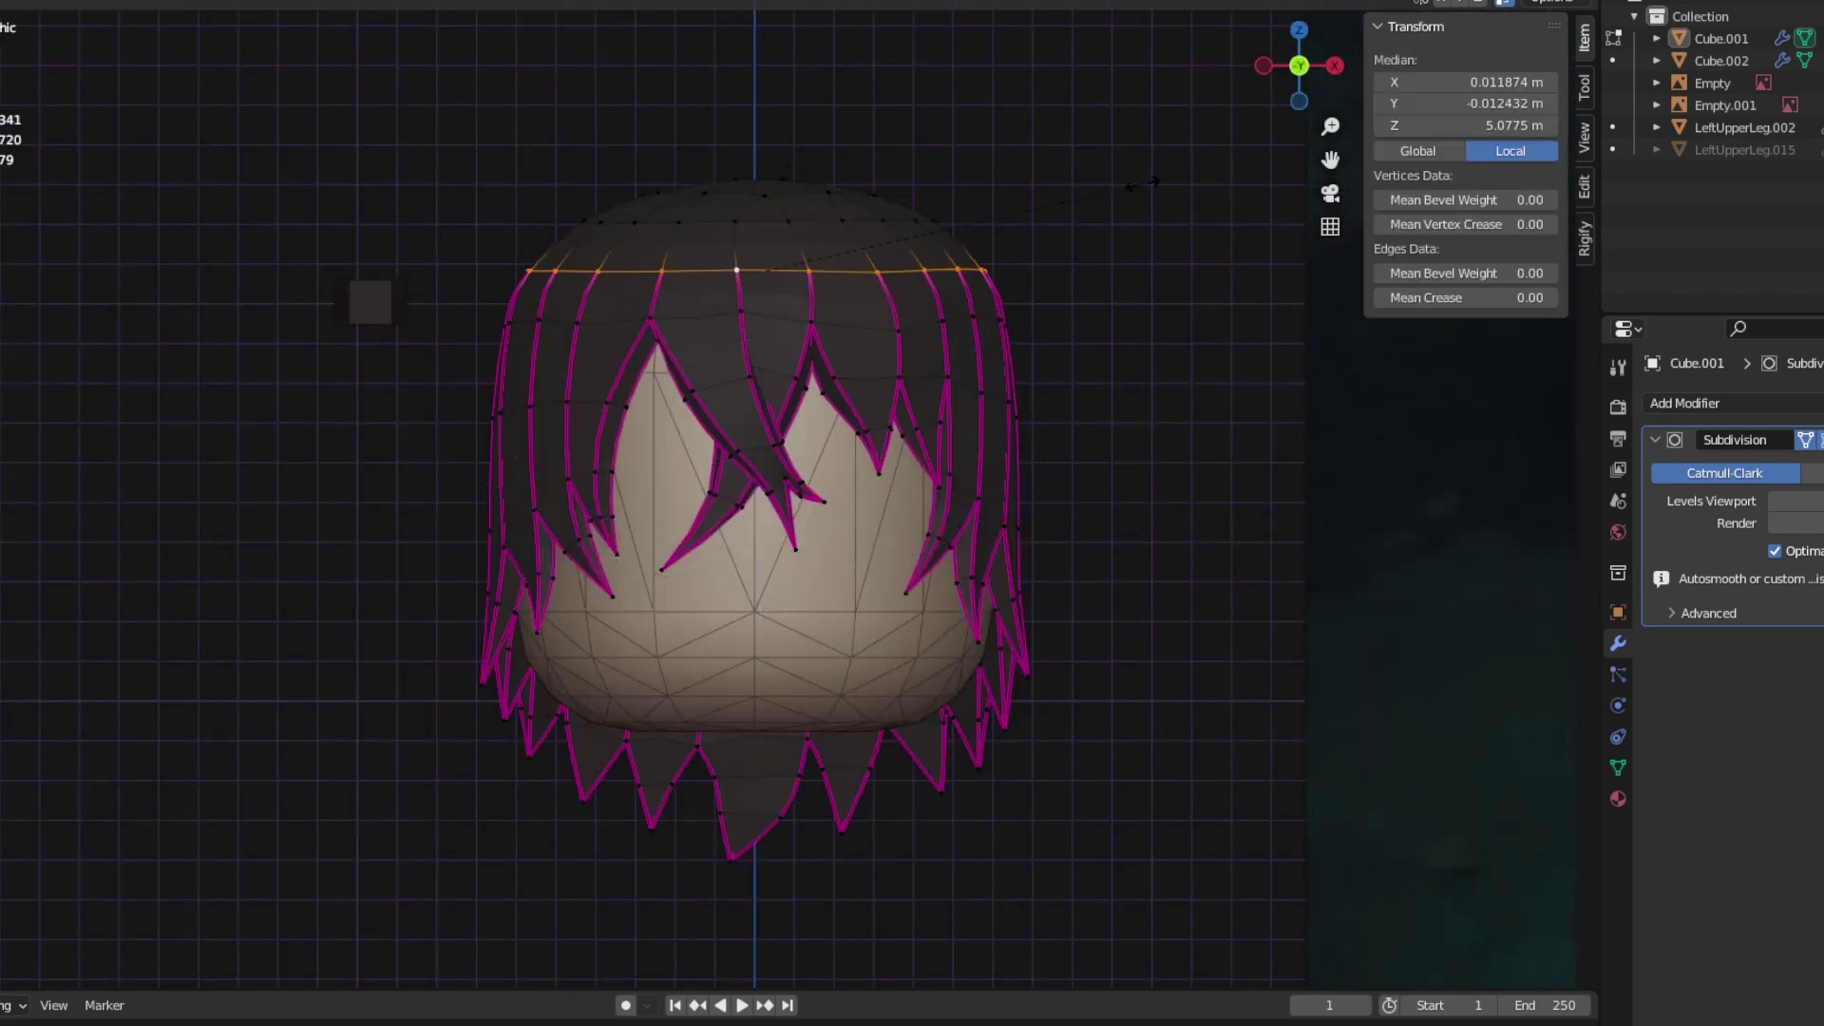
key(Tab)
key(Tab)
middle_drag(912, 513, 912, 446)
click(760, 255)
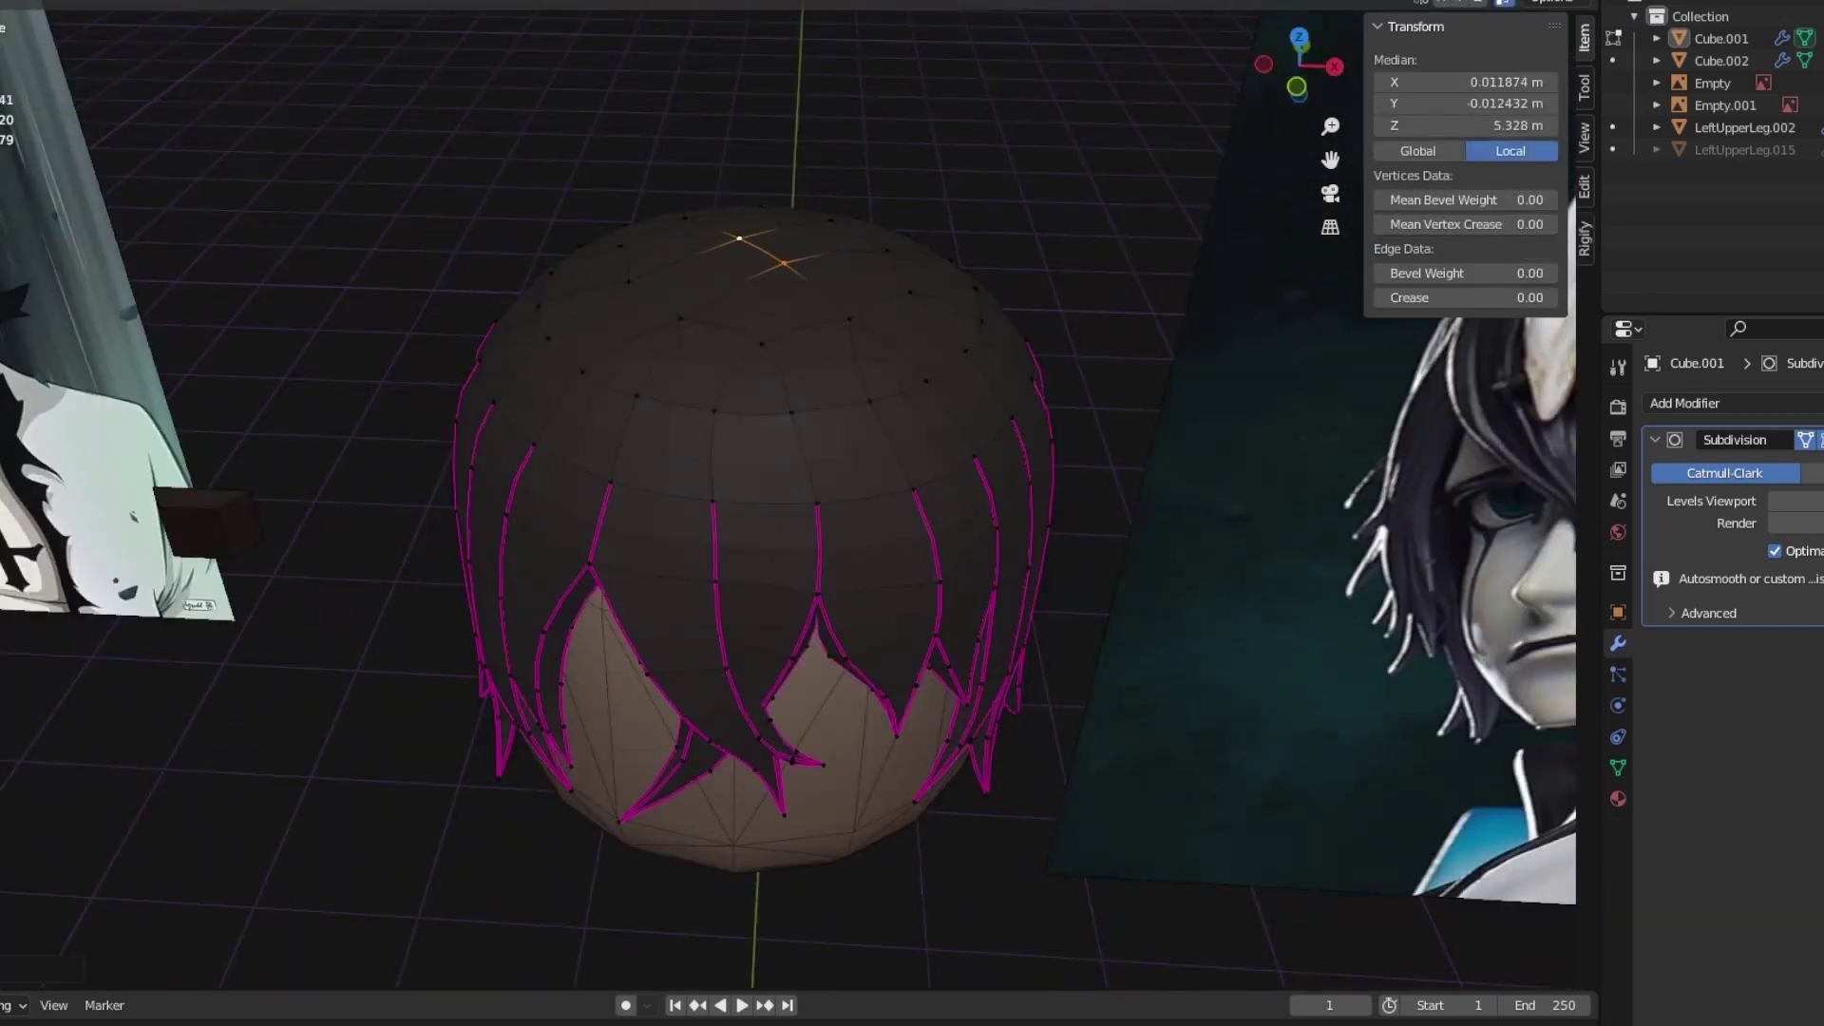
Step: Lower the two centre vertices of the crown slightly to soften the top of the hair dome
drag(1299, 64, 1278, 81)
key(KP_1)
key(Tab)
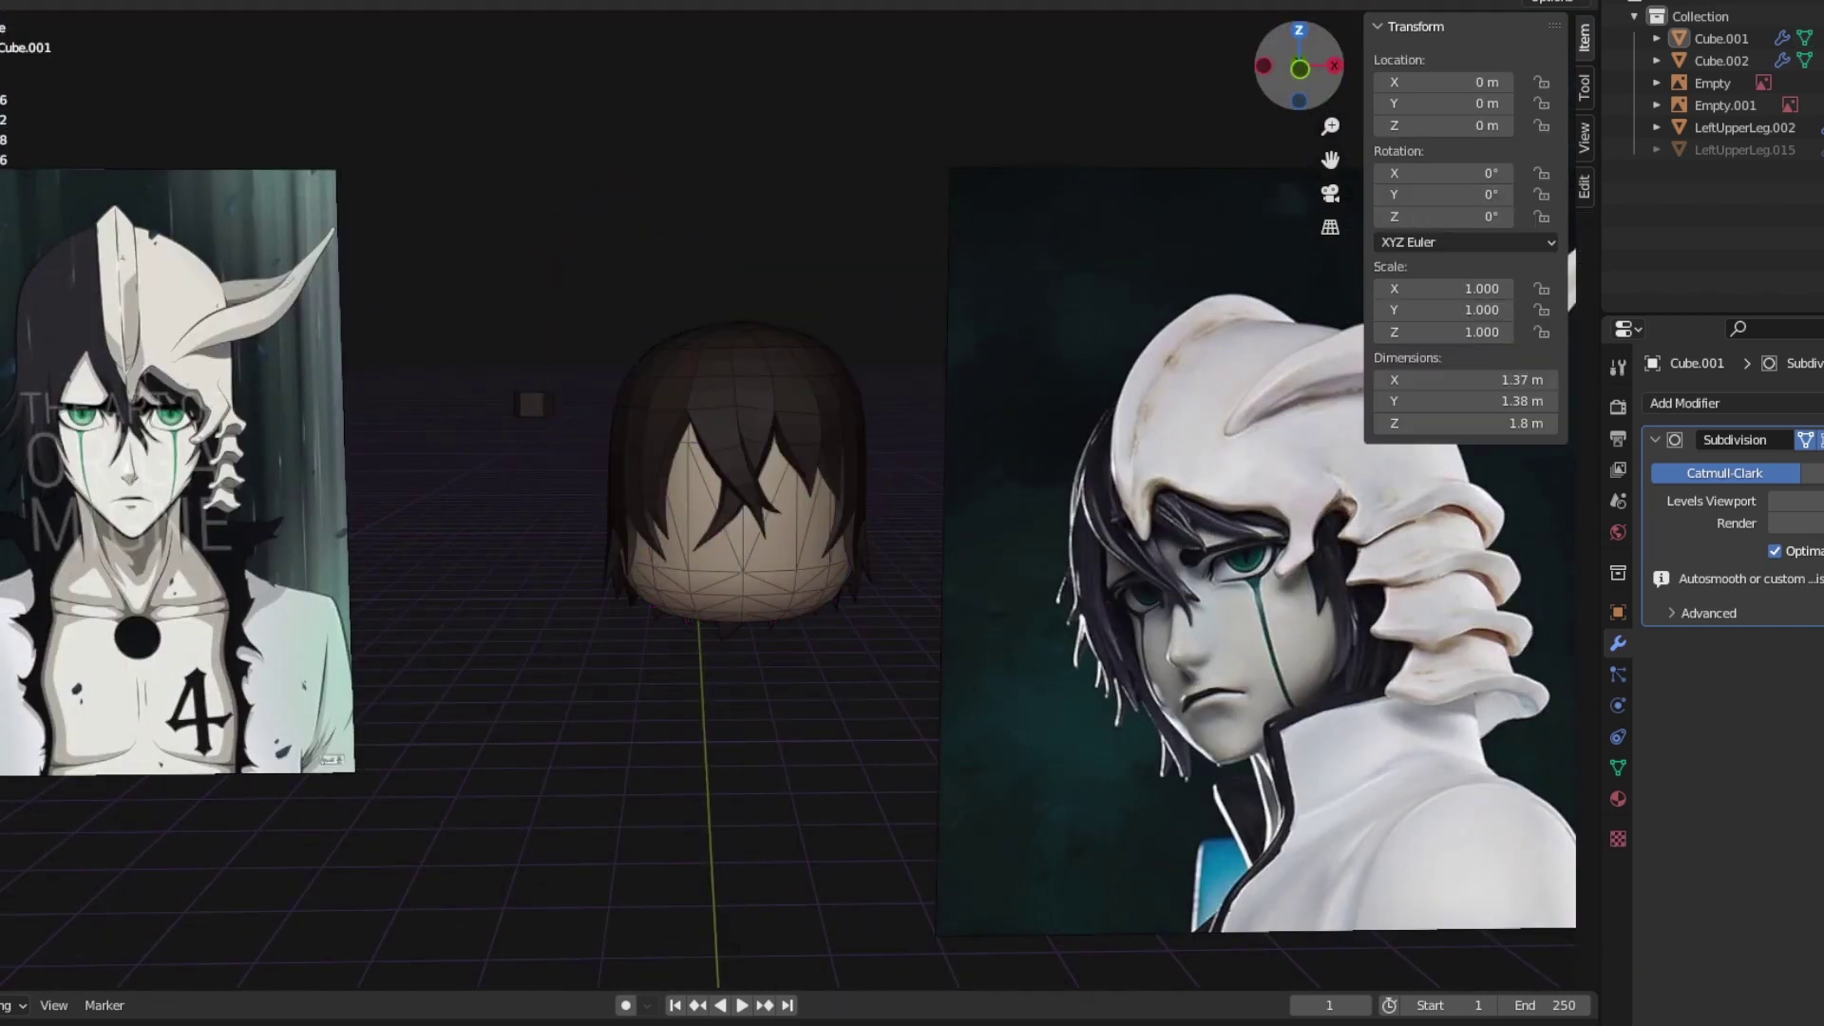
key(Tab)
key(c)
scroll(740, 318, up, 3)
click(740, 318)
key(Tab)
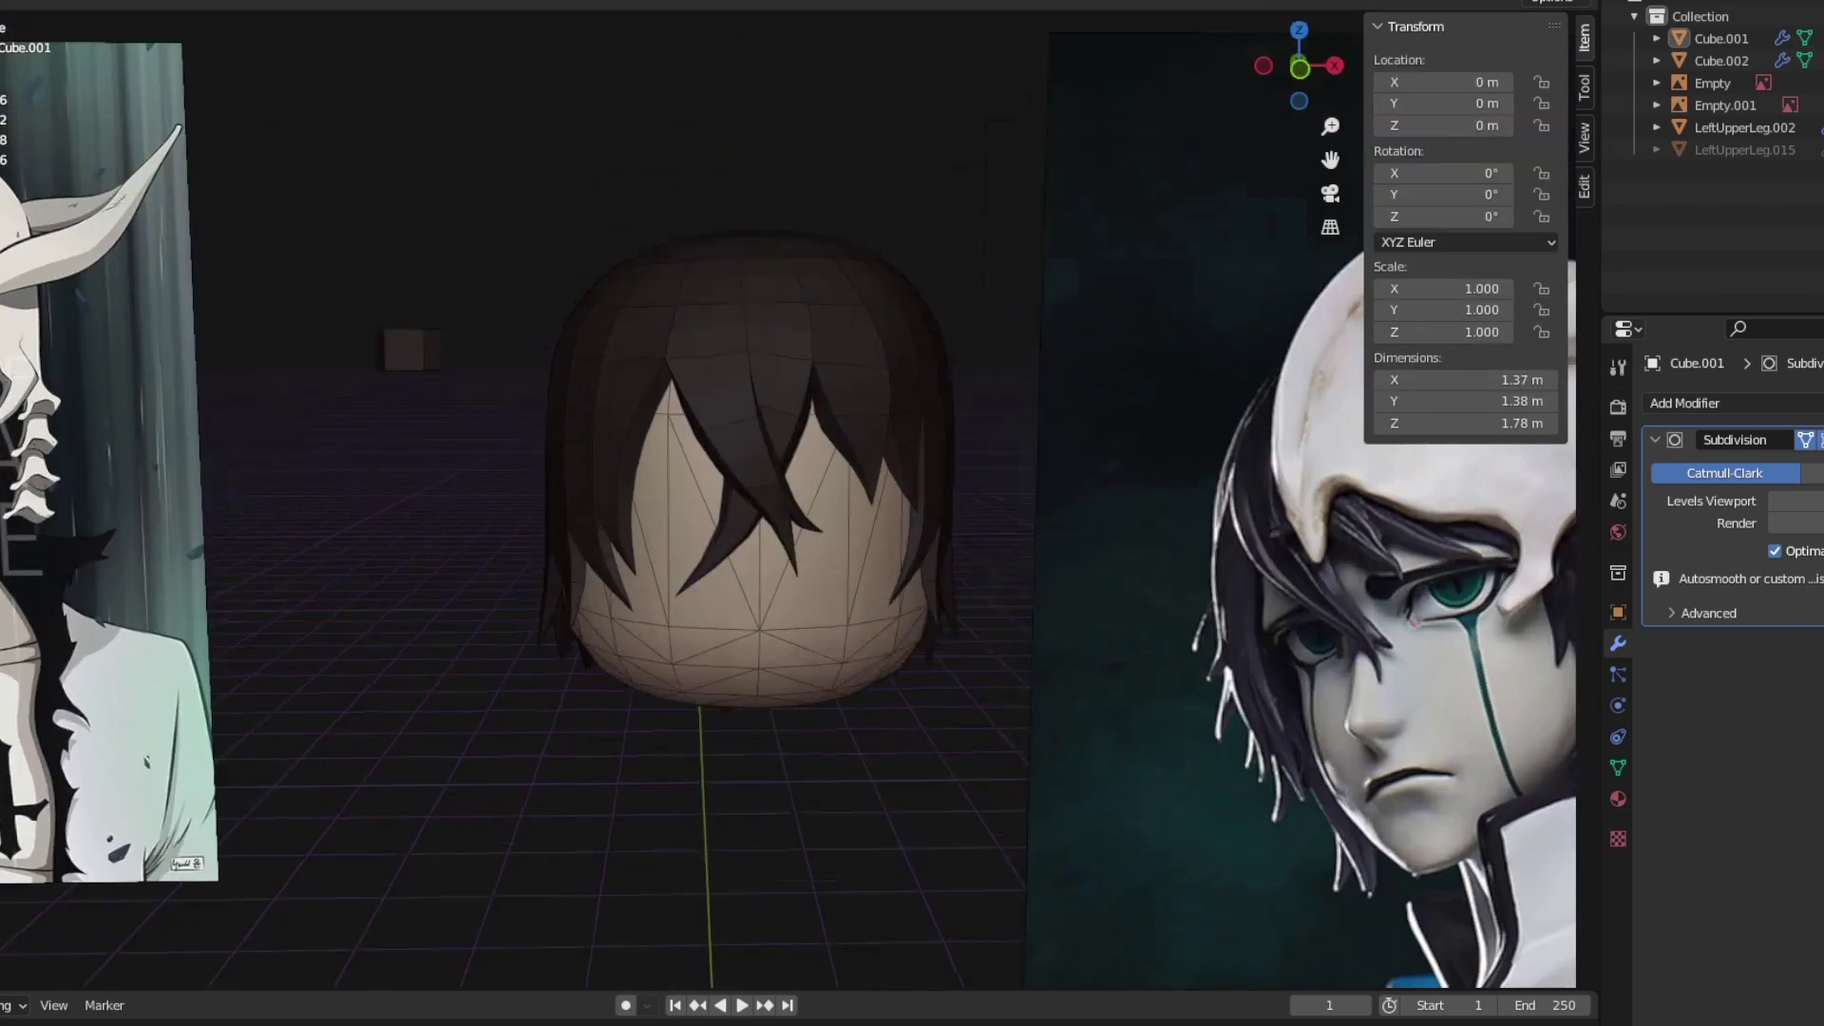
Step: Adjust the edge loop at the base of the crown along the vertical axis in side view
key(Tab)
middle_drag(912, 513, 1045, 494)
alt+click(617, 195)
key(KP_3)
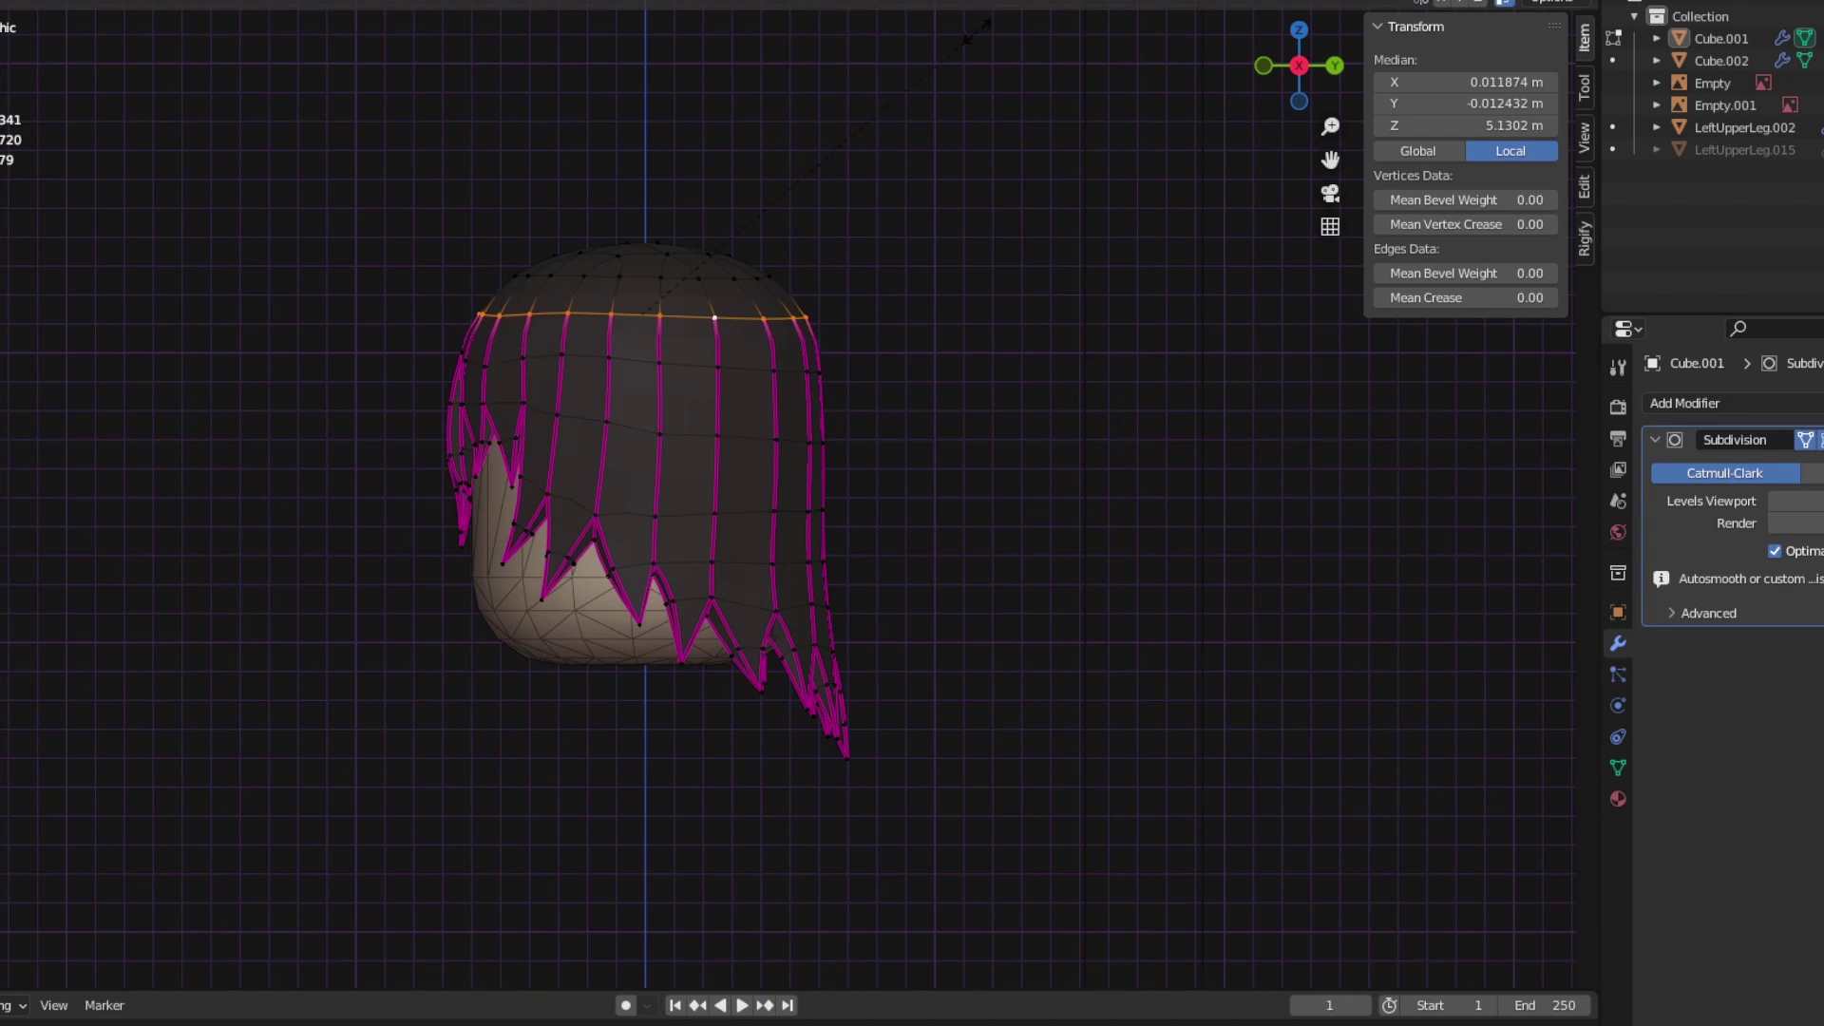
middle_drag(911, 513, 798, 518)
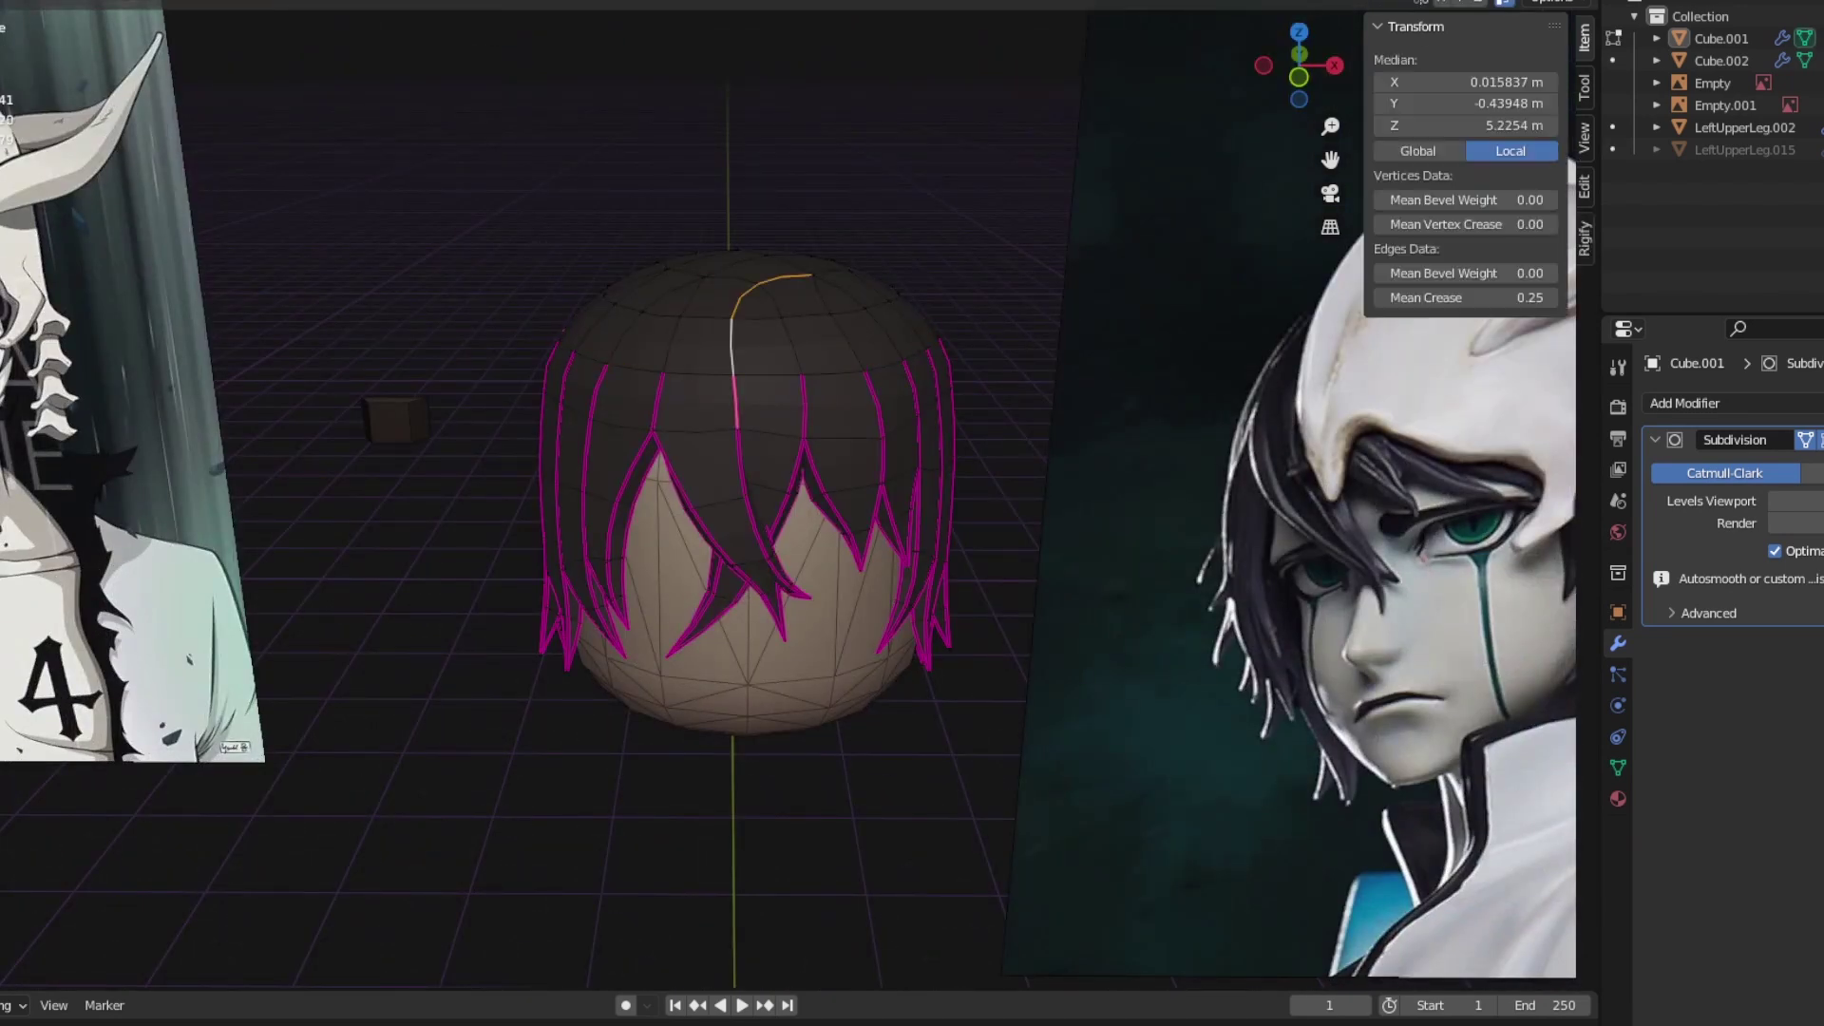
middle_drag(912, 513, 798, 513)
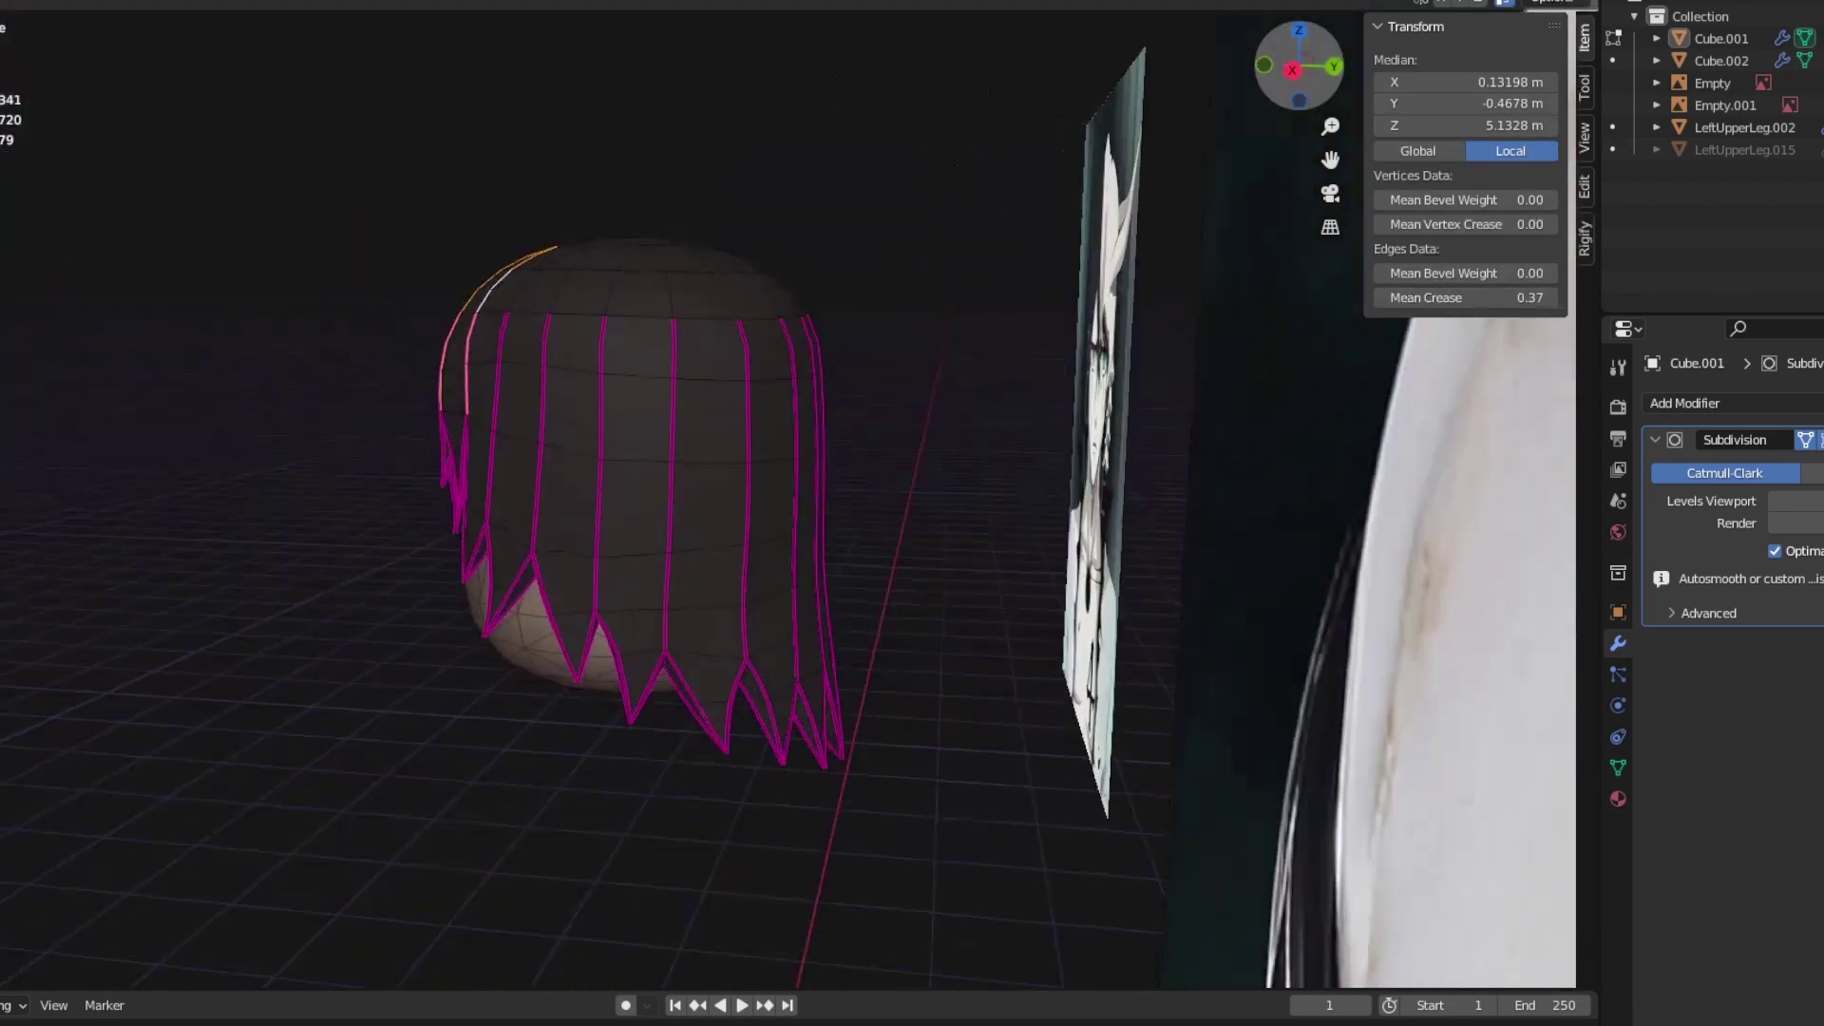
key(alt+a)
alt+click(570, 315)
key(KP_3)
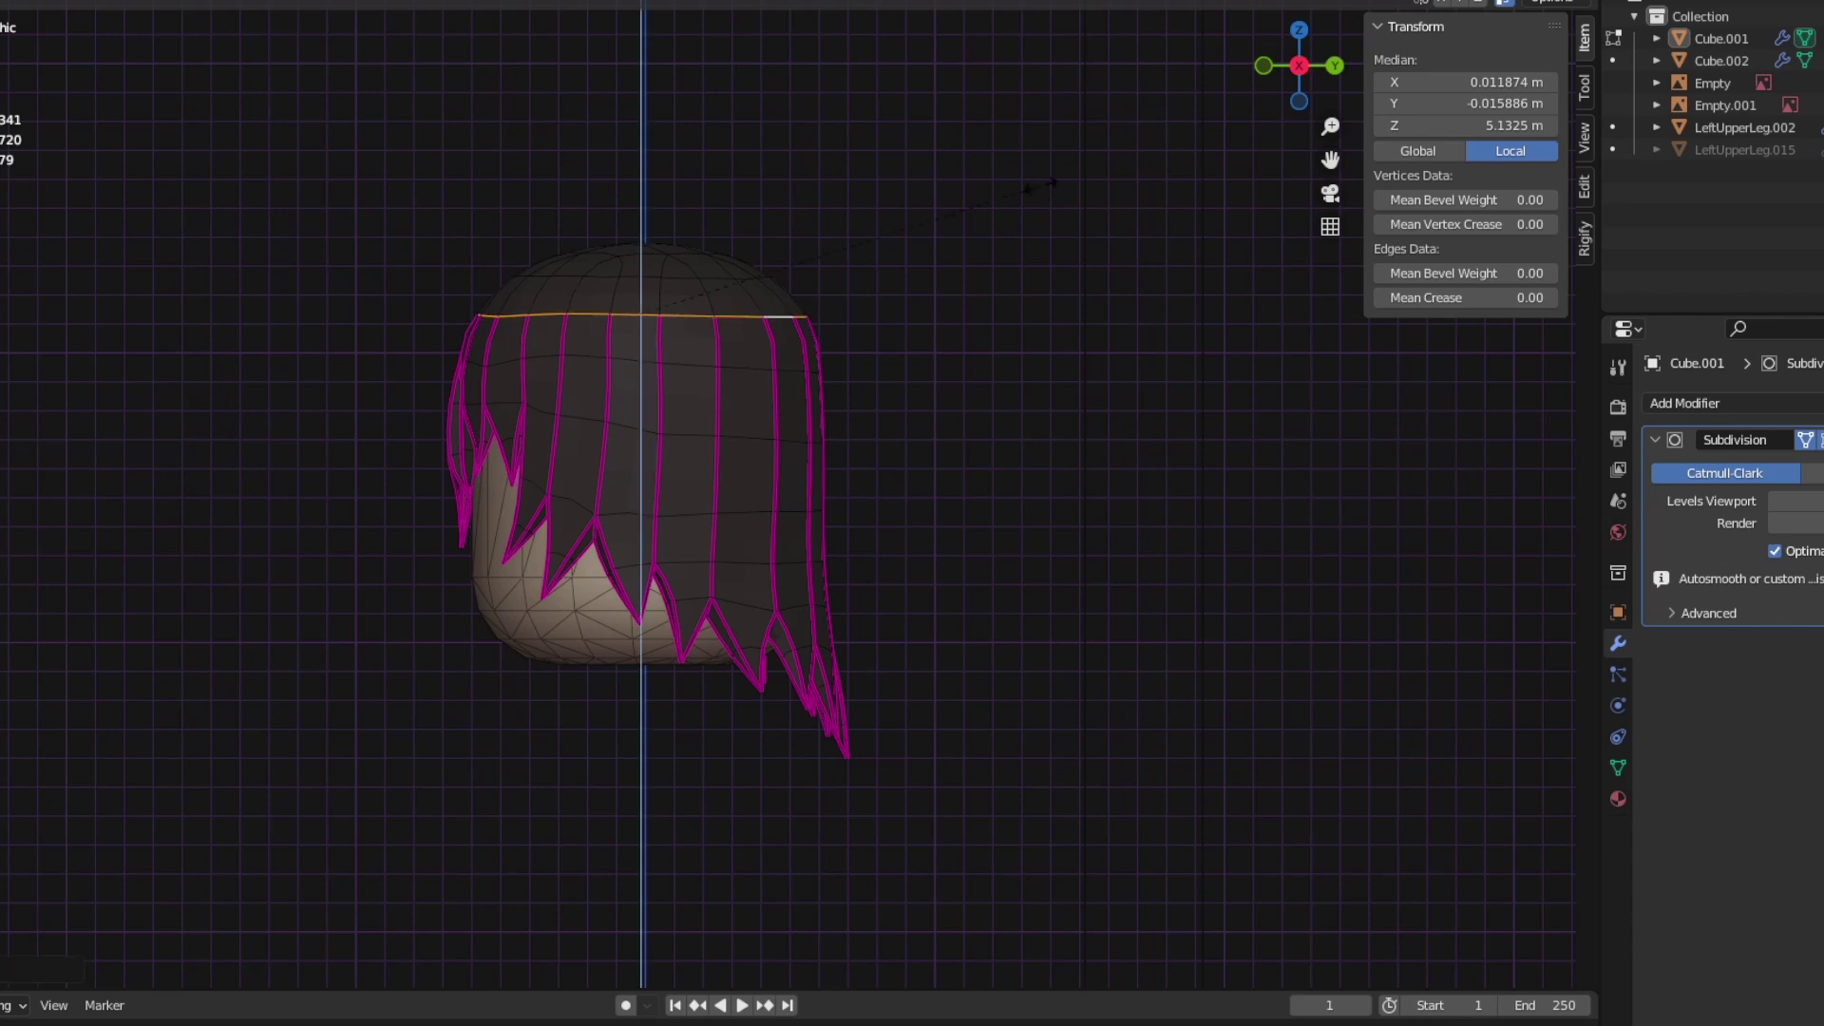
Step: Examine the crown's upper loop and dome faces and compare the hair's silhouette with the reference from the front and above
key(Tab)
key(Tab)
alt+click(642, 276)
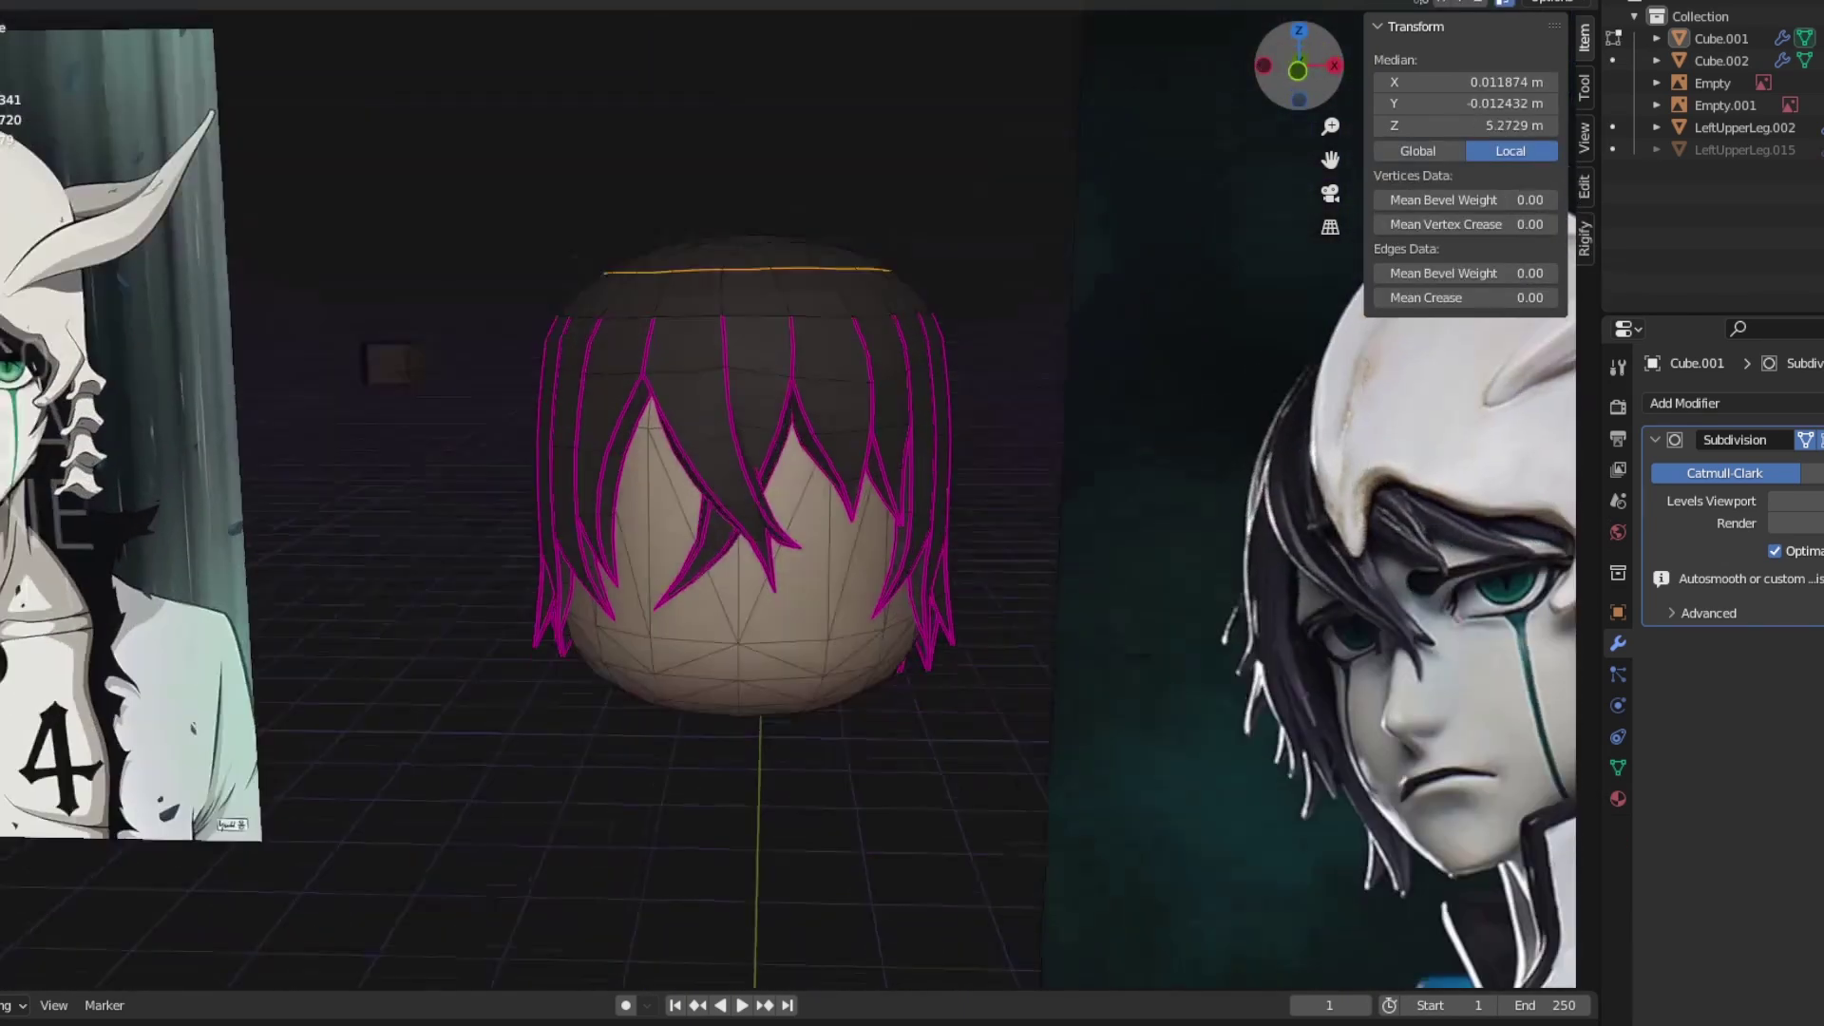
middle_drag(760, 475, 779, 418)
key(Tab)
scroll(759, 513, up, 2)
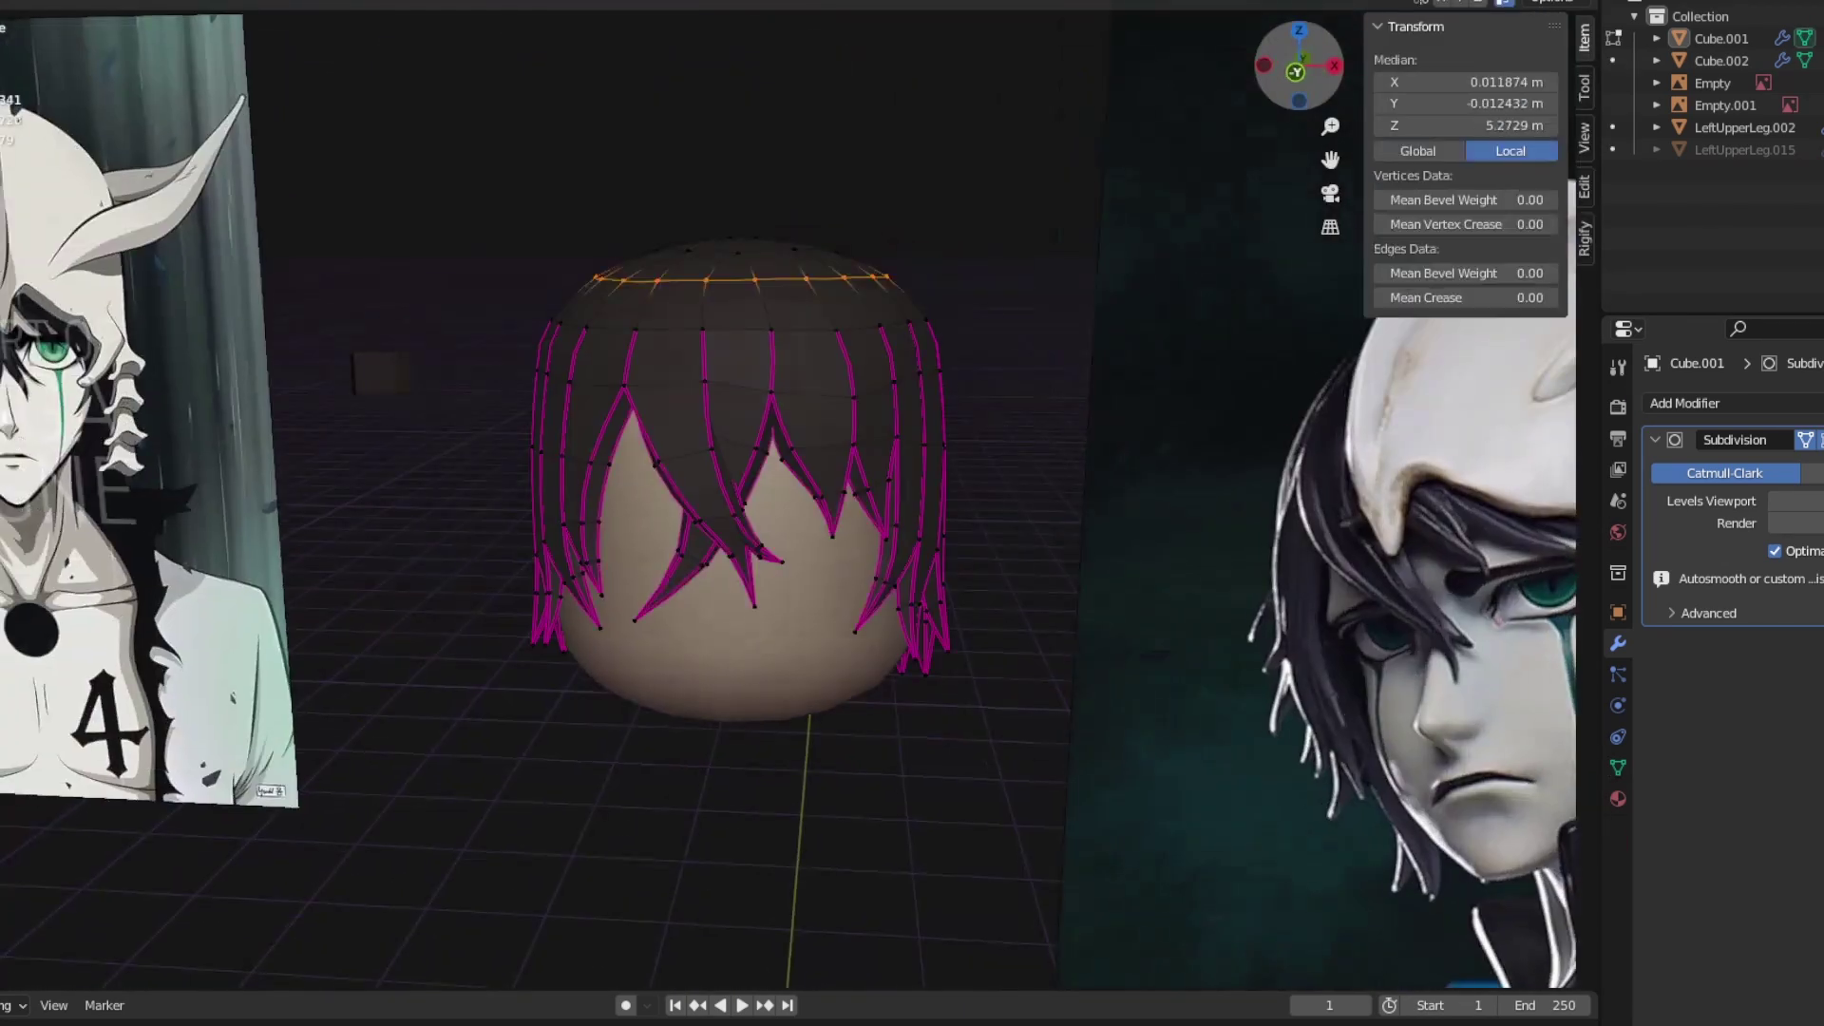
key(Tab)
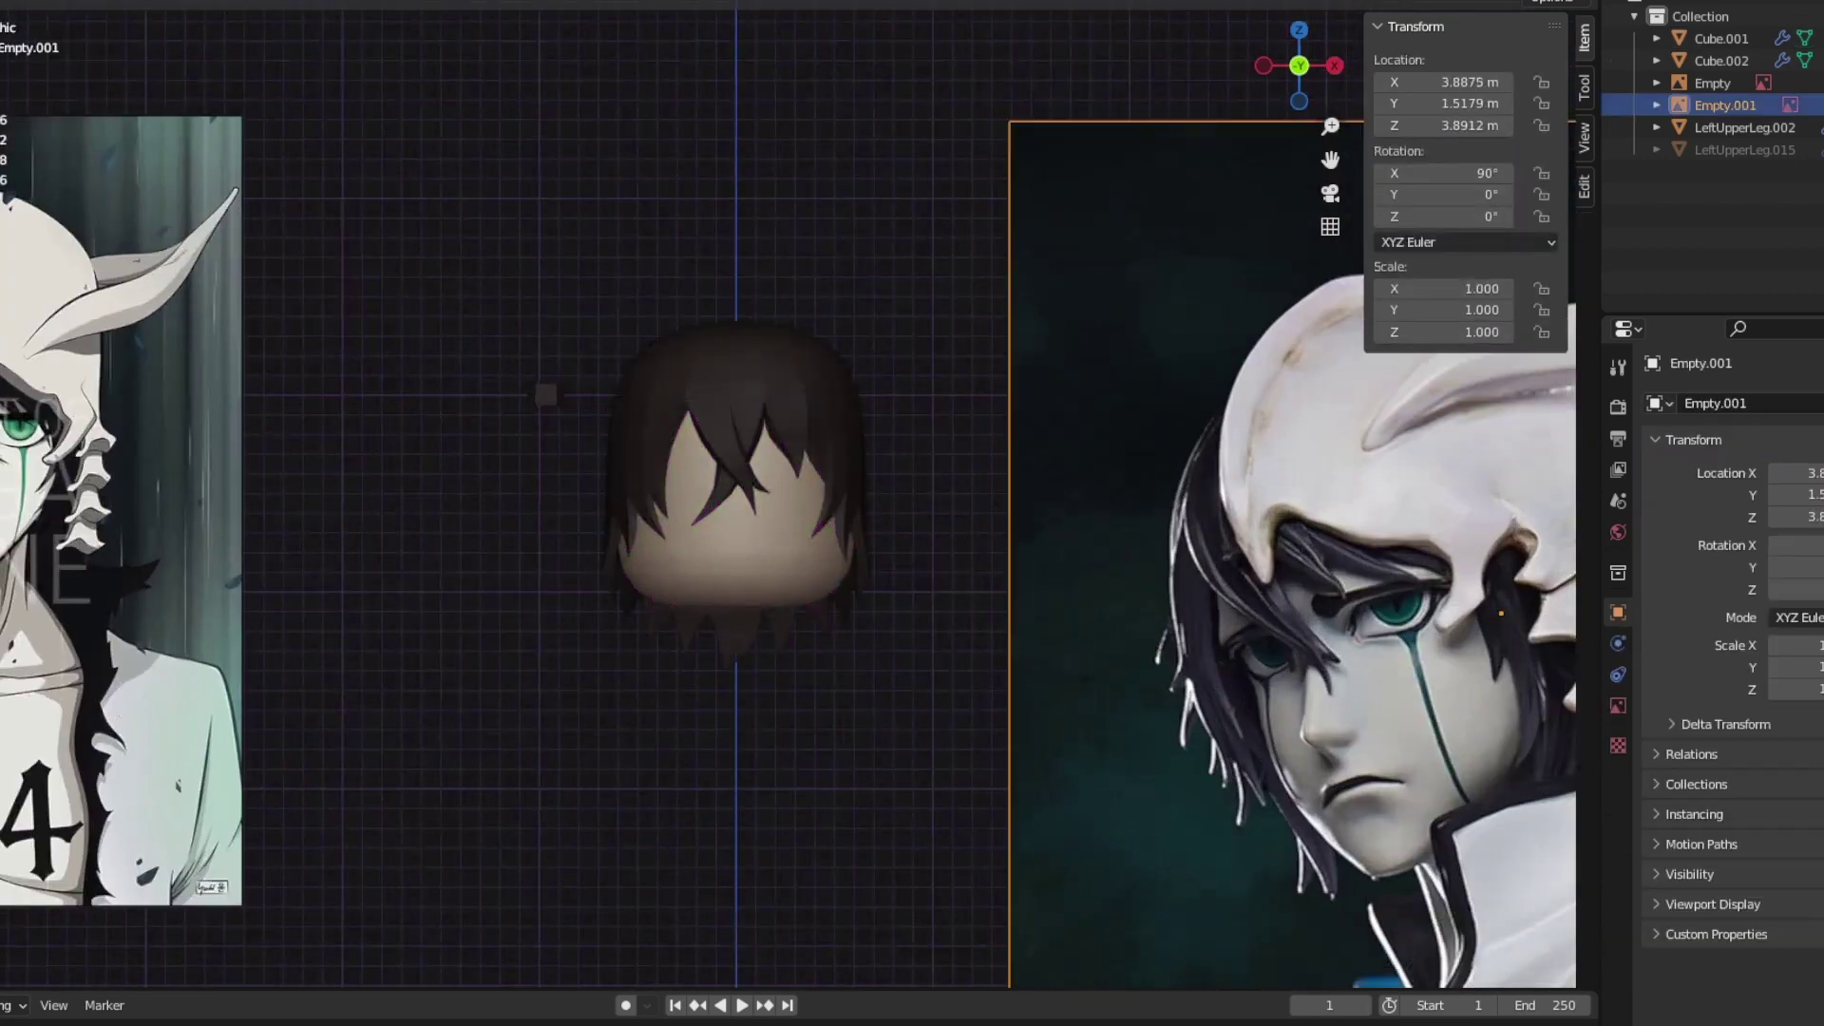
middle_drag(760, 513, 665, 475)
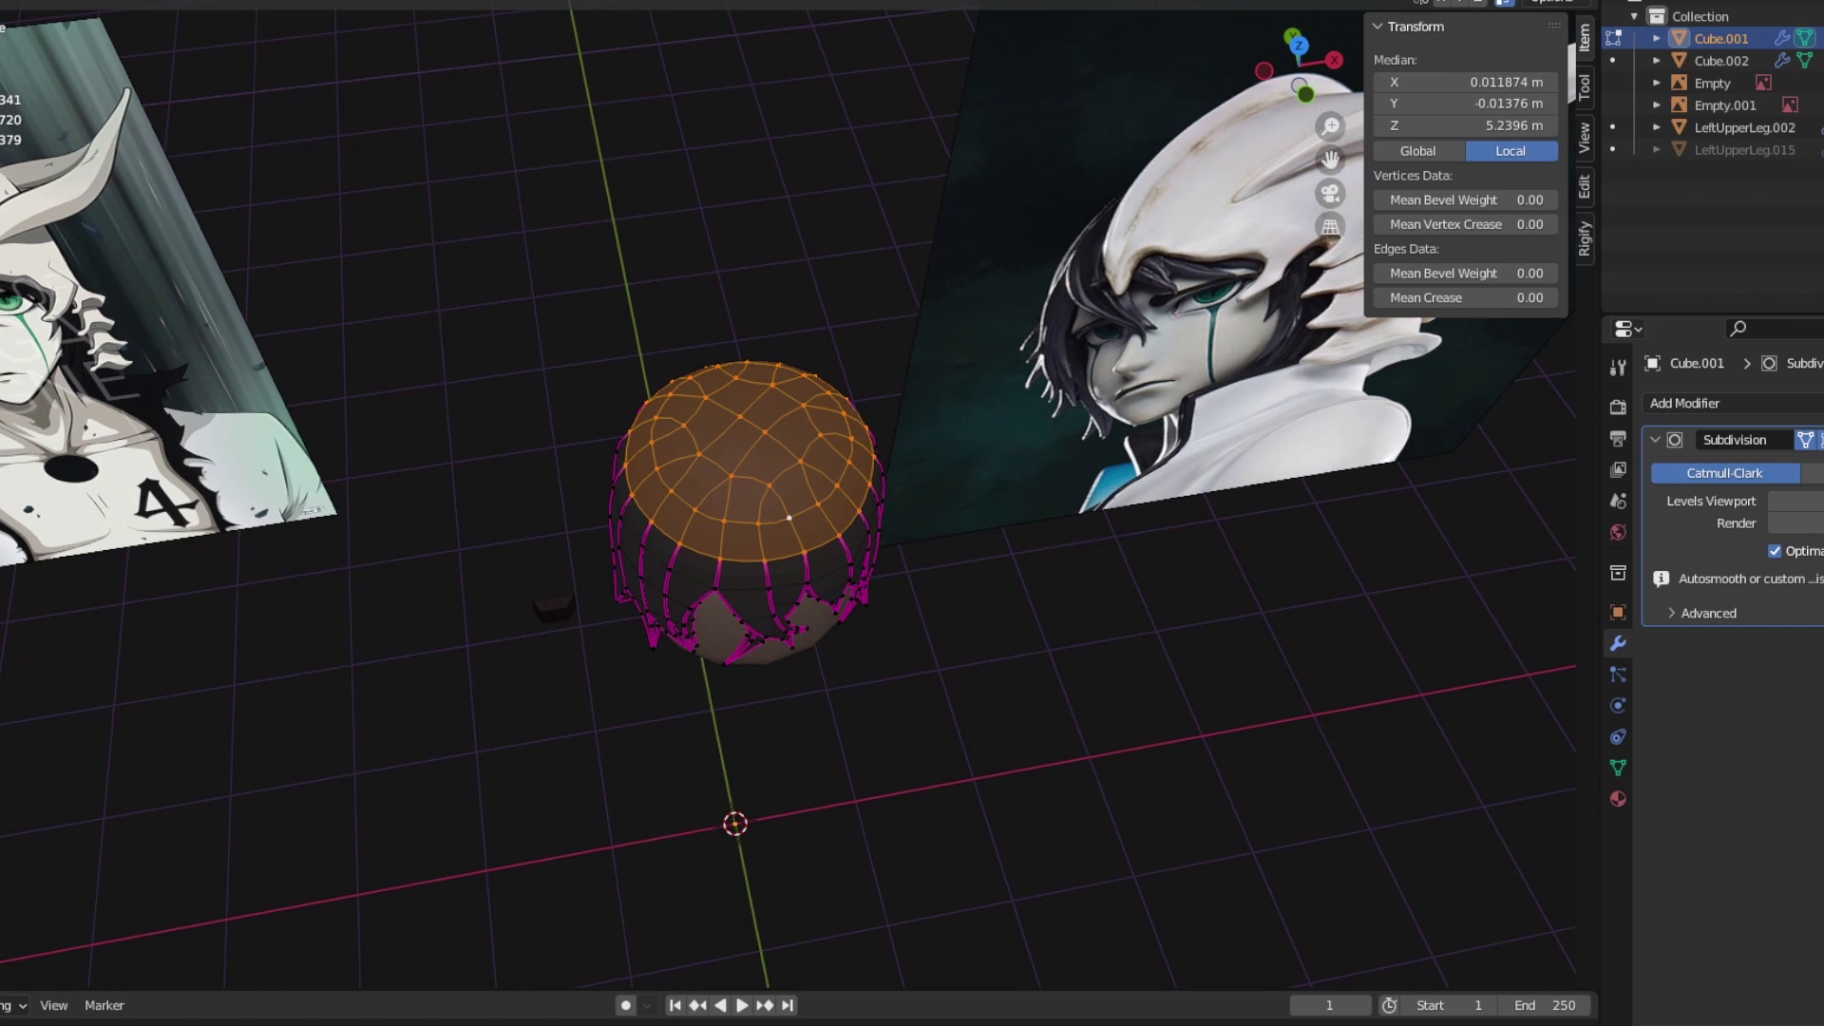
key(KP_1)
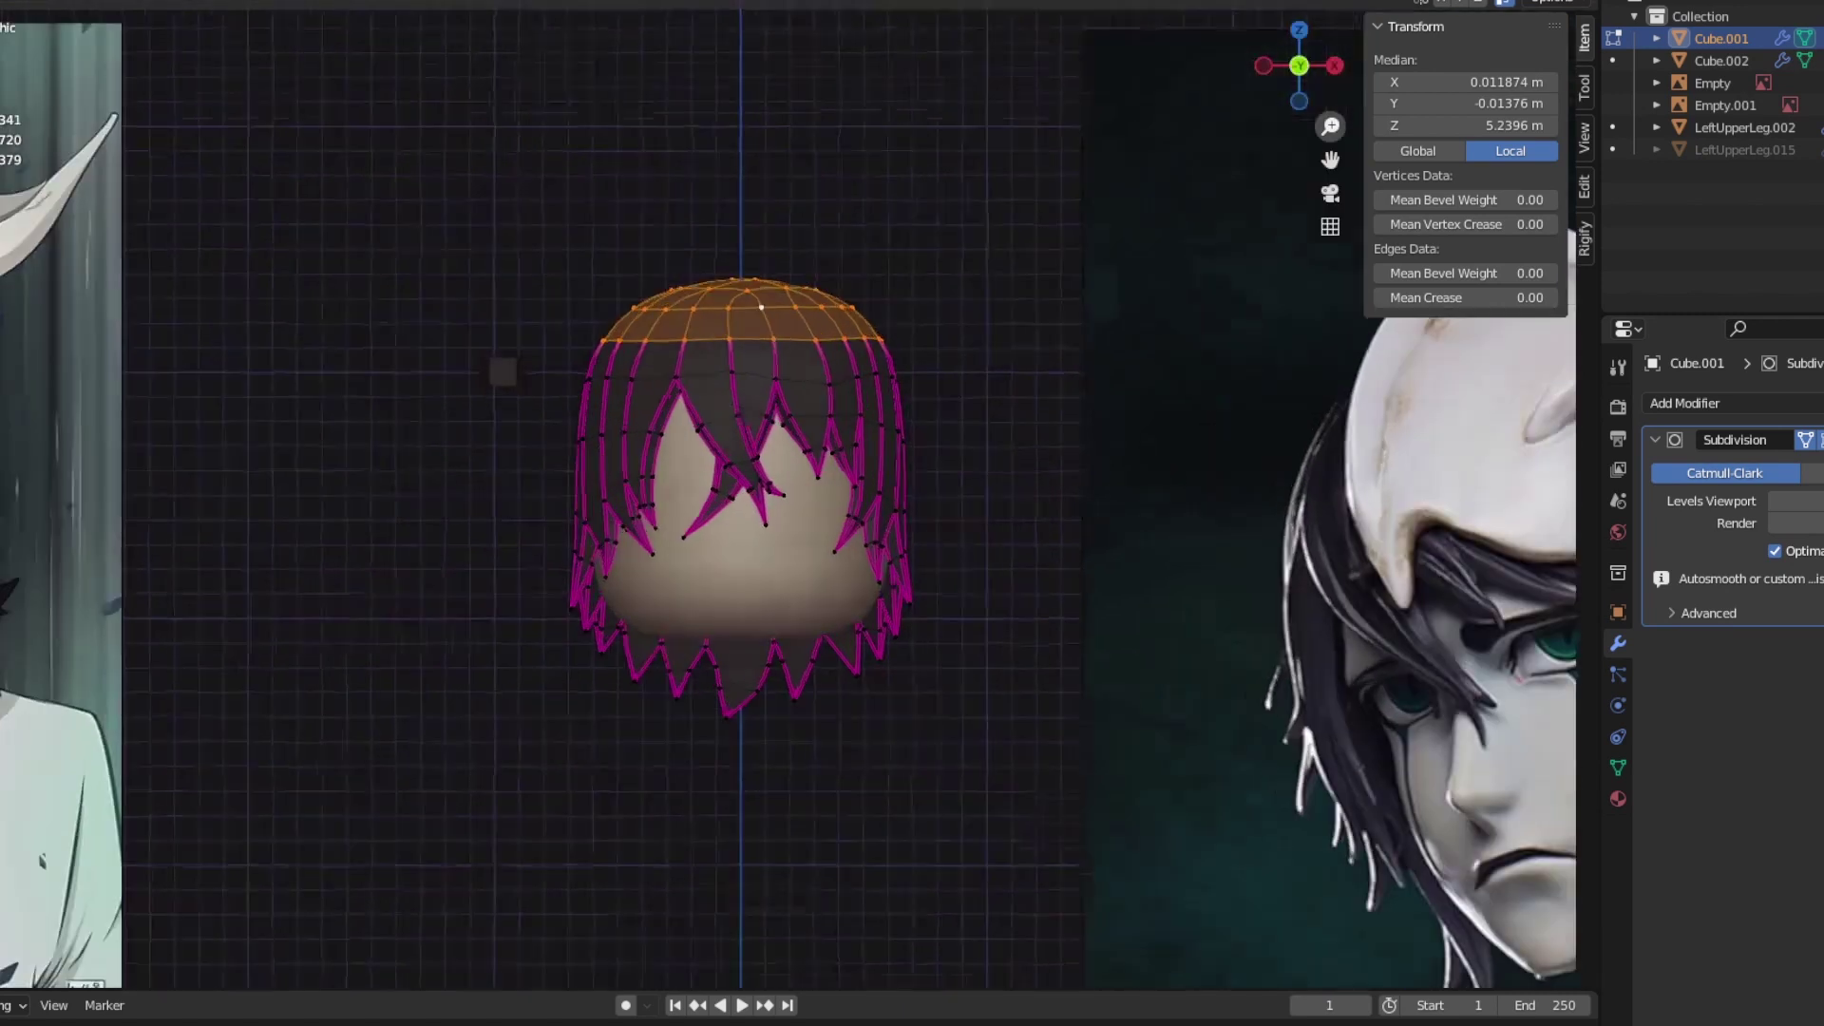
click(603, 335)
key(b)
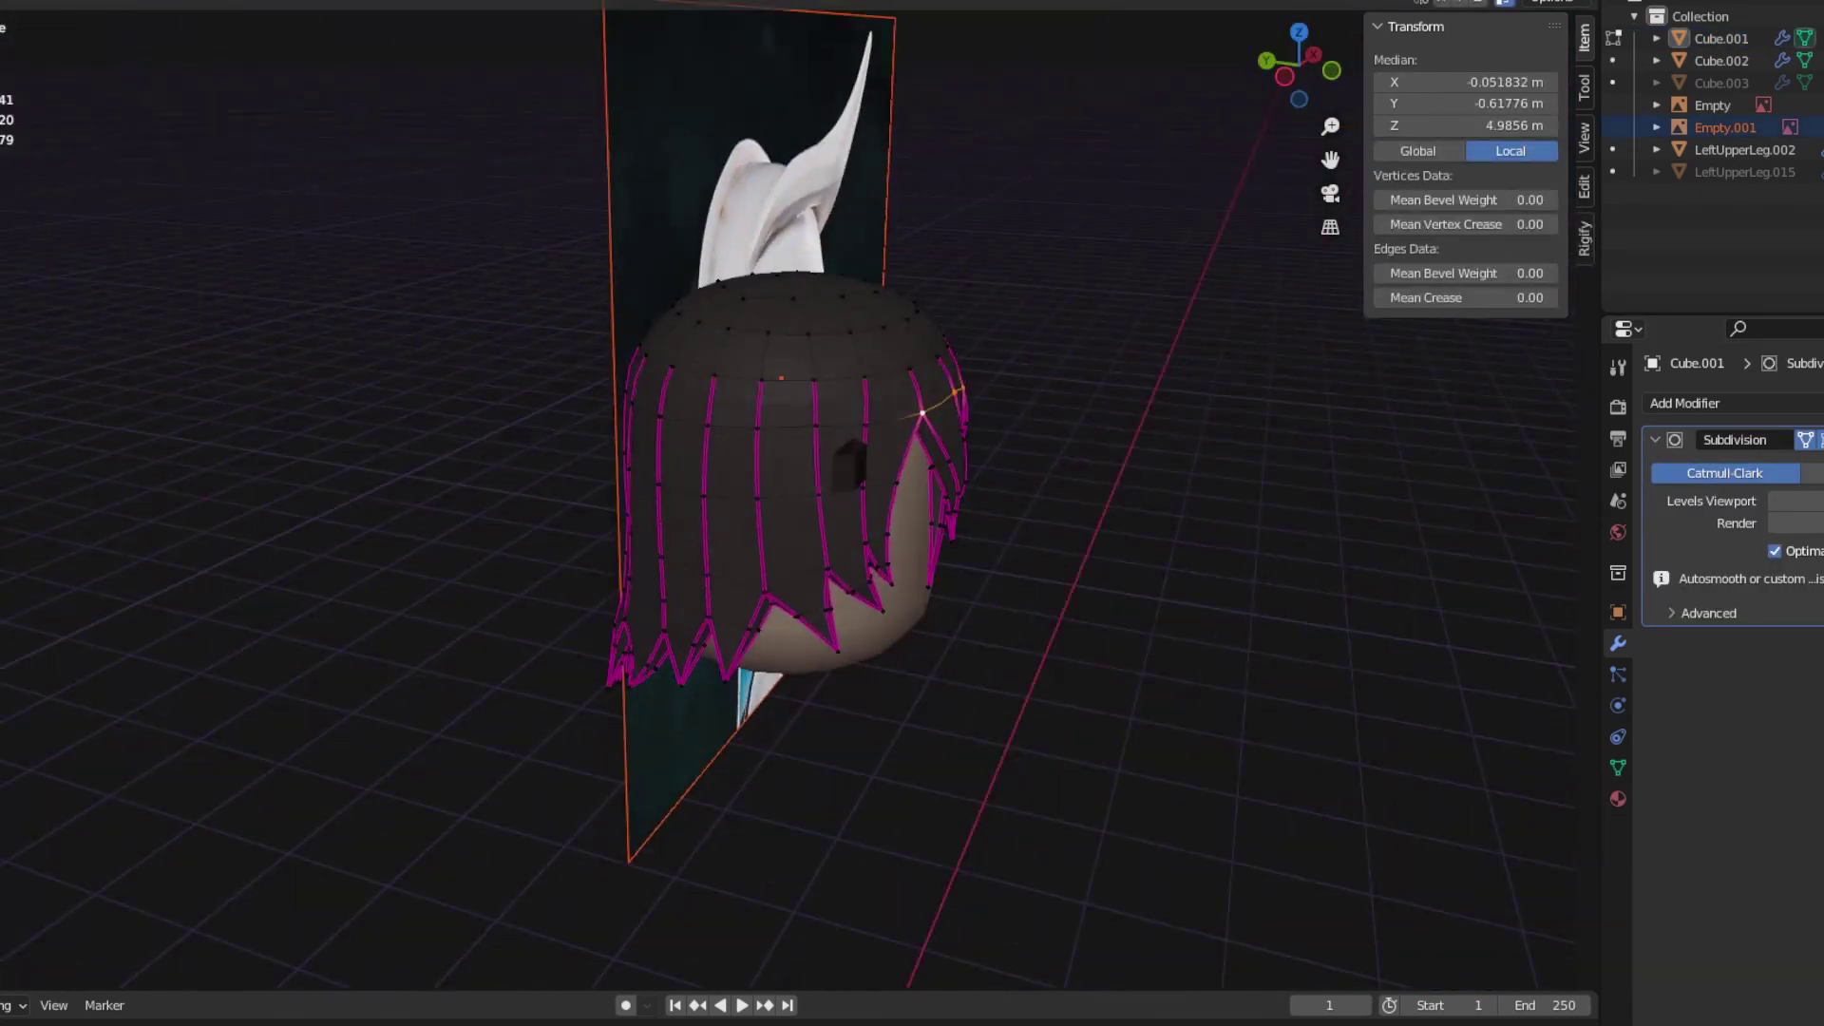
Step: Delete a face on one side of the hair and extrude a new strand outward and down from the gap
key(x)
click(835, 493)
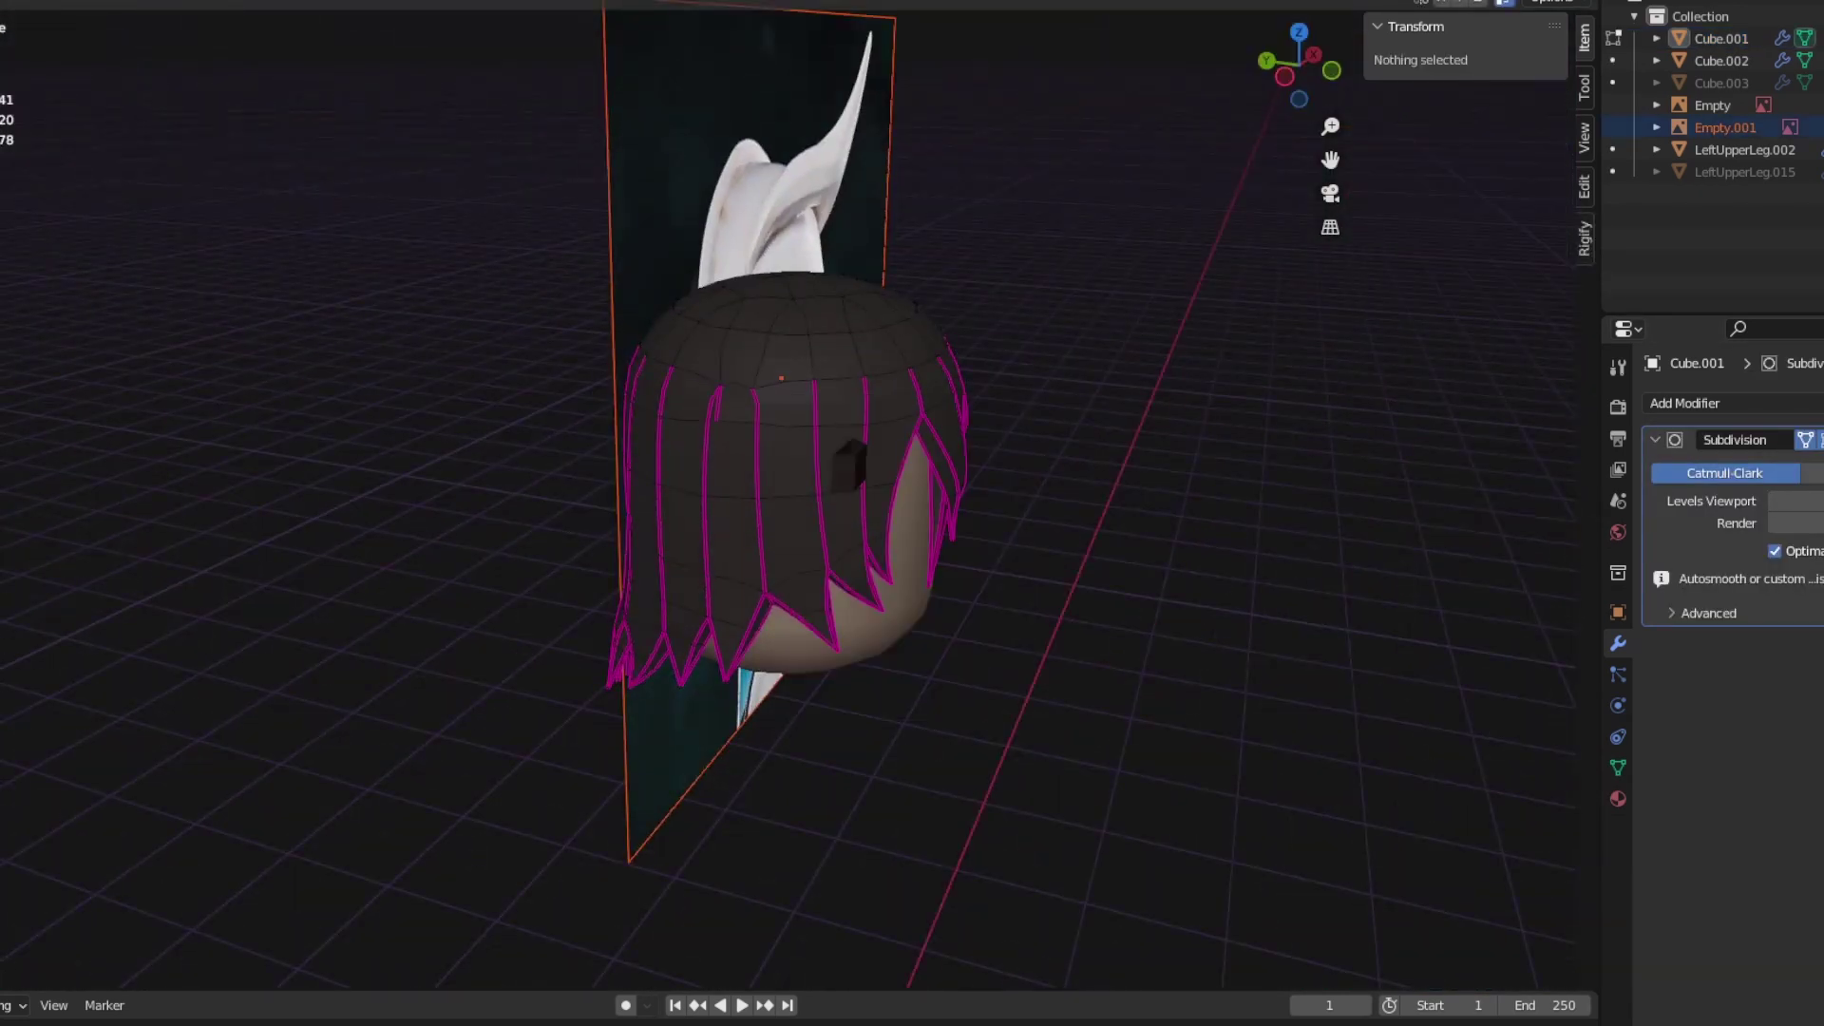
key(ctrl+z)
key(KP_1)
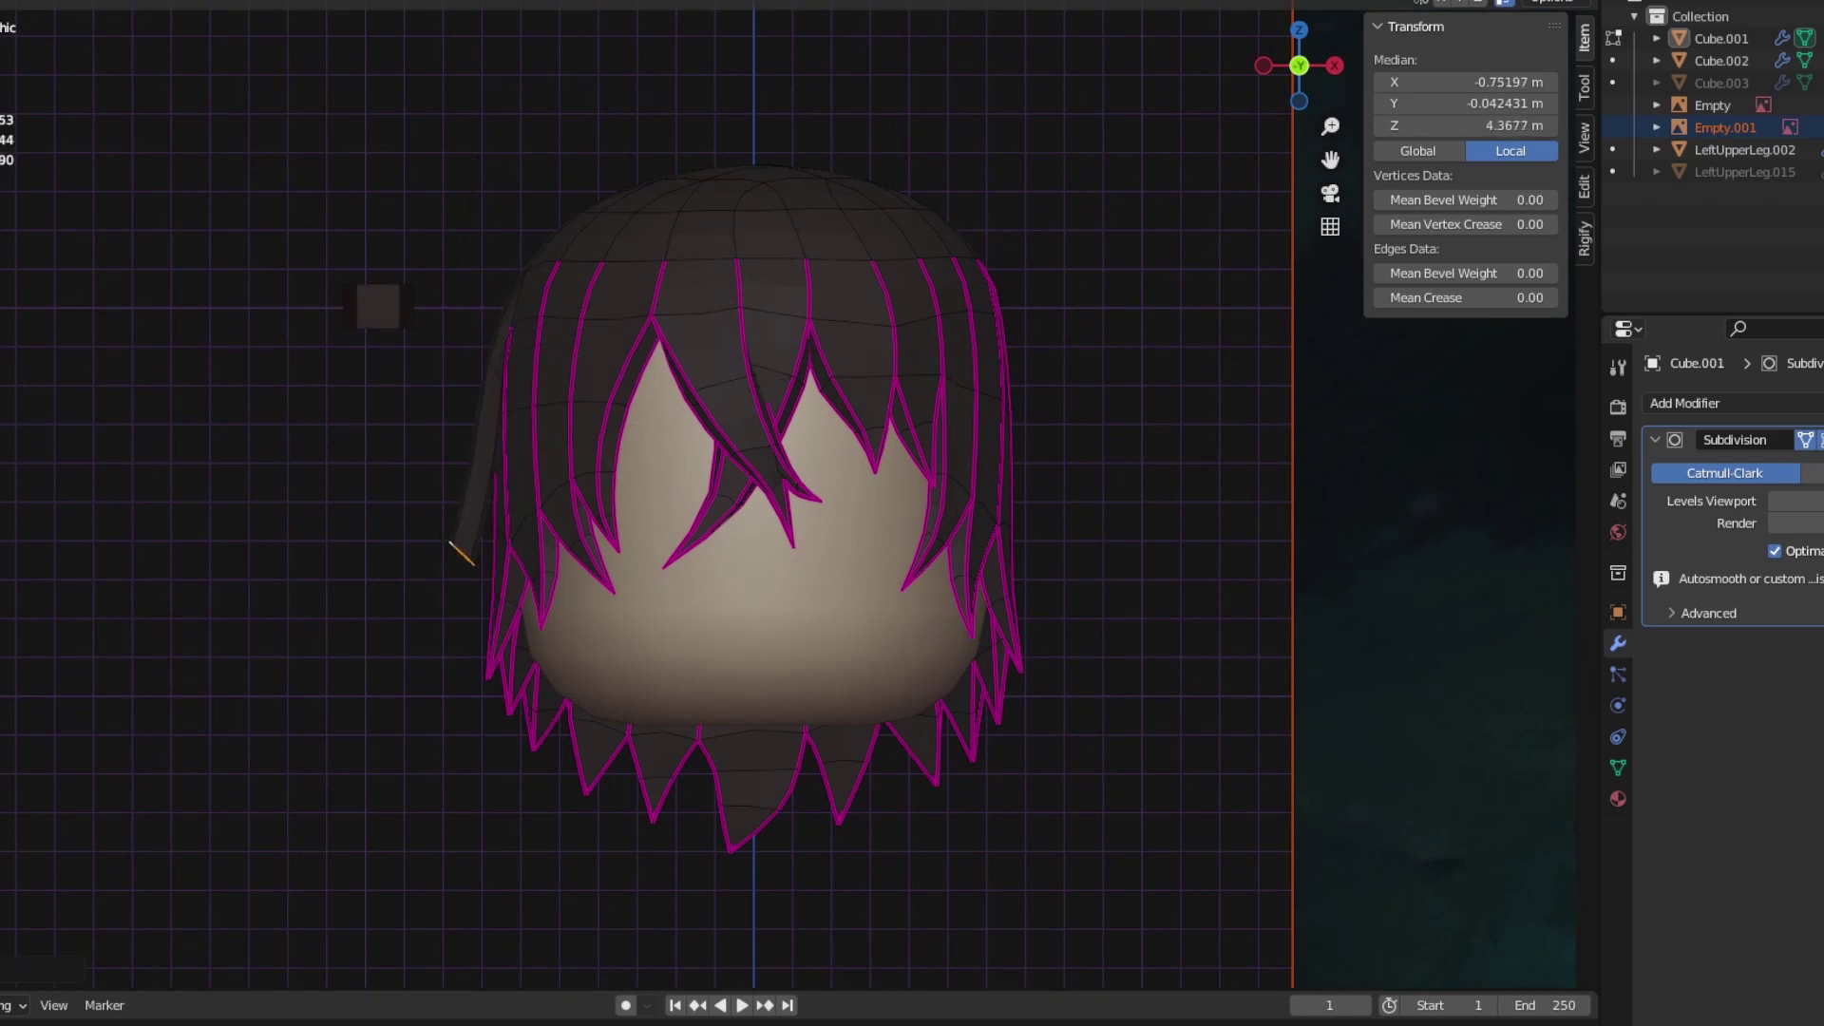
Step: Merge the end of the new side strand into a pointed tip and crease its long edges
key(ctrl+z)
key(ctrl+z)
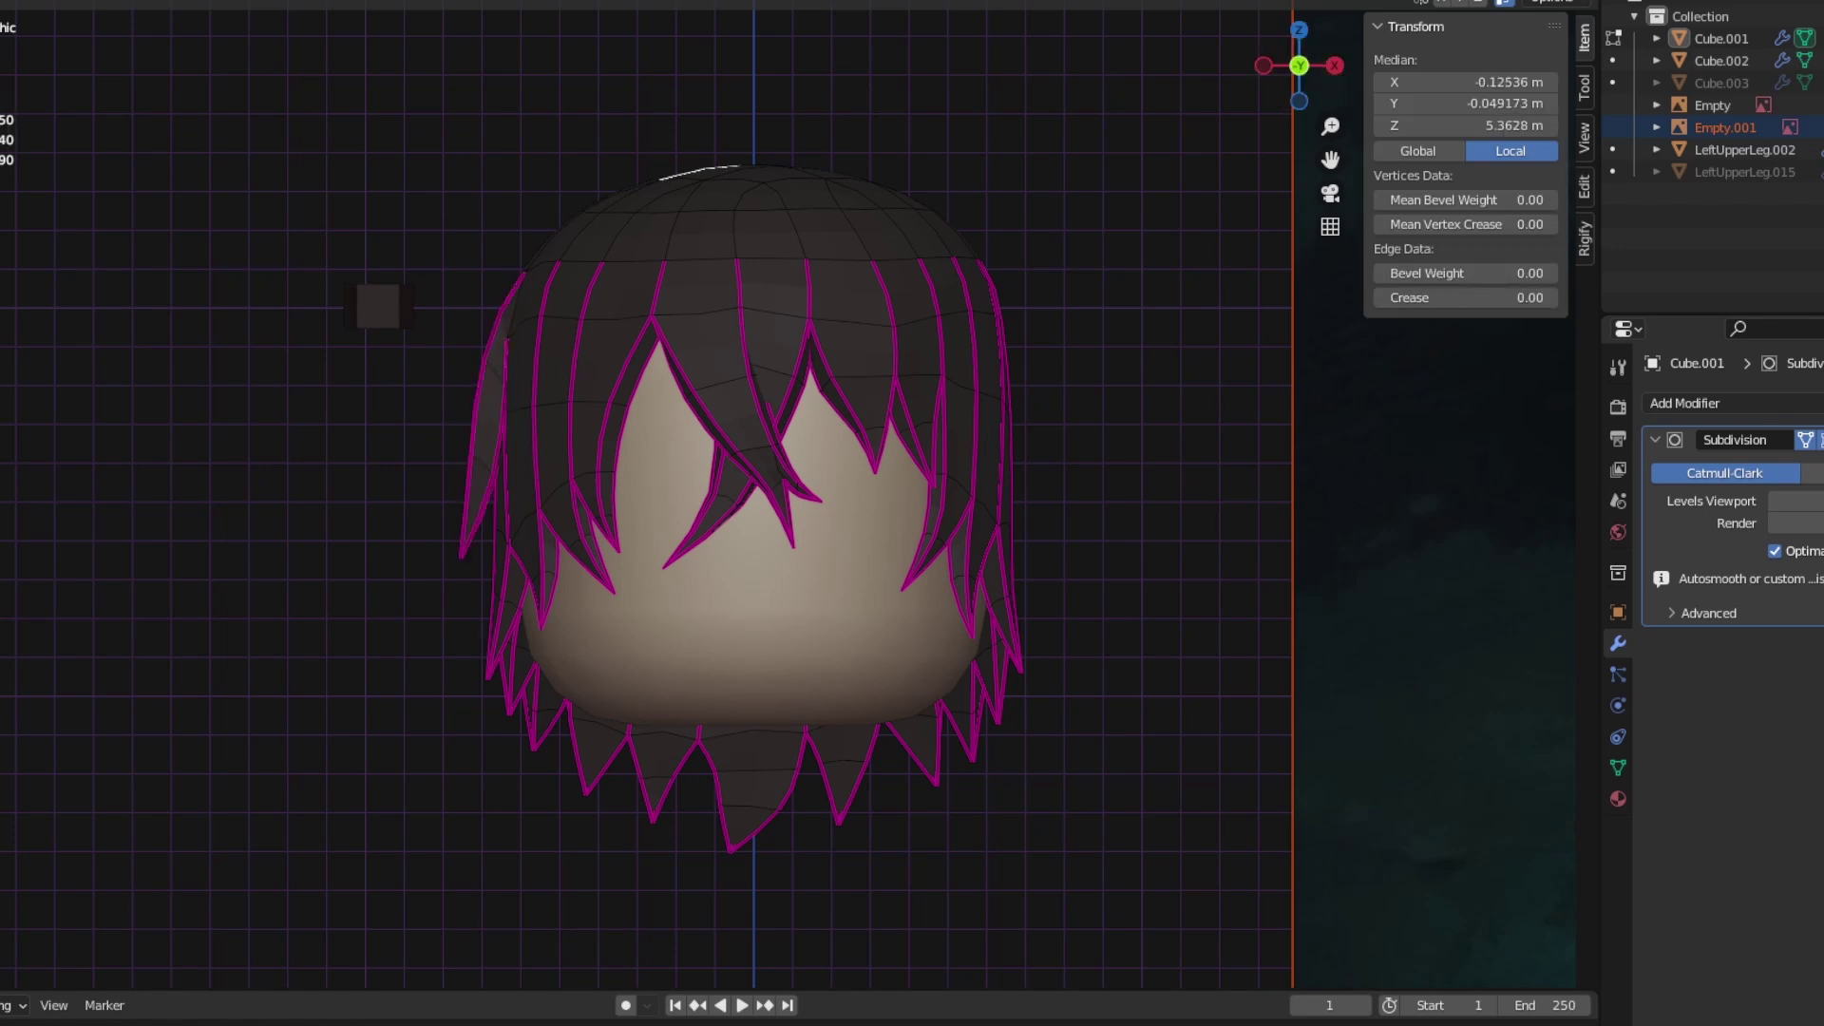
key(ctrl+z)
key(ctrl+z)
key(ctrl+z)
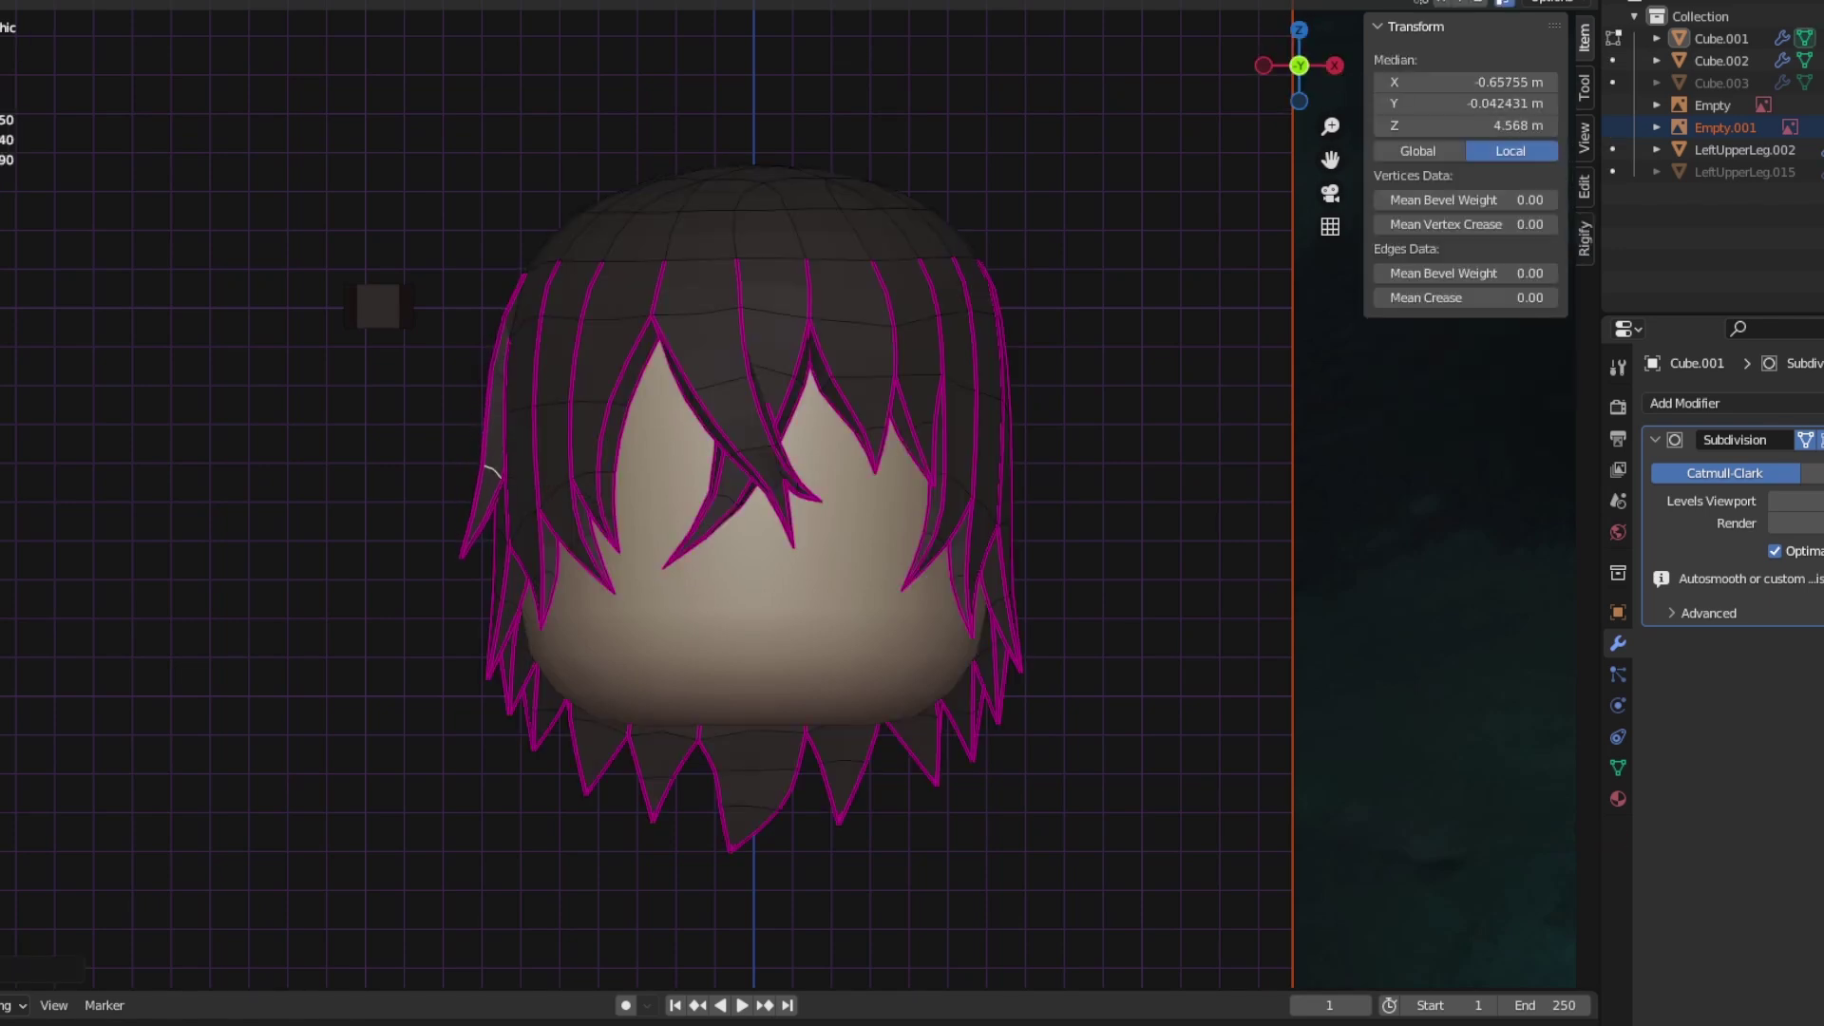
key(ctrl+z)
Step: Reshape the middle of the side strand by moving its inner vertices so it hangs naturally over the hair
middle_drag(489, 470, 912, 475)
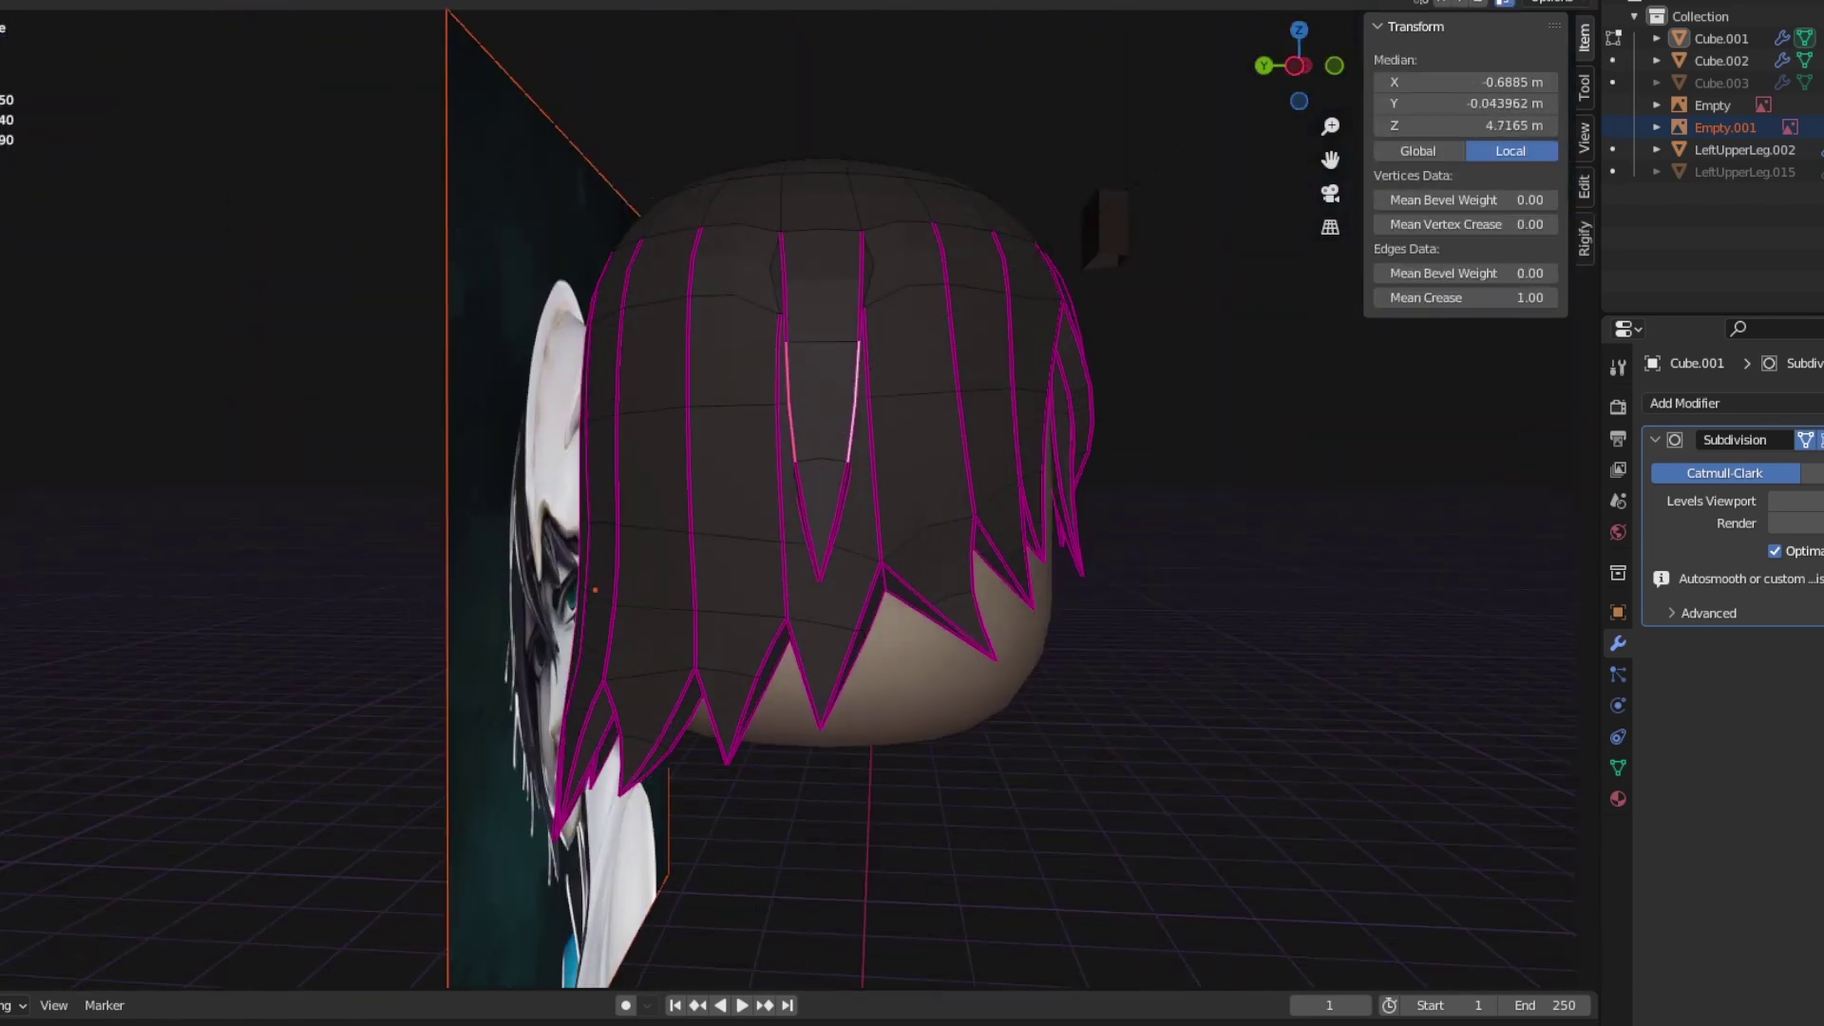
key(KP_1)
key(ctrl+z)
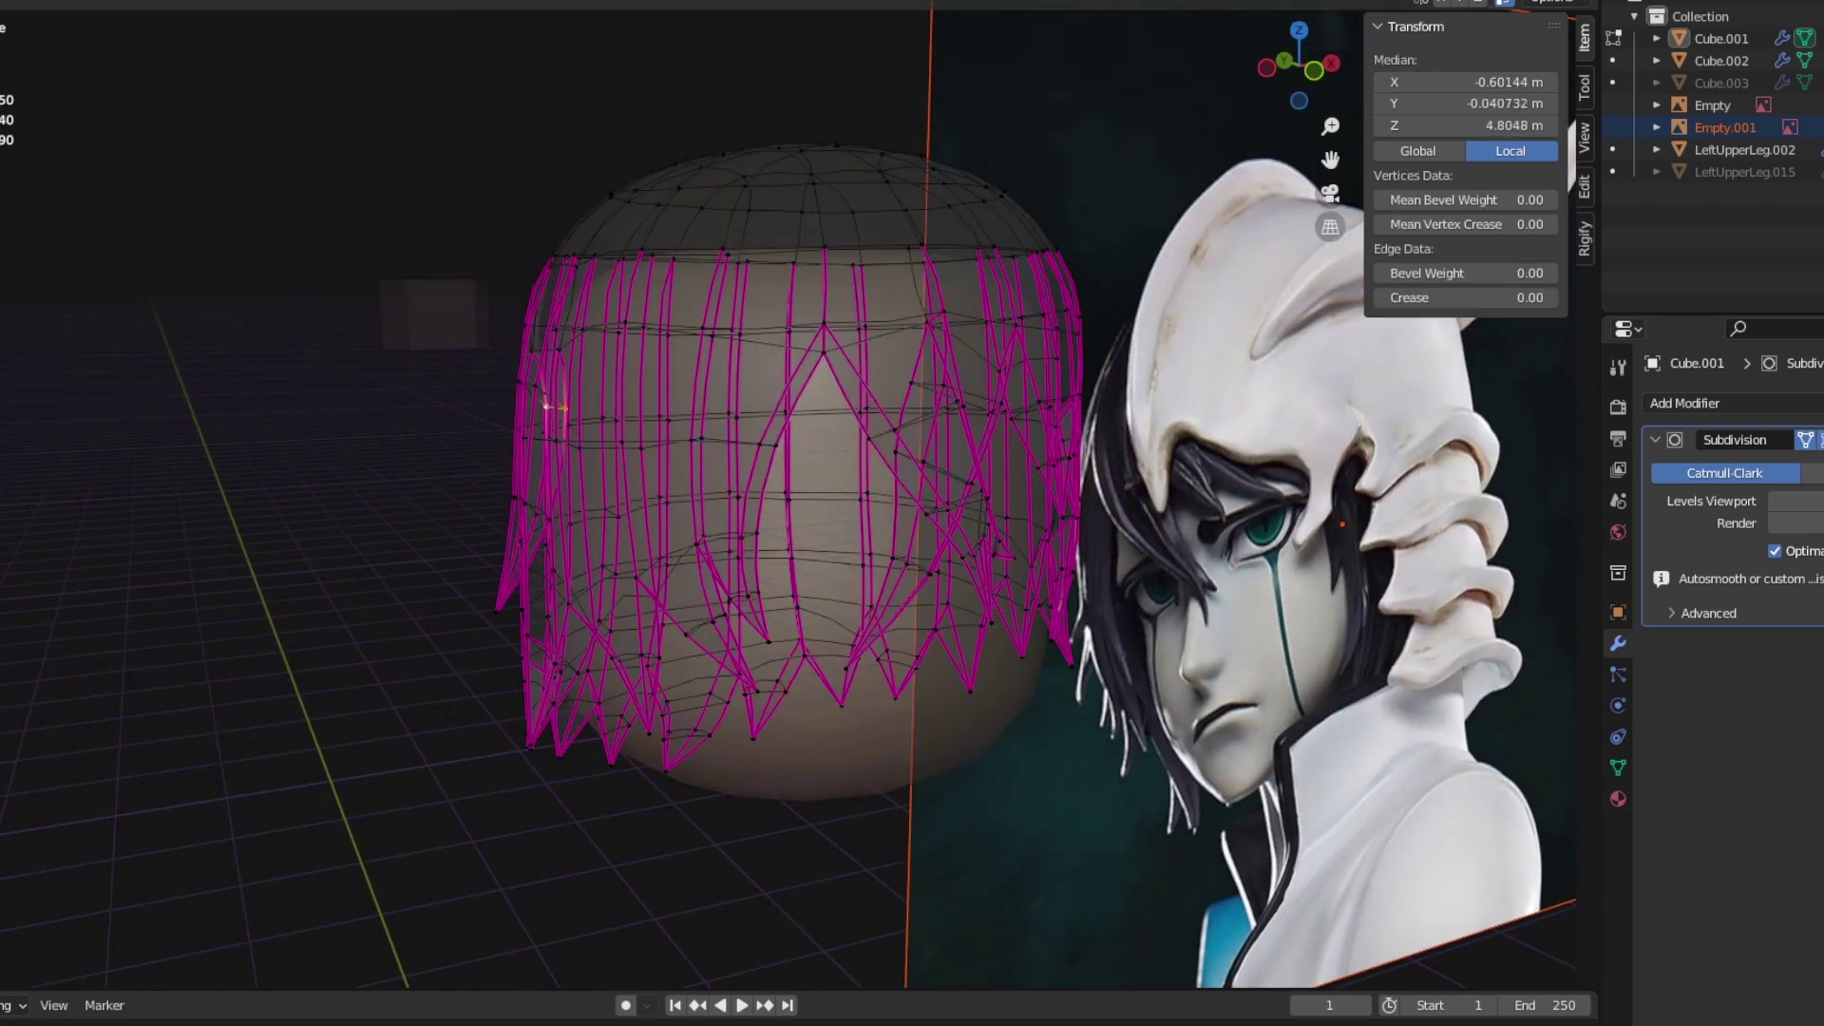
key(ctrl+z)
key(ctrl+z)
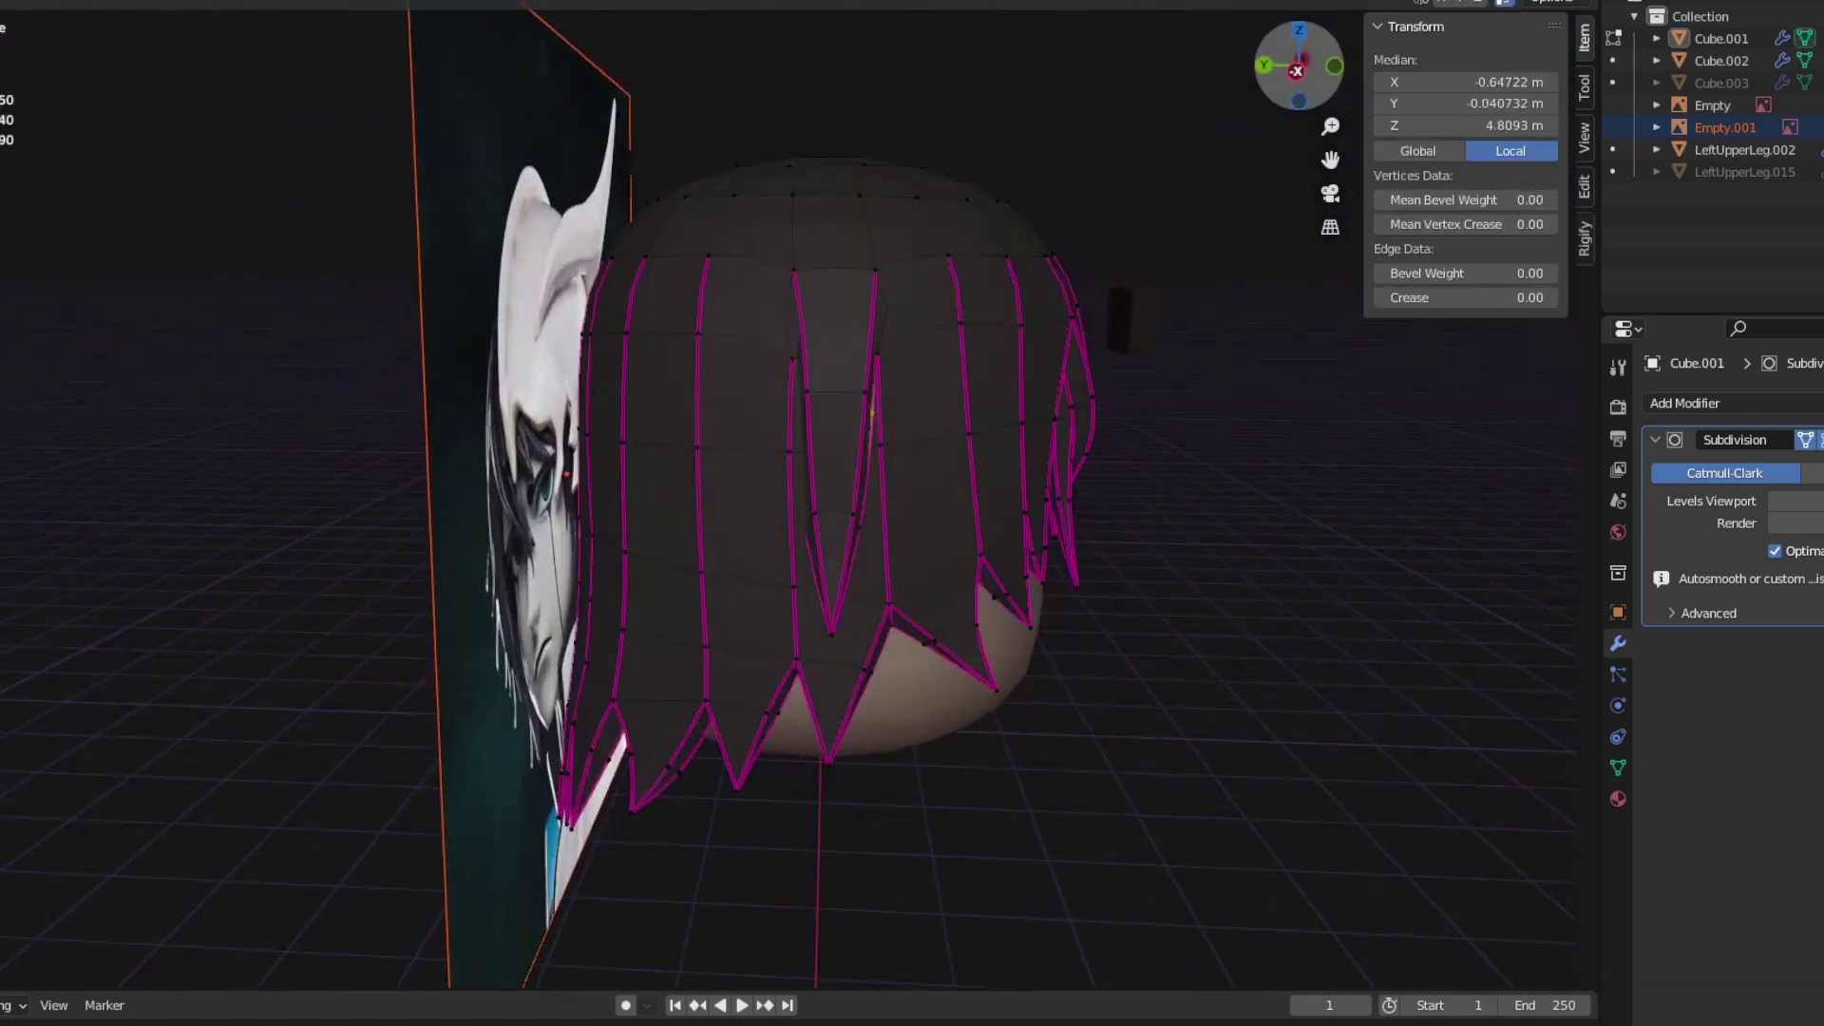
Step: Refine the side strand's edge vertices and check its shape from the side and the front
middle_drag(814, 367, 826, 318)
key(ctrl+z)
key(ctrl+z)
key(ctrl+z)
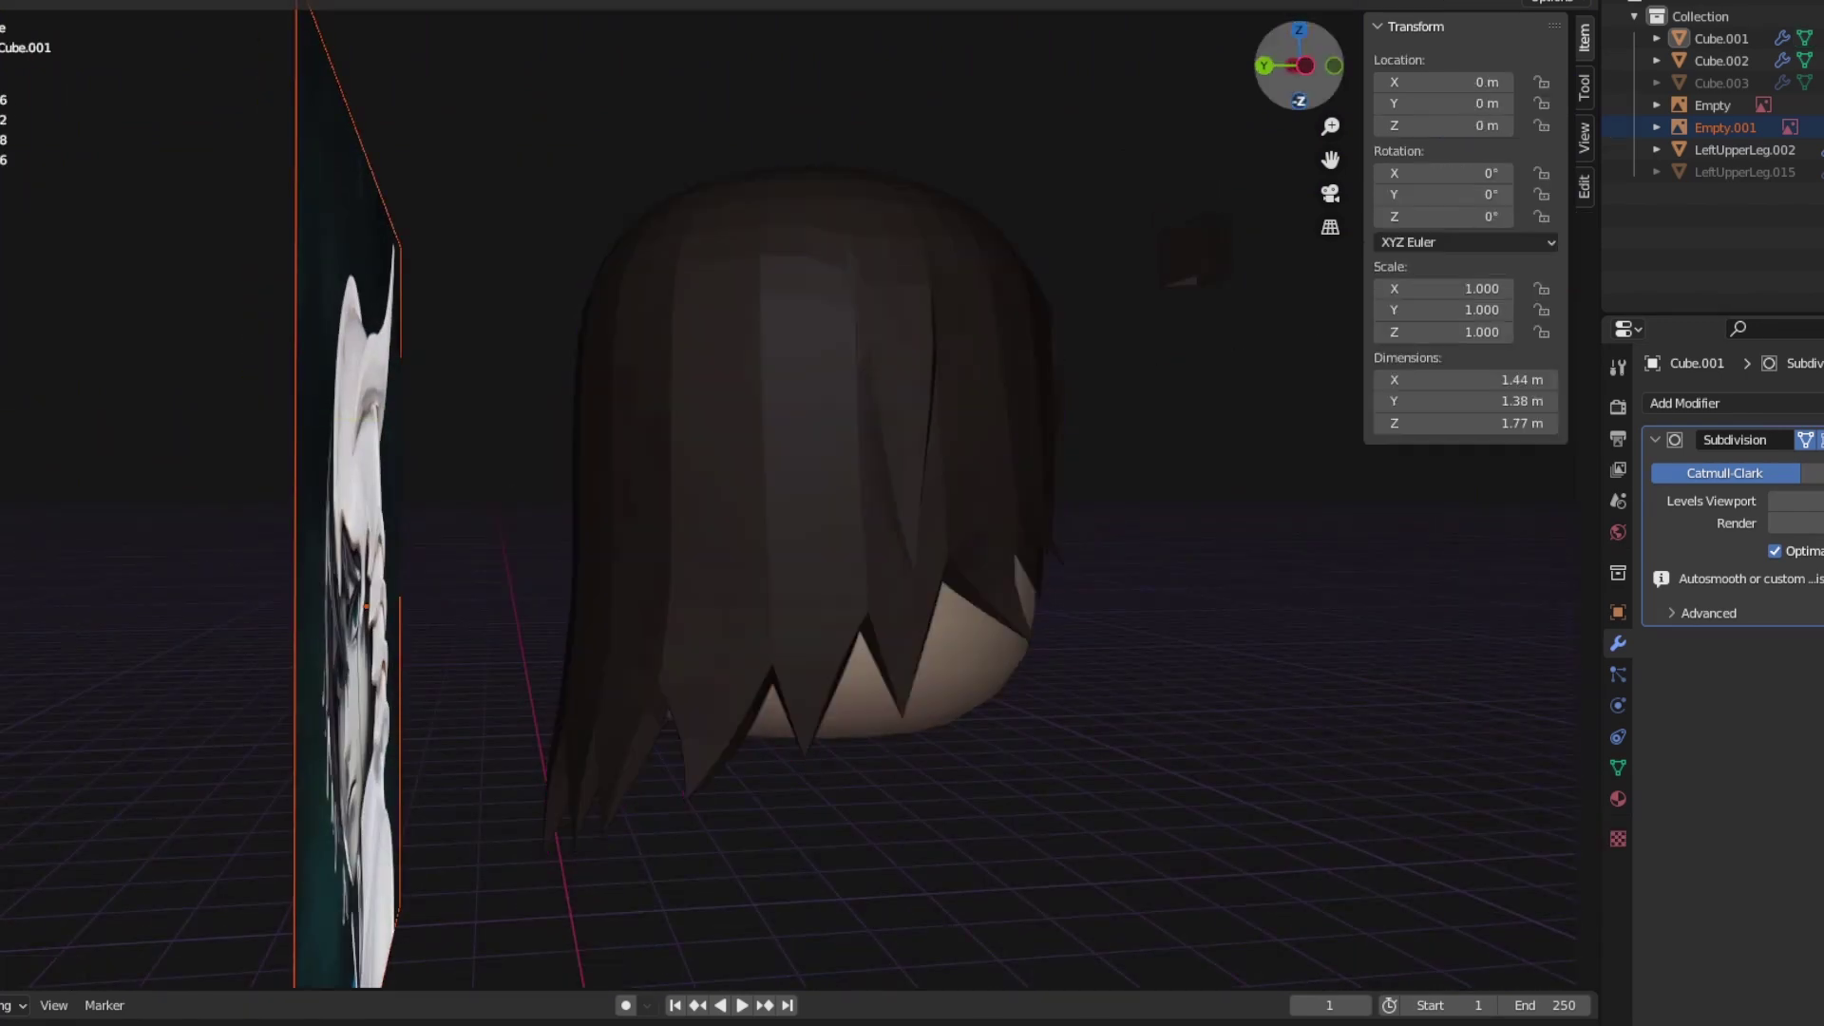
key(ctrl+z)
key(KP_1)
key(ctrl+z)
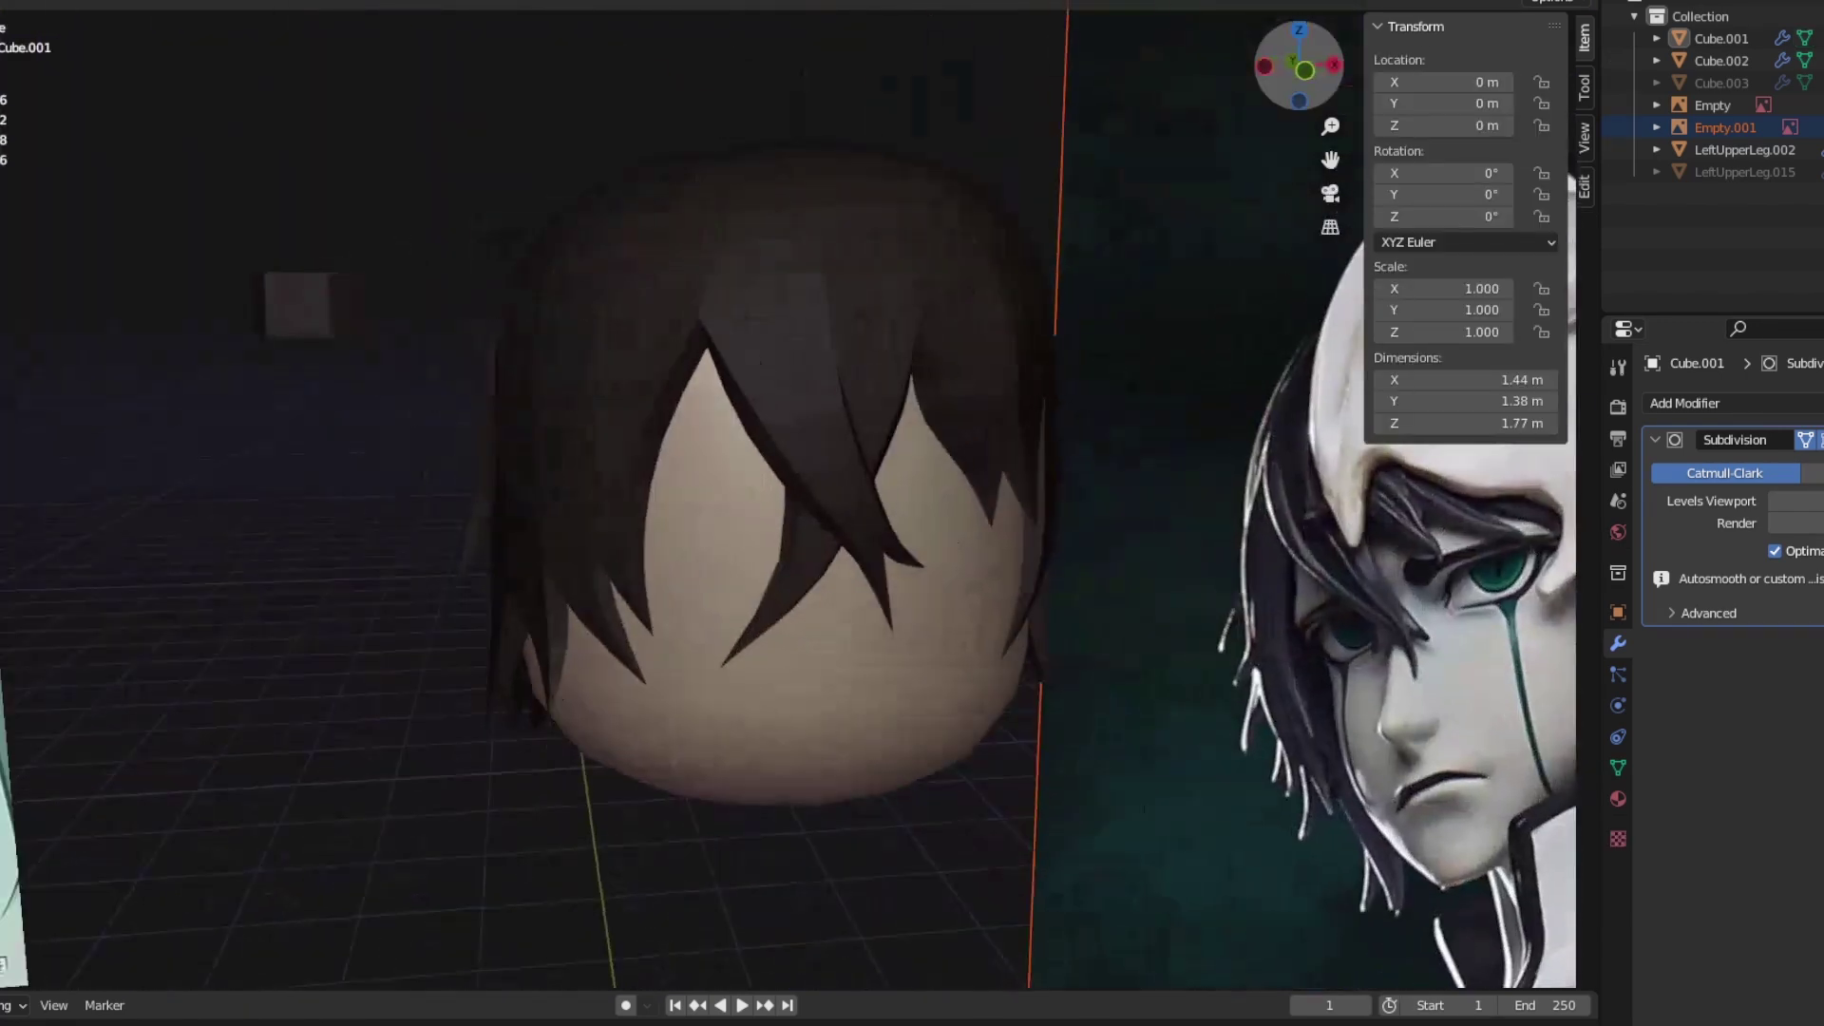
key(ctrl+z)
Step: Extrude a similar pointed strand on the opposite side of the head
drag(1277, 95, 1325, 76)
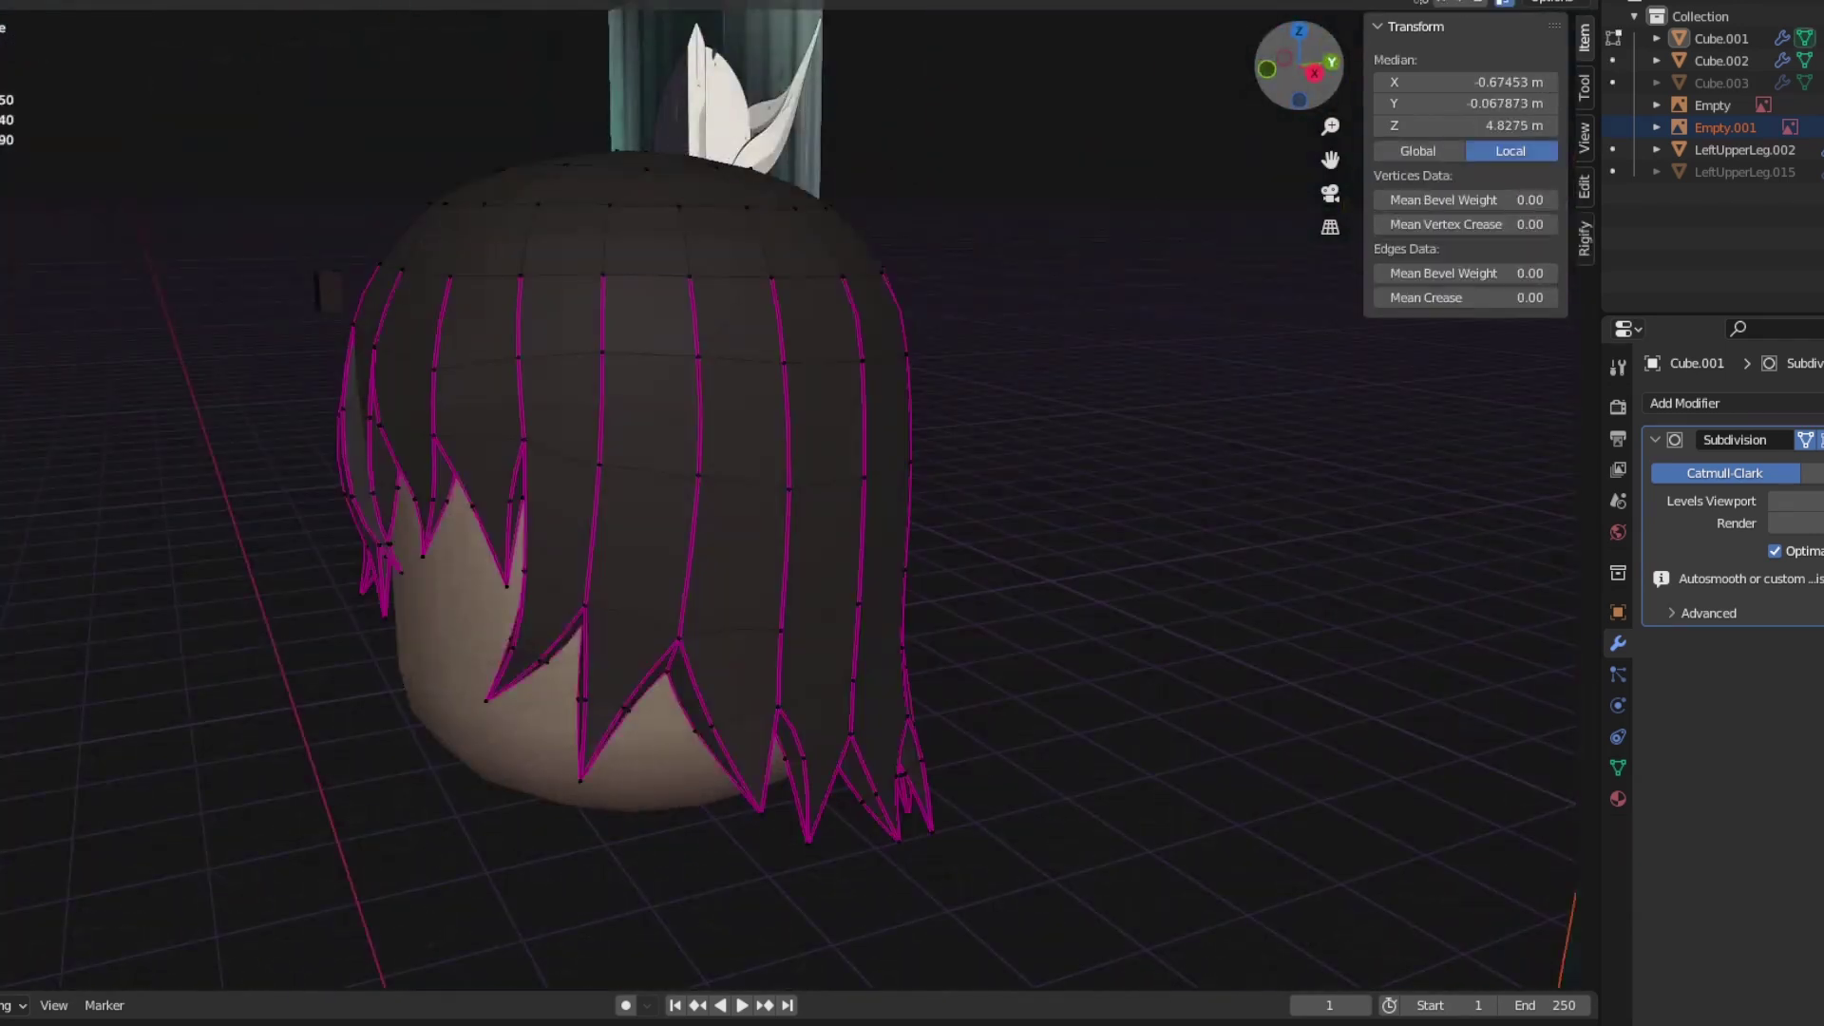
key(KP_1)
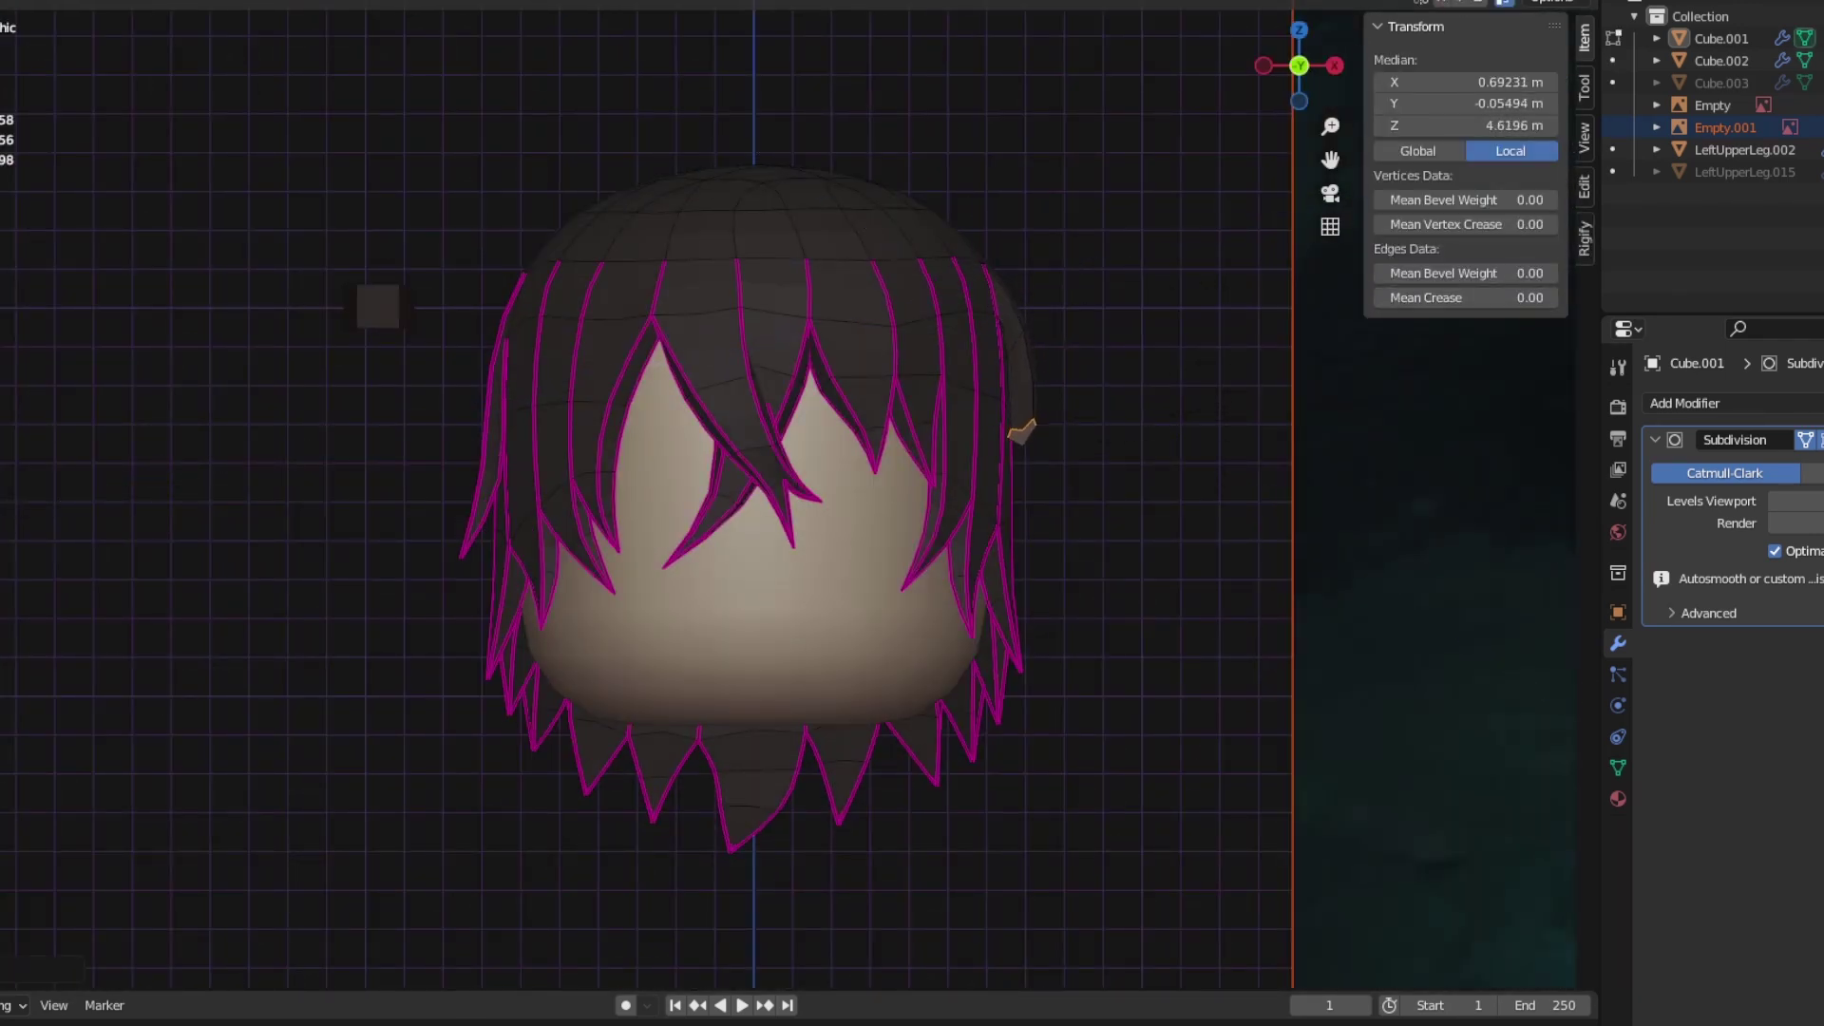
key(ctrl+l)
middle_drag(760, 475, 912, 465)
key(Tab)
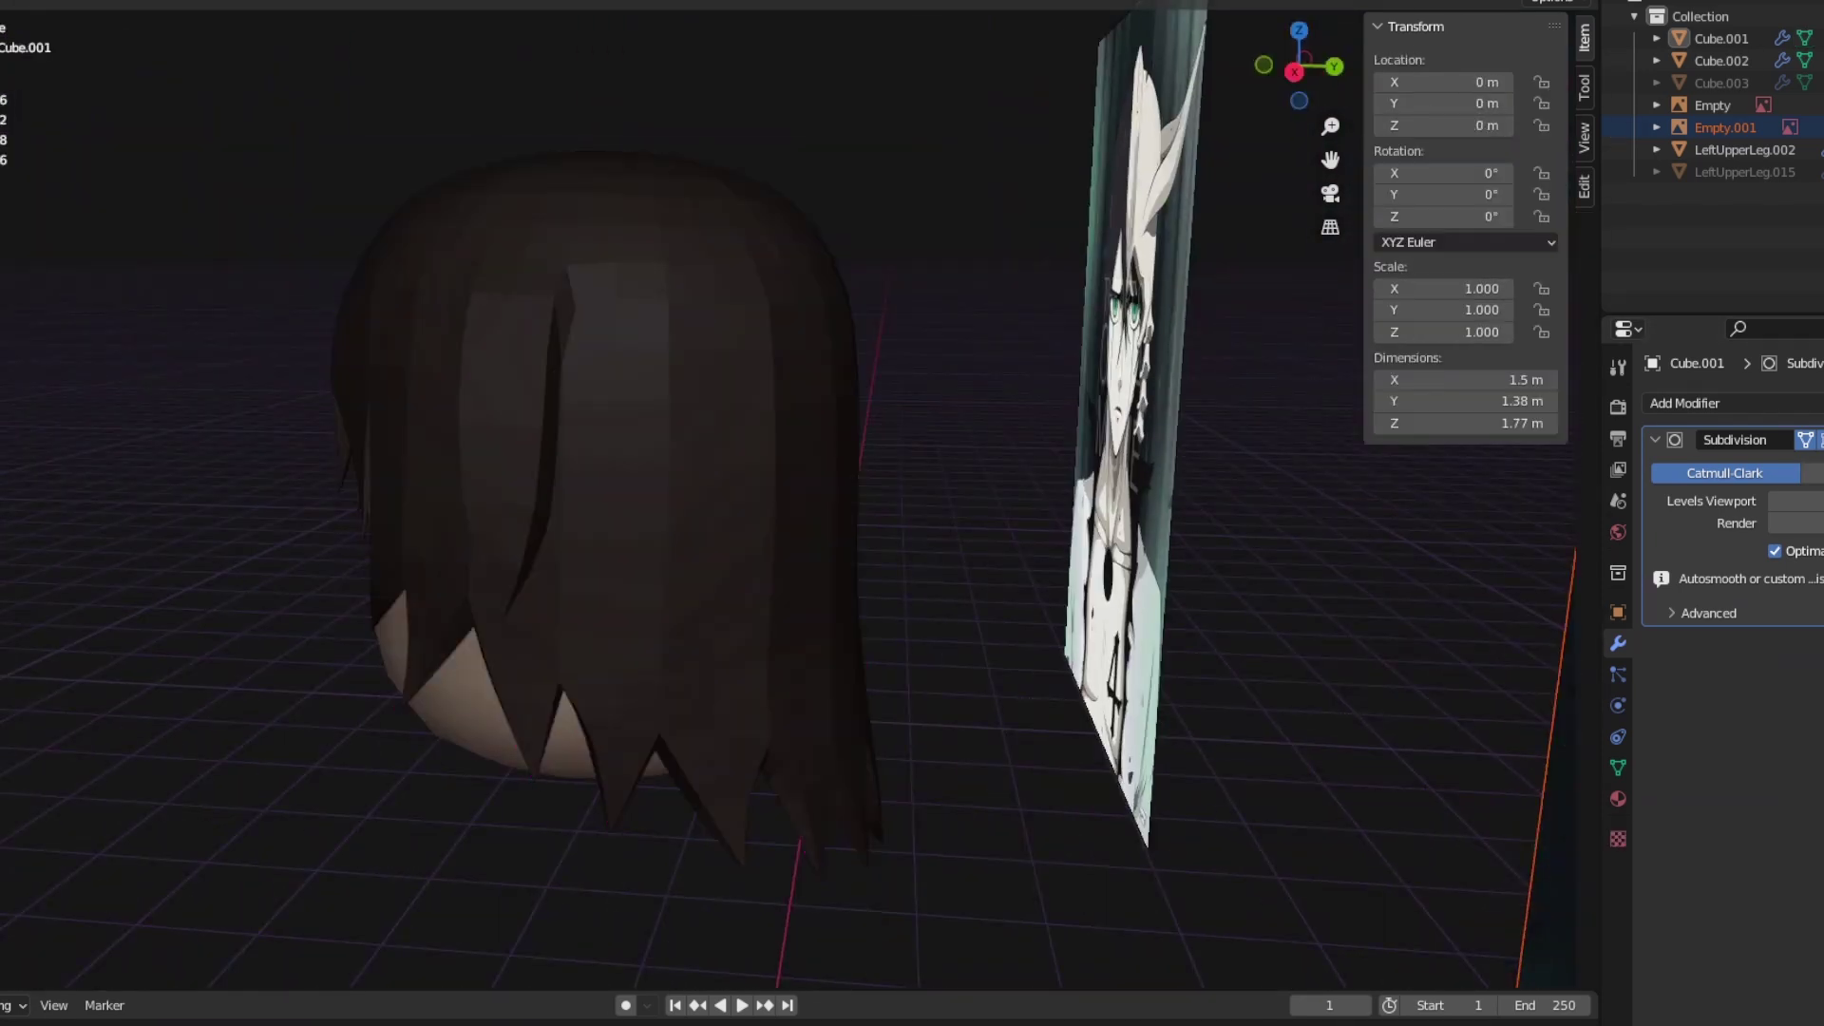
Step: Move the upper cross edge of the second side strand along the X axis to shape where it leaves the hair
key(Tab)
key(KP_1)
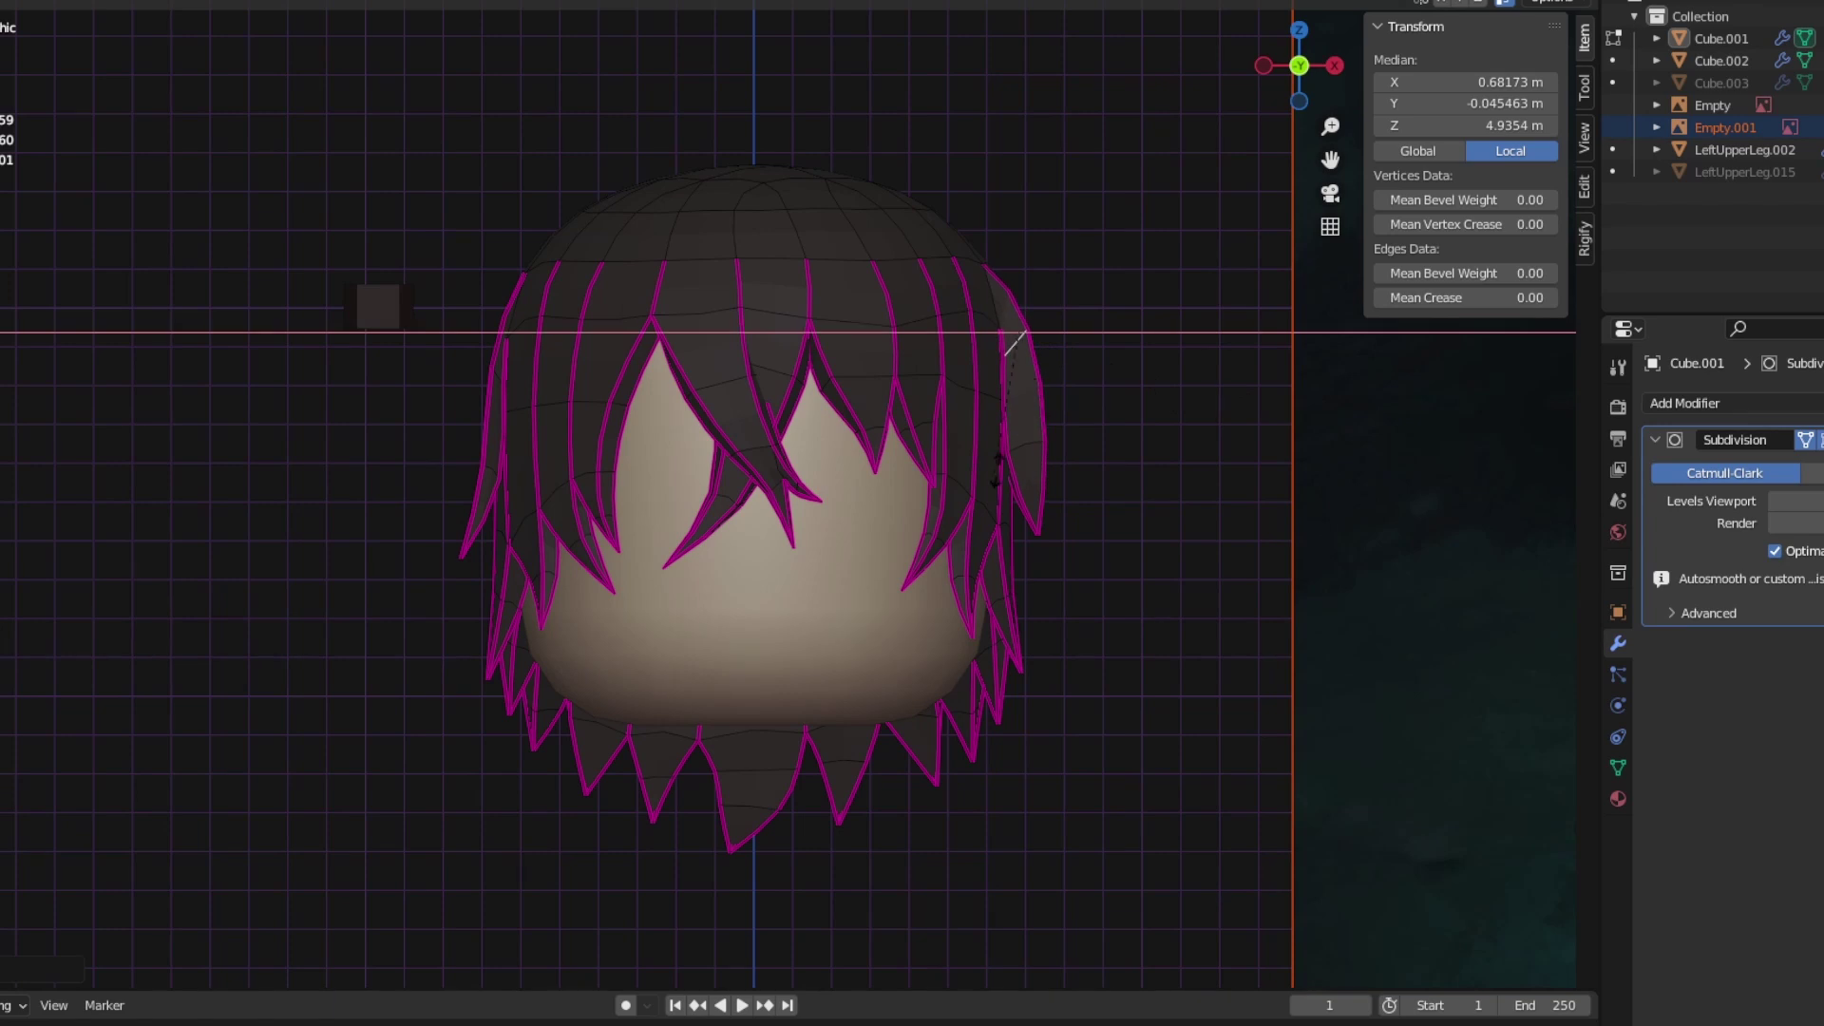
key(alt+a)
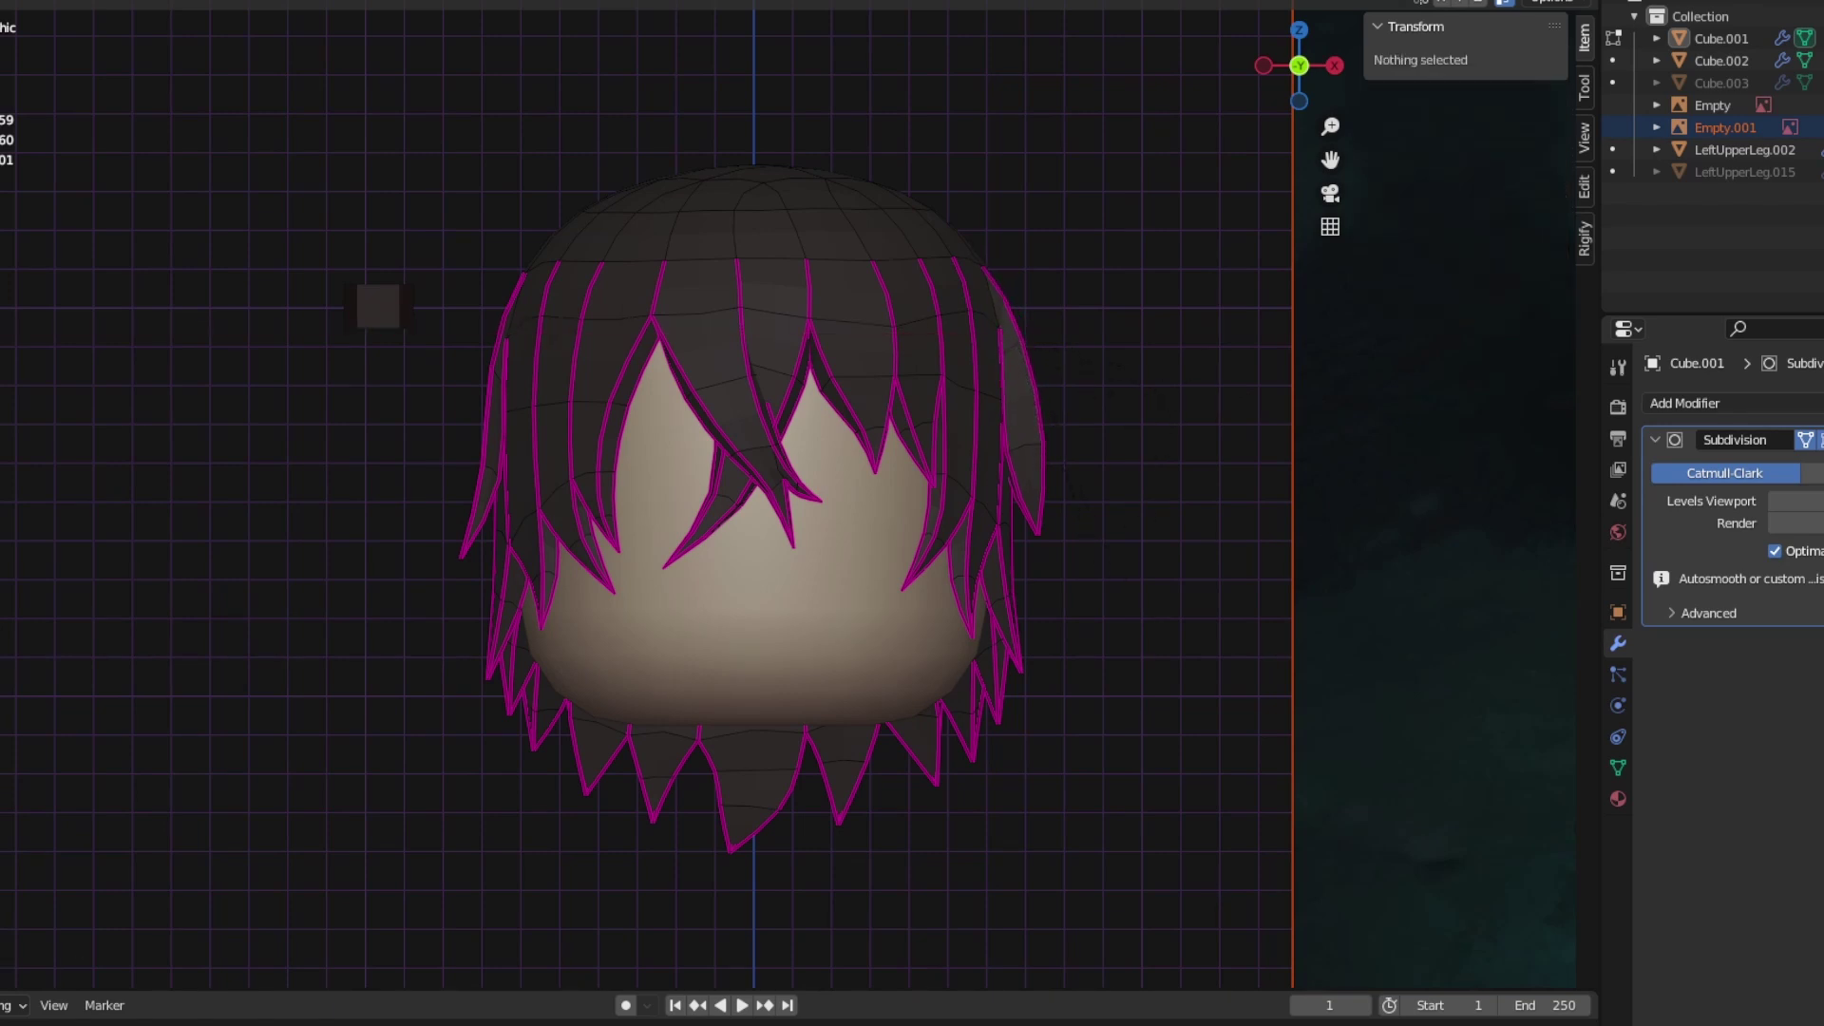
click(1016, 439)
middle_drag(1016, 438, 864, 313)
click(497, 206)
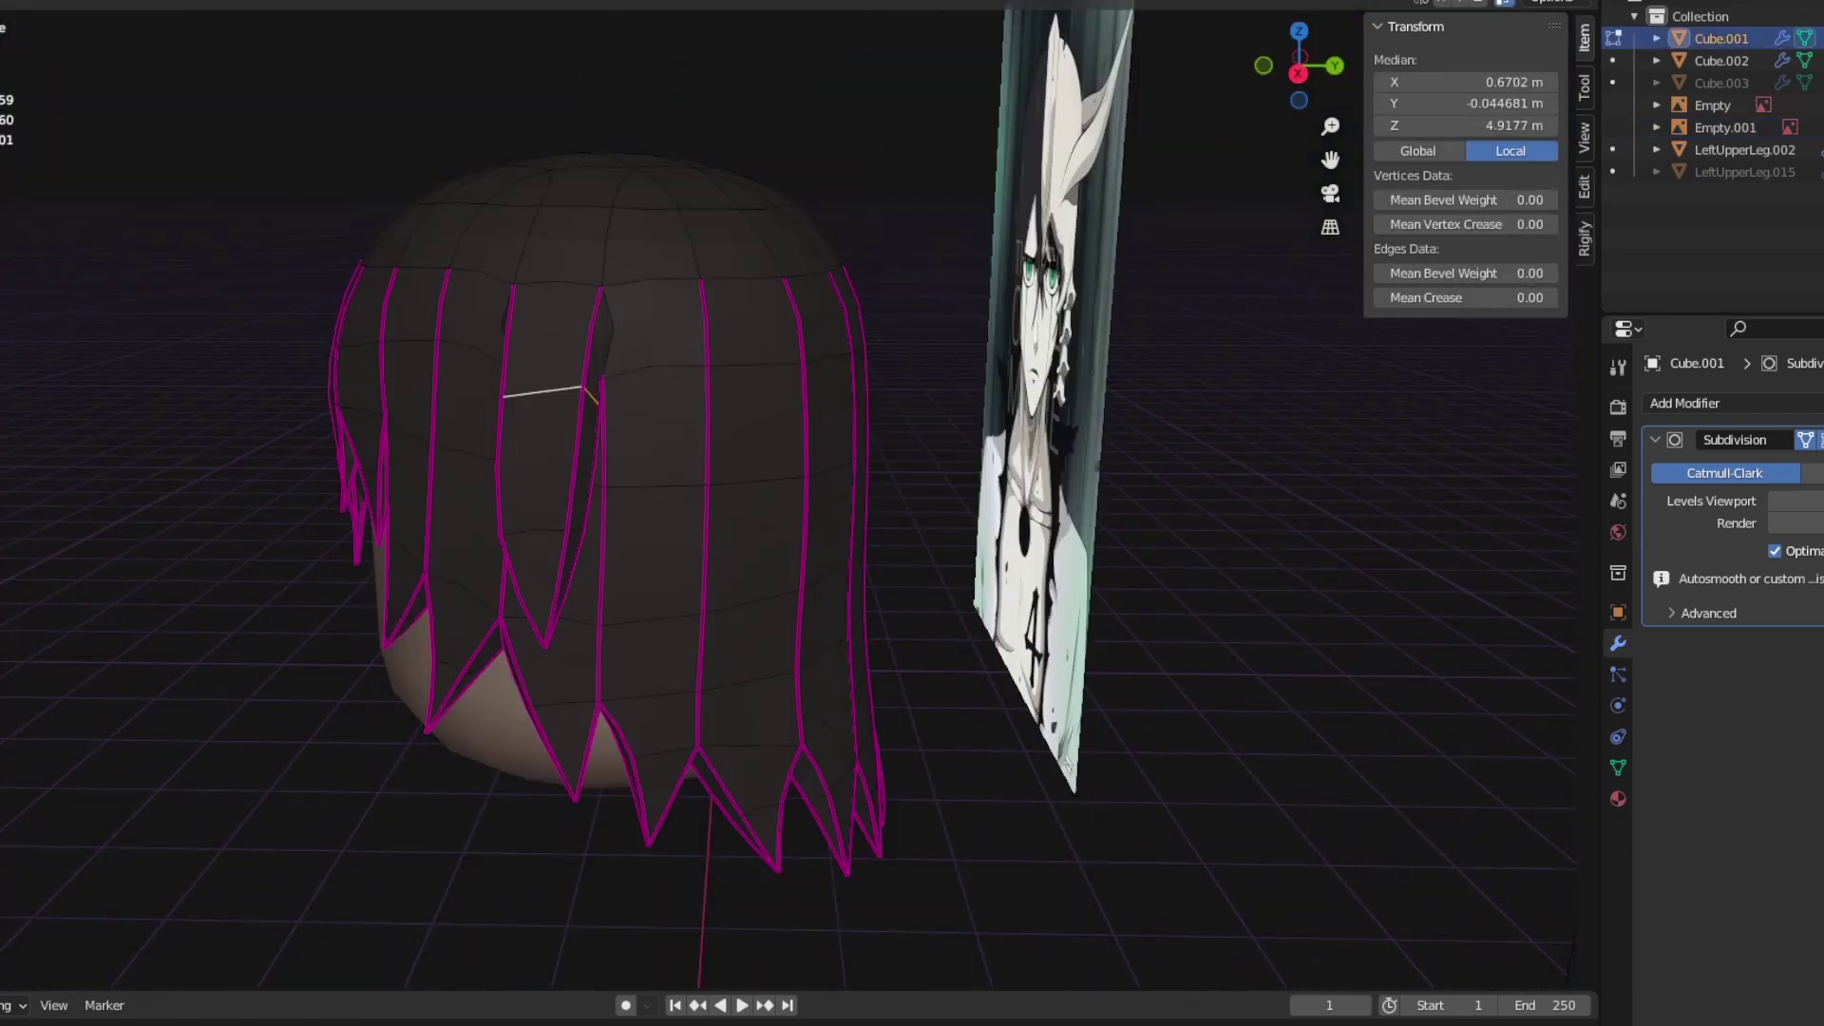
Step: Extrude another loose strand down the back of the hair and finish it with a creased, pointed tip
key(KP_3)
key(s)
key(s)
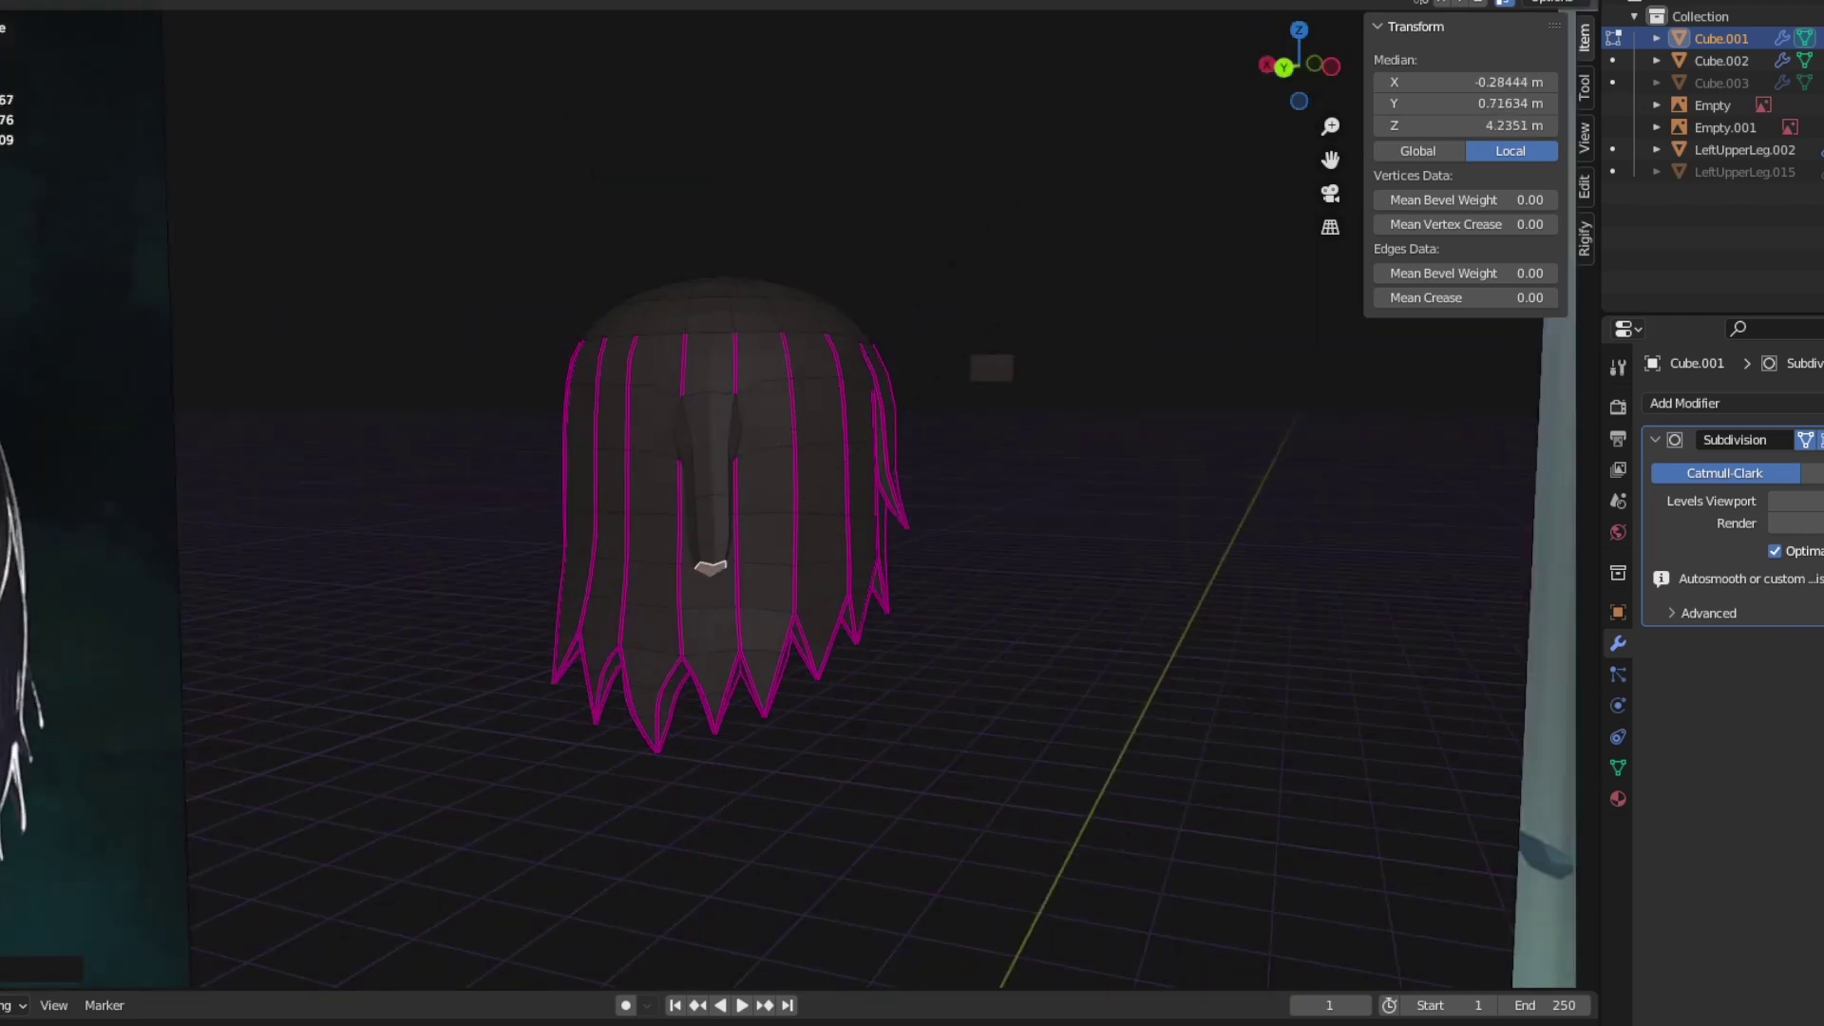
key(ctrl+z)
key(l)
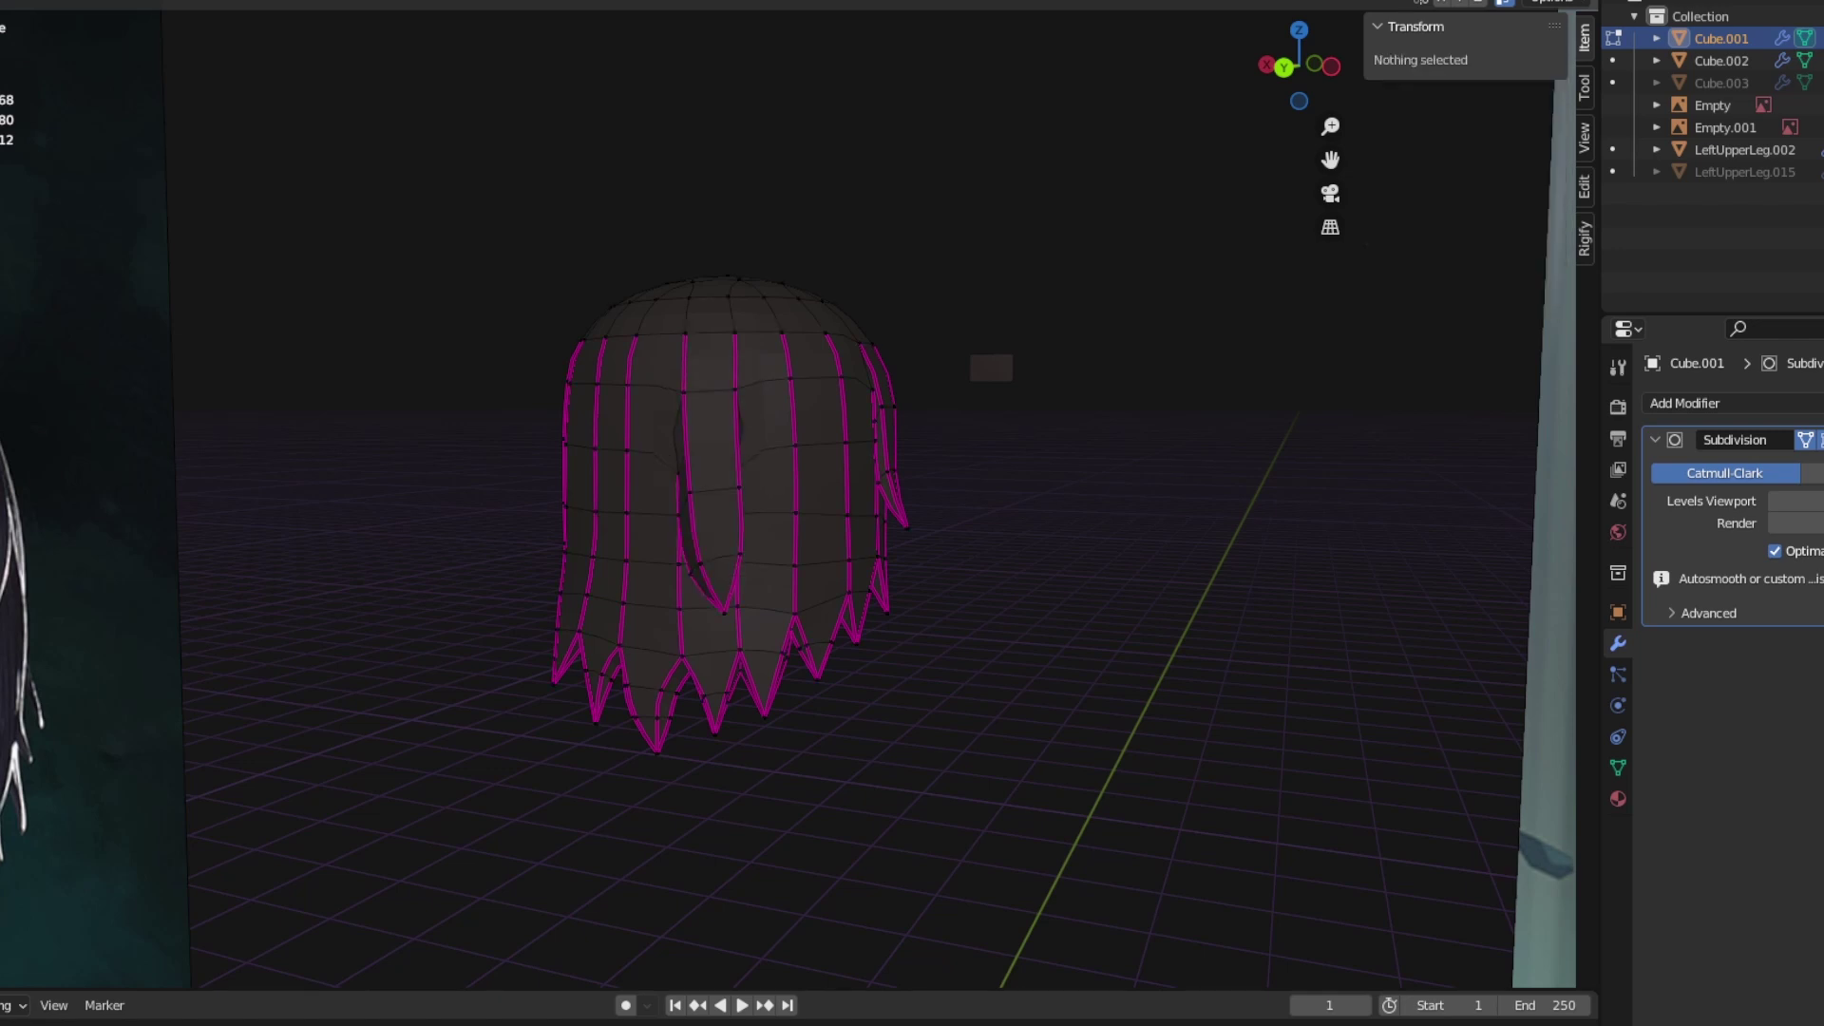
Step: Move the back strand's tip and lower vertices inward so it lies closer to the hair
click(693, 557)
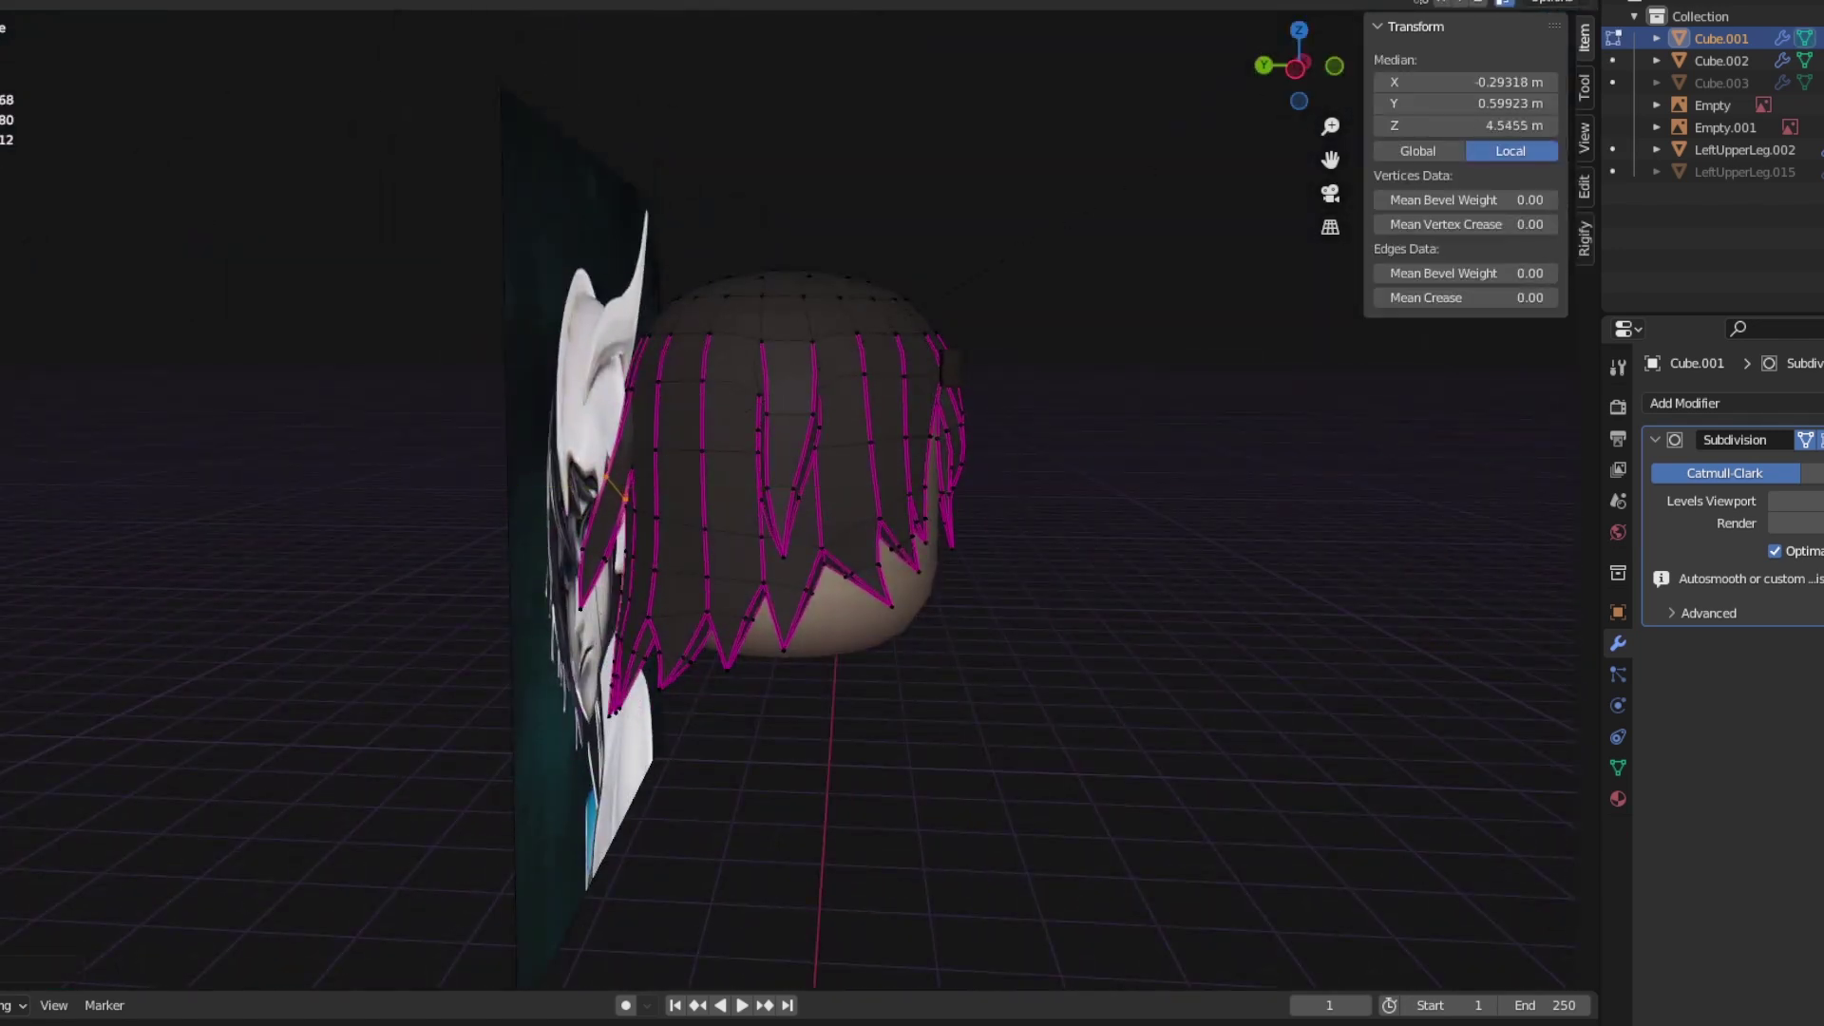
click(595, 608)
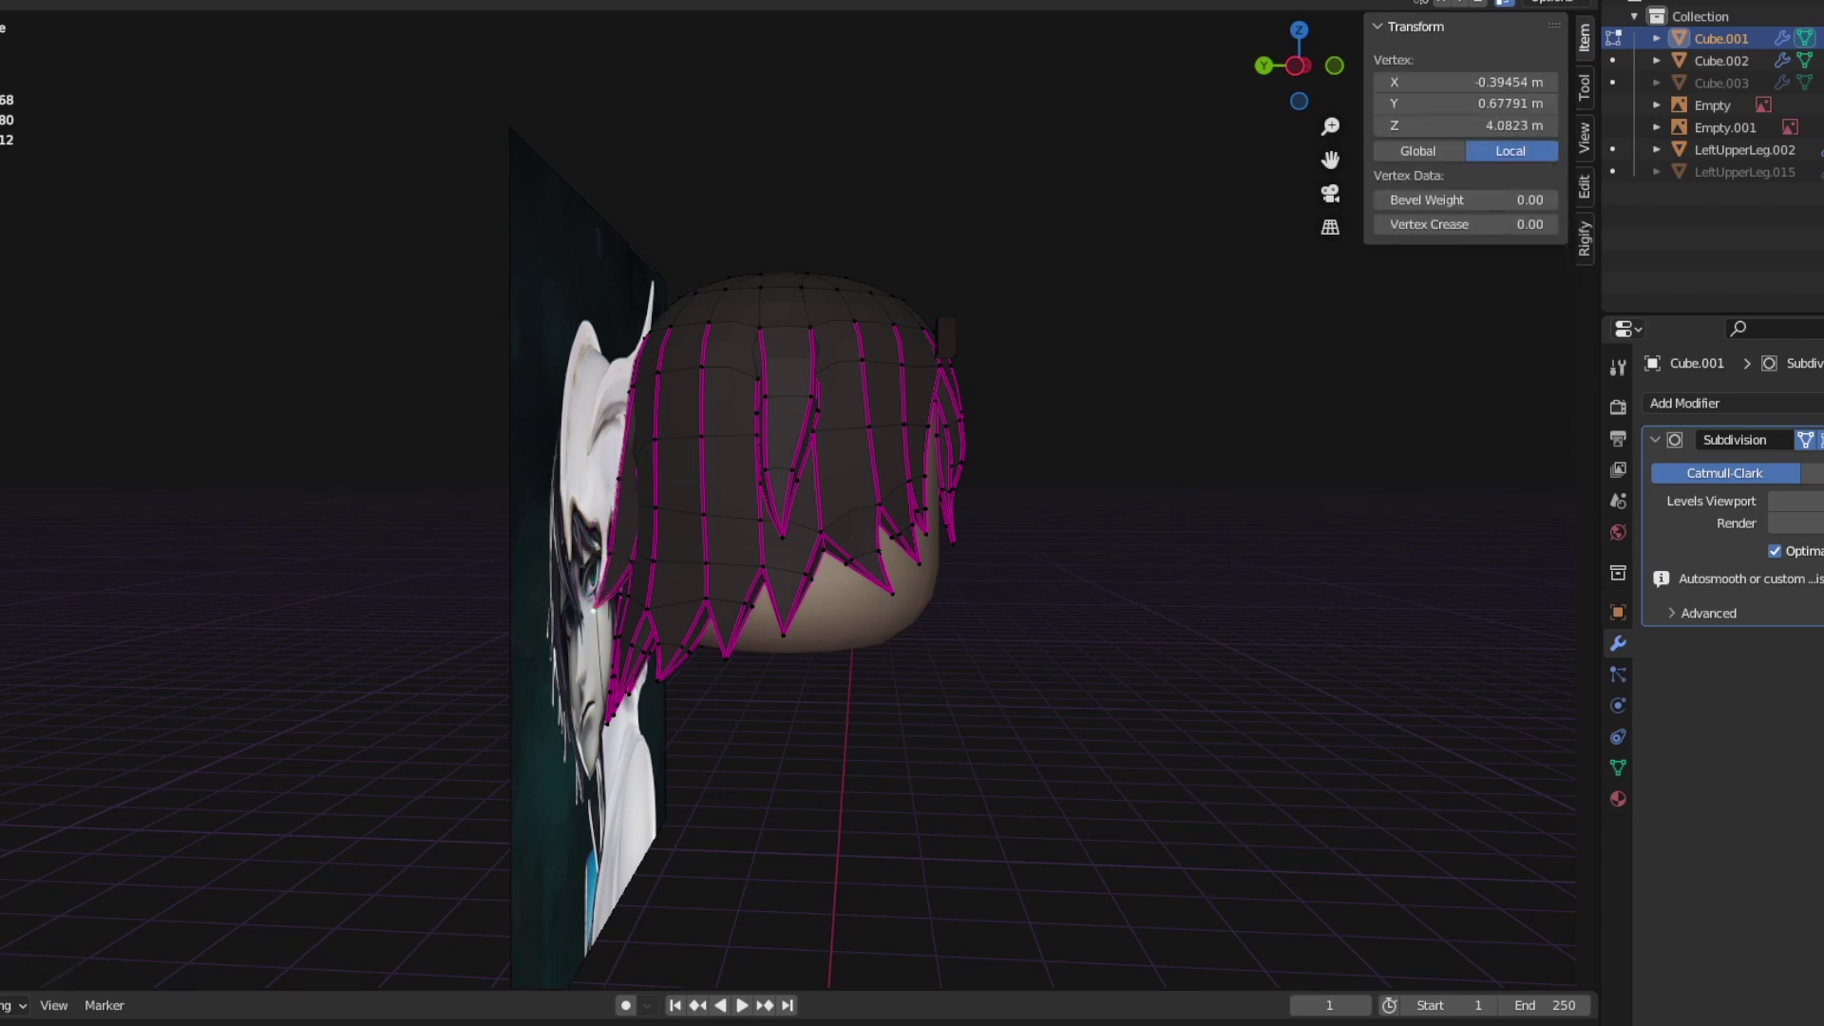
shift+click(620, 481)
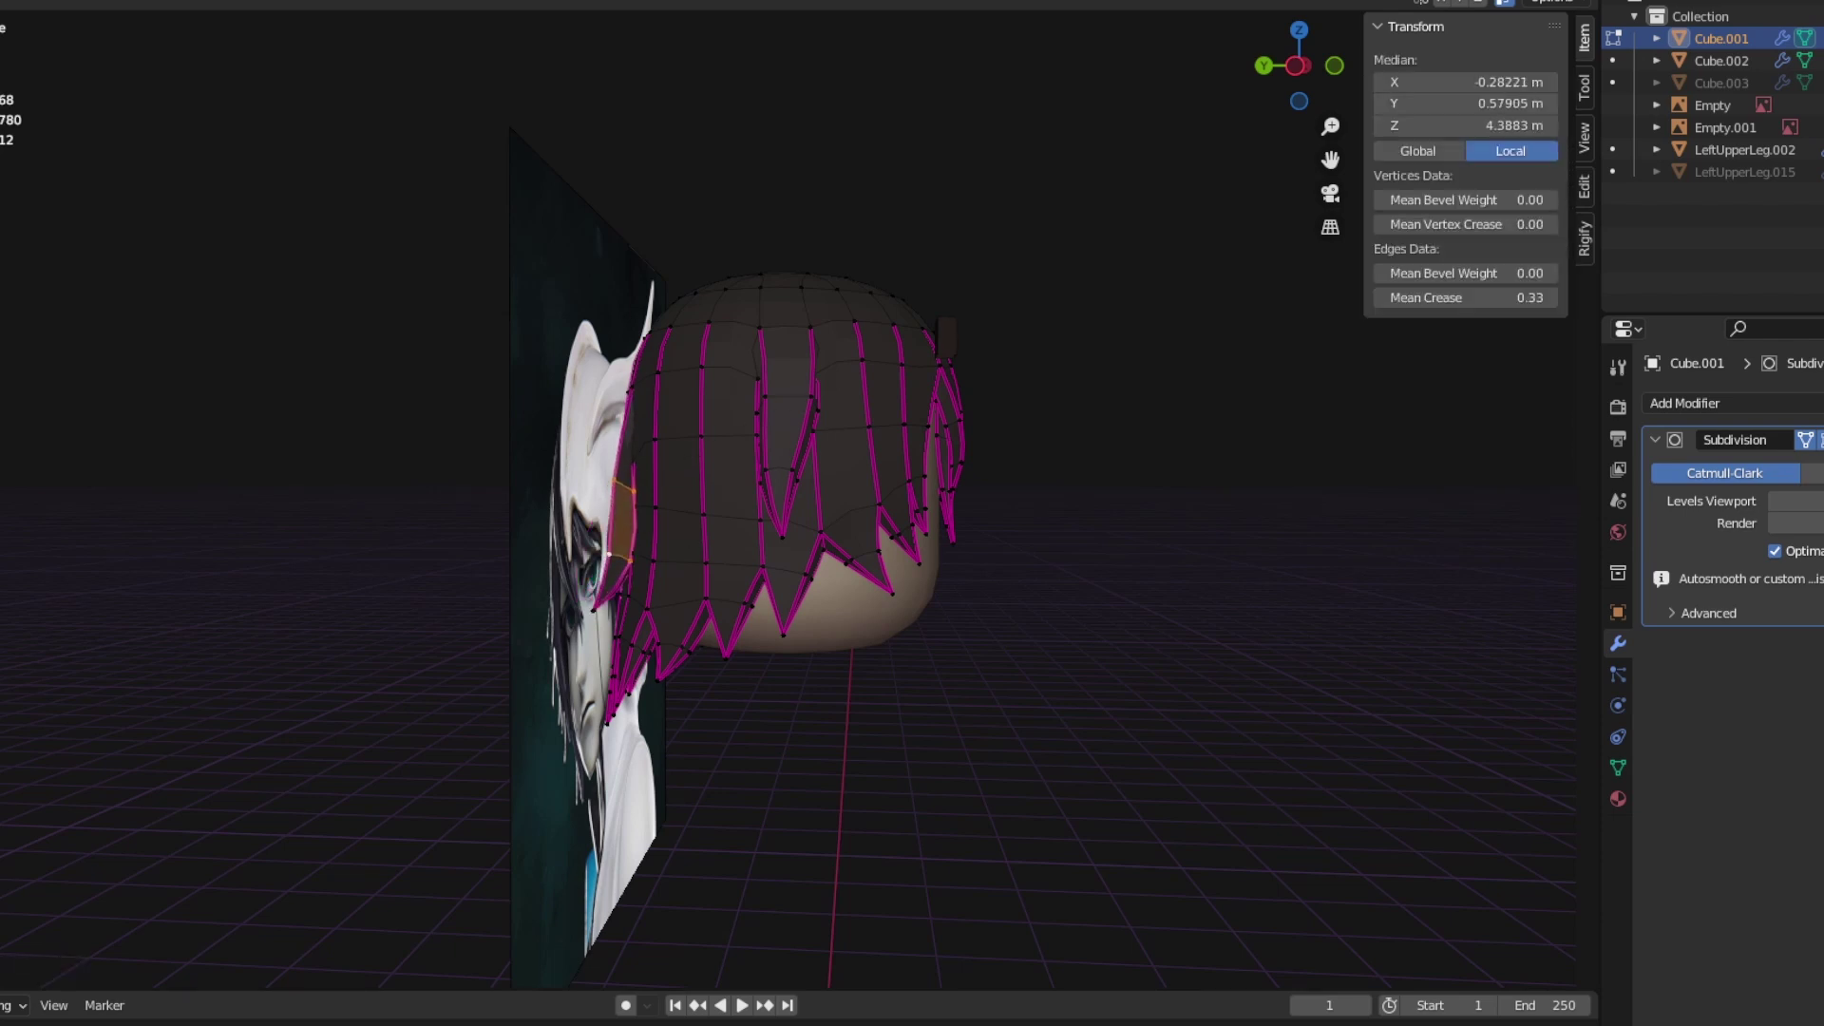
shift+click(609, 554)
drag(1297, 65, 1298, 66)
click(703, 518)
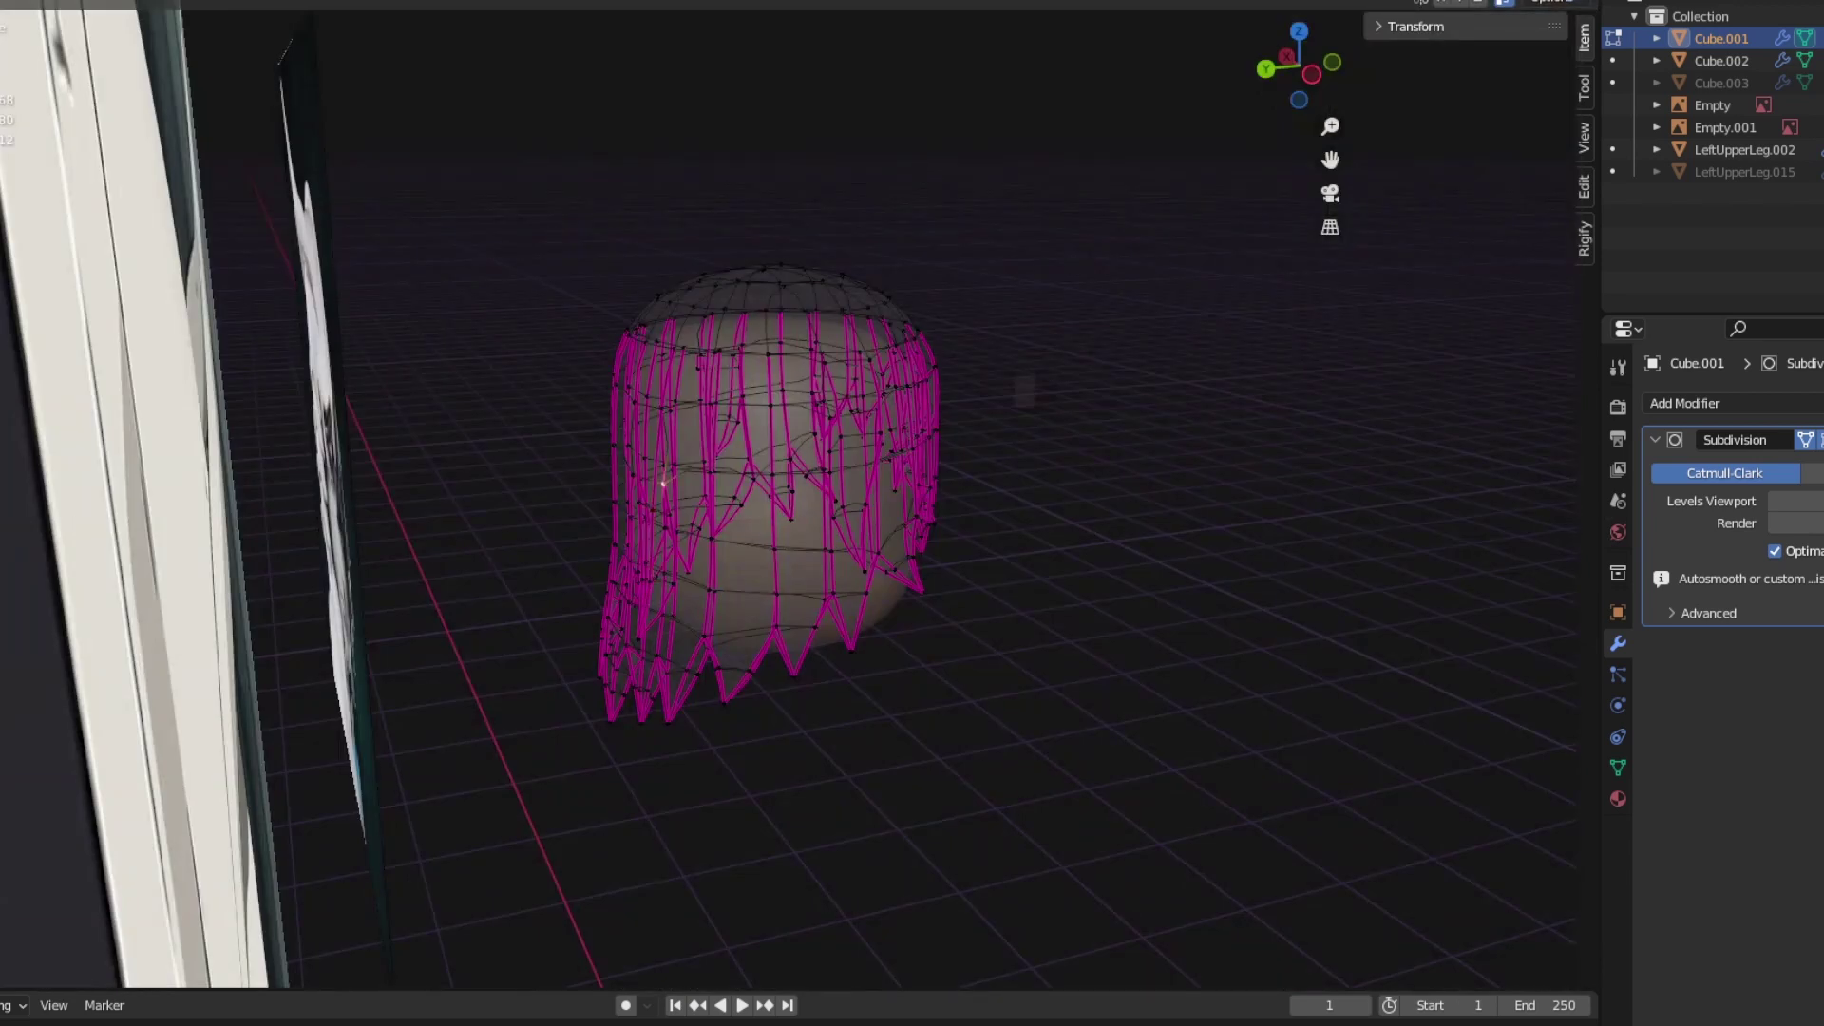
Step: Bend the lower part of the back strand sideways into a curve and check it from behind
scroll(797, 494, up, 3)
middle_drag(706, 456, 826, 459)
key(Tab)
key(Tab)
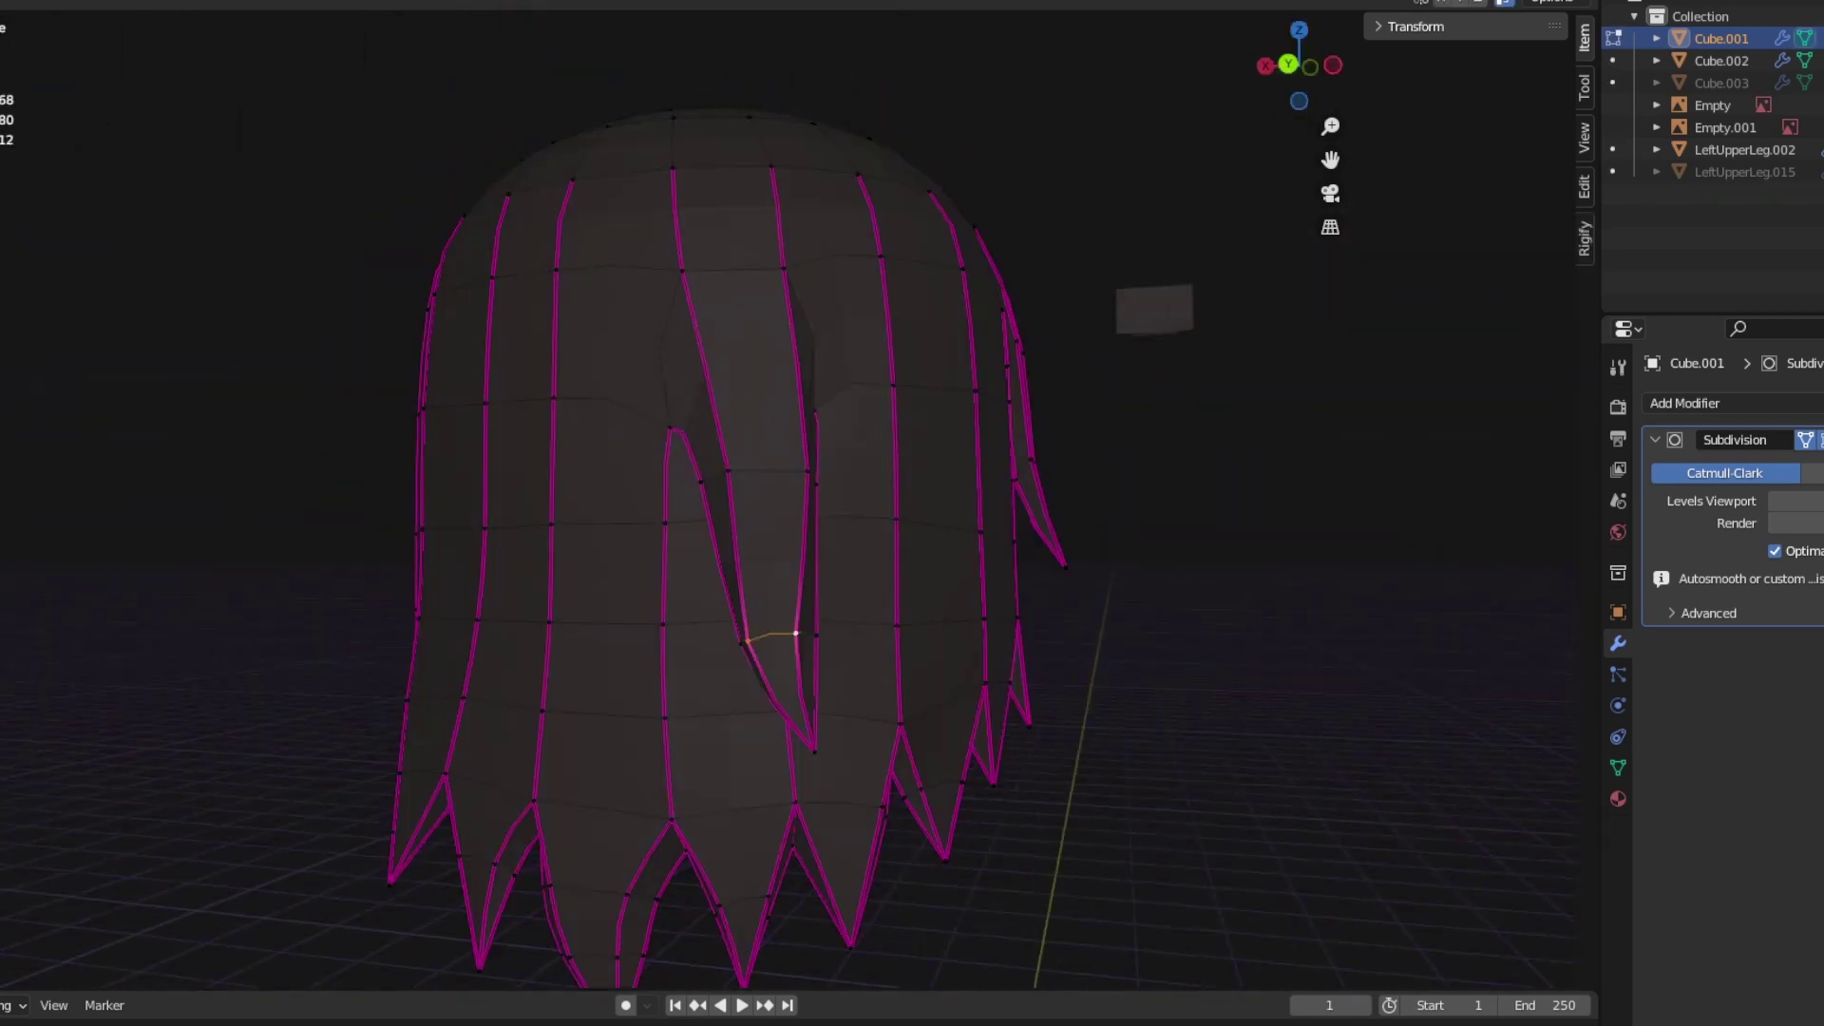
key(Tab)
middle_drag(889, 604, 760, 597)
key(Tab)
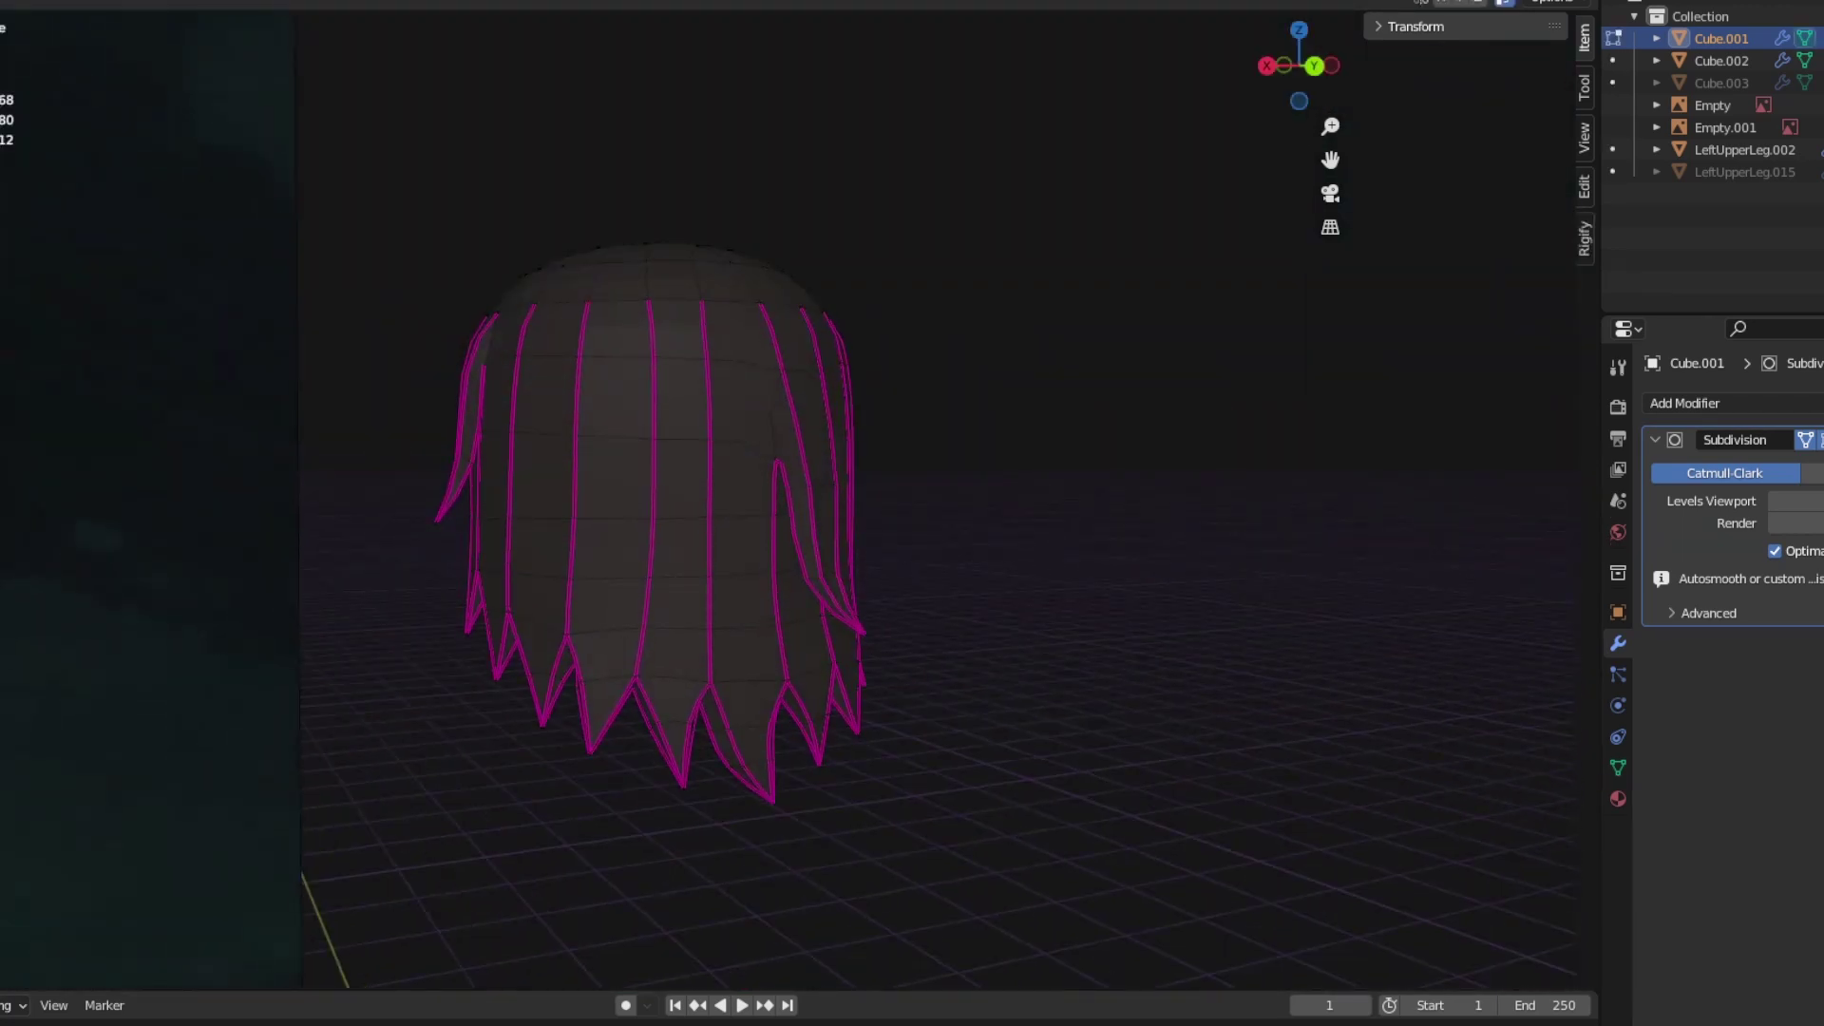
Step: Extrude another loose strand outward and down from the side of the hair at negative X, scaling its end narrower
mouse_move(1298, 65)
mouse_down()
mouse_move(1321, 65)
mouse_move(1264, 66)
mouse_move(1325, 66)
mouse_move(1278, 67)
mouse_up()
click(1298, 65)
click(1415, 26)
key(s)
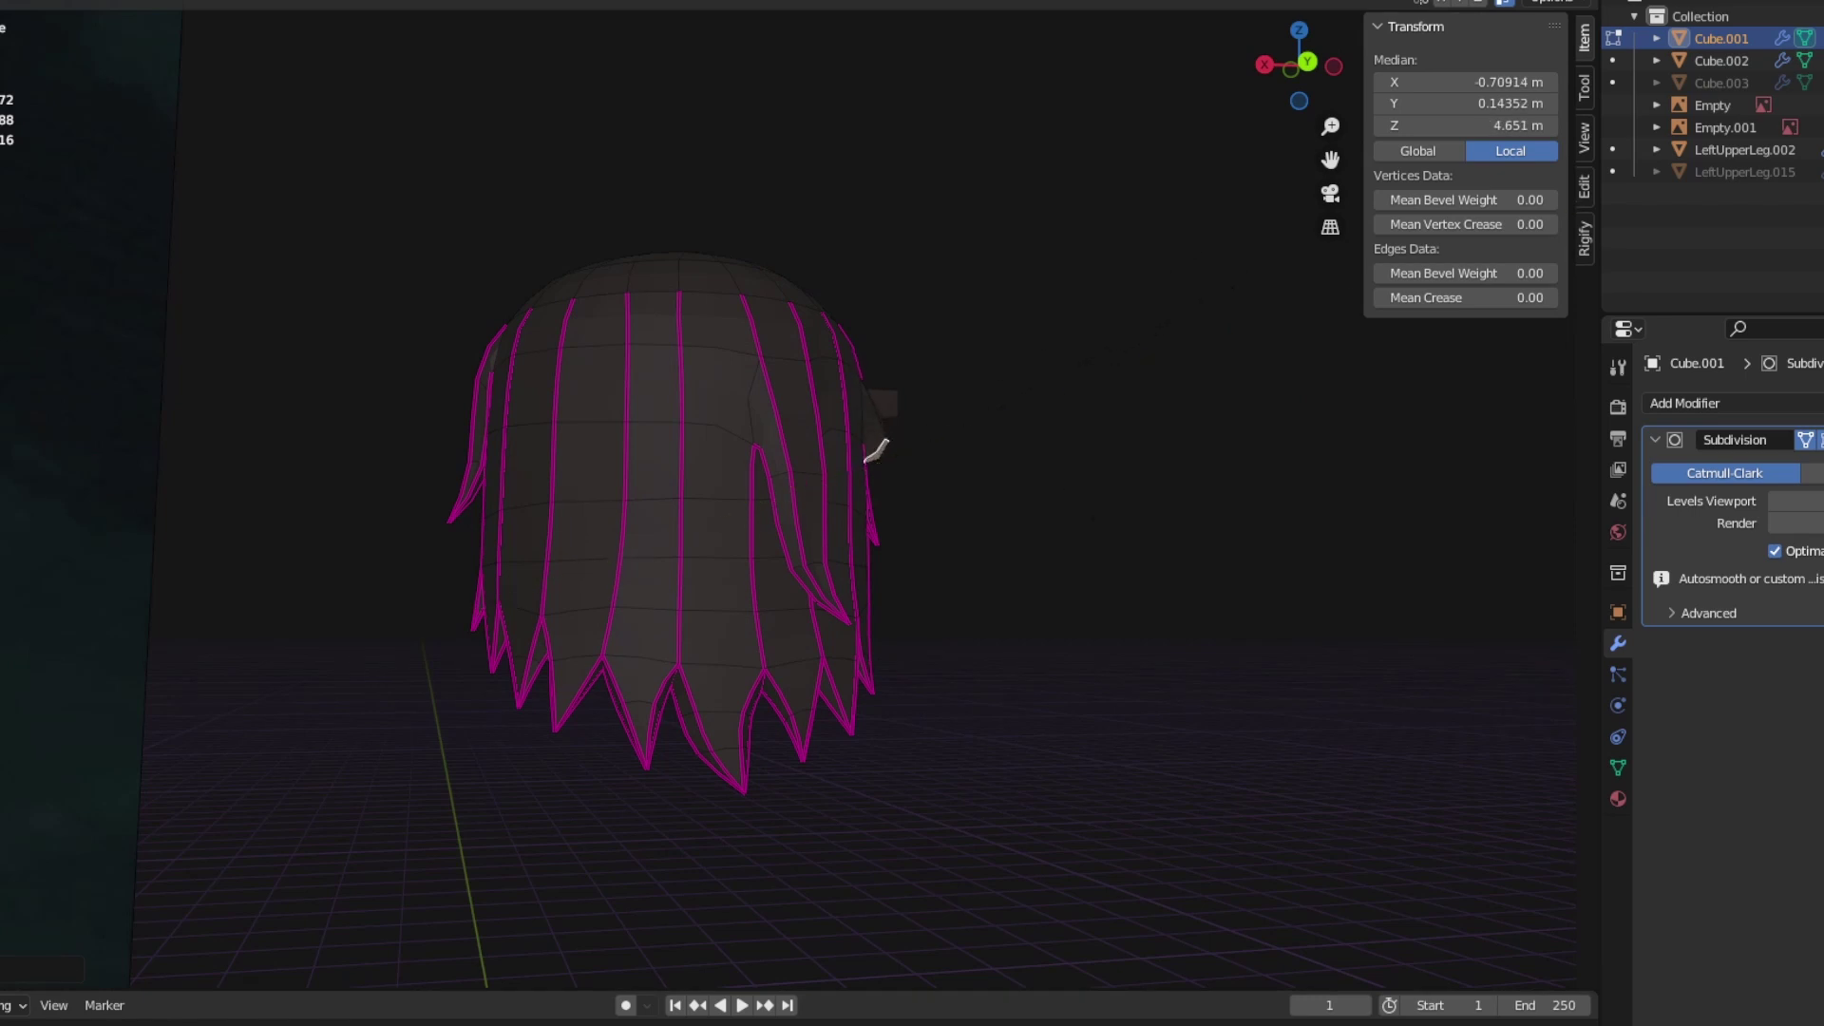
middle_drag(872, 452, 1240, 210)
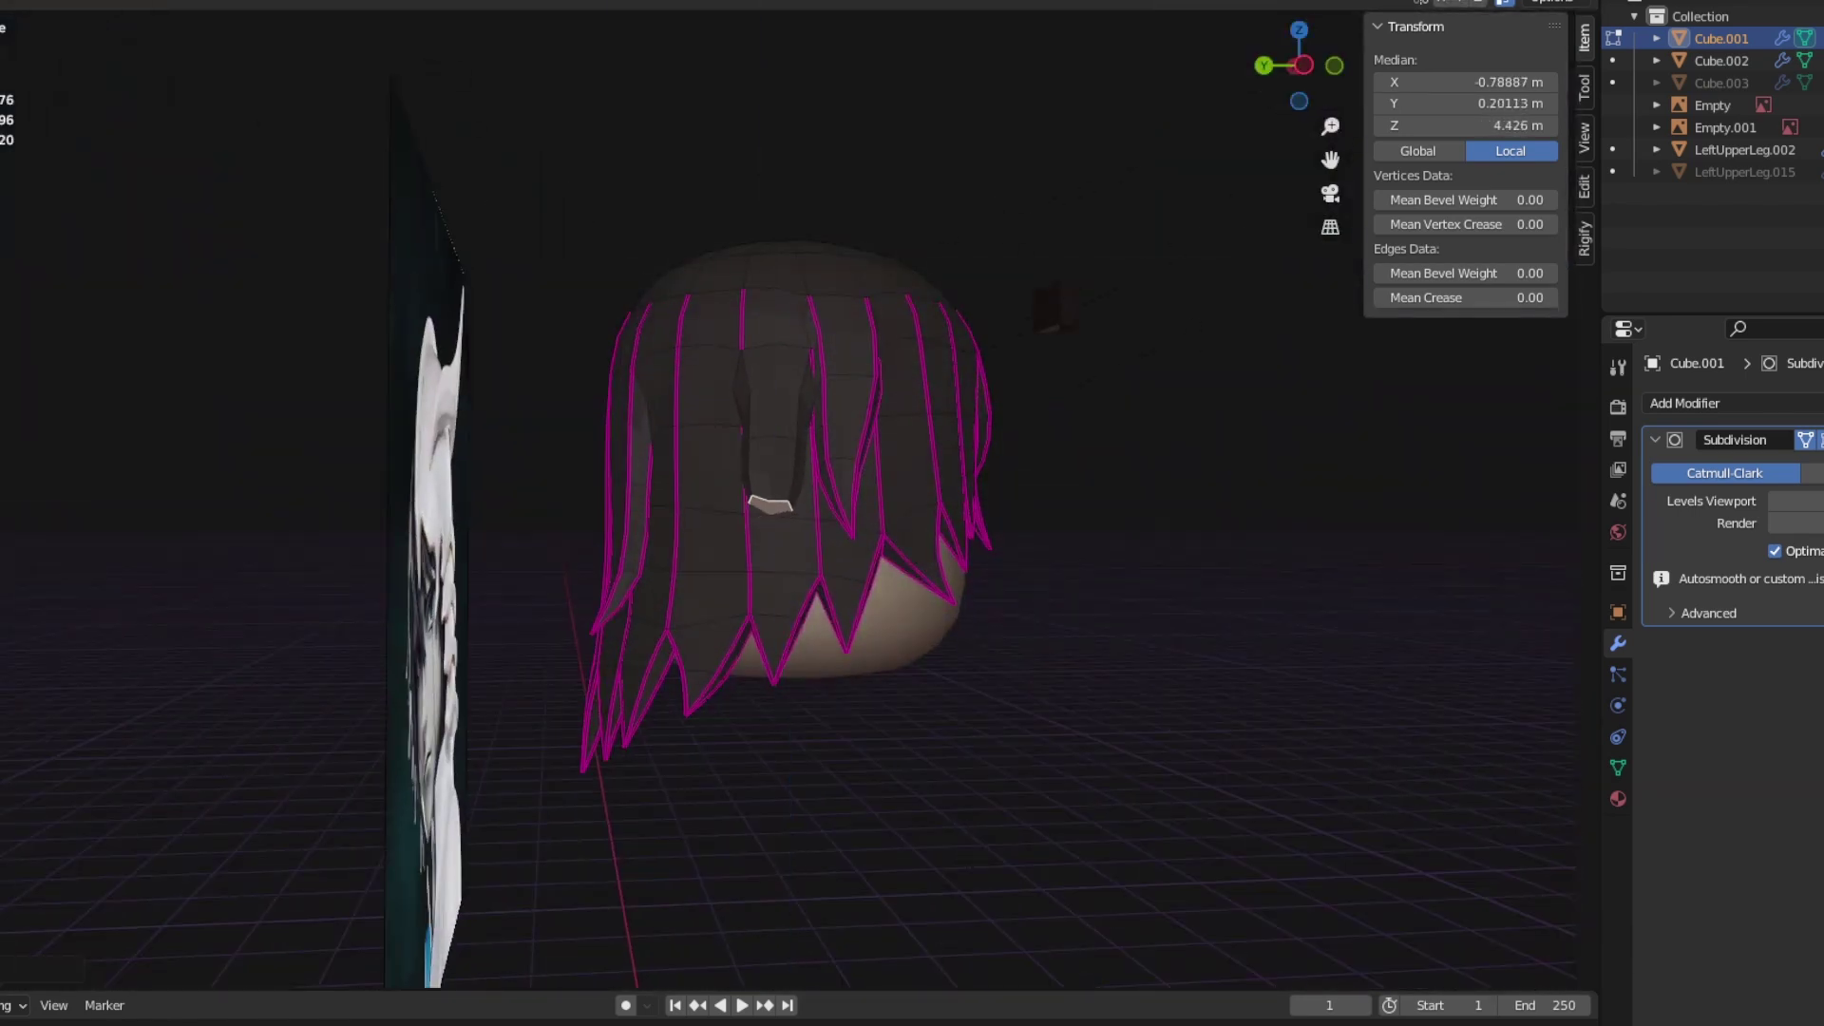
click(1073, 401)
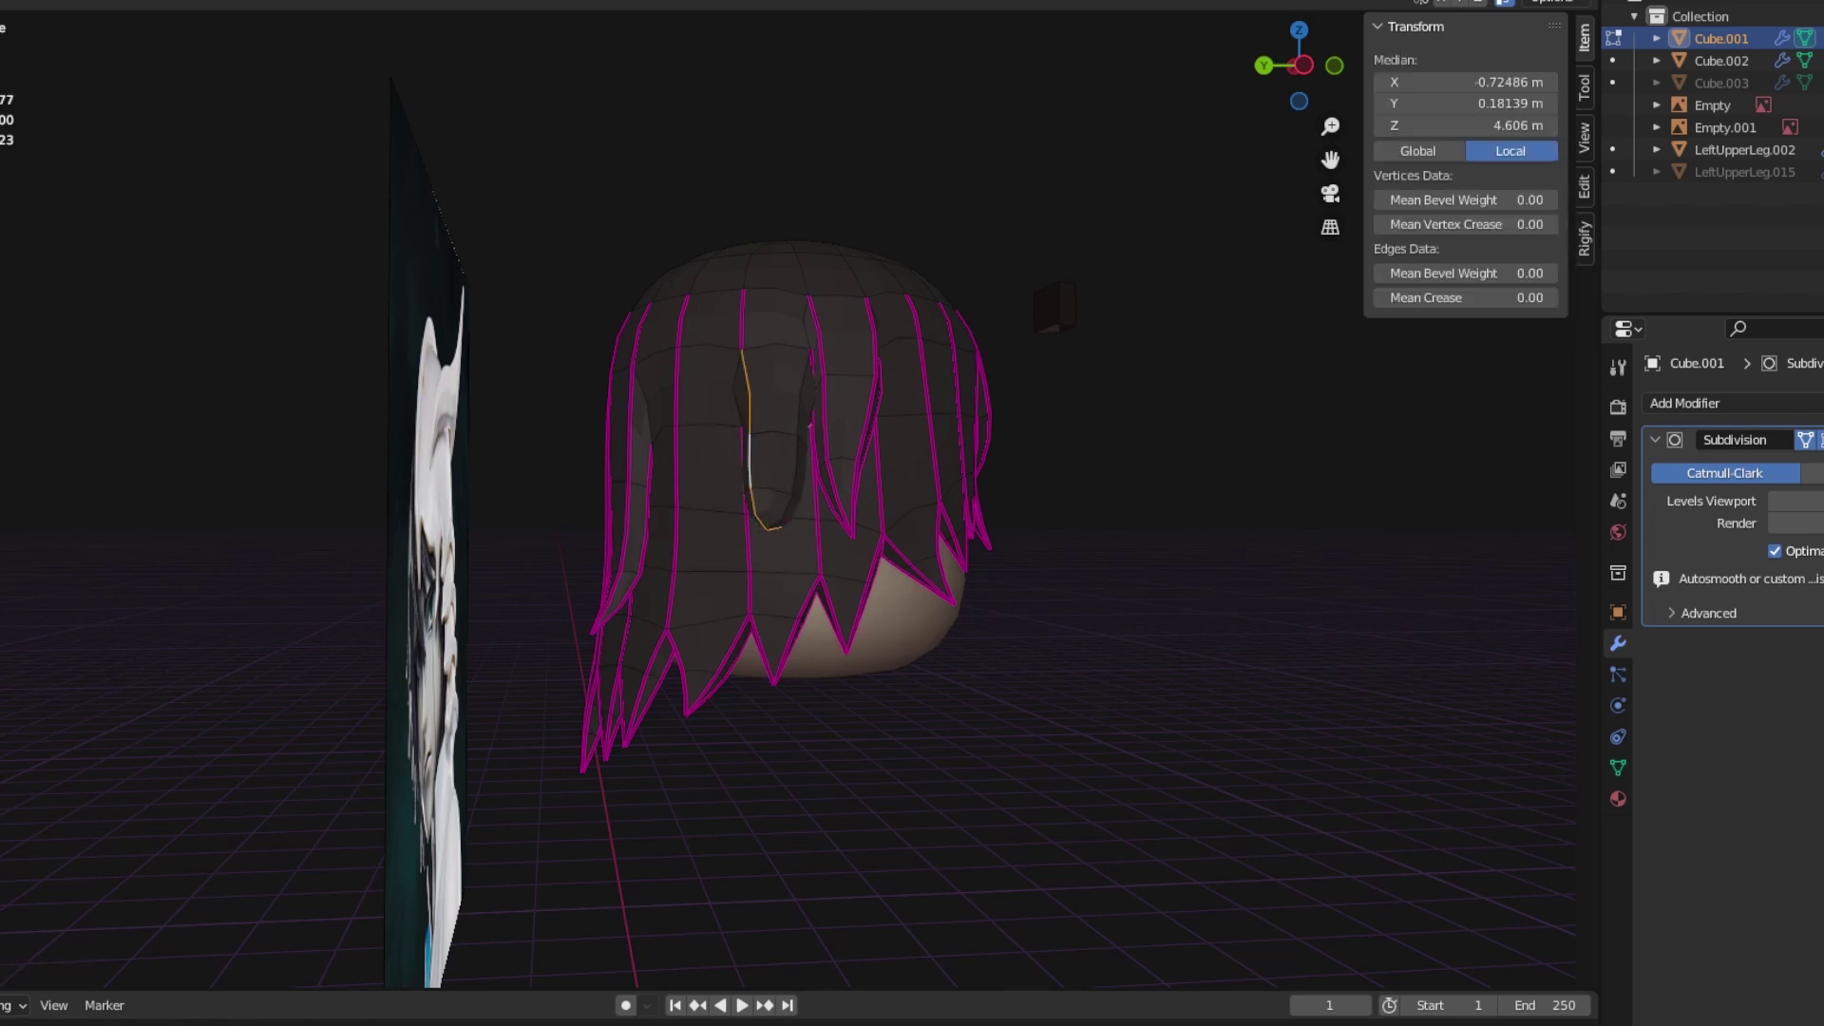
Step: Finish the new side strand with creased edges and a pointed tip, and adjust its cross edges to shape its bend
drag(1299, 65, 1294, 67)
key(alt+a)
click(884, 509)
middle_drag(940, 156, 1255, 112)
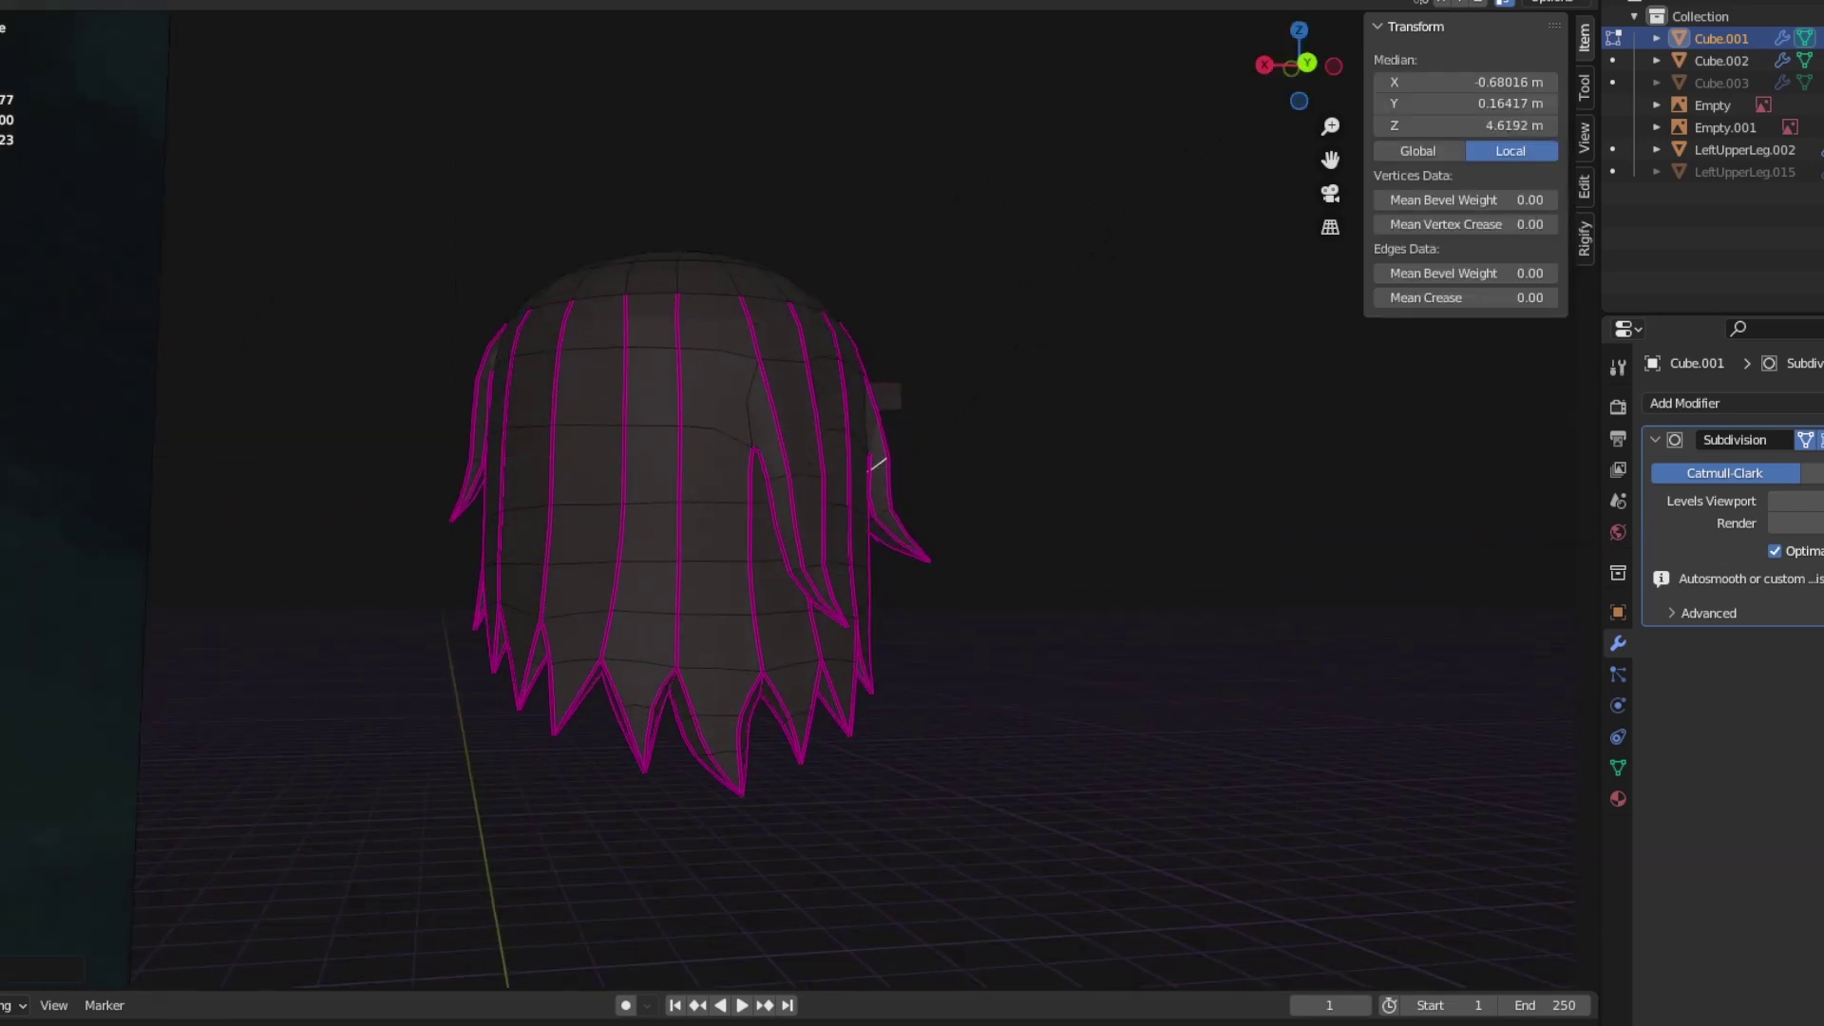
drag(1299, 64, 1299, 65)
click(798, 304)
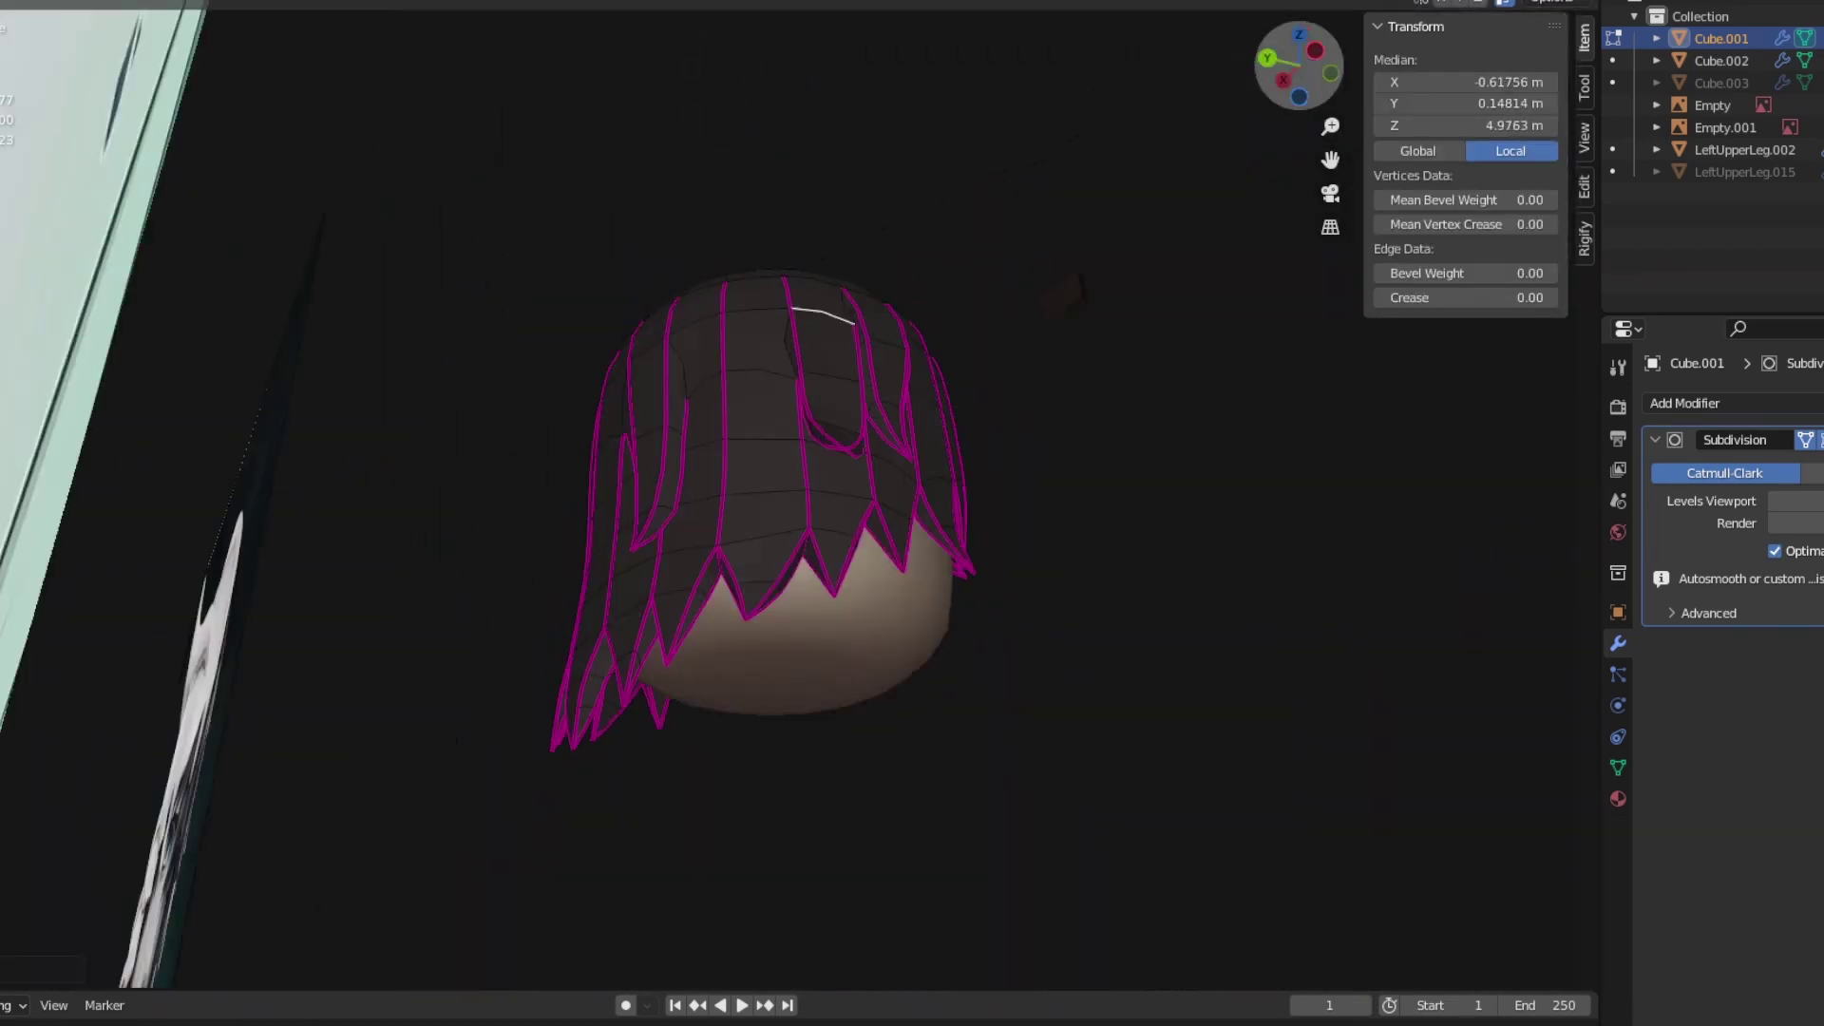
key(ctrl+KP_1)
click(925, 300)
key(ctrl+KP_3)
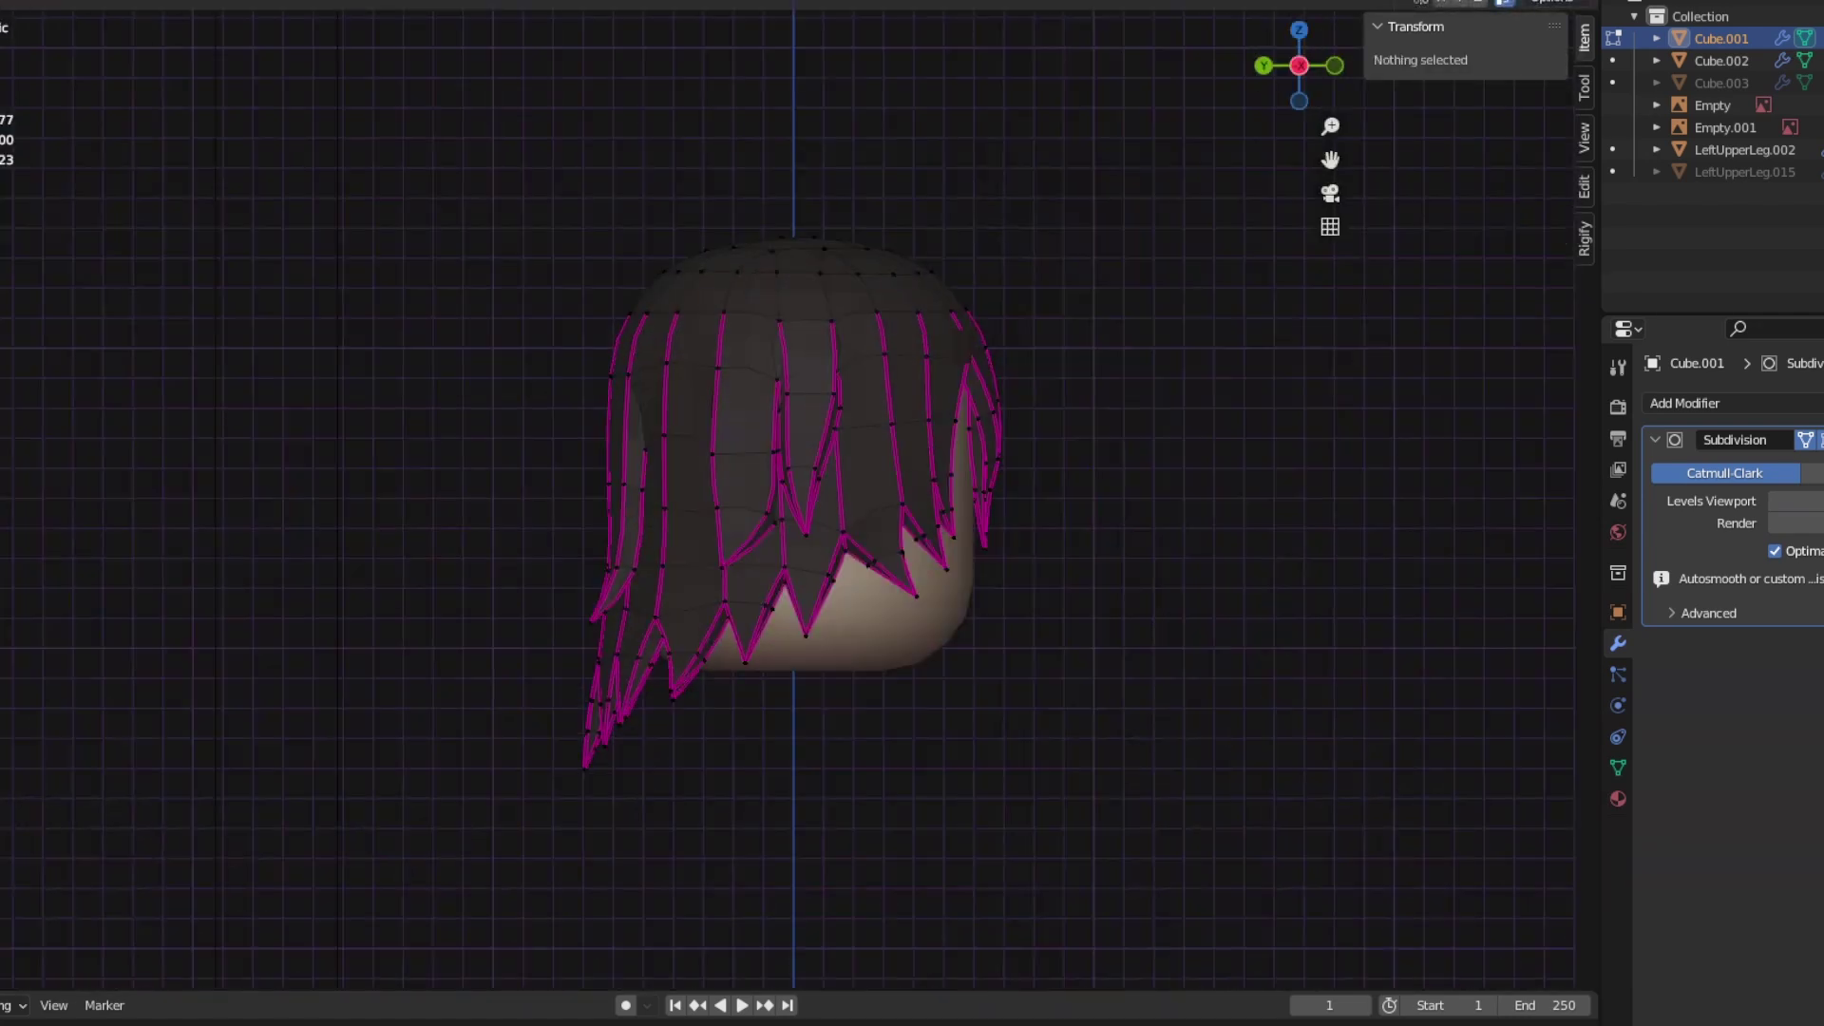
Step: Extrude a matching loose strand from the opposite side of the hair, scaling its end section along the X axis
click(743, 452)
key(Tab)
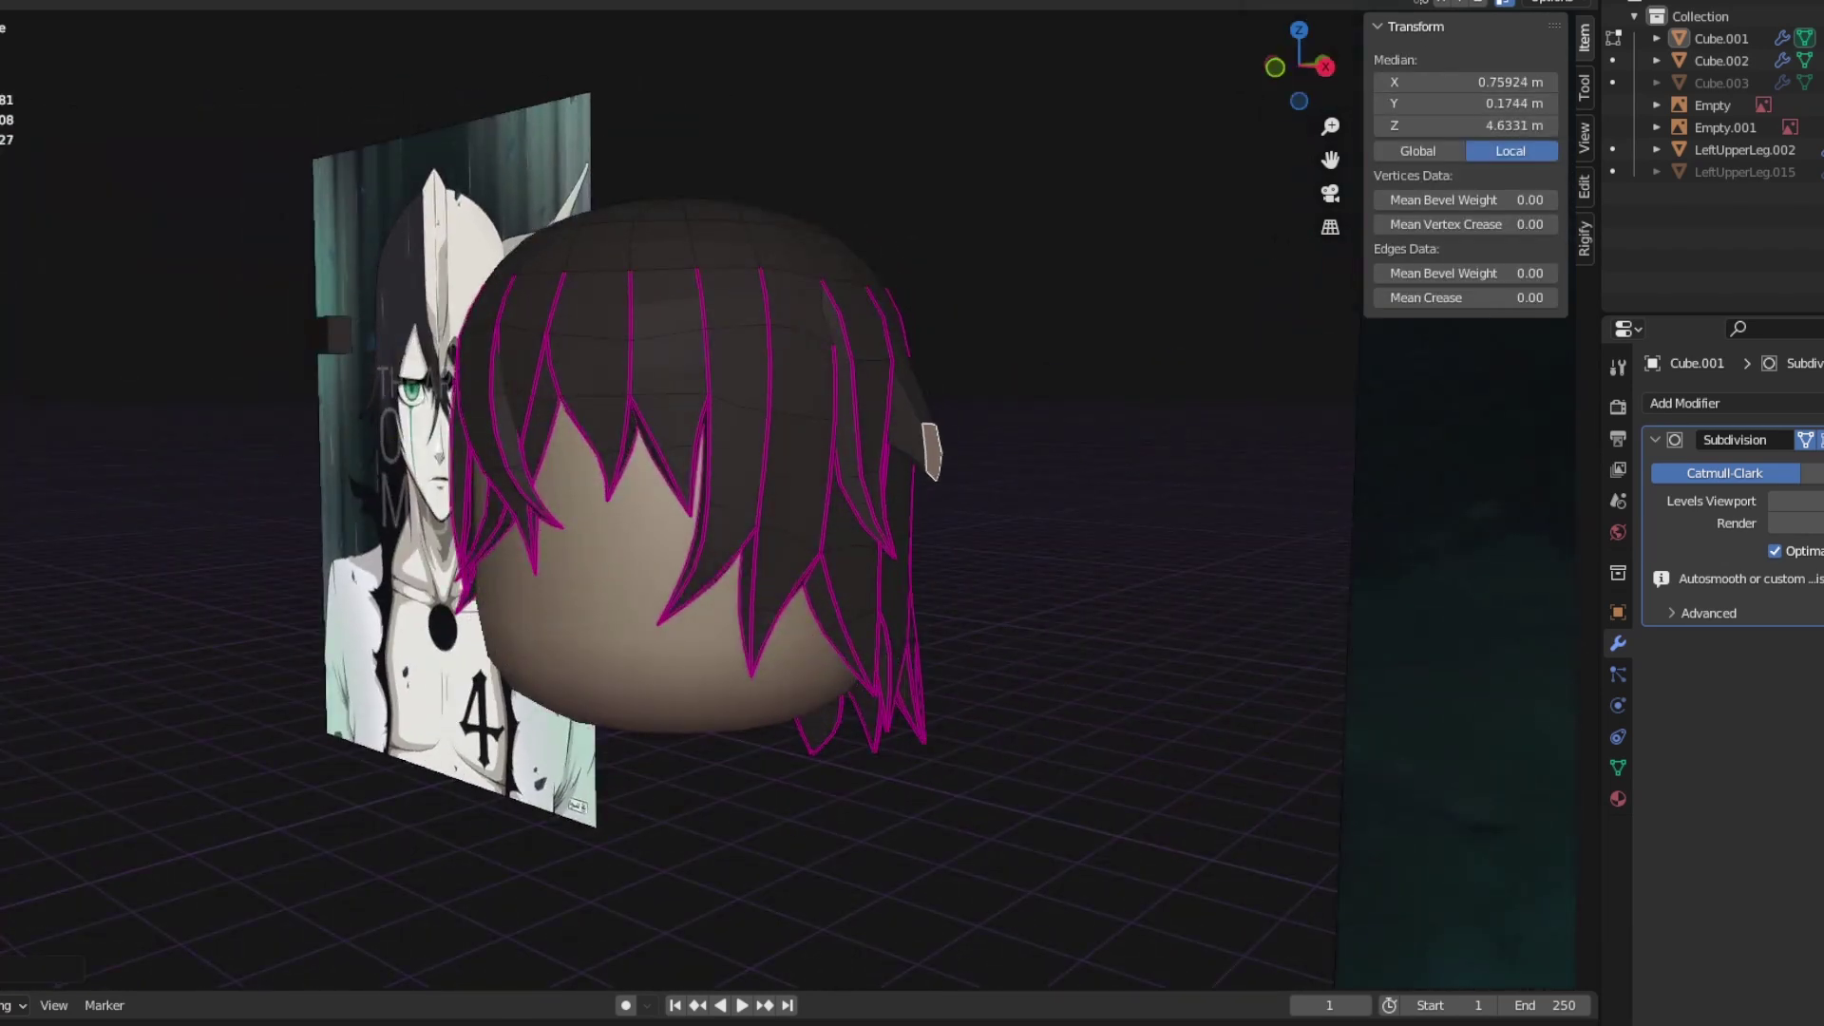
key(alt+z)
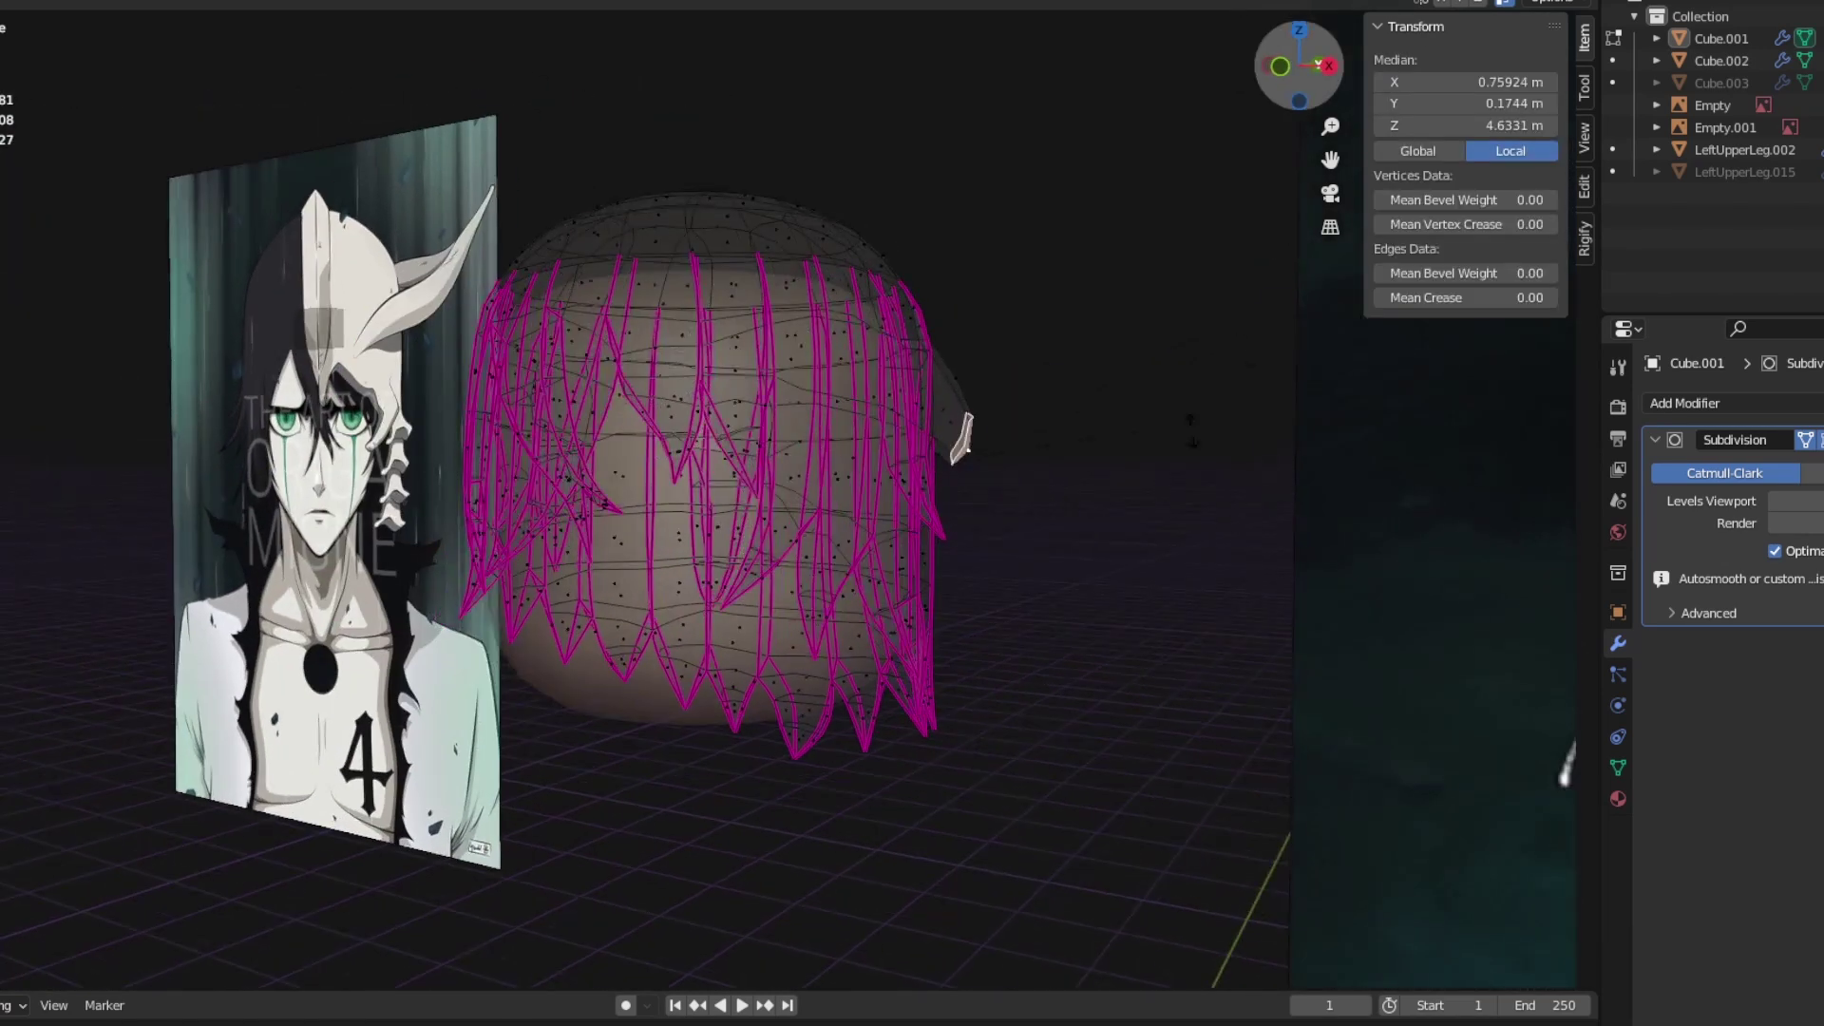
key(alt+z)
key(s)
key(x)
click(1083, 389)
middle_drag(1083, 389, 817, 399)
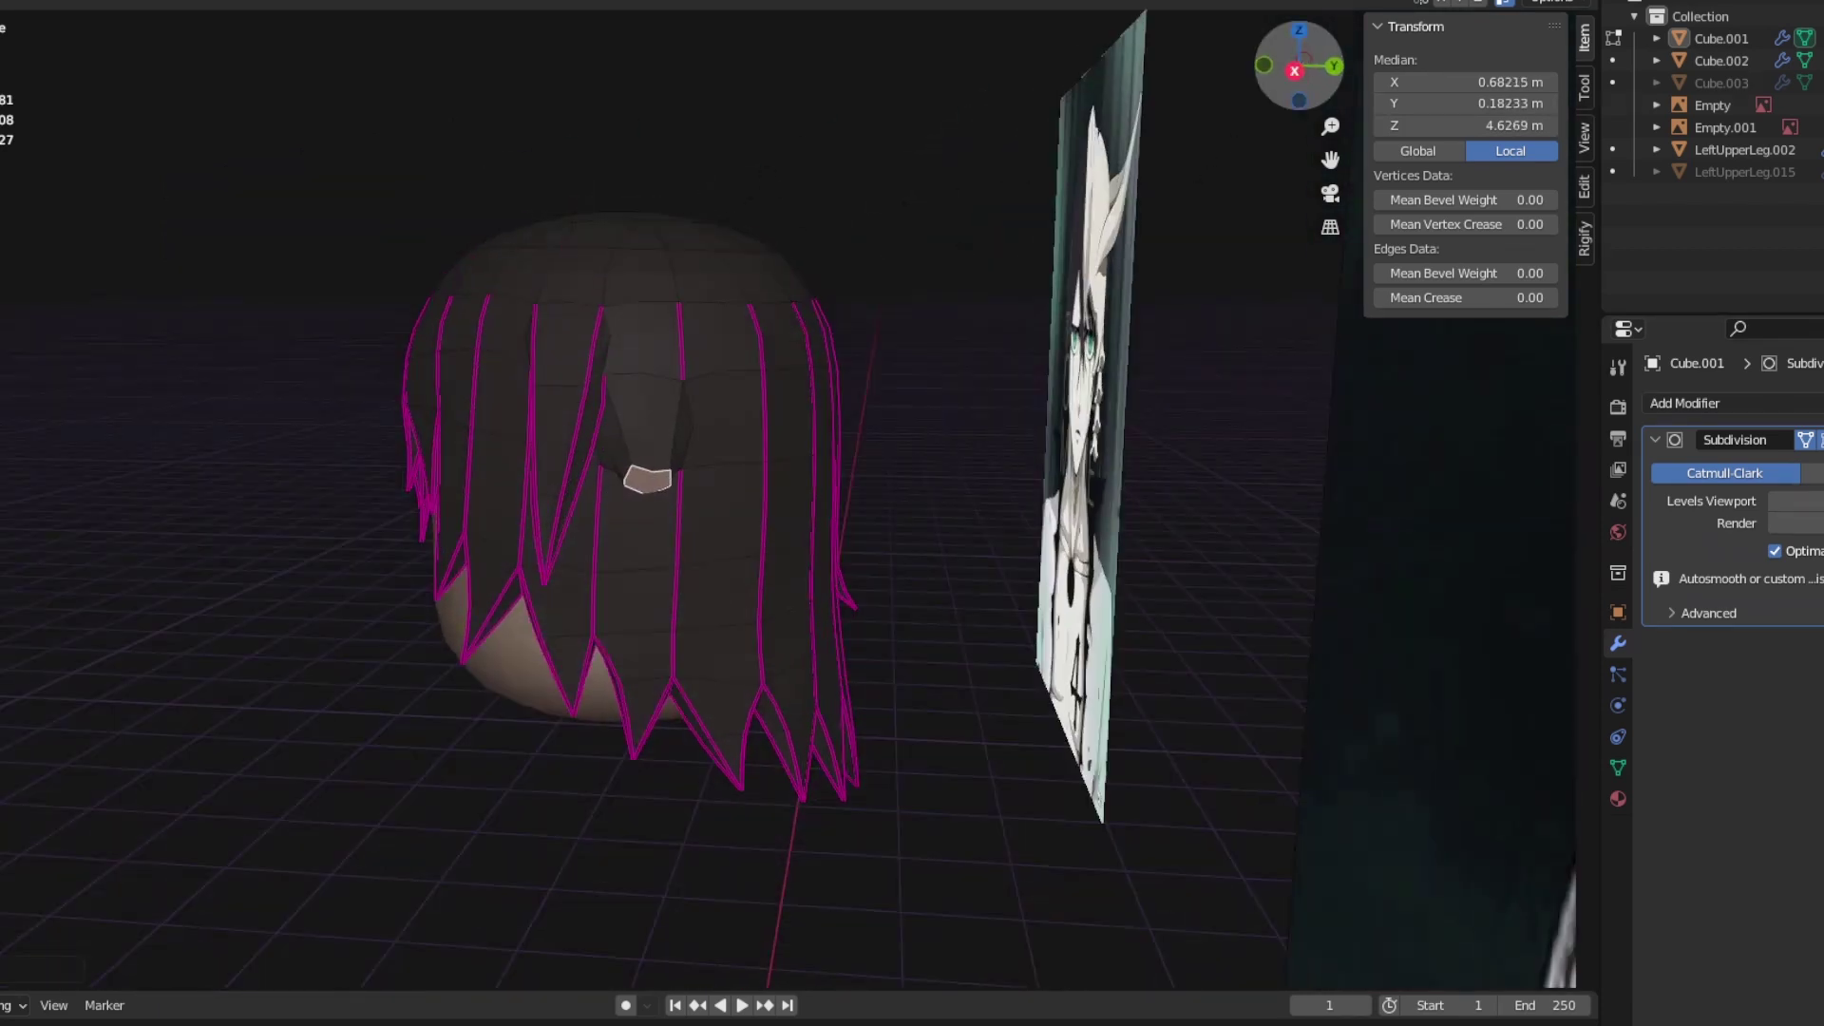
key(alt+a)
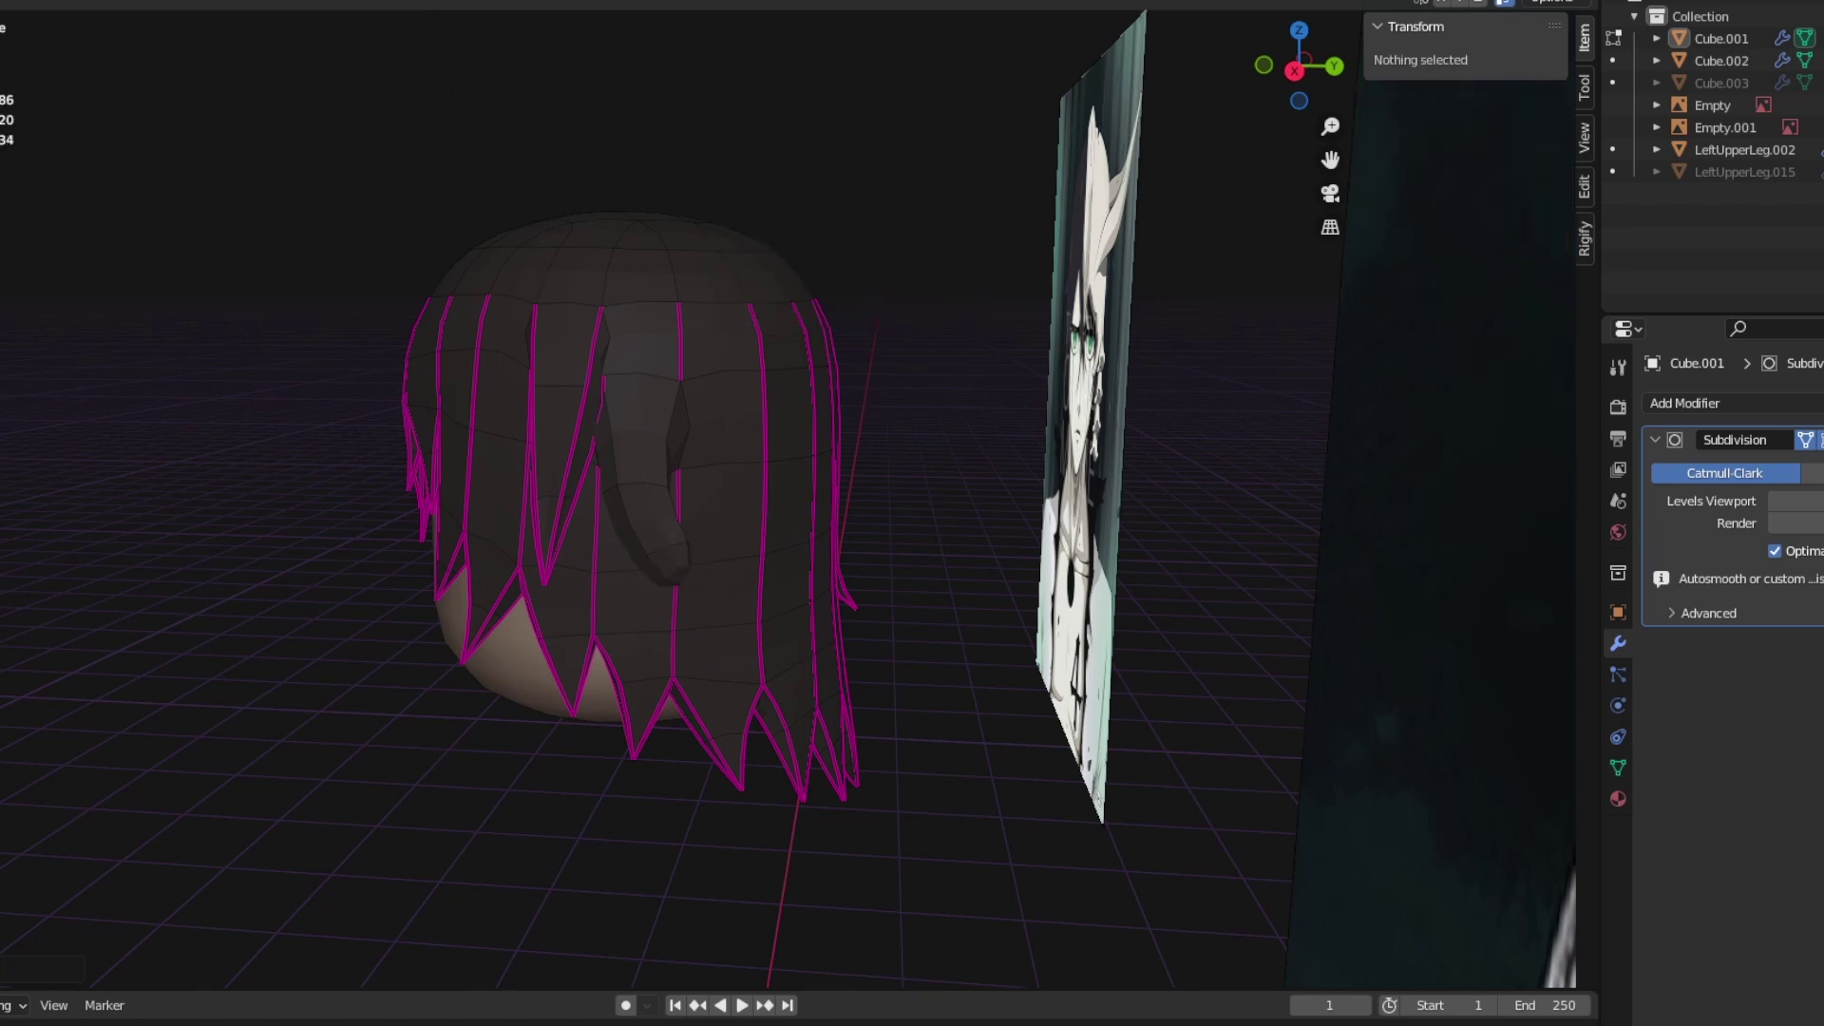
Step: Taper the positive-X side strand into a pointed tip and crease its long edges
click(637, 556)
key(alt+a)
alt+click(645, 257)
middle_drag(636, 556, 649, 479)
click(707, 221)
click(649, 479)
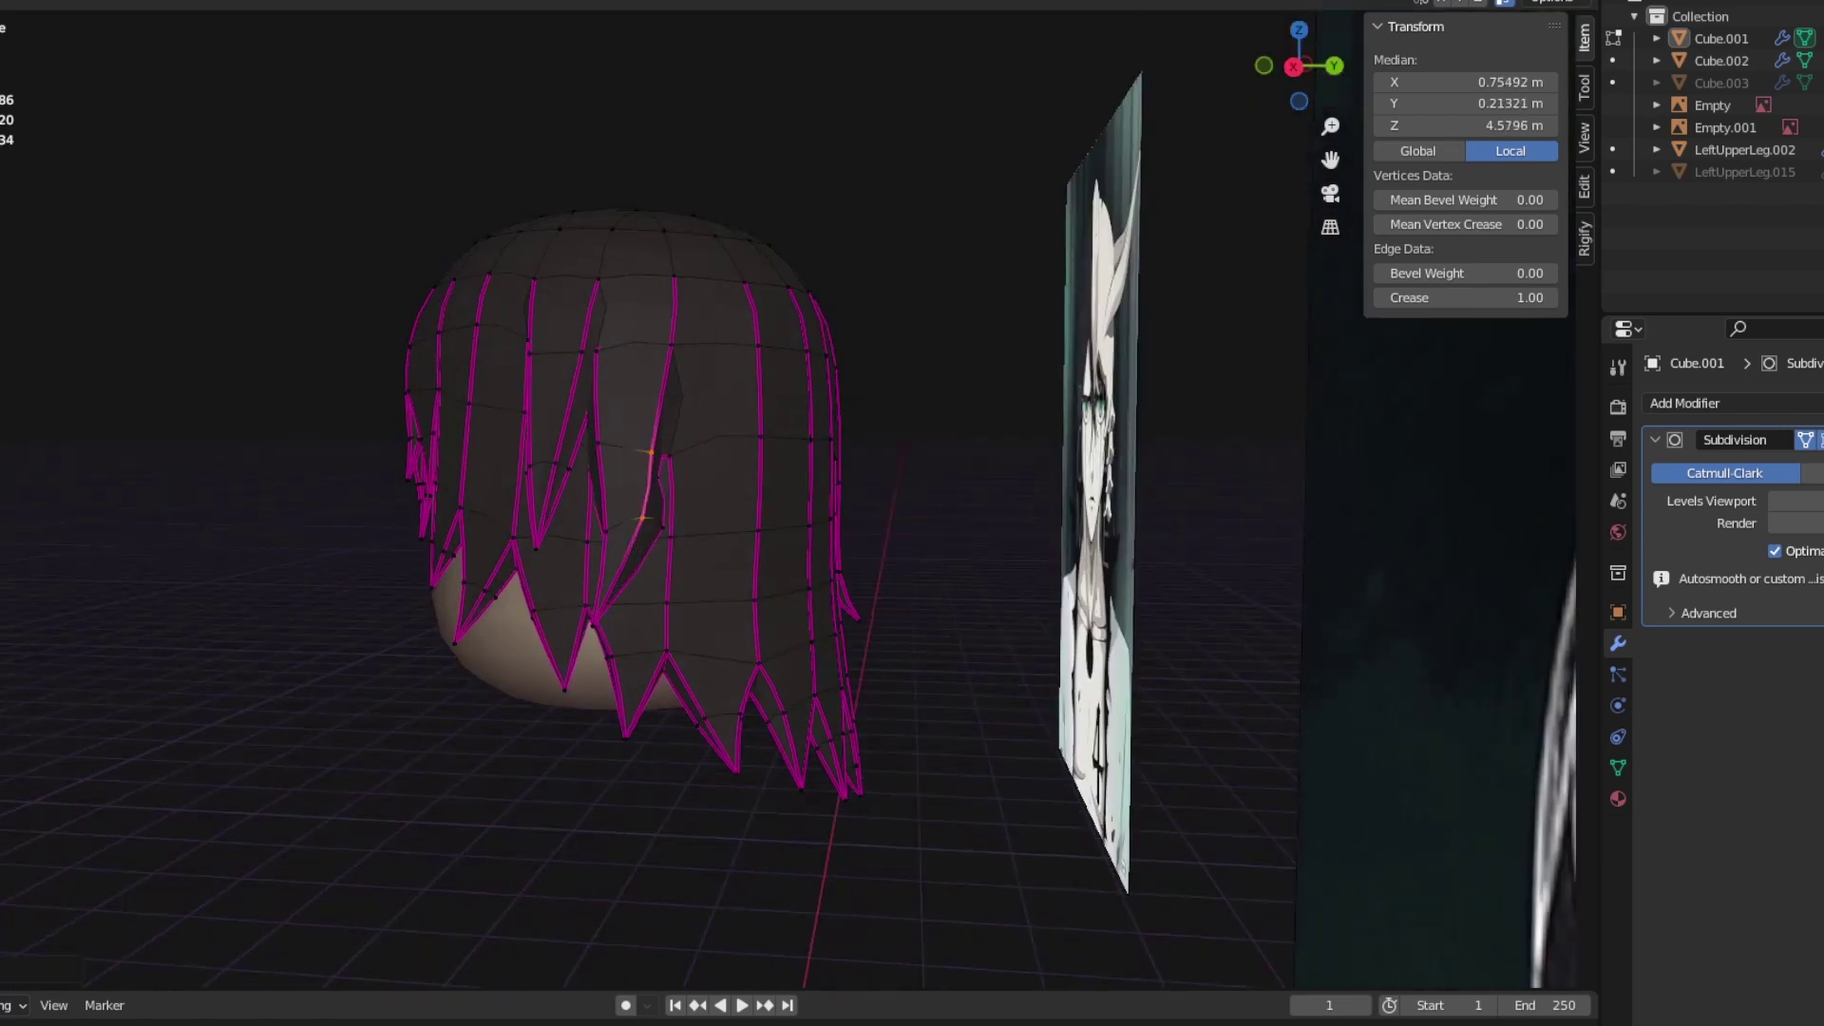
Step: Move the middle and lower cross edges of the positive-X side strand inward along the X axis
key(Tab)
key(Tab)
drag(1298, 65, 1044, 480)
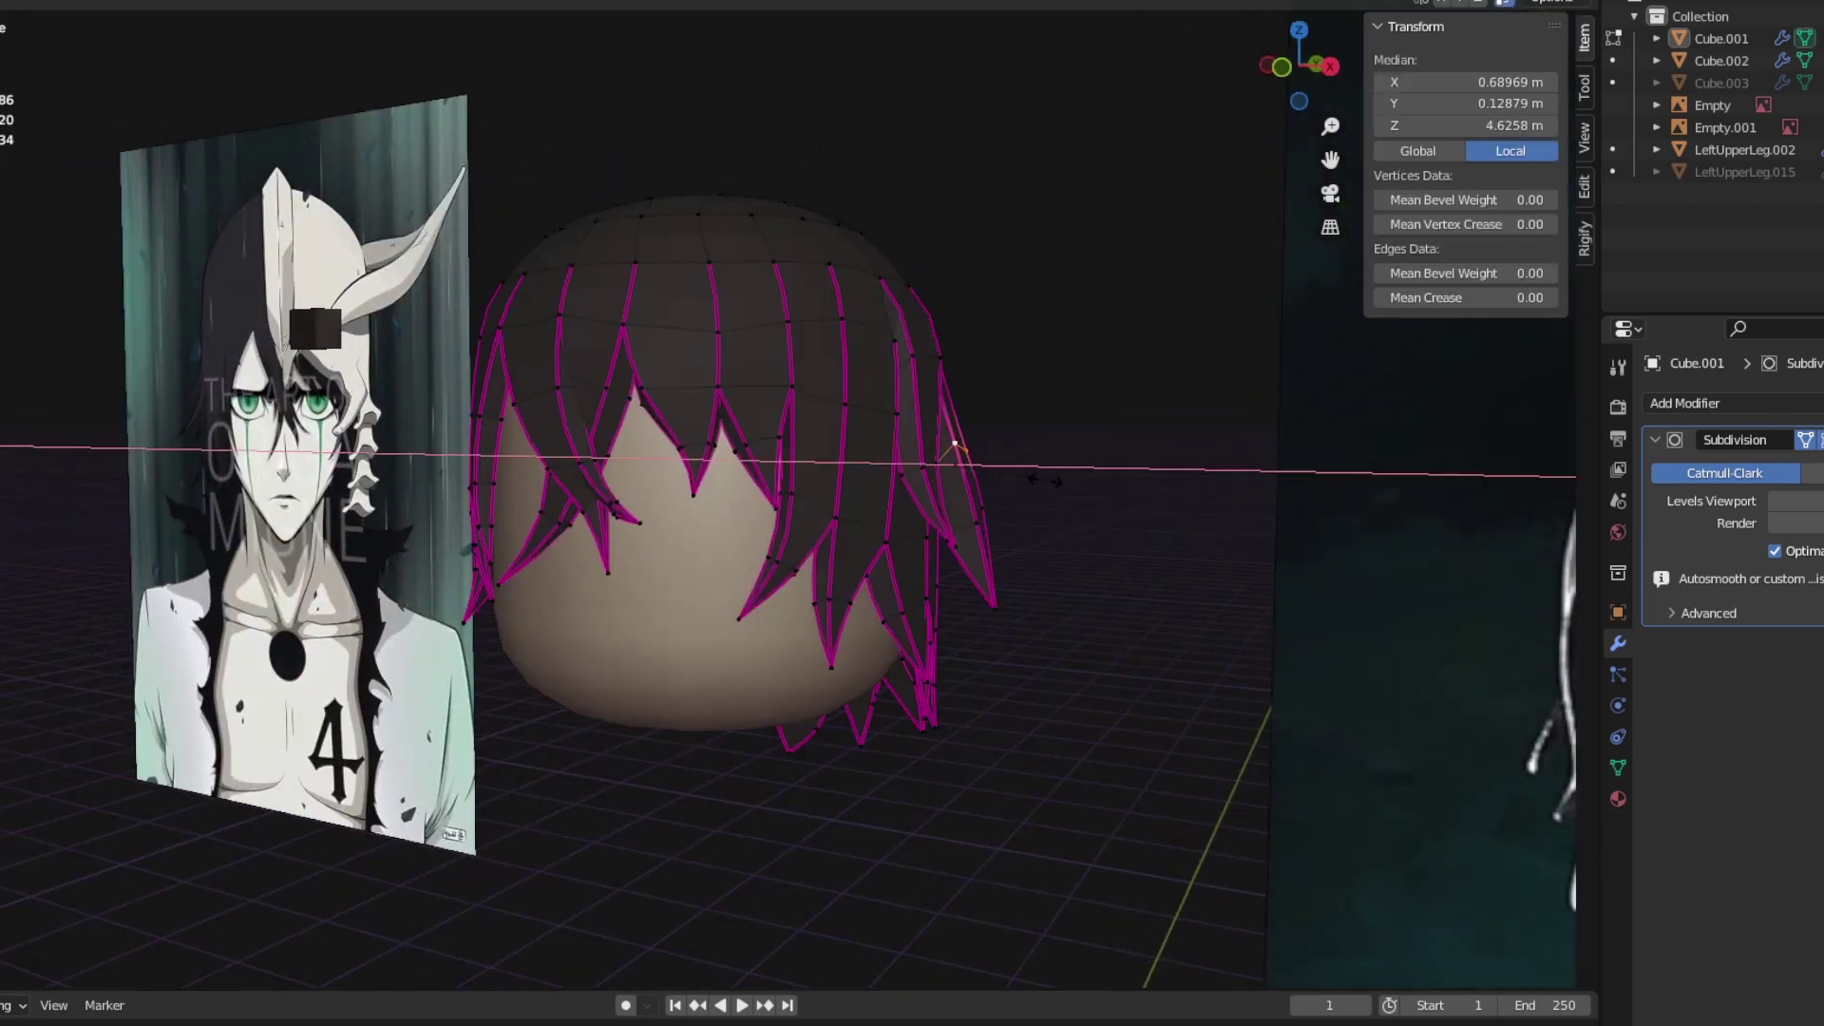
key(KP_1)
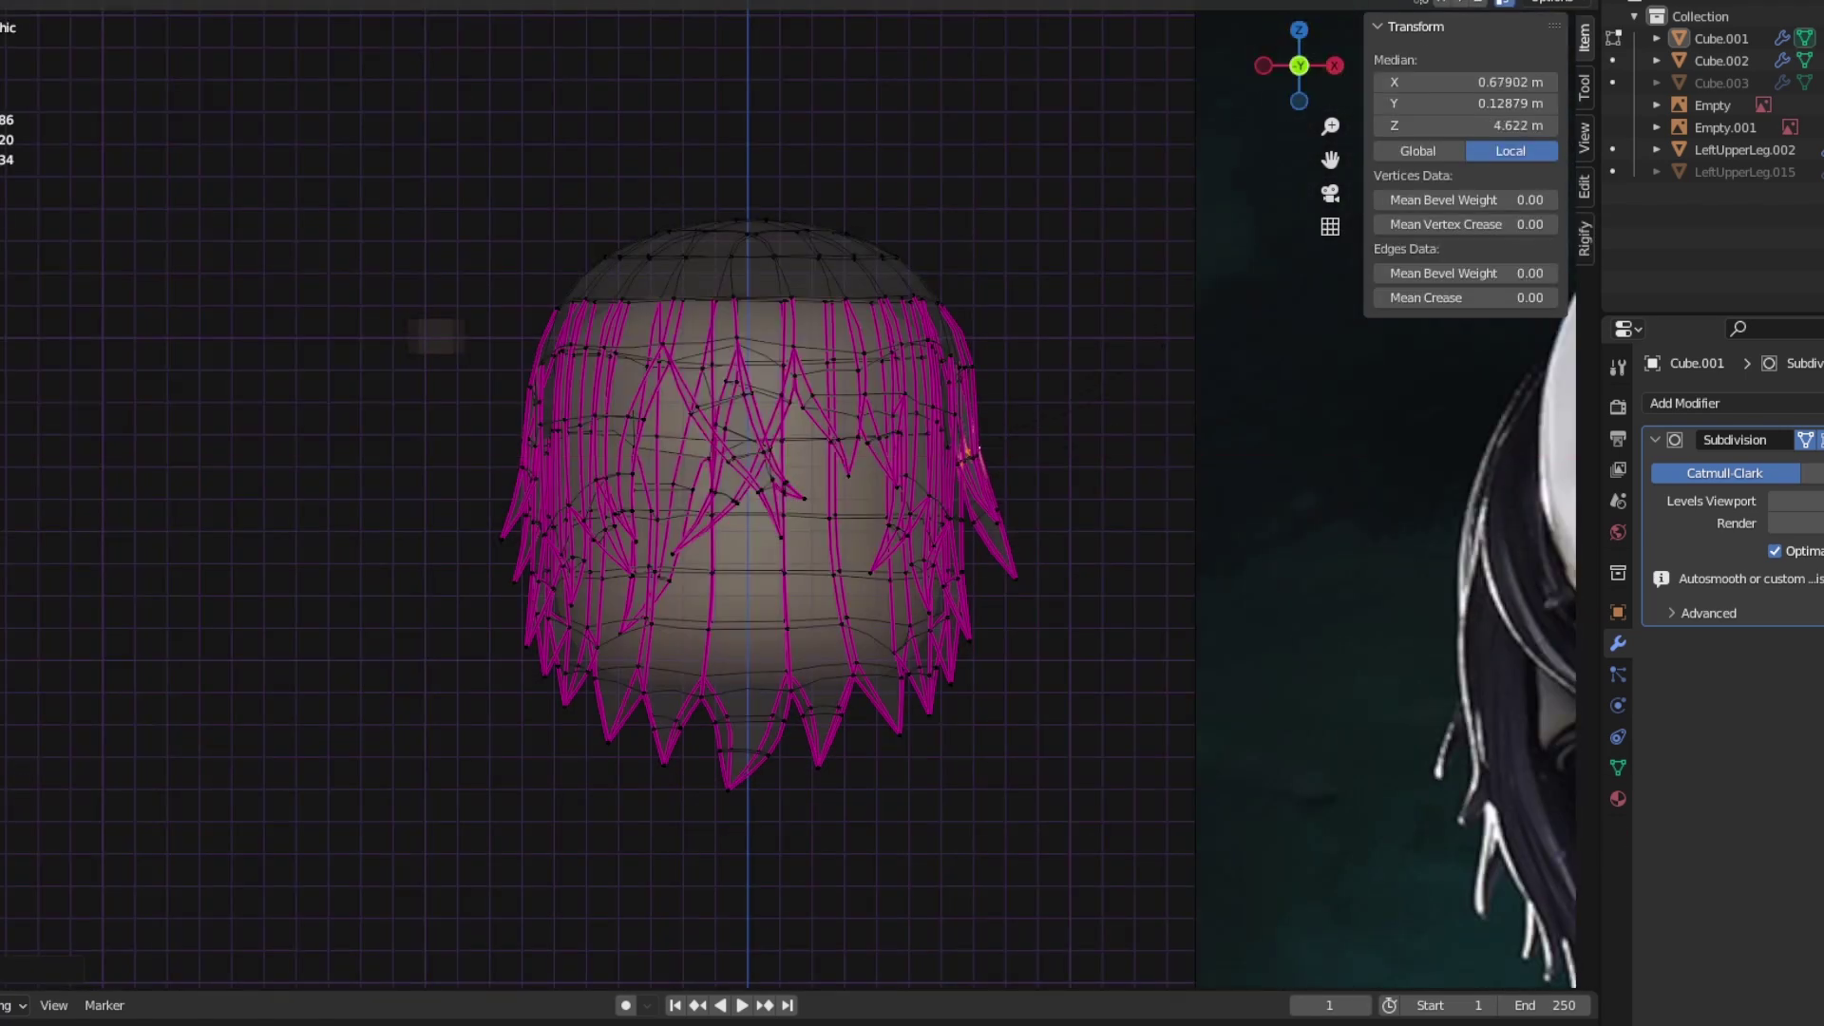
middle_drag(967, 452, 896, 442)
click(689, 518)
key(g)
key(x)
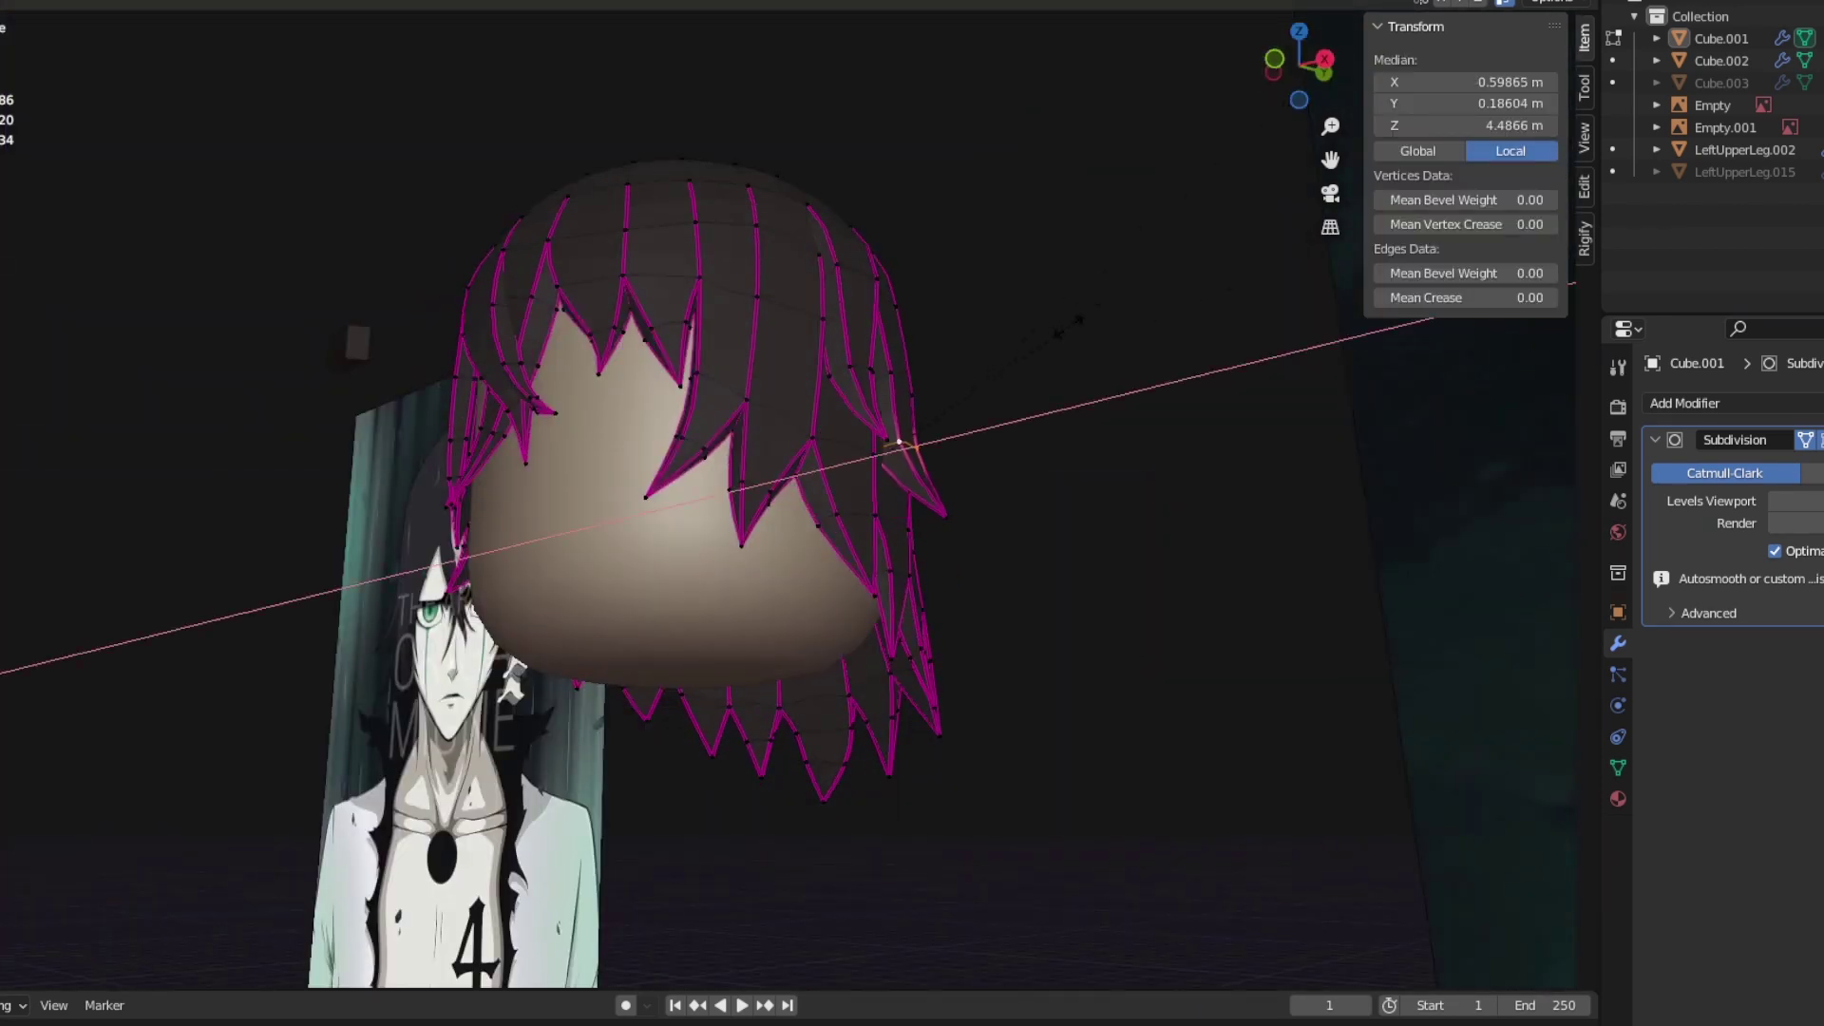
click(904, 443)
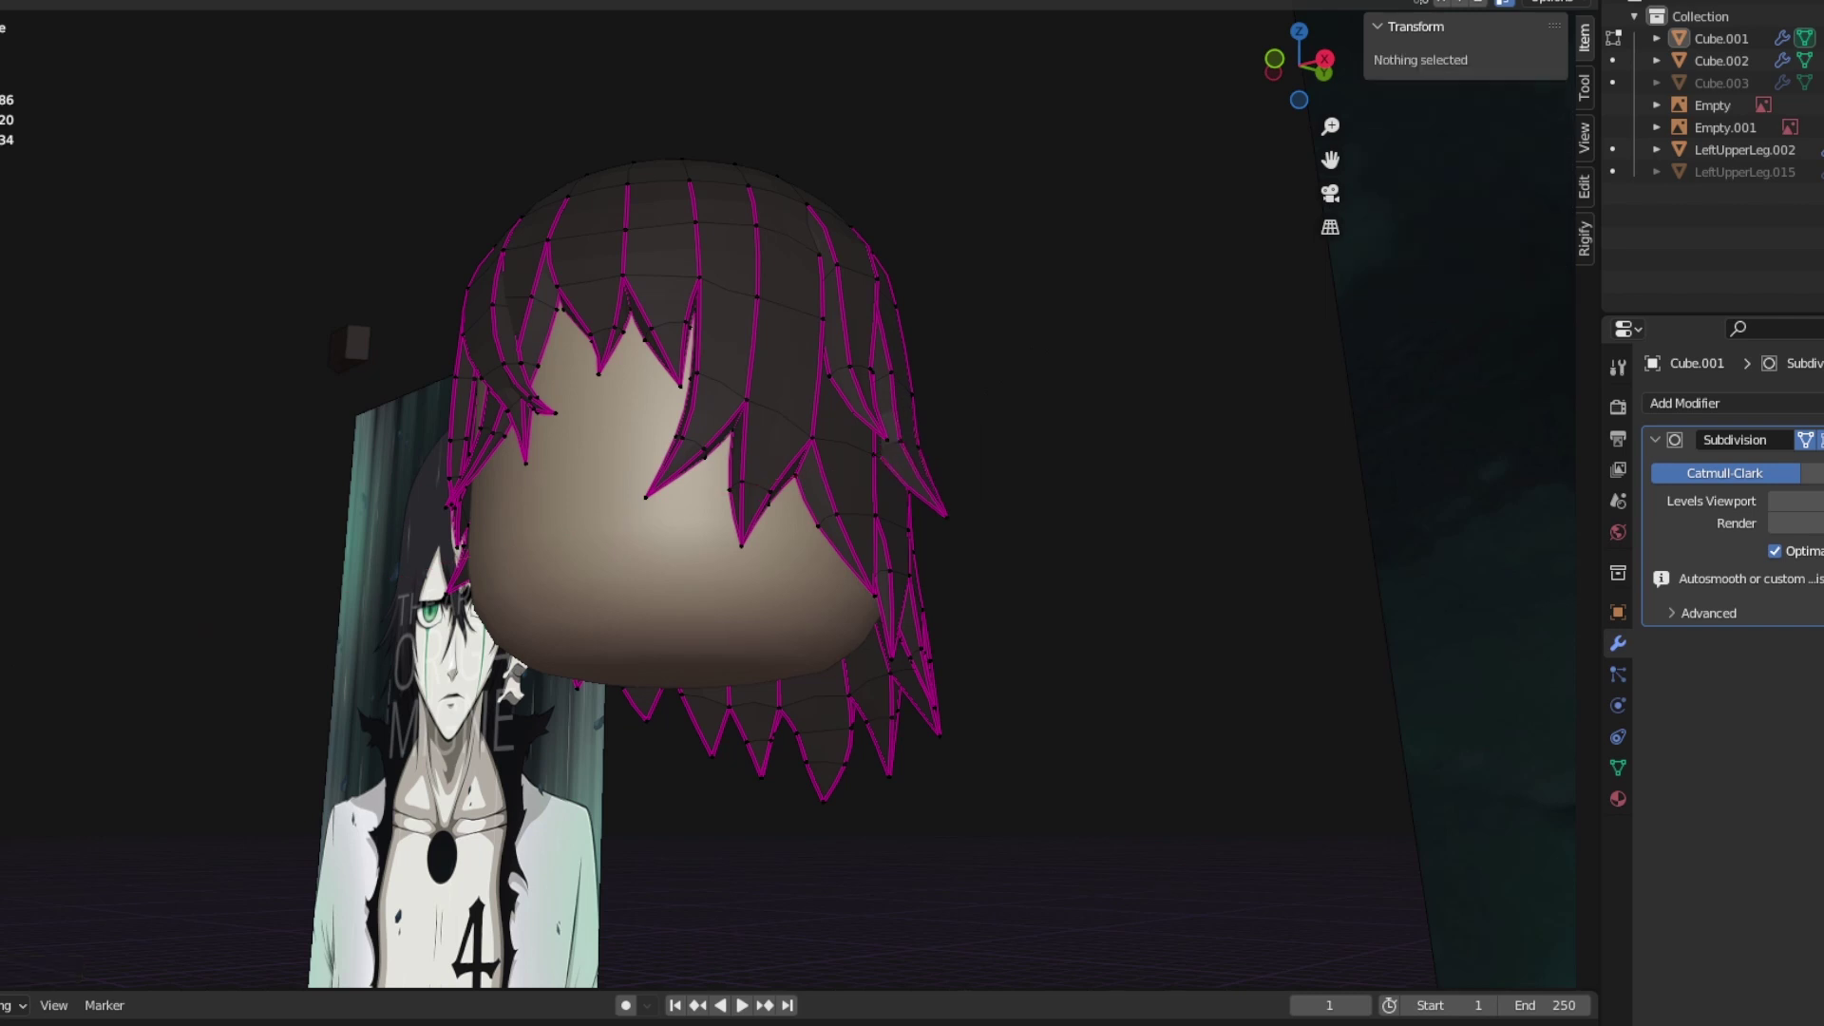
Step: Move the upper and middle sections of the side strand along the X axis to smooth its fall over the hair
click(893, 380)
middle_drag(893, 380, 1045, 285)
key(g)
key(x)
click(1045, 231)
key(Tab)
key(Tab)
click(640, 608)
click(665, 466)
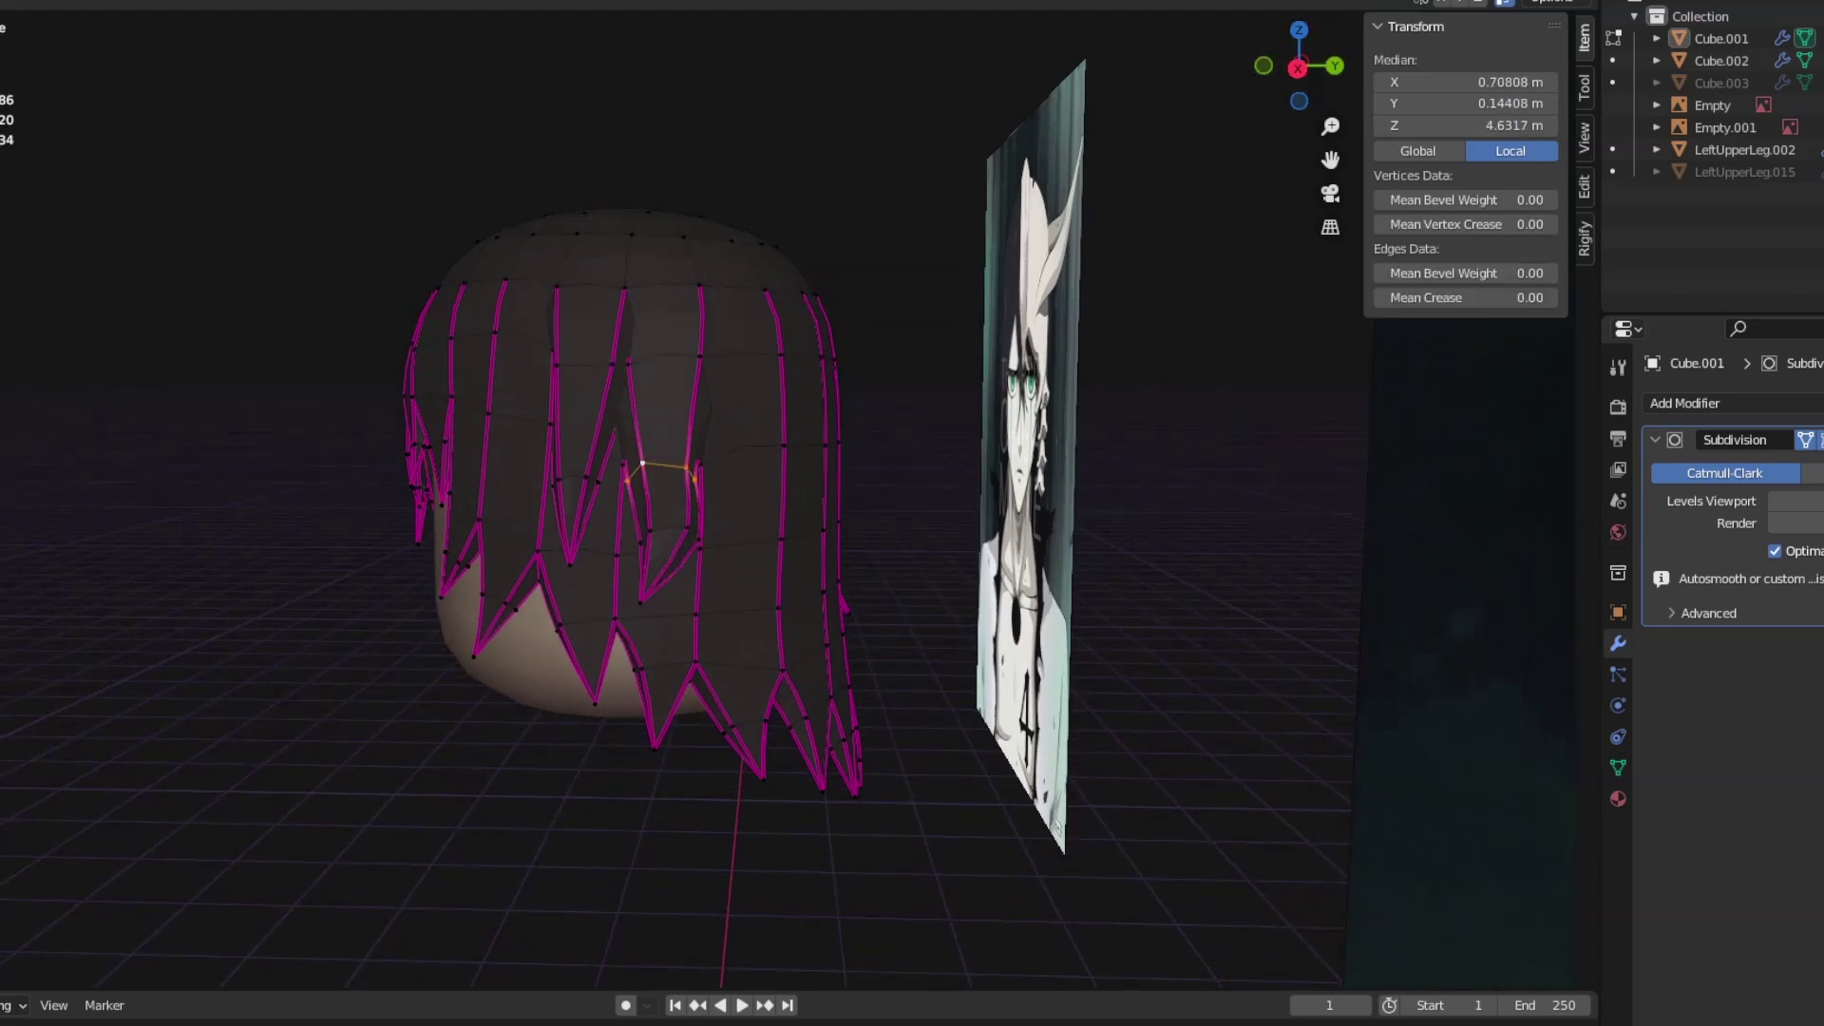
click(665, 465)
key(g)
key(x)
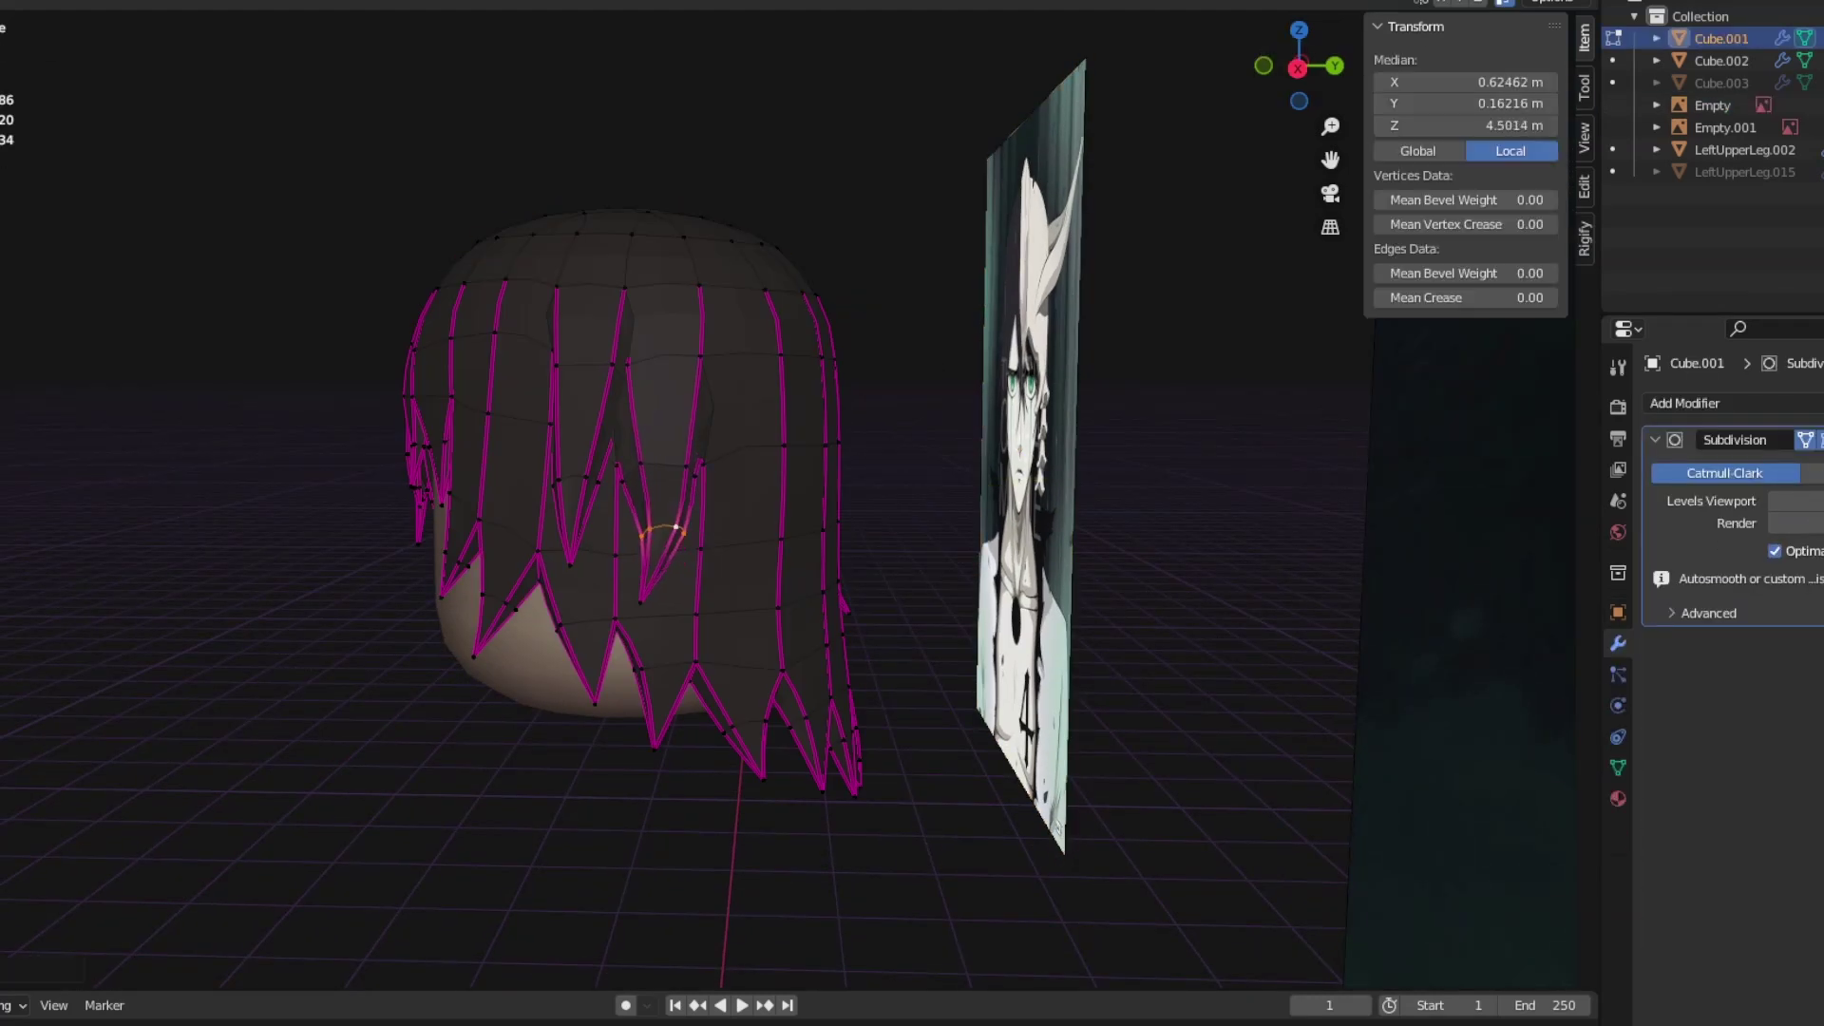
Step: Bring the side strand's tip and lowest cross edge inward so the point hangs closer to the hair
key(Tab)
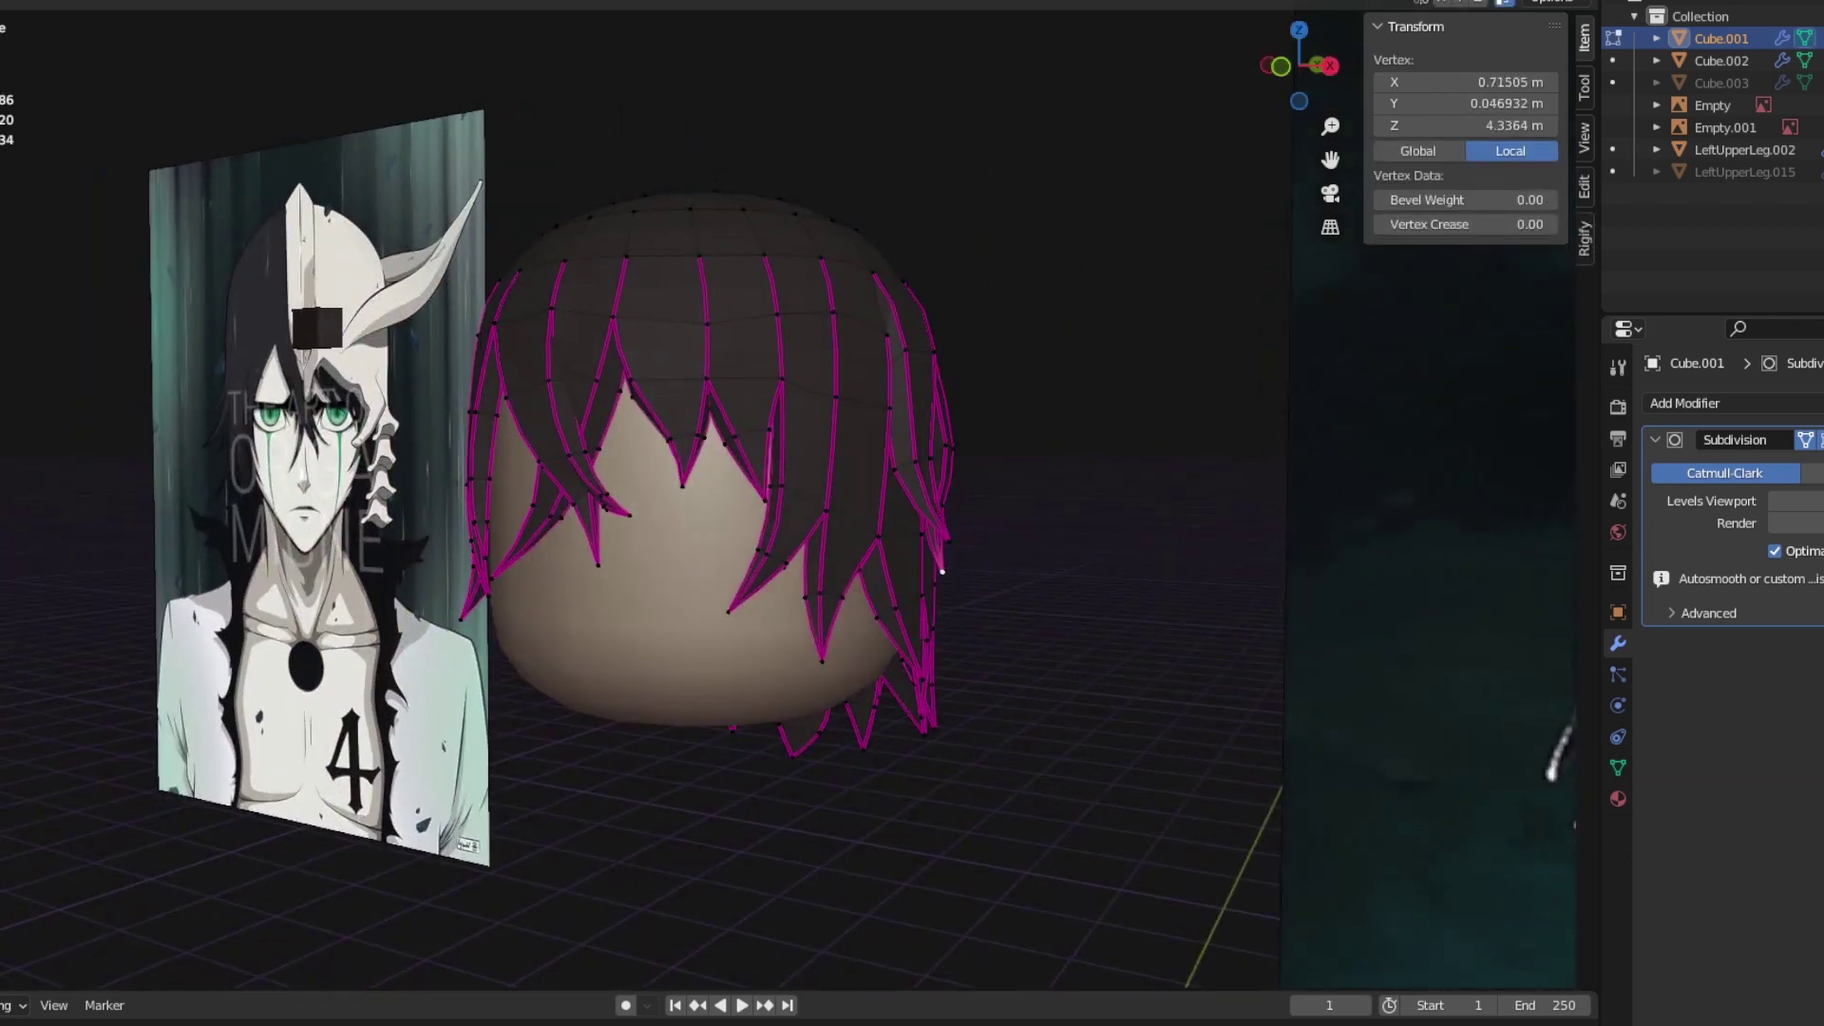
middle_drag(1563, 753, 1425, 760)
key(alt+a)
key(ctrl+z)
drag(1298, 65, 1273, 72)
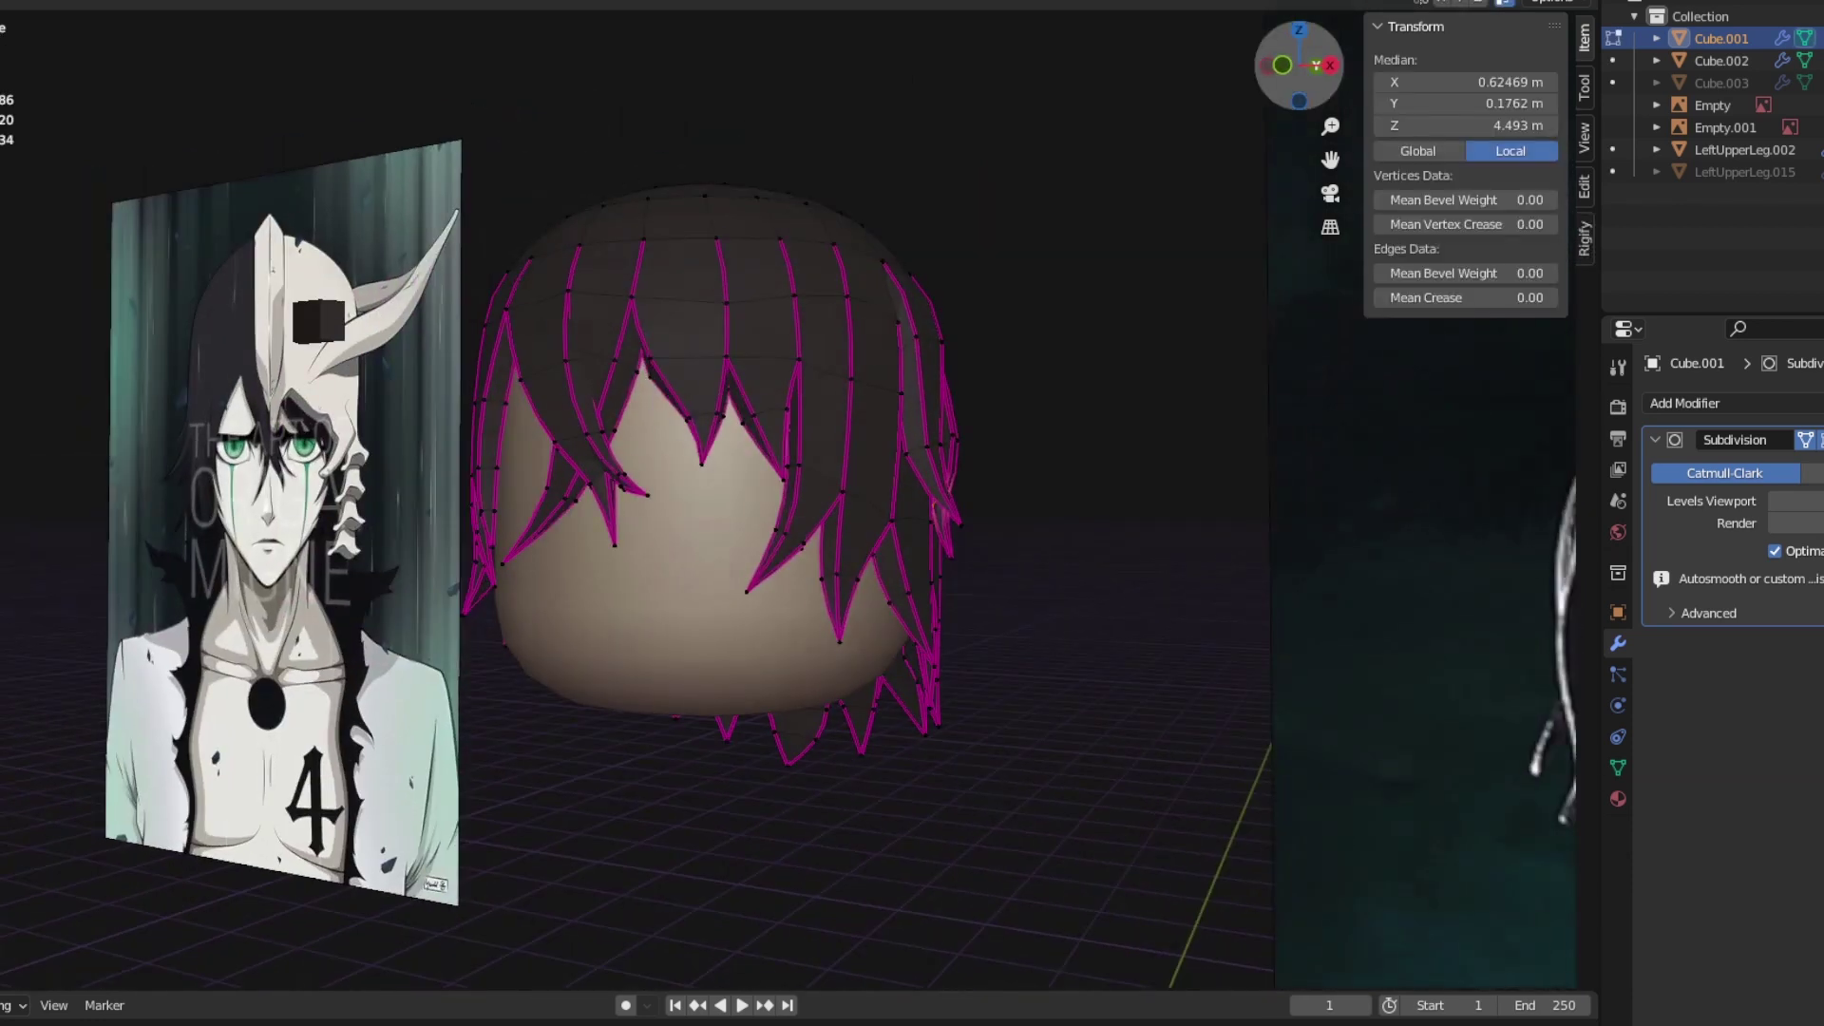
middle_drag(722, 475, 855, 456)
click(489, 359)
Step: Reposition single vertices along the side strand's edges and at its tip to refine the curve, and check it from the front
key(Tab)
key(ctrl+KP_1)
scroll(665, 513, up, 5)
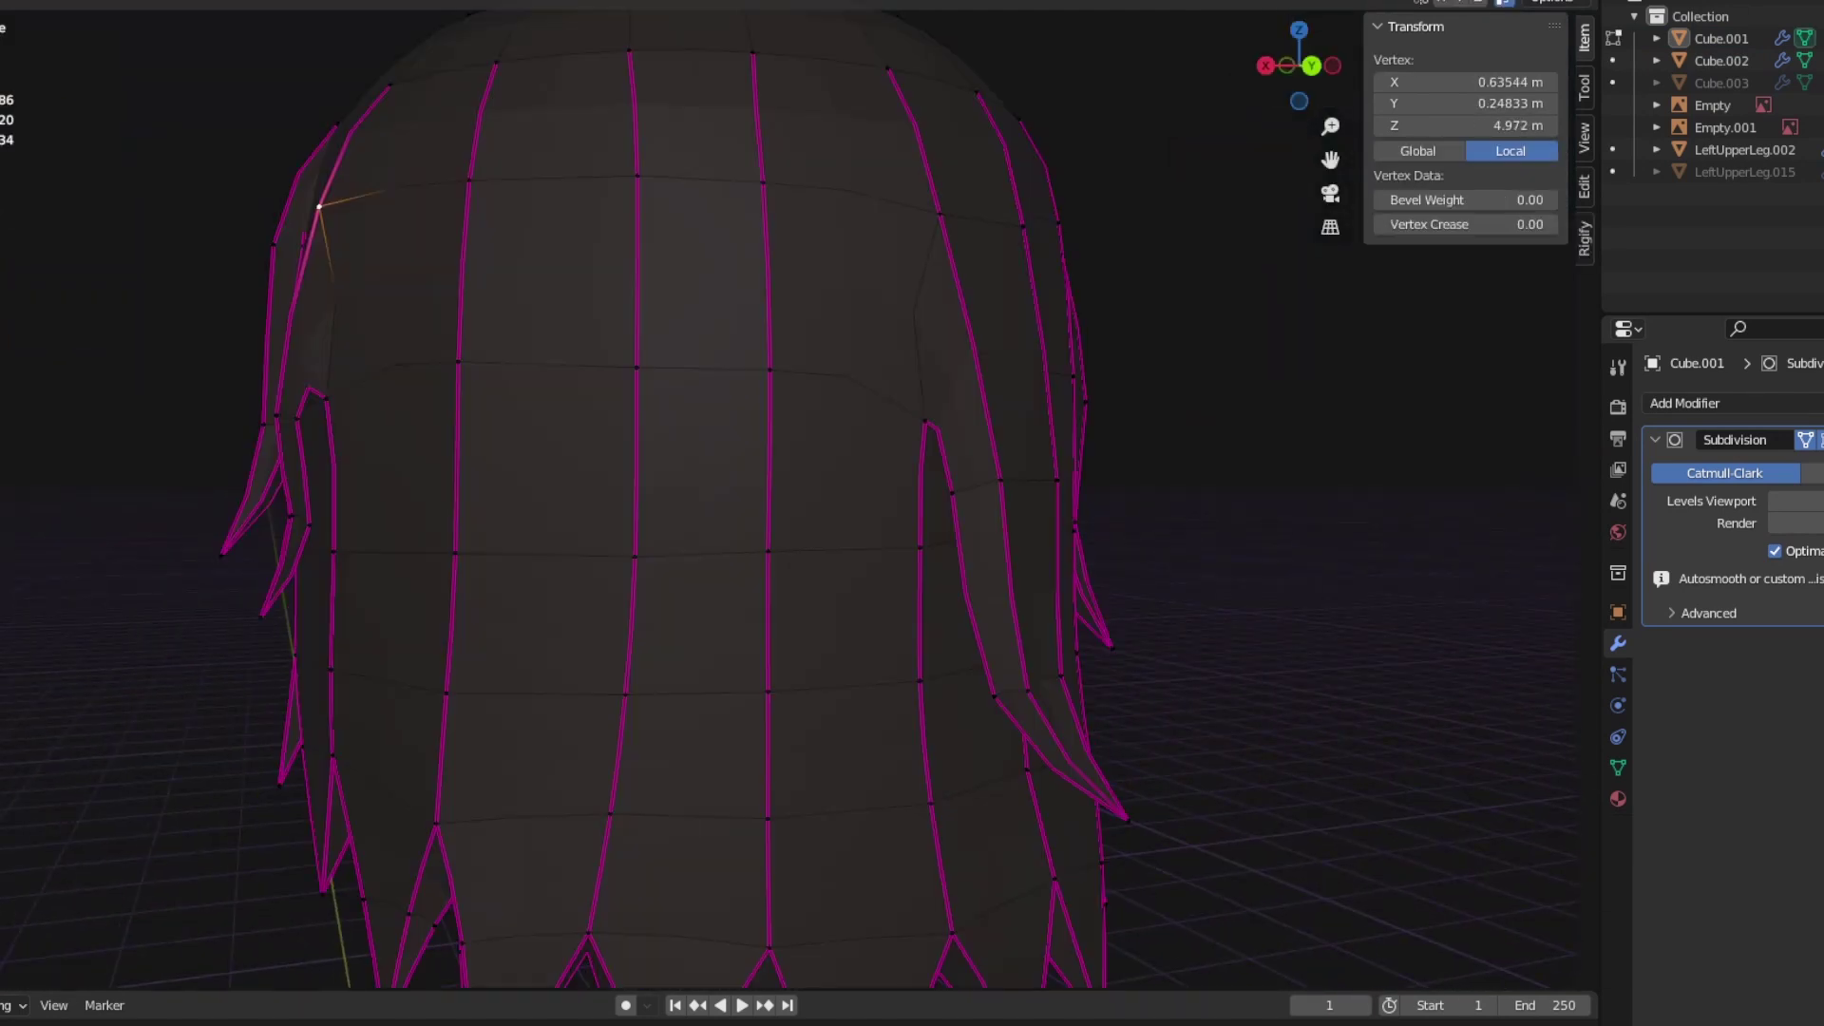
key(Tab)
middle_drag(326, 416, 798, 403)
key(Tab)
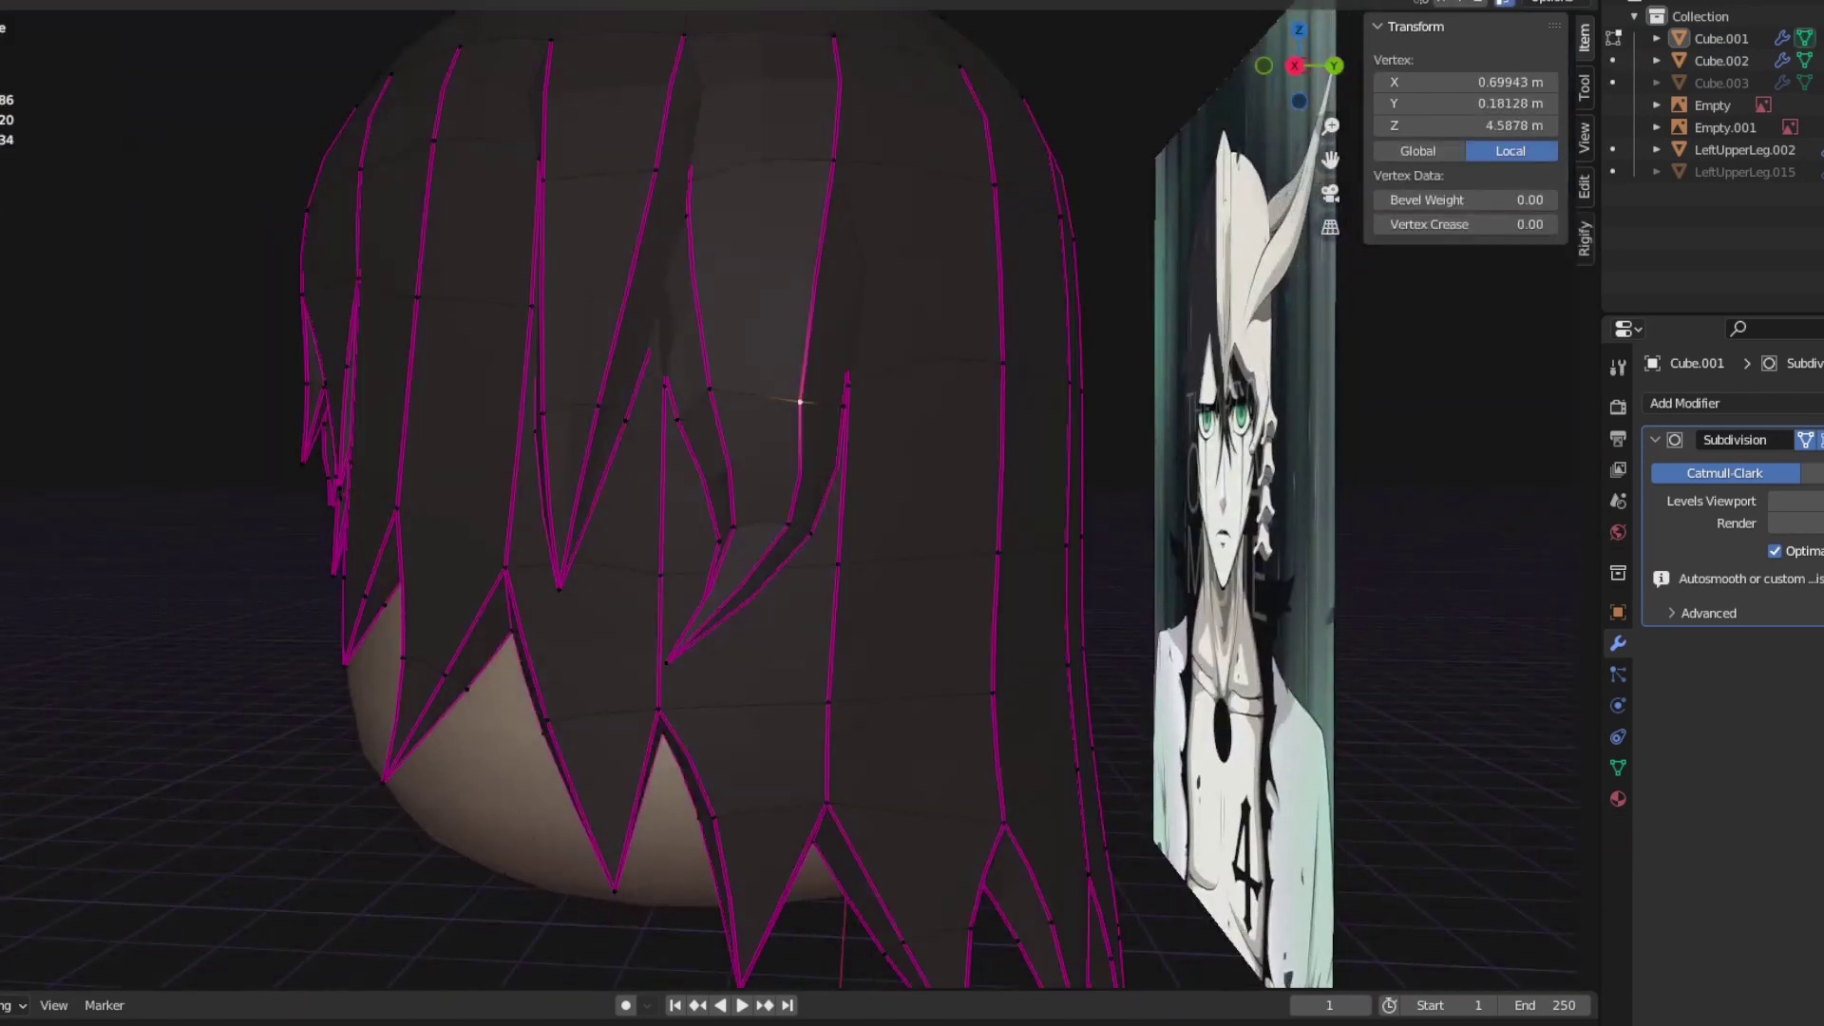
key(Tab)
key(Tab)
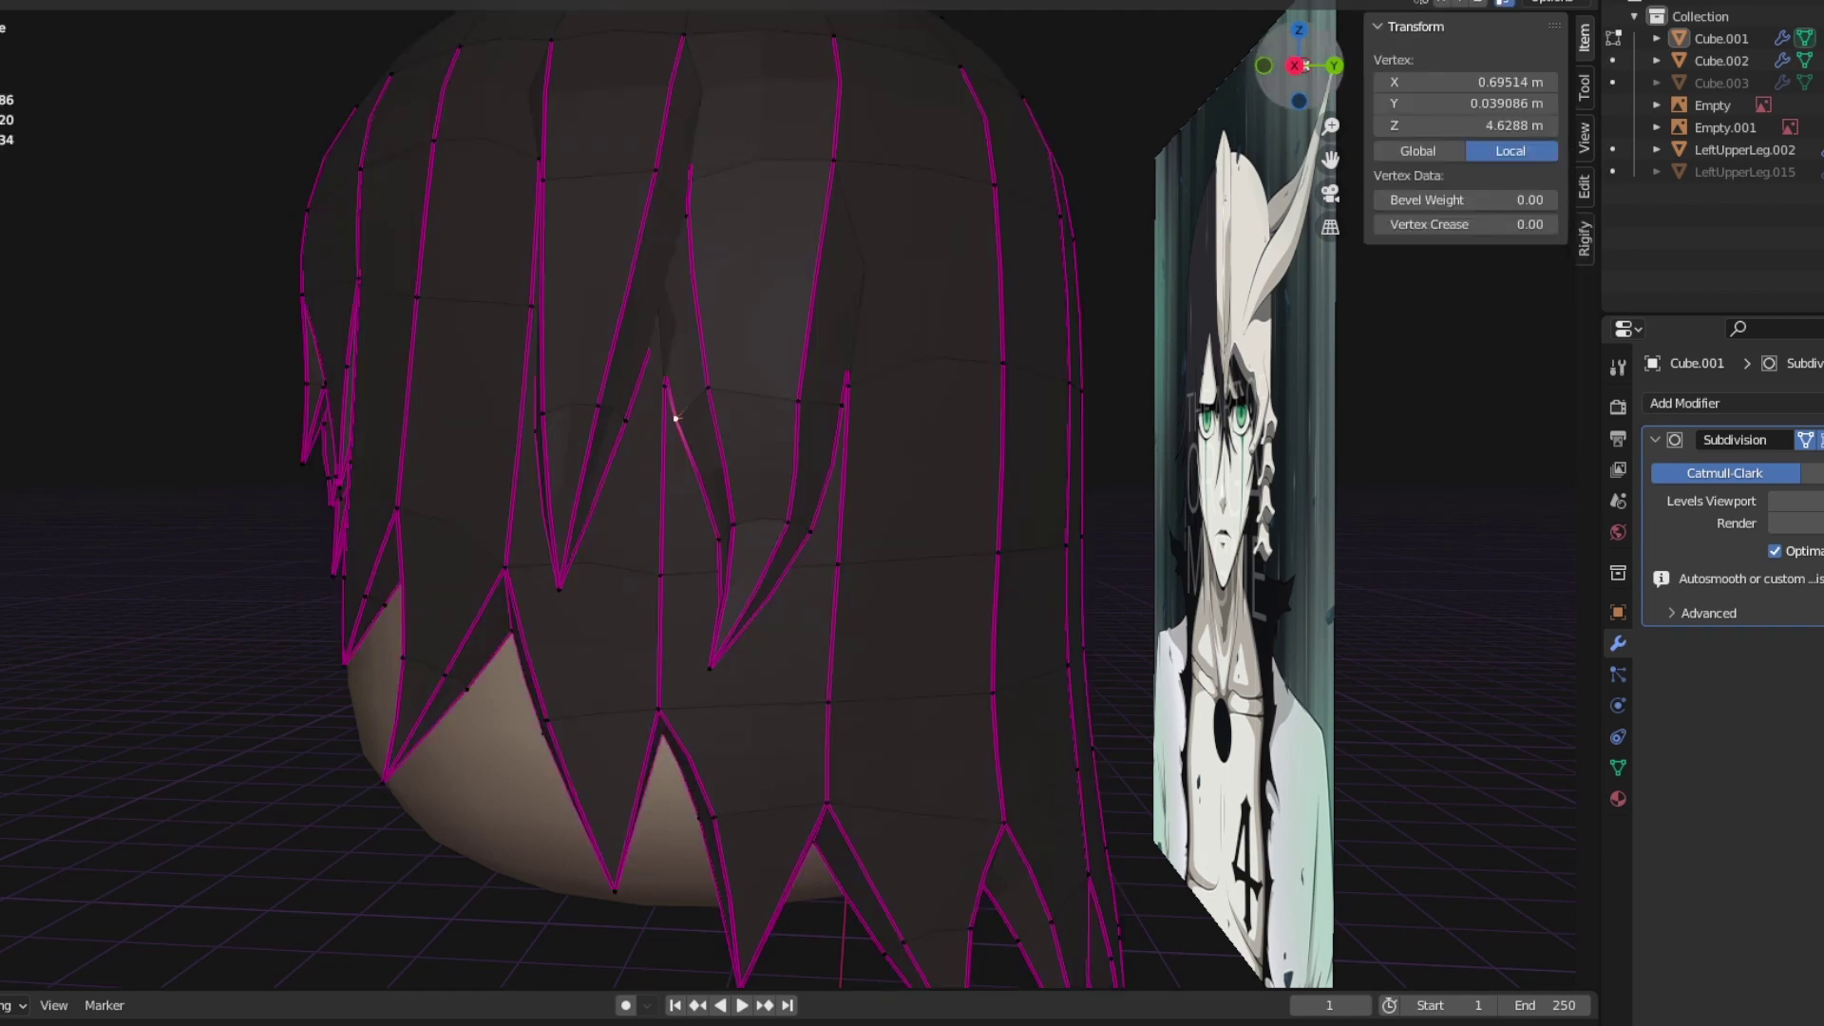
middle_drag(671, 406, 919, 112)
key(Tab)
scroll(722, 513, down, 4)
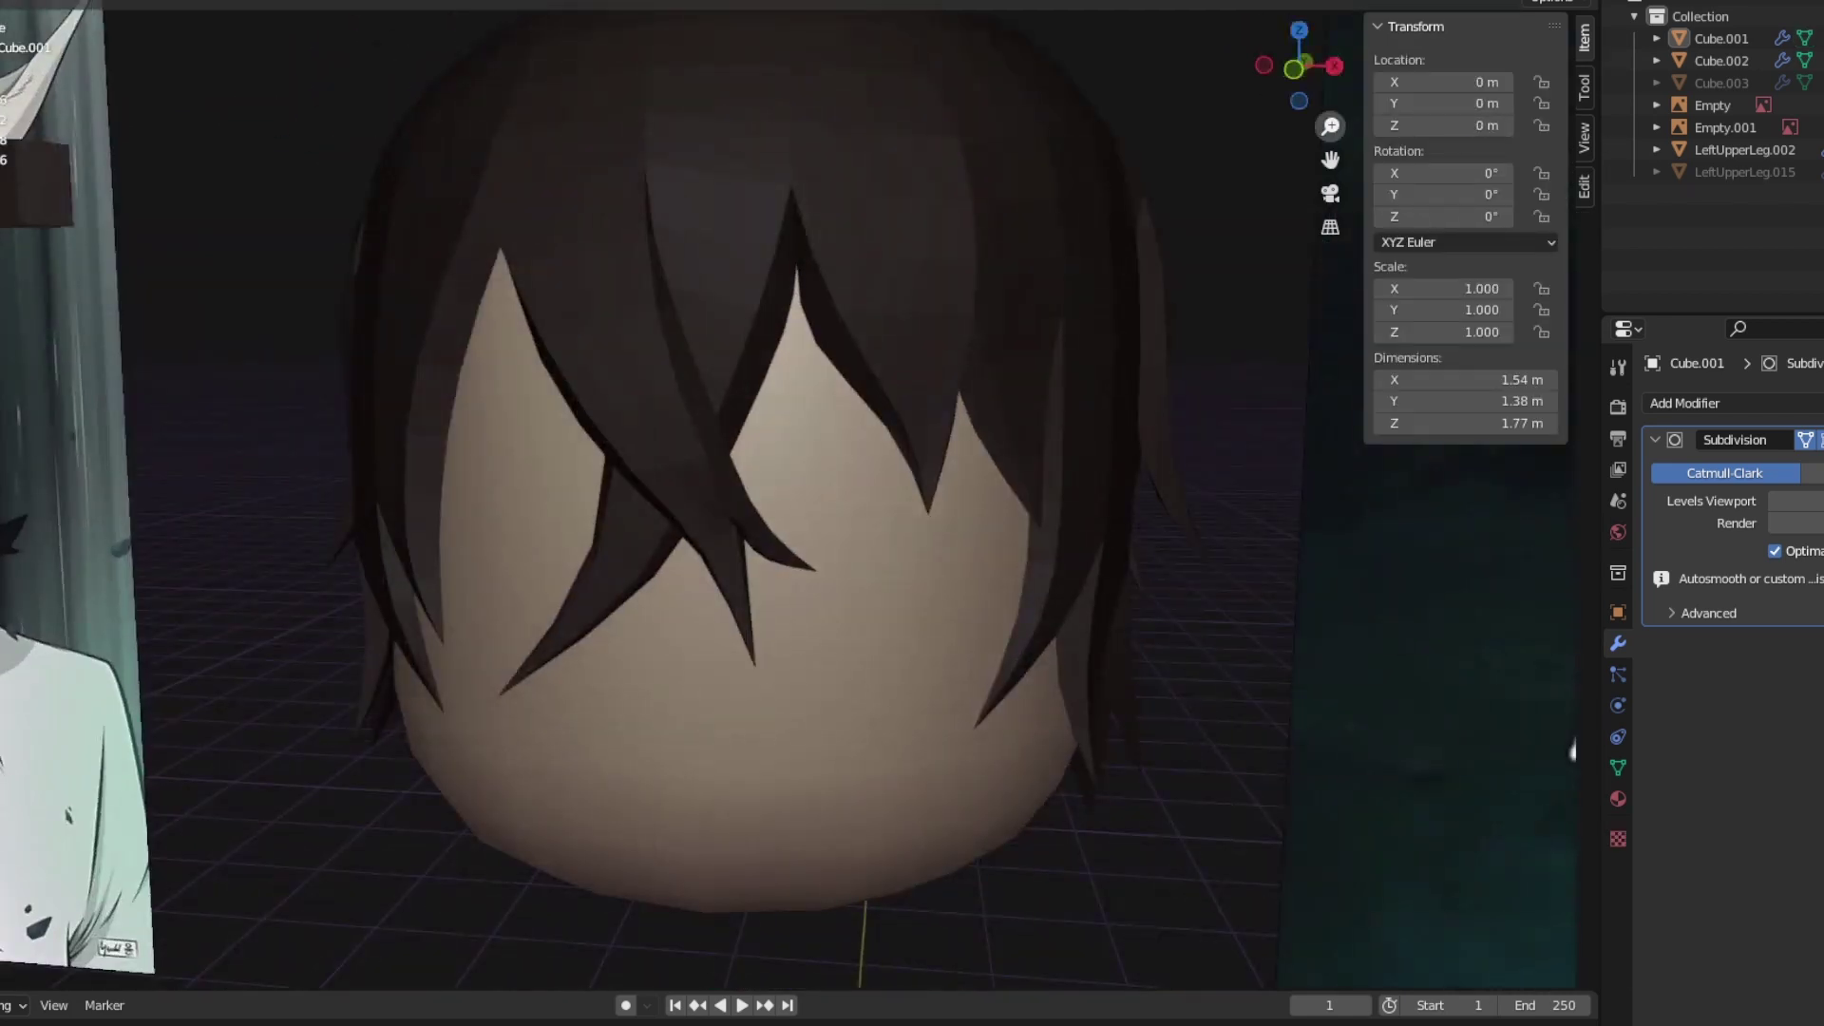
Step: Round the crown by scaling its upper edge loop and raising the top edge along Z with proportional editing
key(Tab)
shift+click(720, 320)
key(KP_1)
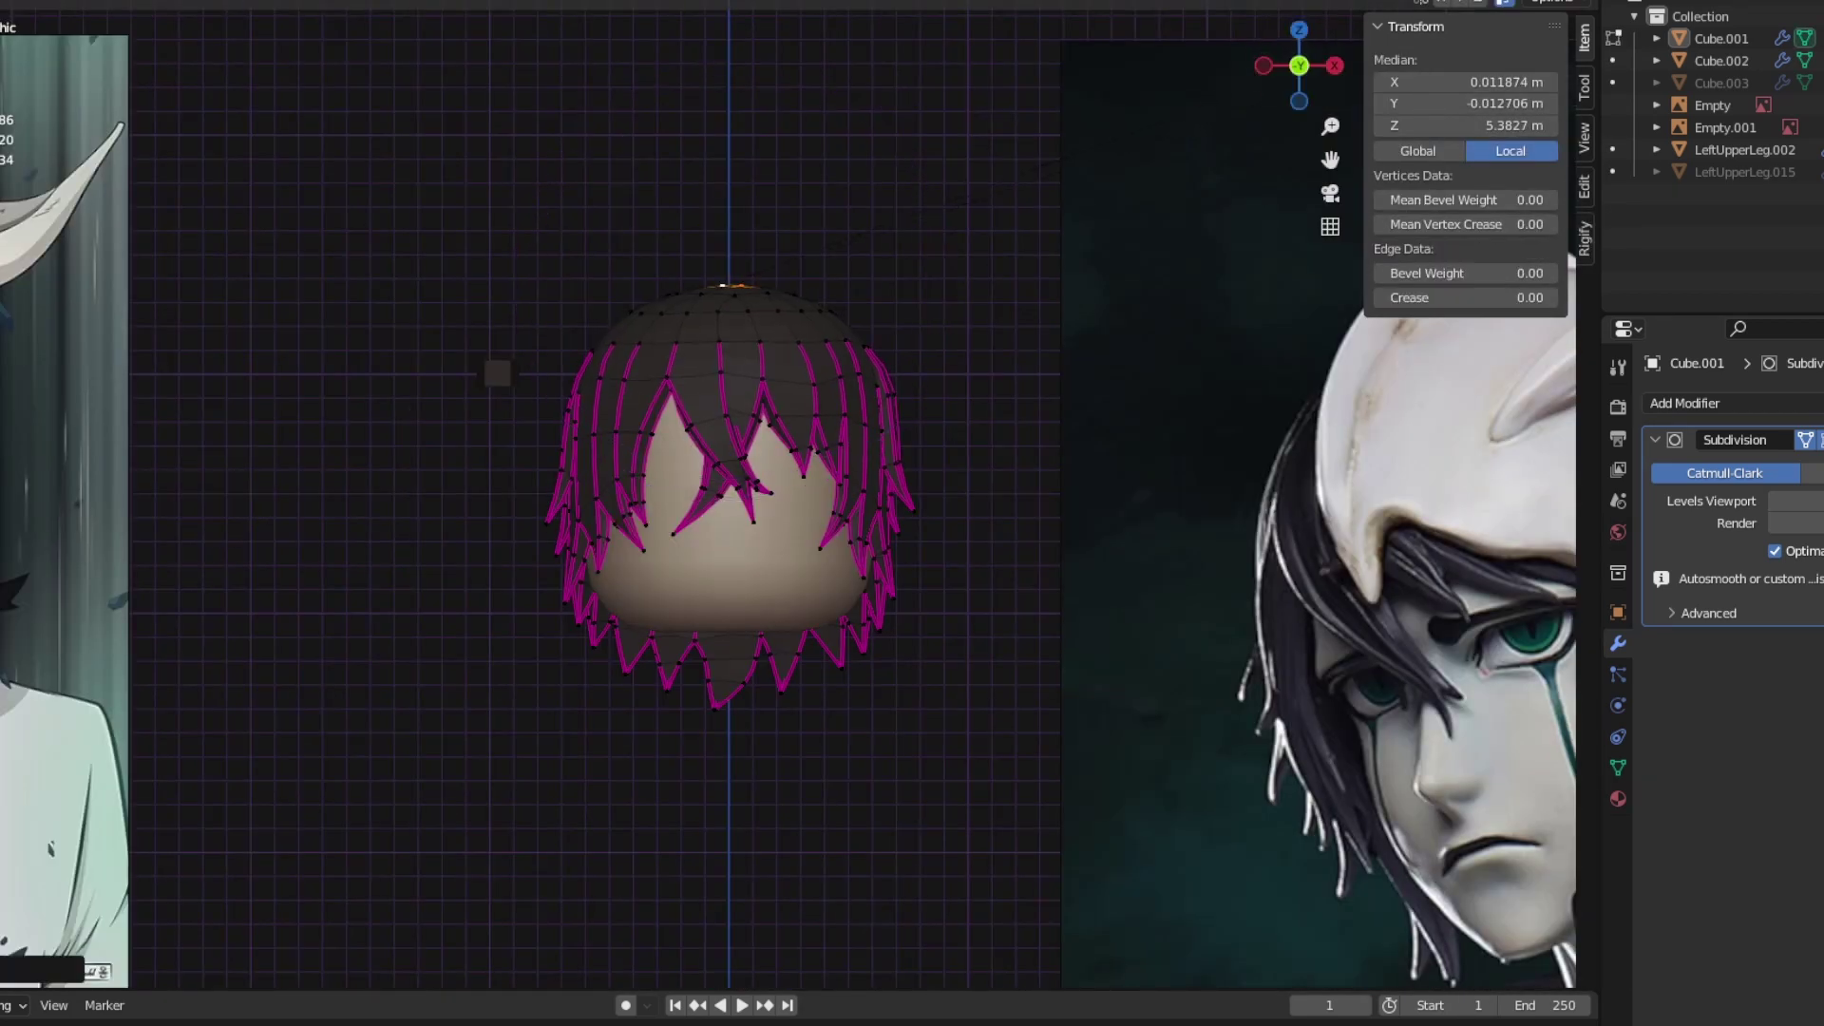
key(alt+a)
alt+click(777, 307)
key(s)
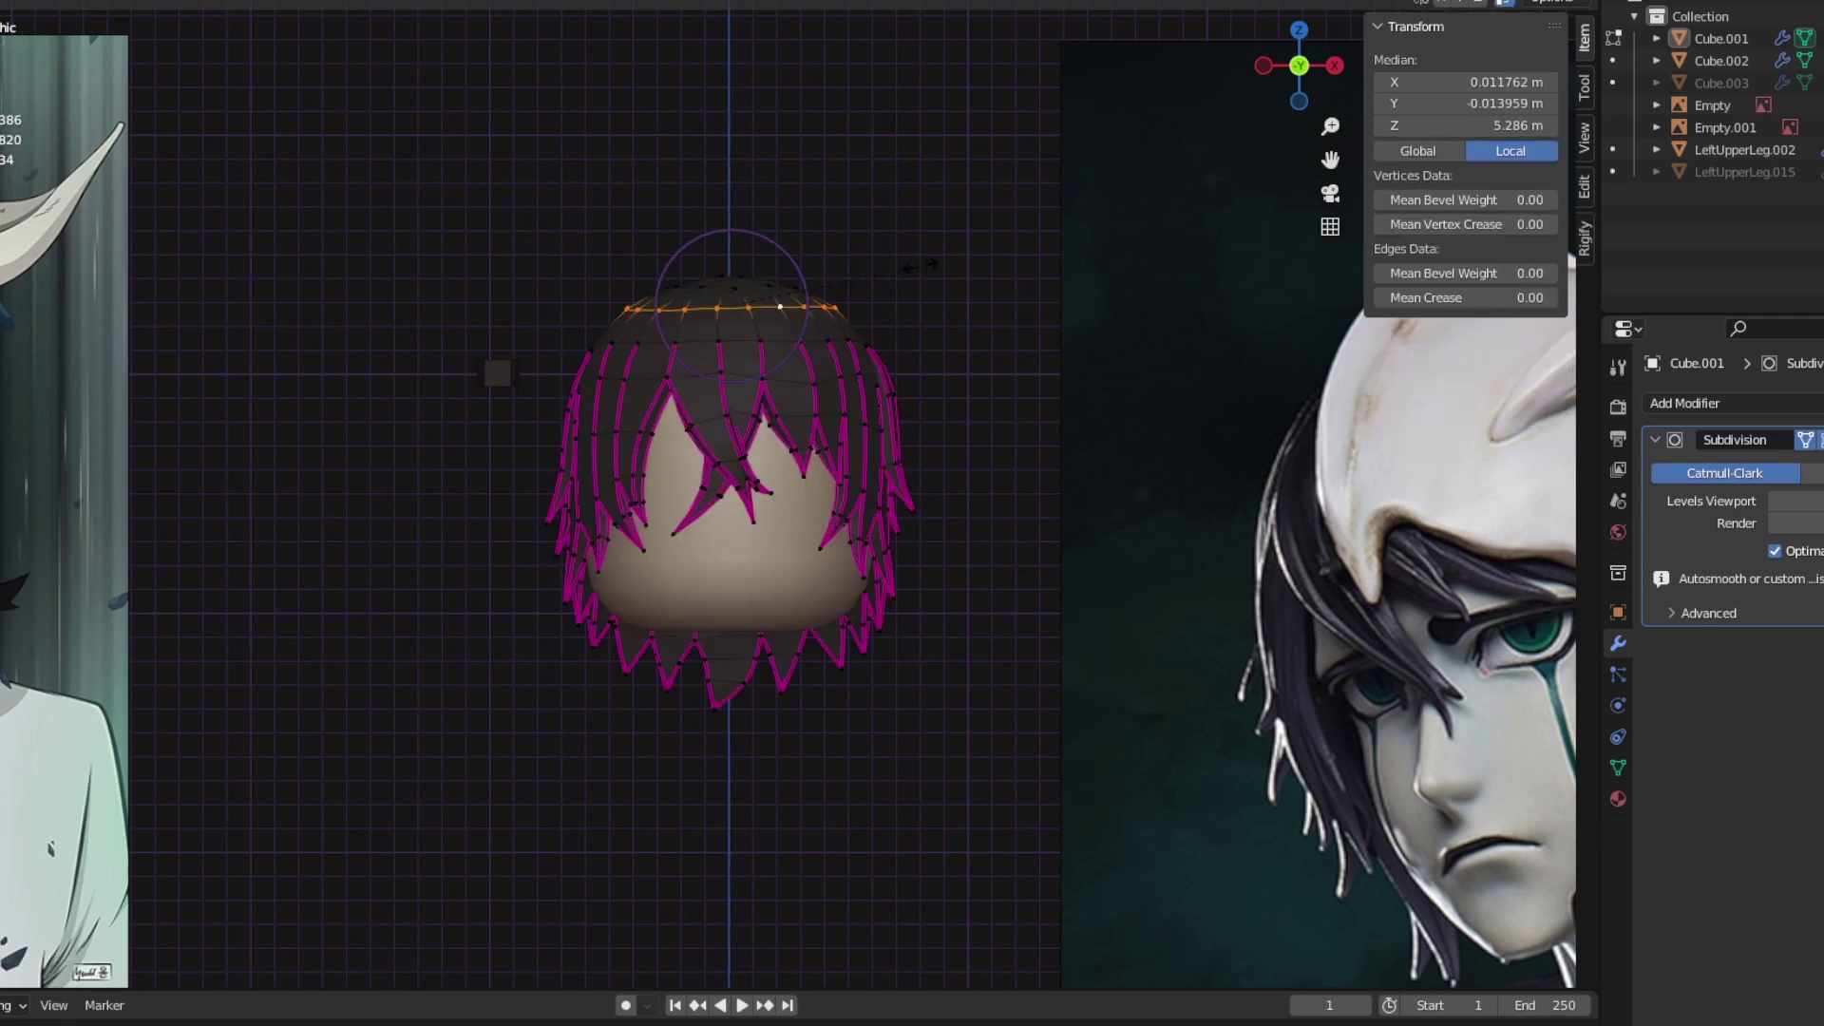
mouse_move(919, 266)
middle_down()
mouse_move(988, 285)
mouse_move(926, 271)
middle_up()
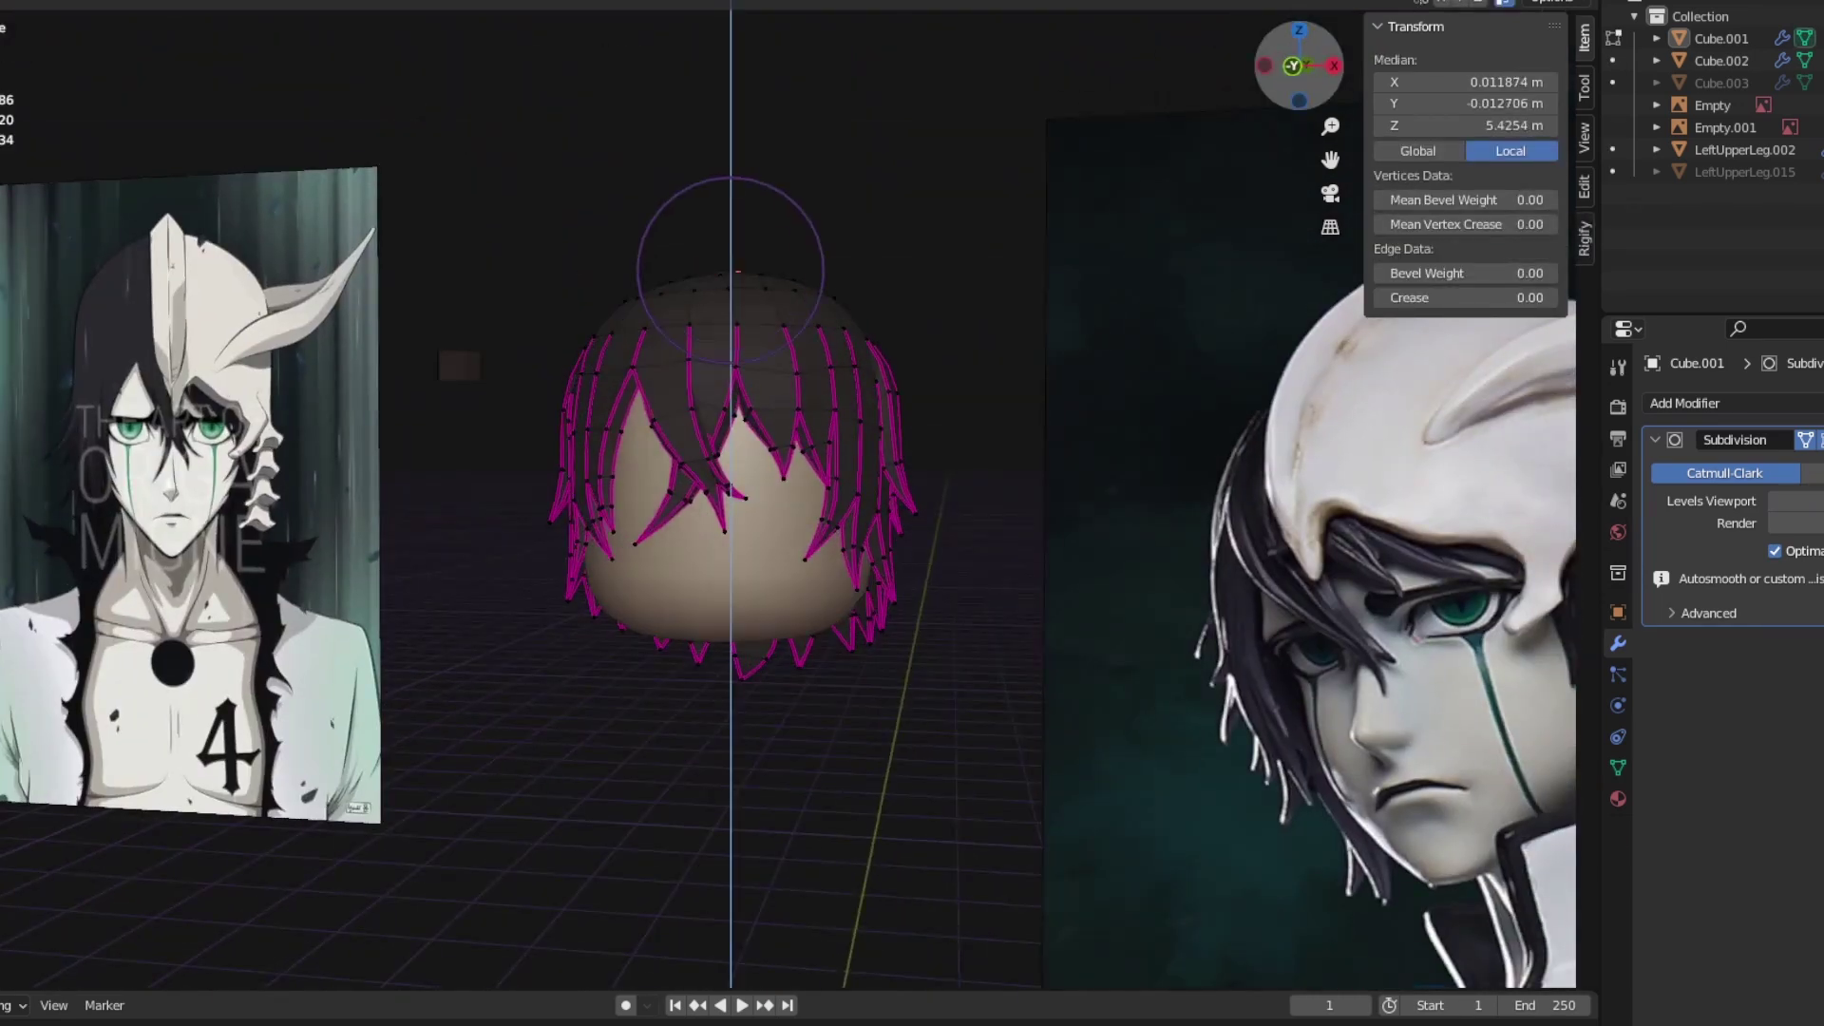
key(KP_1)
Step: Leave mesh editing and examine the hair's profile around the head from the side
key(Tab)
middle_drag(912, 475, 1064, 474)
key(Tab)
click(1725, 128)
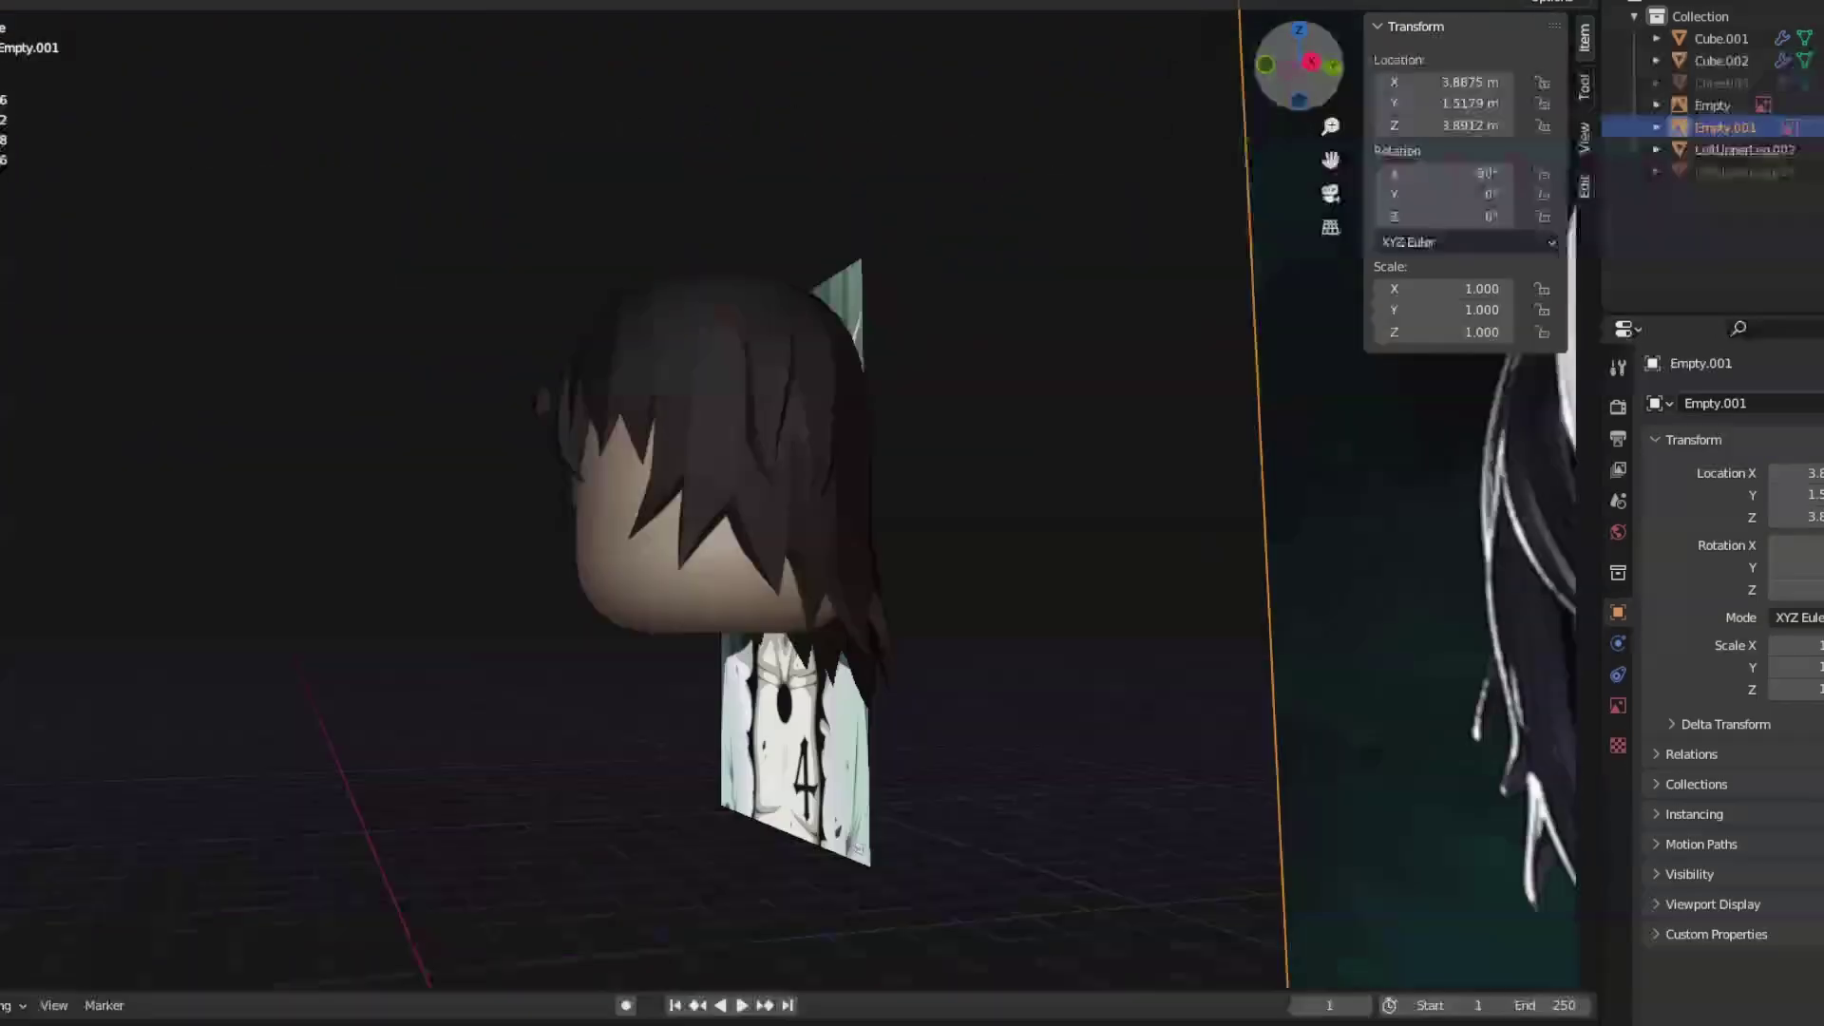
middle_drag(855, 475, 1025, 475)
key(KP_3)
scroll(1045, 623, up, 3)
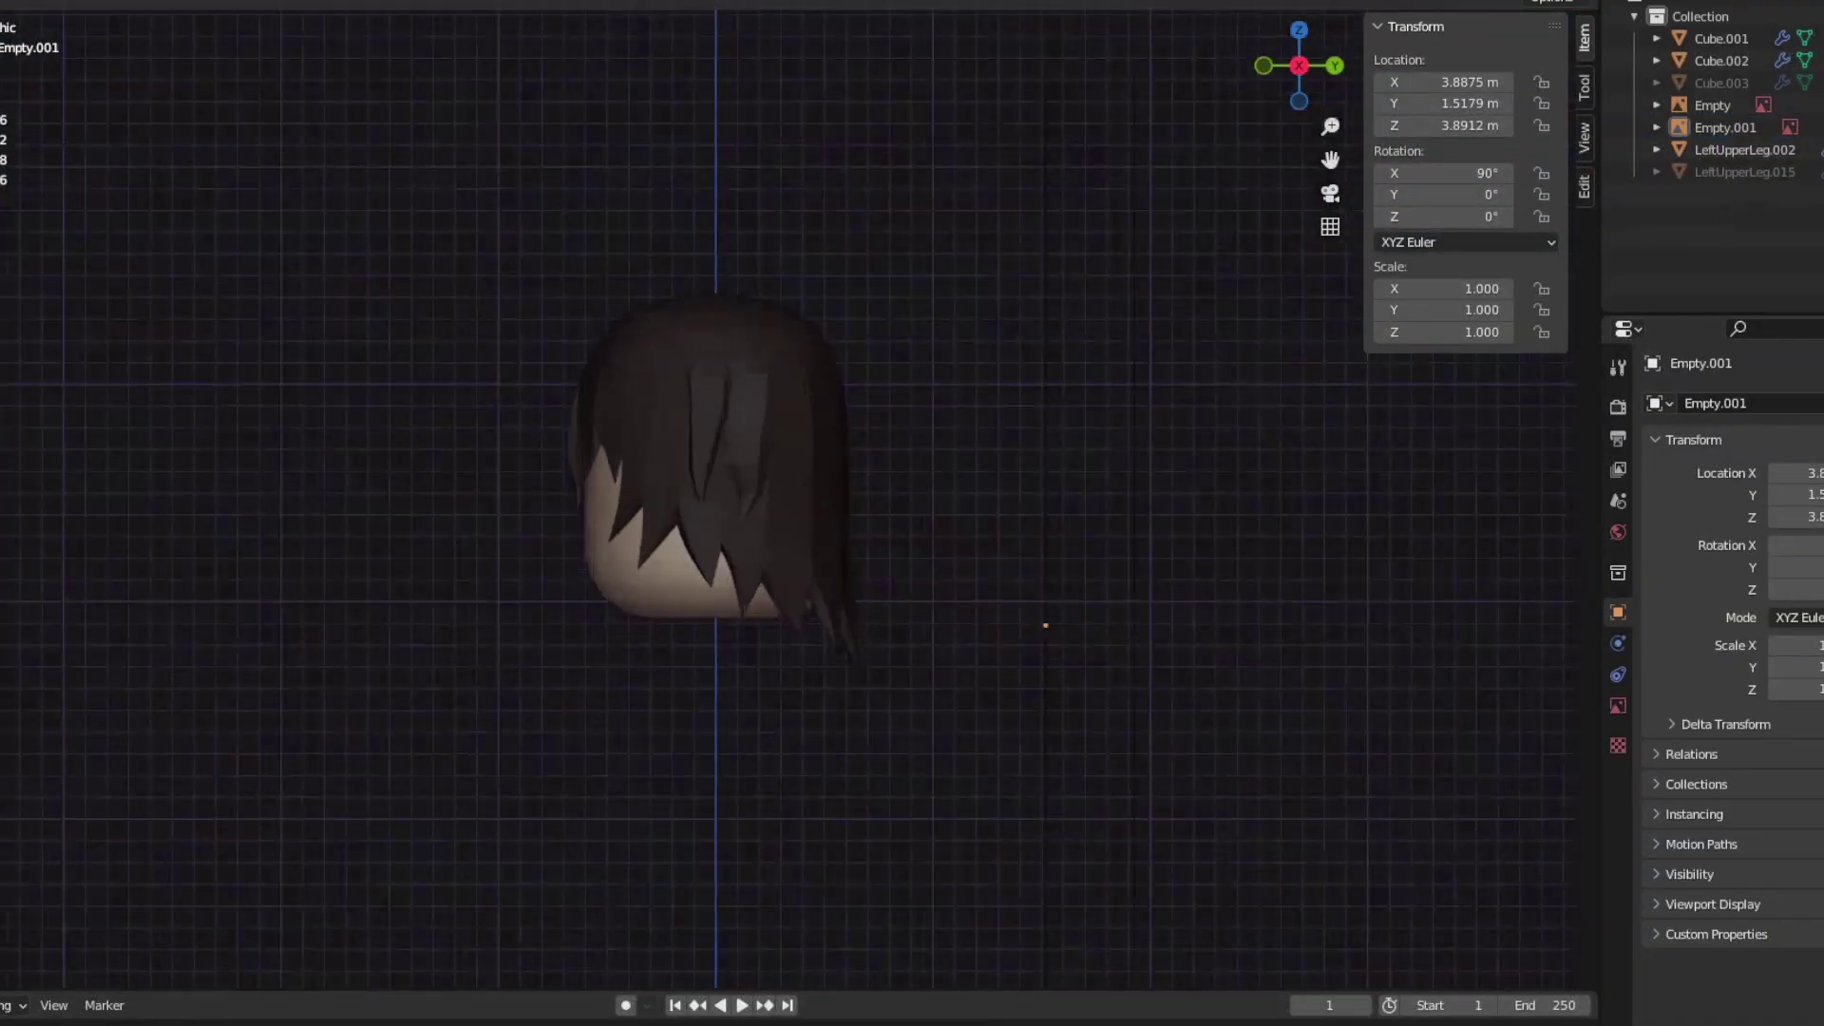
Step: Adjust the front and back vertices where the strands meet the crown, working in side view with see-through display
click(722, 475)
key(Tab)
key(alt+a)
click(595, 352)
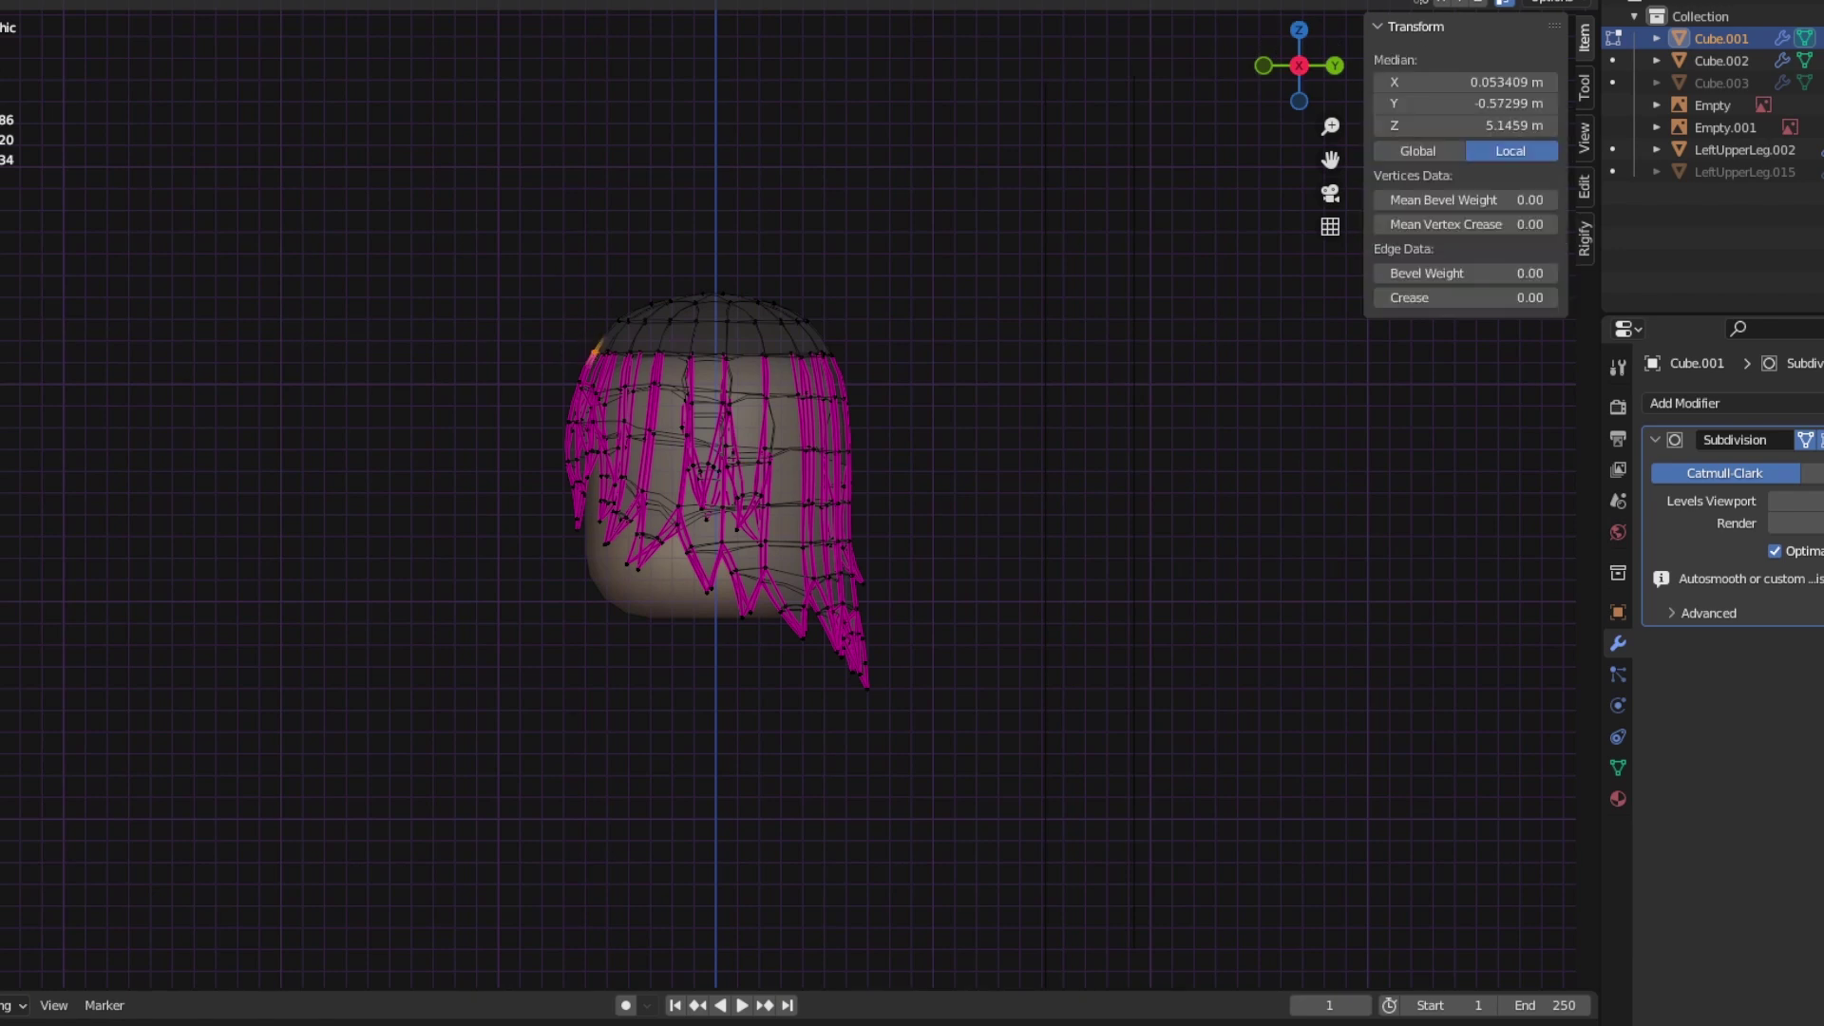
key(alt+z)
key(alt+a)
click(819, 355)
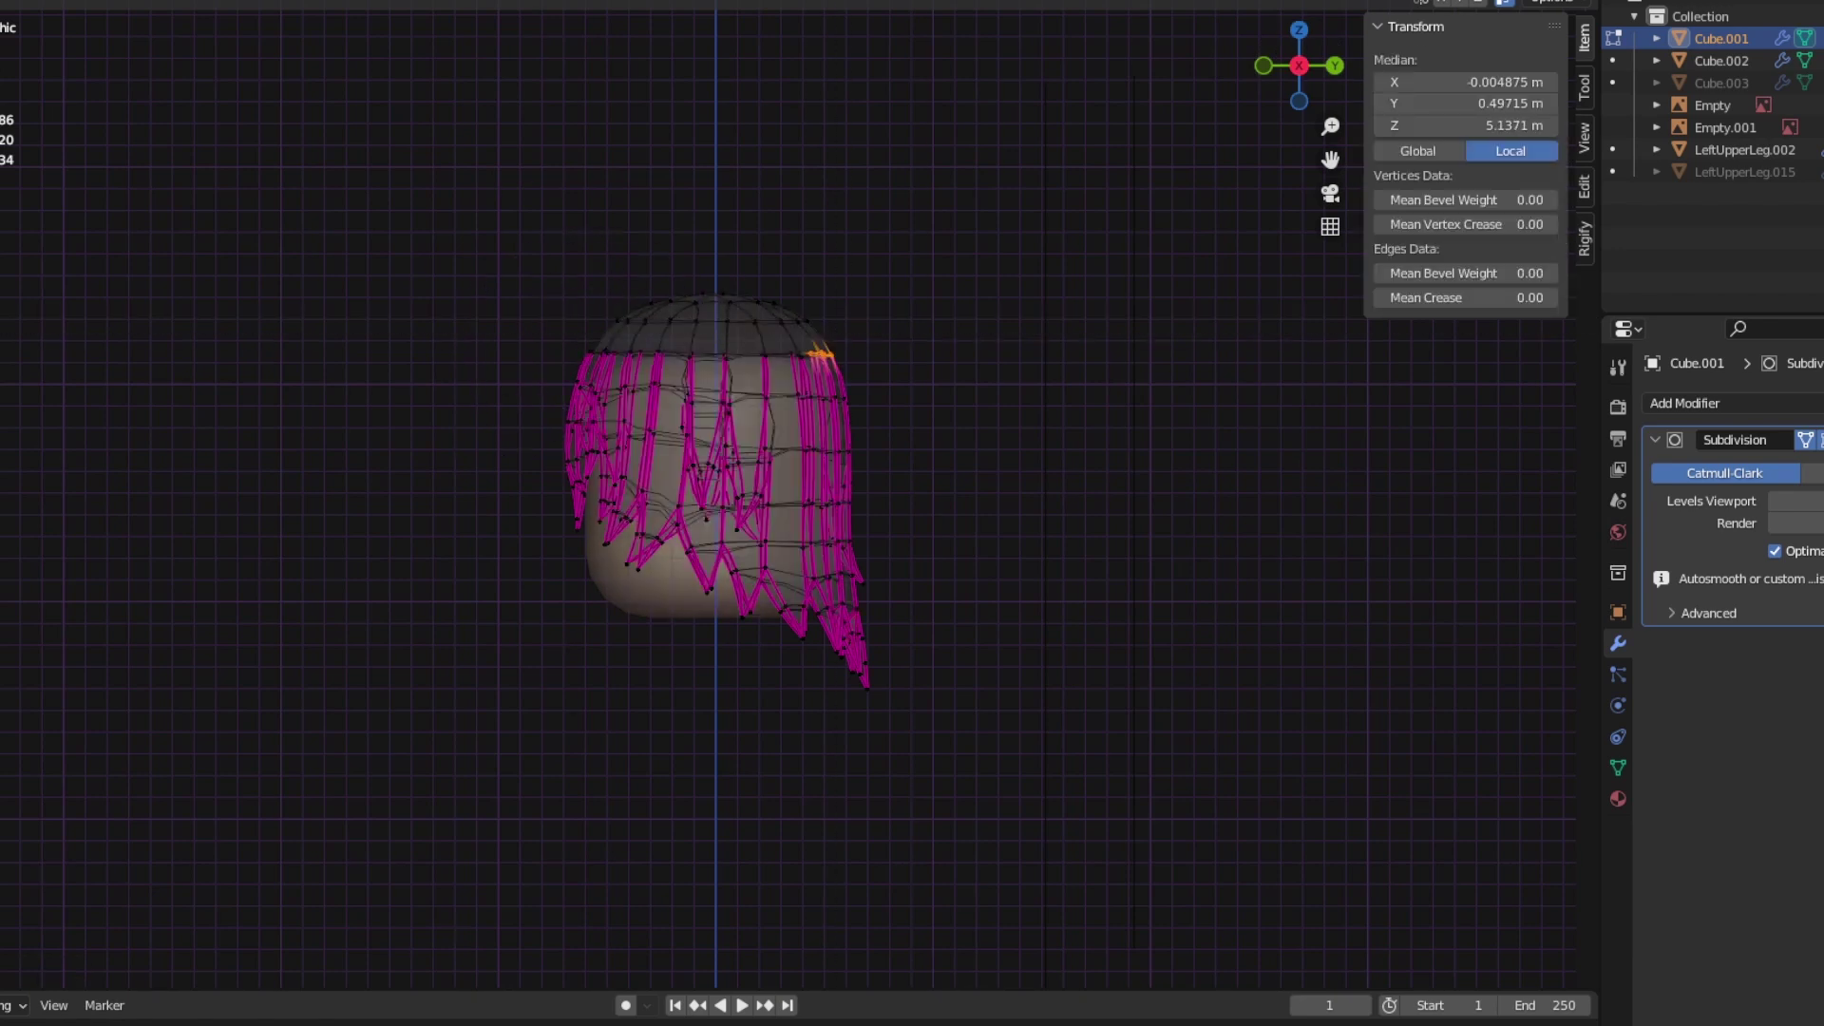
key(Escape)
Step: Move the lowest back hair tip in side view to adjust the rear silhouette
key(Tab)
key(Tab)
click(868, 684)
key(g)
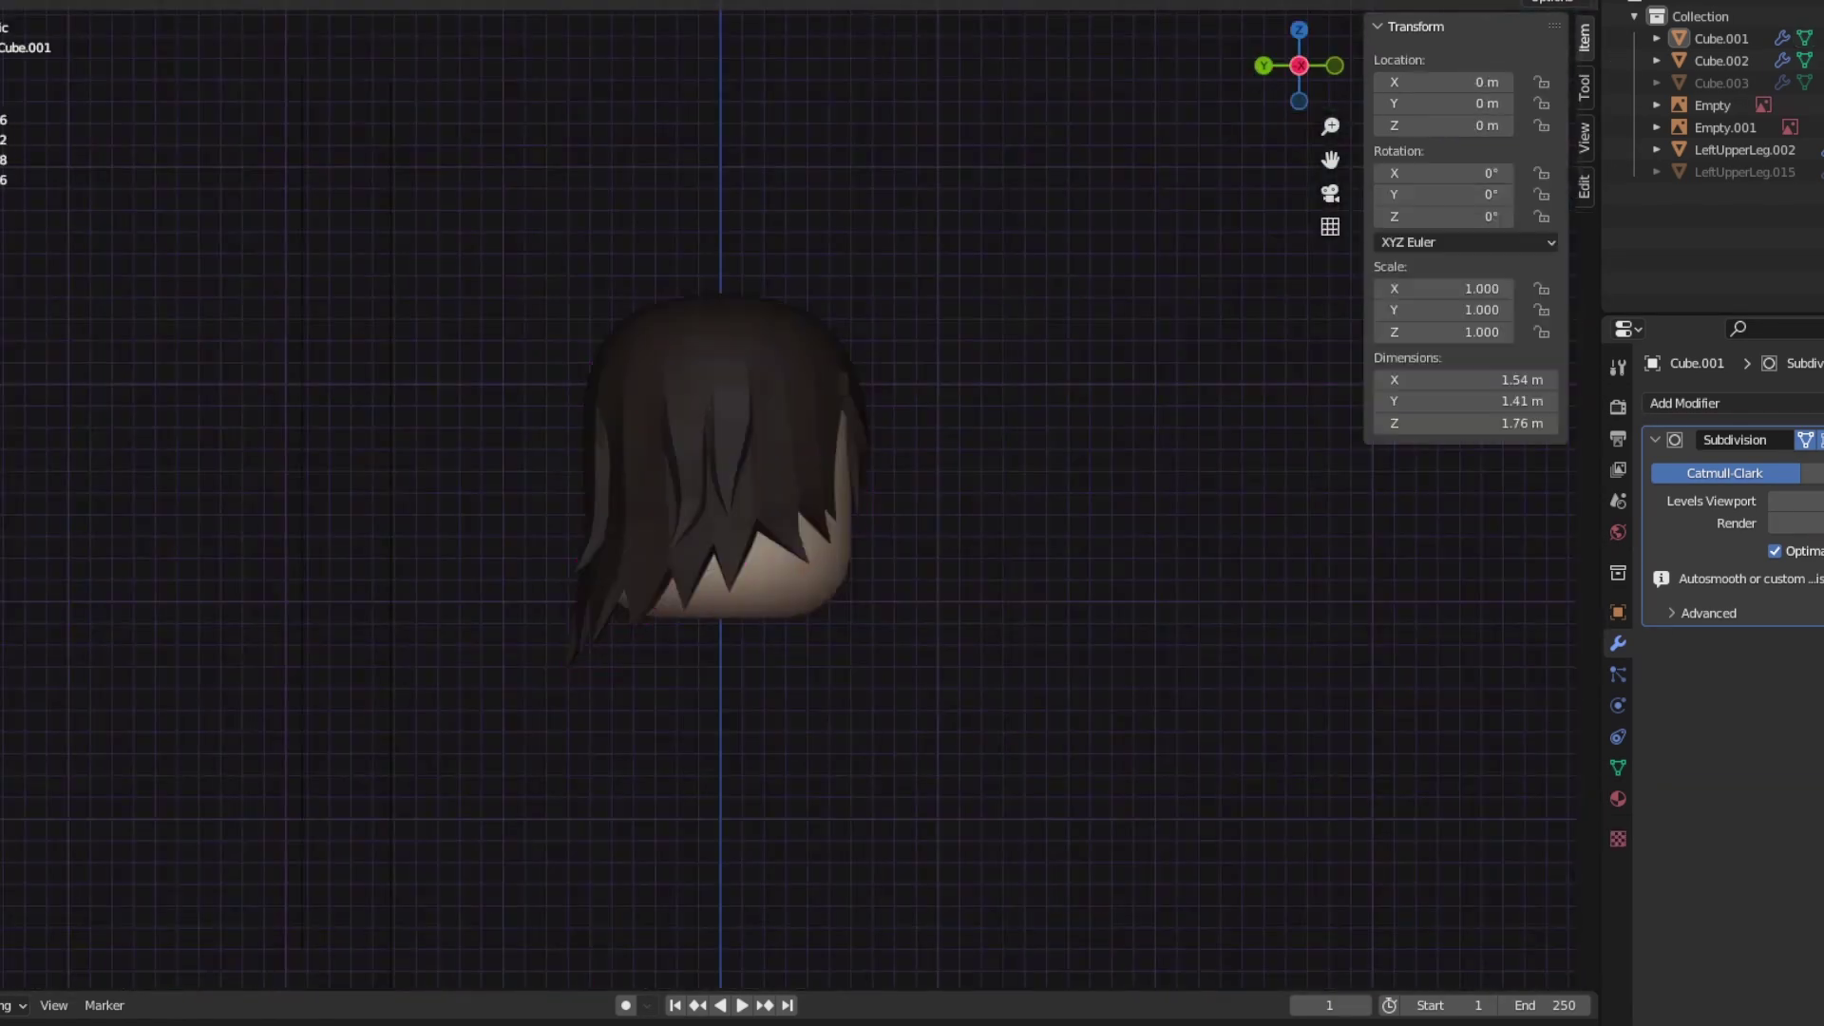
key(Tab)
key(b)
drag(703, 450, 574, 489)
key(g)
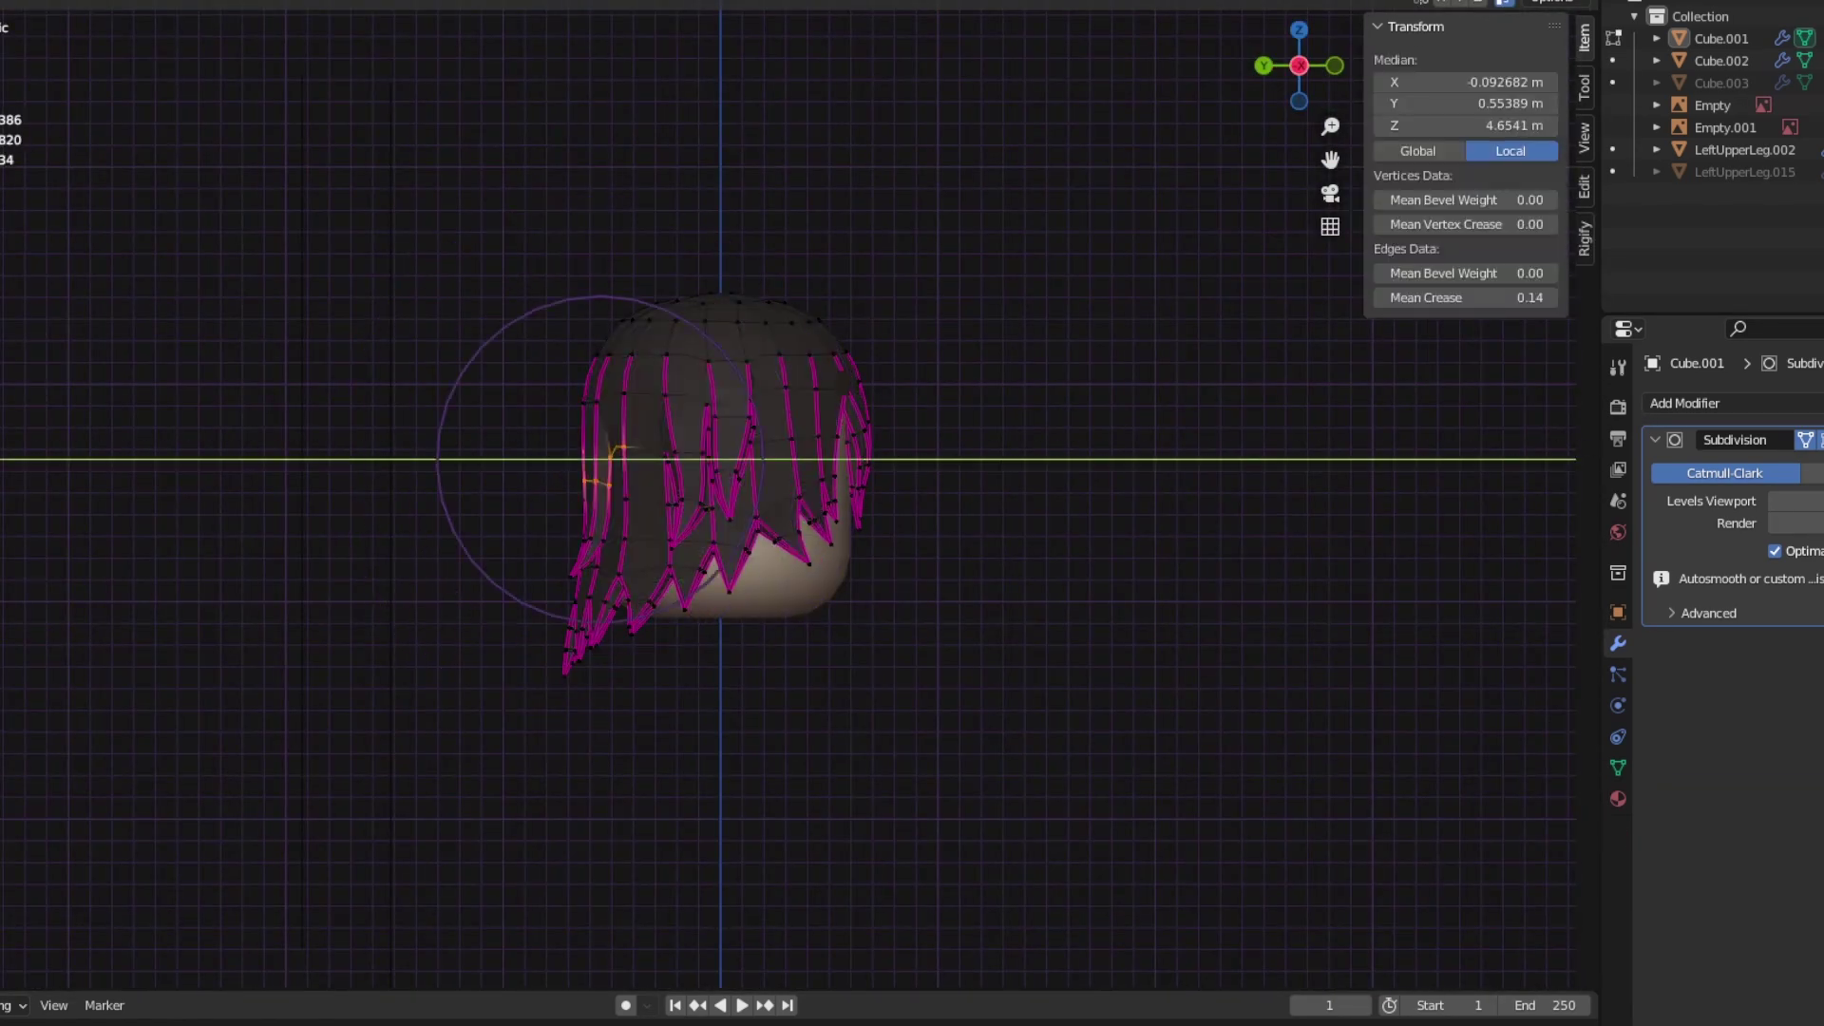
key(Escape)
Step: Examine the crown and the loose strands together with the head from the side and from behind
key(Tab)
key(Tab)
key(alt+z)
alt+click(766, 322)
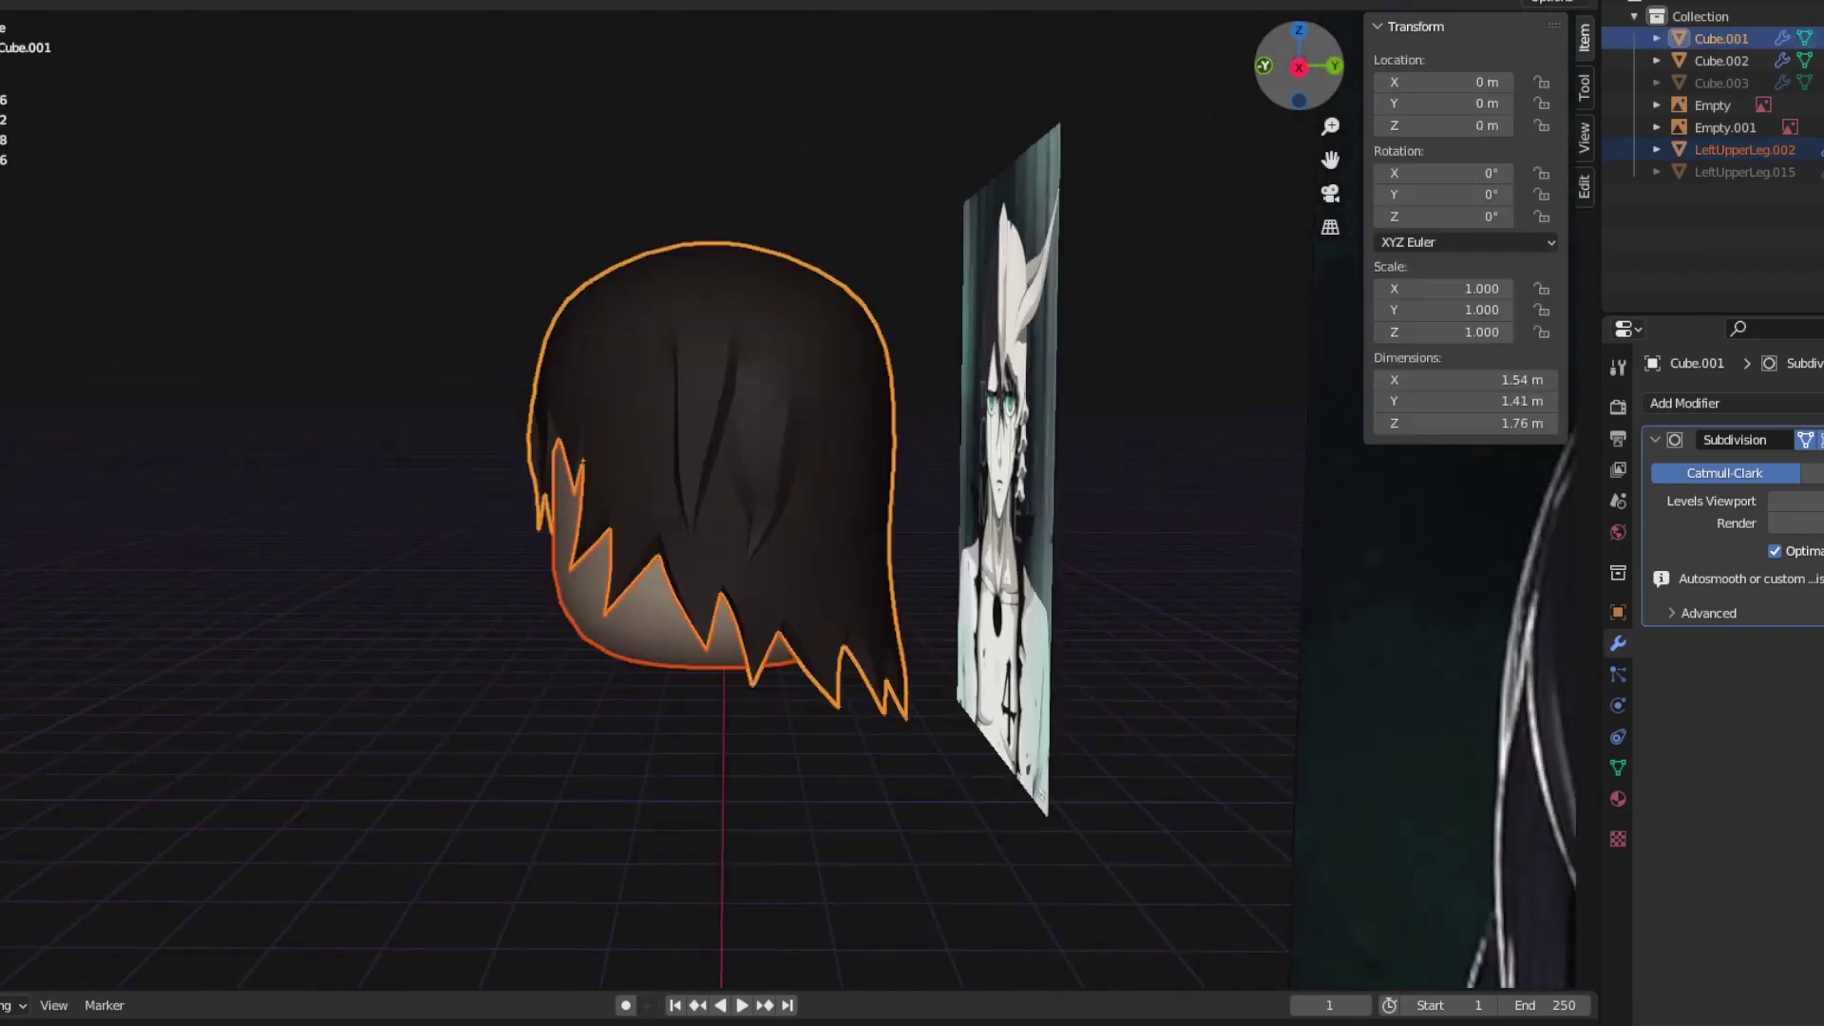
key(Tab)
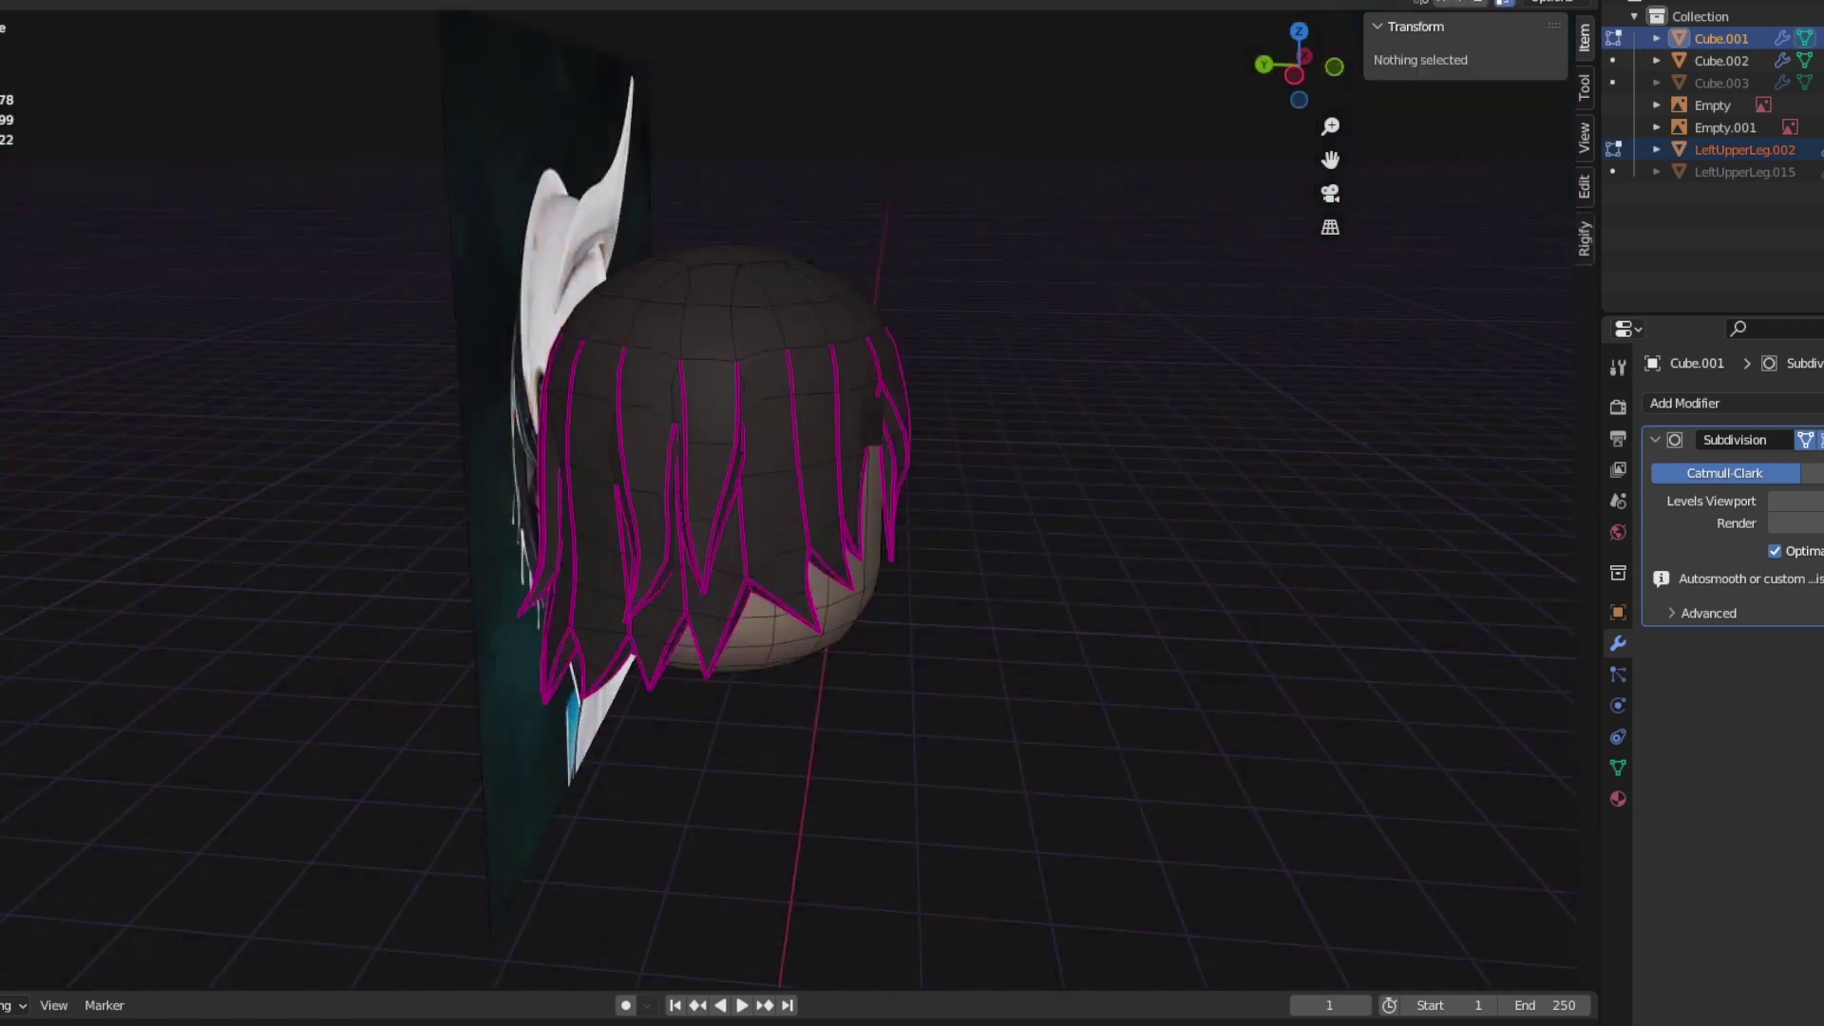
click(682, 428)
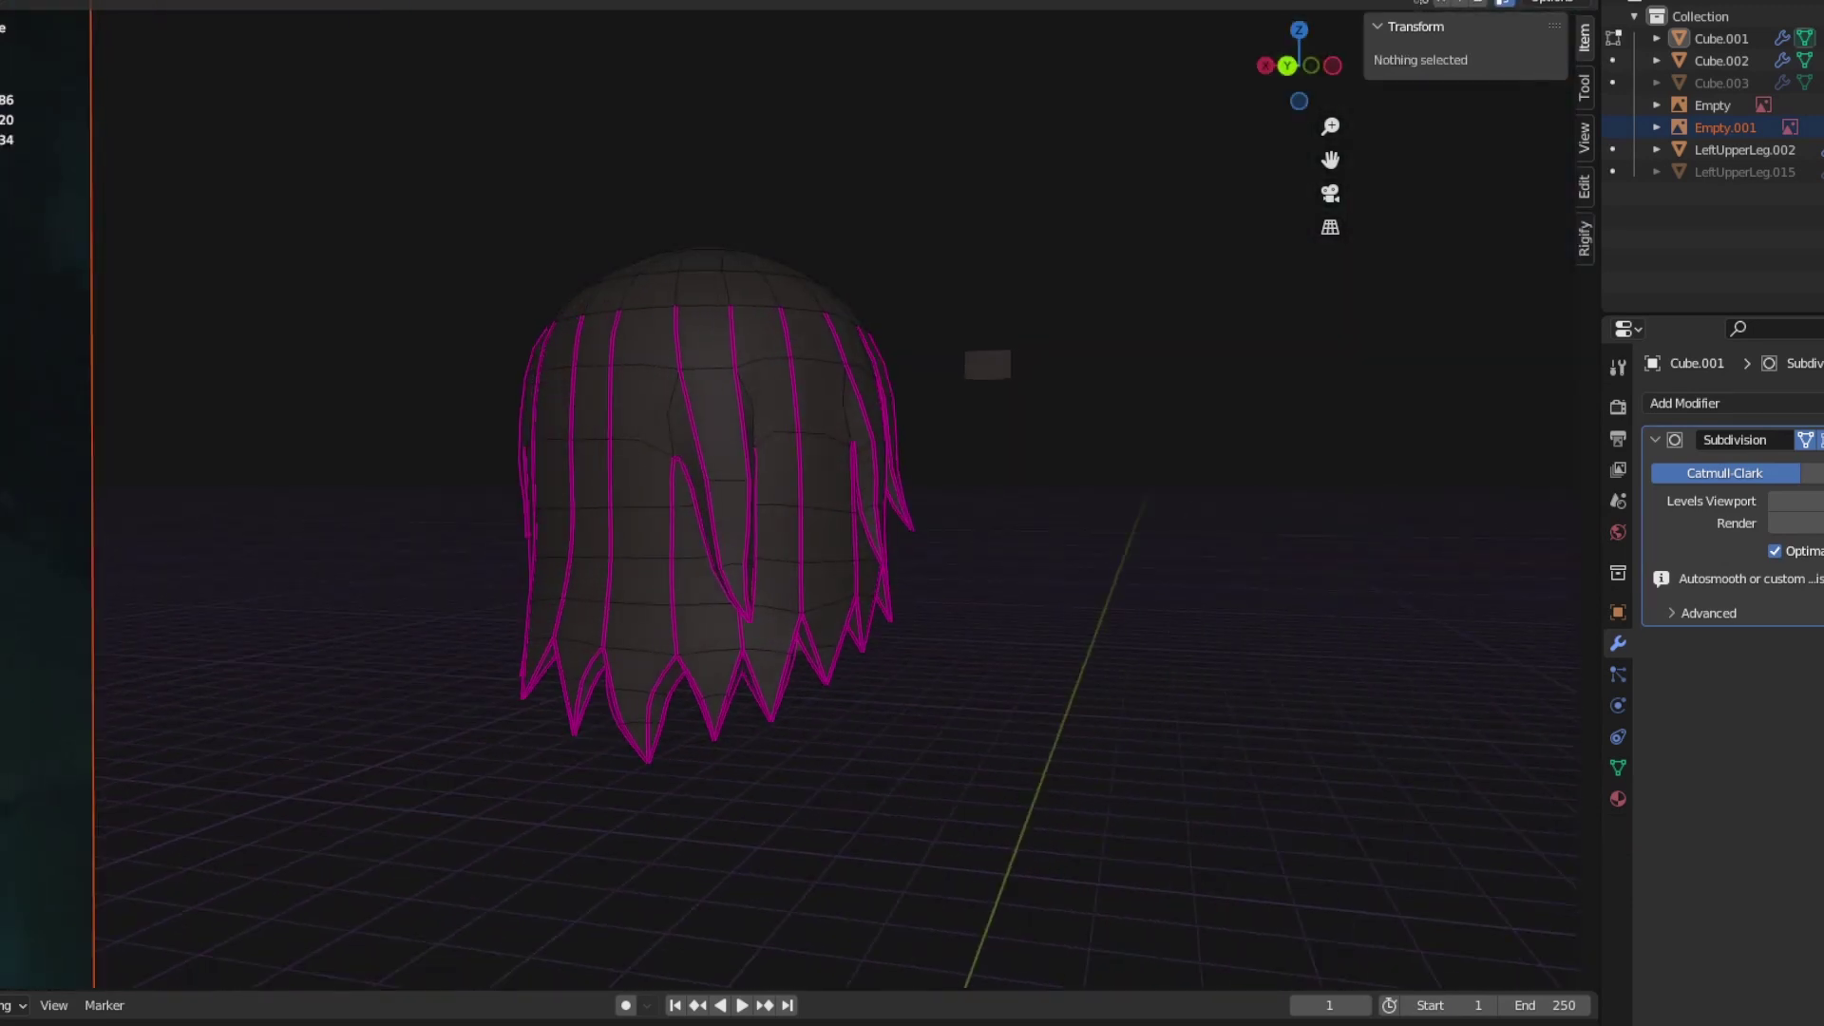
Step: Crease the long edges of the loose pointed strand at the back of the hair so it stays sharp
click(728, 567)
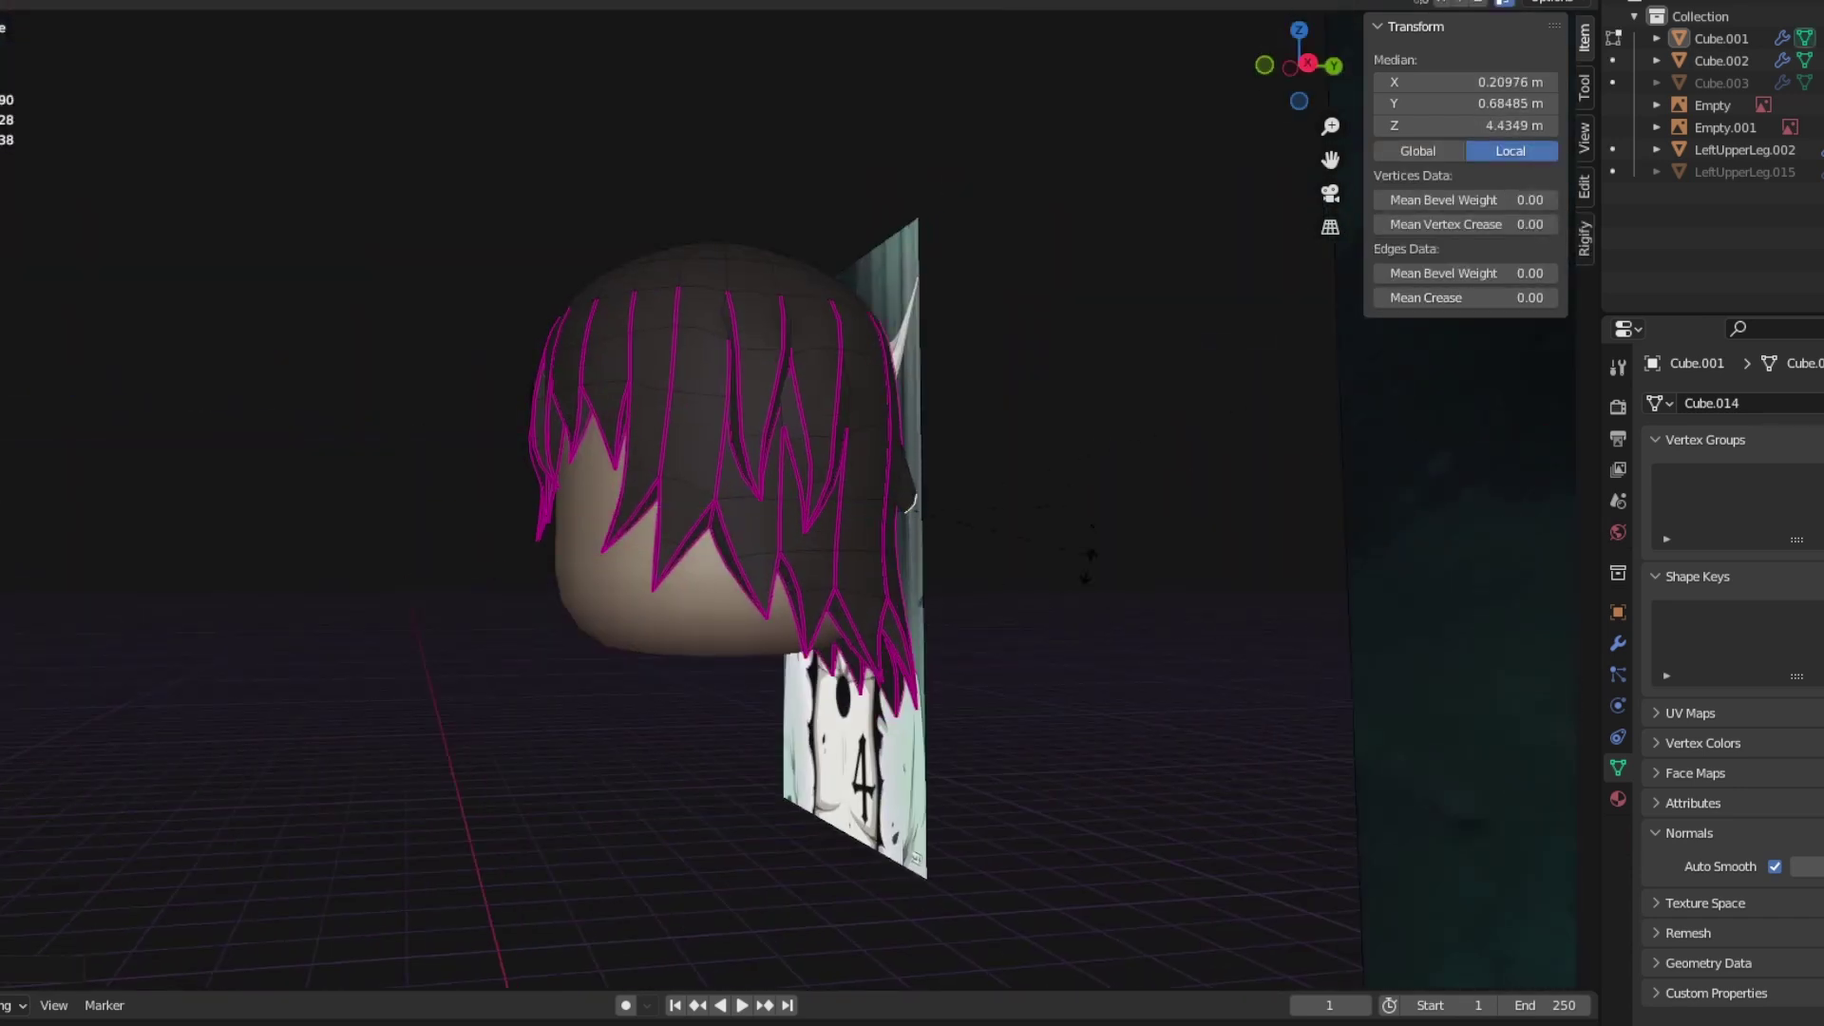
key(ctrl+KP_1)
key(alt+a)
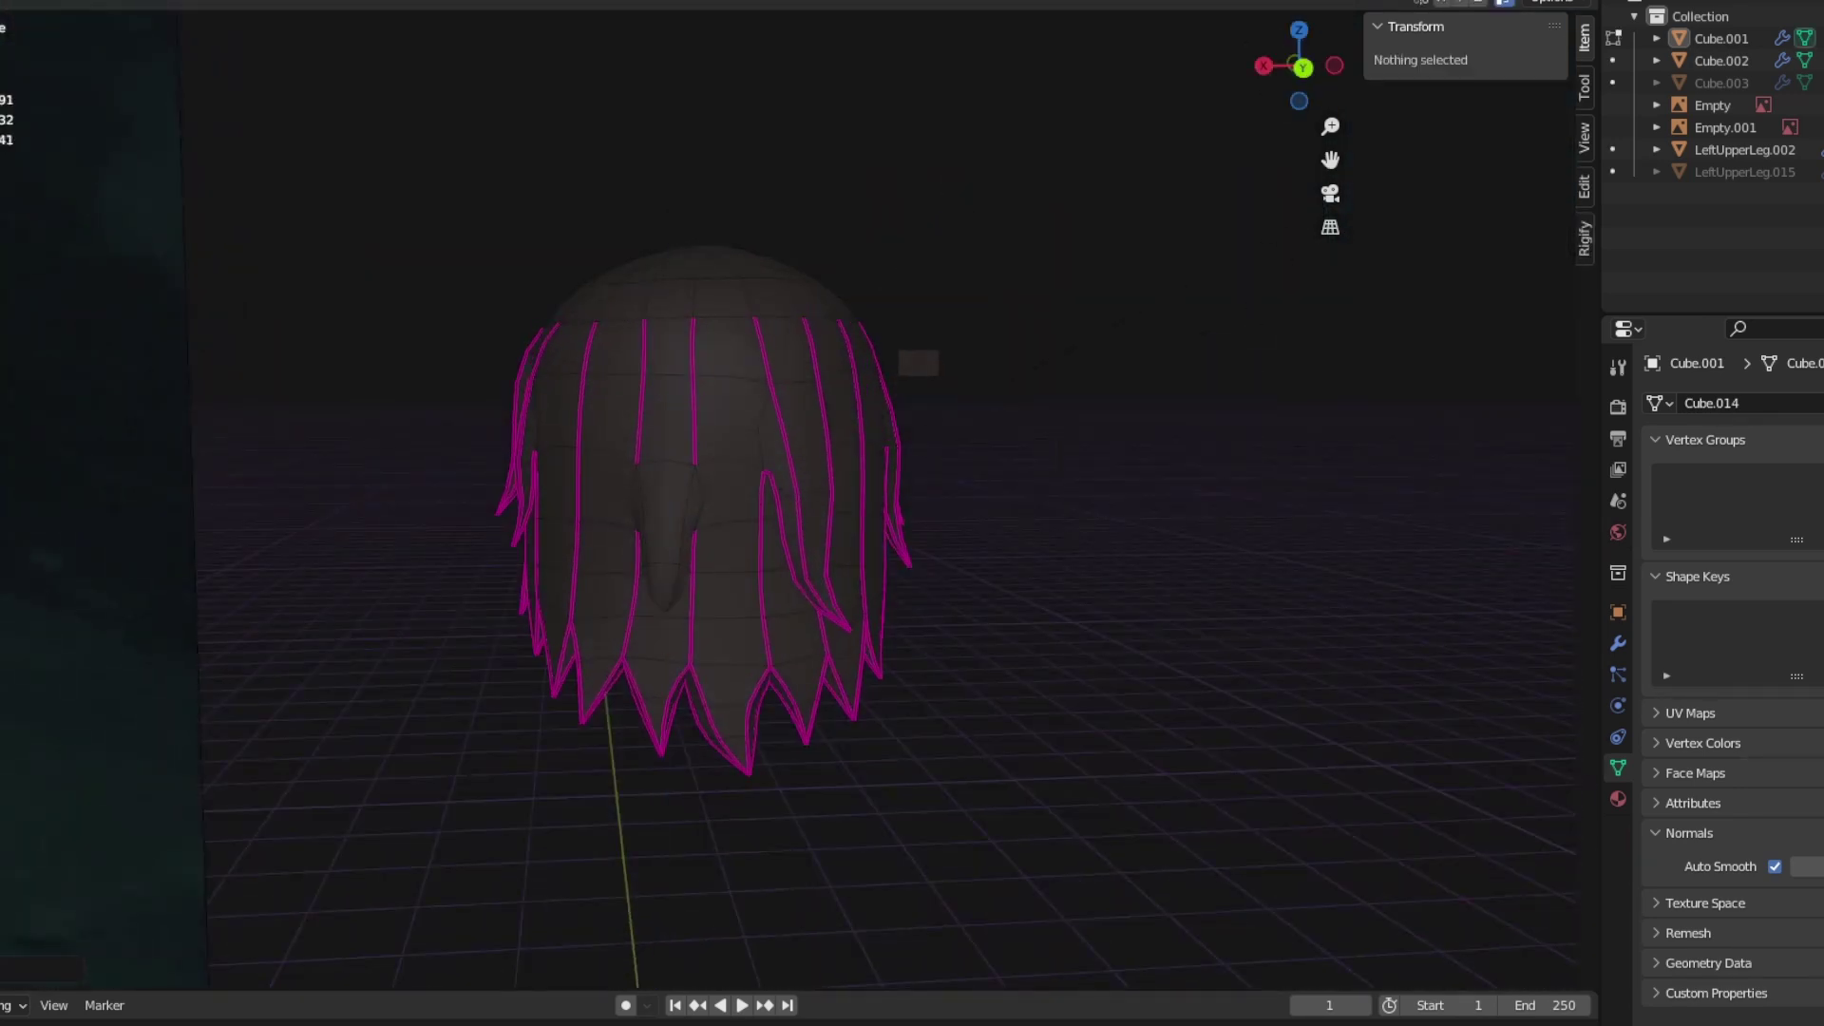
alt+click(646, 608)
key(3)
key(alt+a)
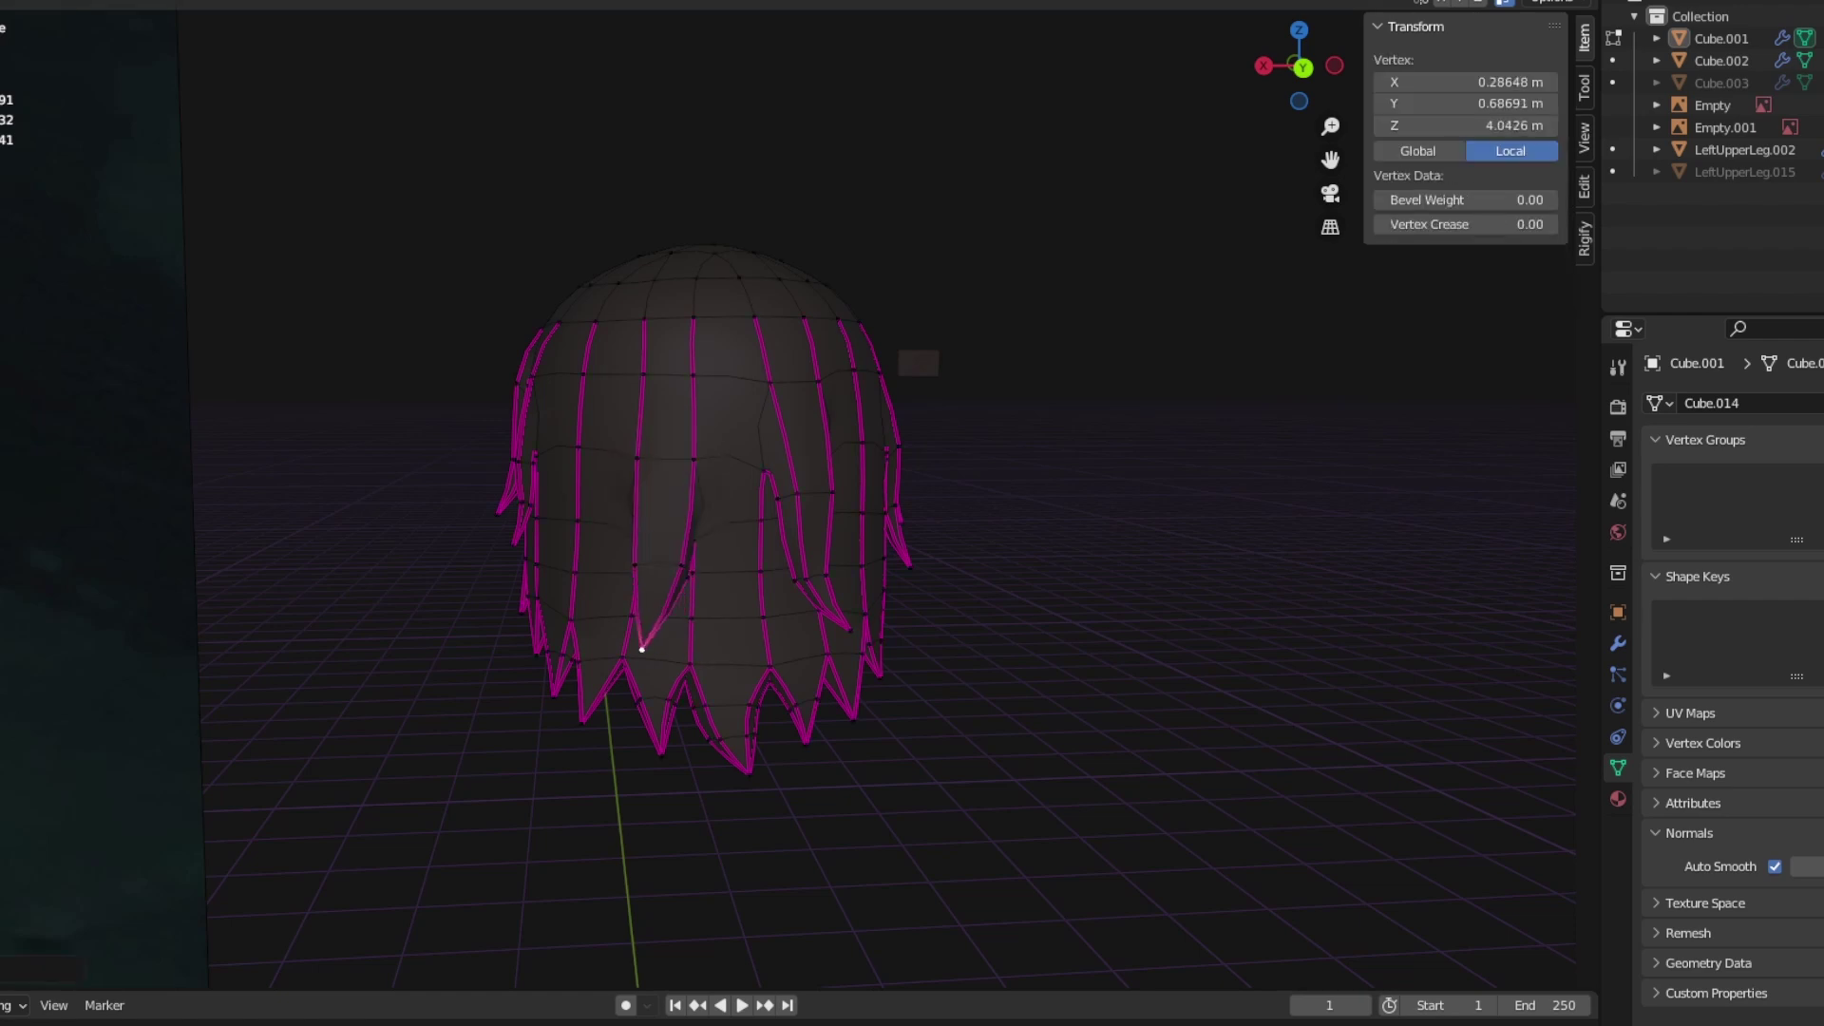
Step: Apply the hair's Subdivision modifier, and try removing the lengthwise edge loops along the strand centres around the whole head
key(Tab)
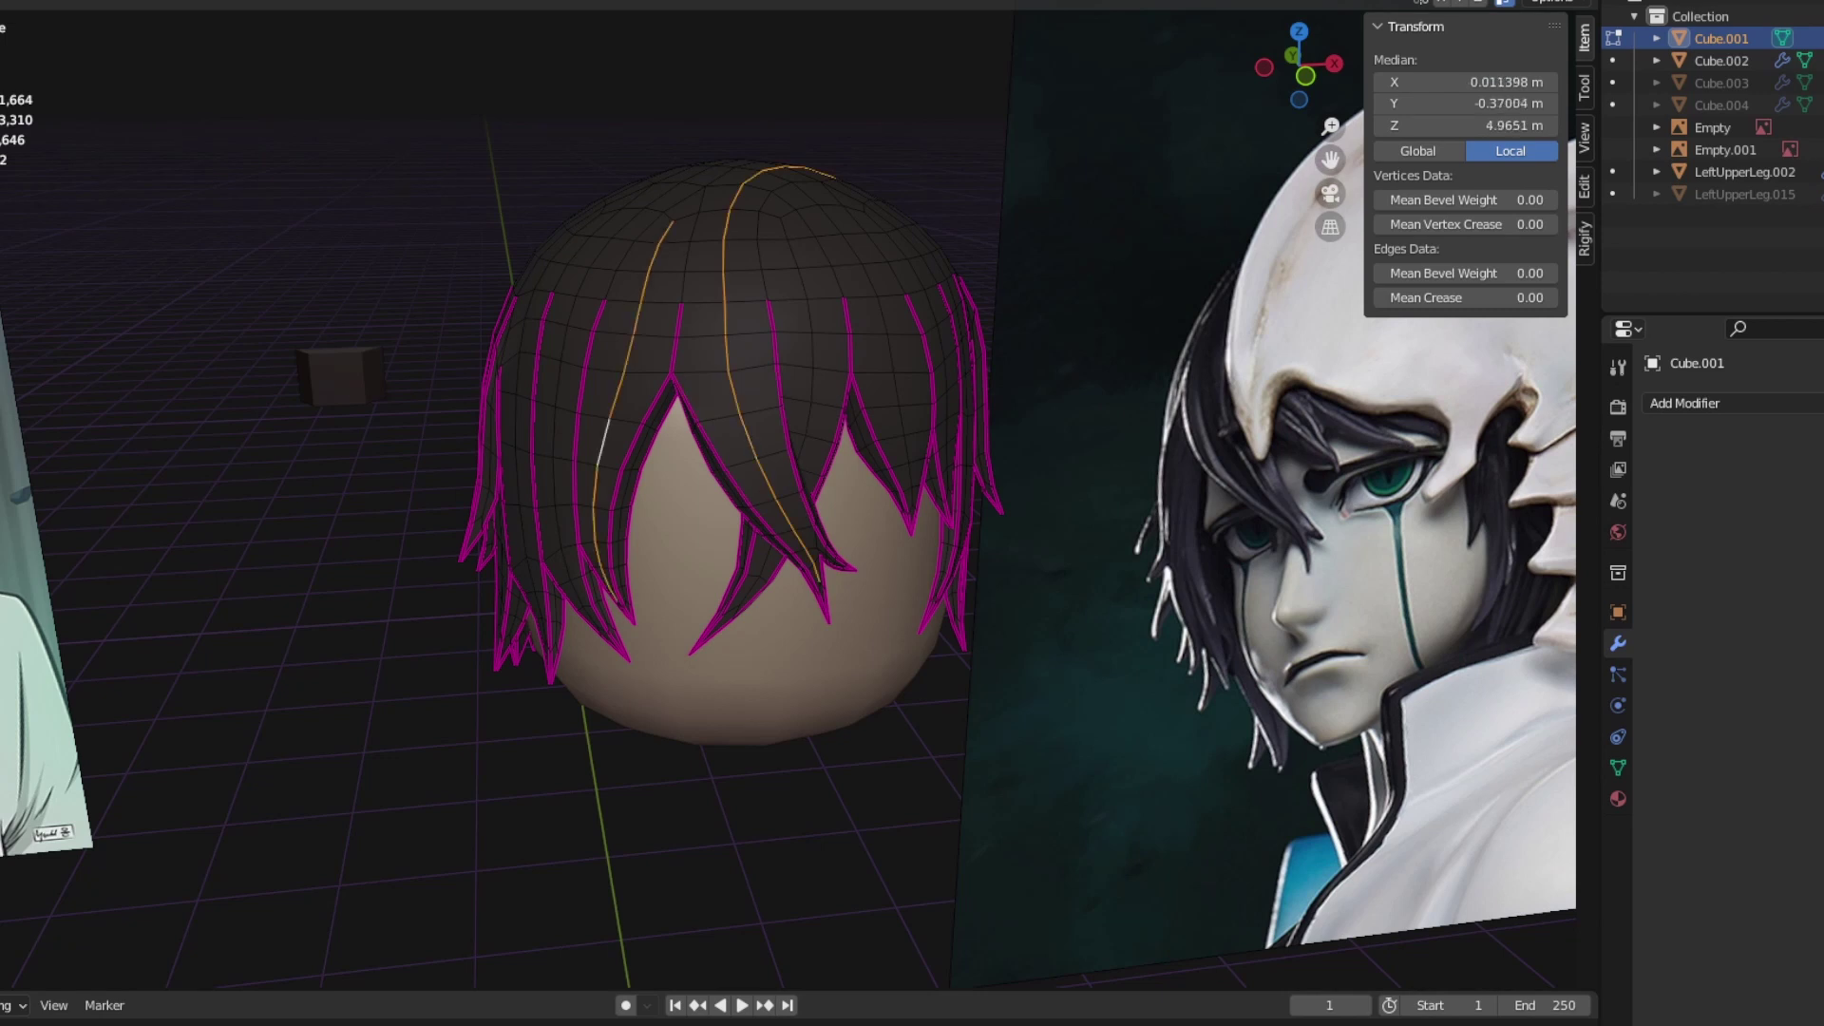
middle_drag(855, 475, 1187, 475)
drag(1298, 64, 1316, 57)
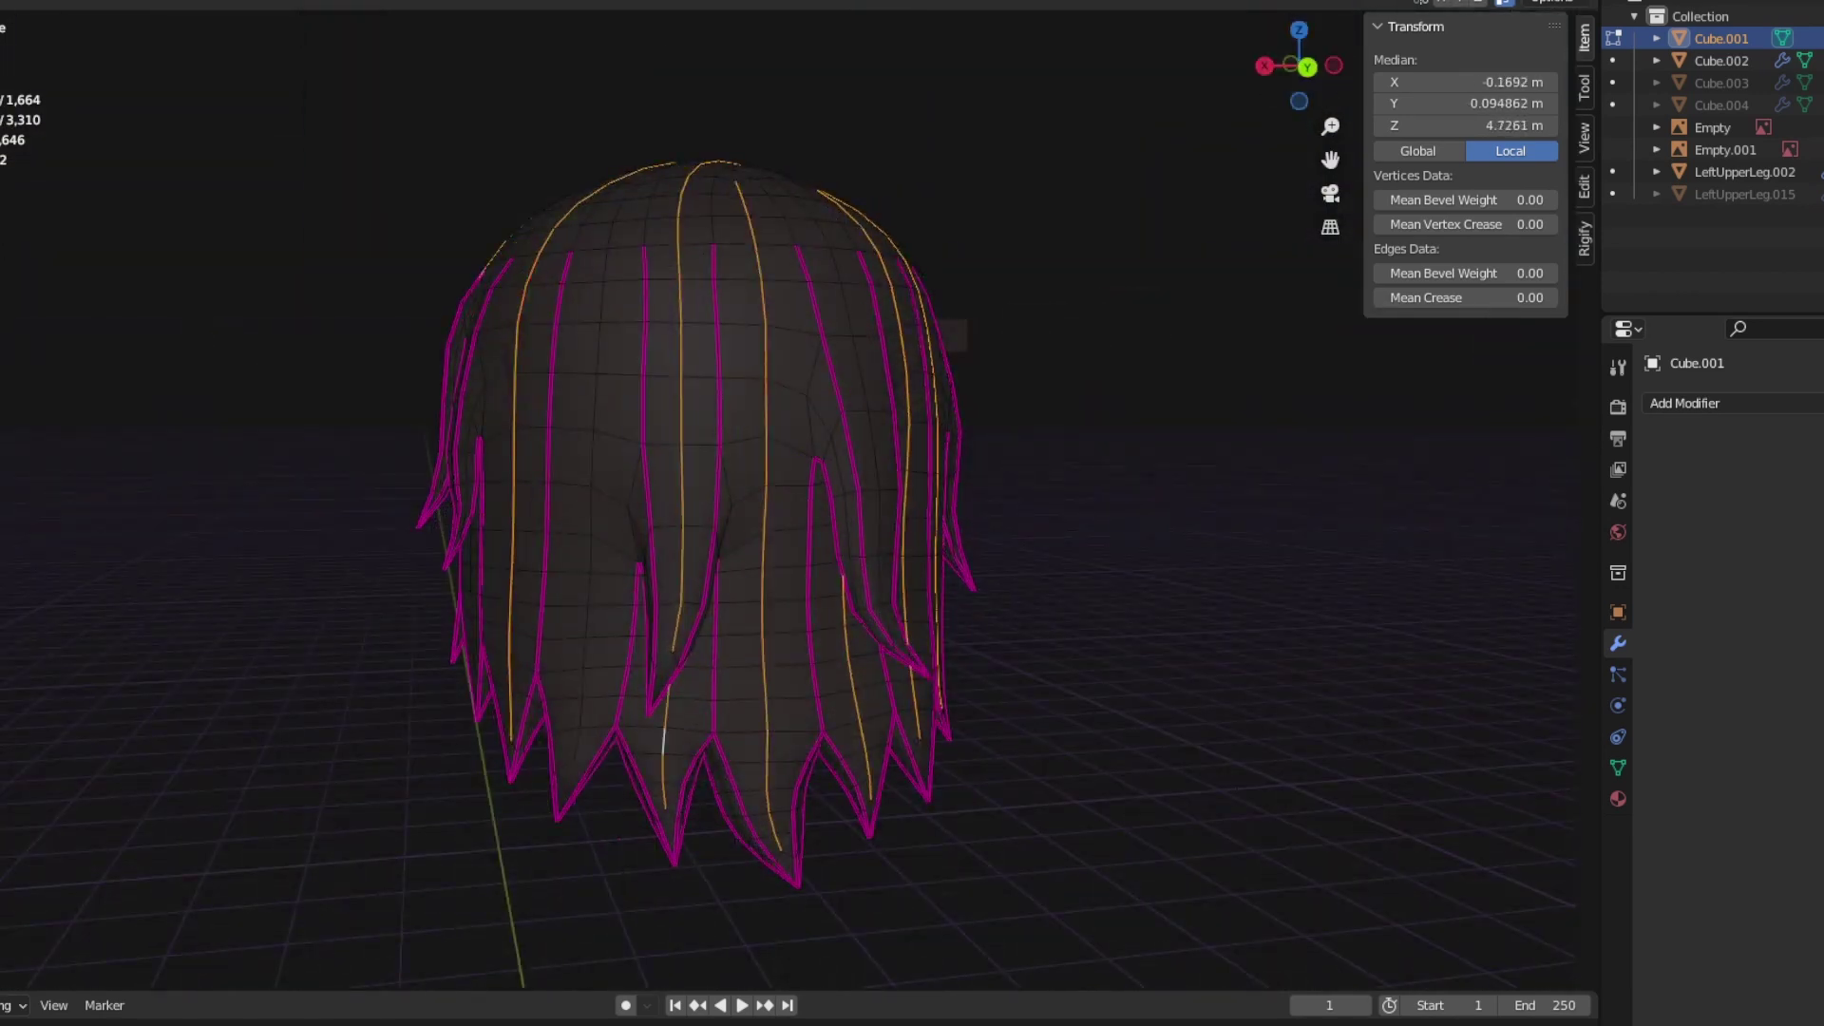
key(Tab)
key(Tab)
middle_drag(760, 475, 665, 455)
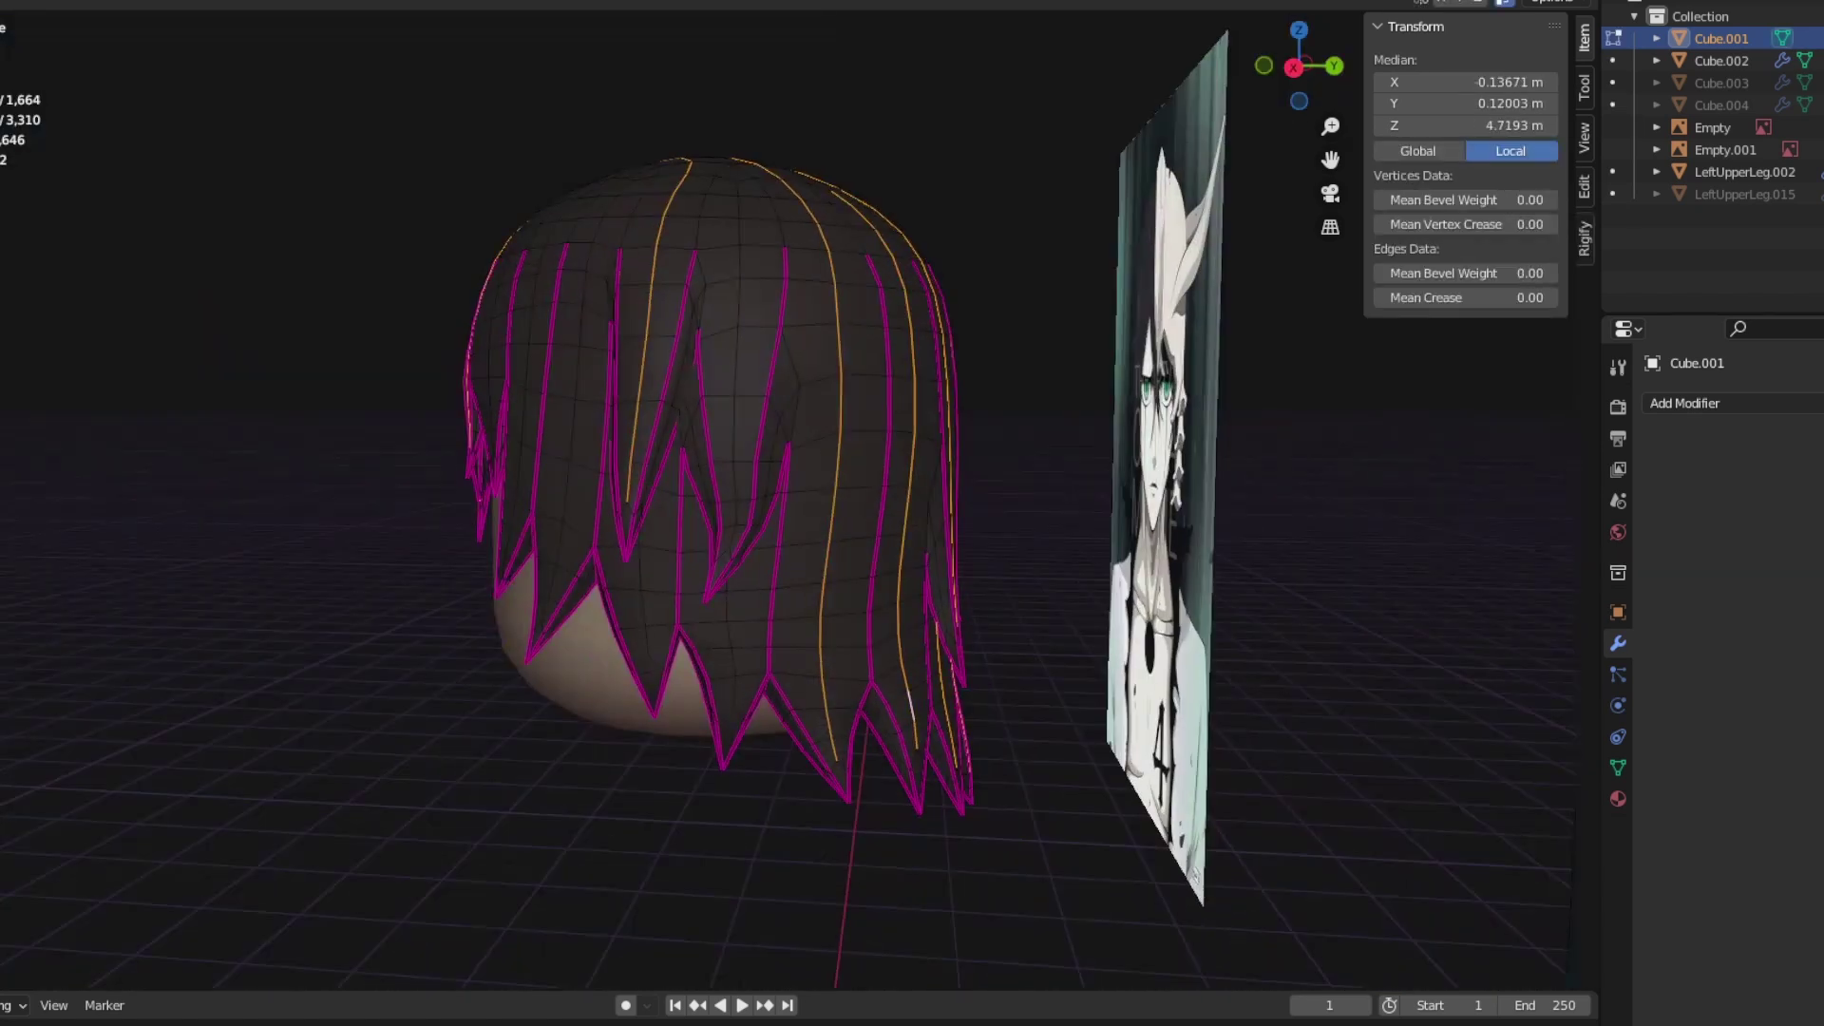
mouse_move(1298, 64)
mouse_down()
mouse_move(1330, 63)
mouse_move(1258, 66)
mouse_move(1315, 66)
mouse_move(1283, 64)
mouse_move(1297, 53)
mouse_up()
key(alt+a)
key(ctrl+z)
key(x)
click(1082, 671)
key(ctrl+z)
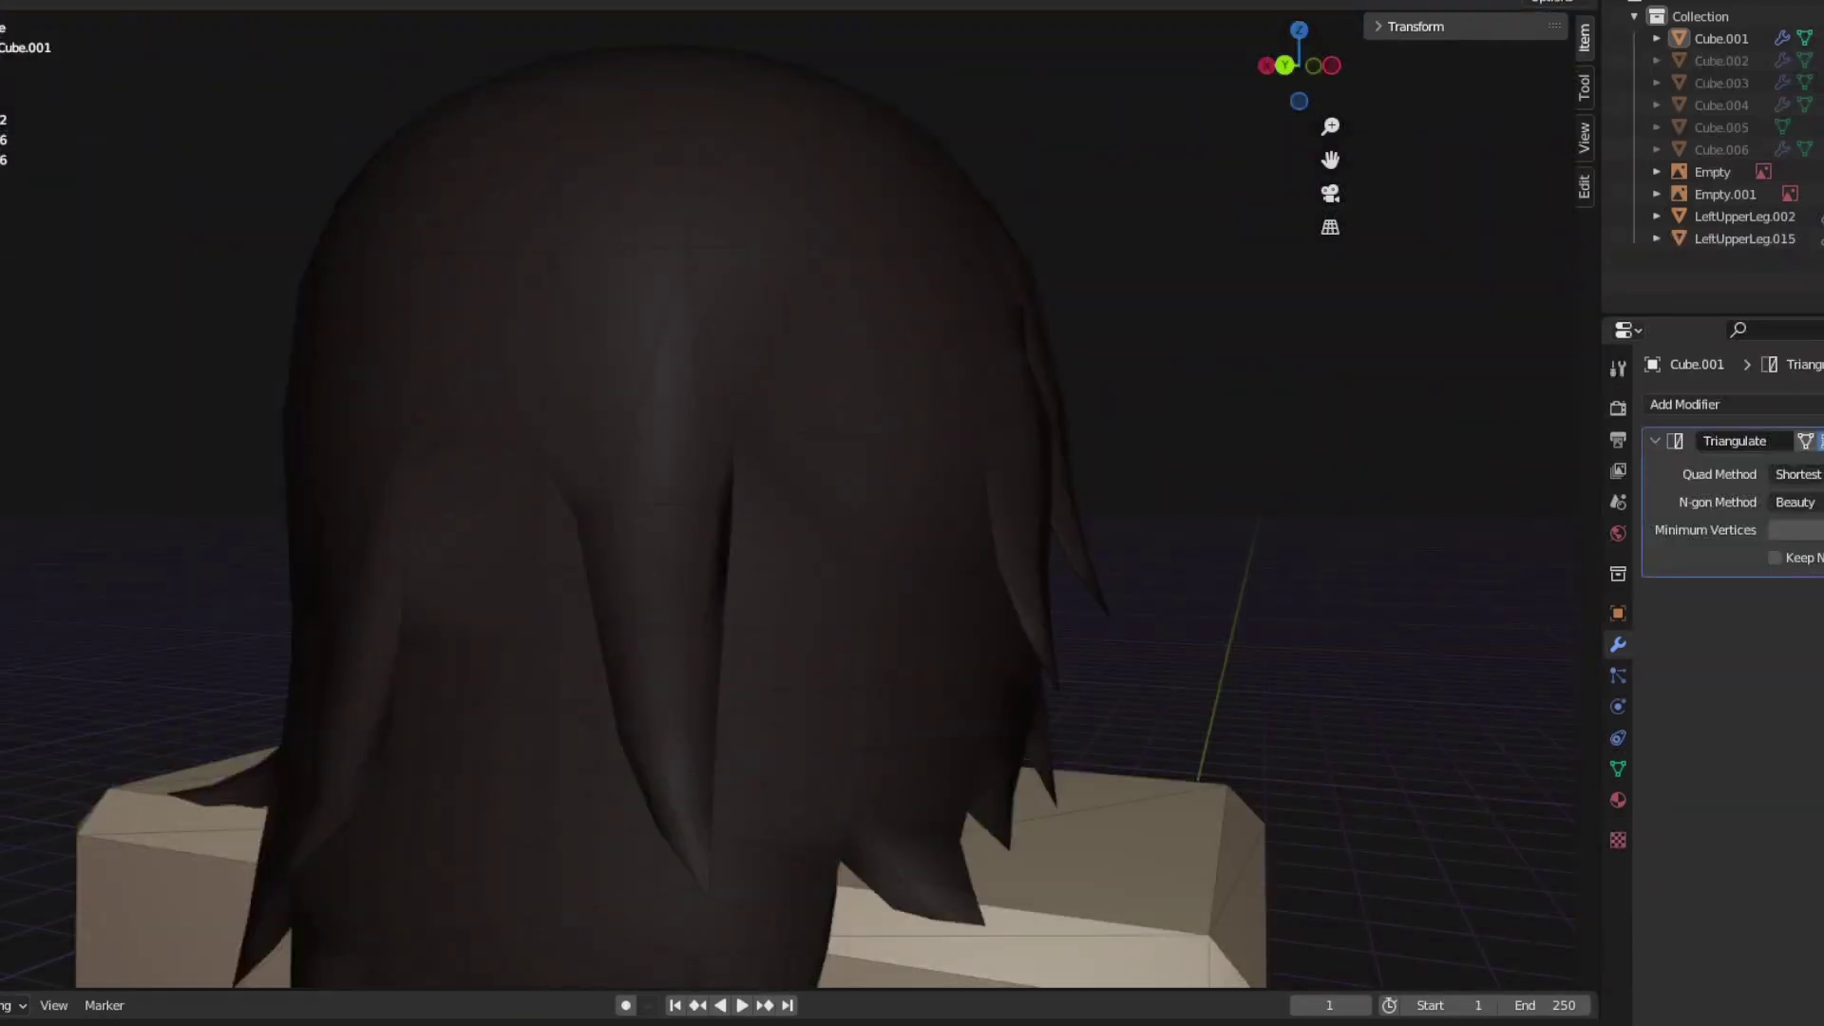
Step: Add a plane mesh, tilt it to 72.1° about X, and place it just in front of the forehead
key(KP_1)
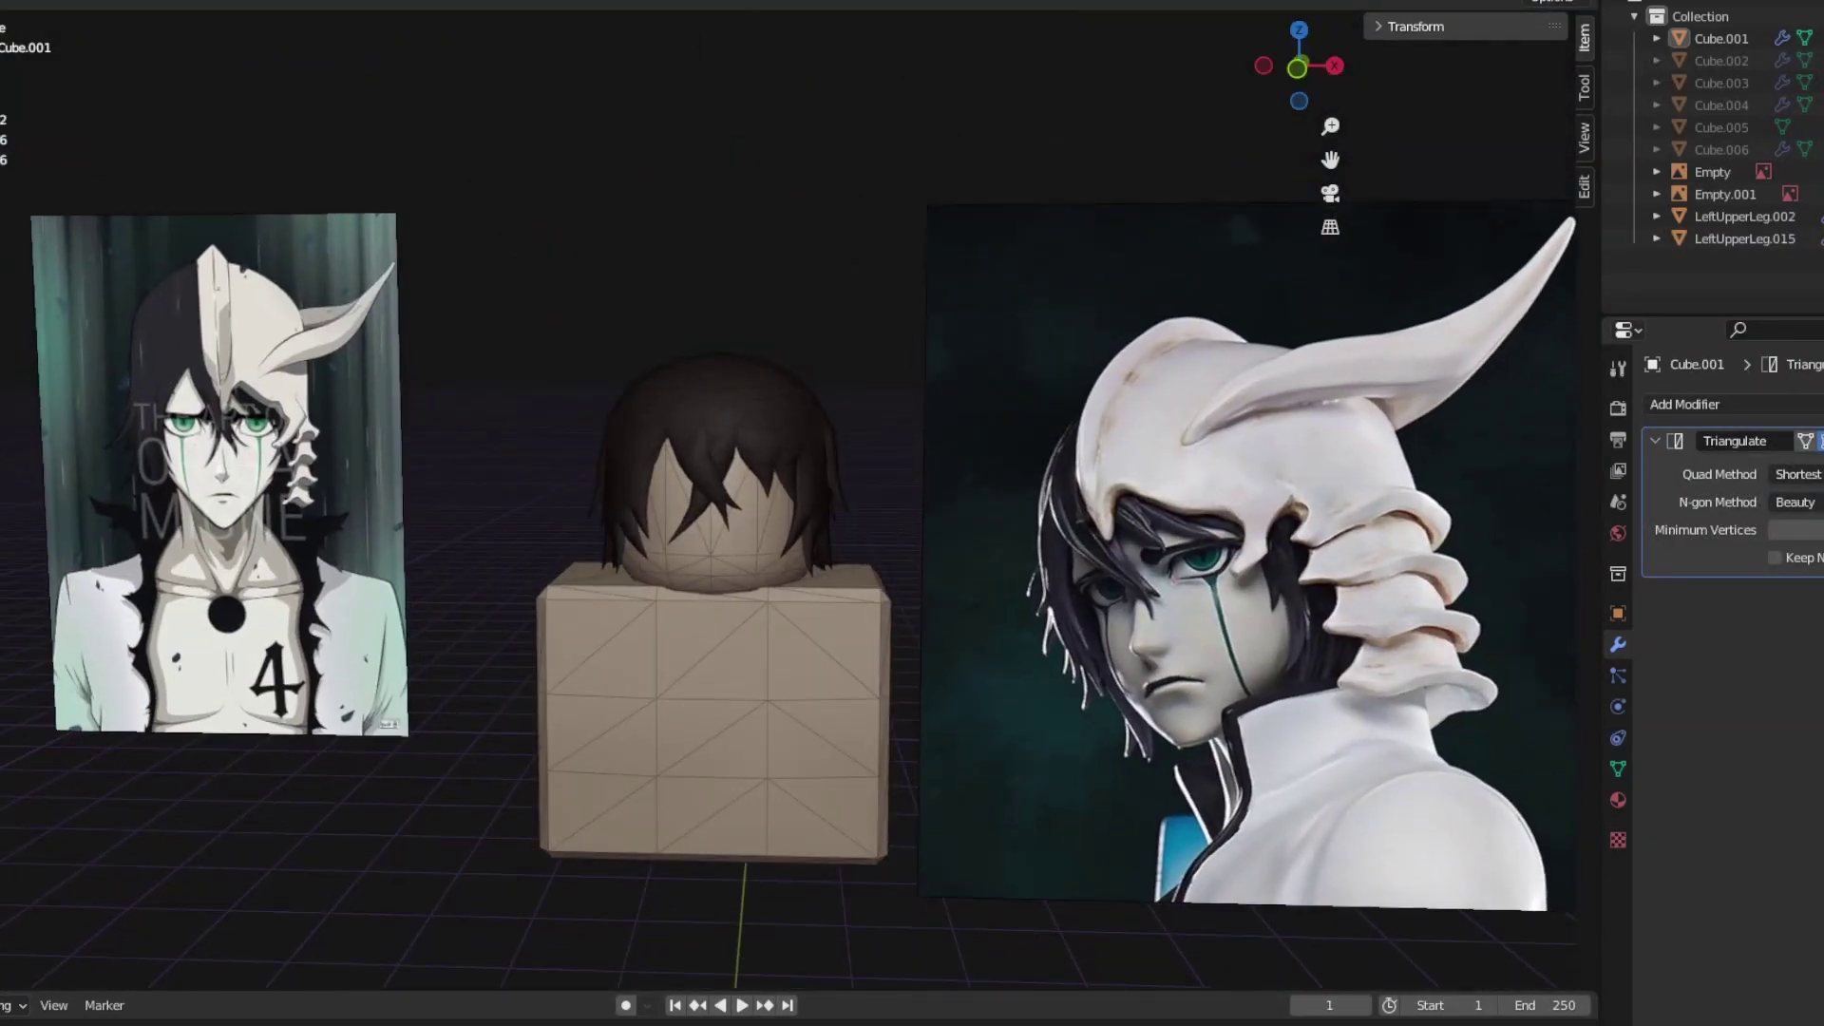
key(shift+a)
click(358, 16)
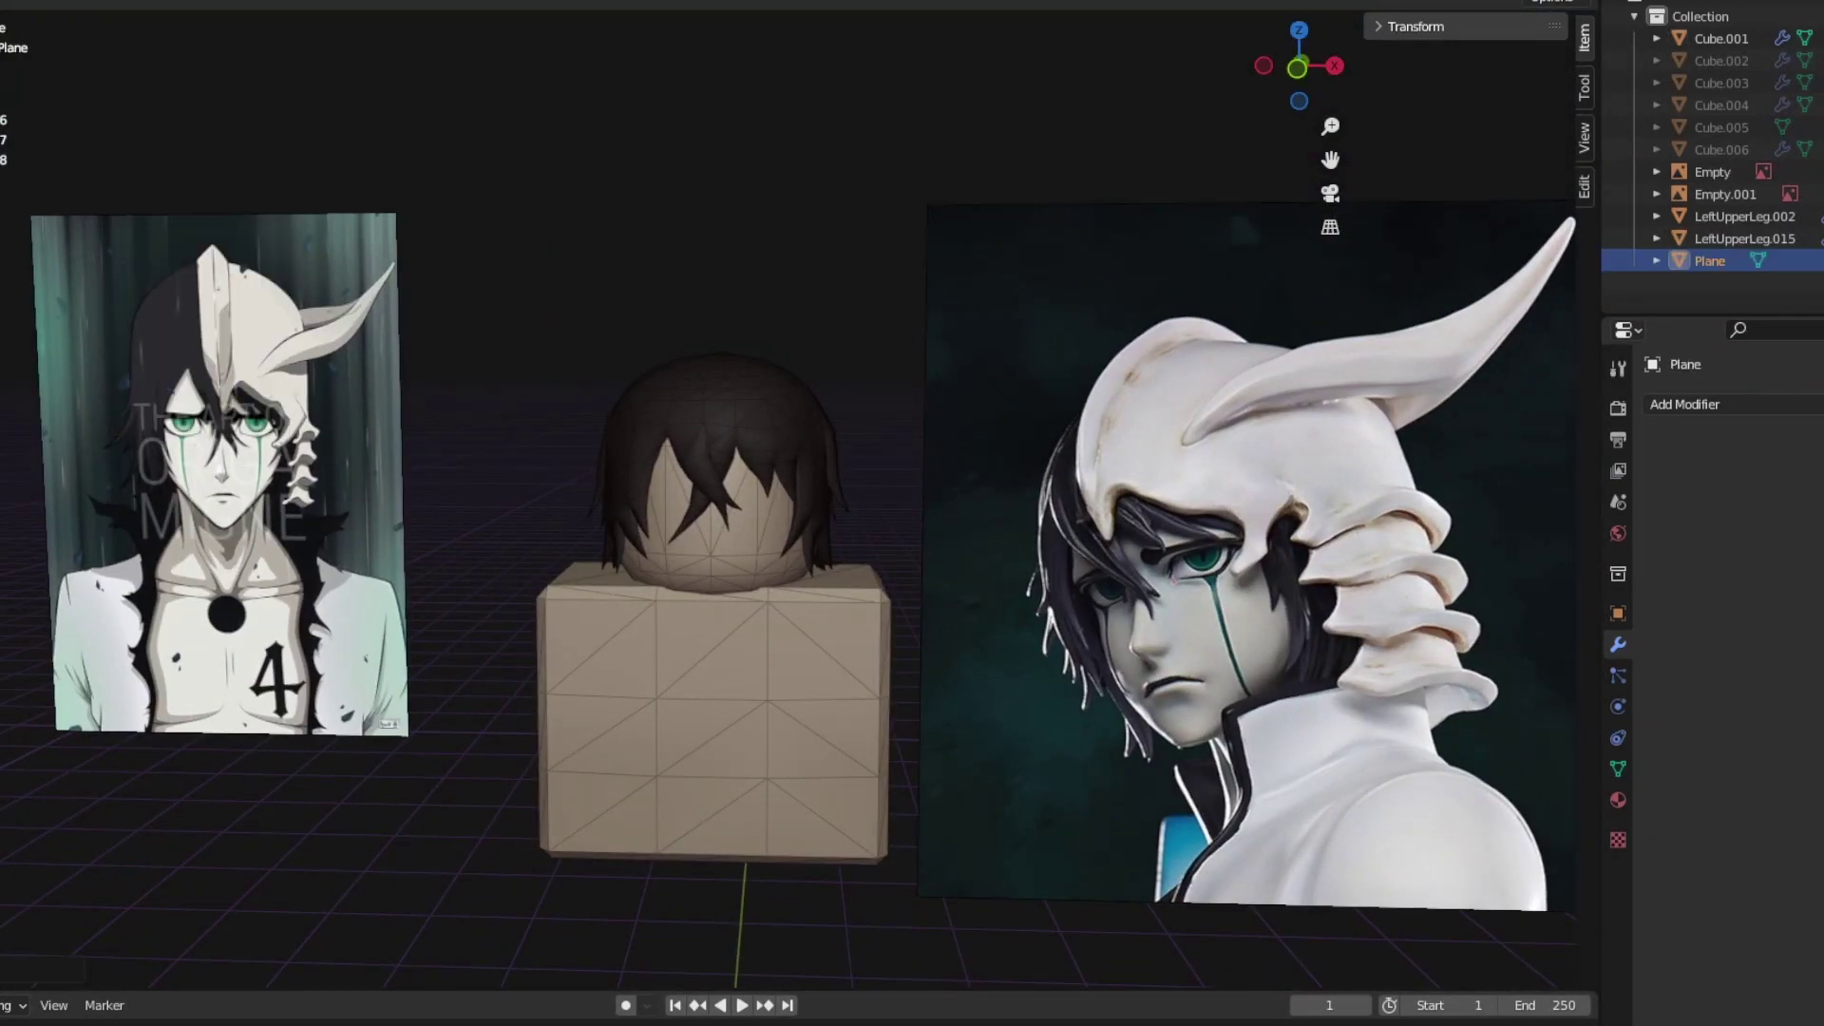
key(KP_3)
scroll(719, 318, up, 5)
key(s)
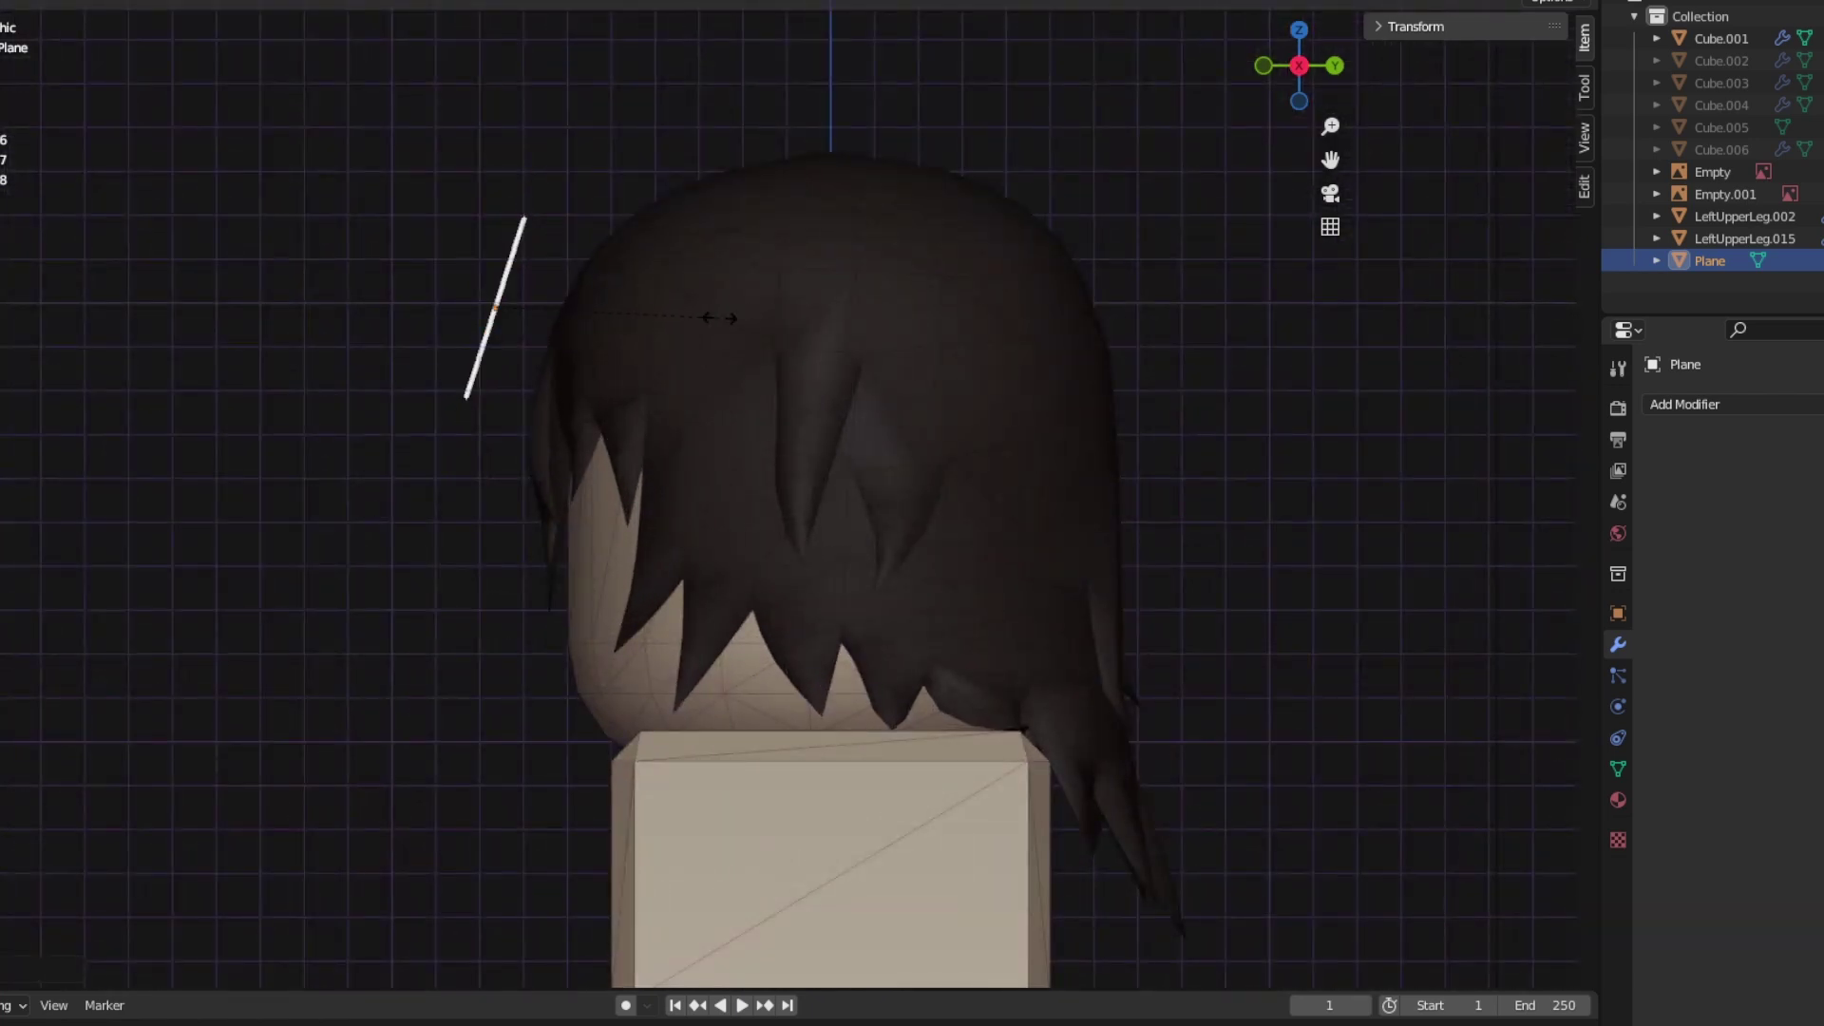
key(Escape)
key(KP_1)
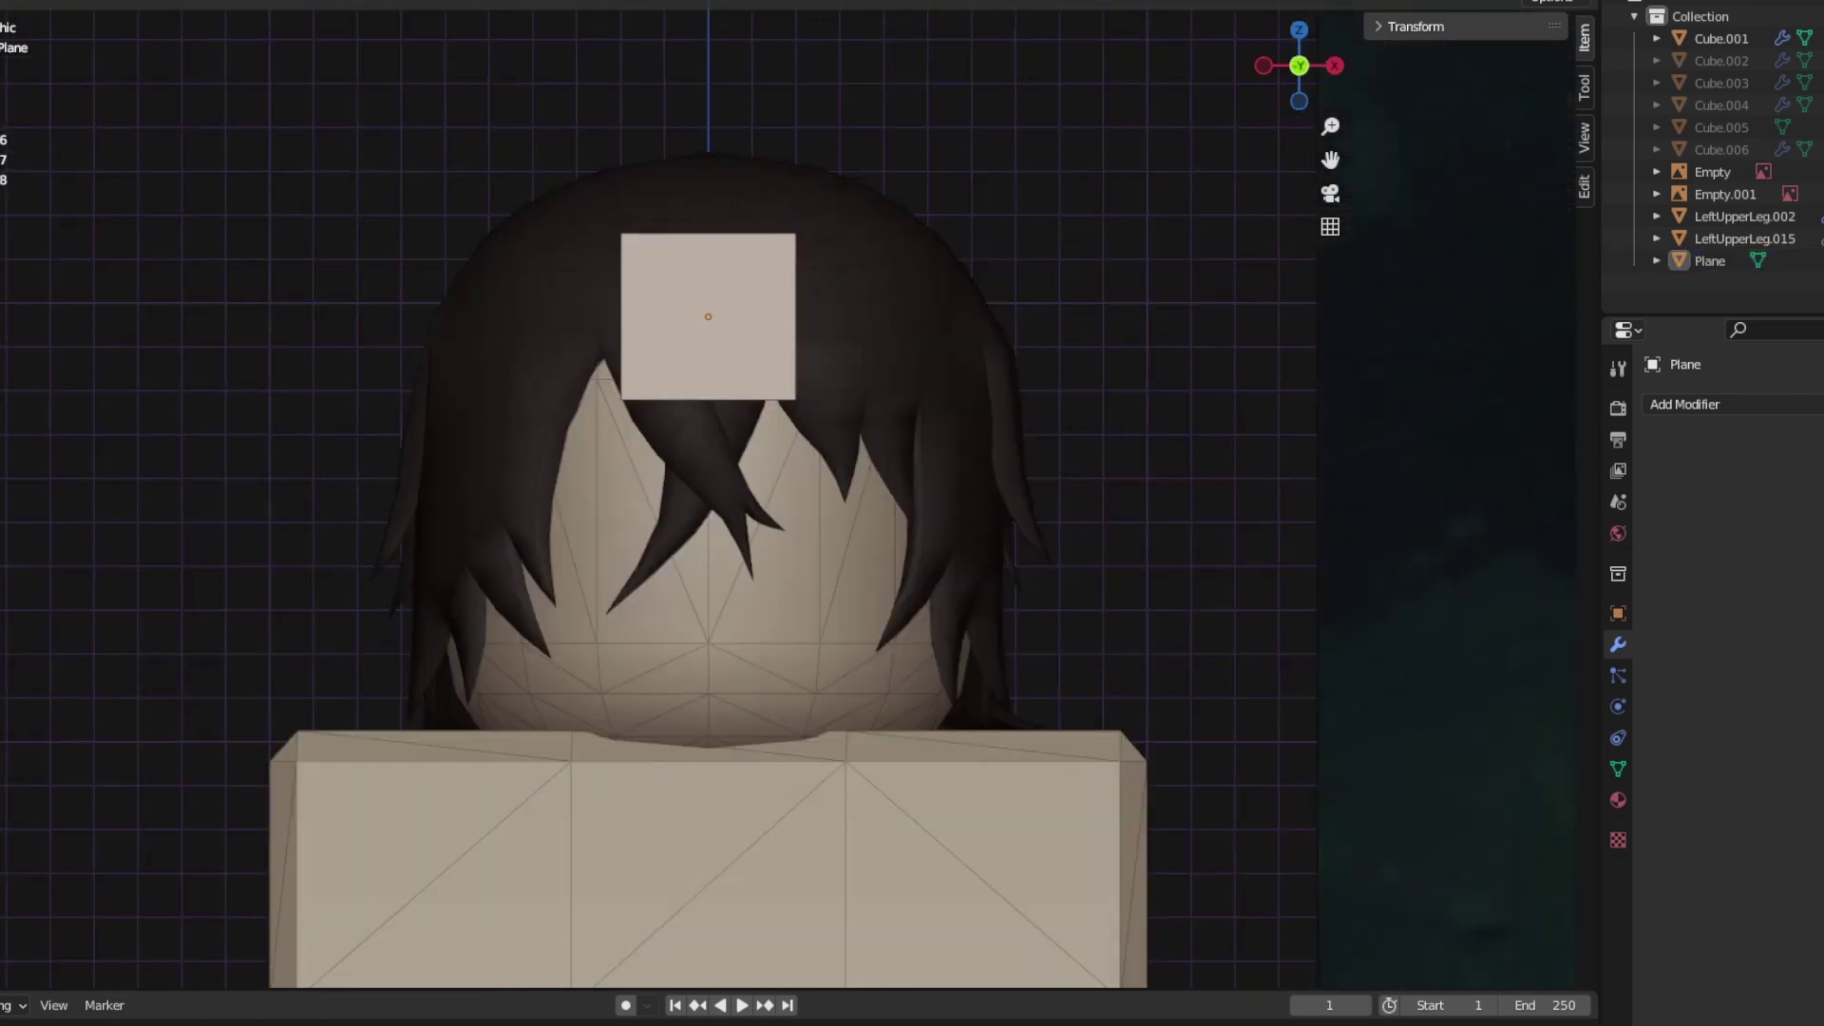
Step: Move the plane along X beside the head's centreline and reduce its scale to 0.146
key(g)
key(x)
key(Return)
scroll(789, 493, down, 3)
scroll(712, 494, up, 2)
key(s)
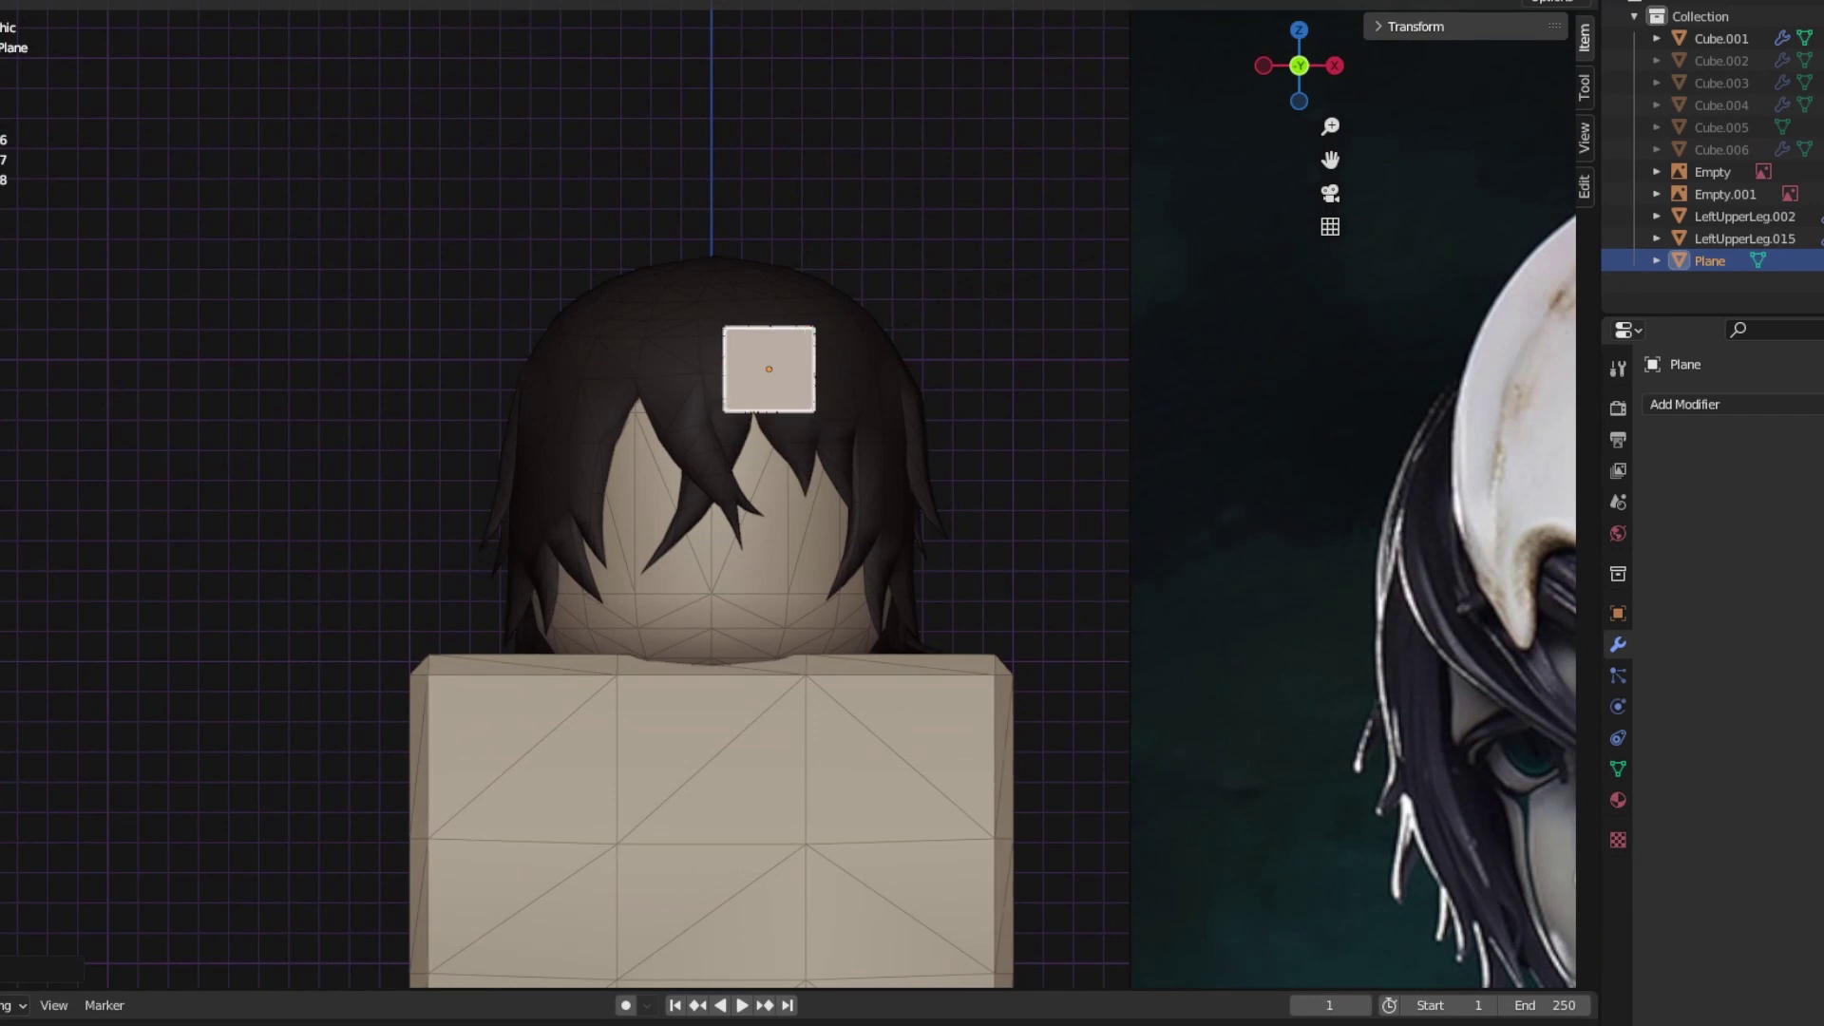
key(Return)
Step: Add a Triangulate modifier to the plane and give it a light material
click(1684, 404)
click(1496, 879)
scroll(712, 494, down, 4)
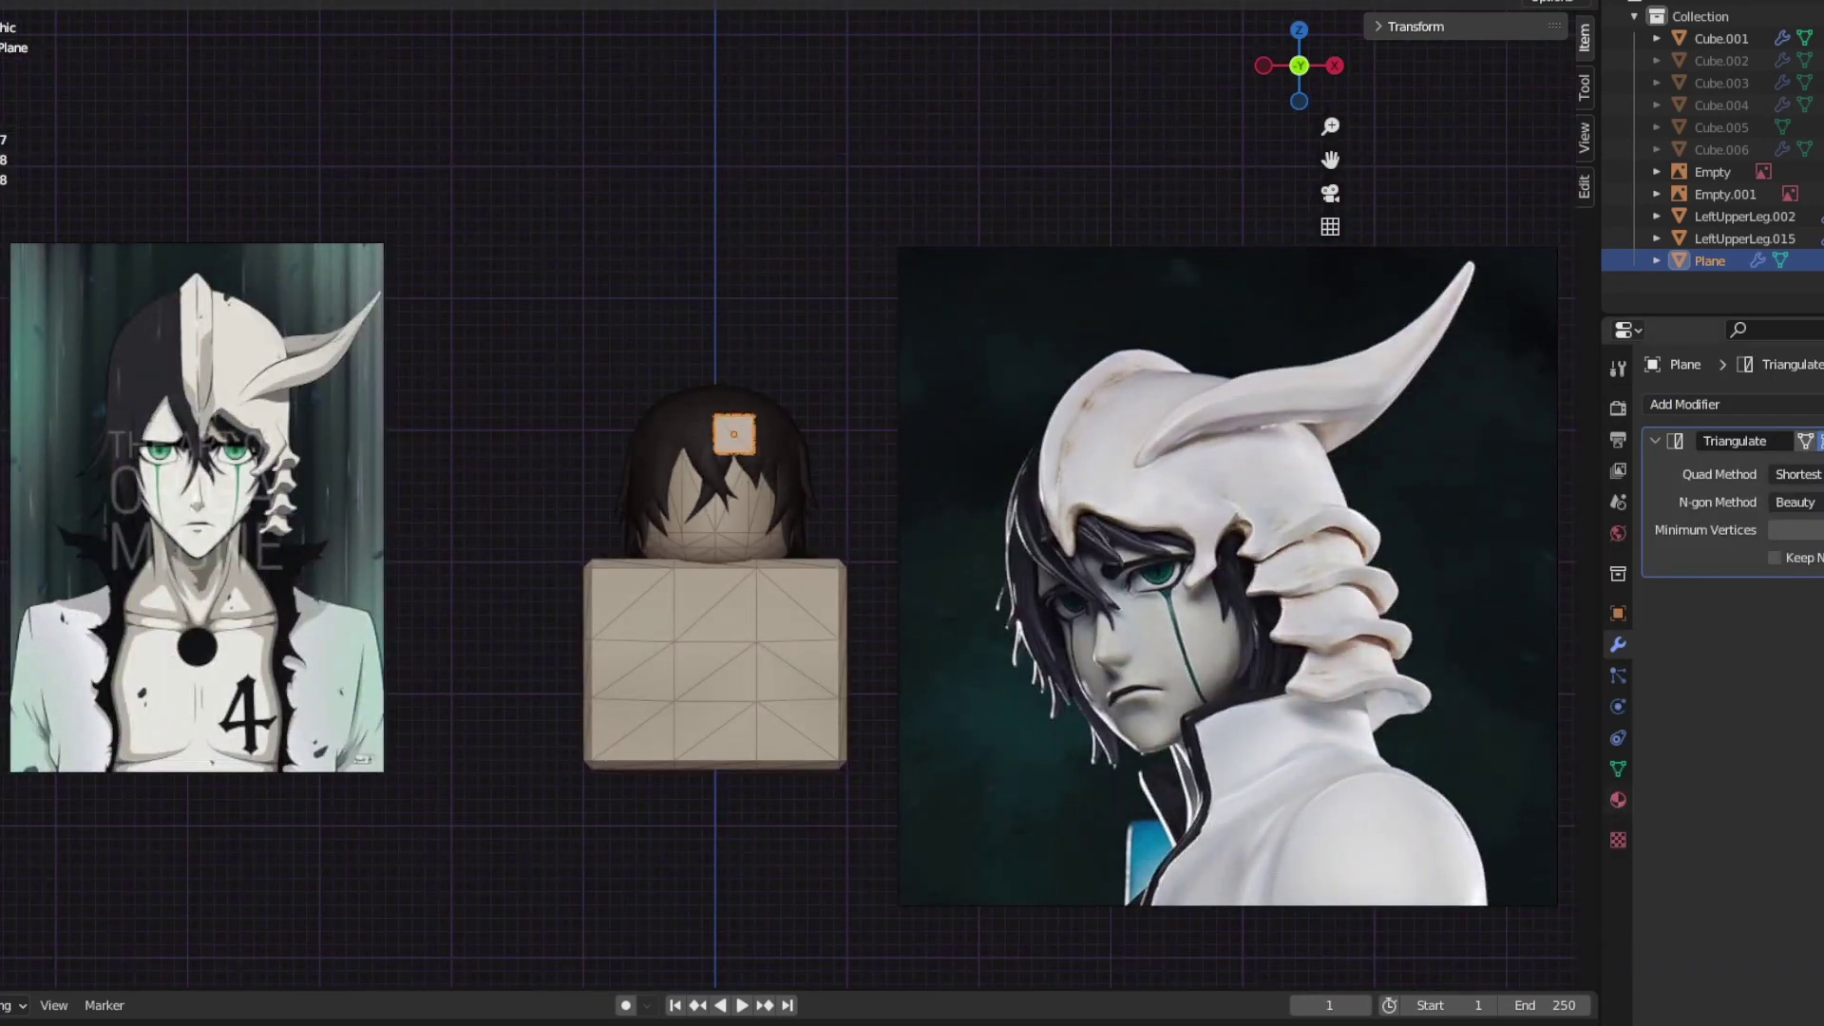
click(1618, 799)
scroll(1728, 665, down, 3)
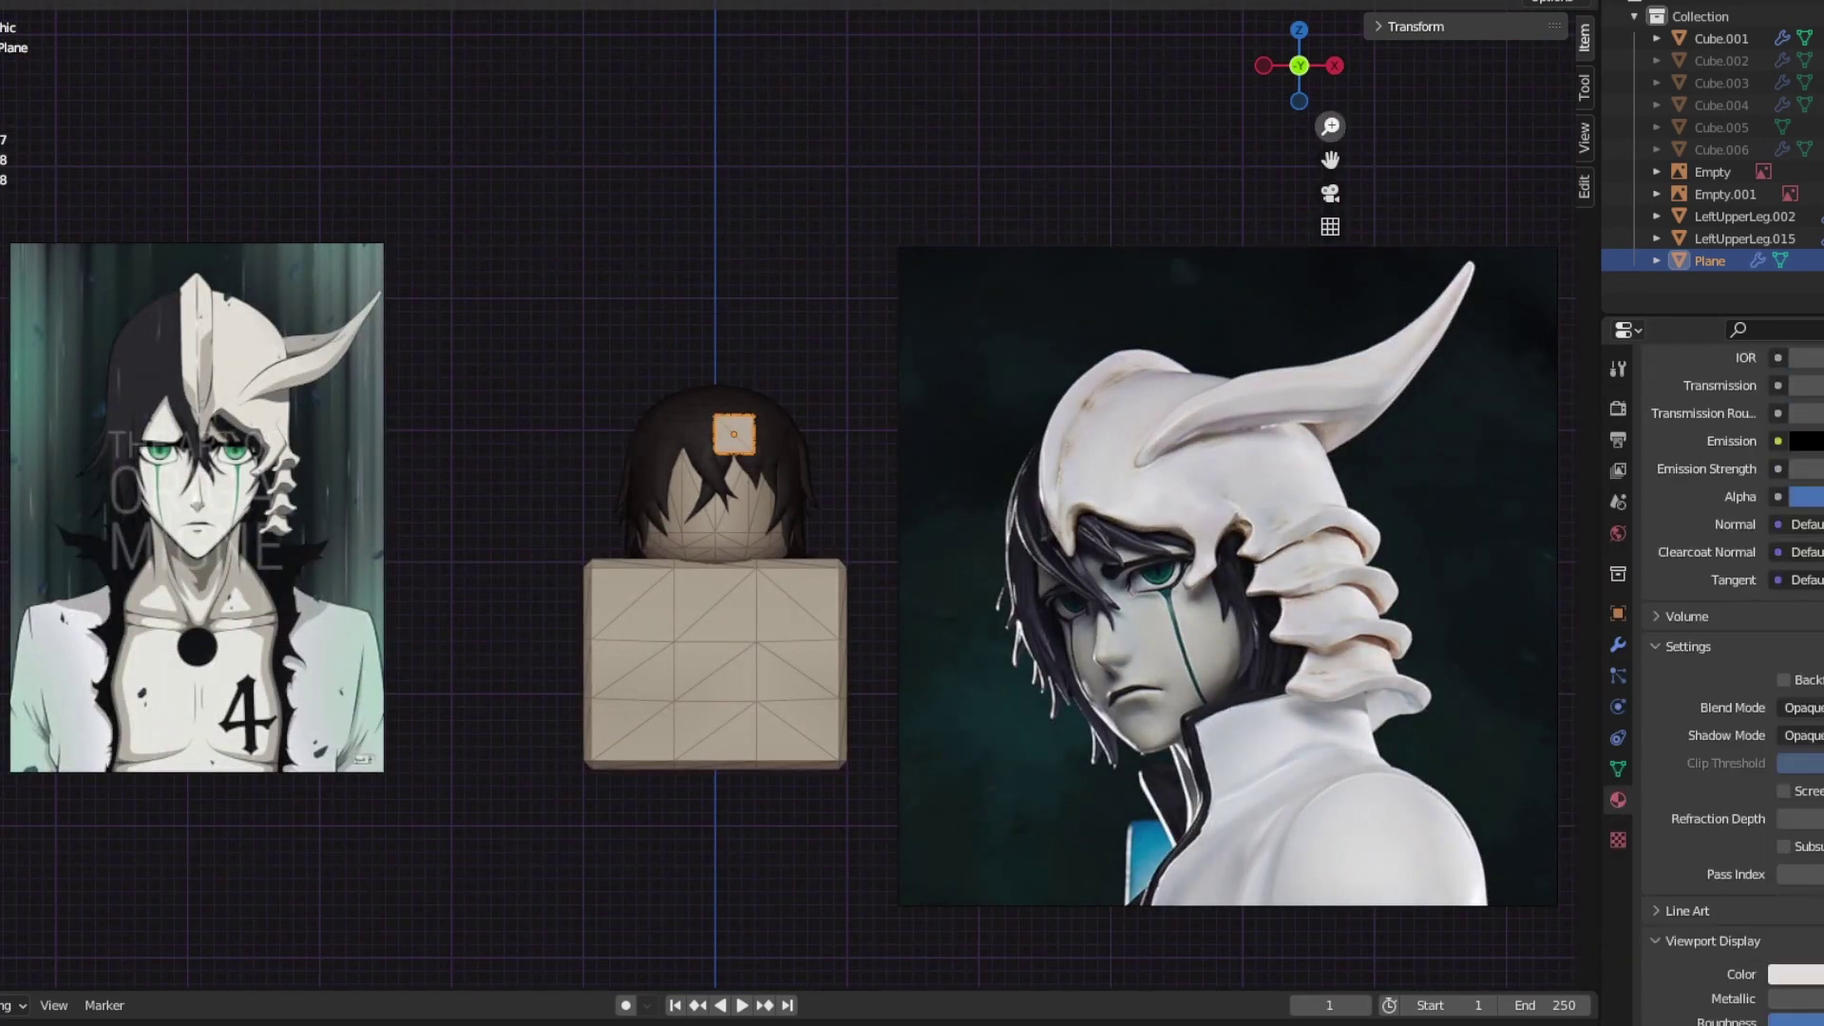
scroll(528, 471, up, 2)
Step: Extrude the plane into a strip of faces following the crown from forehead to back, and smooth it with a Subdivision modifier
key(Tab)
scroll(1075, 403, up, 2)
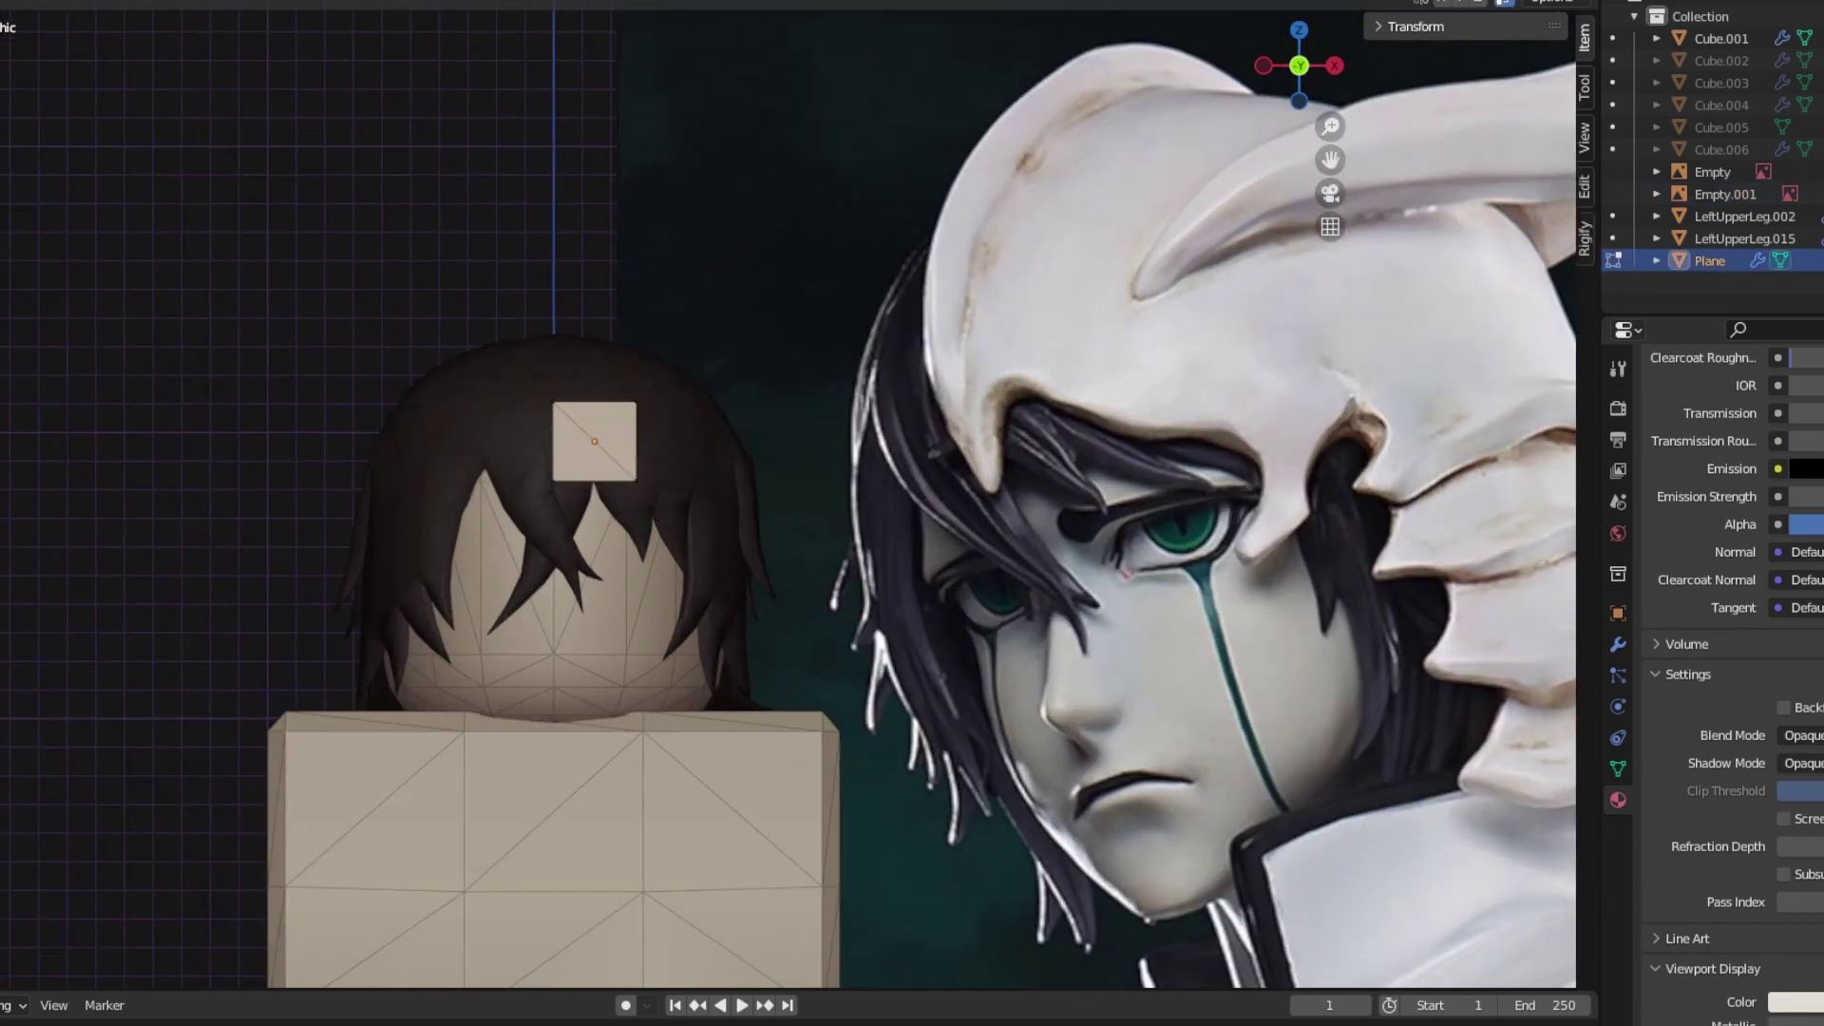
key(KP_3)
key(alt+z)
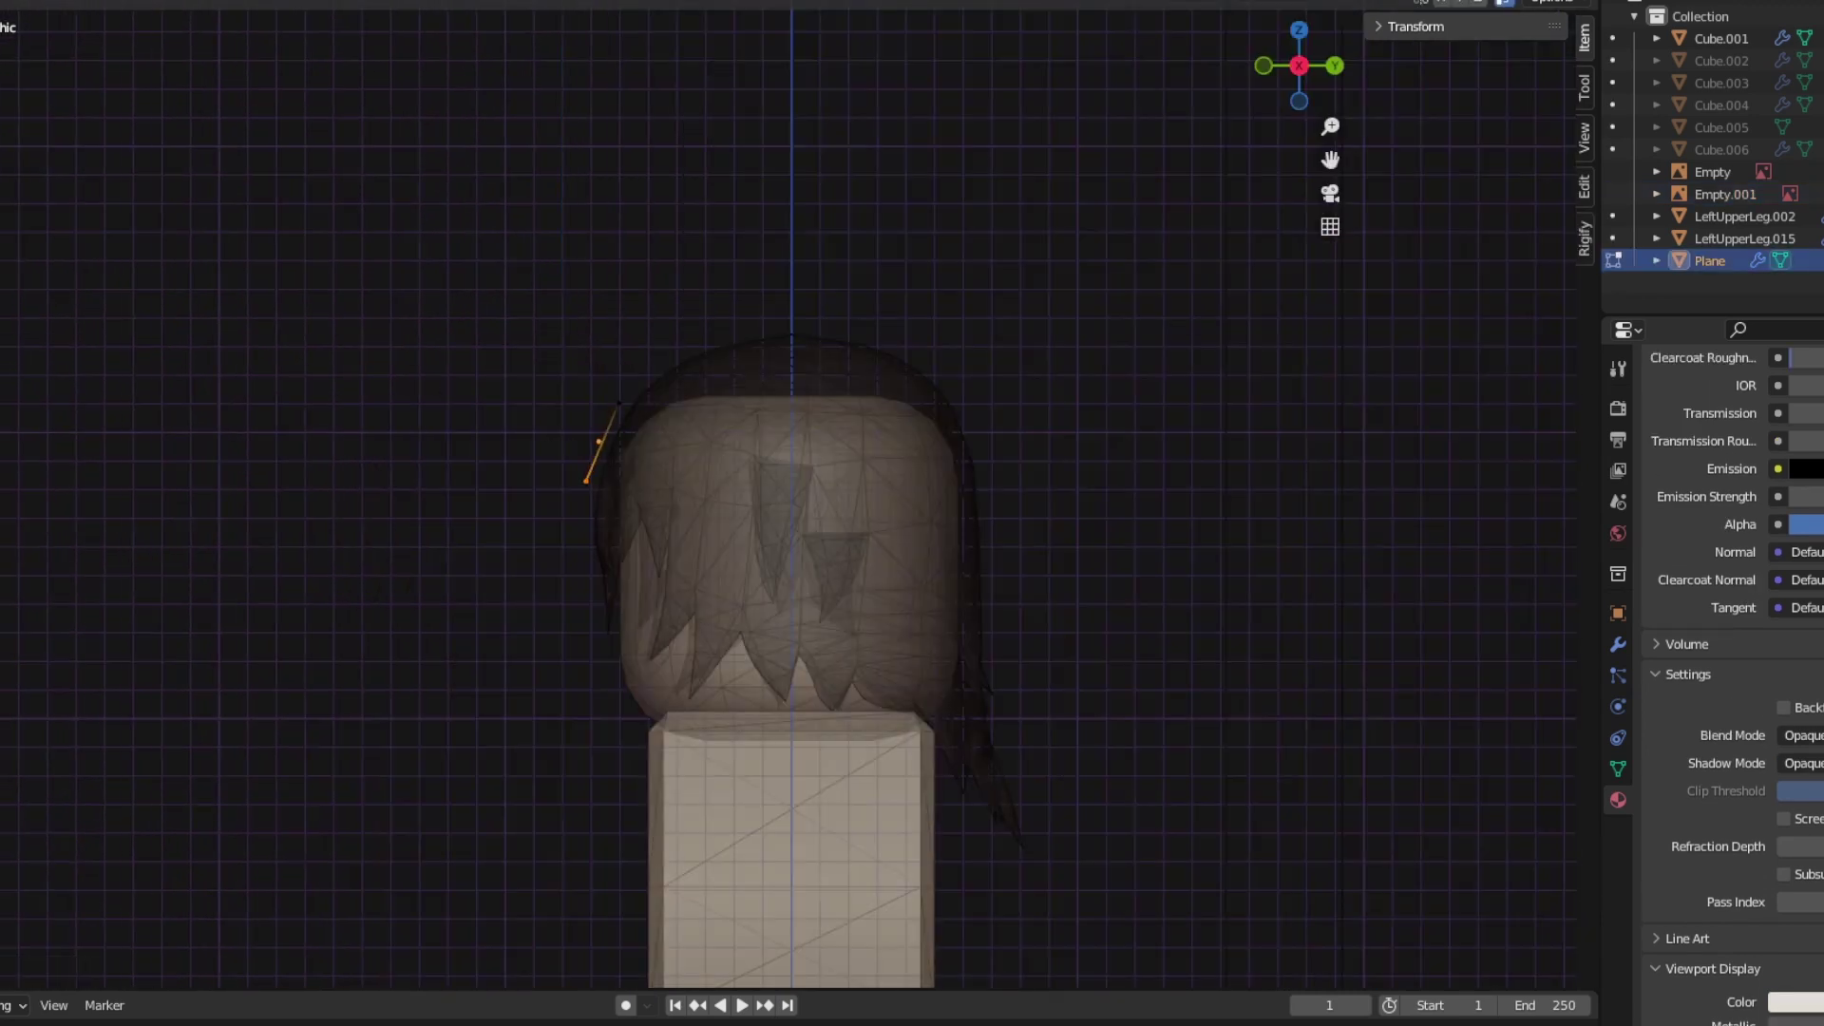
key(alt+z)
key(e)
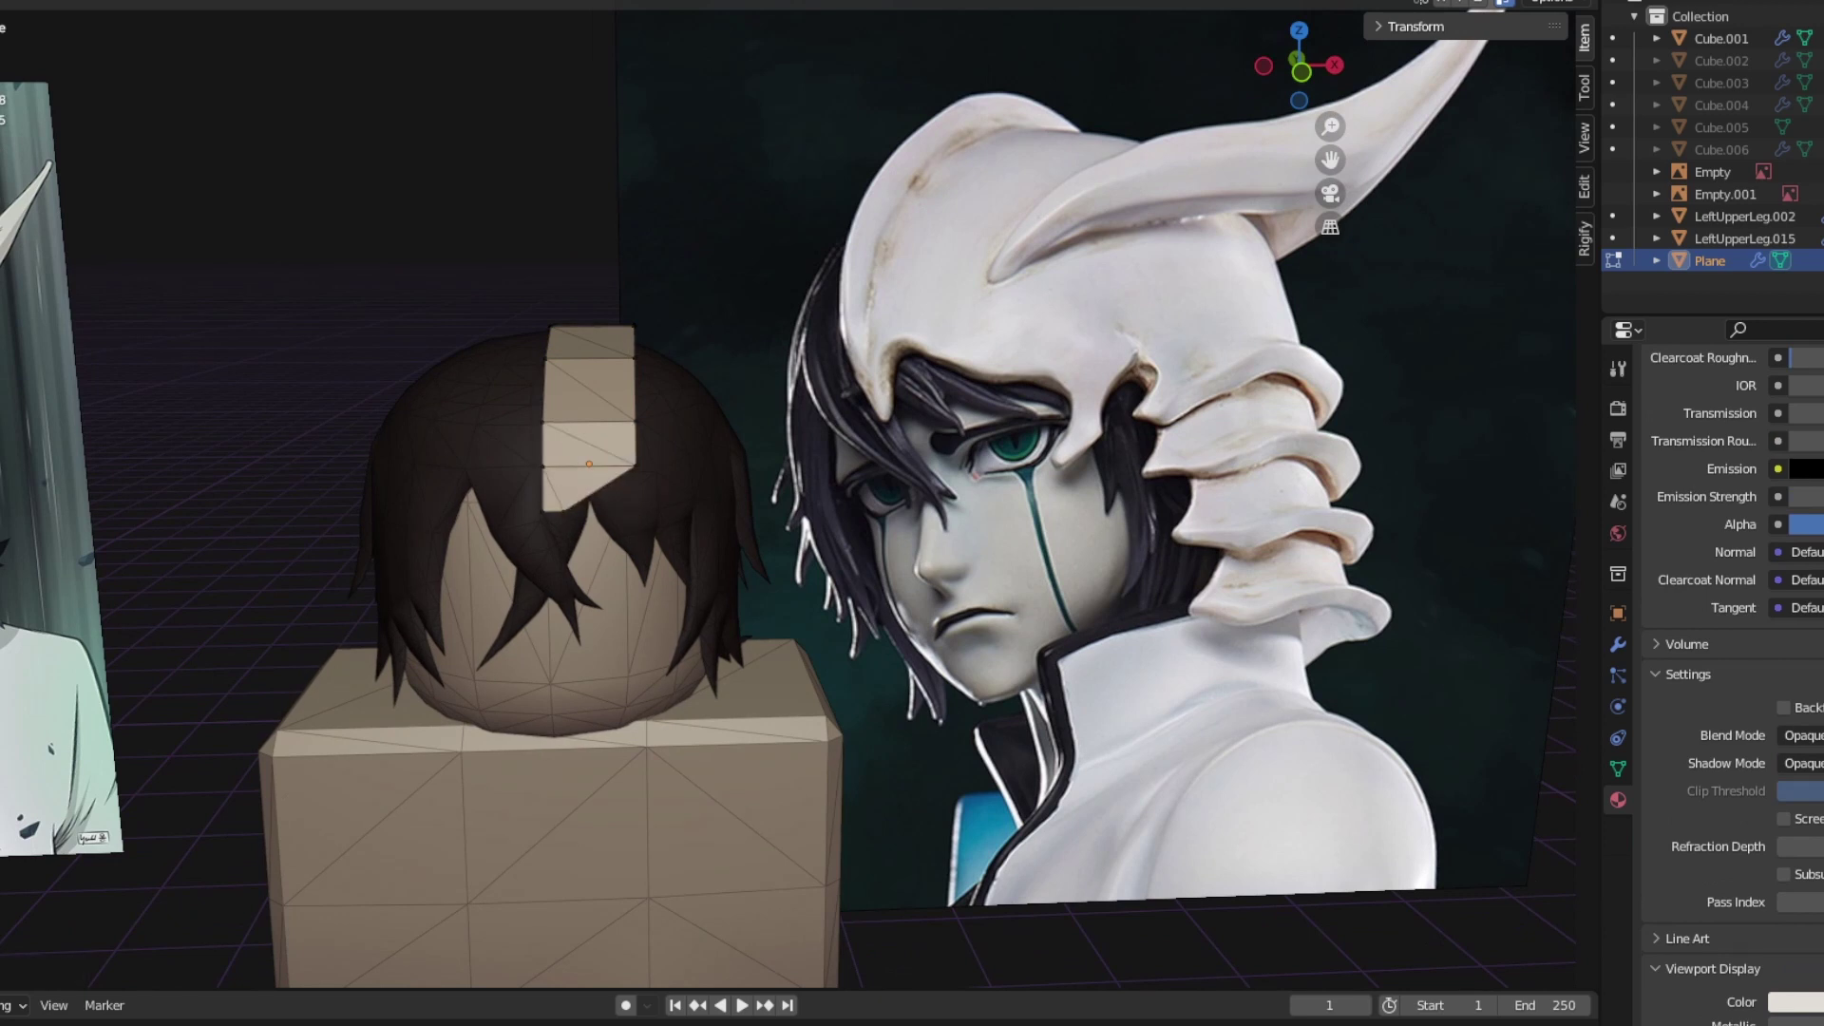
drag(1298, 65, 1324, 66)
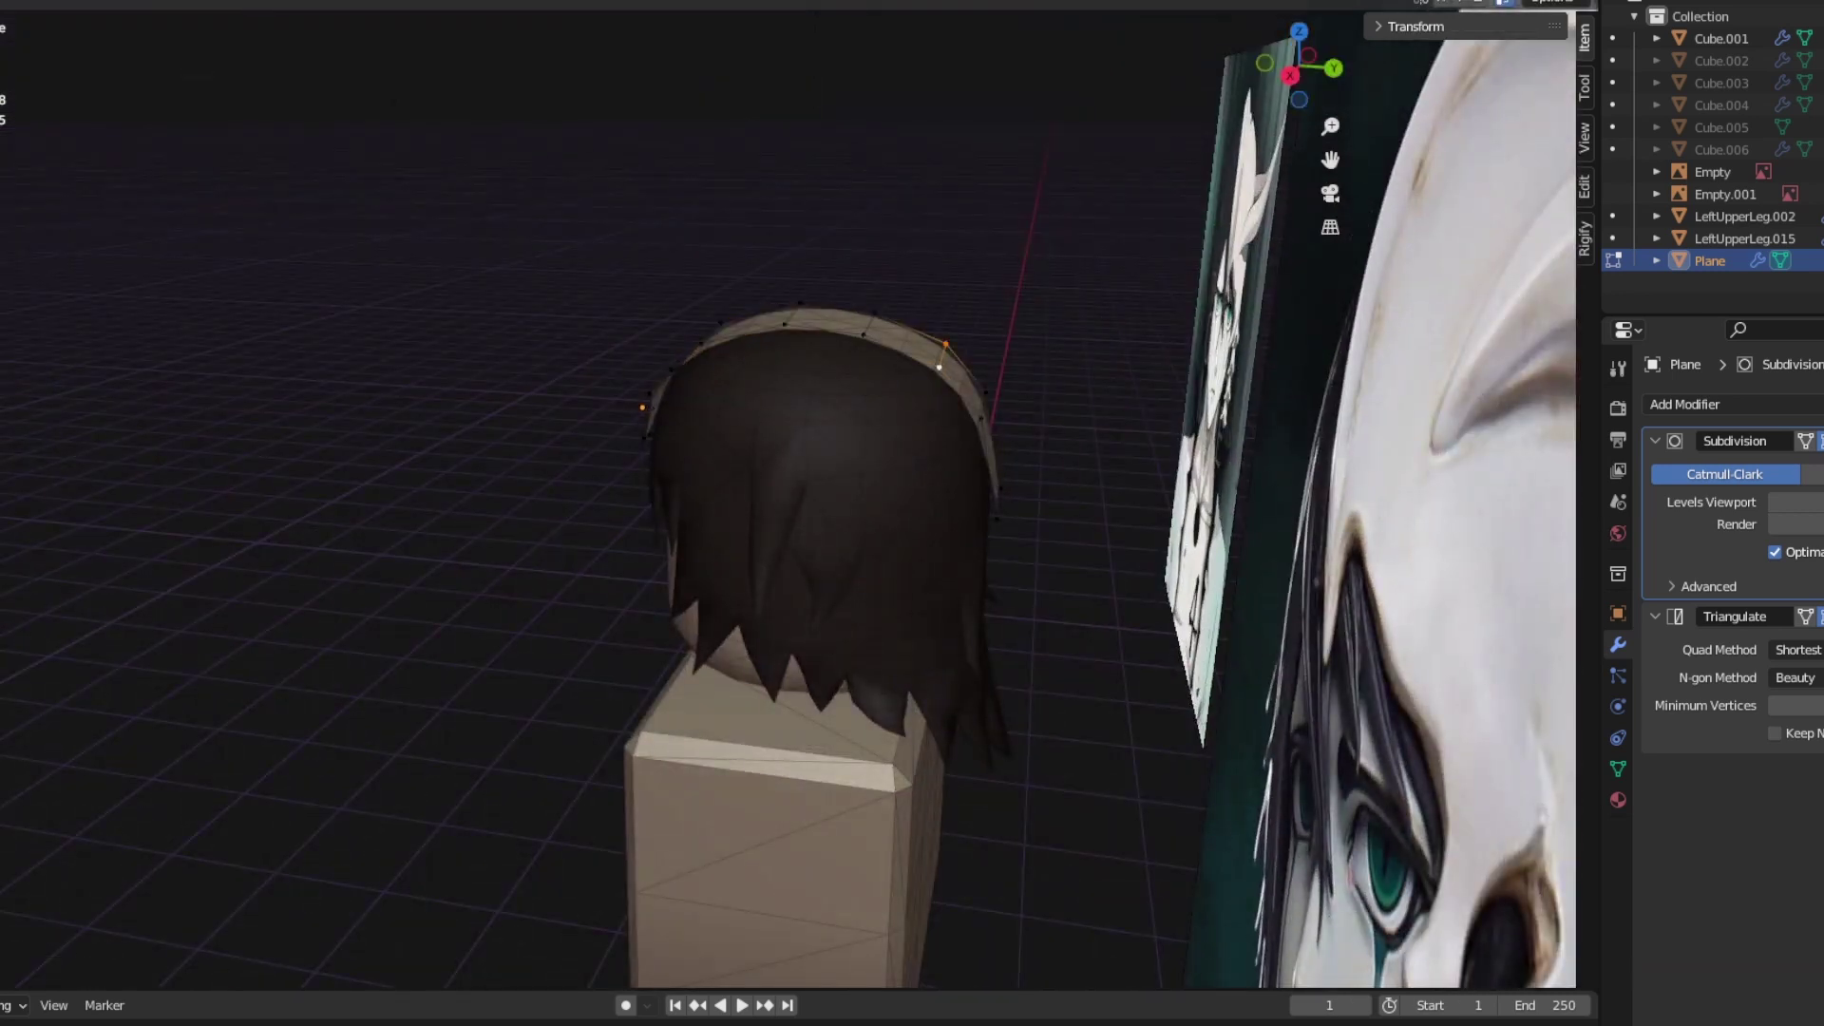
key(Tab)
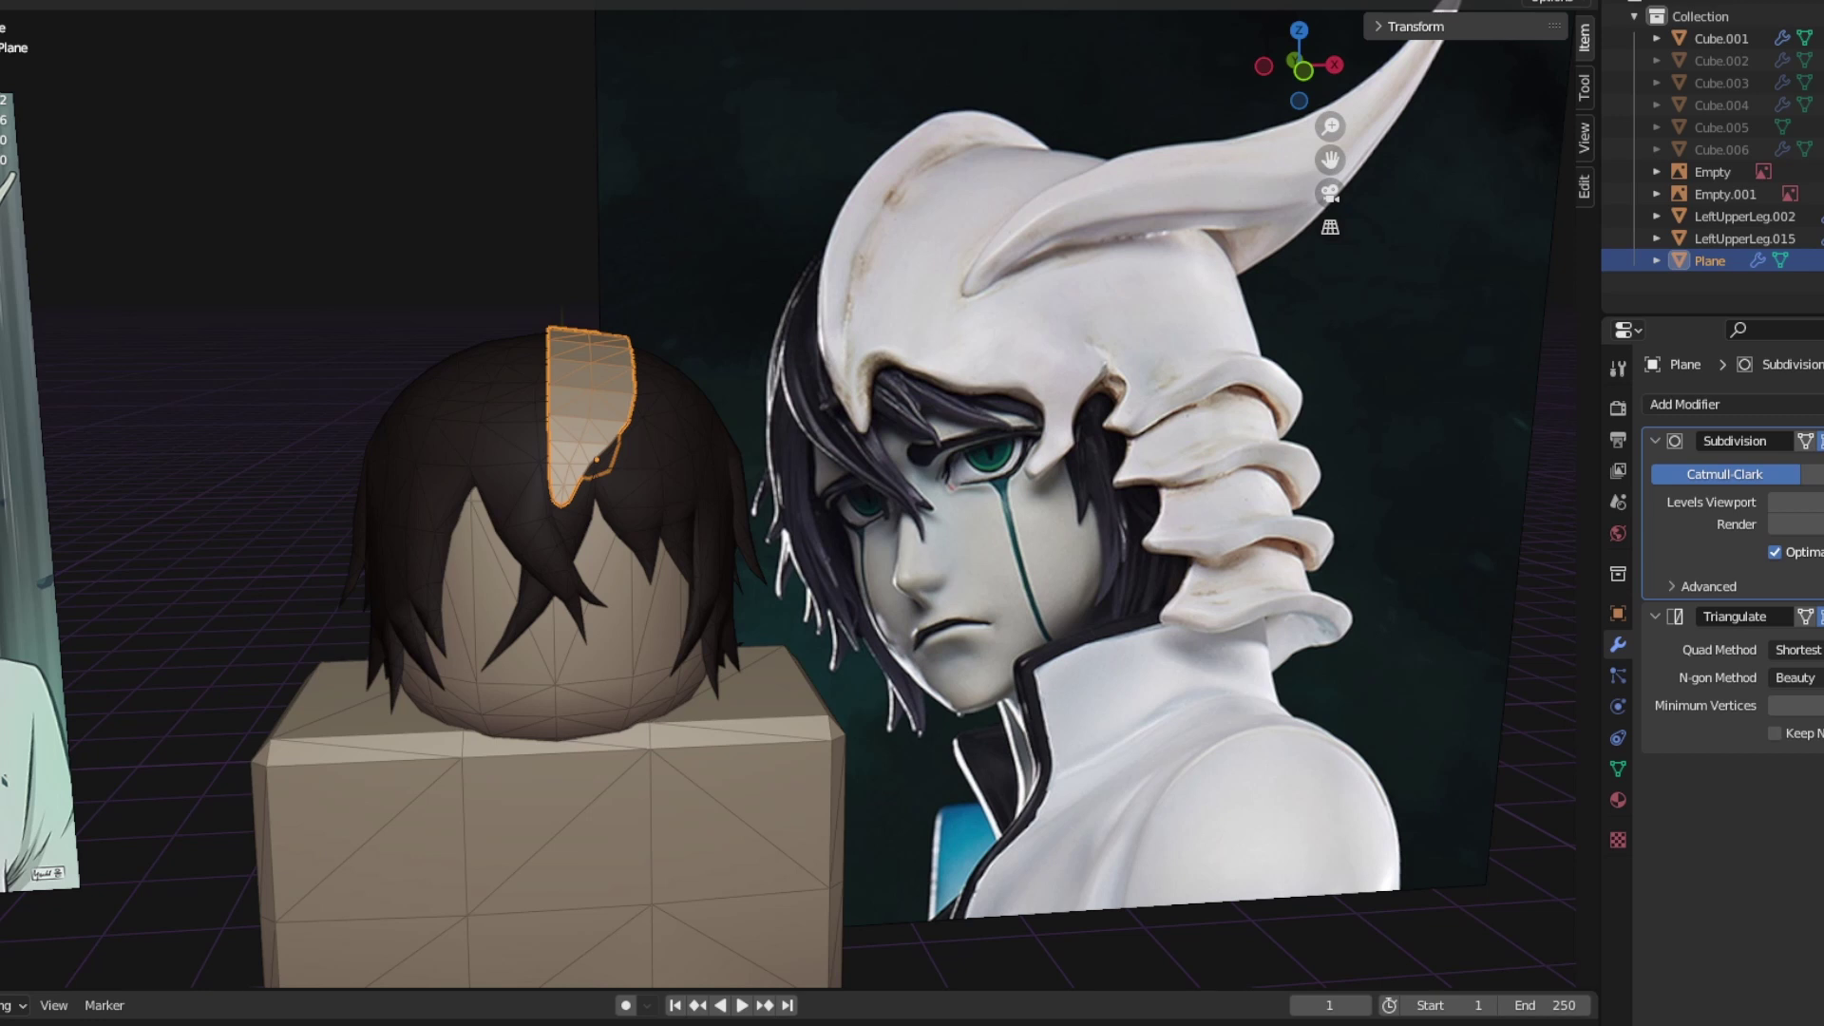
Step: Add a lengthwise loop cut to the helmet strip and pull its inner edge upward into a raised crest
key(KP_1)
key(Tab)
key(alt+z)
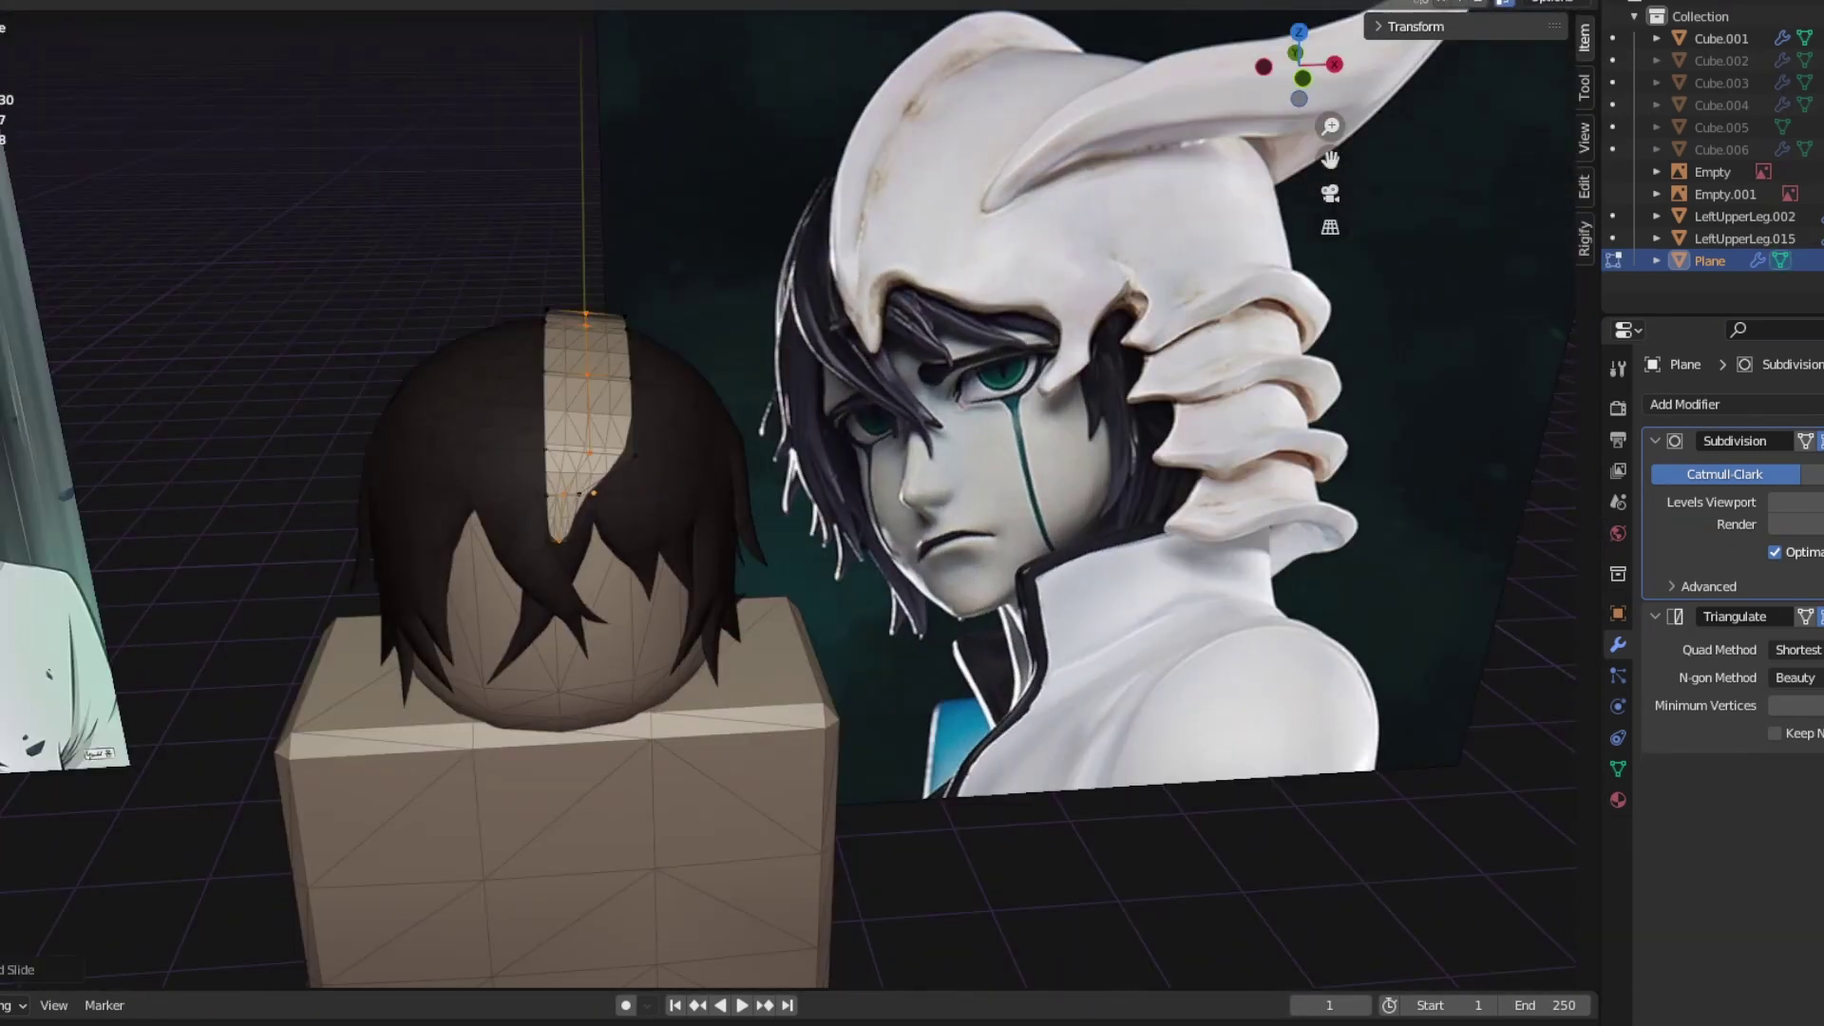
key(KP_1)
key(alt+z)
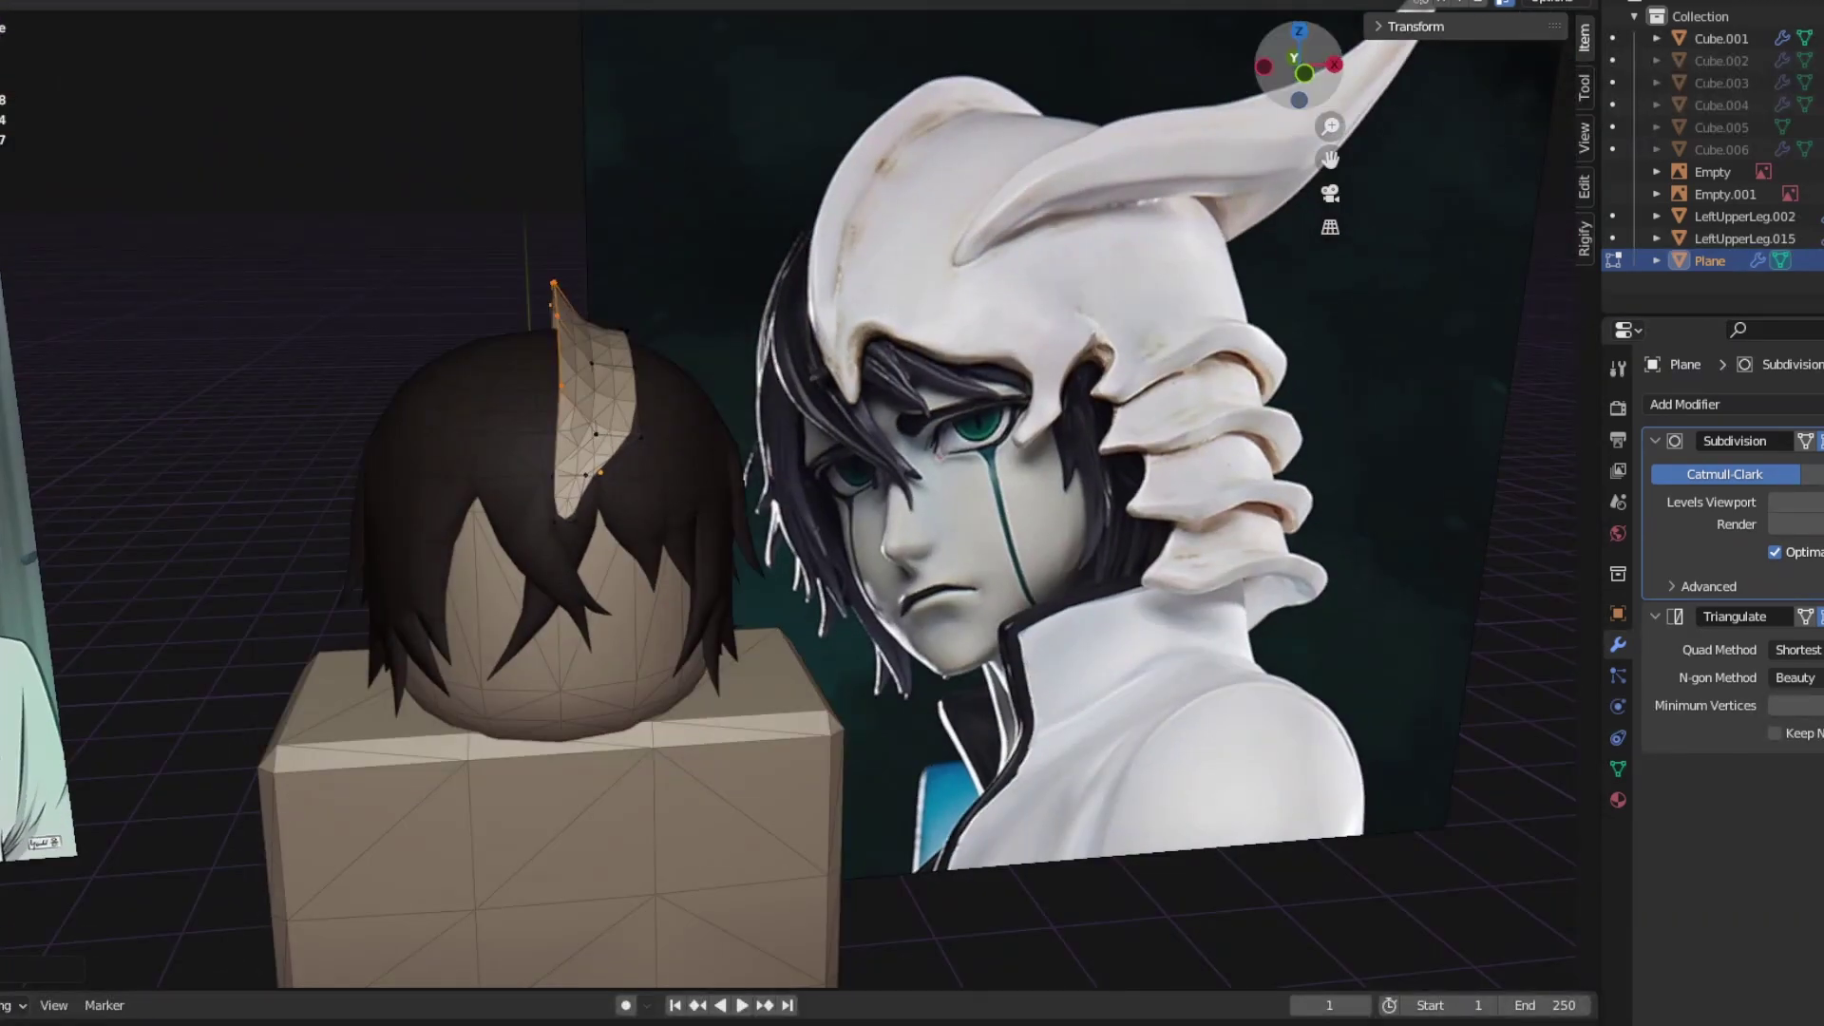
Step: Build the far side of the crest down to the hair and crease its ridge and base edges
key(KP_1)
scroll(589, 655, up, 3)
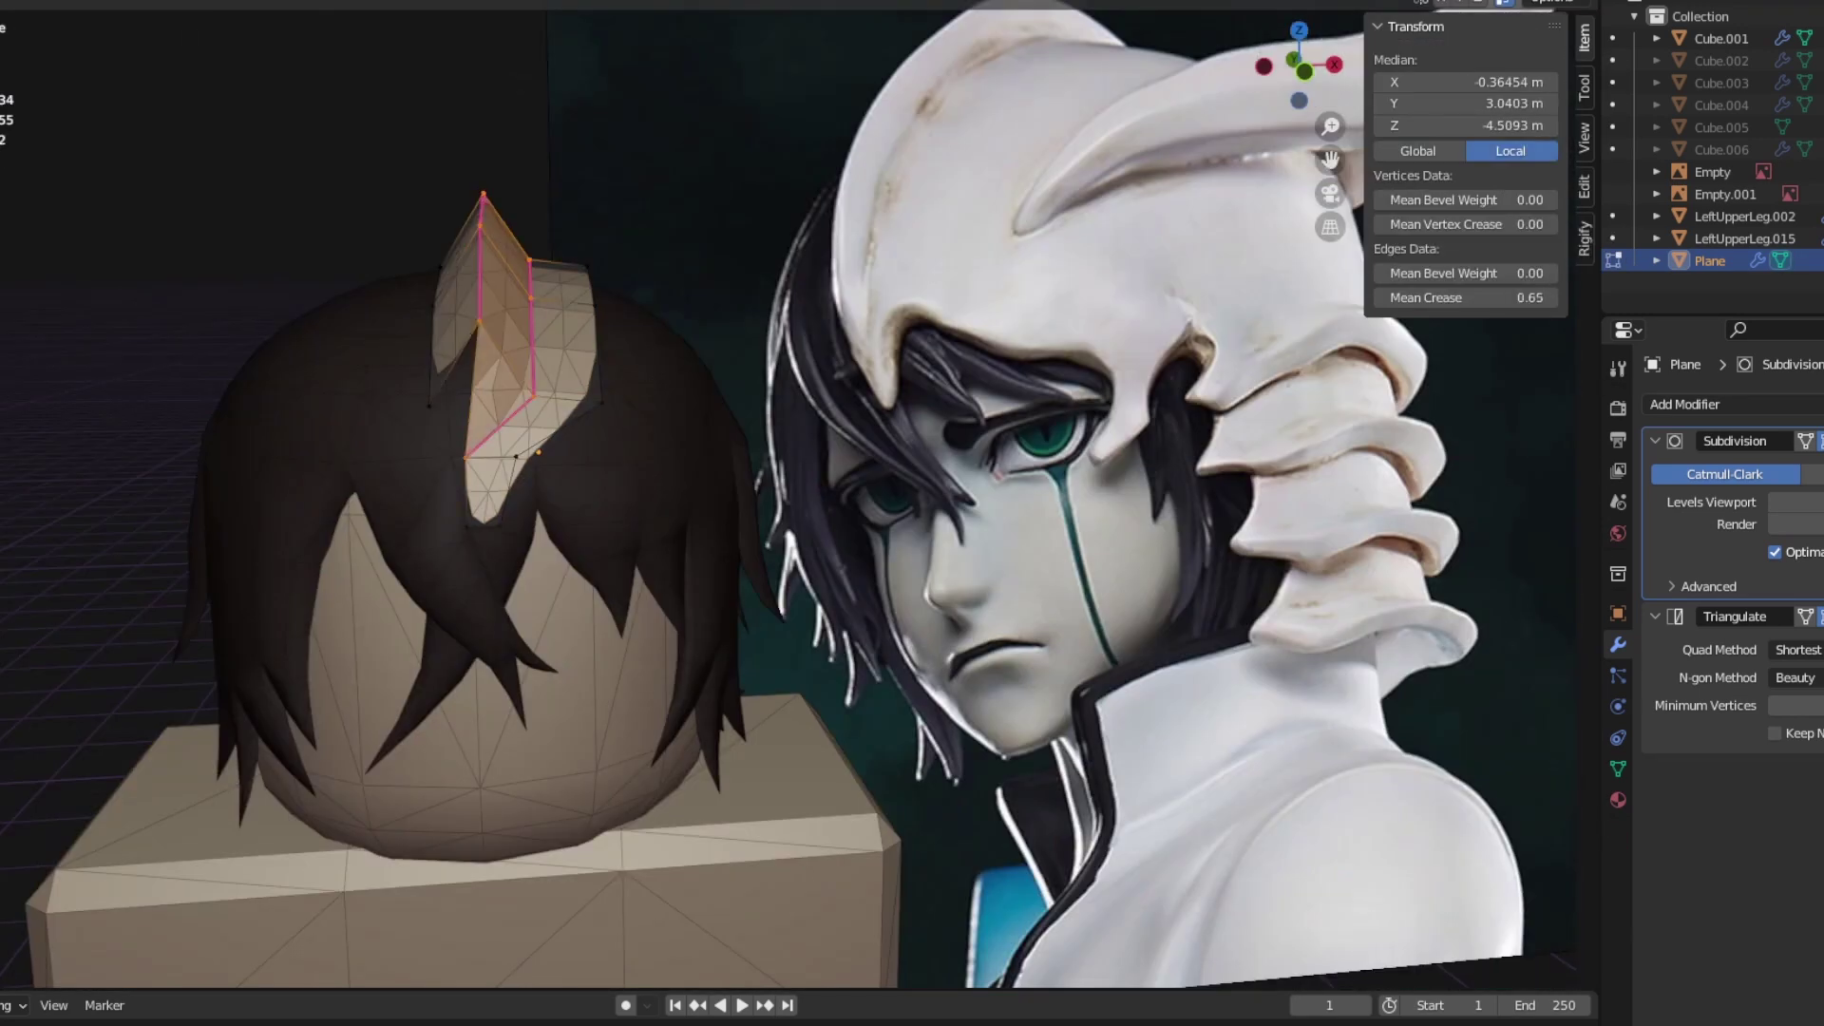
click(430, 406)
key(ctrl+z)
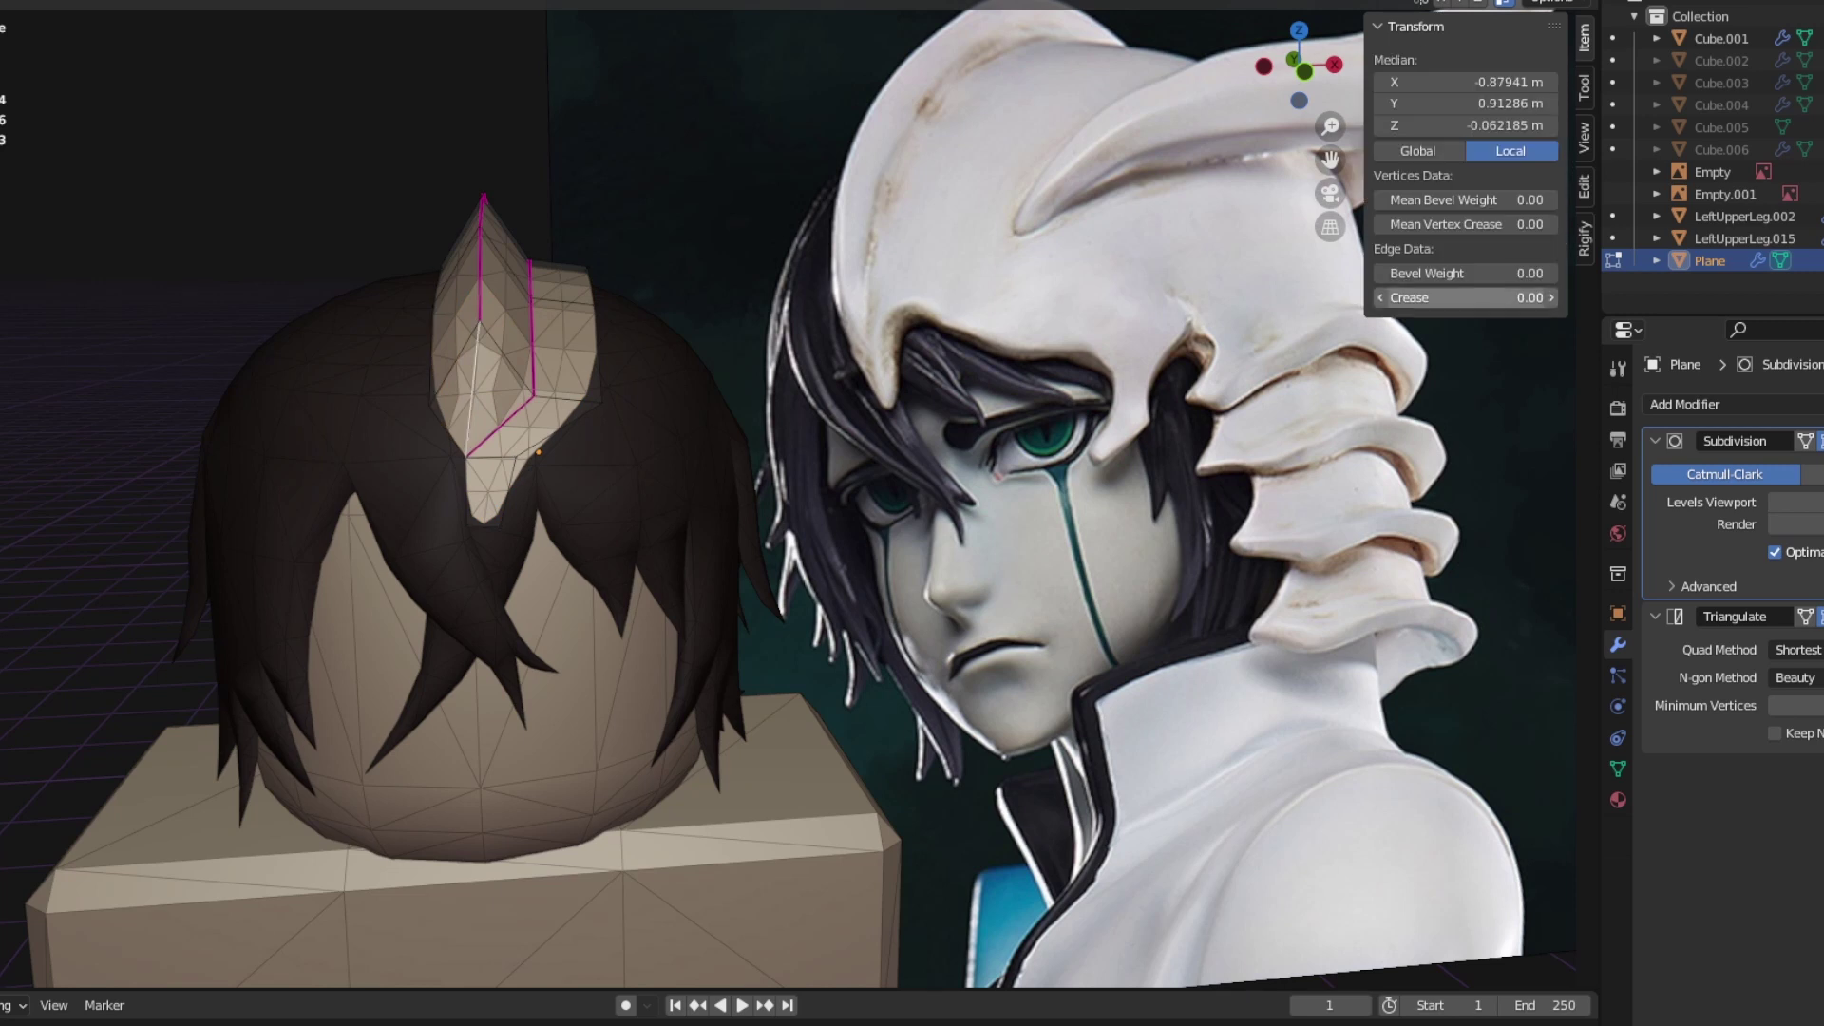
Step: Reshape the crest's front edge so both sides taper to the pointed forehead tip, and leave mesh editing
key(g)
key(x)
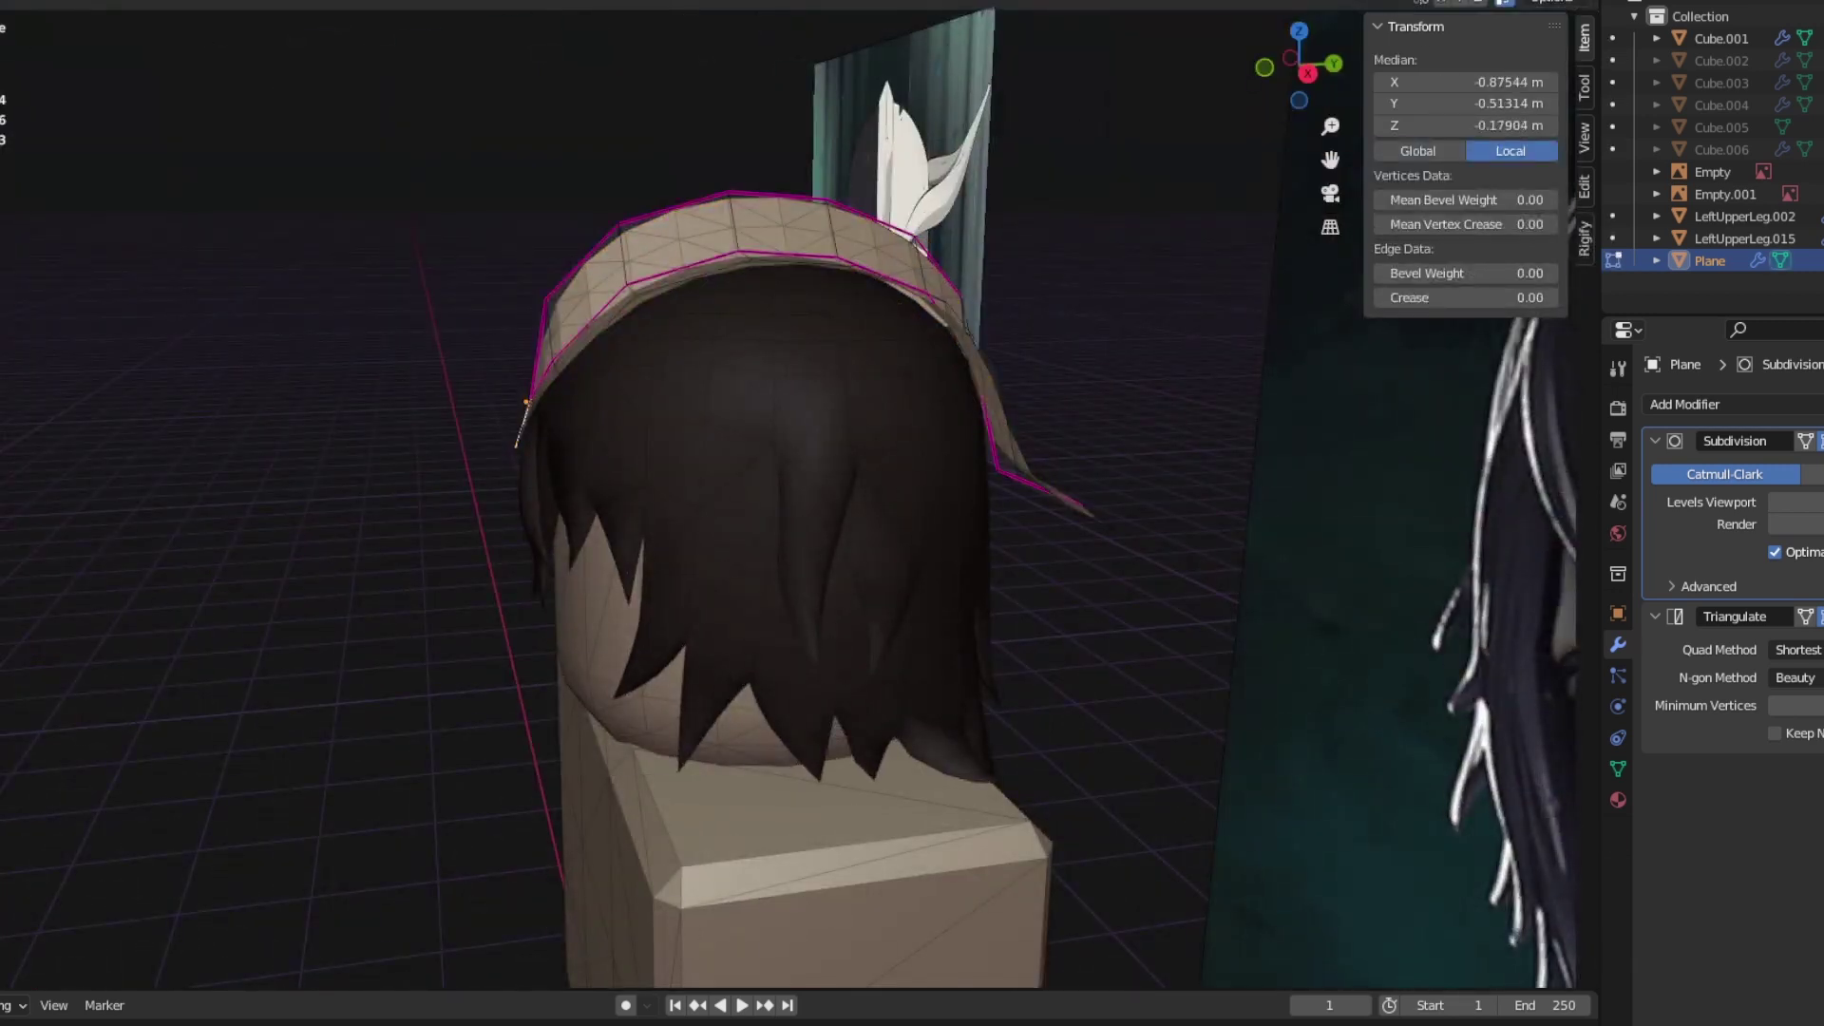
key(KP_3)
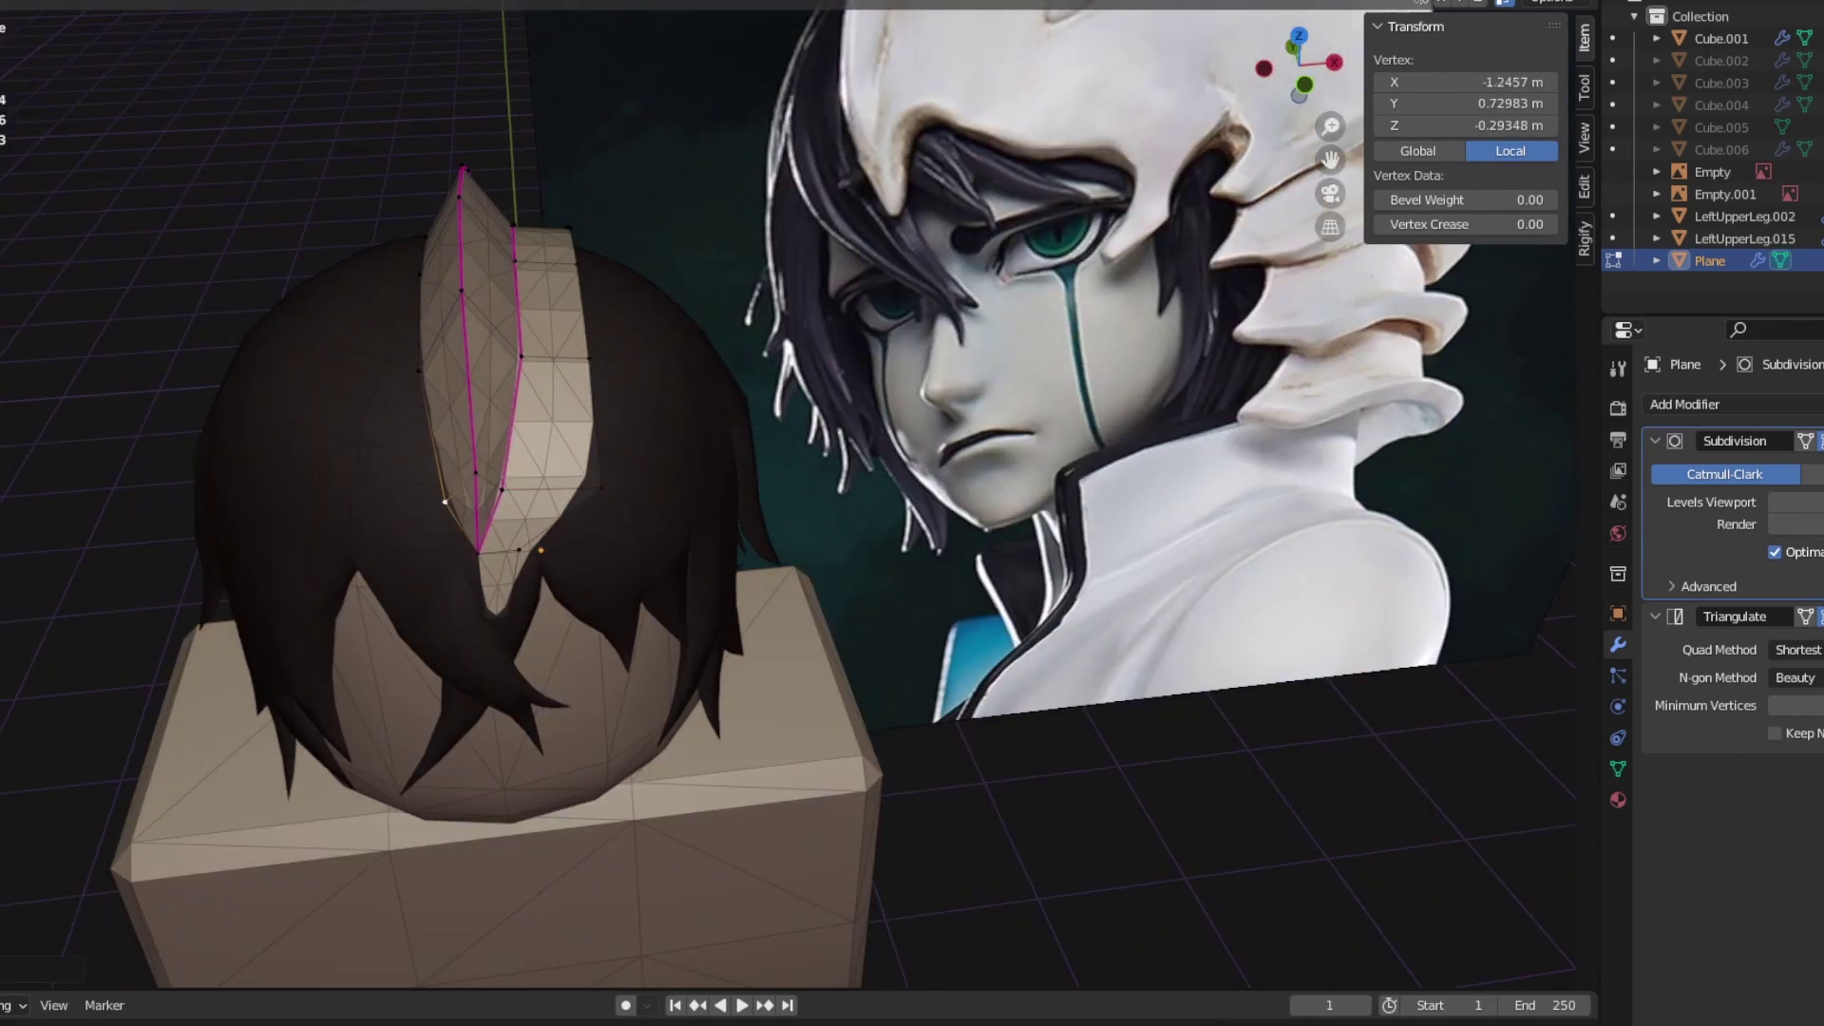
key(Tab)
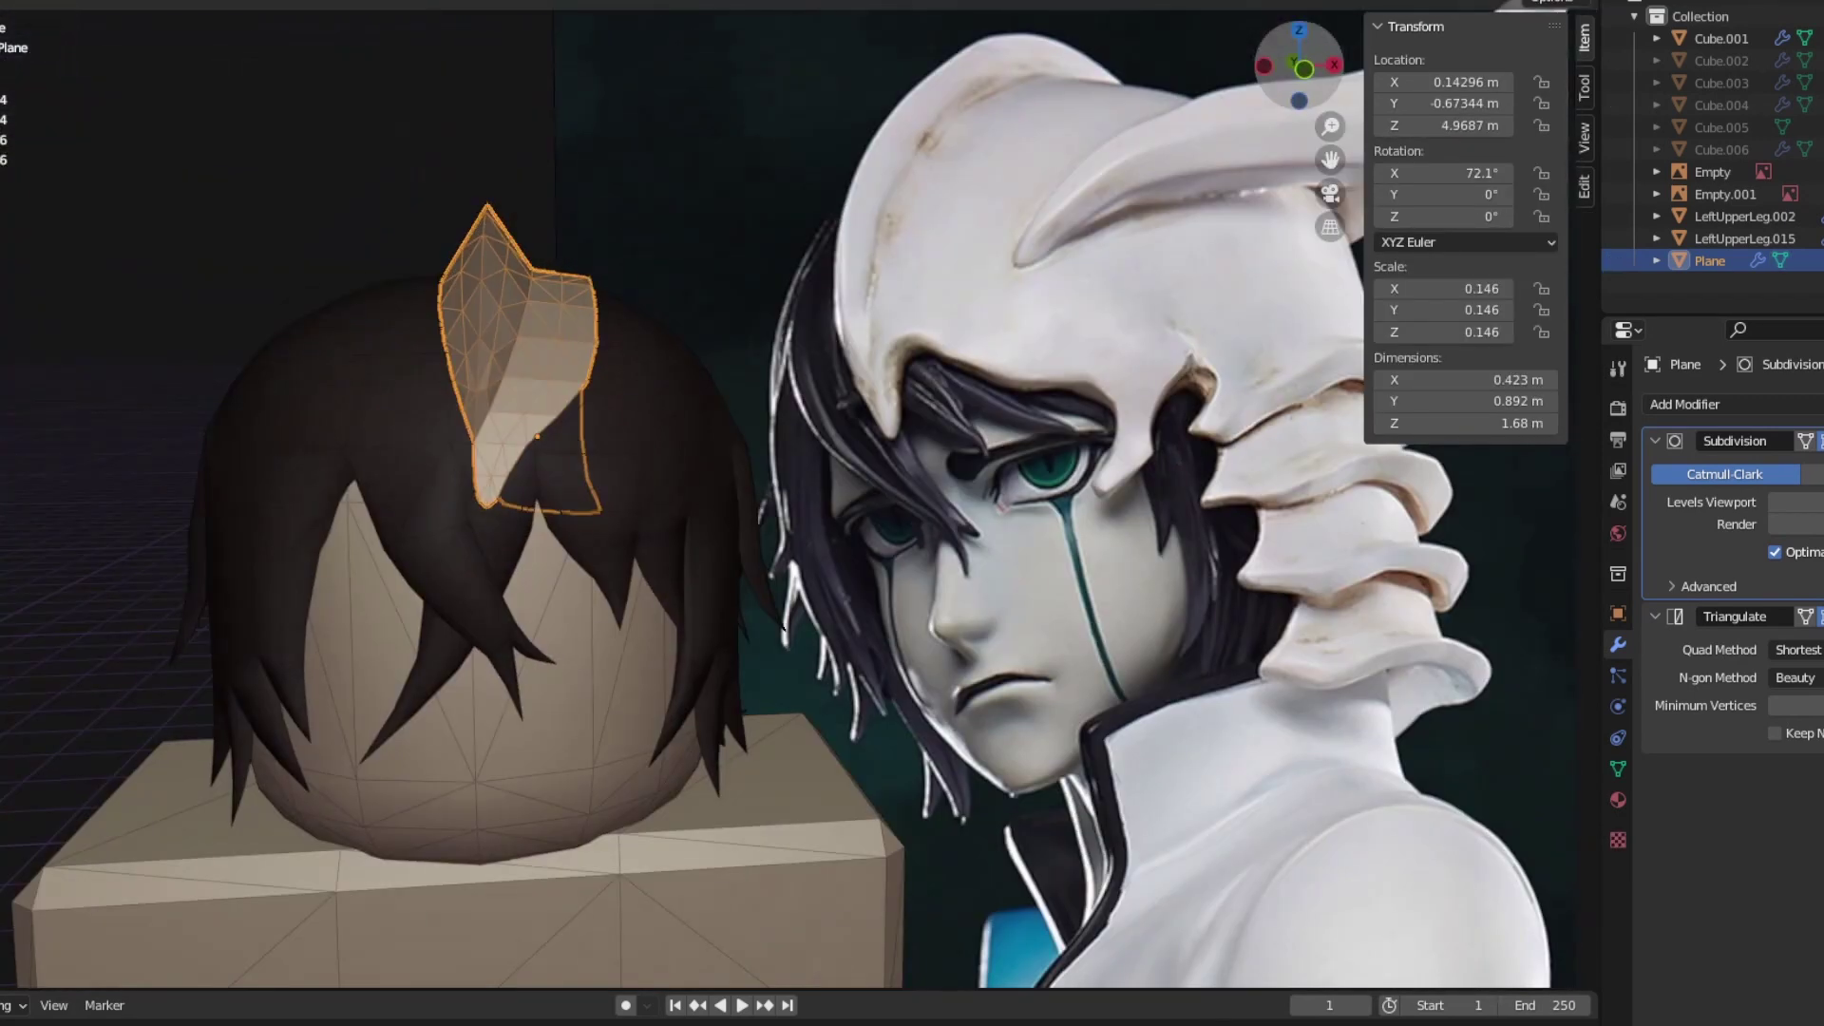
Step: Extend the helmet mesh from the strip over the side of the head and adjust its brow rim vertices
key(Tab)
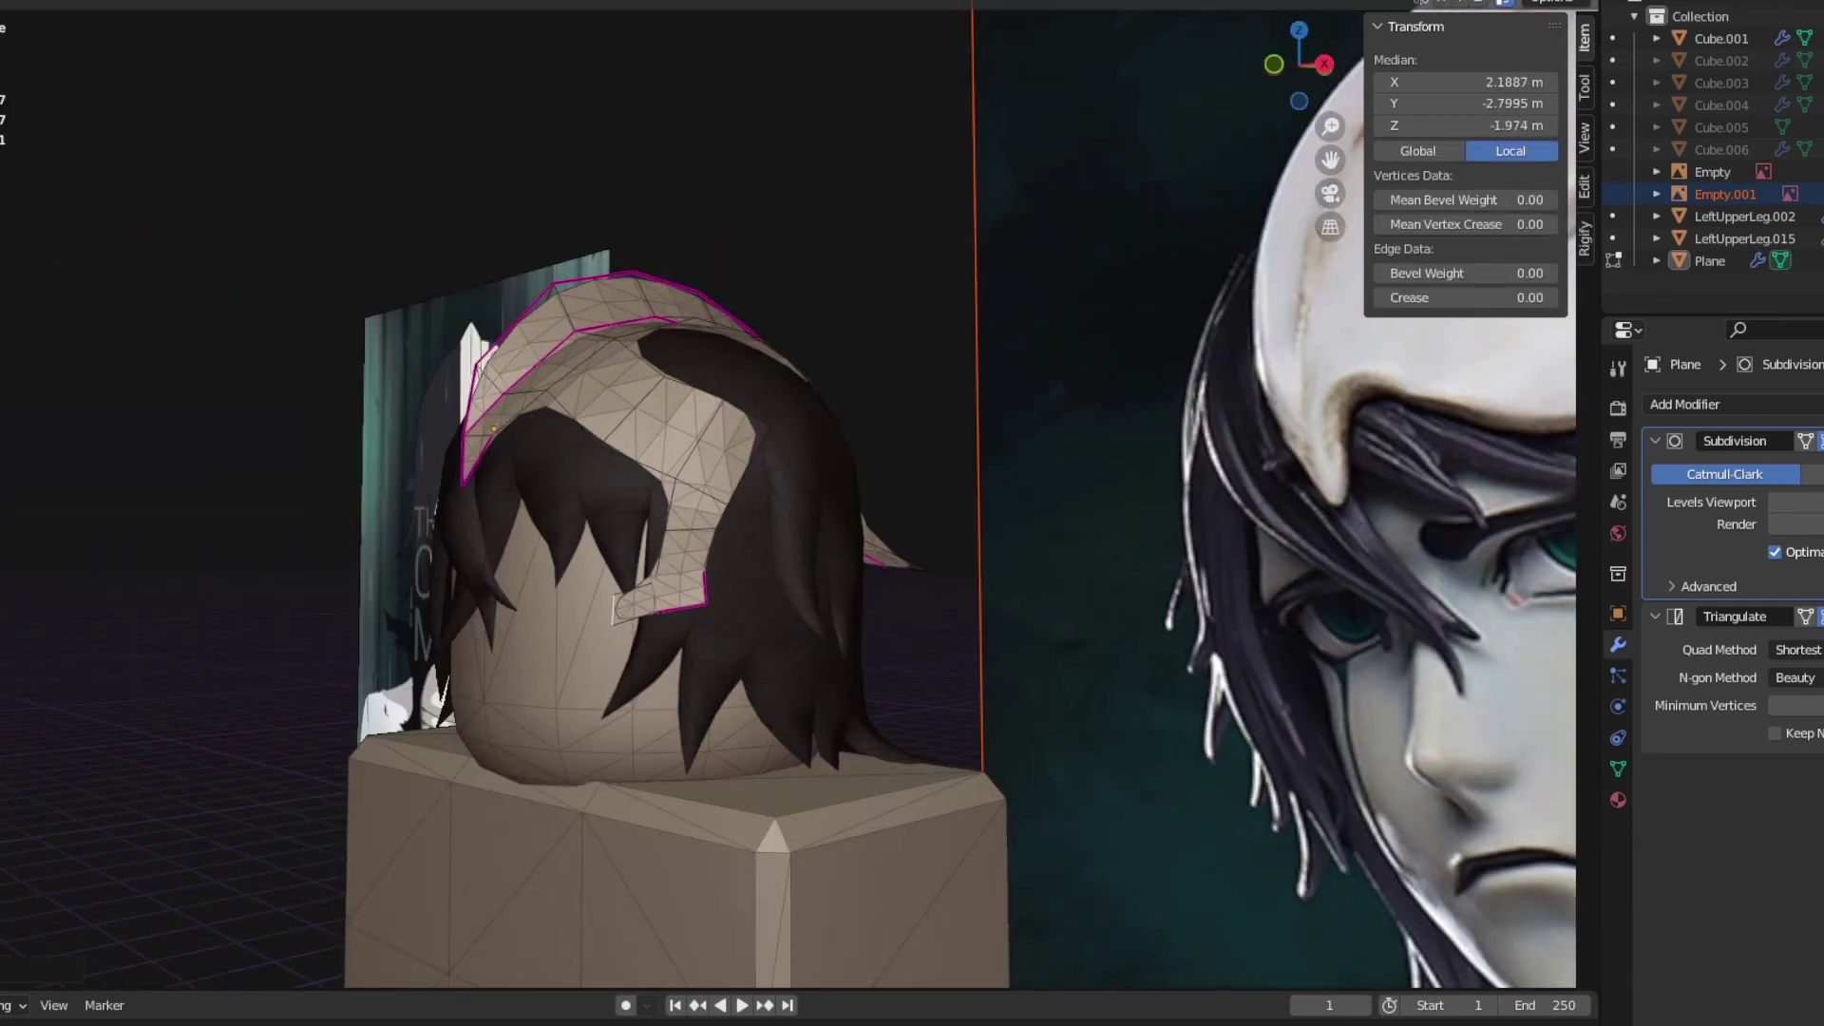
middle_drag(911, 513, 817, 513)
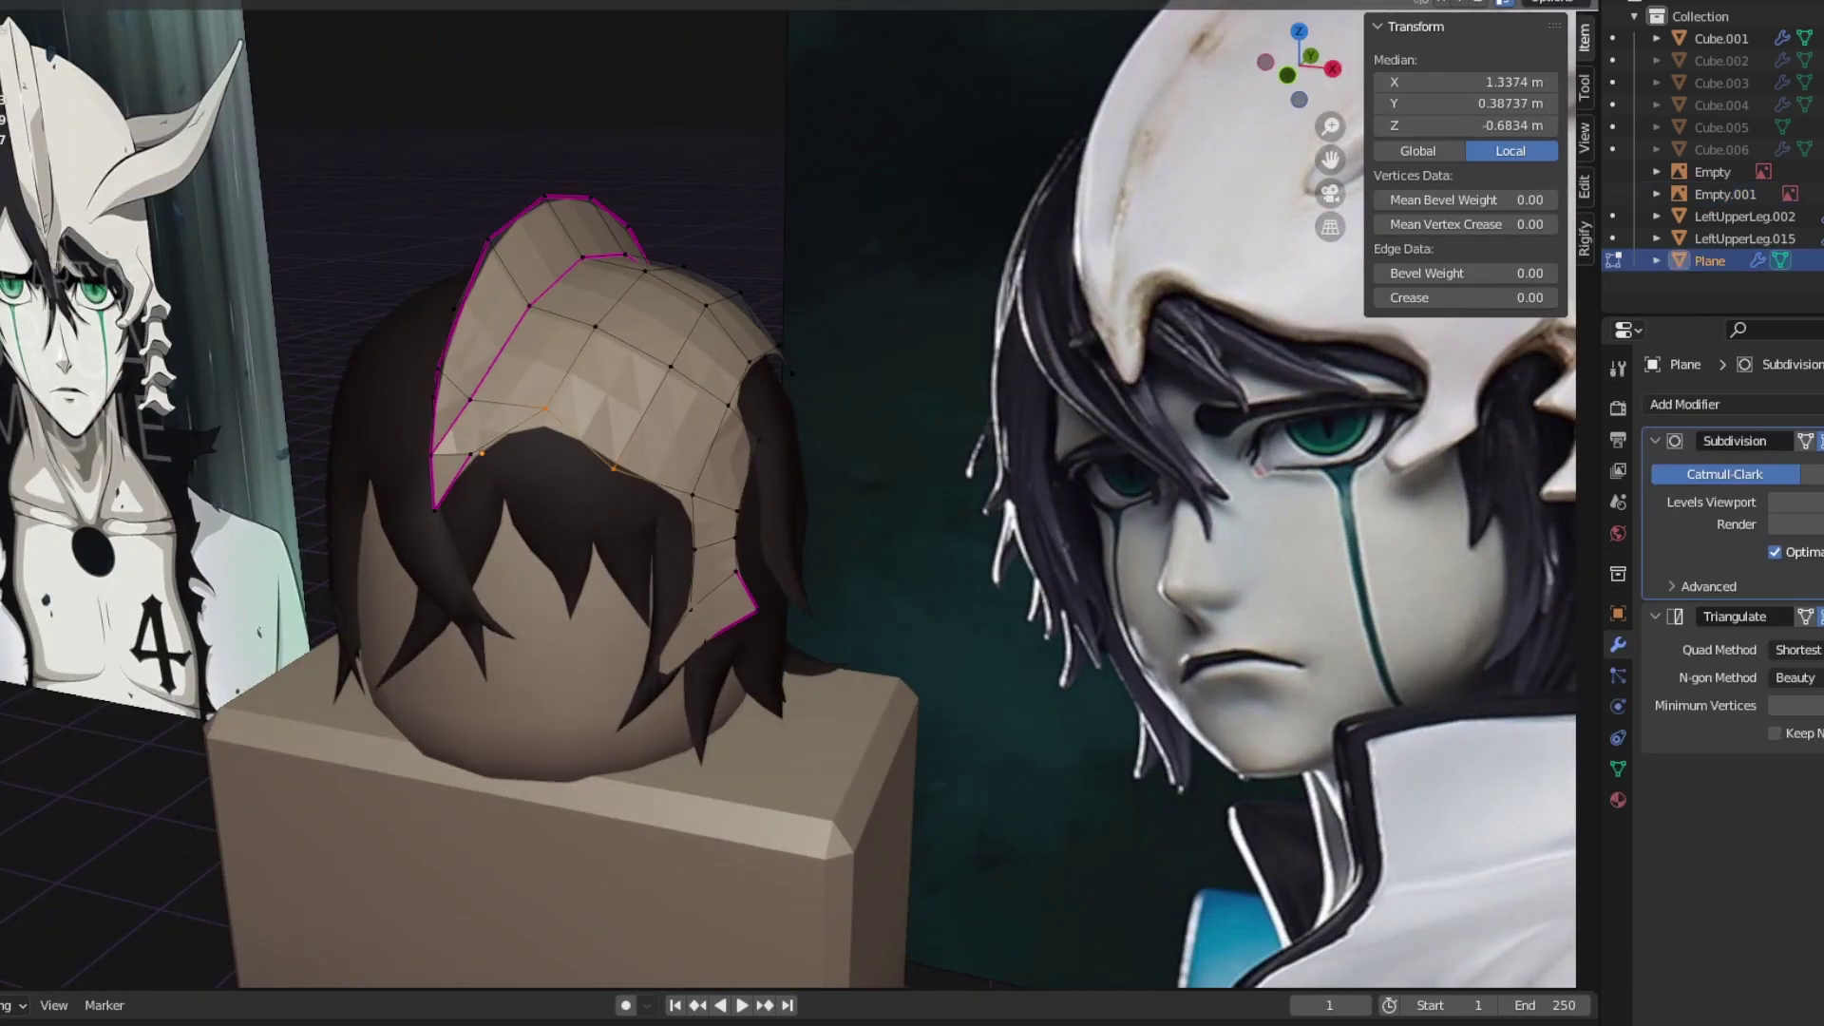
click(580, 480)
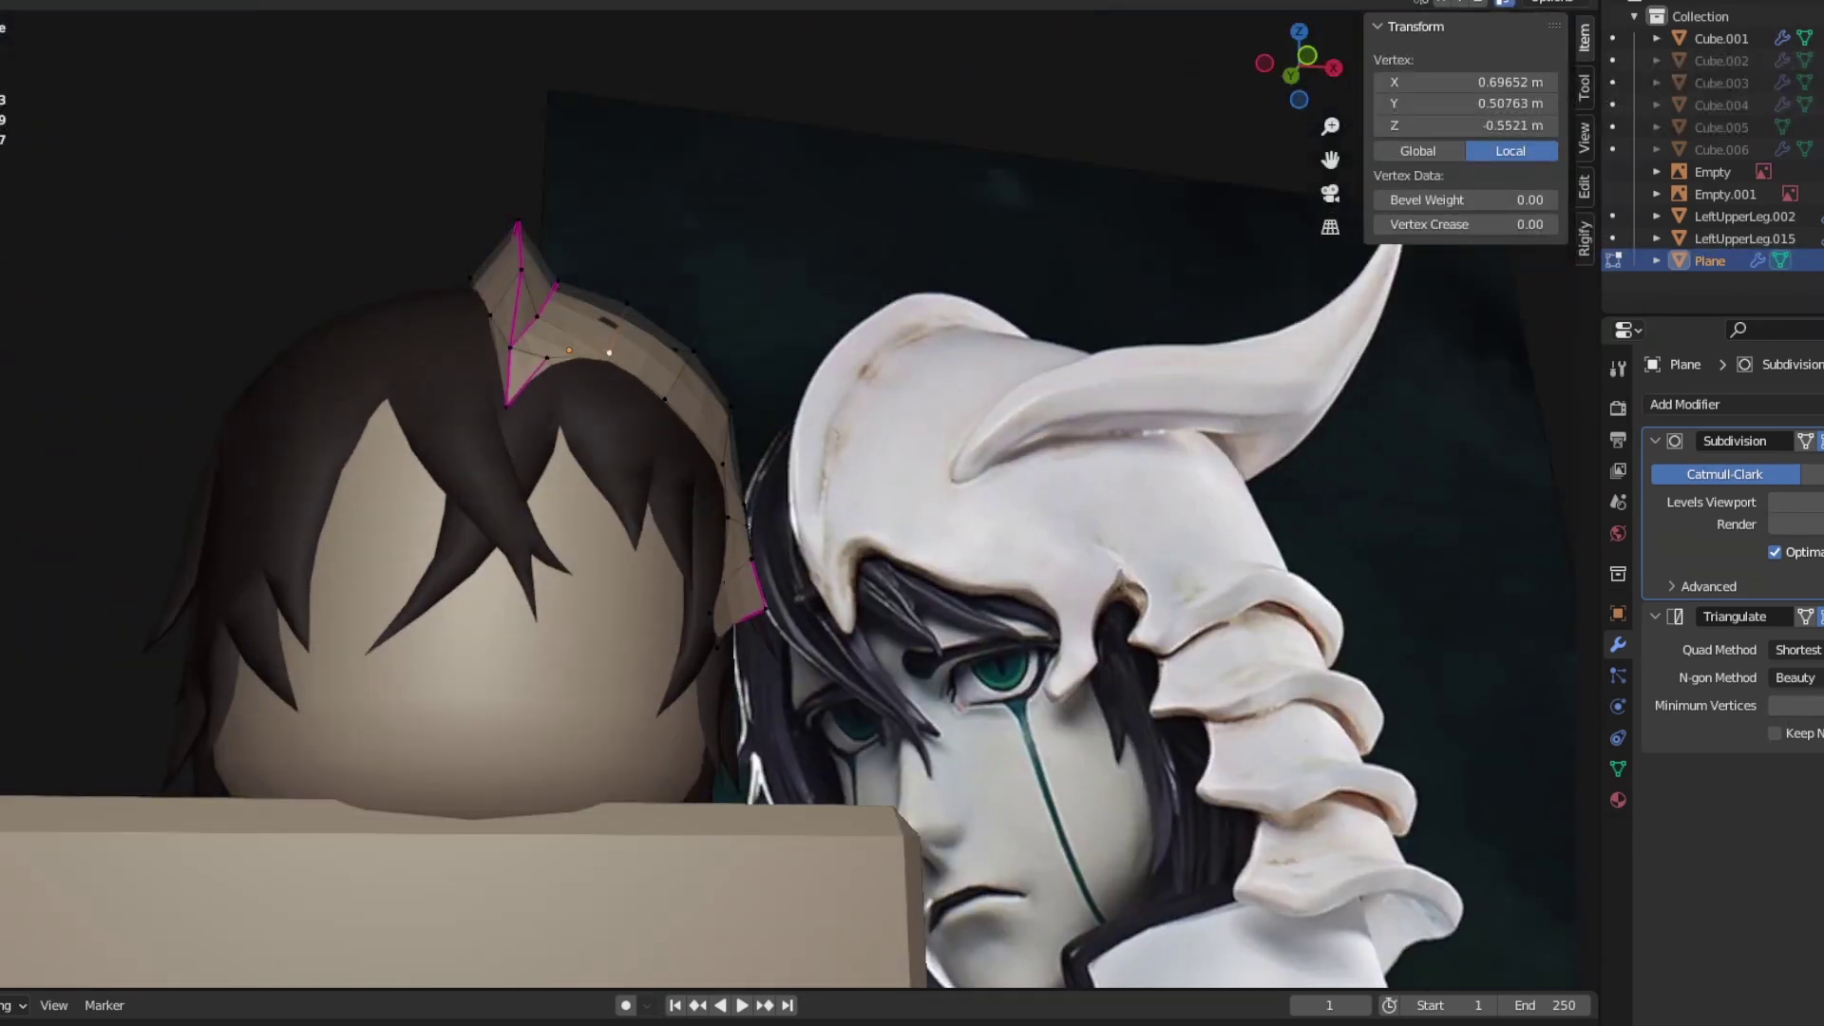
key(Tab)
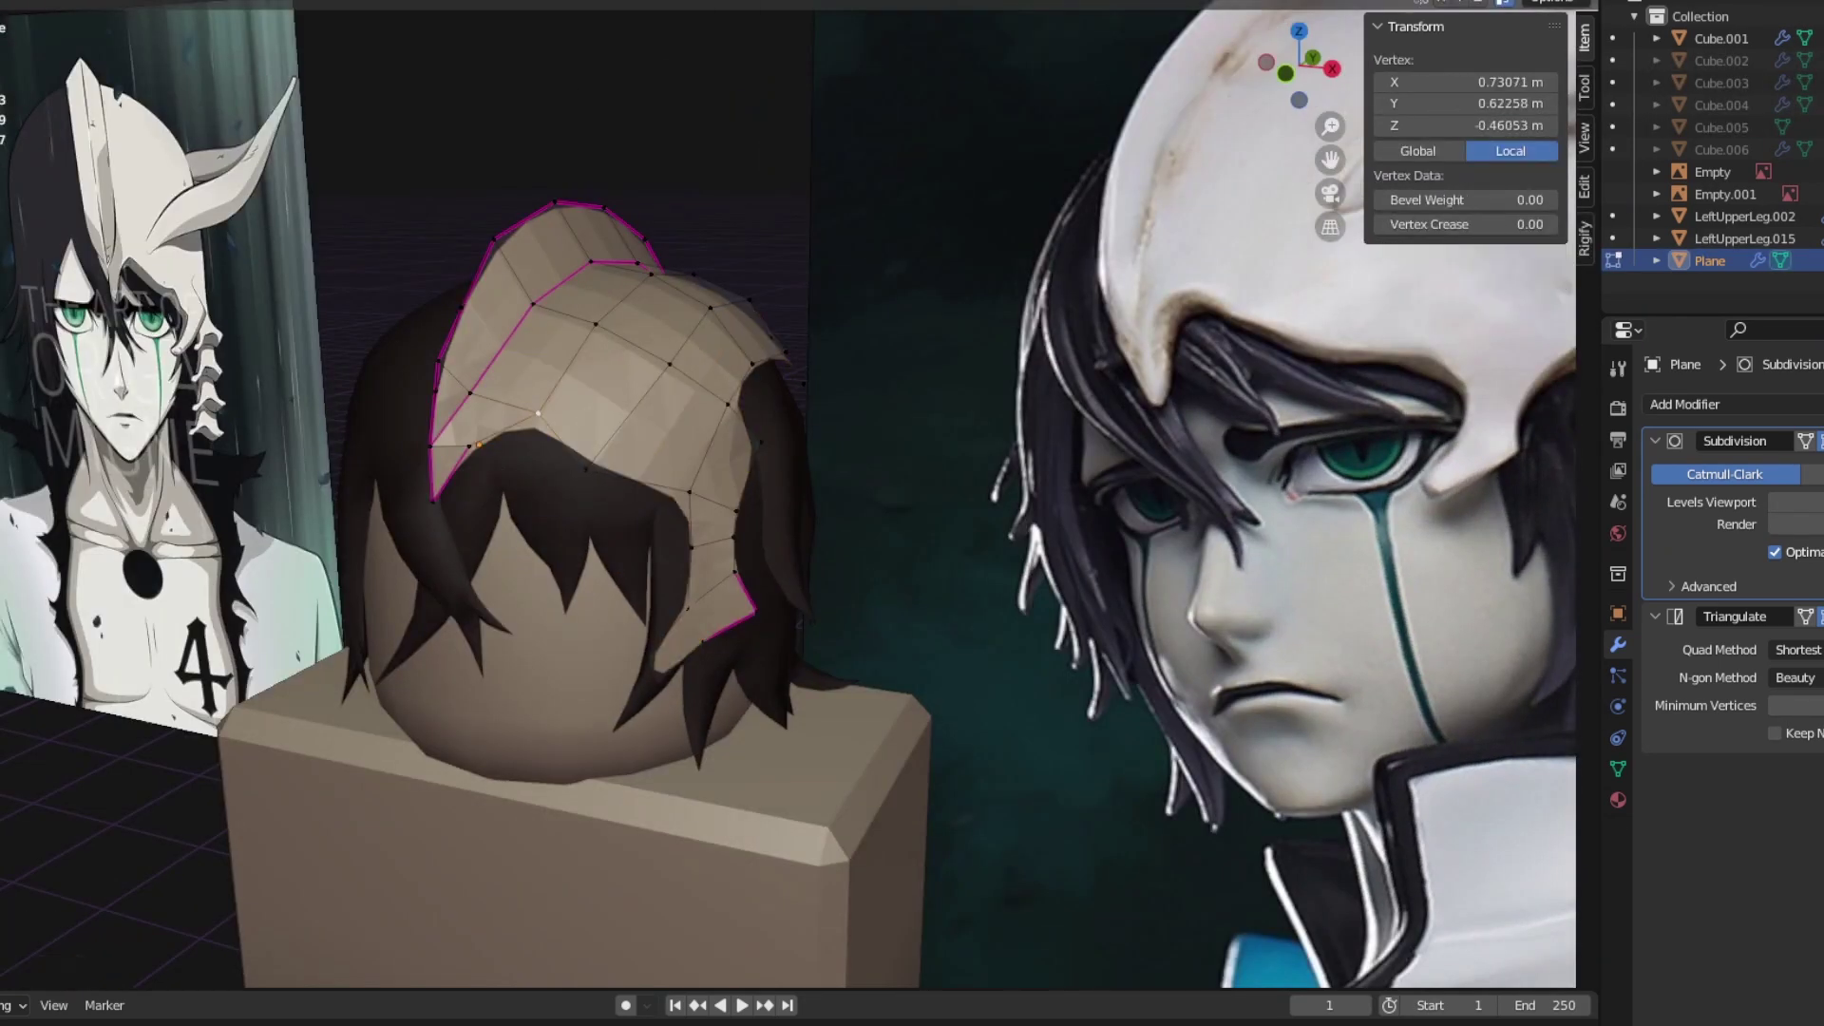
Step: Remove the lowest faces of the helmet's side flap, beside the cheek
key(ctrl+r)
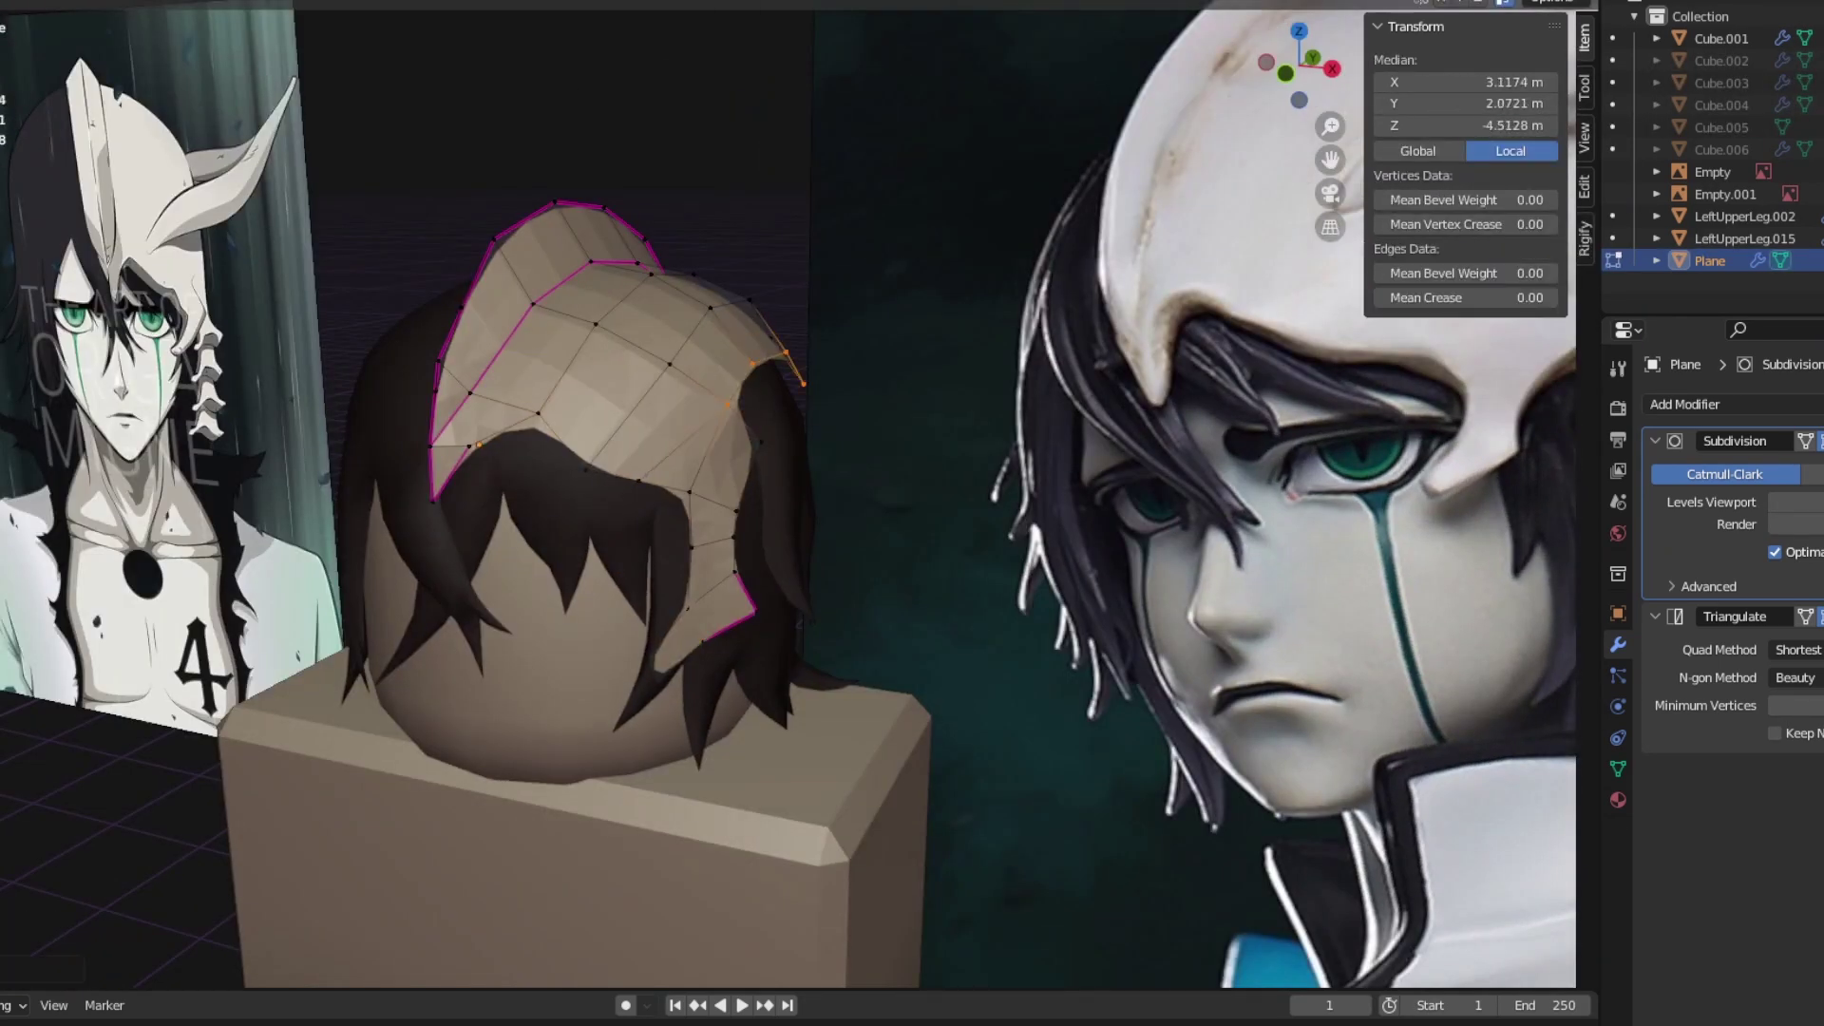
click(643, 468)
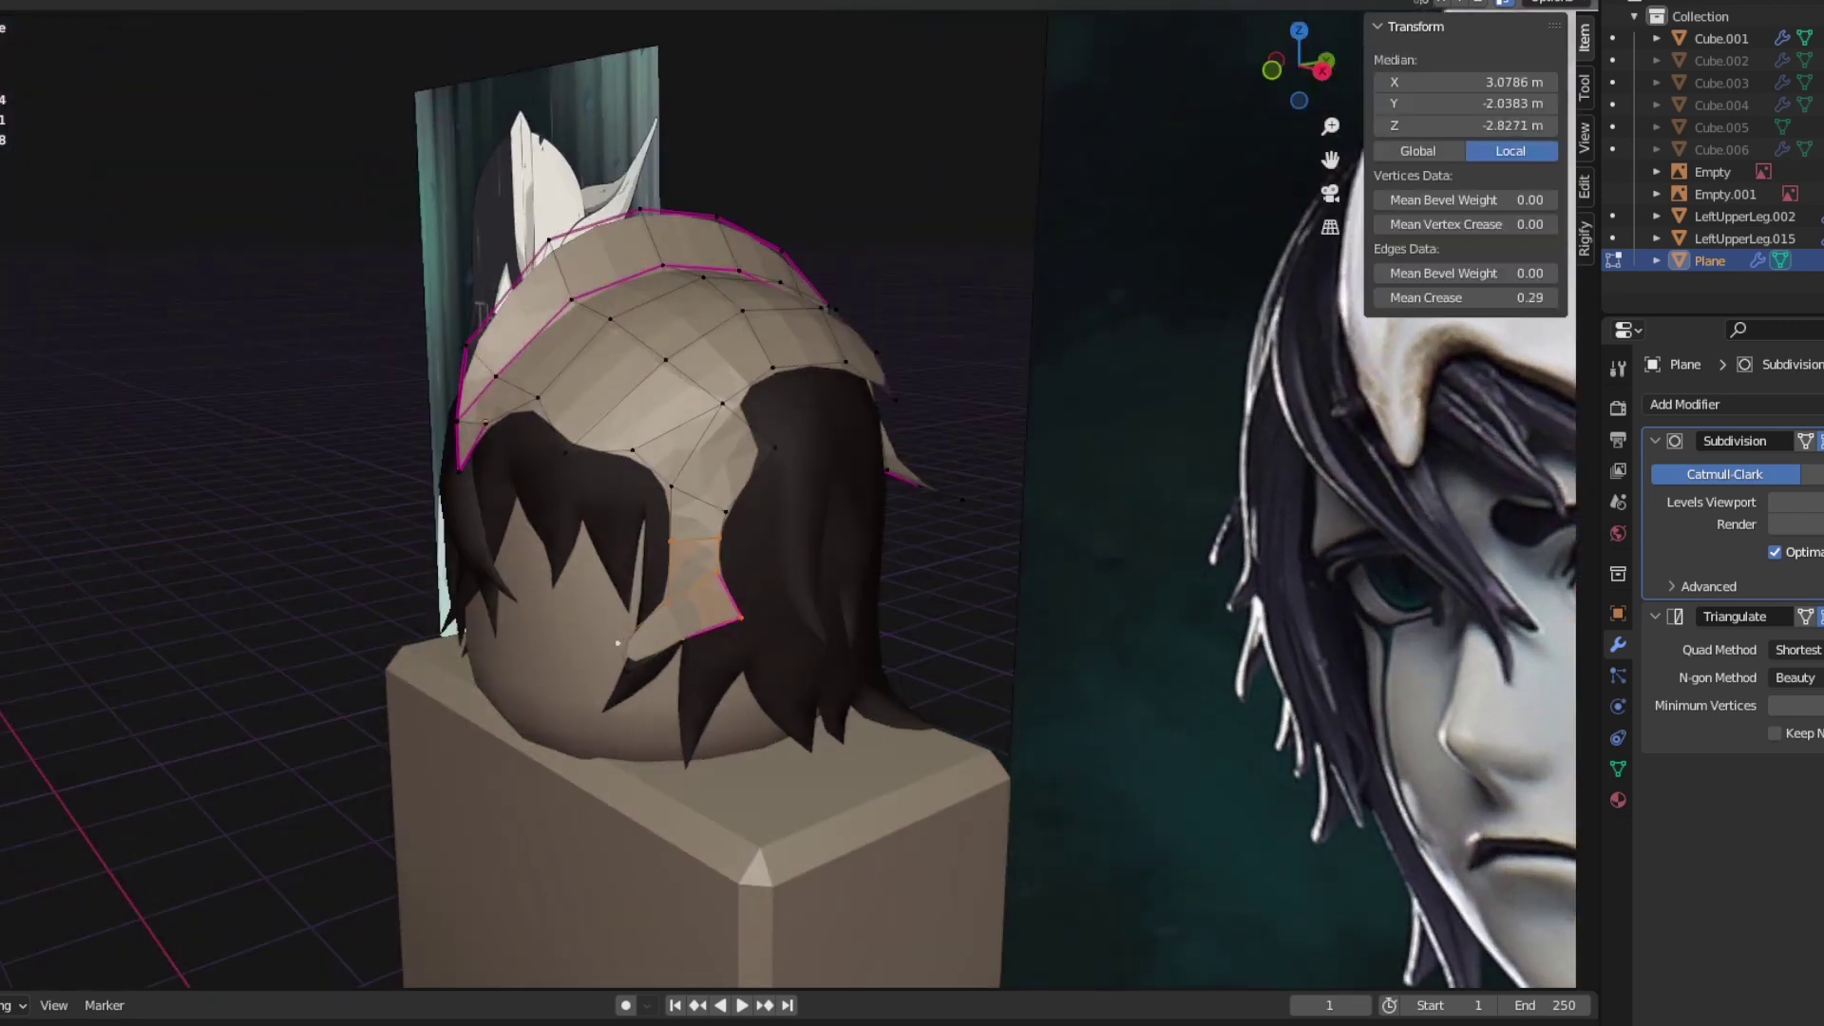
key(alt+a)
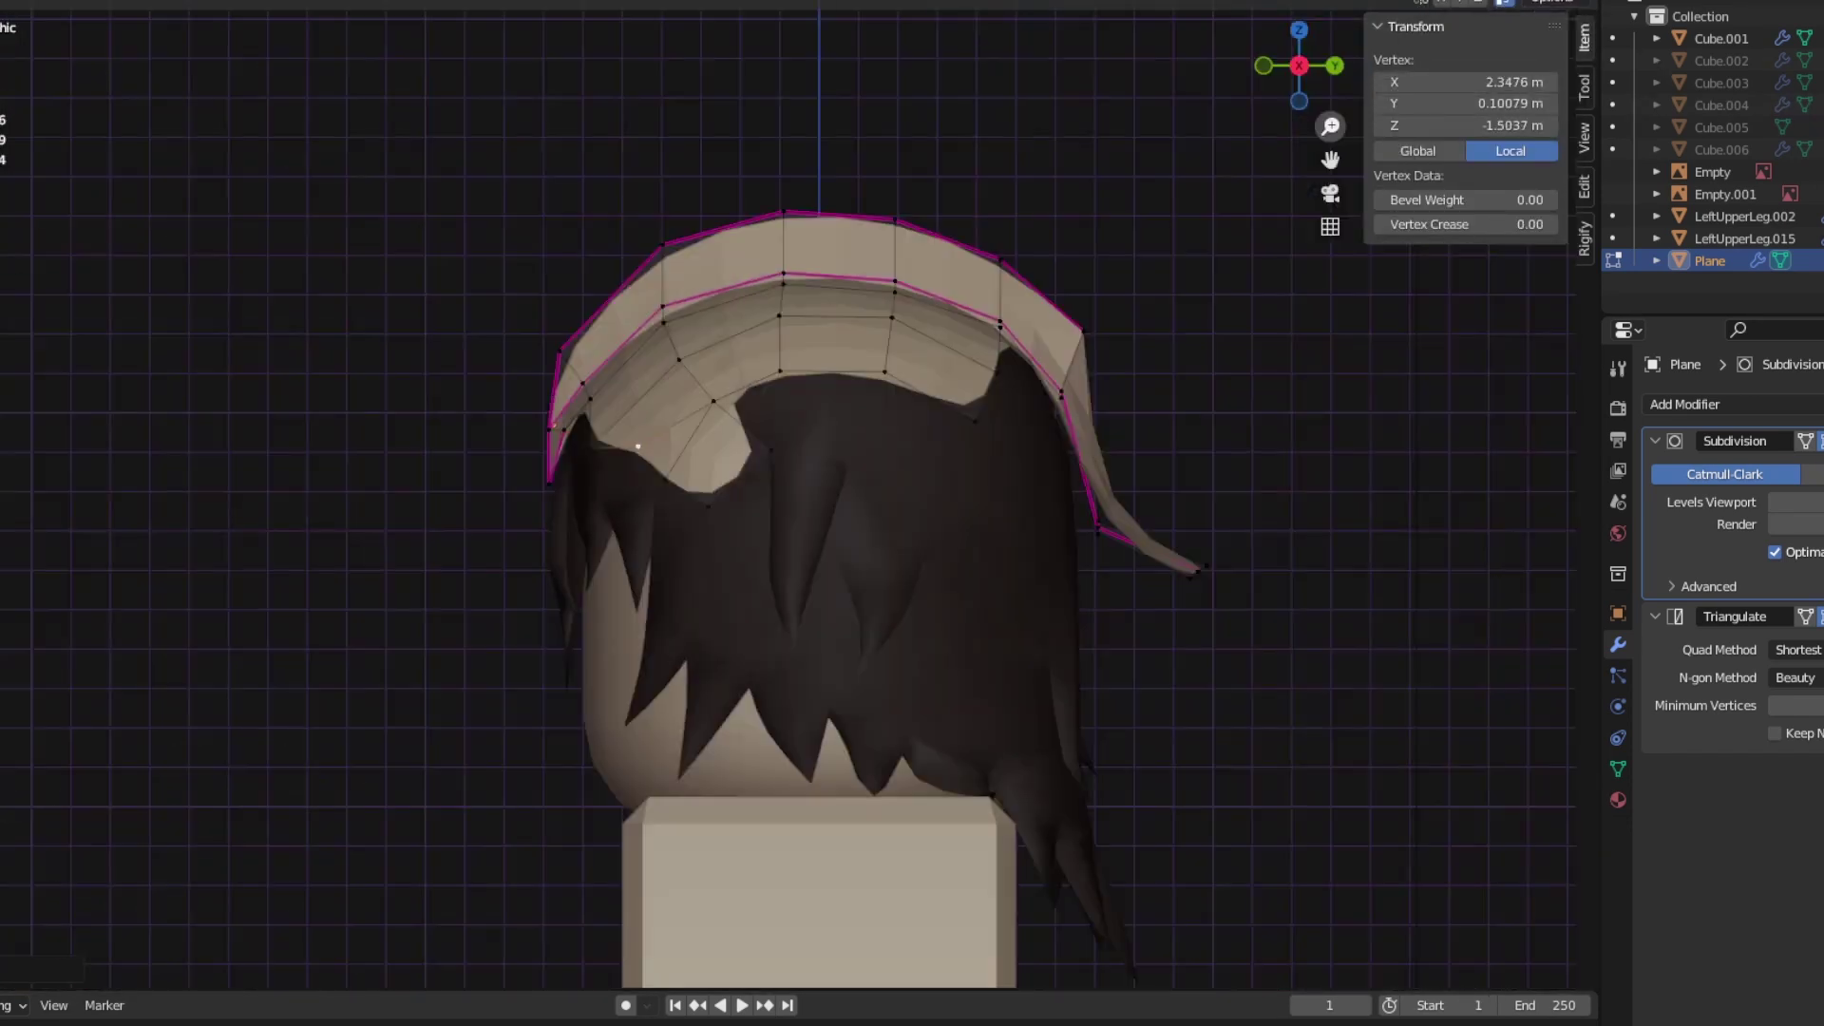
Step: Reposition the side flap's lower corner vertices in side view and set its bottom edges' crease to 1.00
scroll(708, 504, up, 2)
click(703, 517)
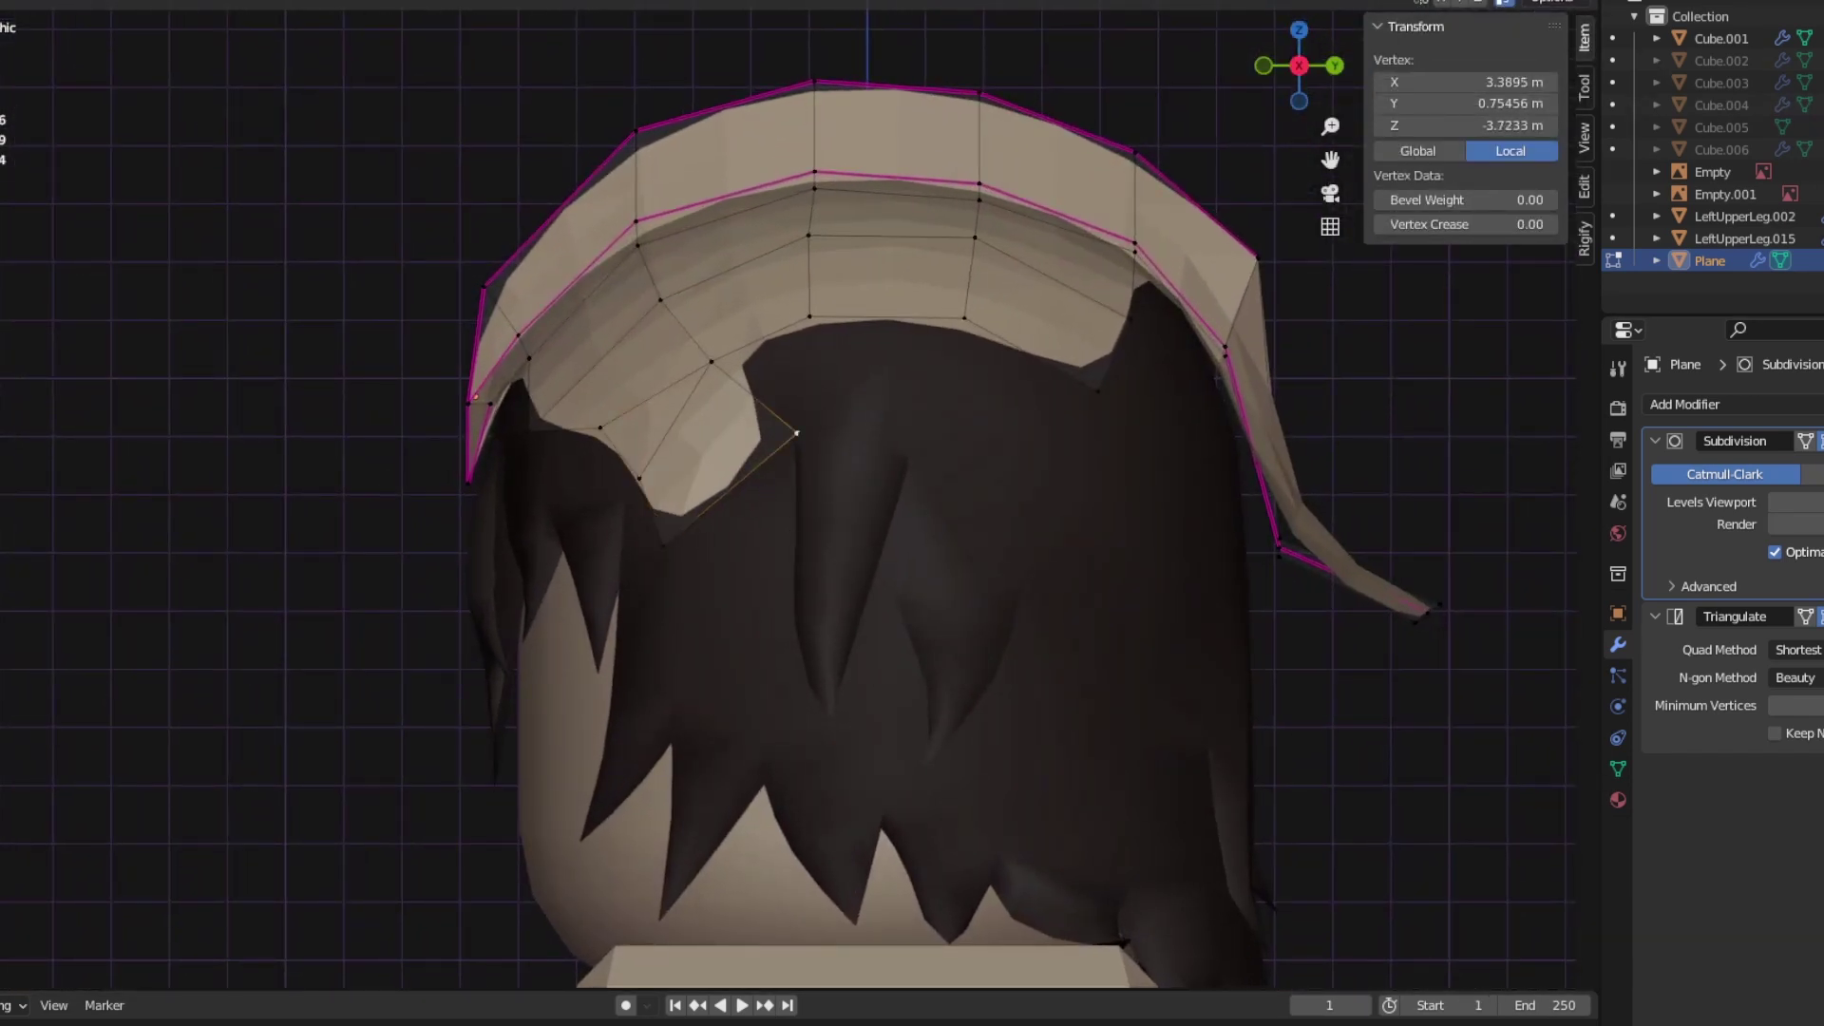
key(g)
click(660, 465)
mouse_move(1298, 64)
mouse_down()
mouse_move(1349, 114)
mouse_move(1316, 95)
mouse_up()
key(2)
click(769, 539)
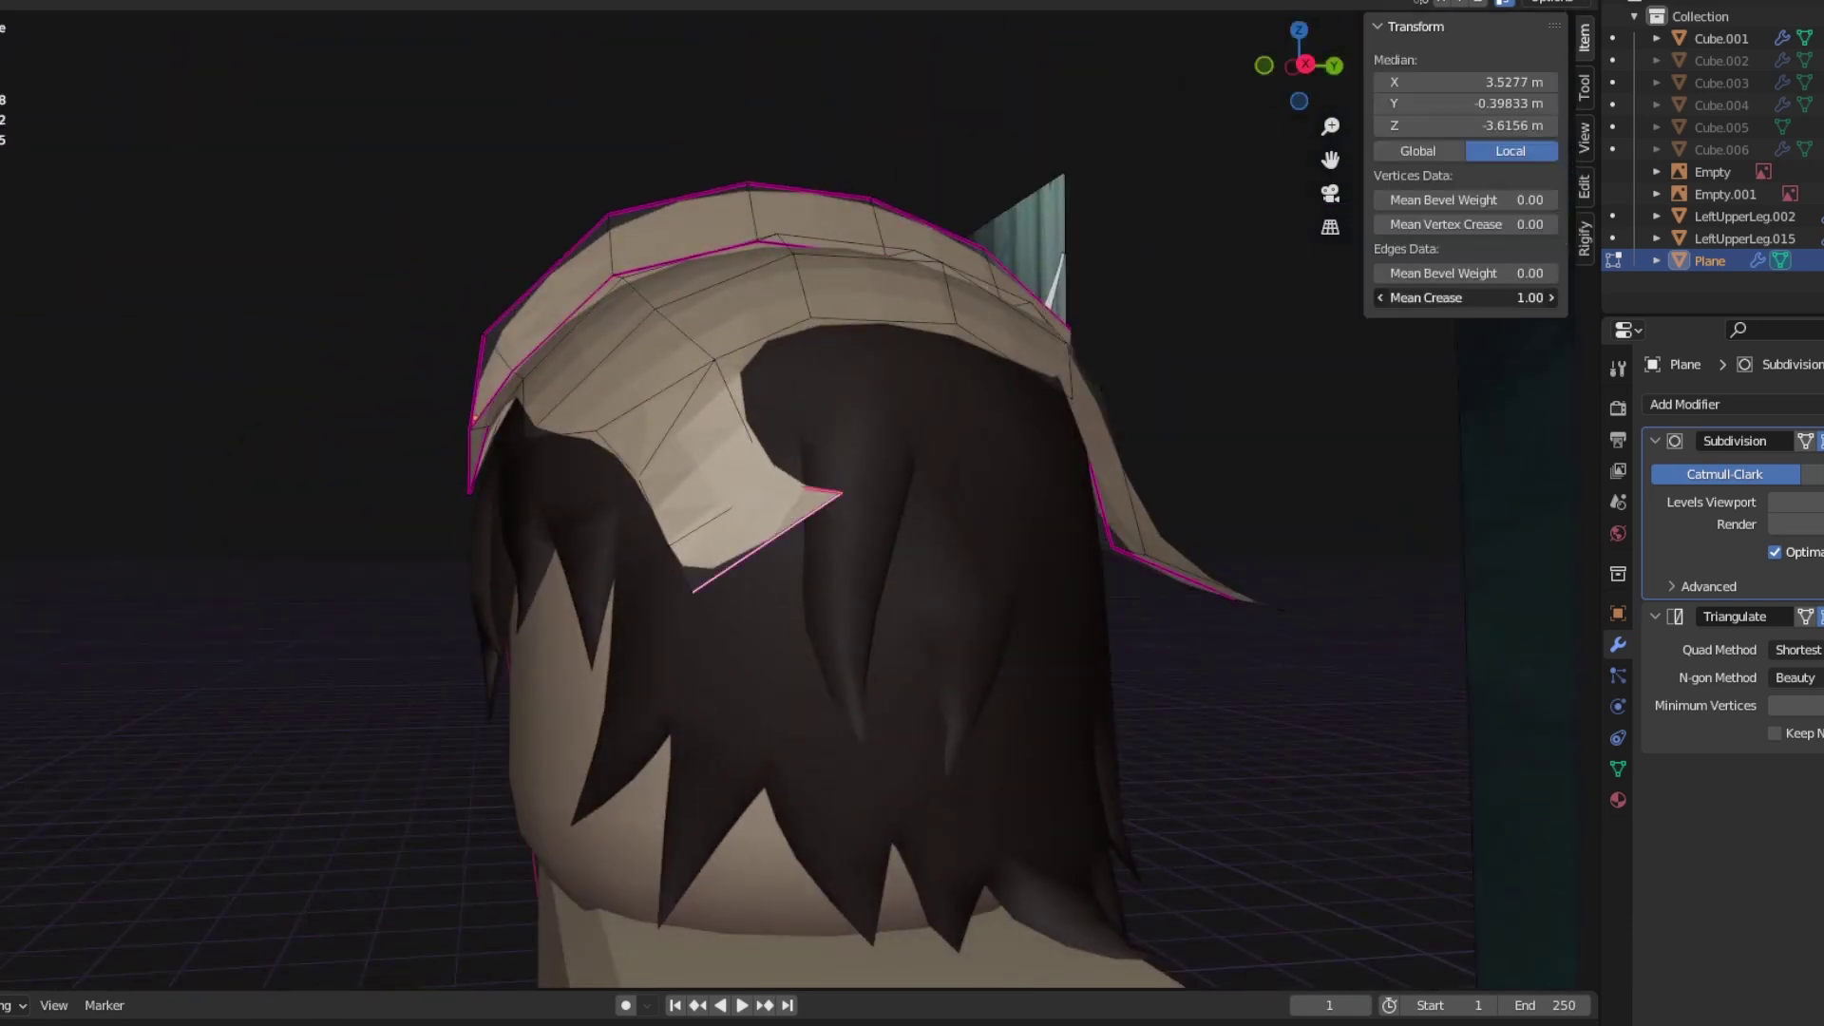
Step: Extend the helmet's side flap forward beneath the cheek hair into a curved pointed tip and adjust its vertices
key(Tab)
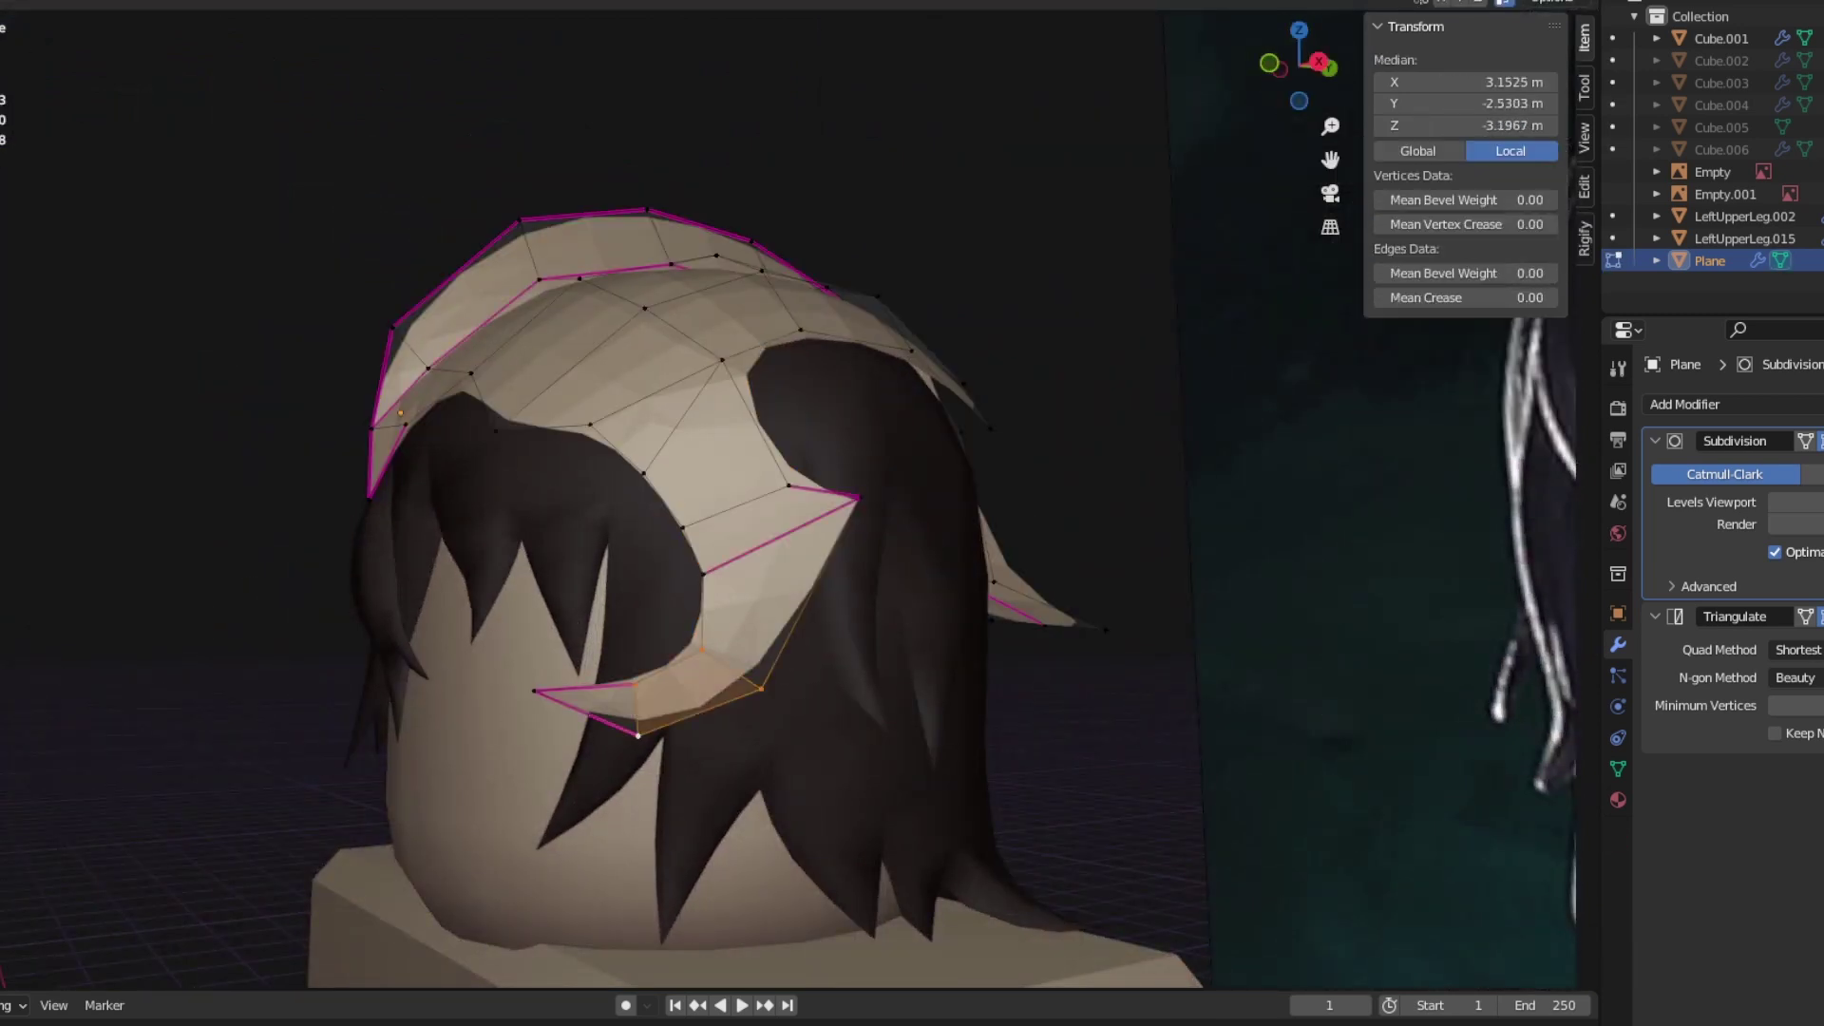
key(Tab)
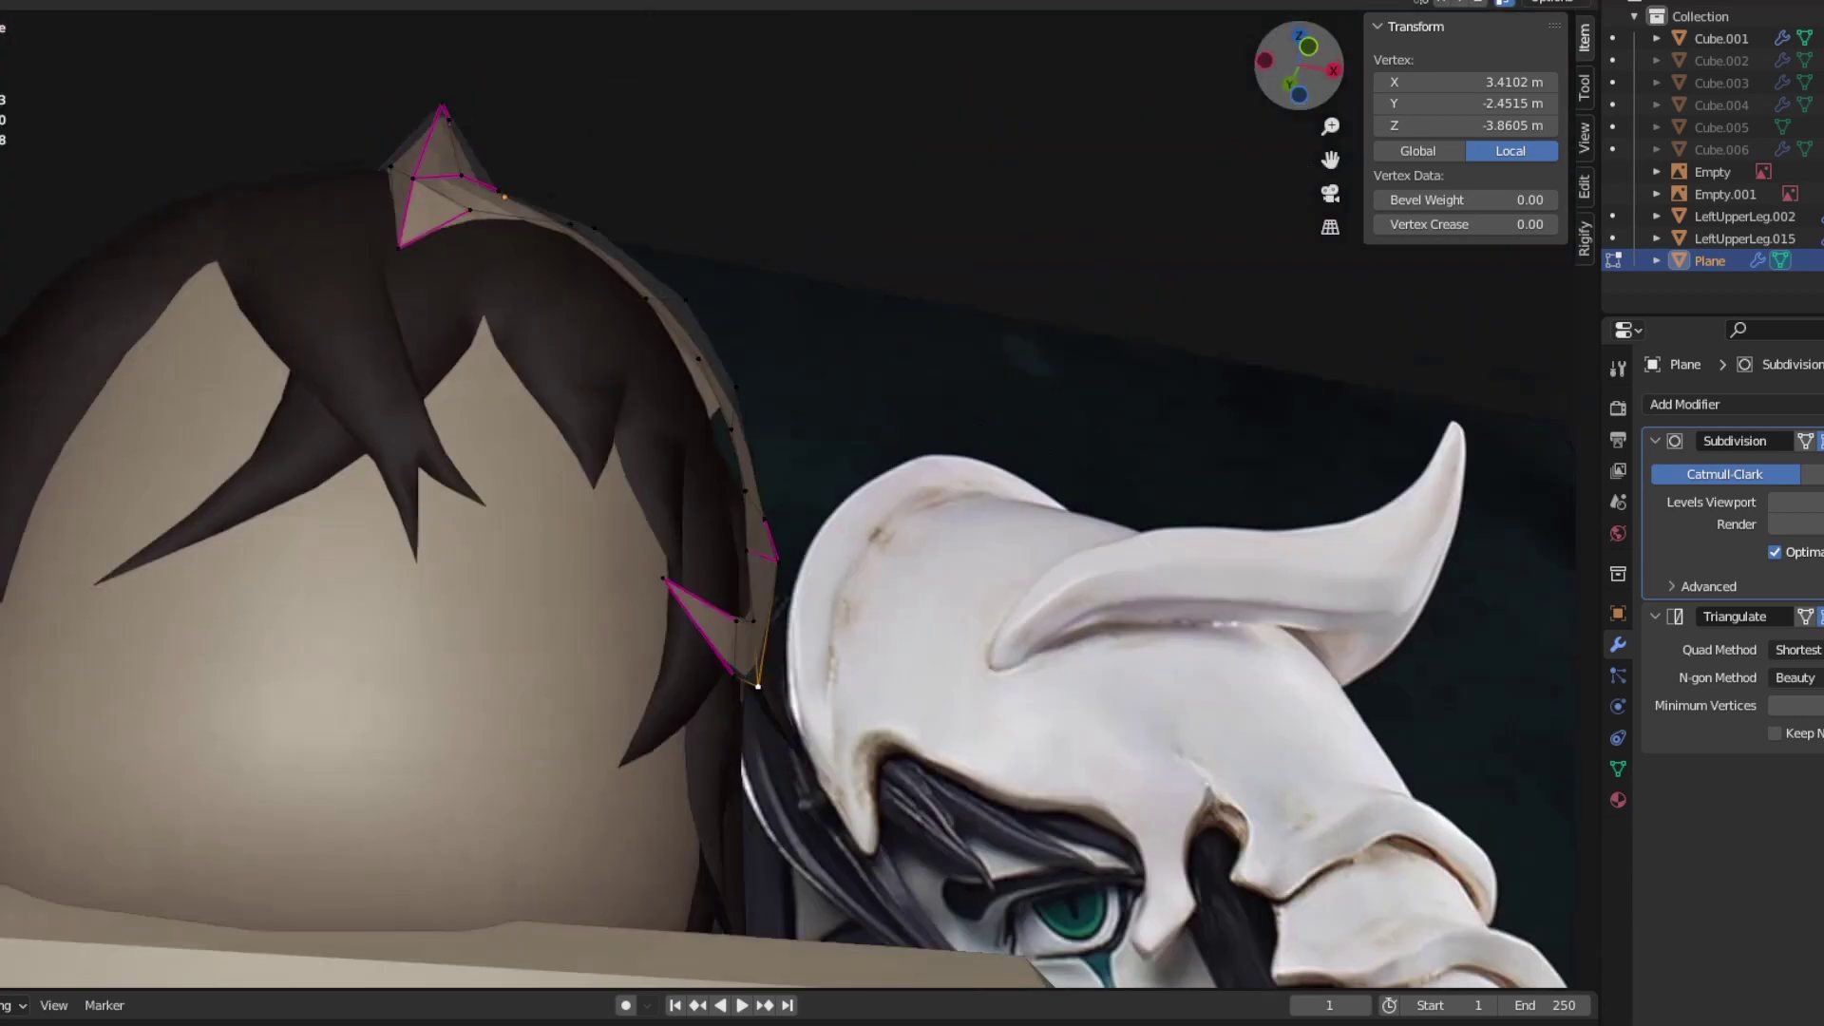
key(Tab)
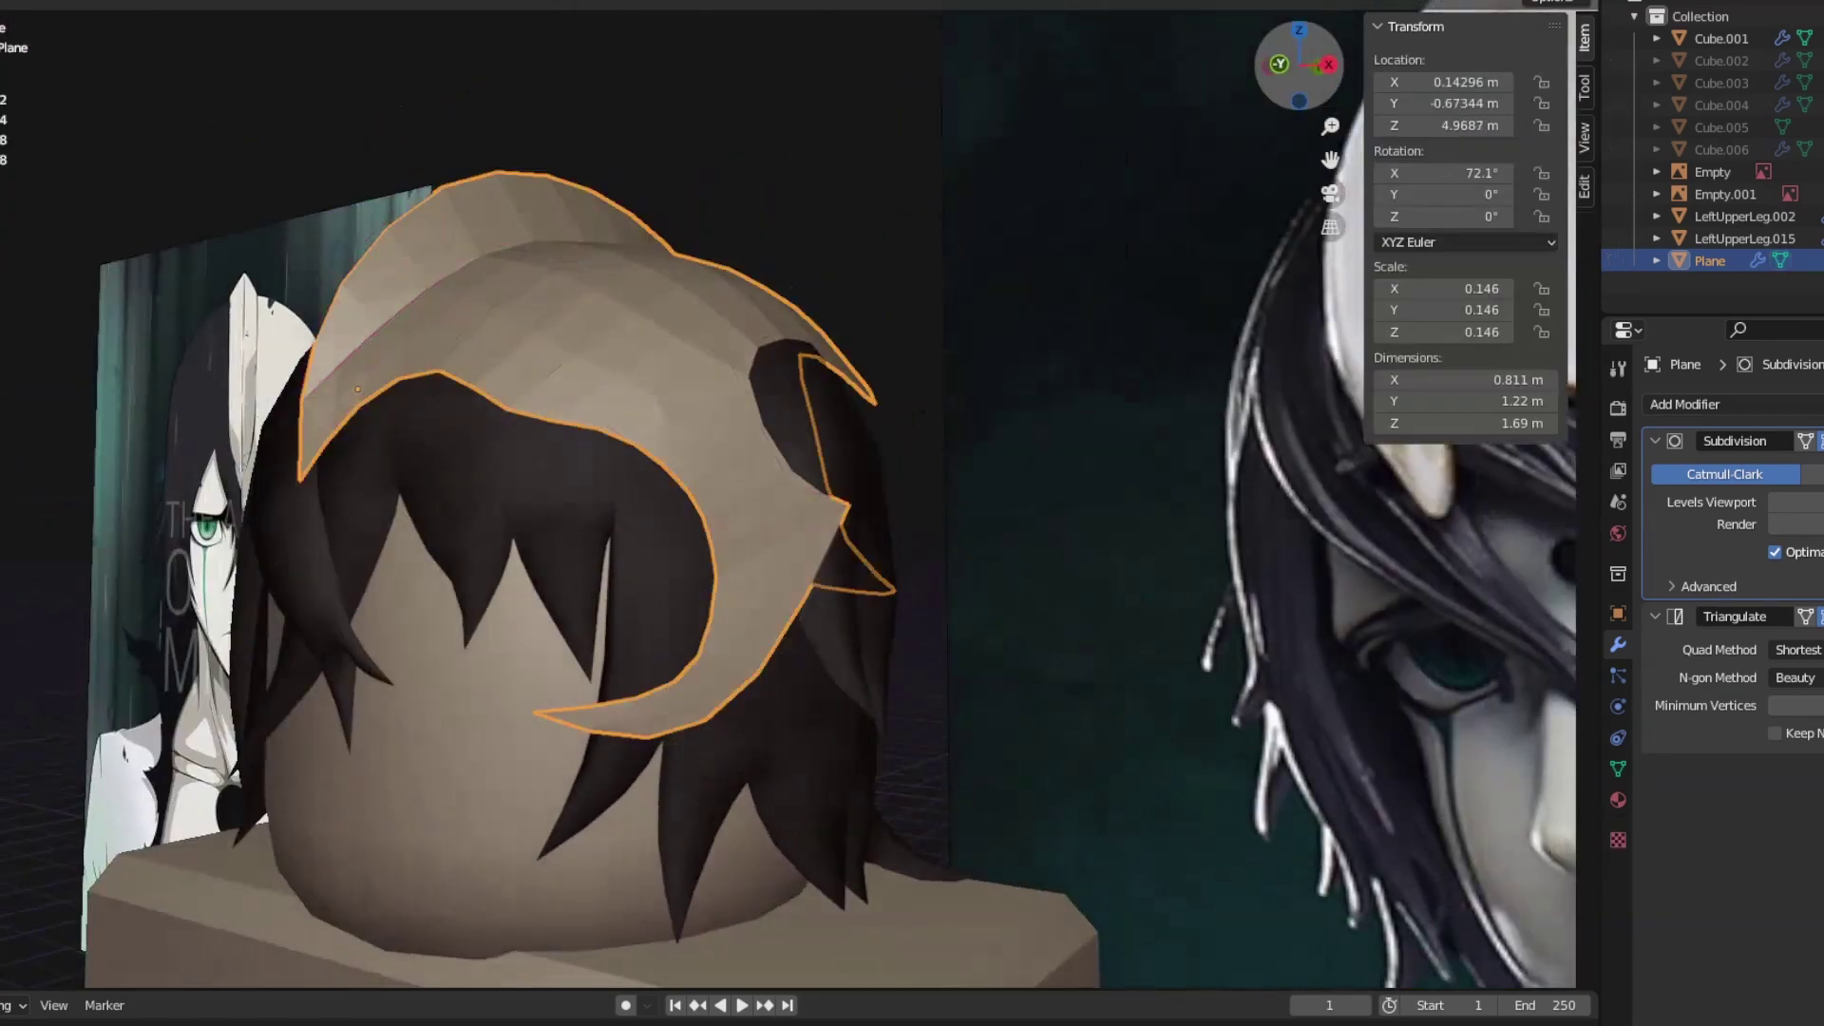
key(Tab)
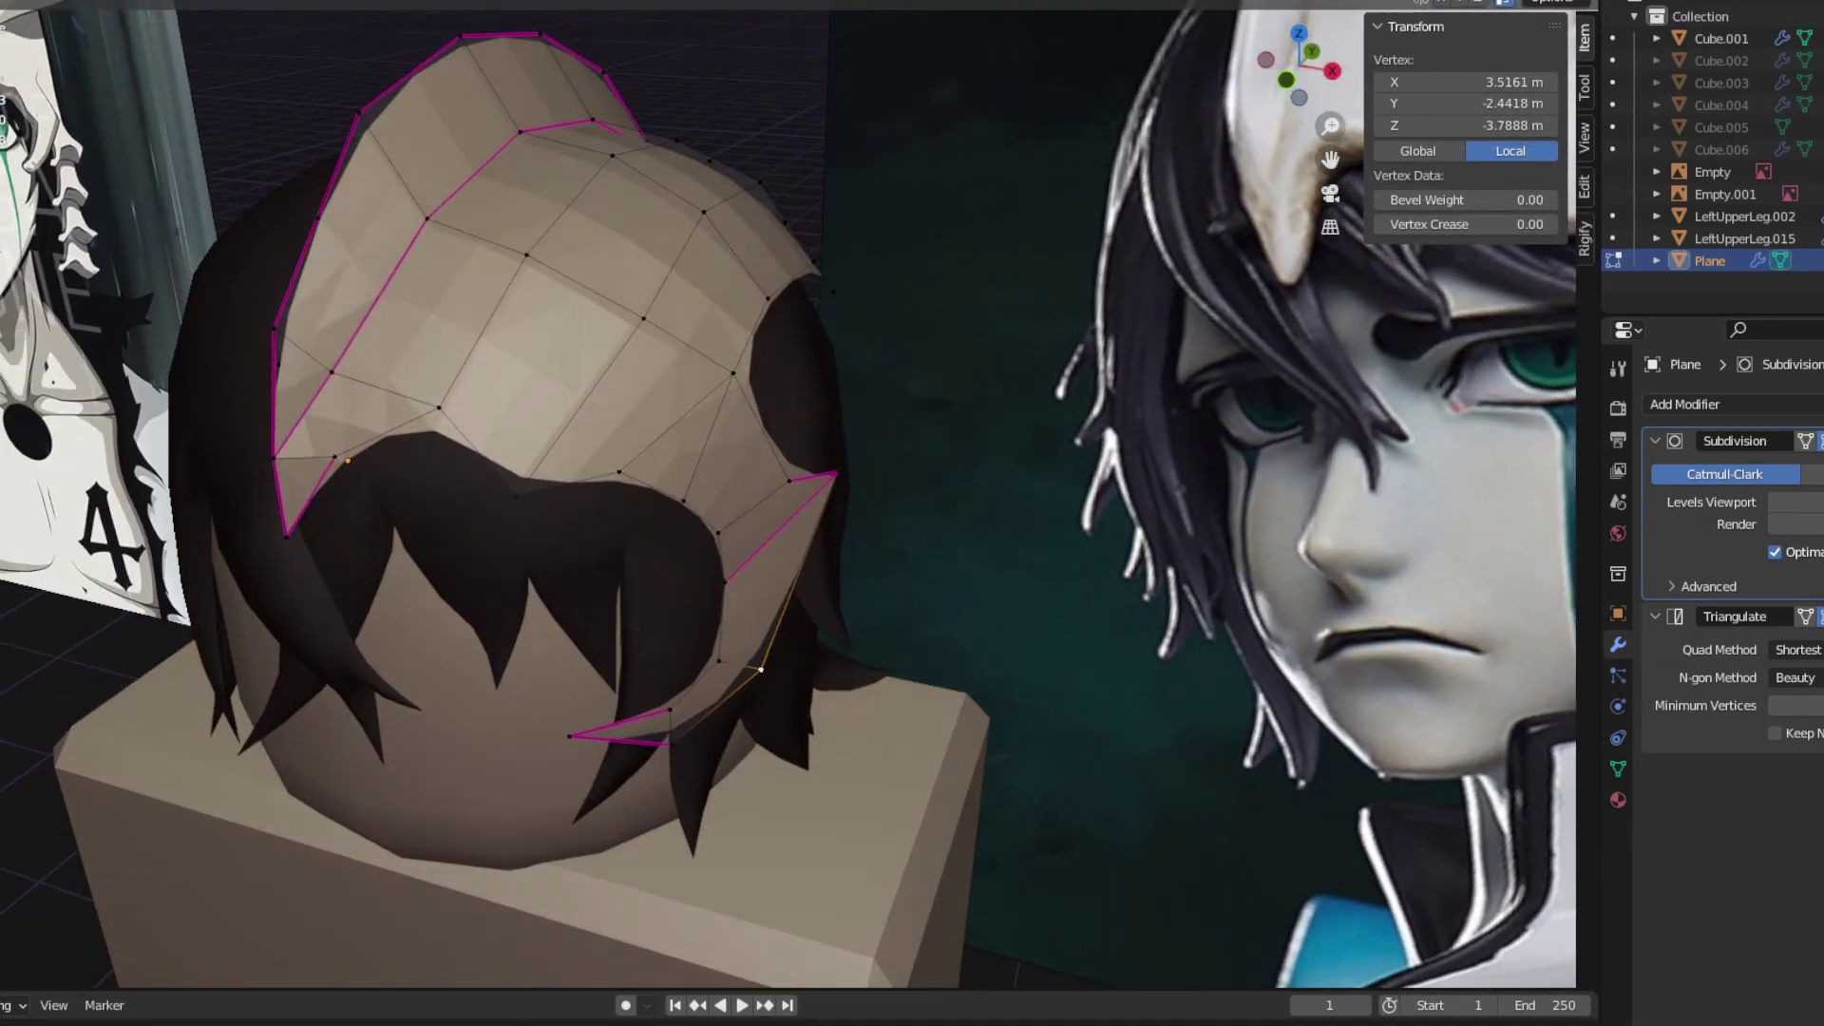
Step: Try to extrude a triangular face upward from the helmet's side just below the crest, and undo it
key(ctrl+l)
key(alt+a)
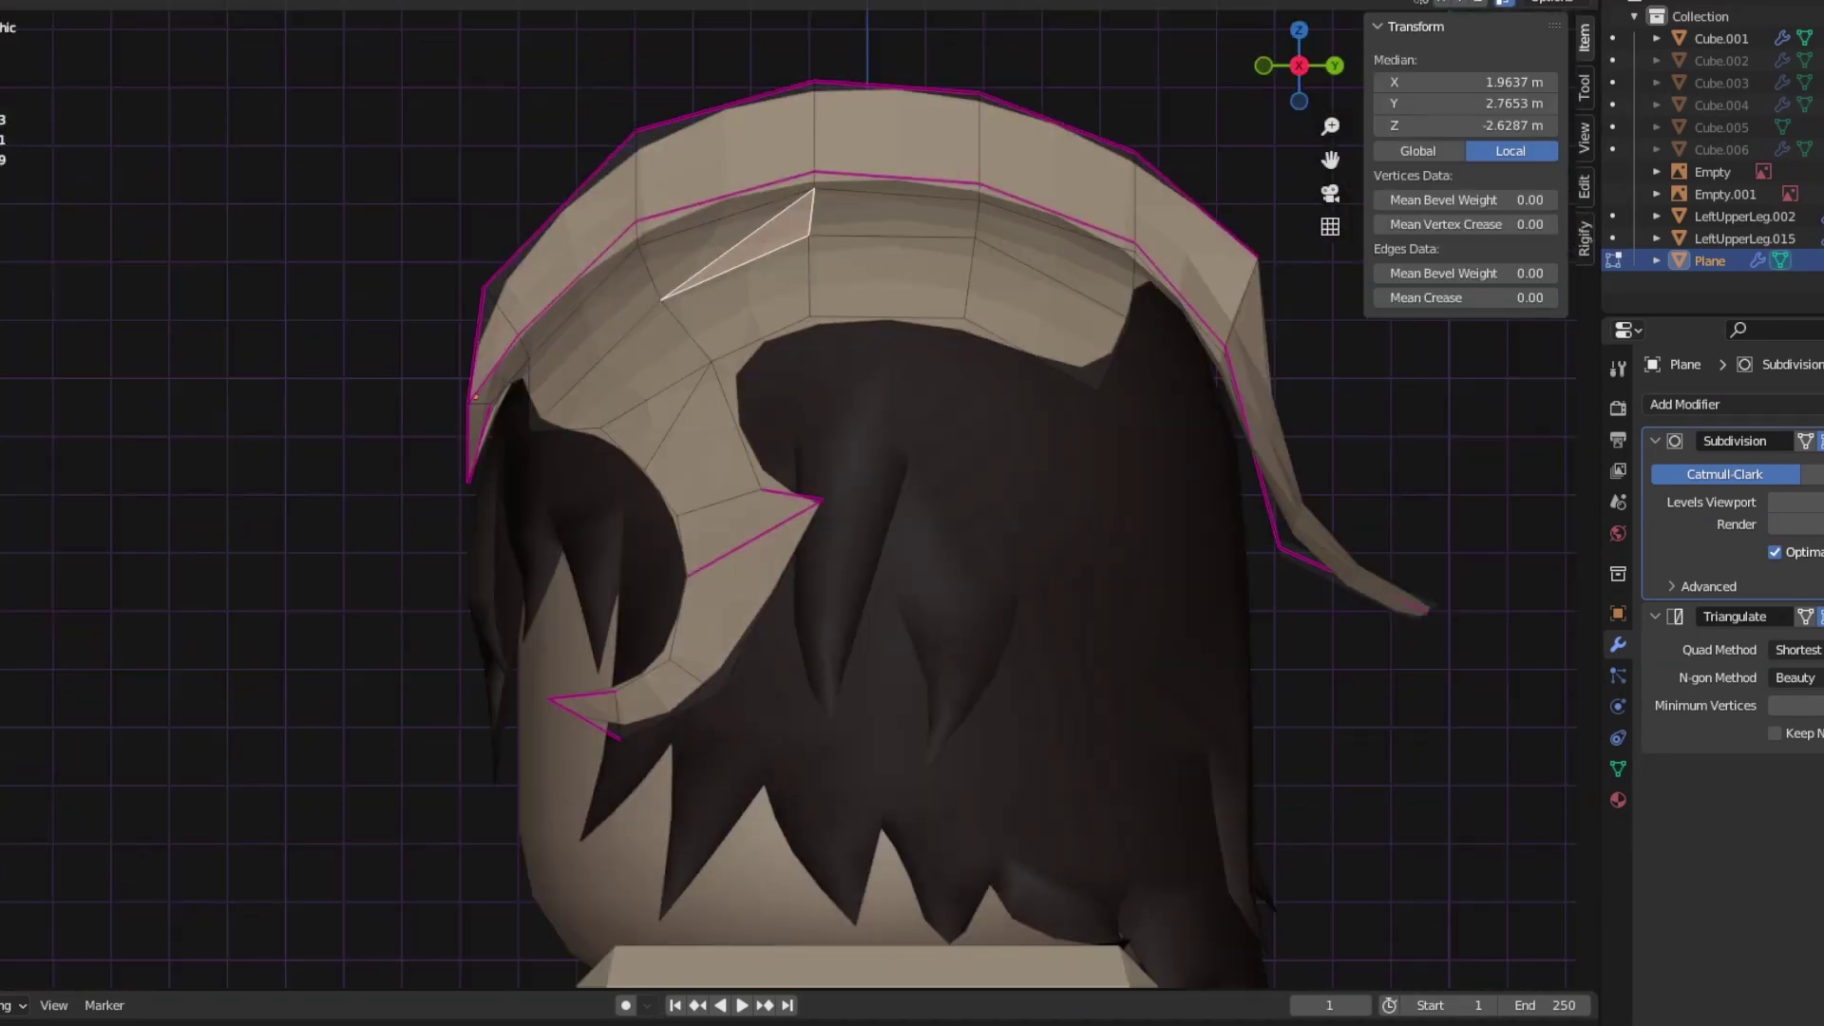
click(781, 123)
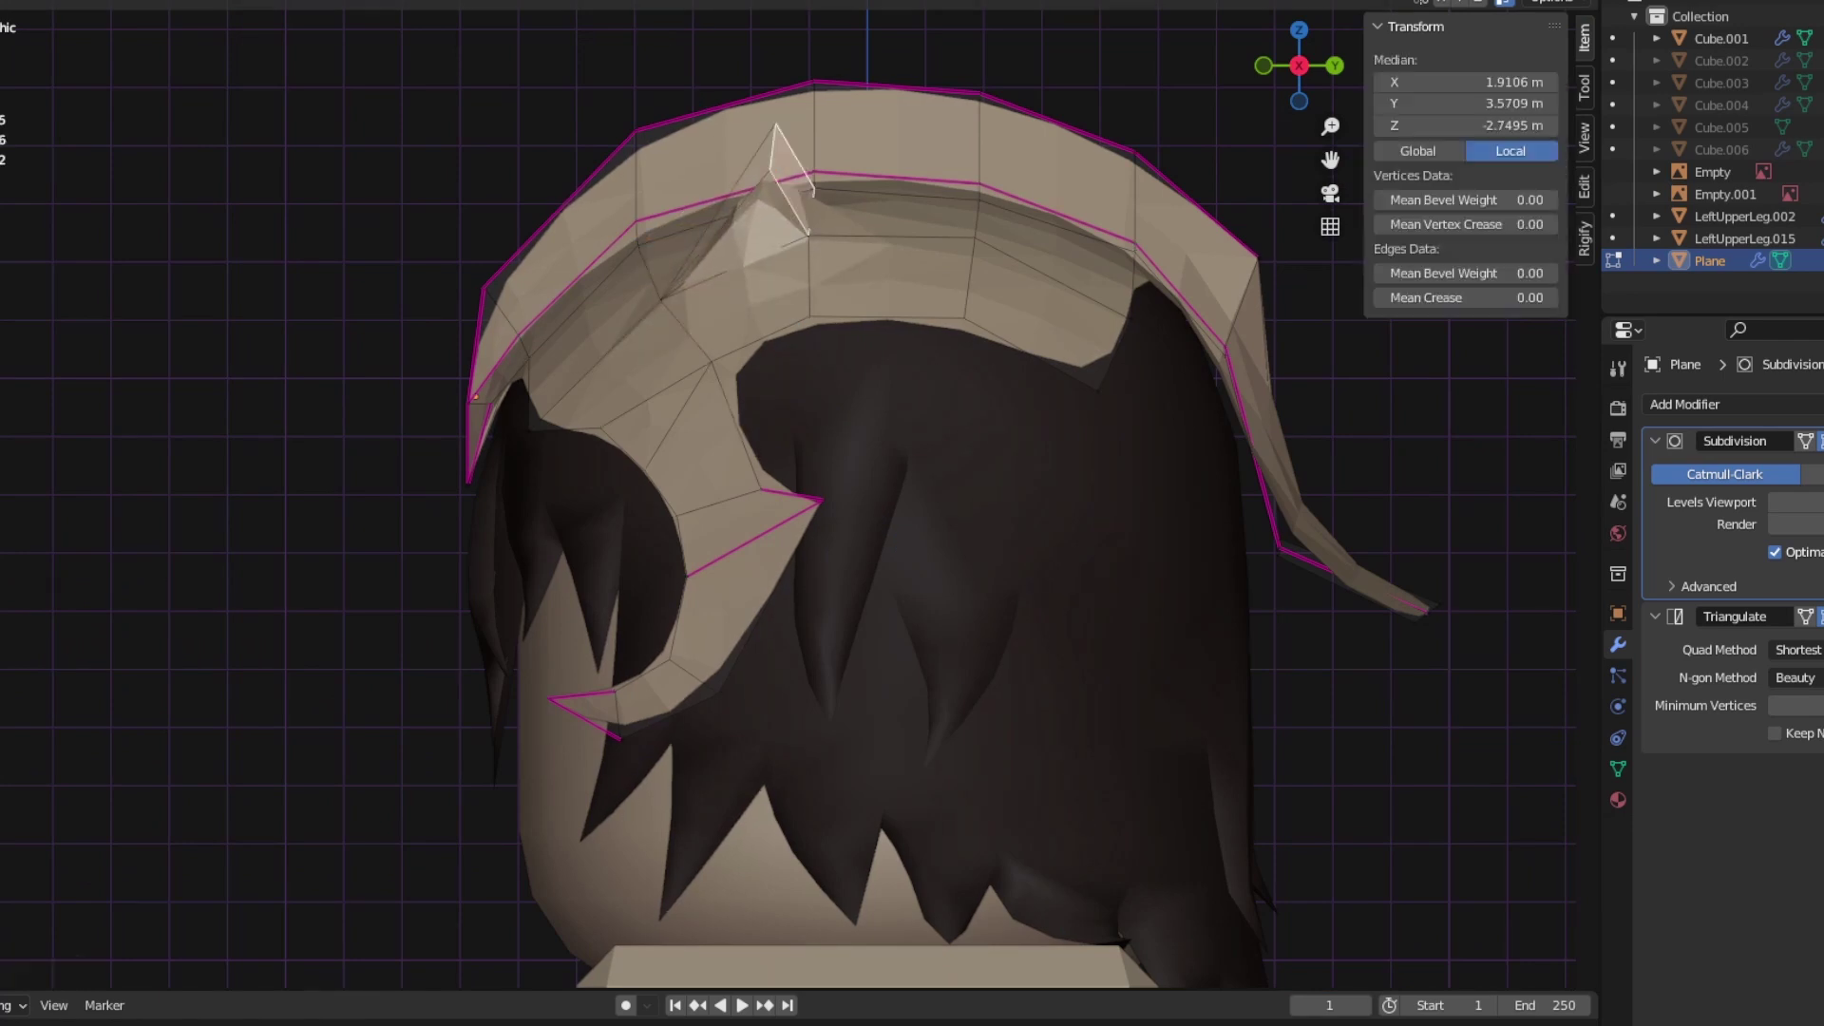
key(alt+a)
key(ctrl+z)
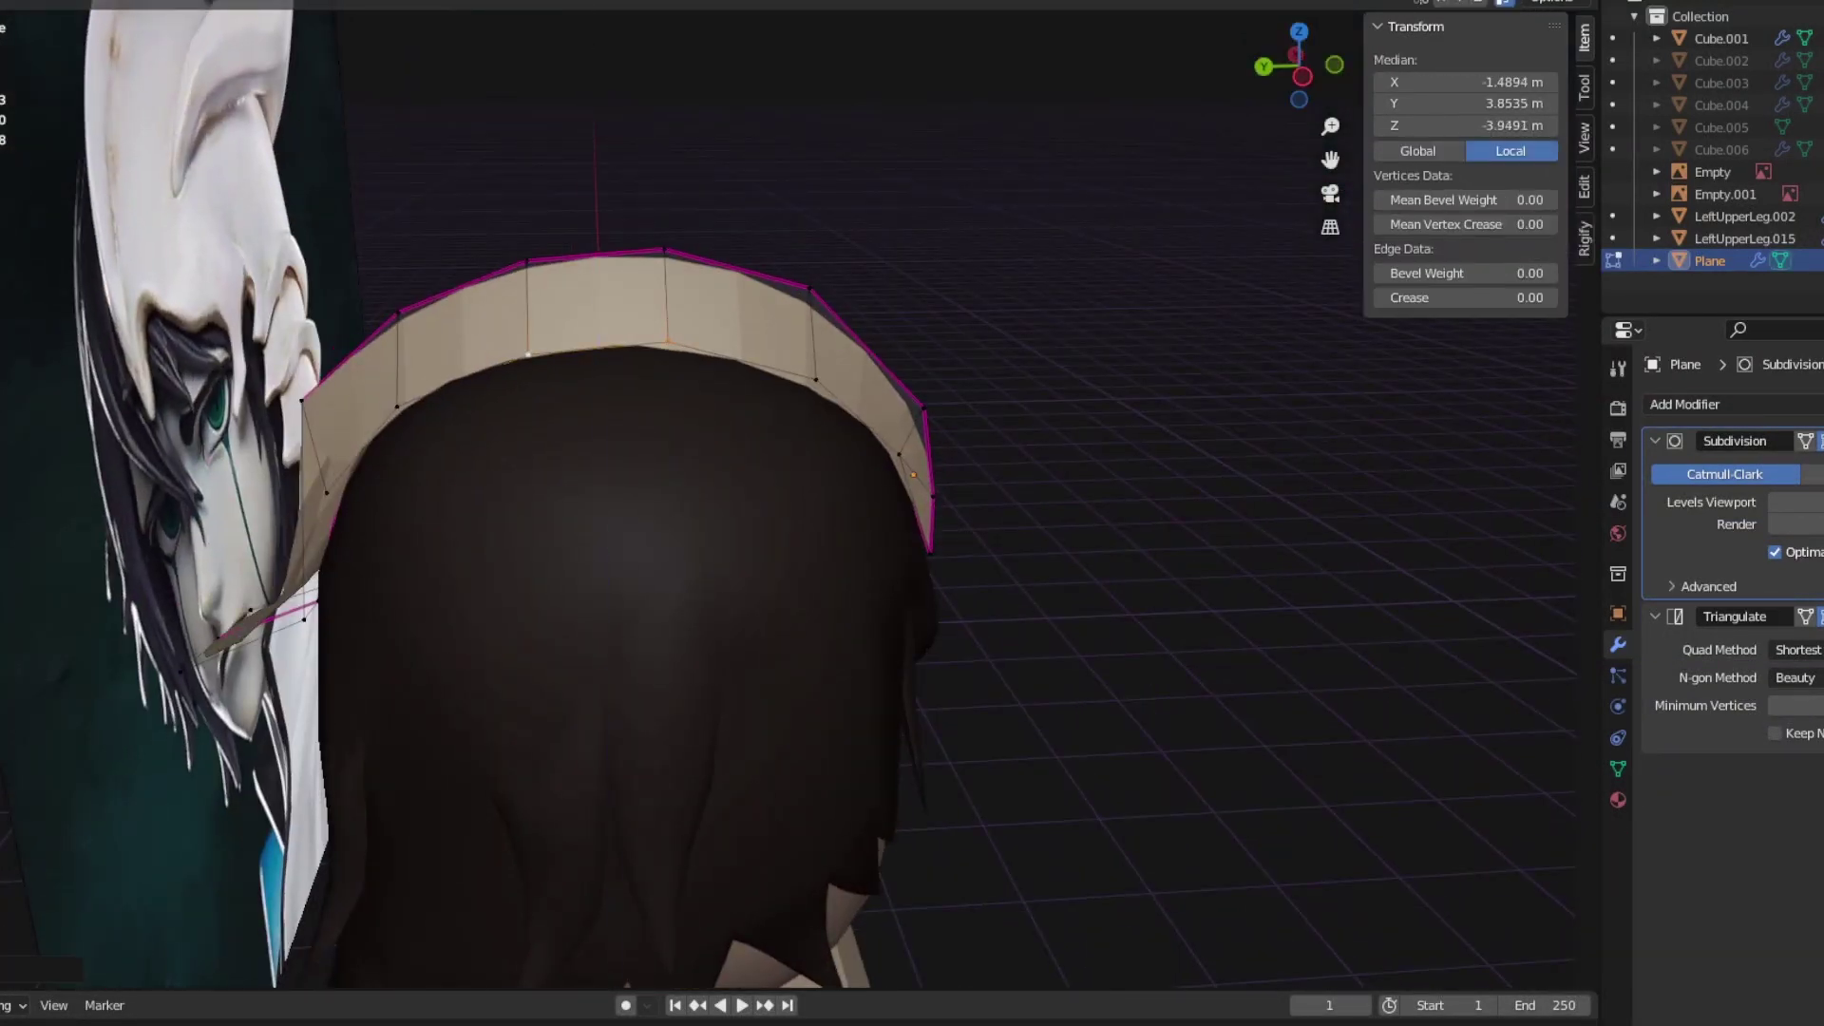
Step: Adjust the crest's far-side edge with proportional editing and reposition the shell vertices beside the crest above the forehead
key(g)
key(z)
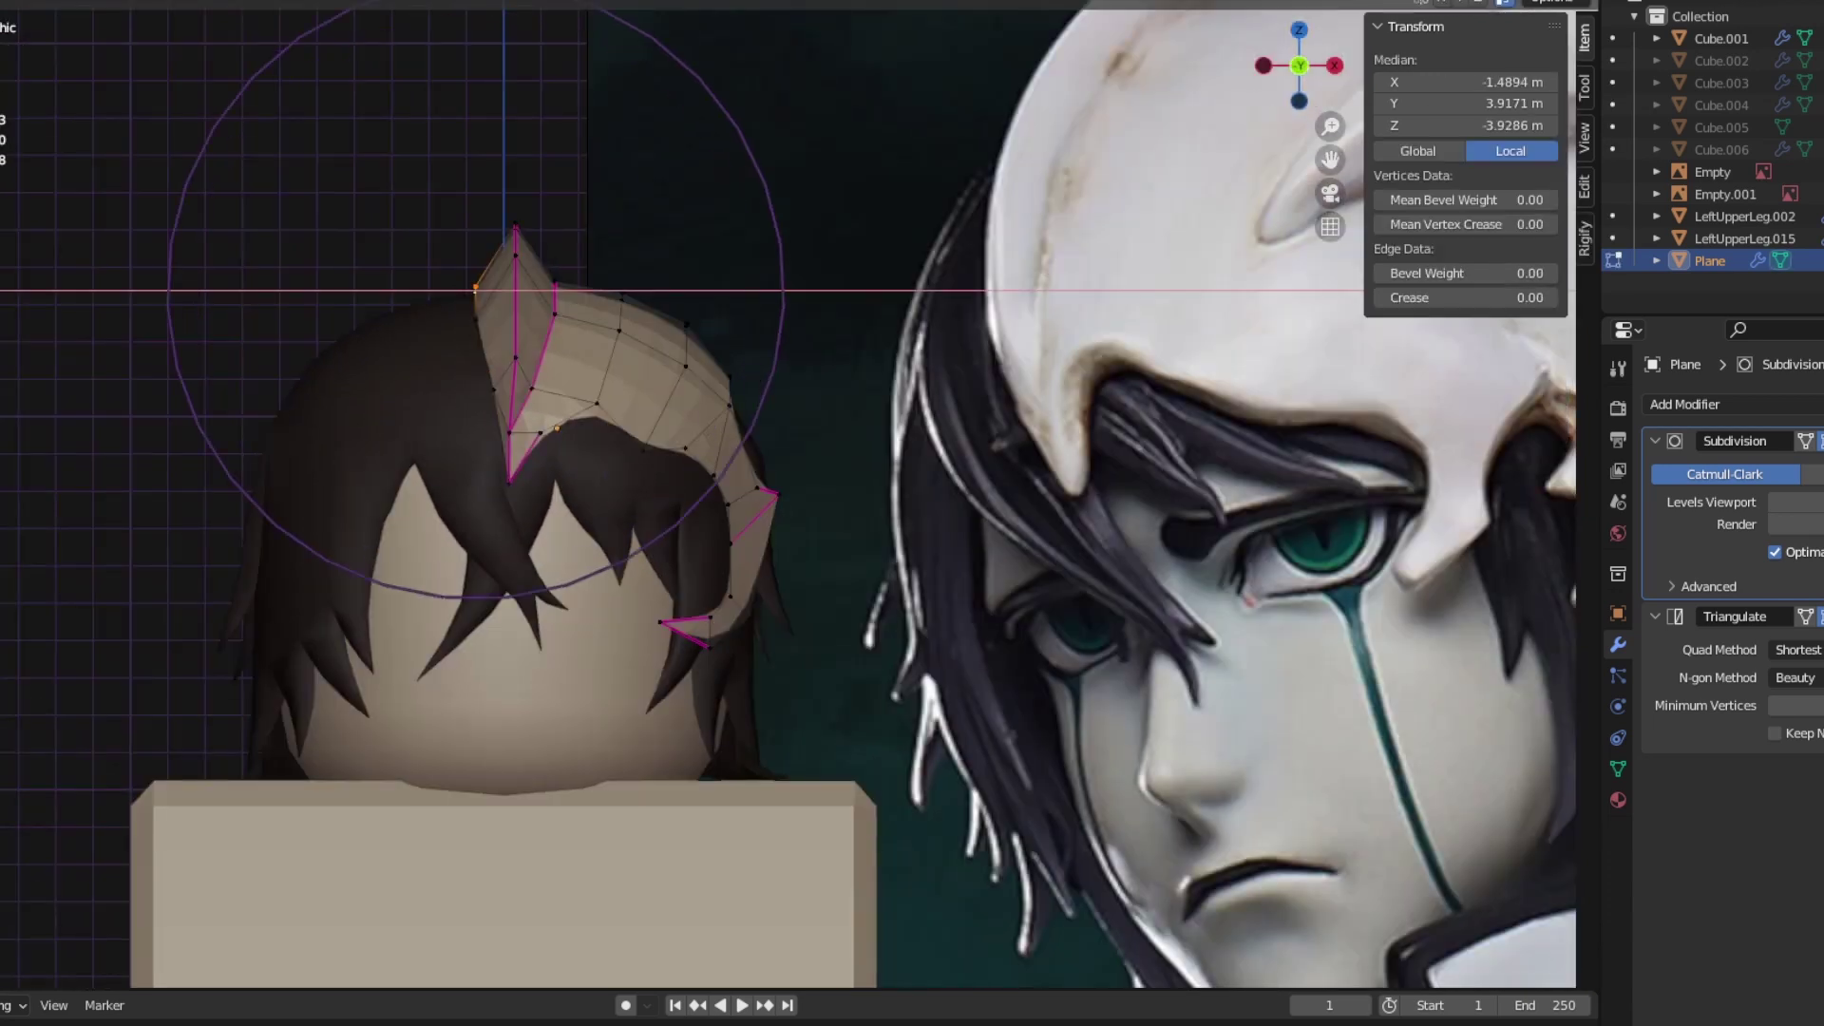
key(alt+z)
drag(310, 143, 546, 505)
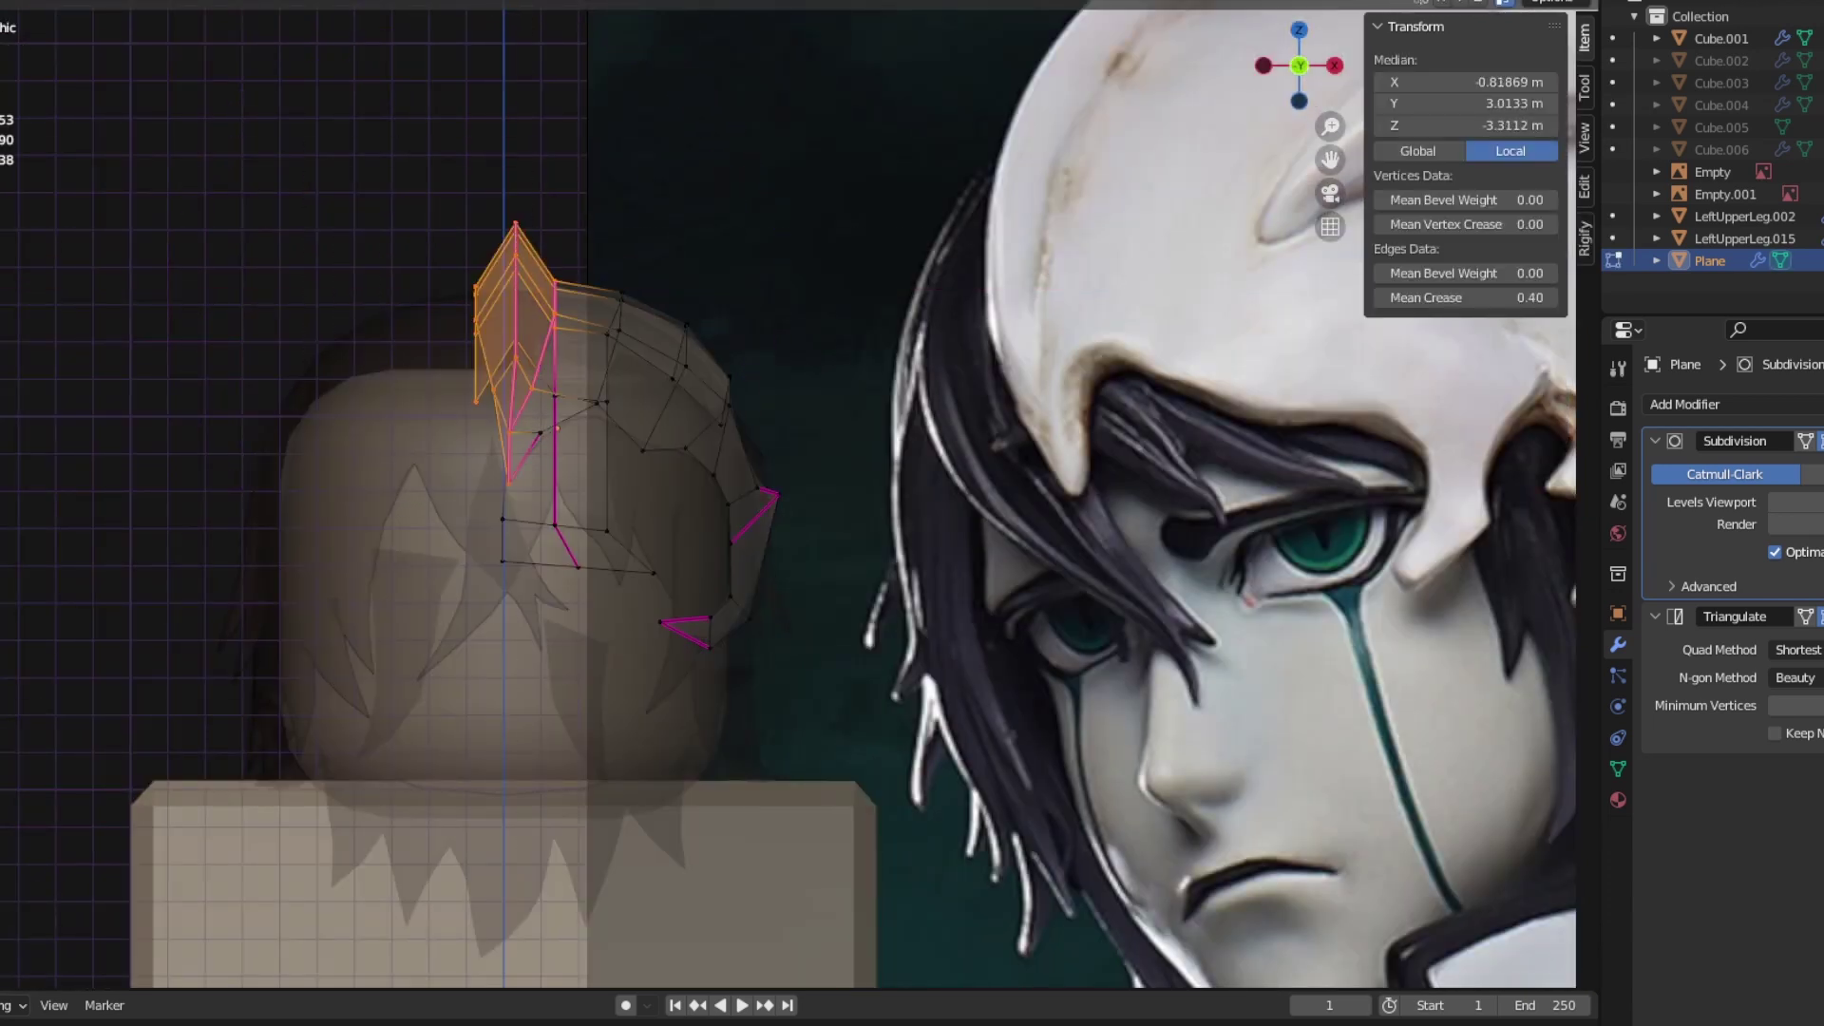
key(alt+z)
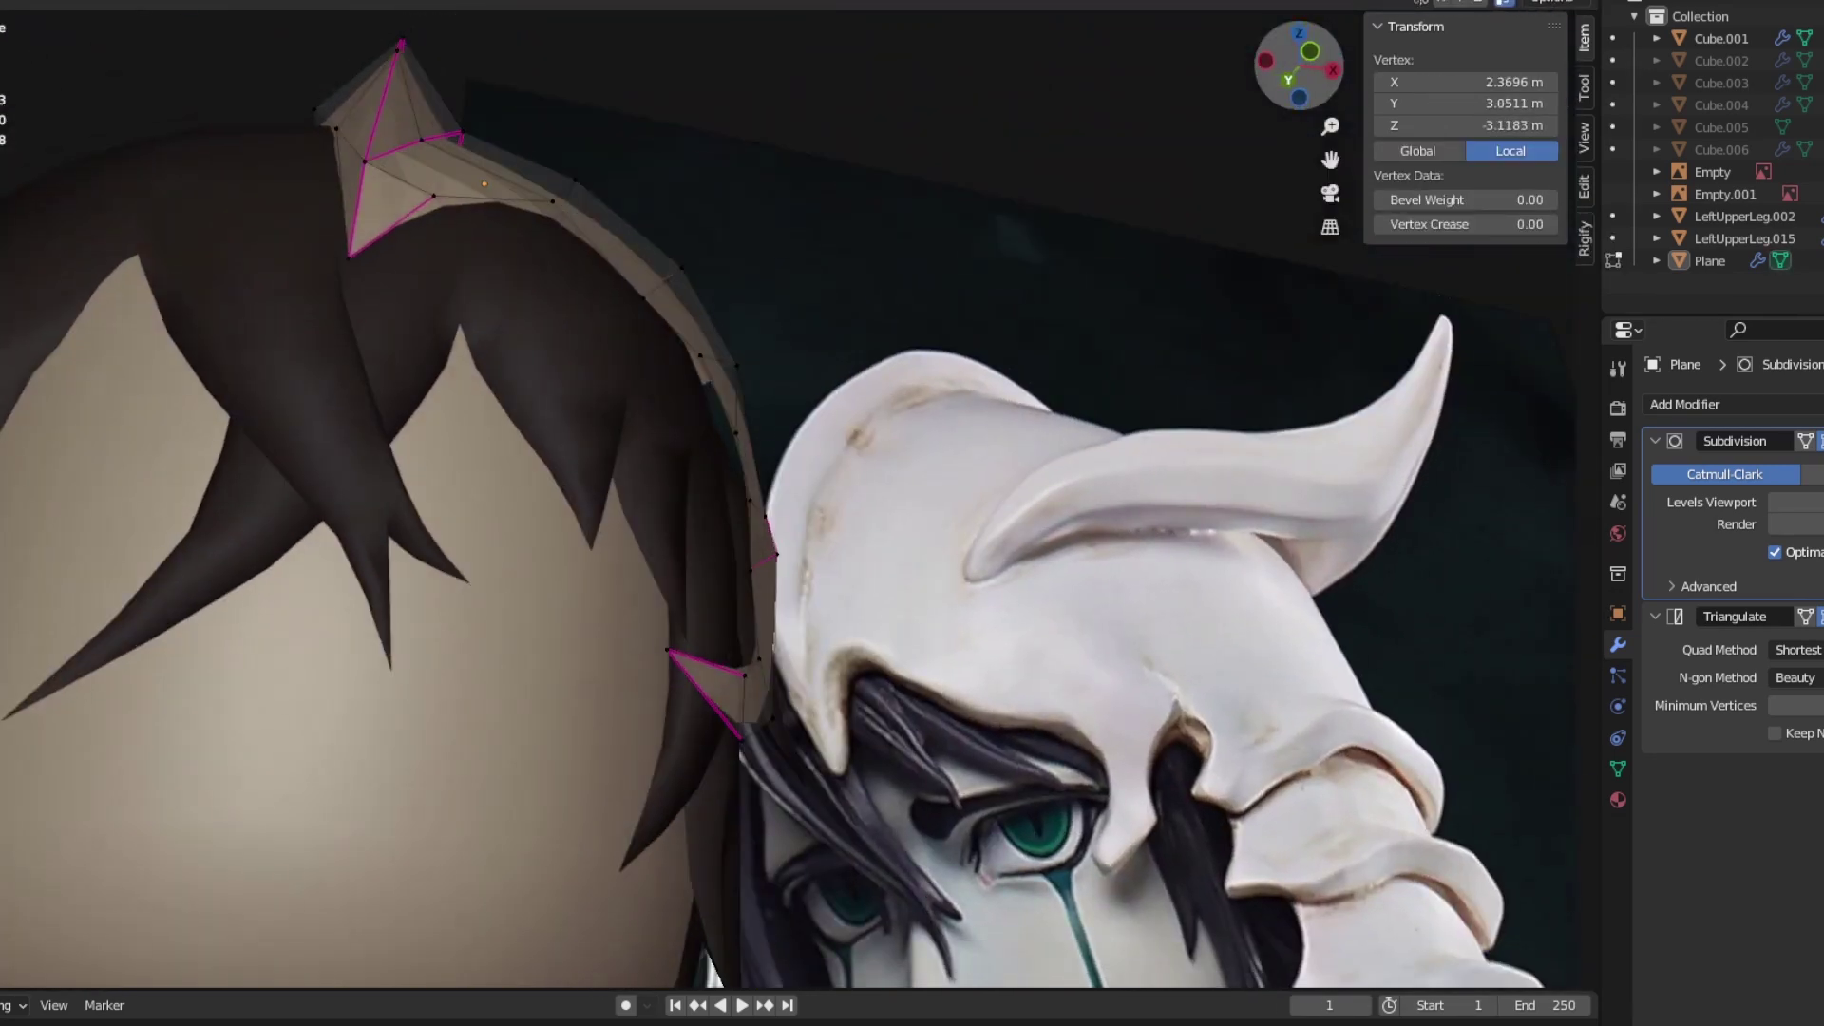
click(577, 181)
key(g)
Step: Add a Solidify modifier to the helmet
key(Tab)
click(1684, 404)
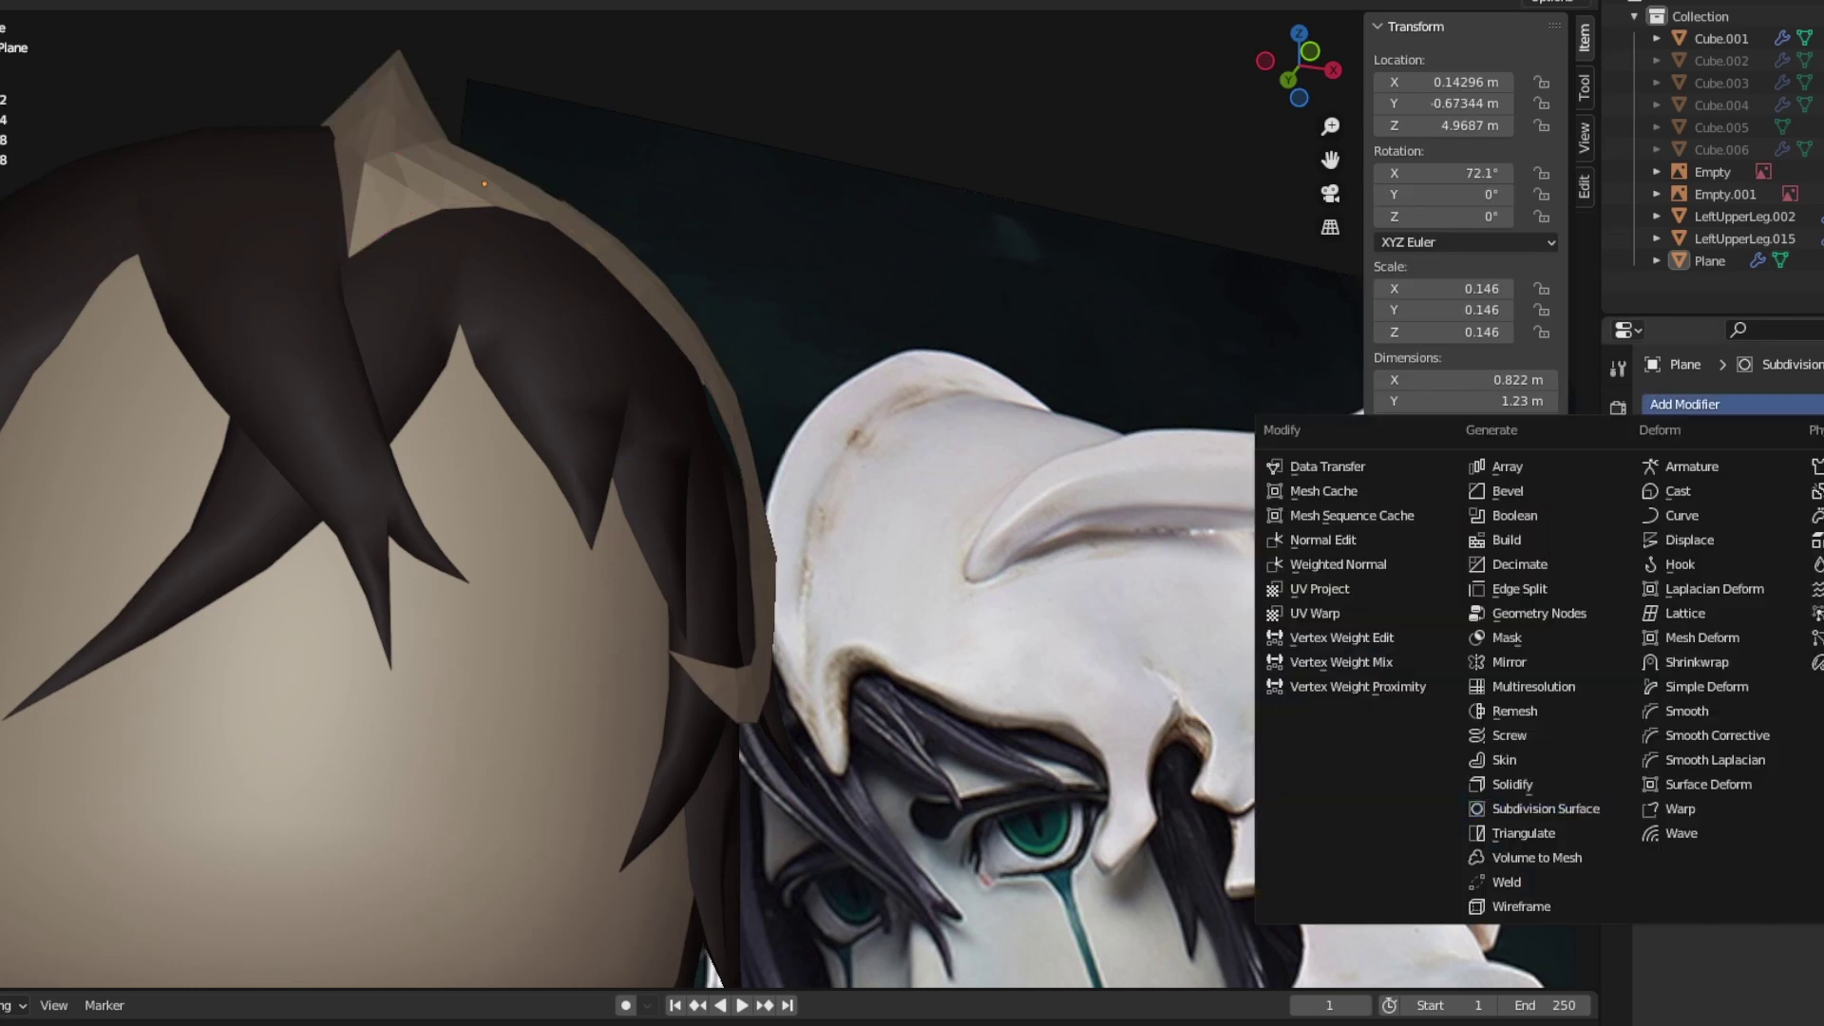
click(1425, 876)
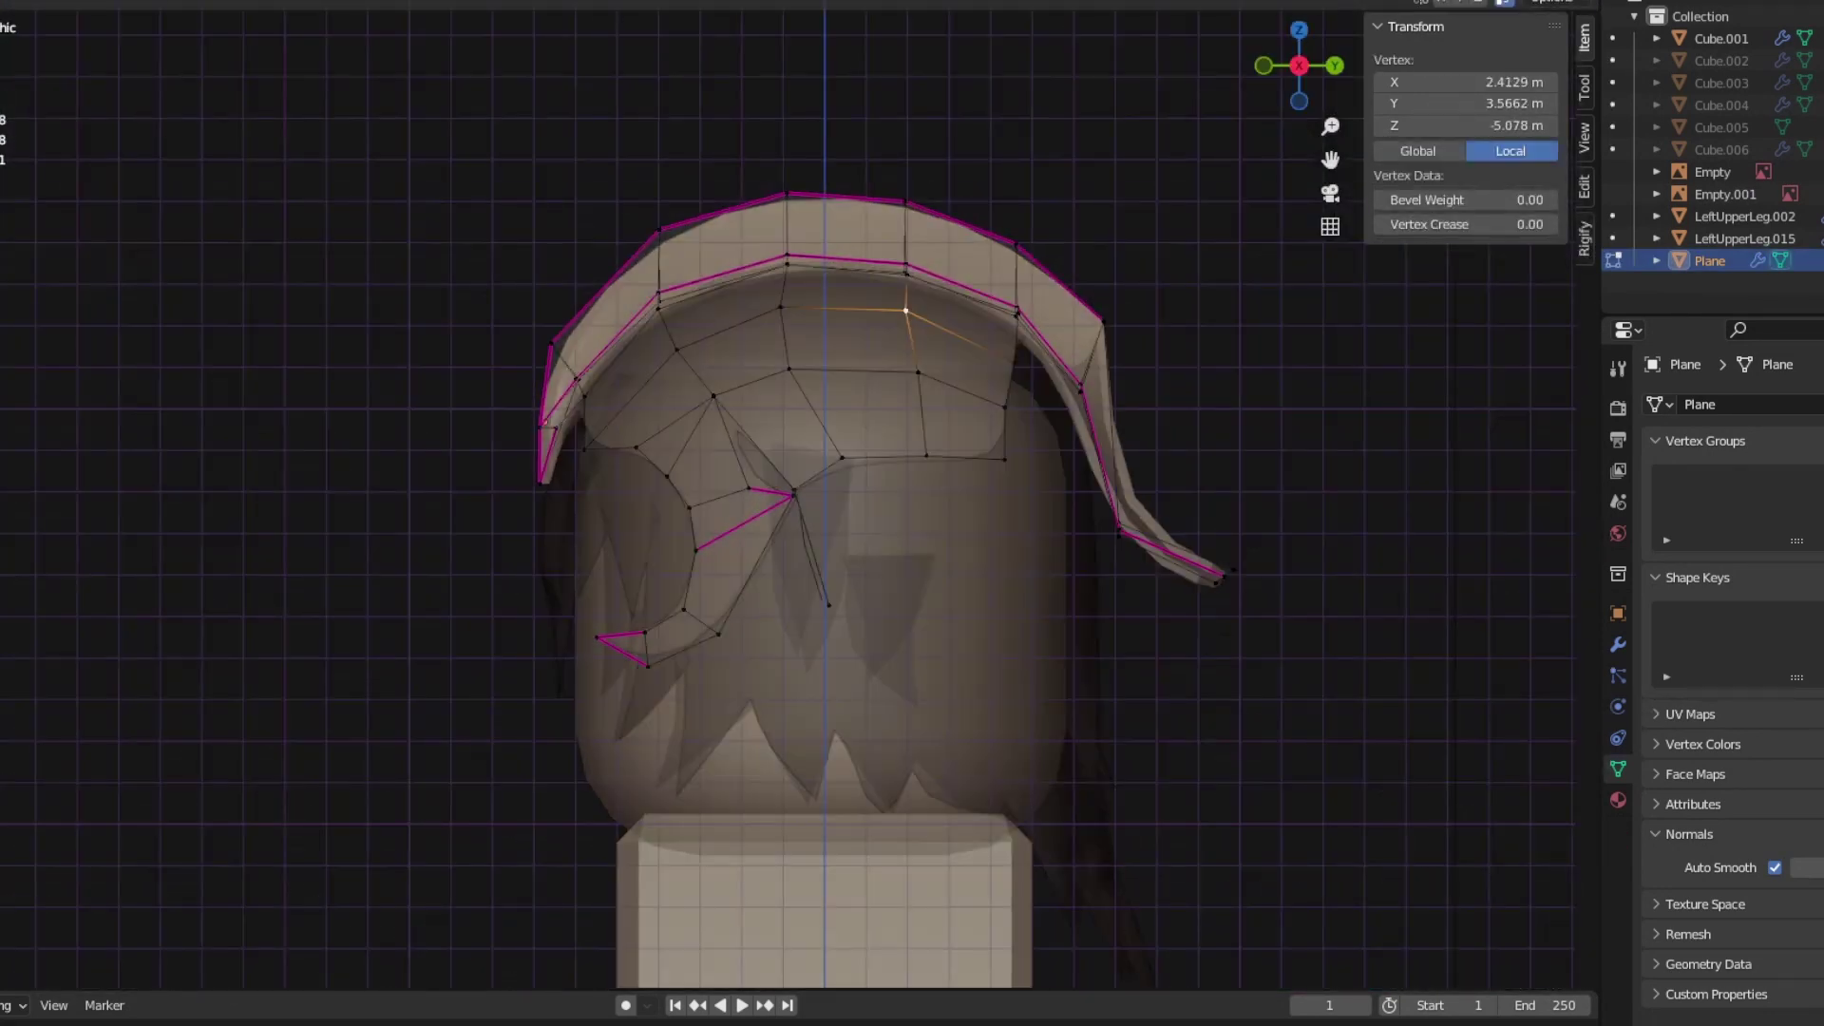
Step: Adjust the shell's rear edge vertices and extrude them down behind the head as a strip
click(1104, 313)
key(g)
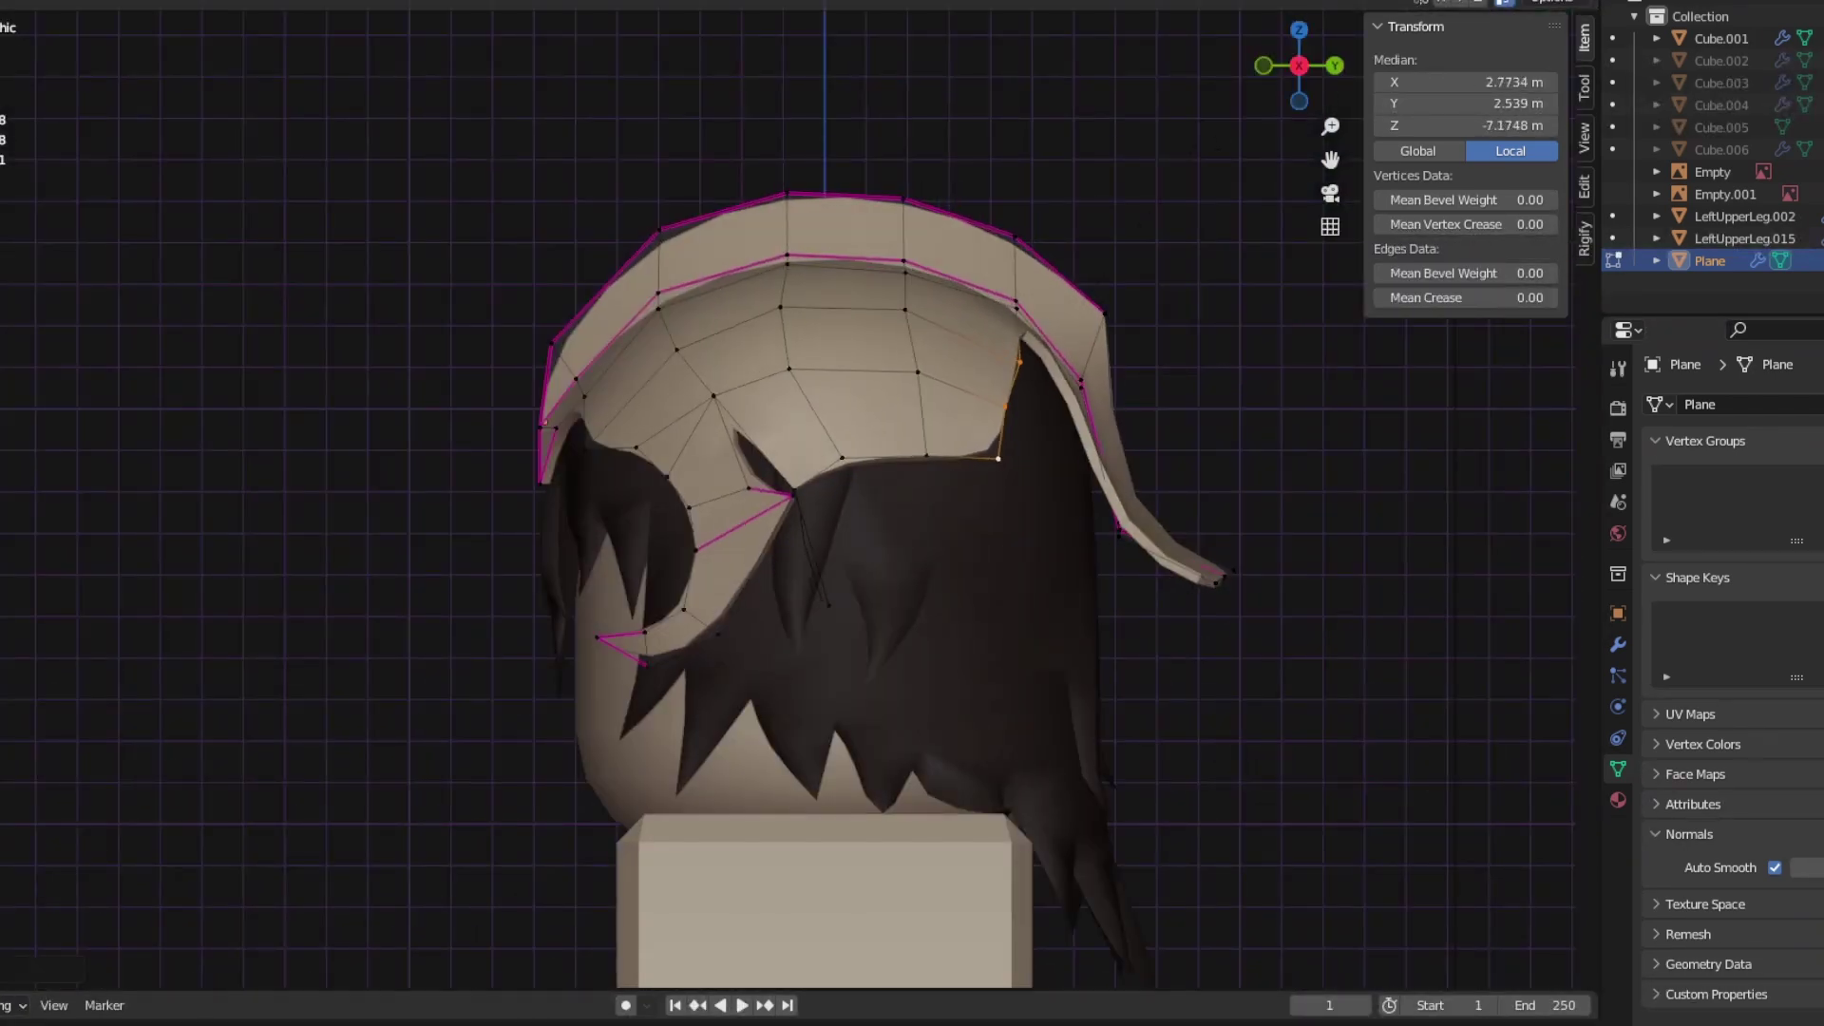
ctrl+click(988, 459)
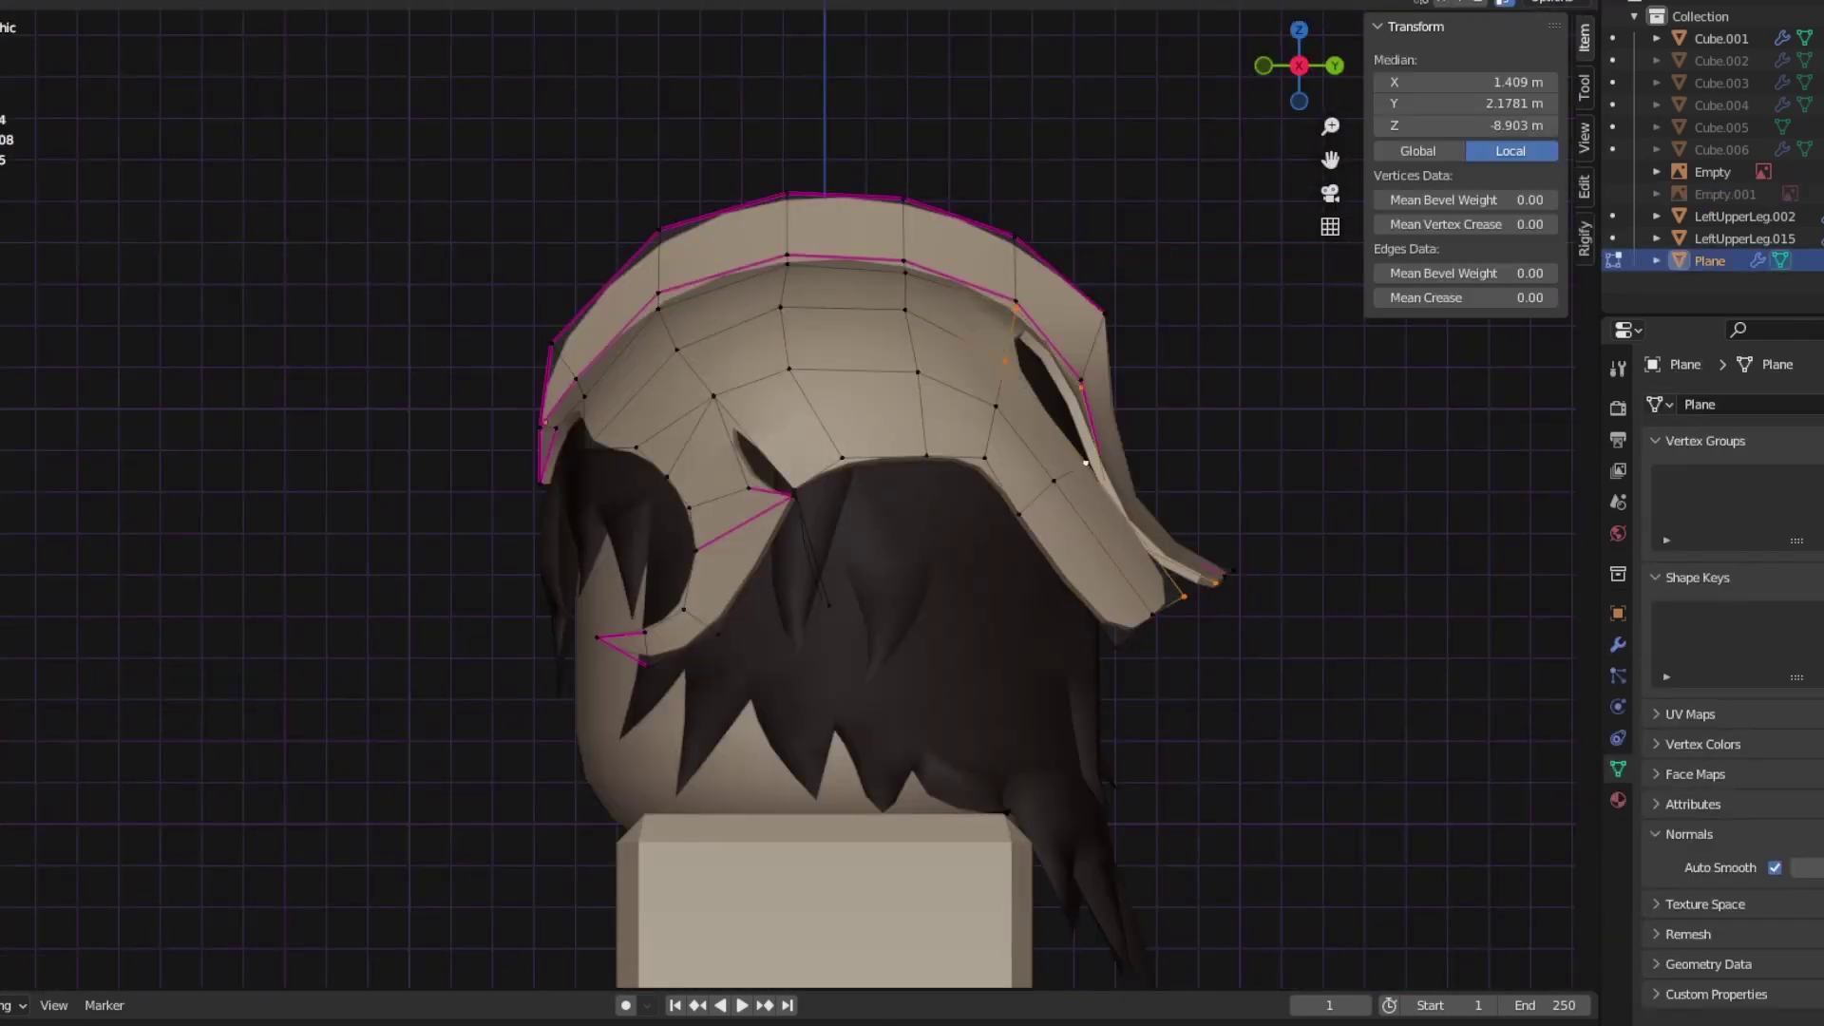
click(1075, 542)
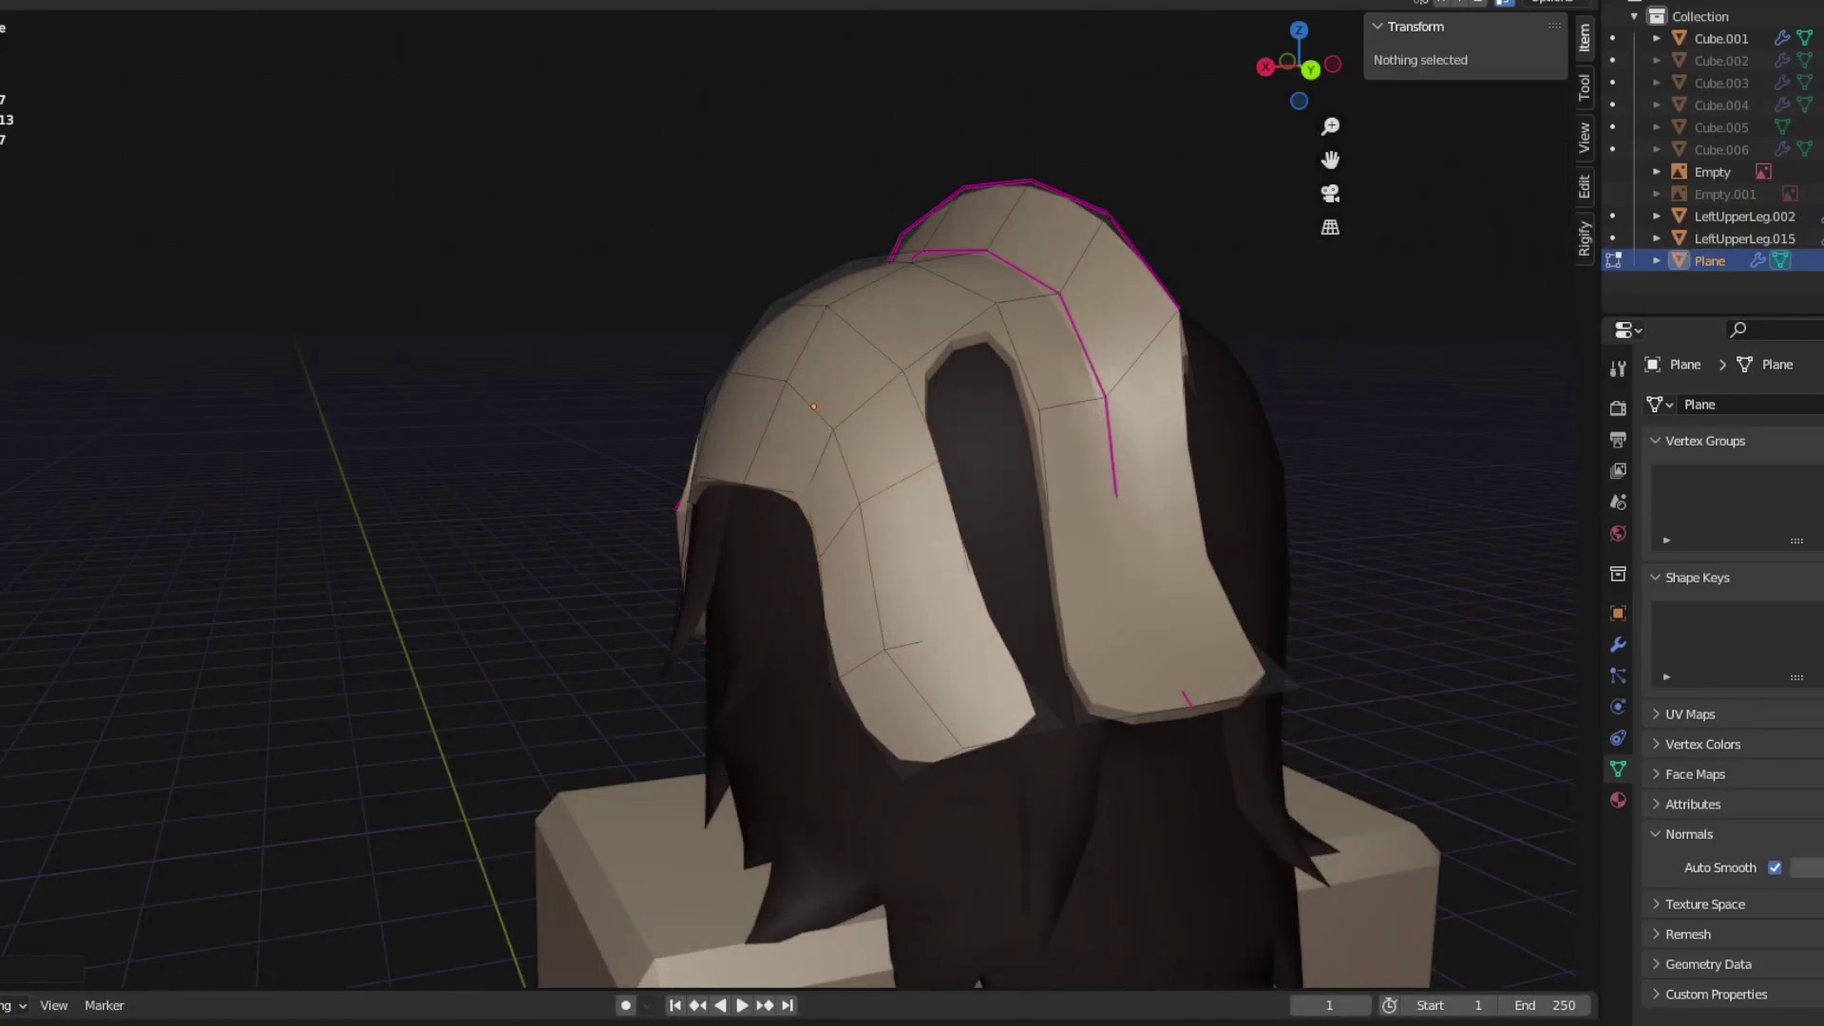
Step: Fill the gap between the rear strip and the crest with faces down to the bottom rim
click(932, 293)
click(813, 406)
key(alt+z)
middle_drag(1072, 725, 760, 655)
click(962, 682)
key(alt+z)
key(KP_3)
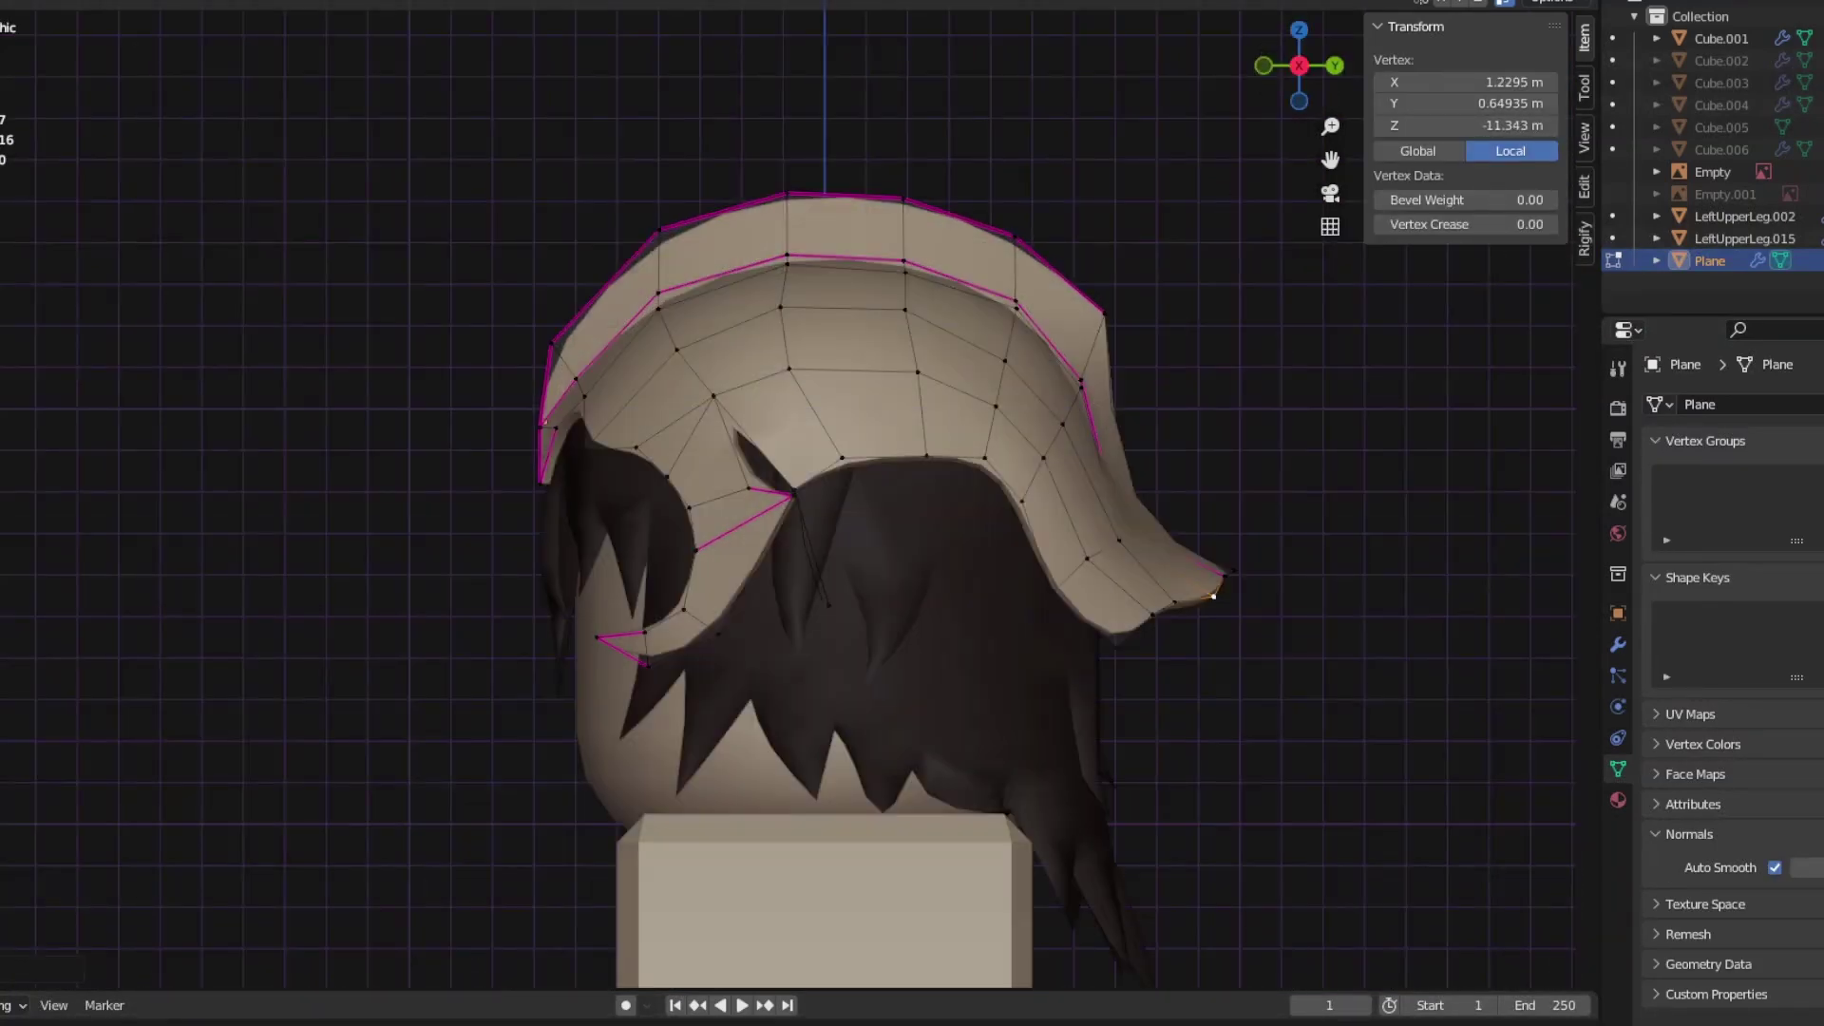
Step: Reposition the helmet's rear bottom edge in side view and adjust its individual rim vertices
key(alt+z)
drag(1245, 556, 1199, 608)
key(b)
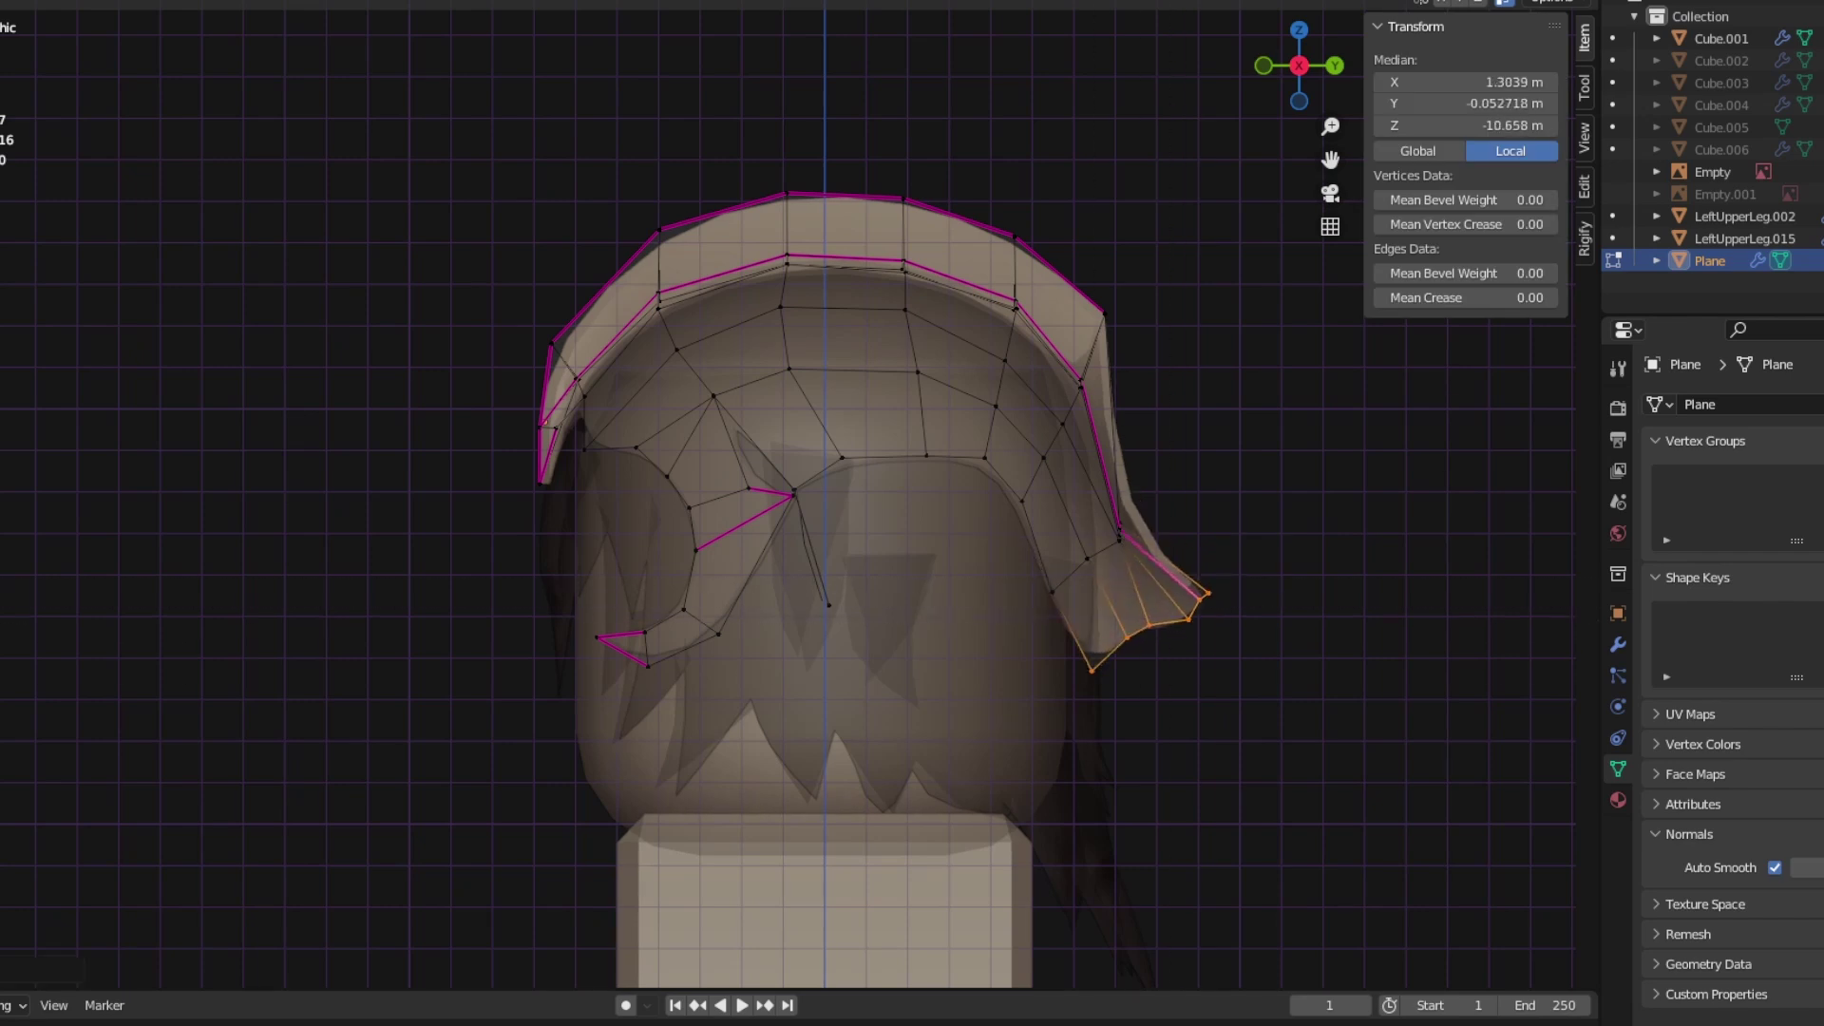
key(alt+z)
middle_drag(1093, 608, 934, 593)
click(934, 593)
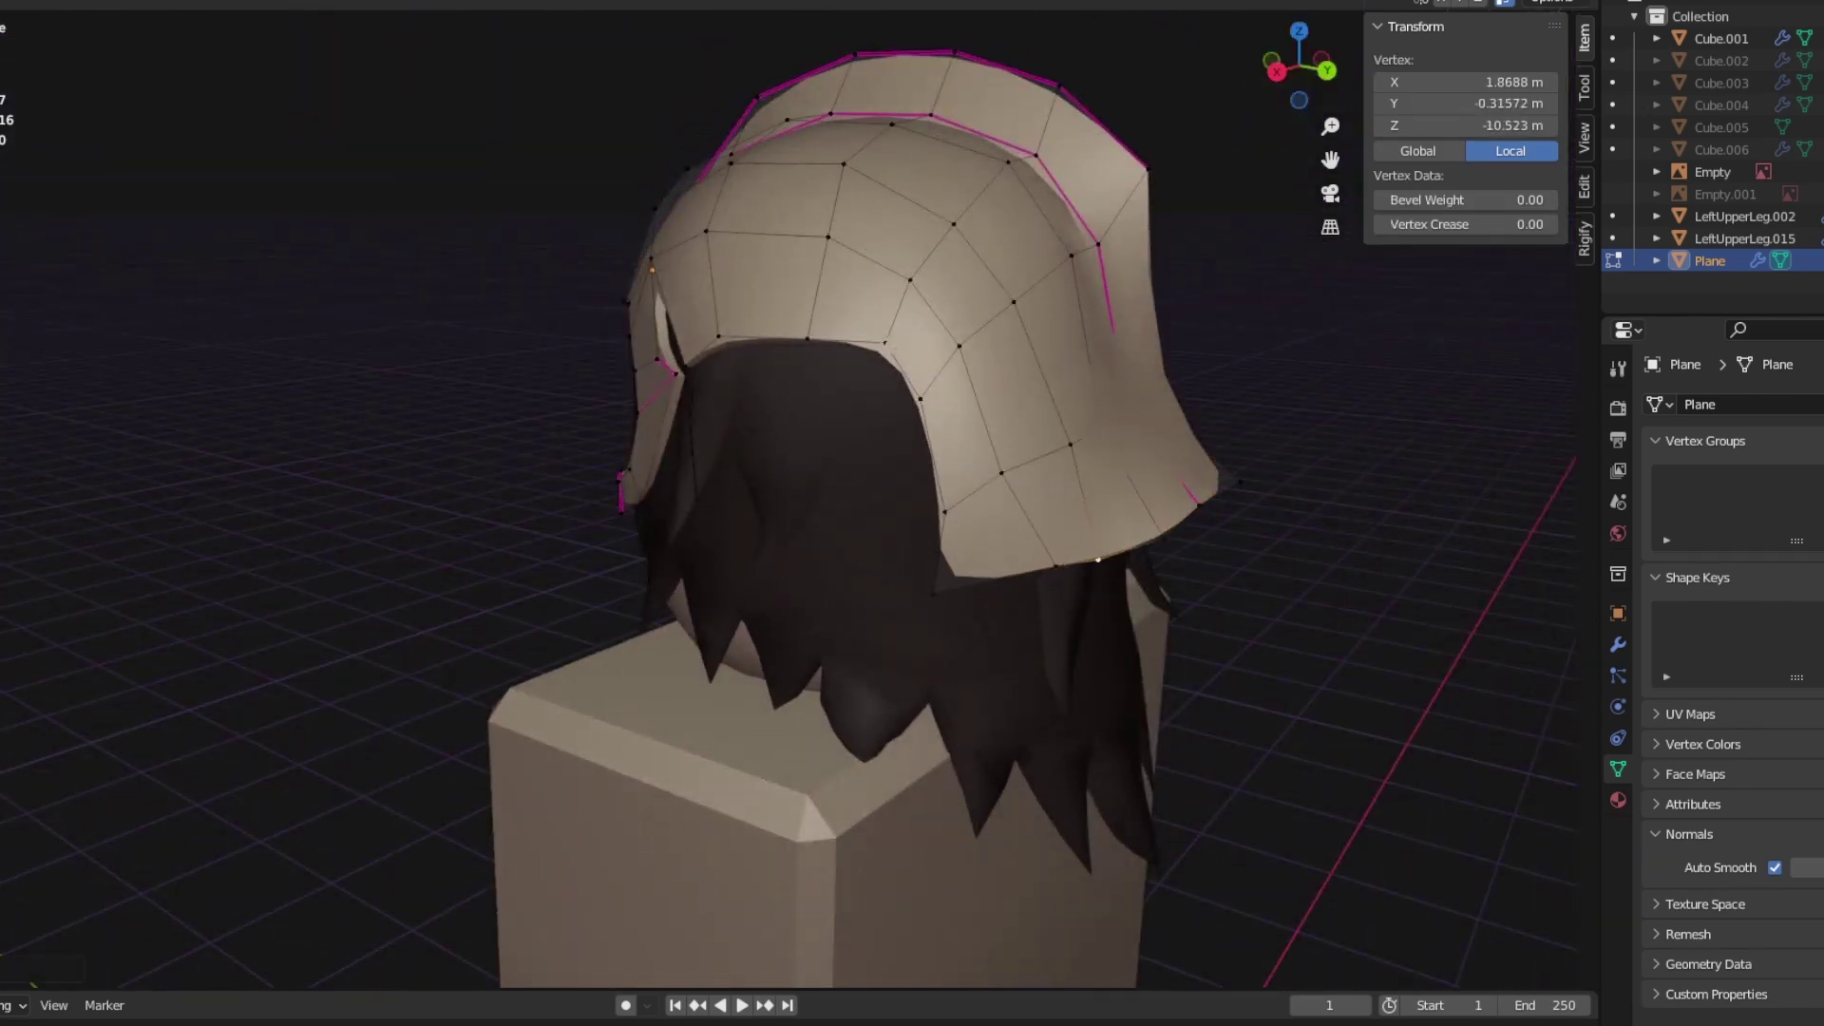
click(1099, 561)
middle_drag(1099, 560, 805, 225)
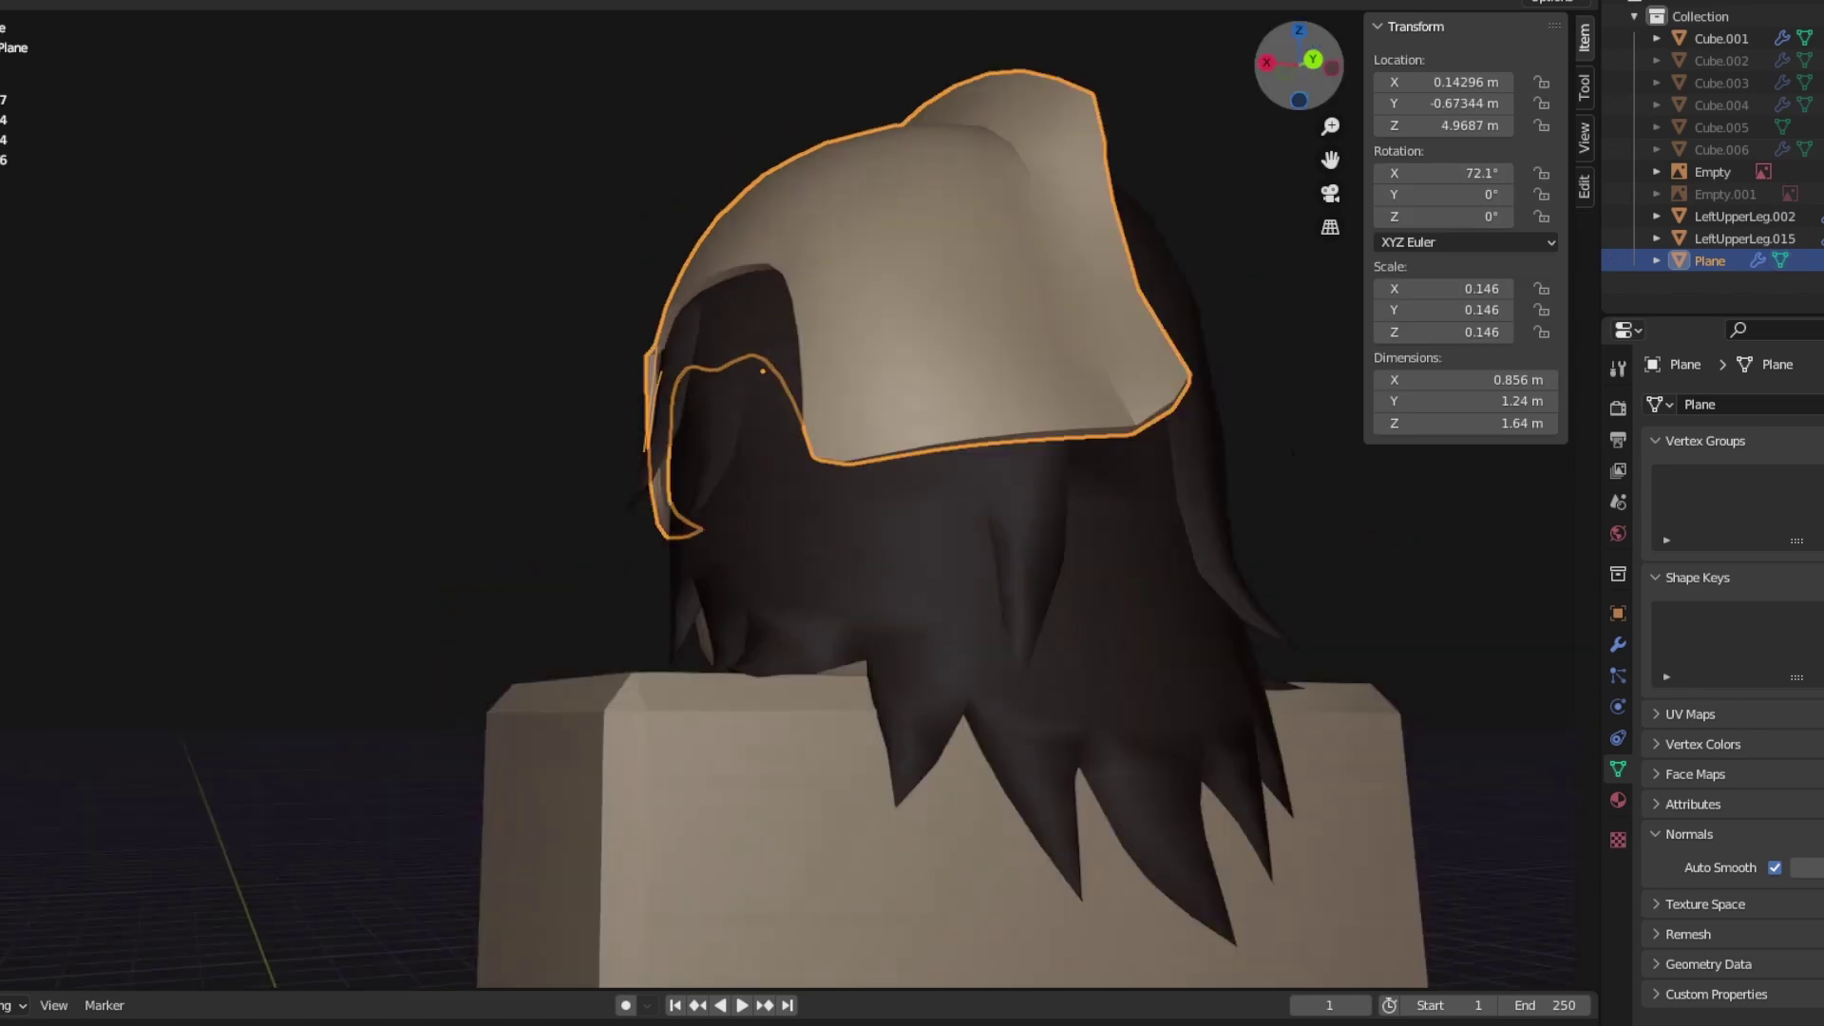
Step: Set the crease of the edge loop along the crest's base to 1.00 and inspect the helmet's smoothed shape
key(Tab)
middle_drag(912, 475, 817, 399)
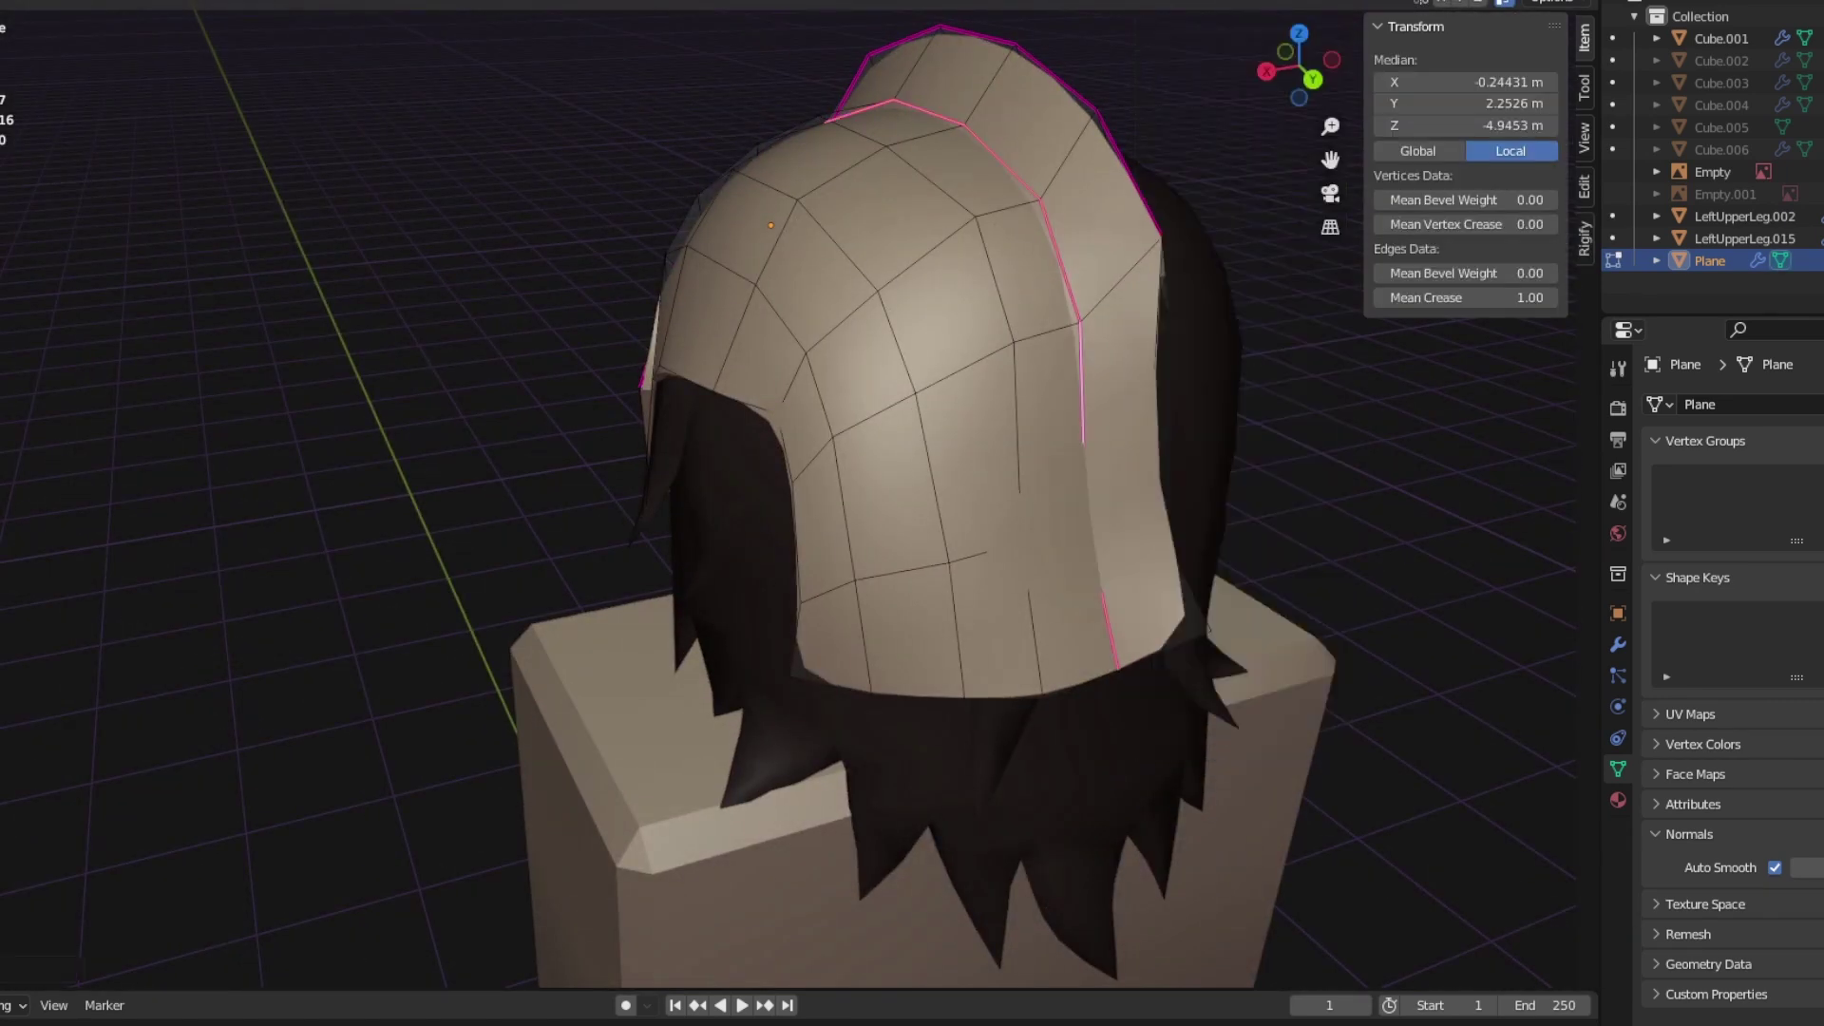
key(Tab)
key(Tab)
drag(1298, 65, 1321, 38)
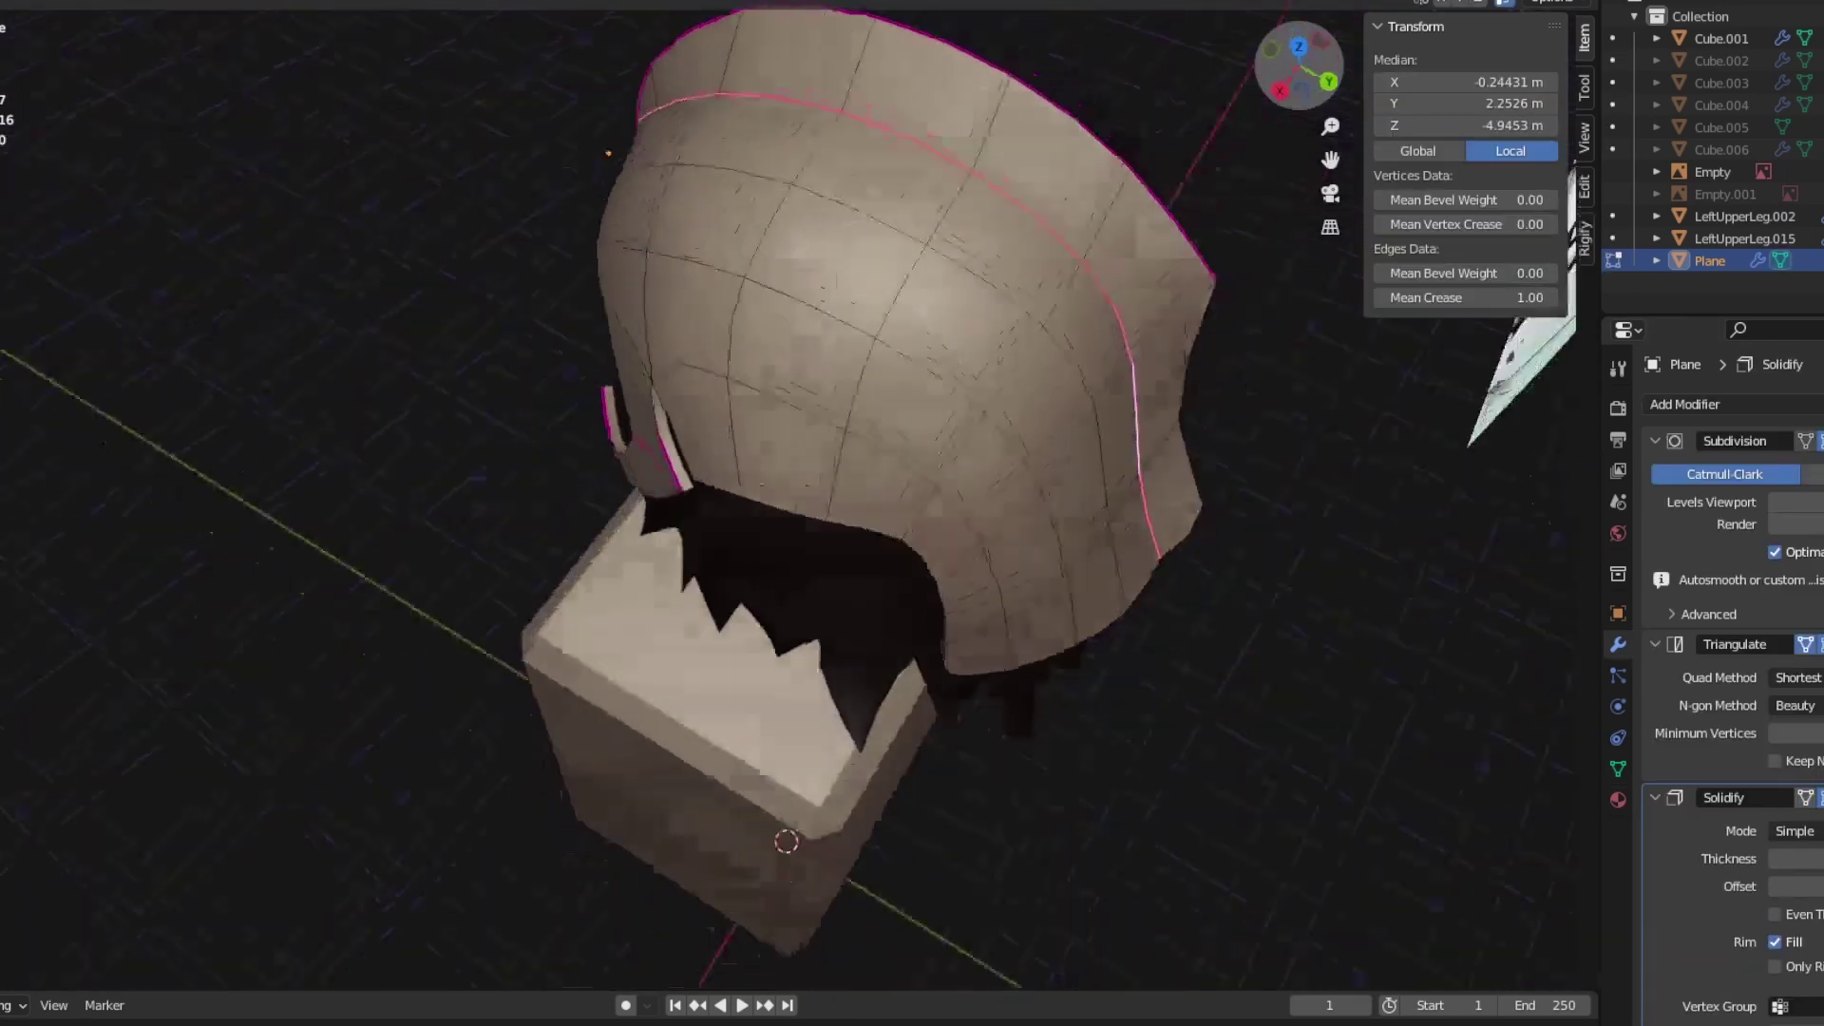
Step: Extend the far side of the crest's rear tail and crease the outer ridge edge down to its tip
middle_drag(912, 513, 883, 447)
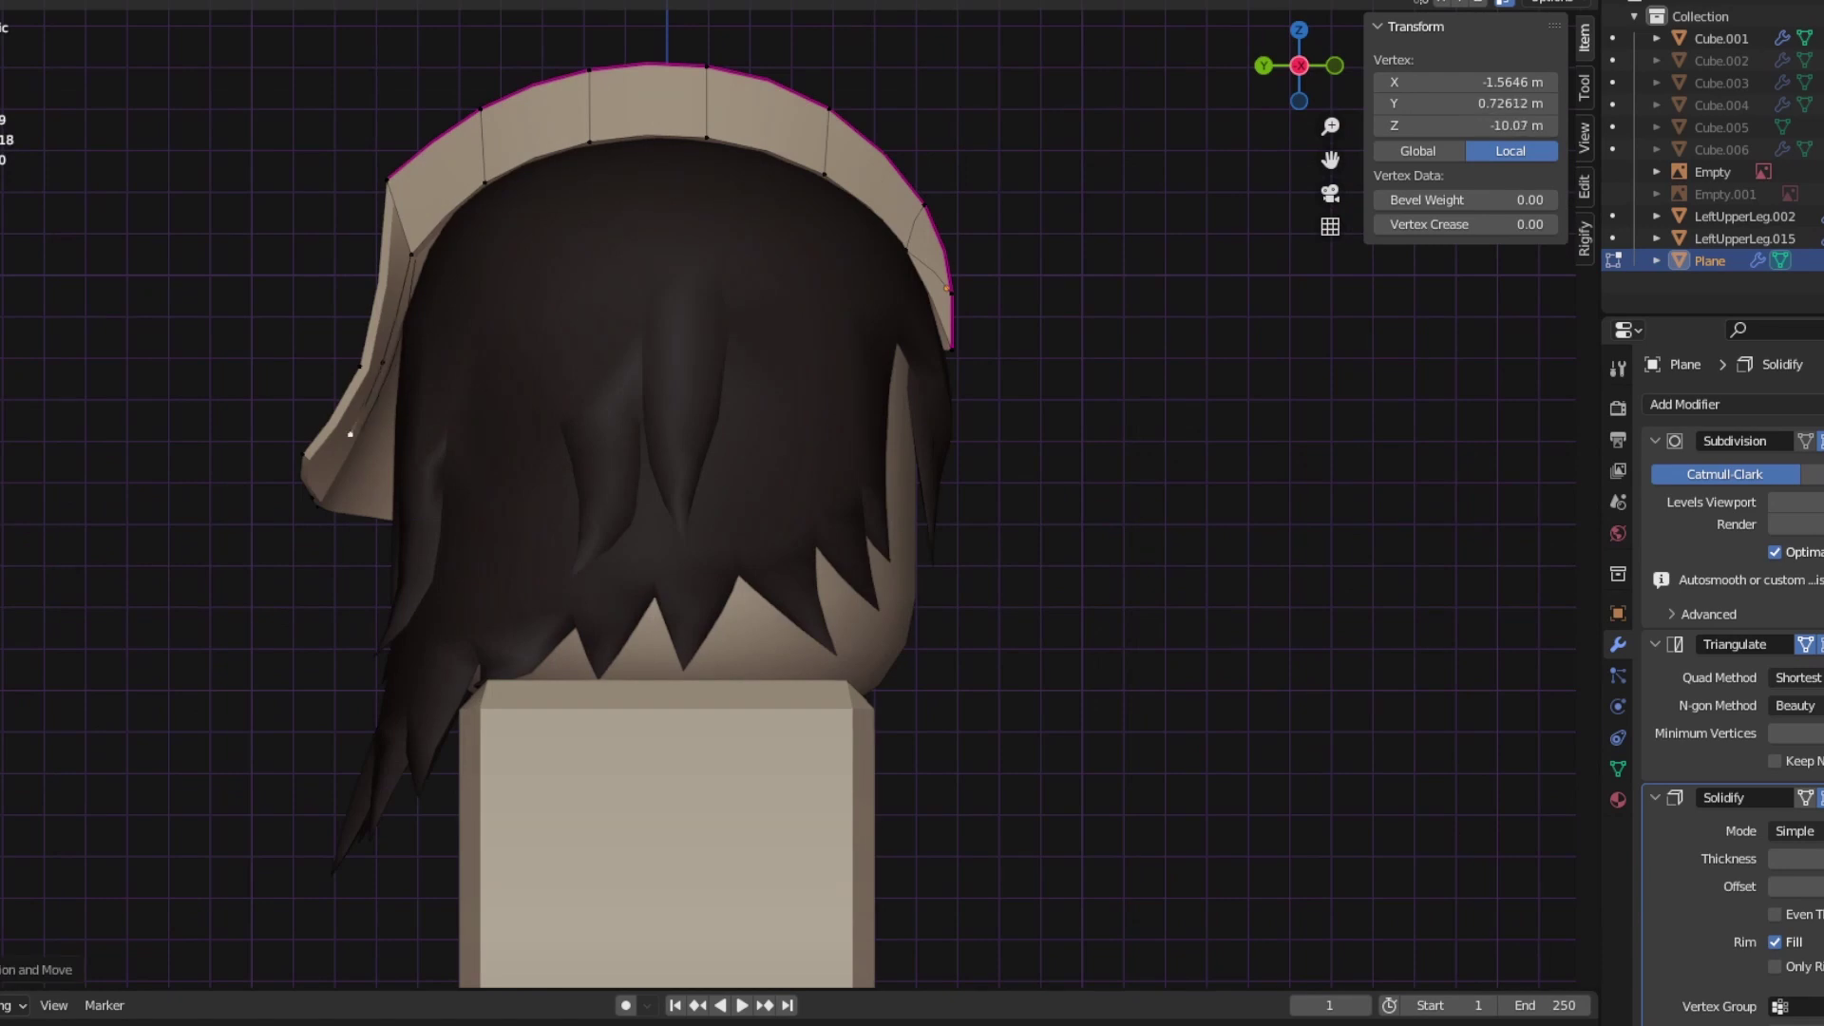
middle_drag(912, 512, 1064, 399)
alt+click(952, 380)
key(Tab)
Step: Extend a lower band forward along the helmet's side and bridge it to the upper shell with faces
key(Tab)
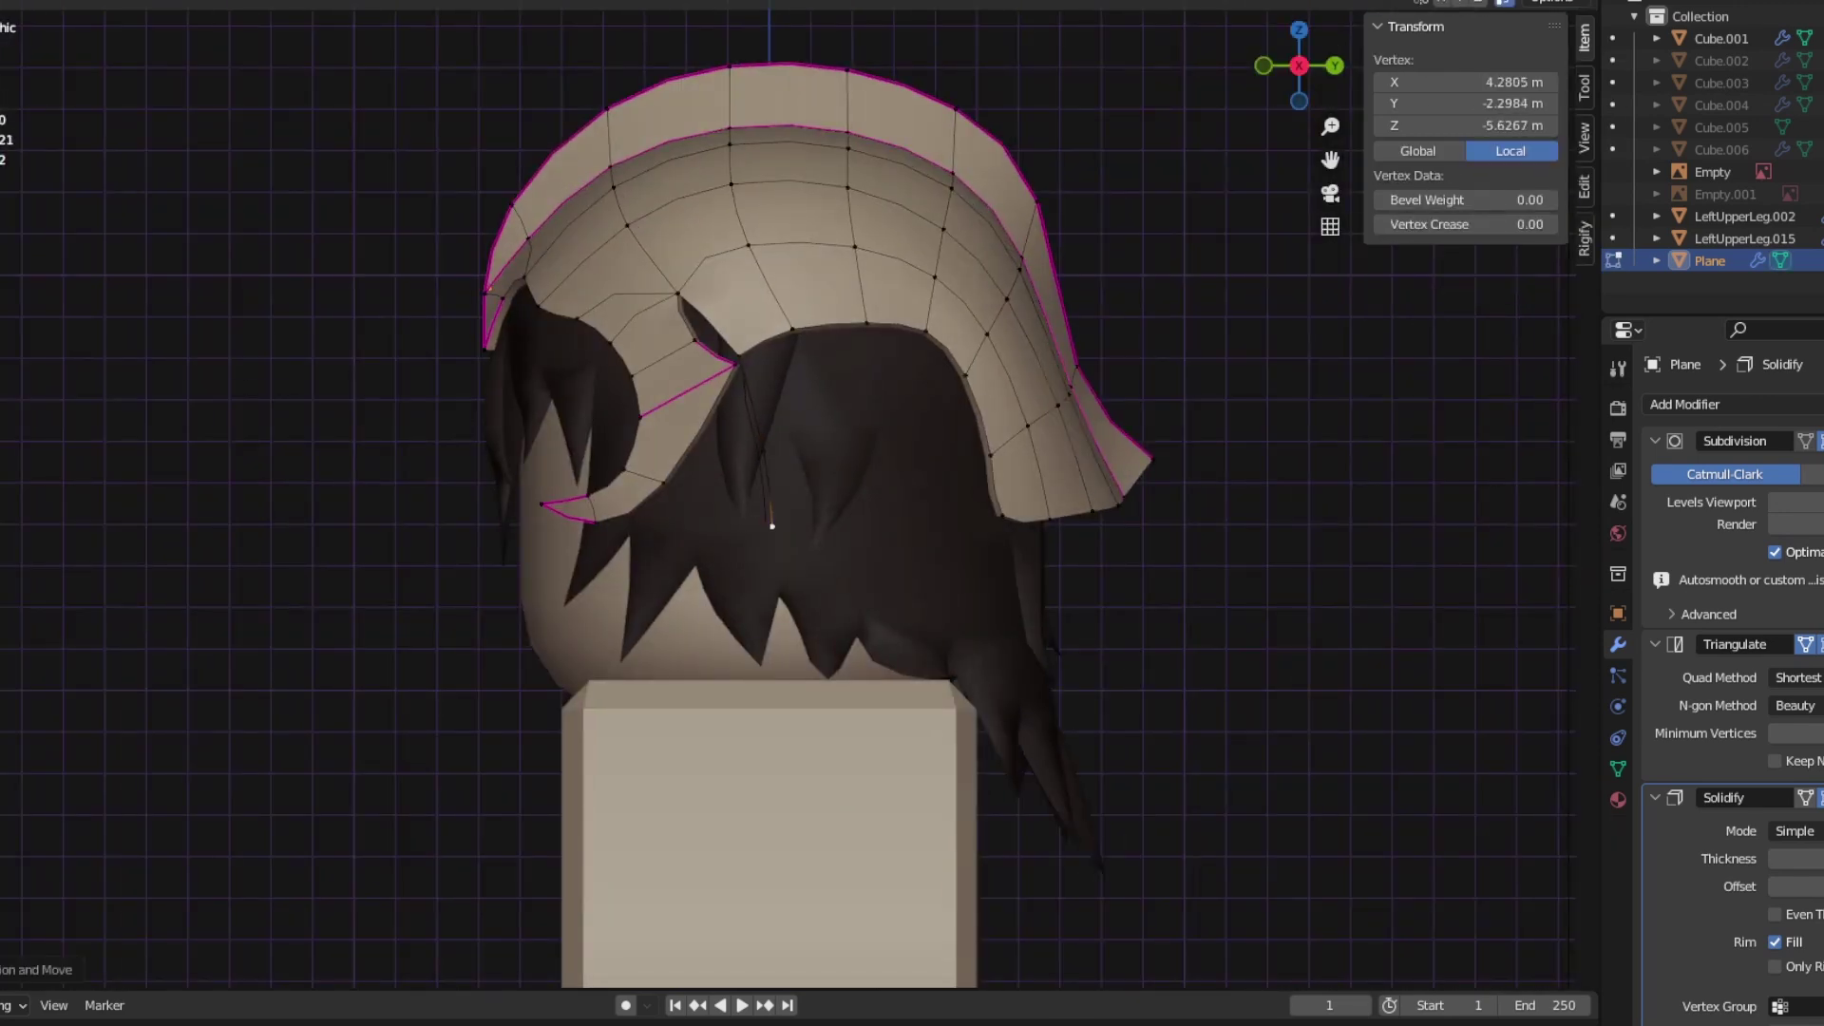
key(f)
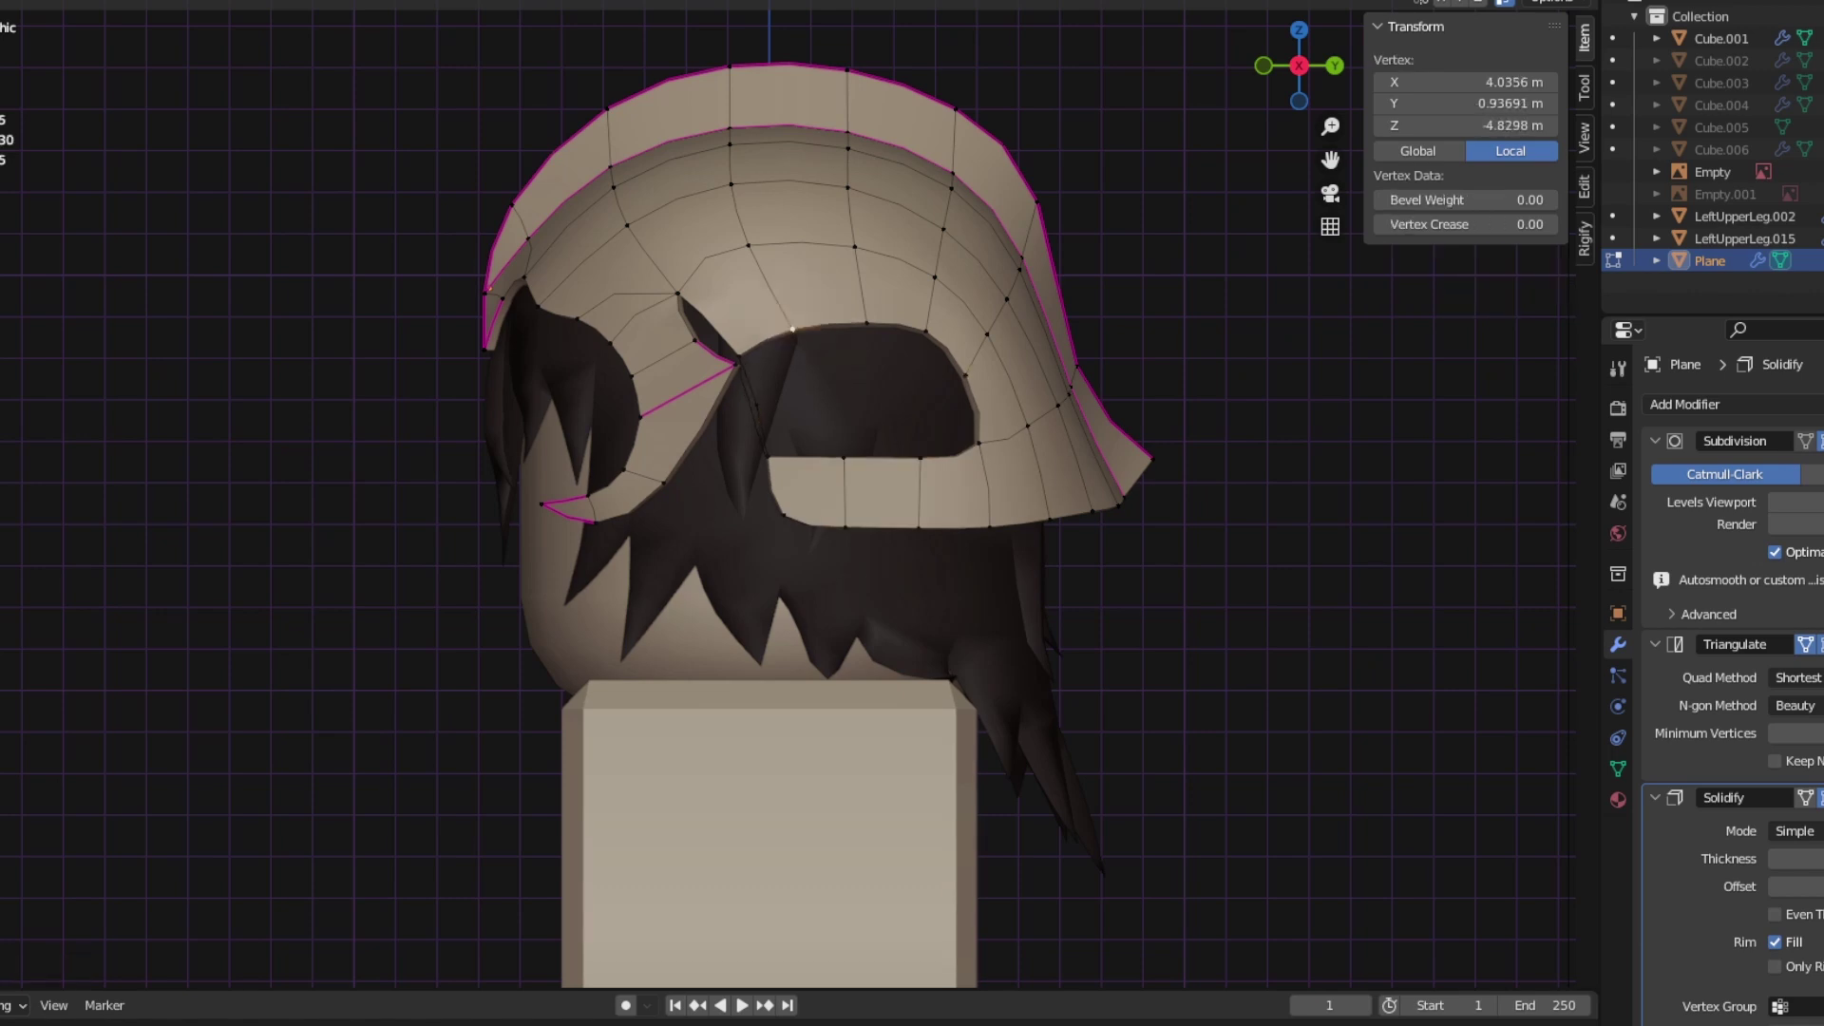
shift+click(920, 457)
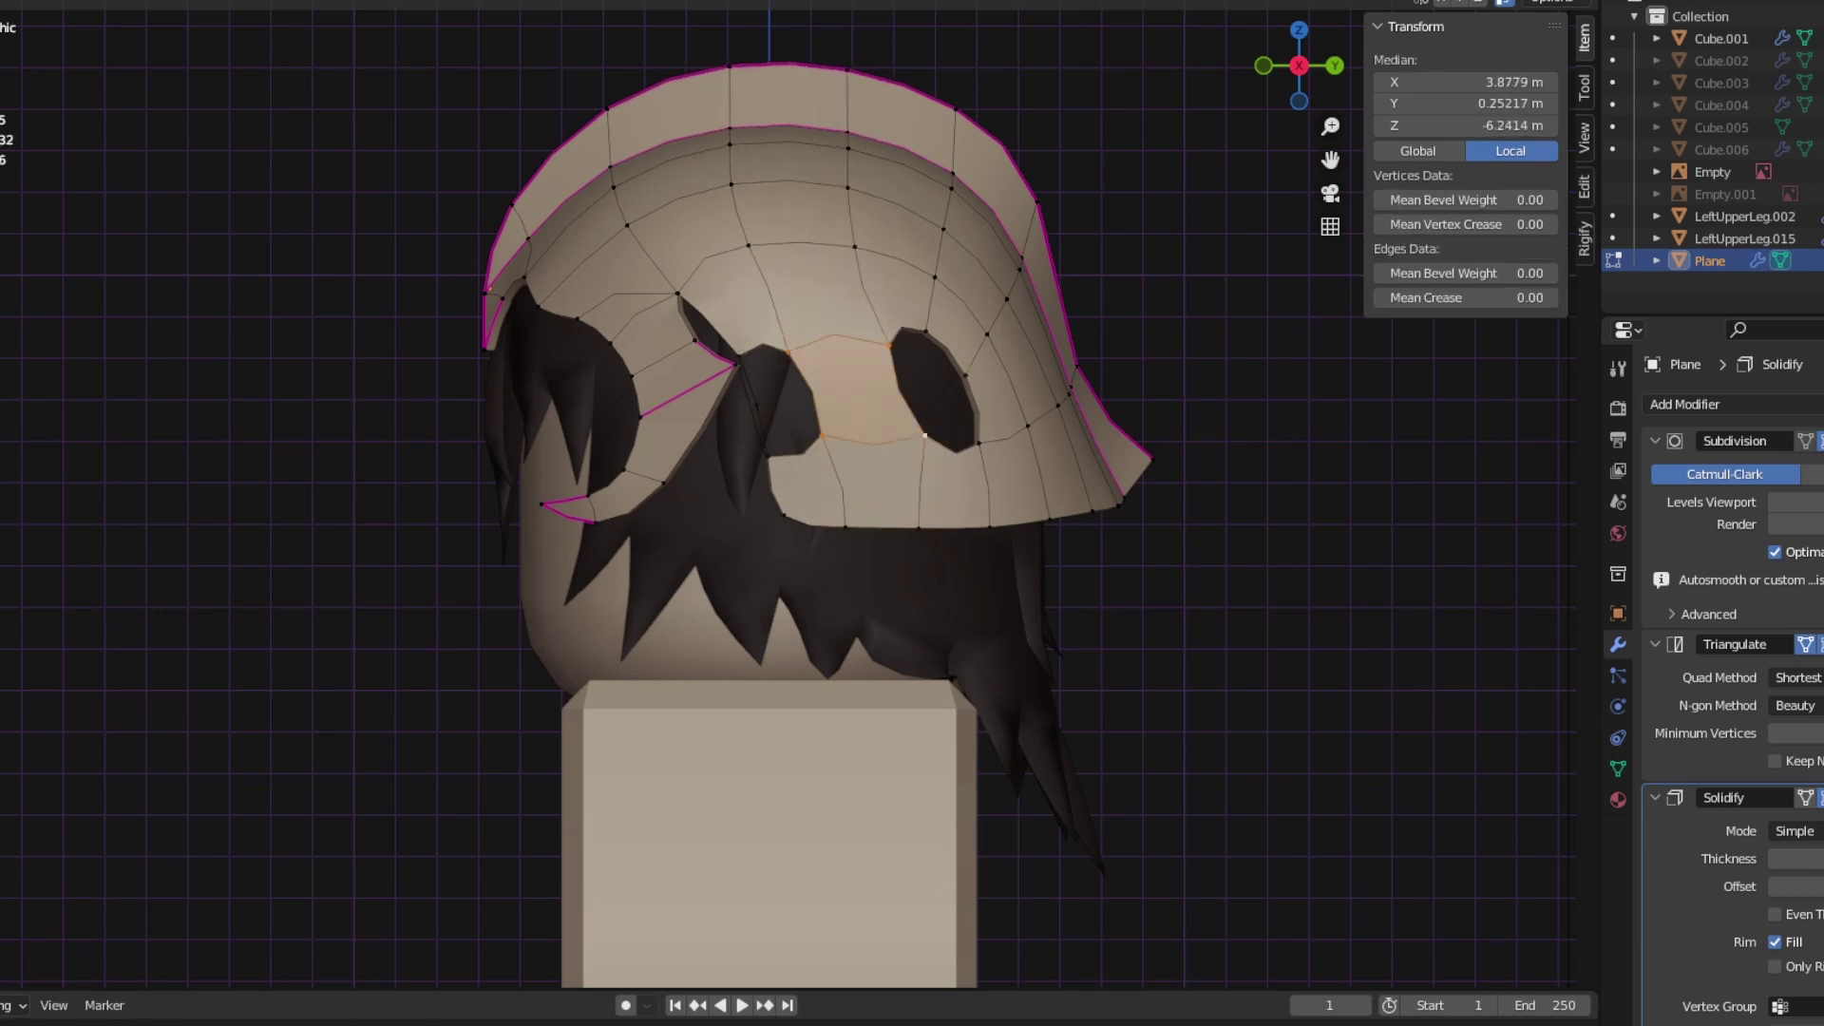
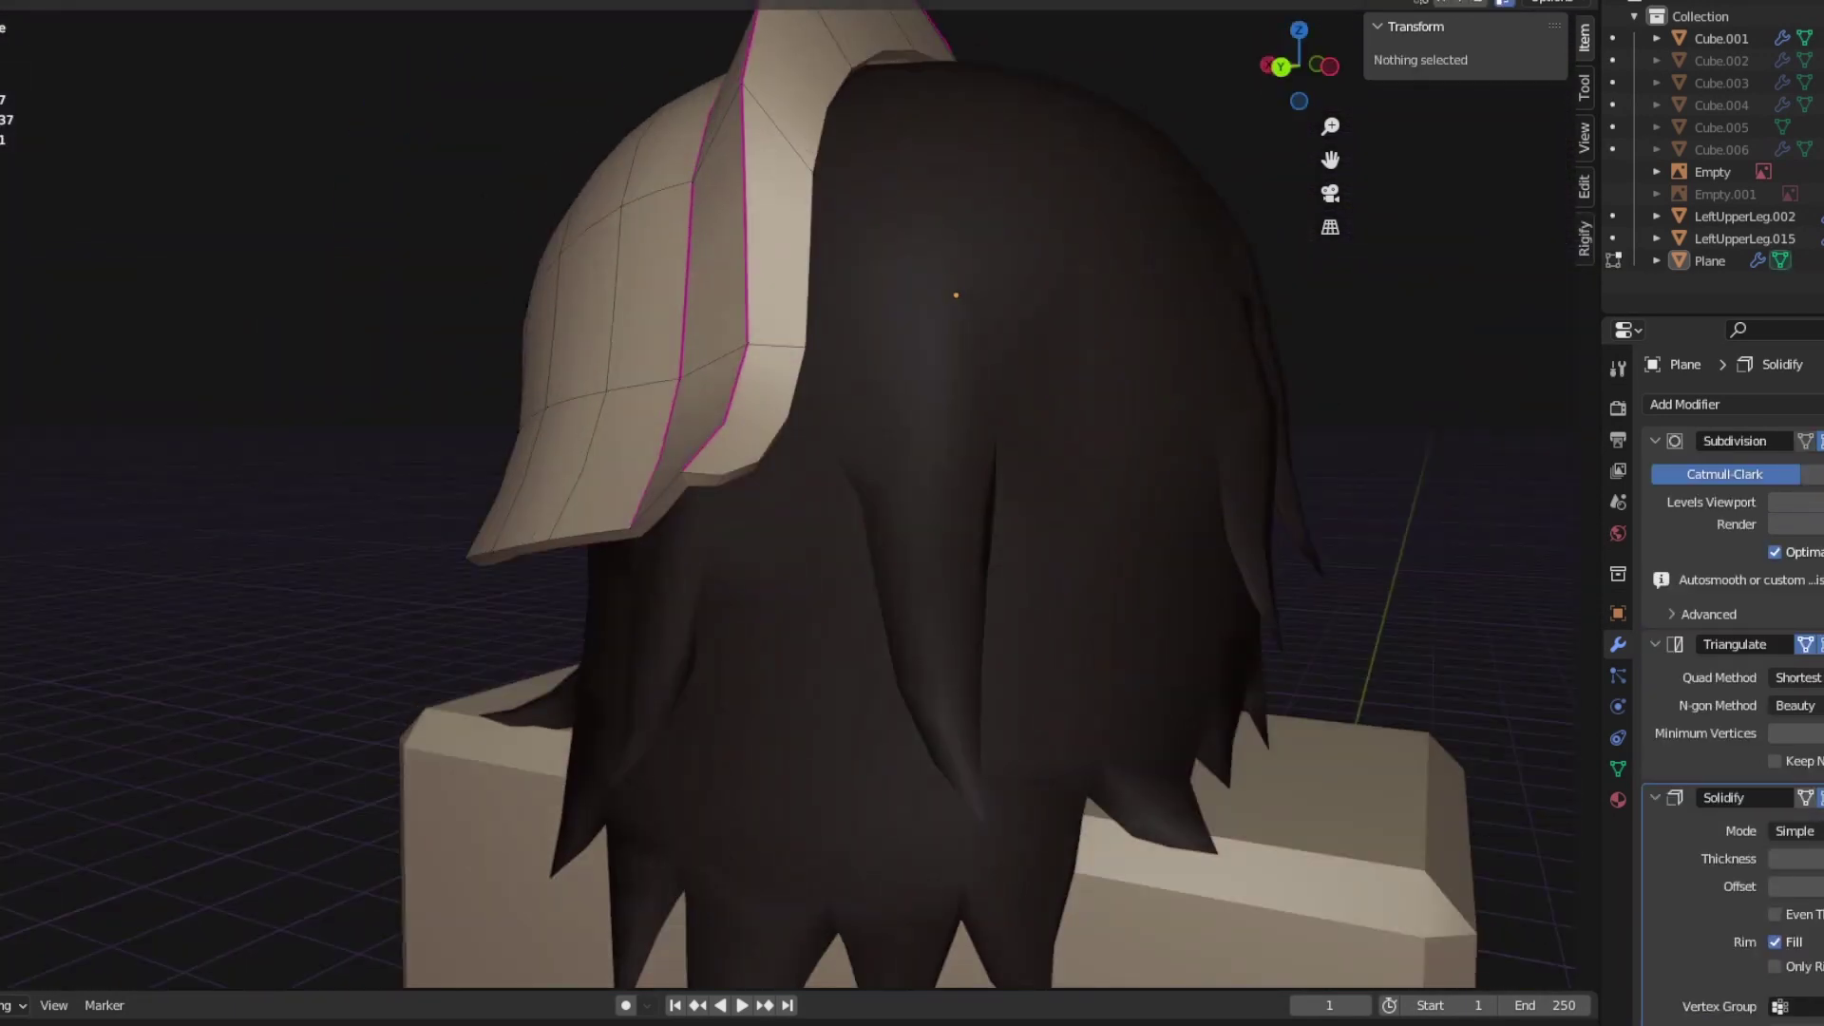
Step: Crease the far-side edge of the crest's rear tail to 1.00
key(ctrl+KP_3)
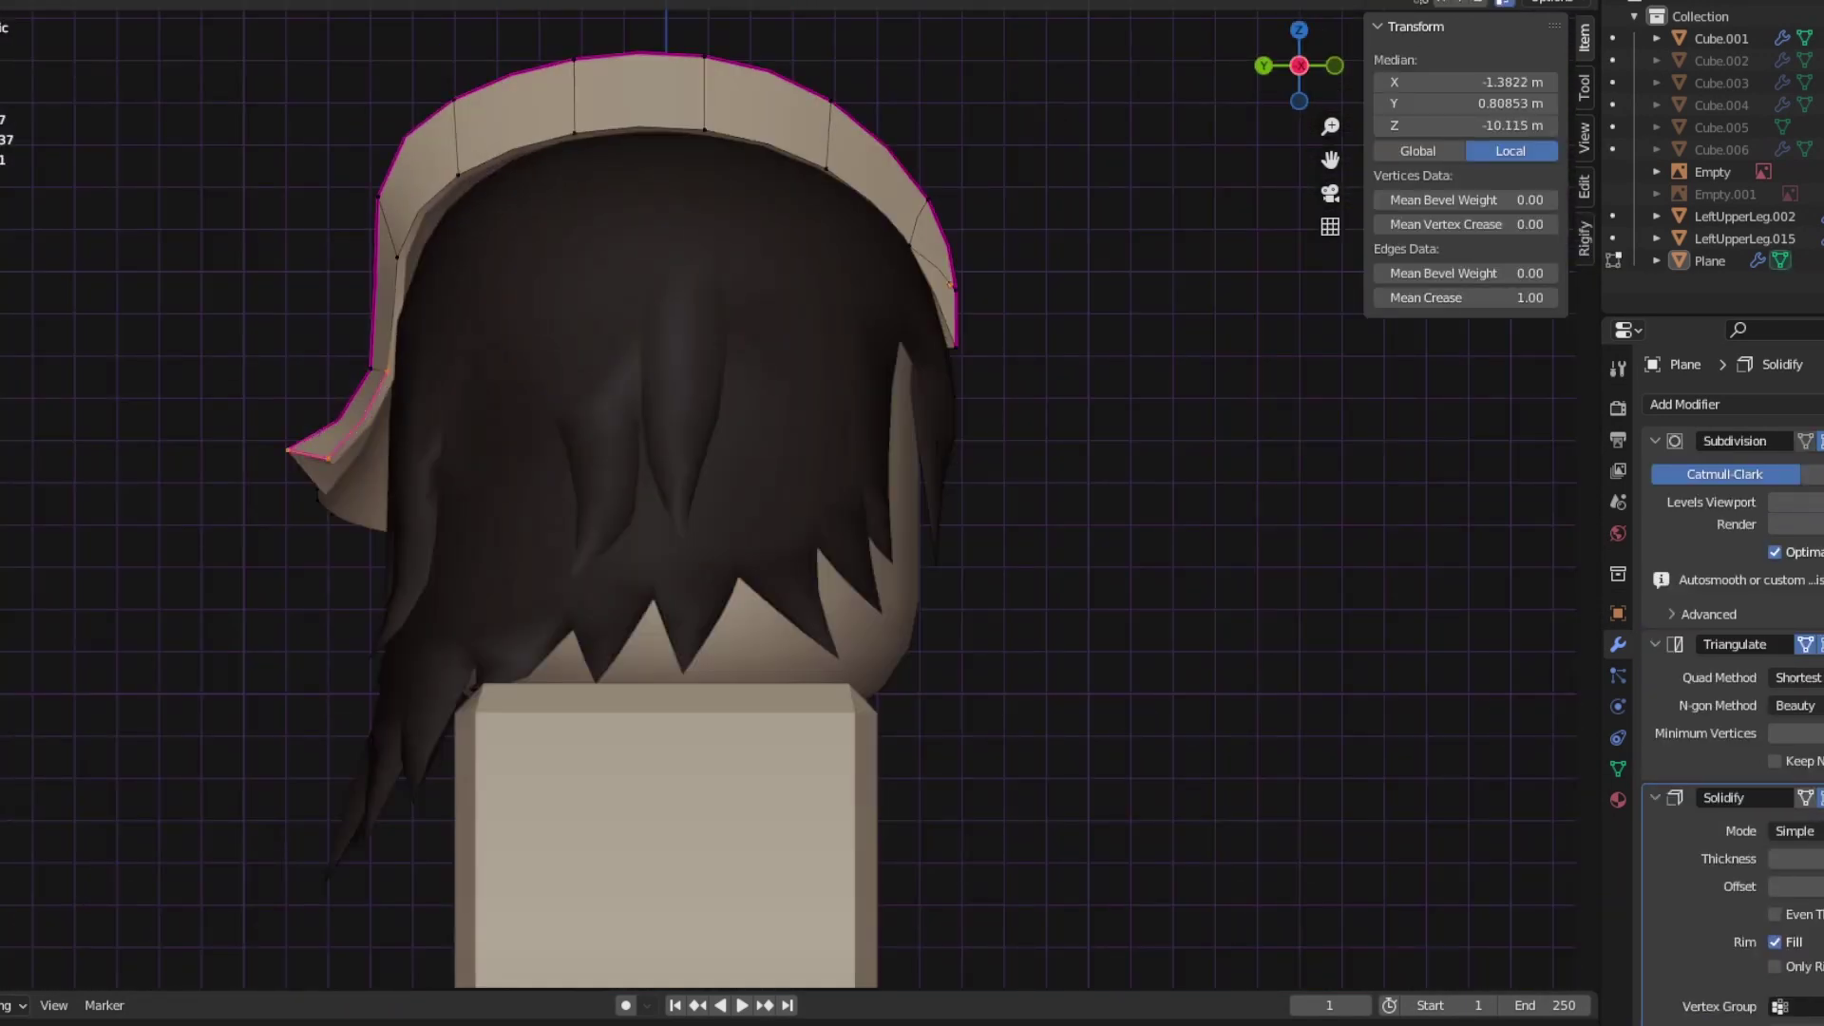
shift+click(397, 257)
key(alt+z)
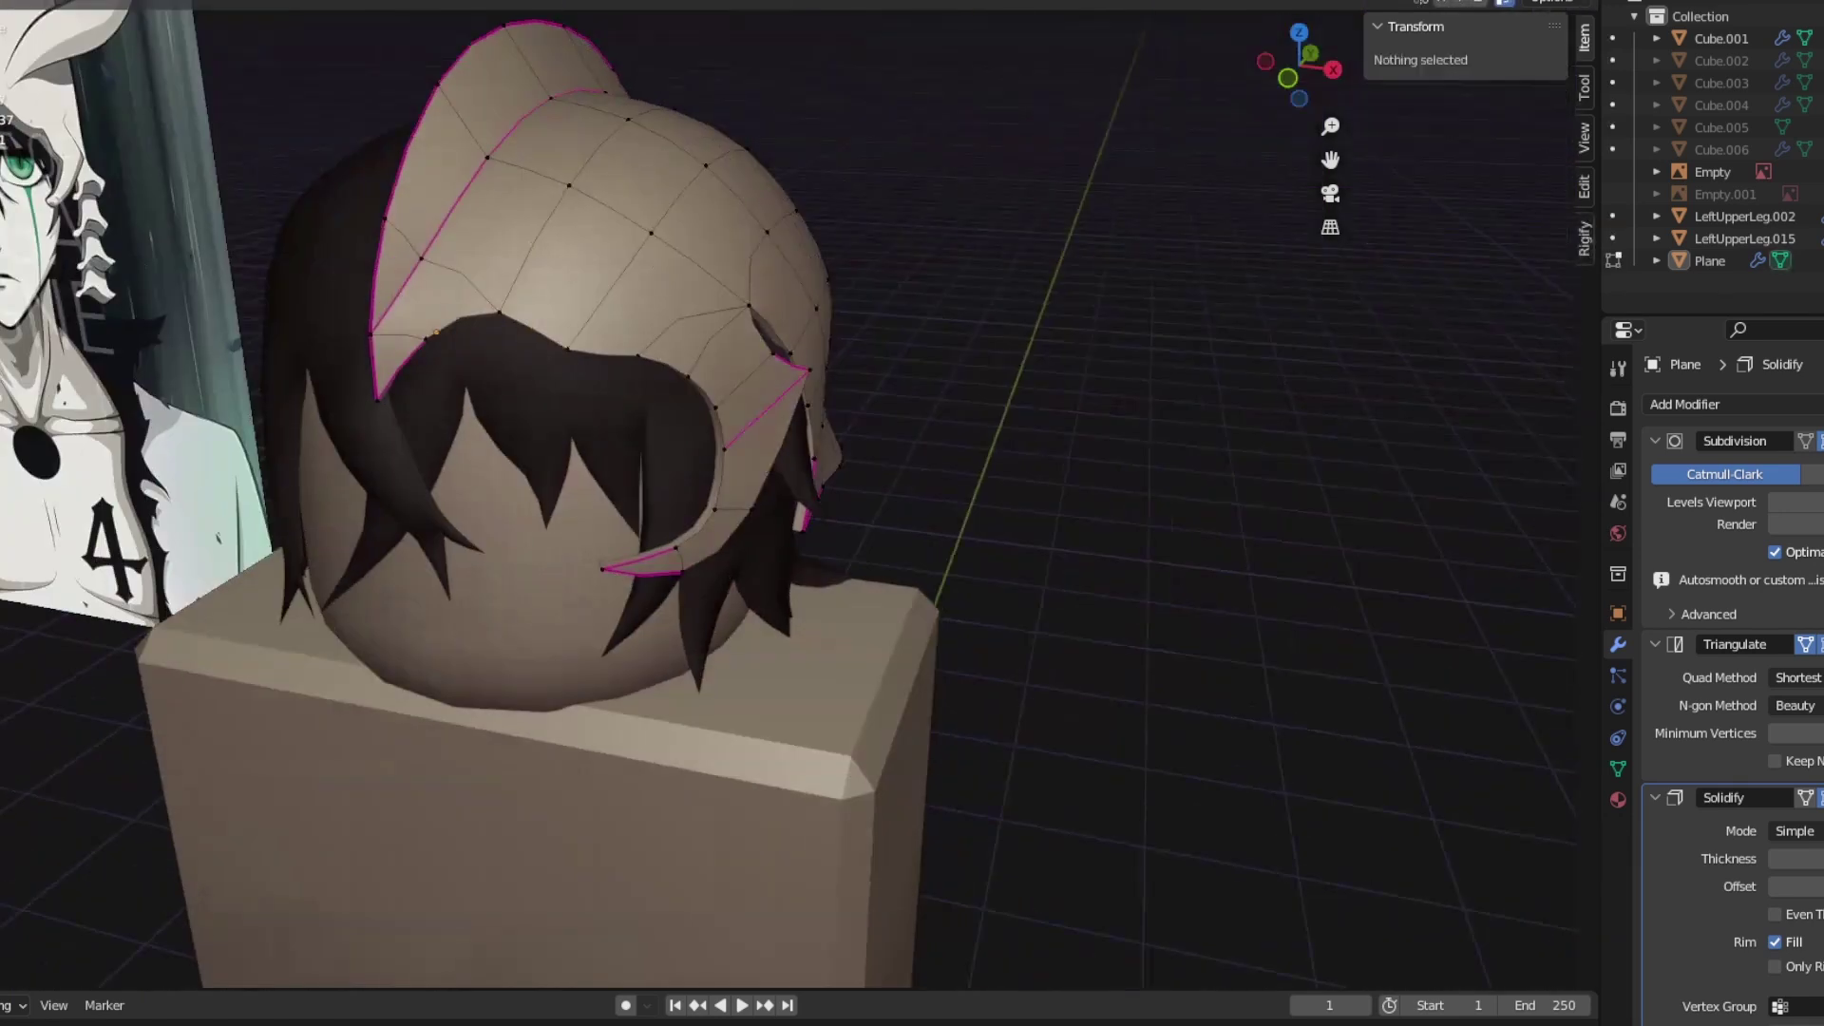
Step: Adjust the edge rows and vertices on the helmet's side and rear to clean up the shell's topology
key(shift+g)
key(Return)
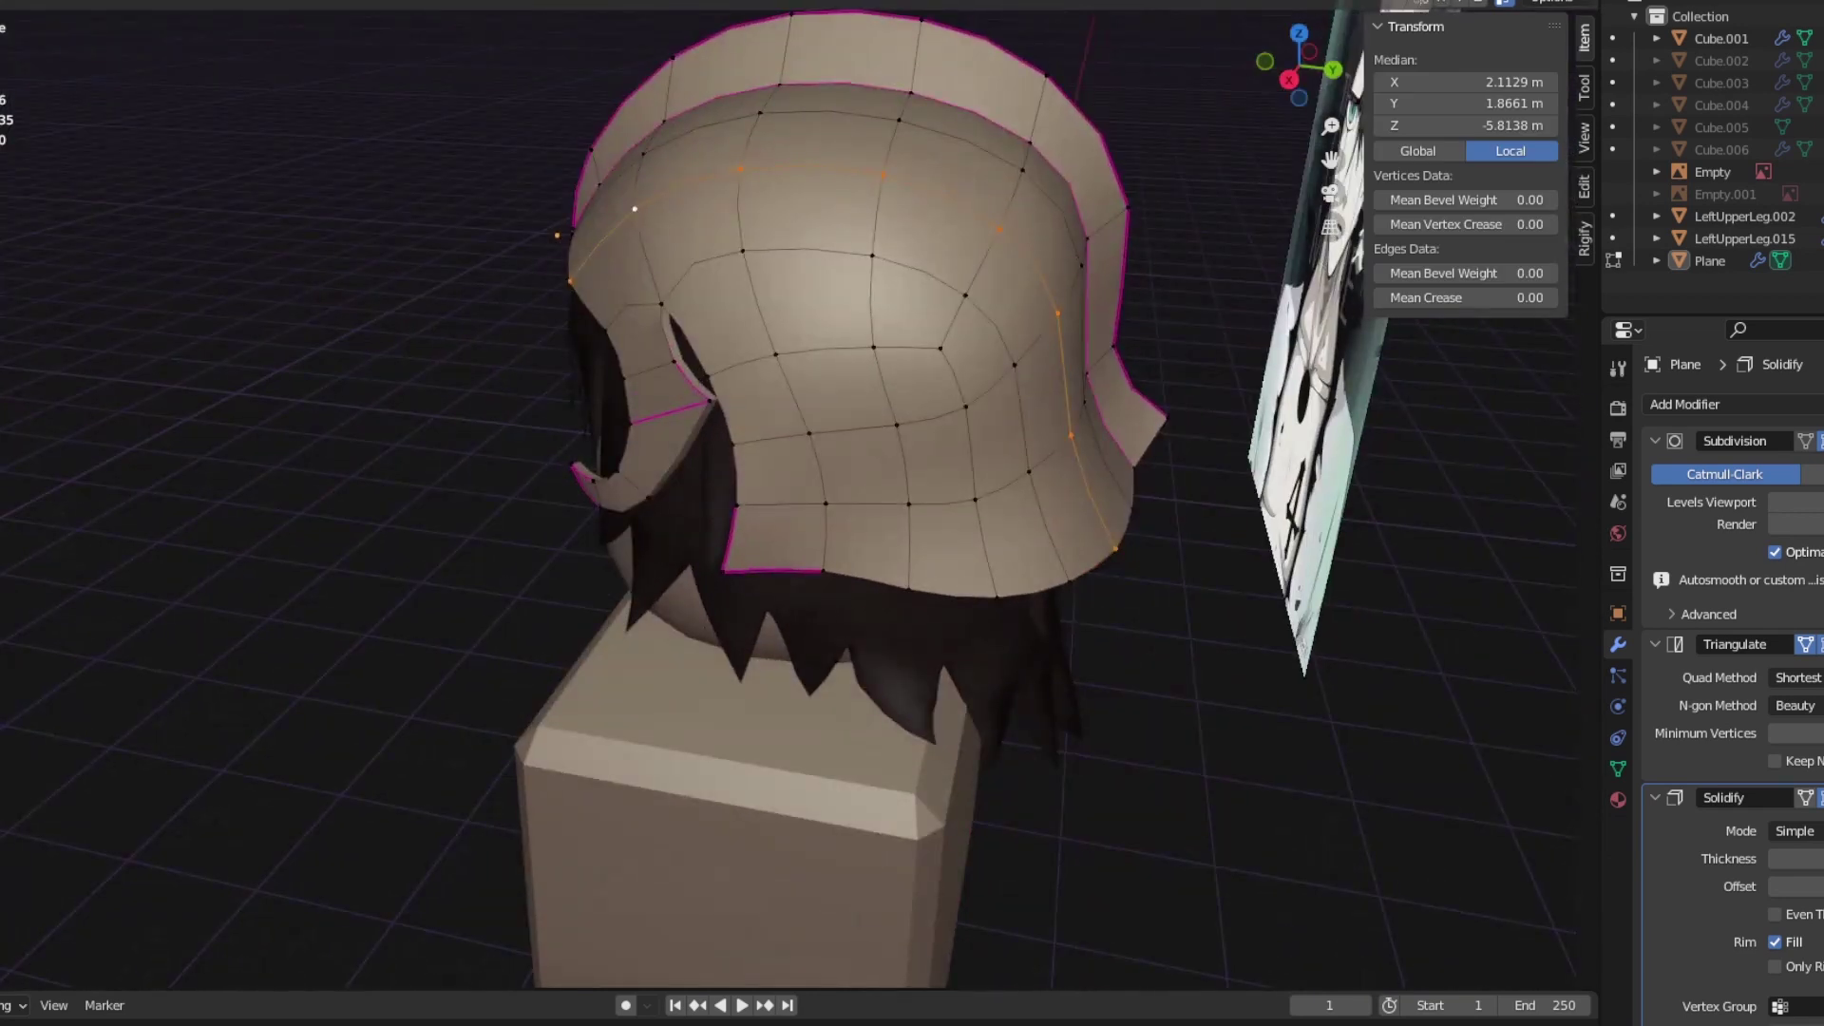
key(shift+g)
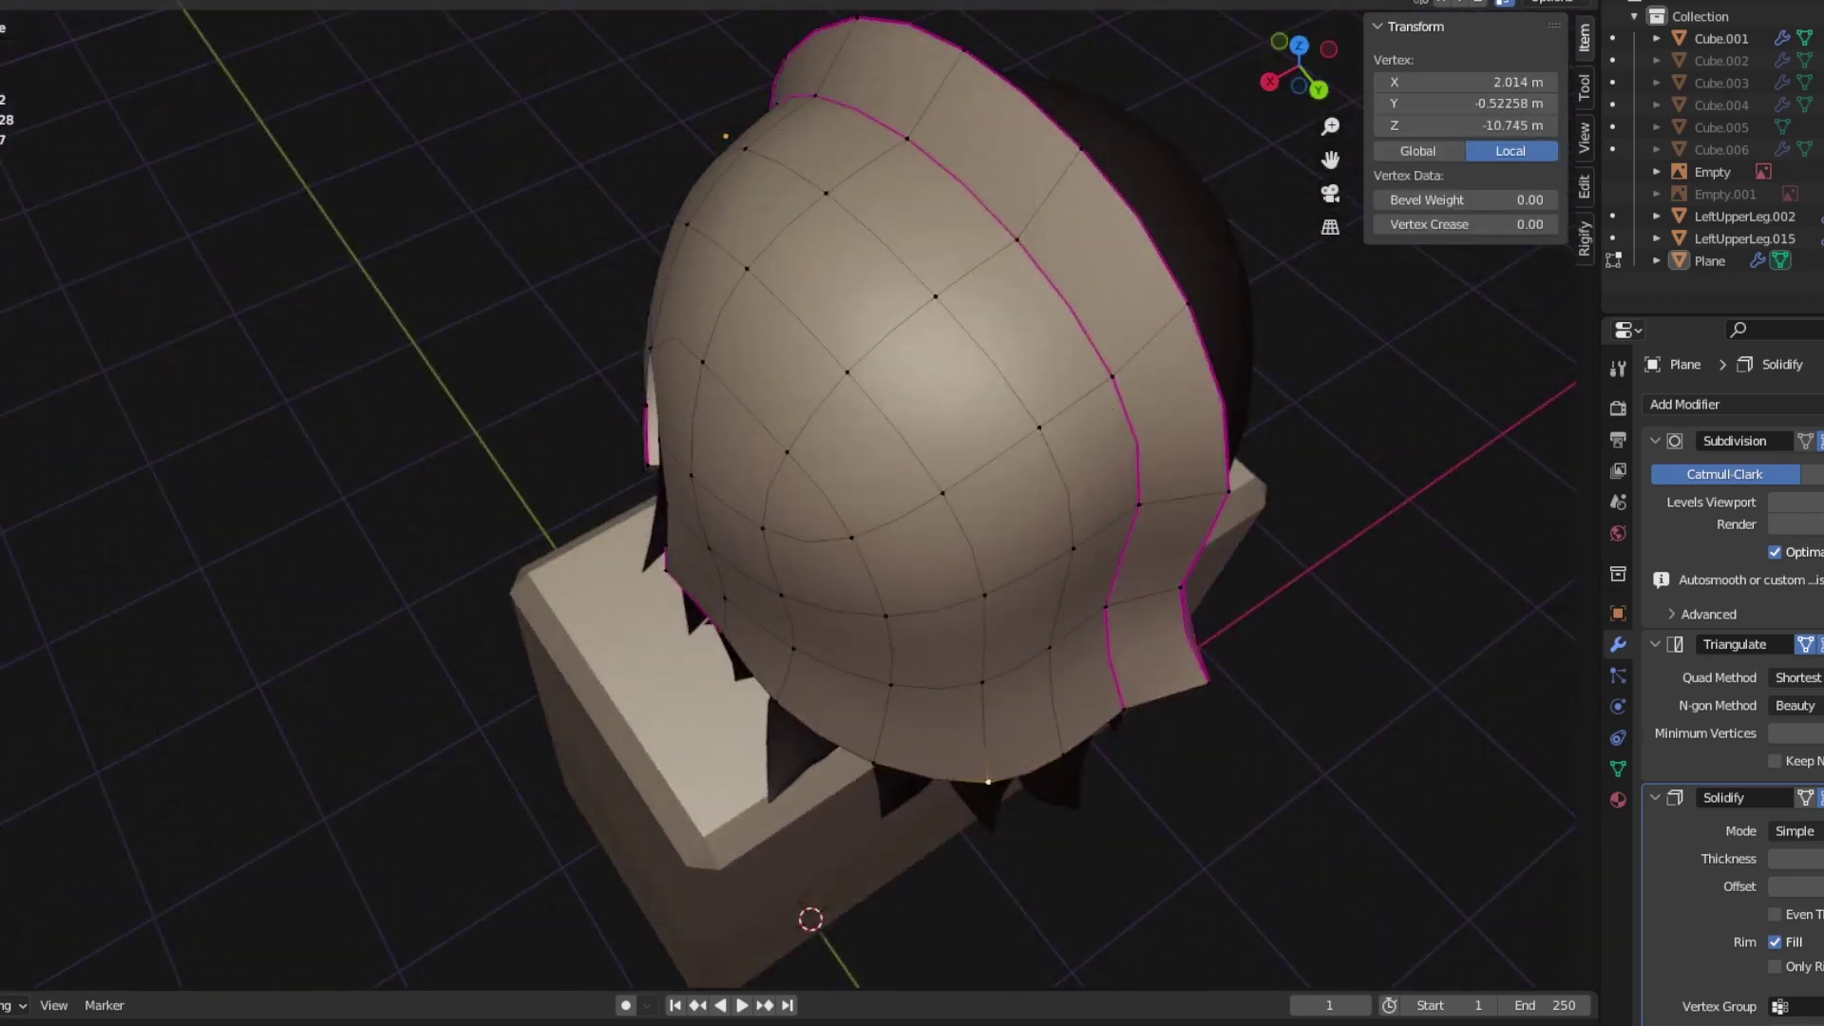
Step: Raise the helmet's rear bottom corner in side view so the rim curves up toward the crest's tail
key(Tab)
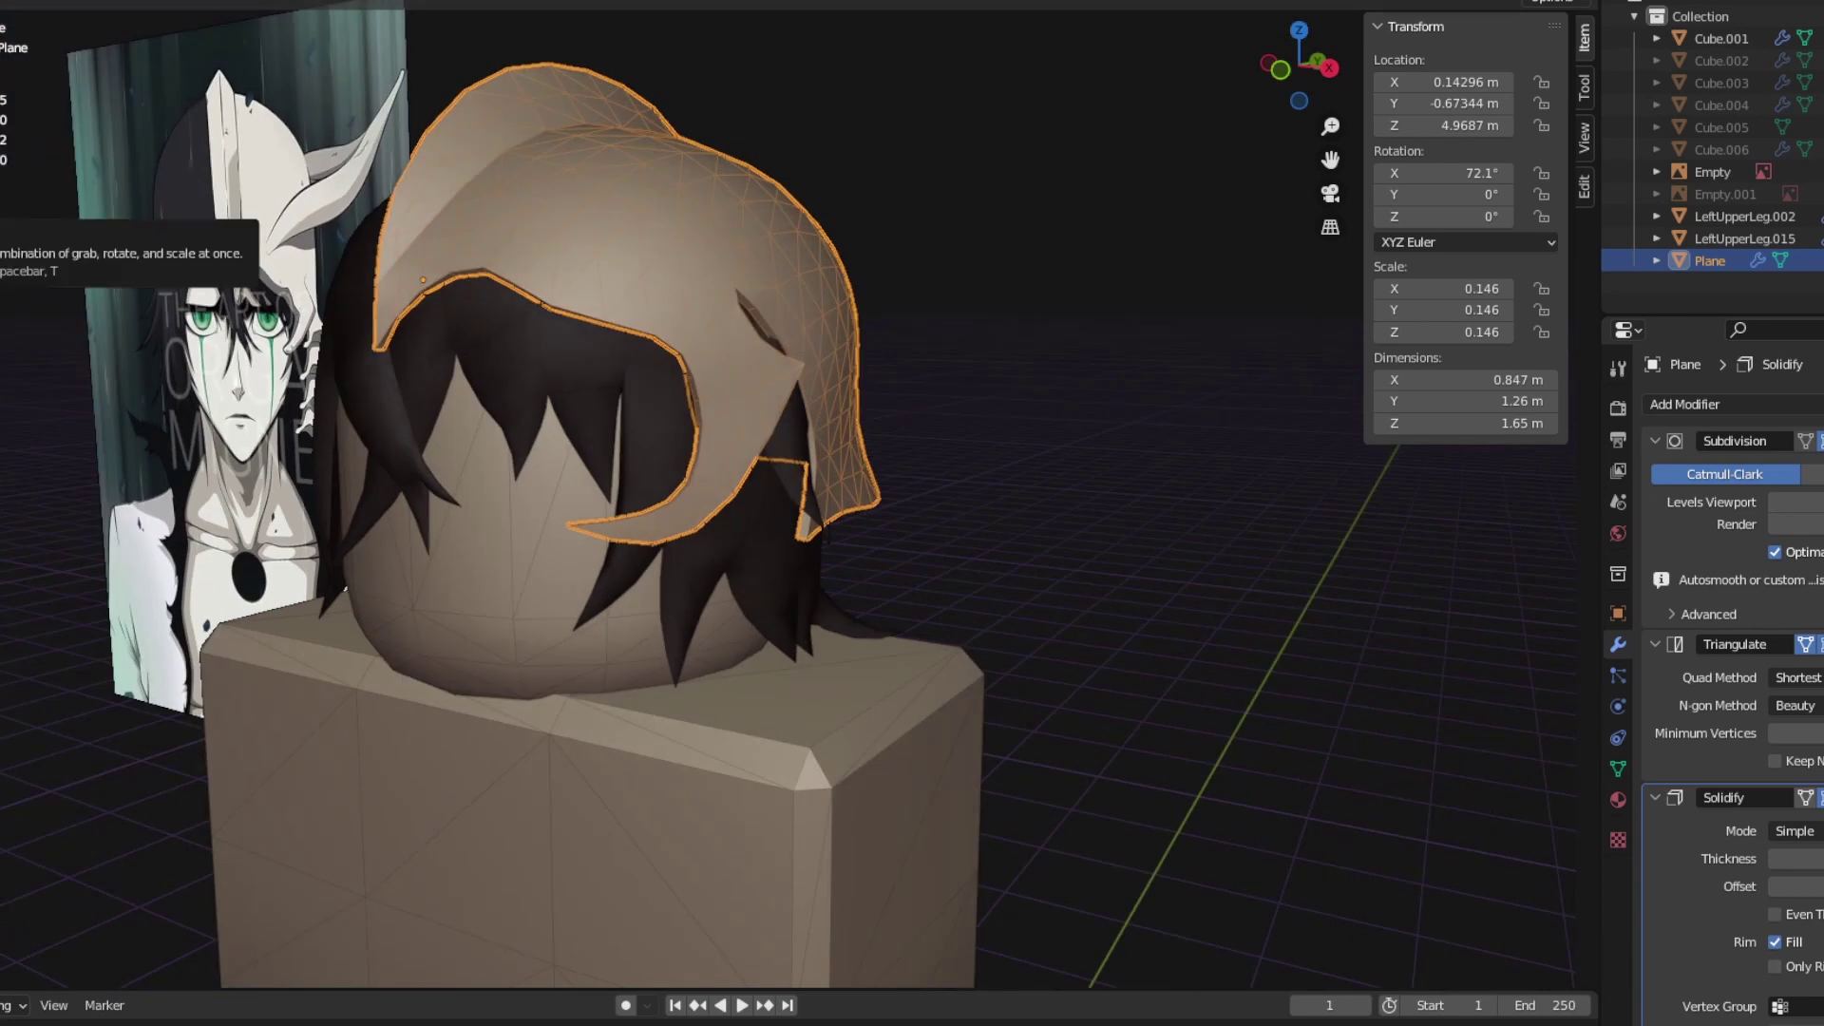
key(KP_3)
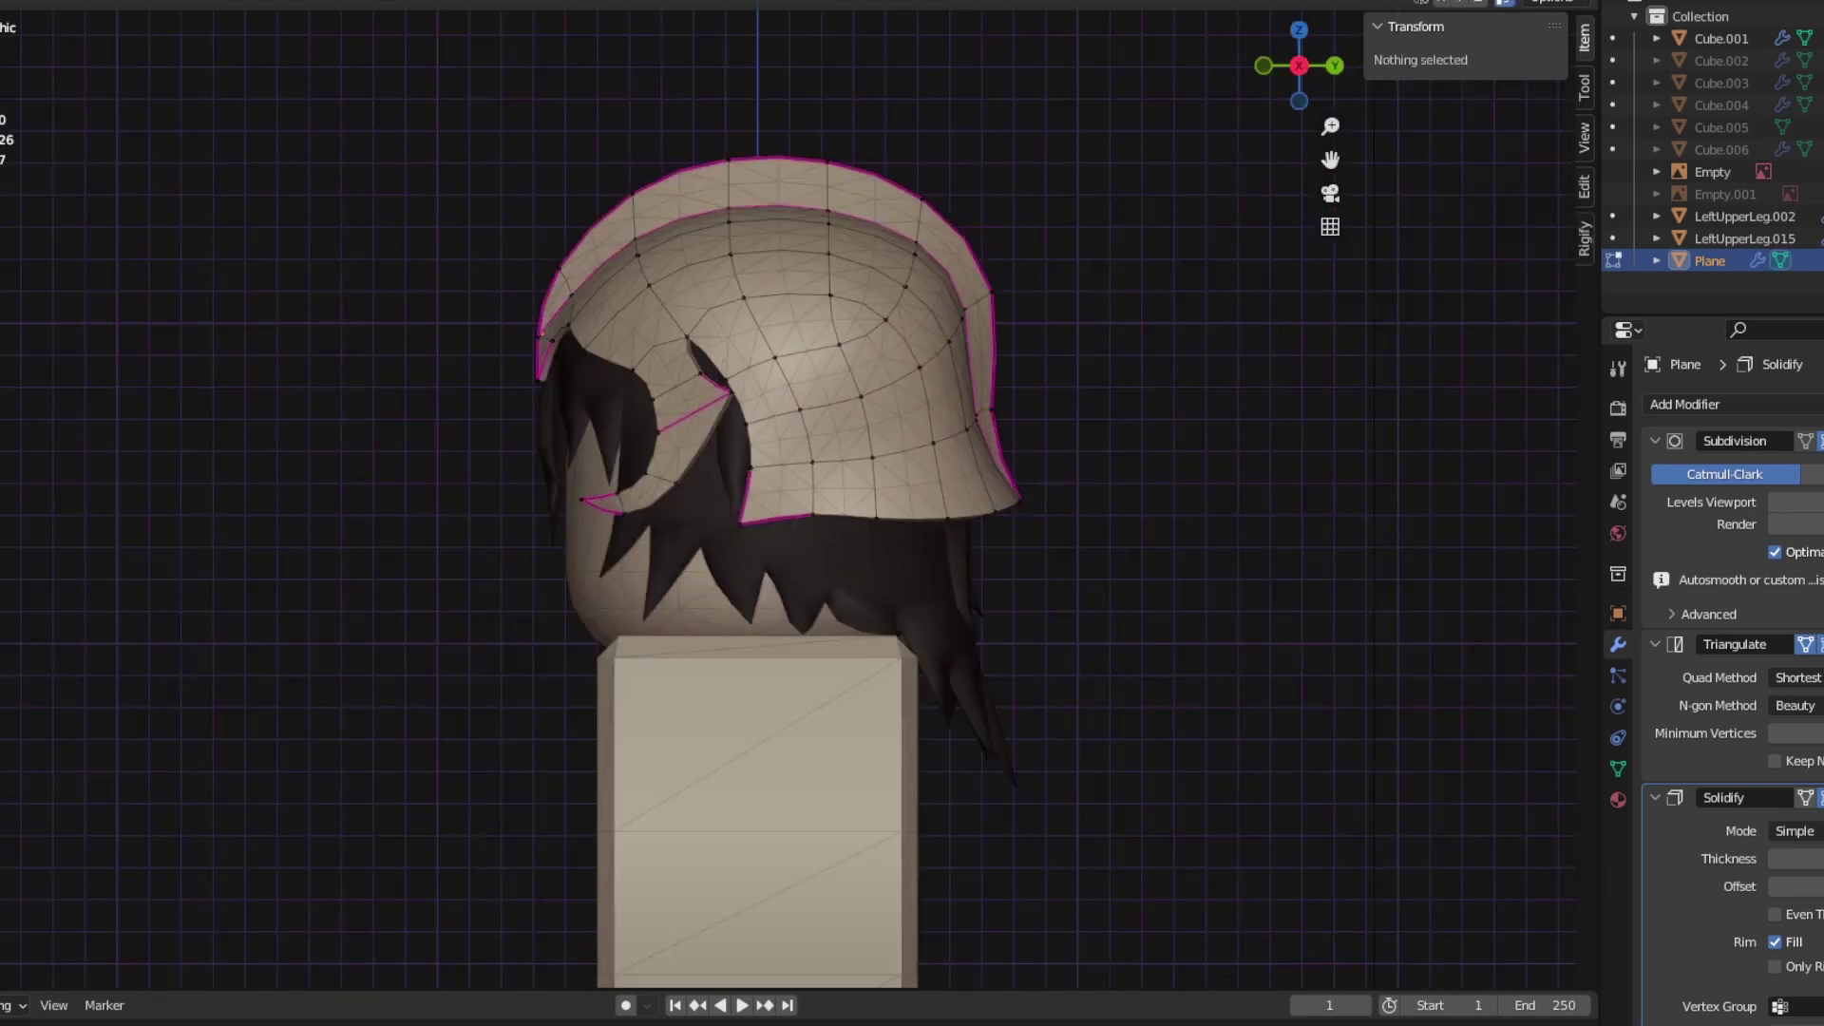
click(1021, 500)
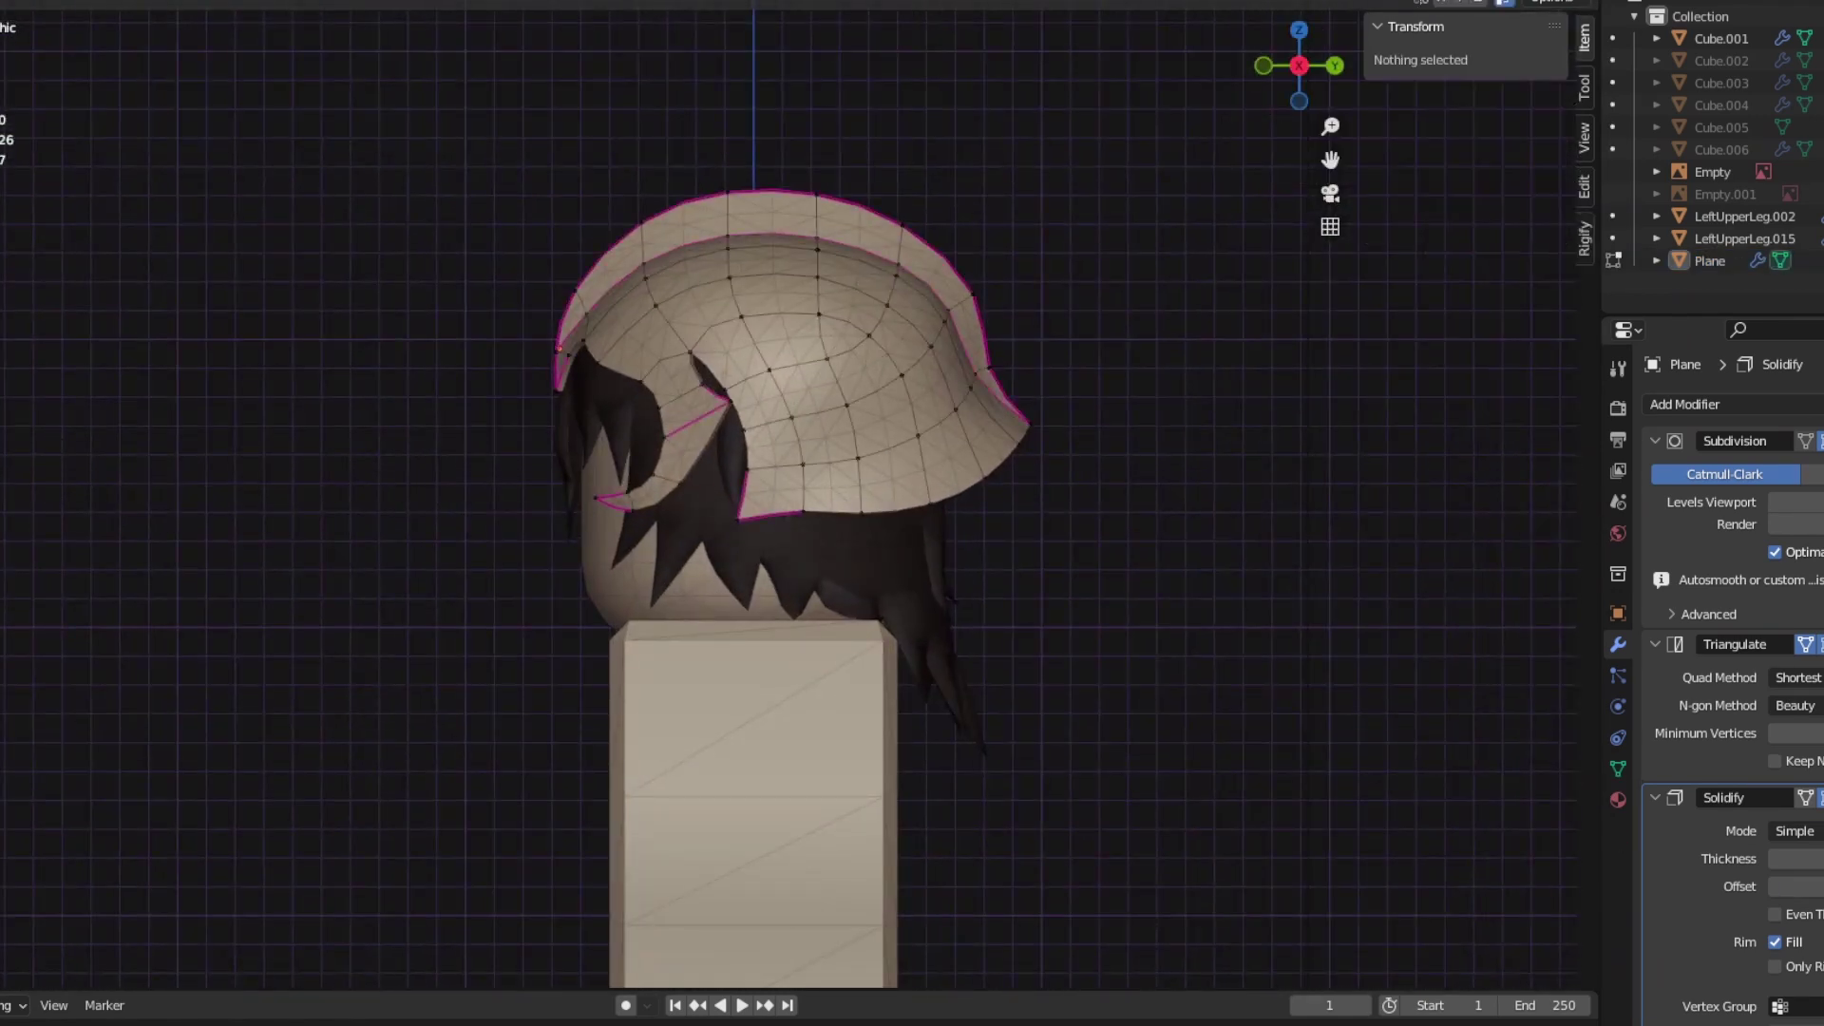
Step: Extrude vertices outward around the helmet's bottom rim to the rear tail and fill a flange of faces between them and the rim
click(776, 528)
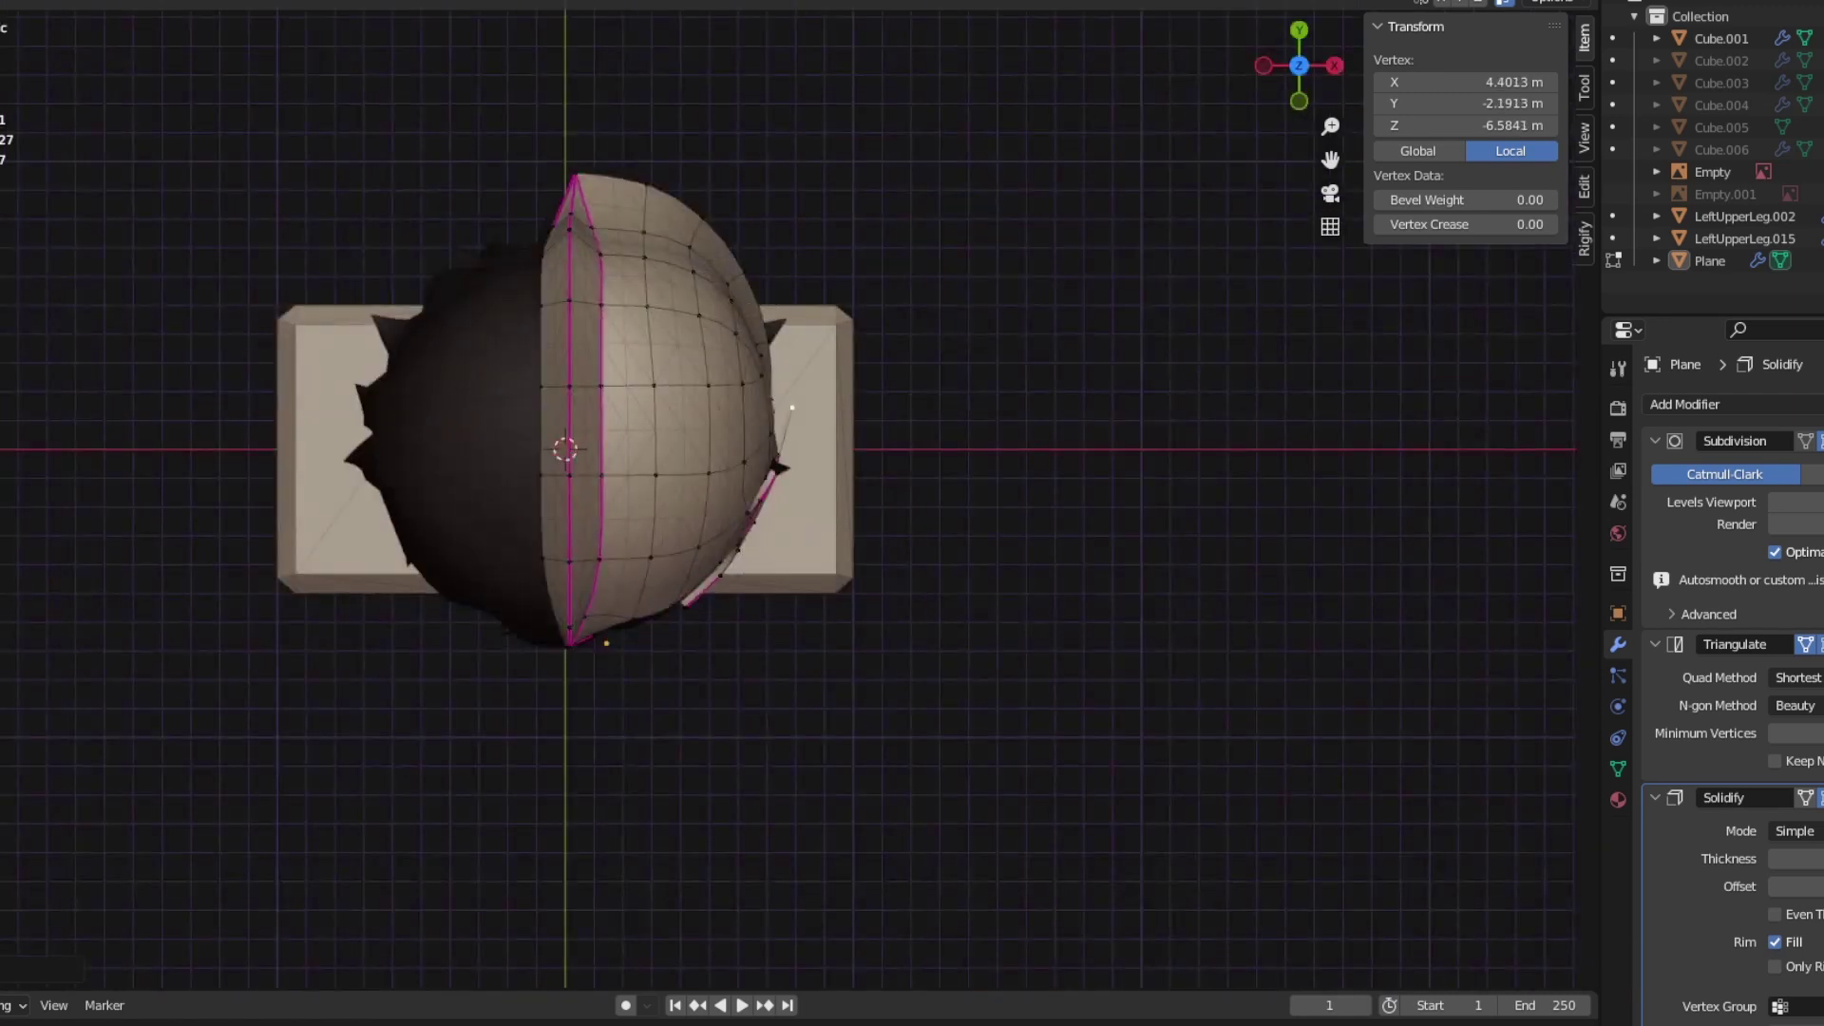
middle_drag(801, 561, 743, 13)
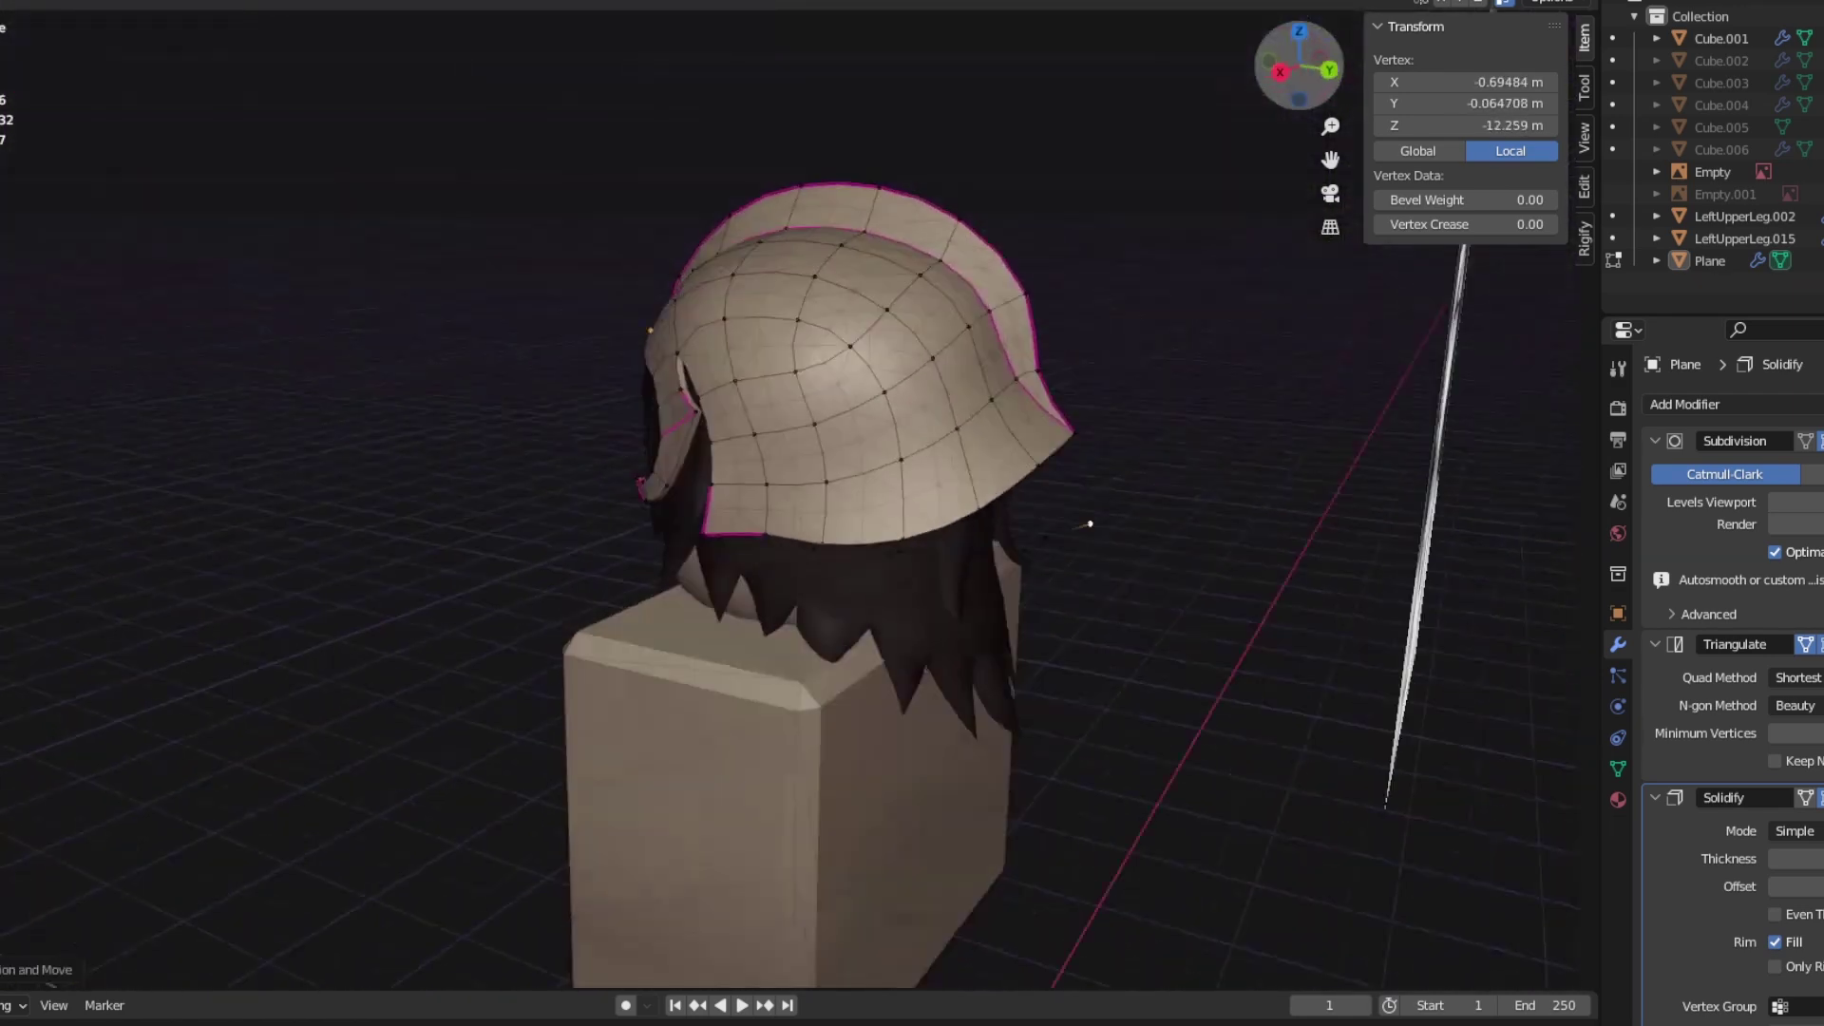
middle_drag(1007, 532, 969, 517)
scroll(969, 517, up, 5)
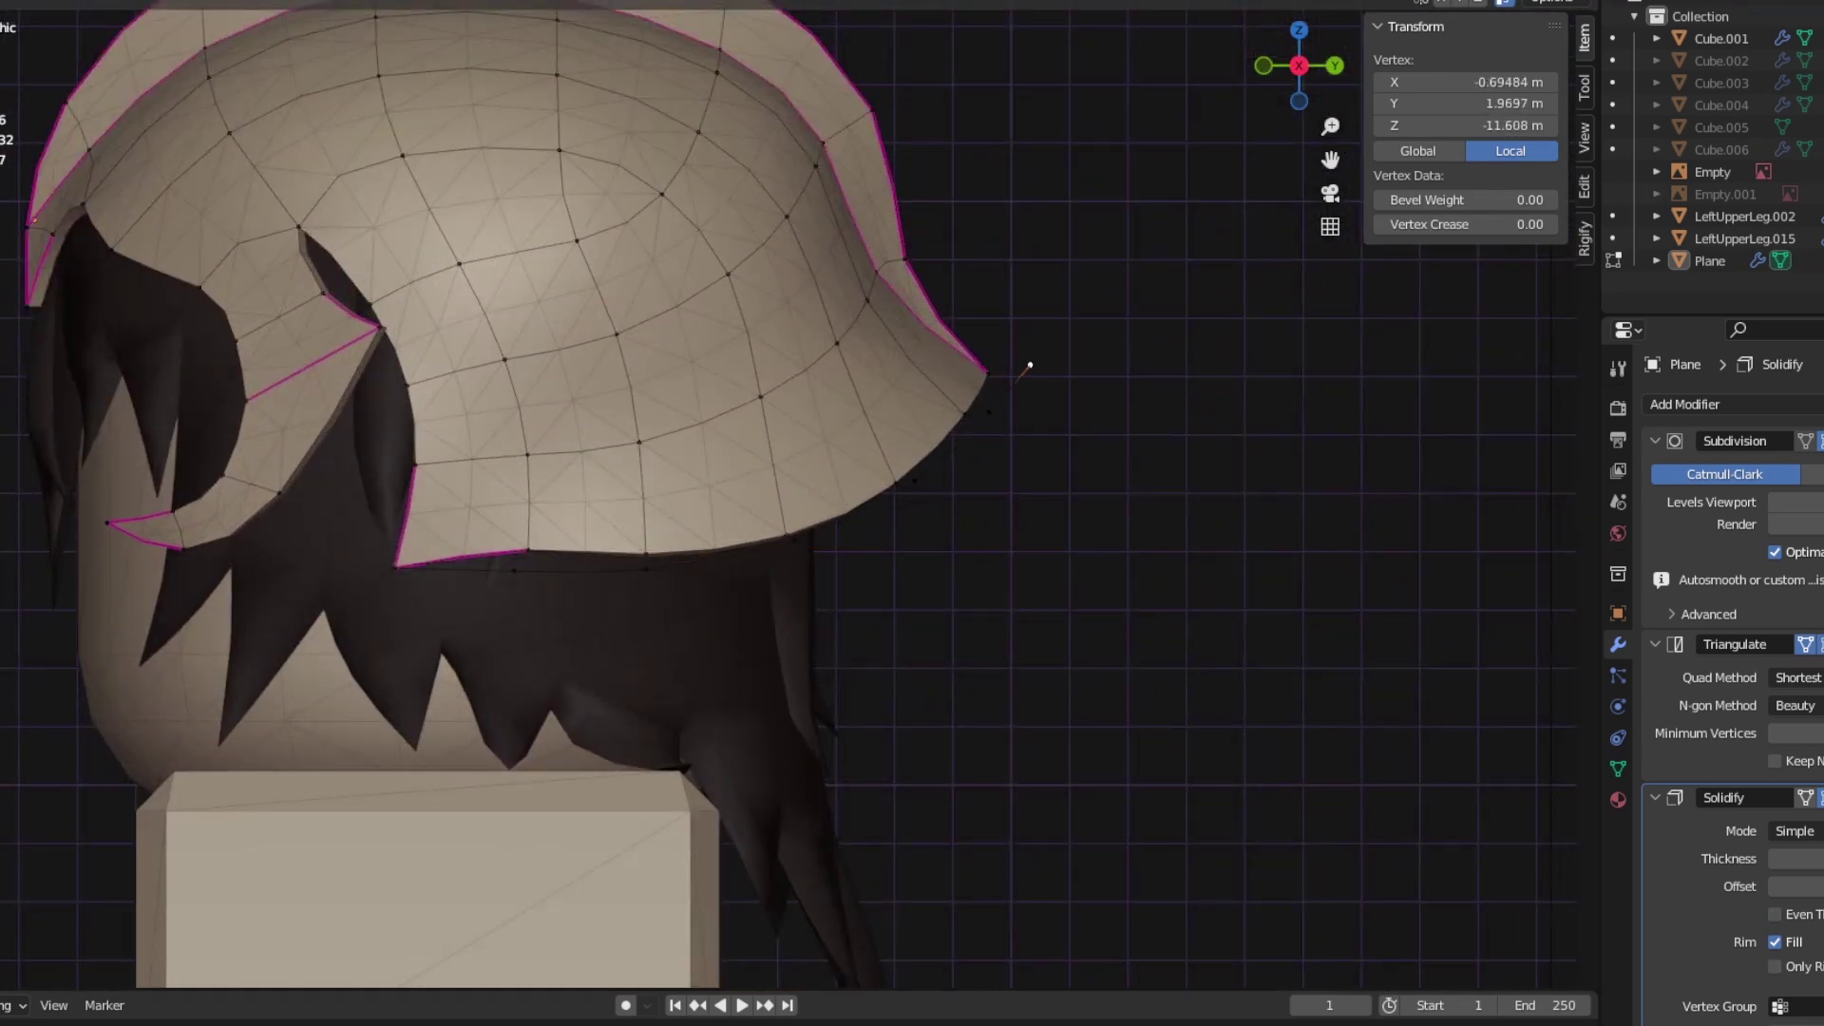
click(1029, 365)
middle_drag(1028, 365, 665, 475)
click(456, 588)
middle_drag(456, 589, 665, 427)
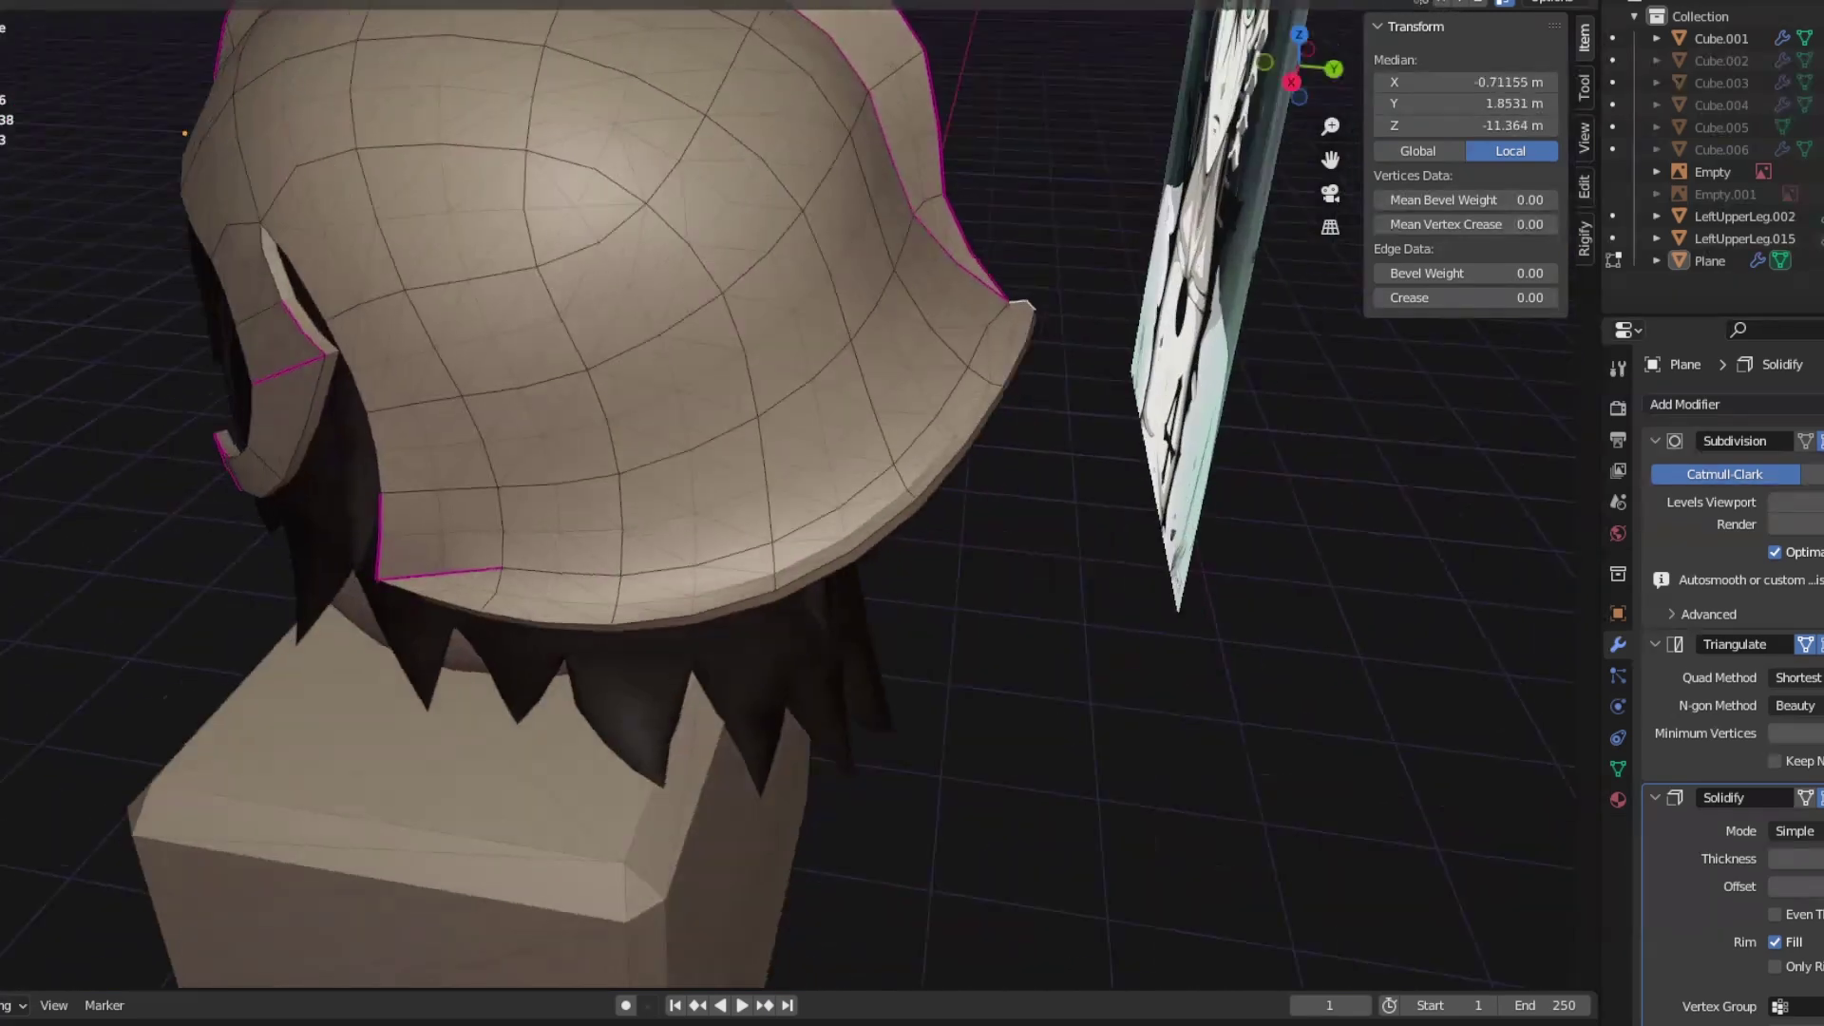
Step: Crease the edge row between the helmet shell and its bottom flange to 1.00
drag(1468, 297, 1529, 297)
middle_drag(664, 475, 551, 475)
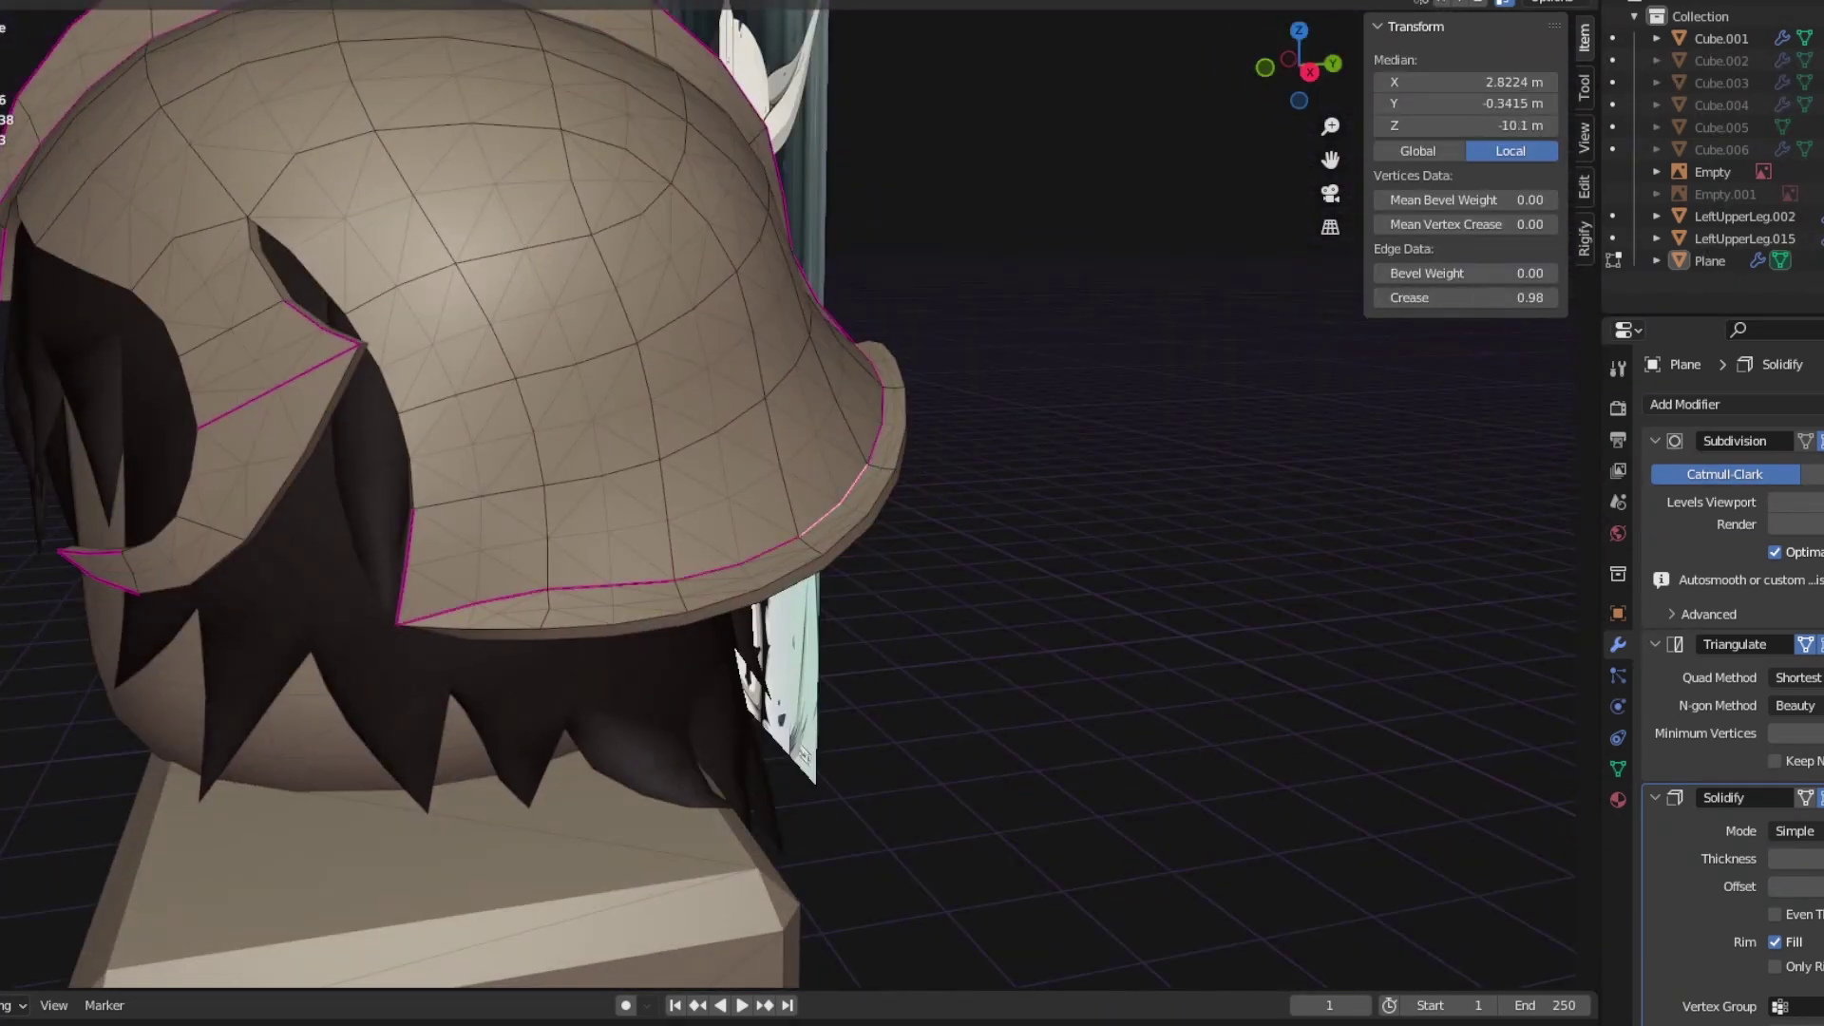
mouse_move(1299, 64)
mouse_down()
mouse_move(1268, 68)
mouse_move(1329, 71)
mouse_up()
alt+click(745, 418)
key(Tab)
key(Tab)
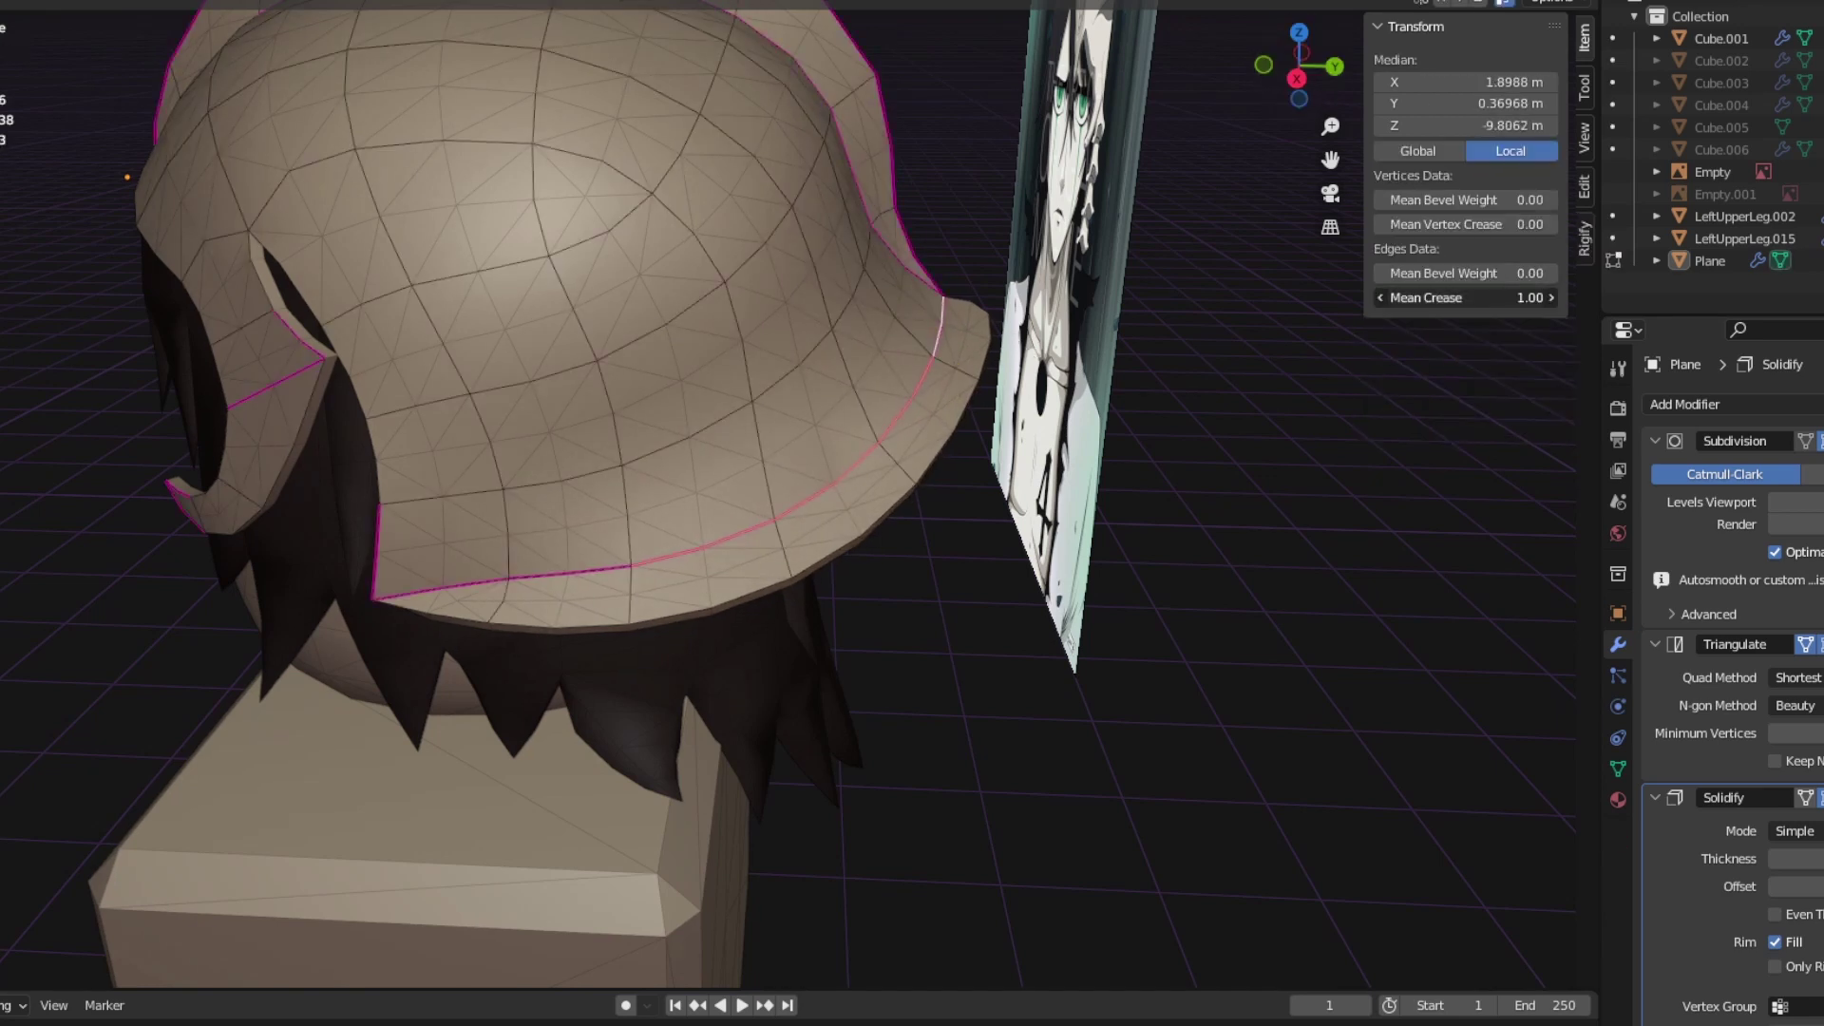
key(Tab)
key(Tab)
click(1297, 79)
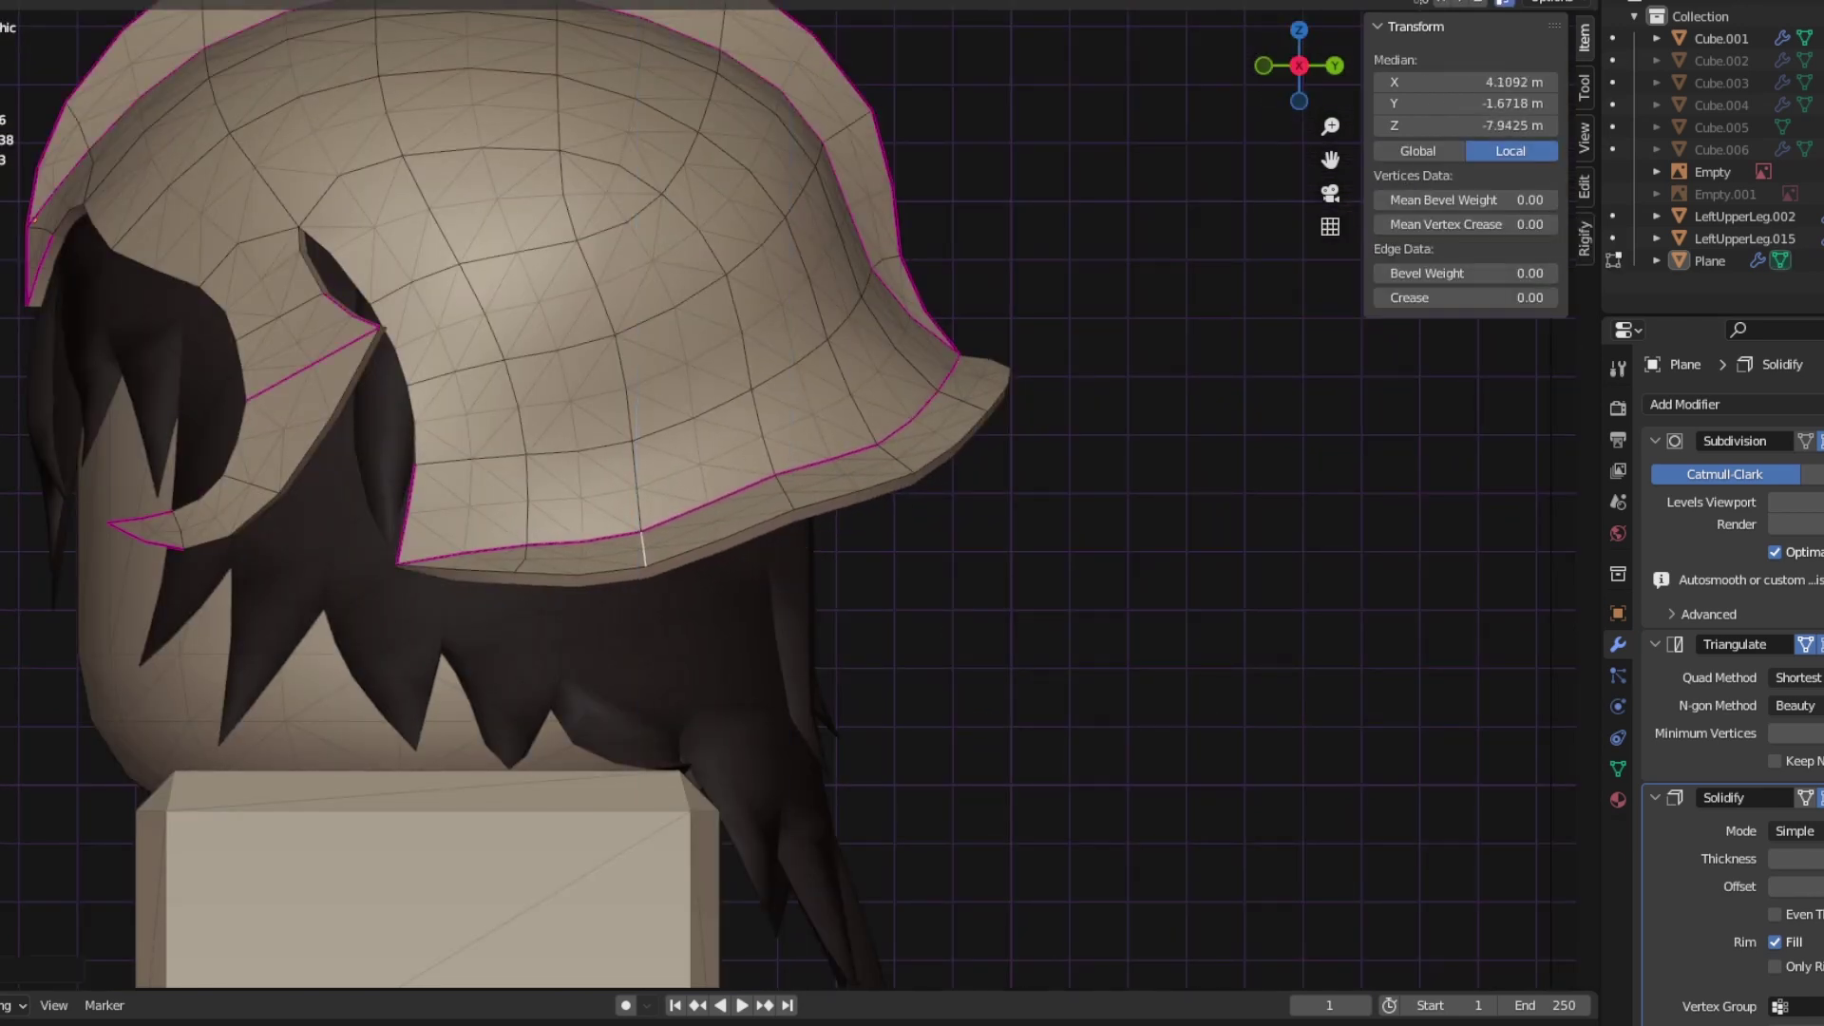
Step: Reshape the flange's outer vertices in side view, lowering the front corner and pulling the rear tip back and up
key(1)
click(397, 587)
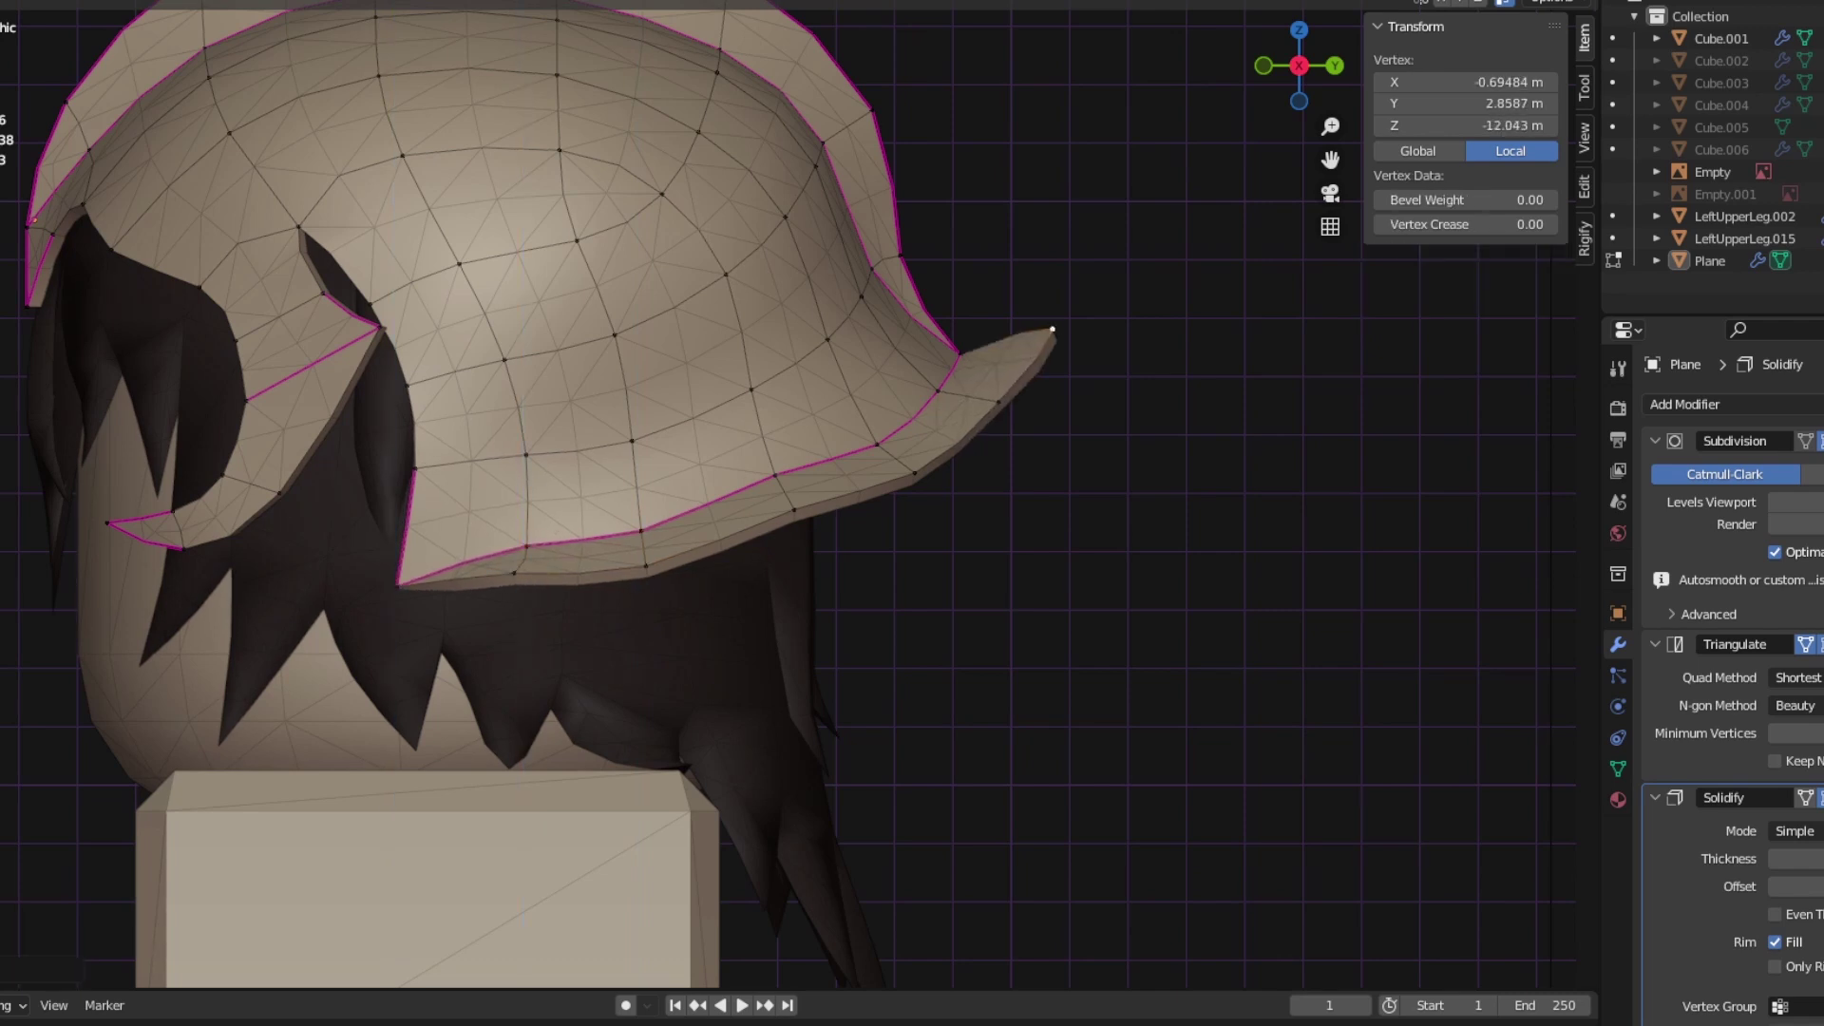
middle_drag(1008, 406, 665, 532)
key(KP_3)
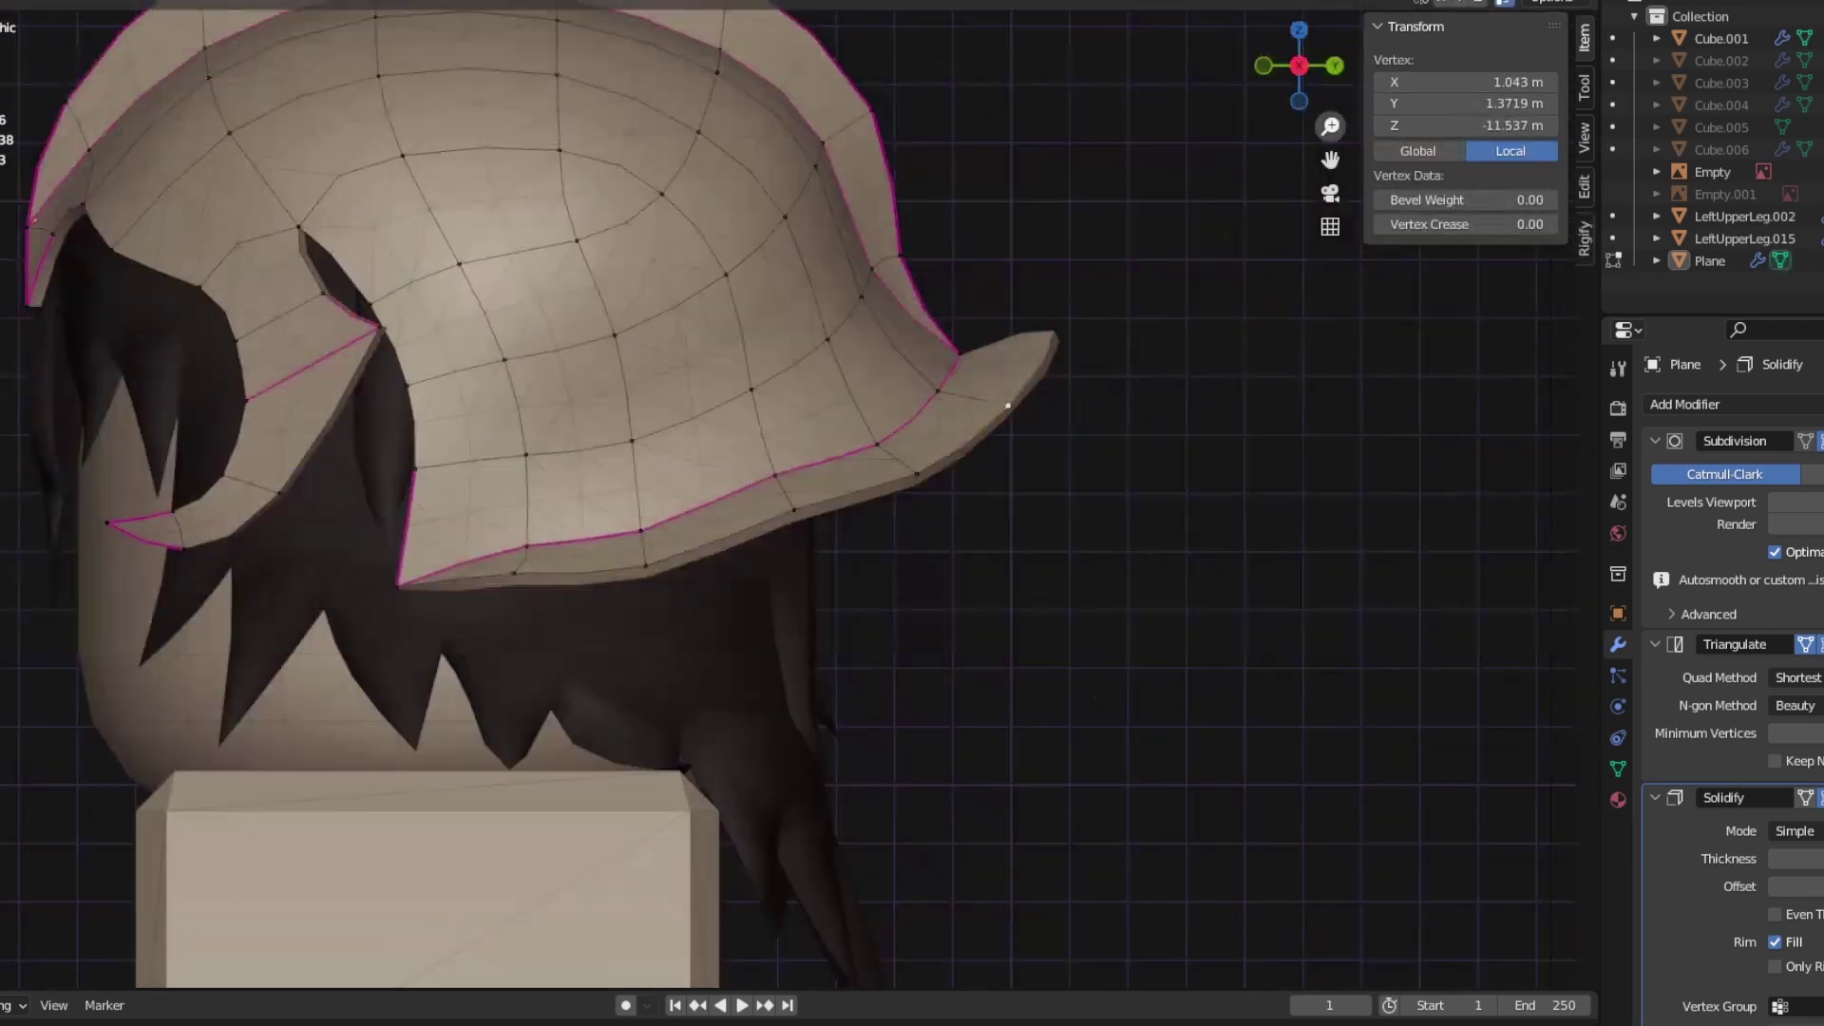
click(472, 600)
Step: Crease the flange's outer edge and extrude a second band of faces downward from it
key(alt+a)
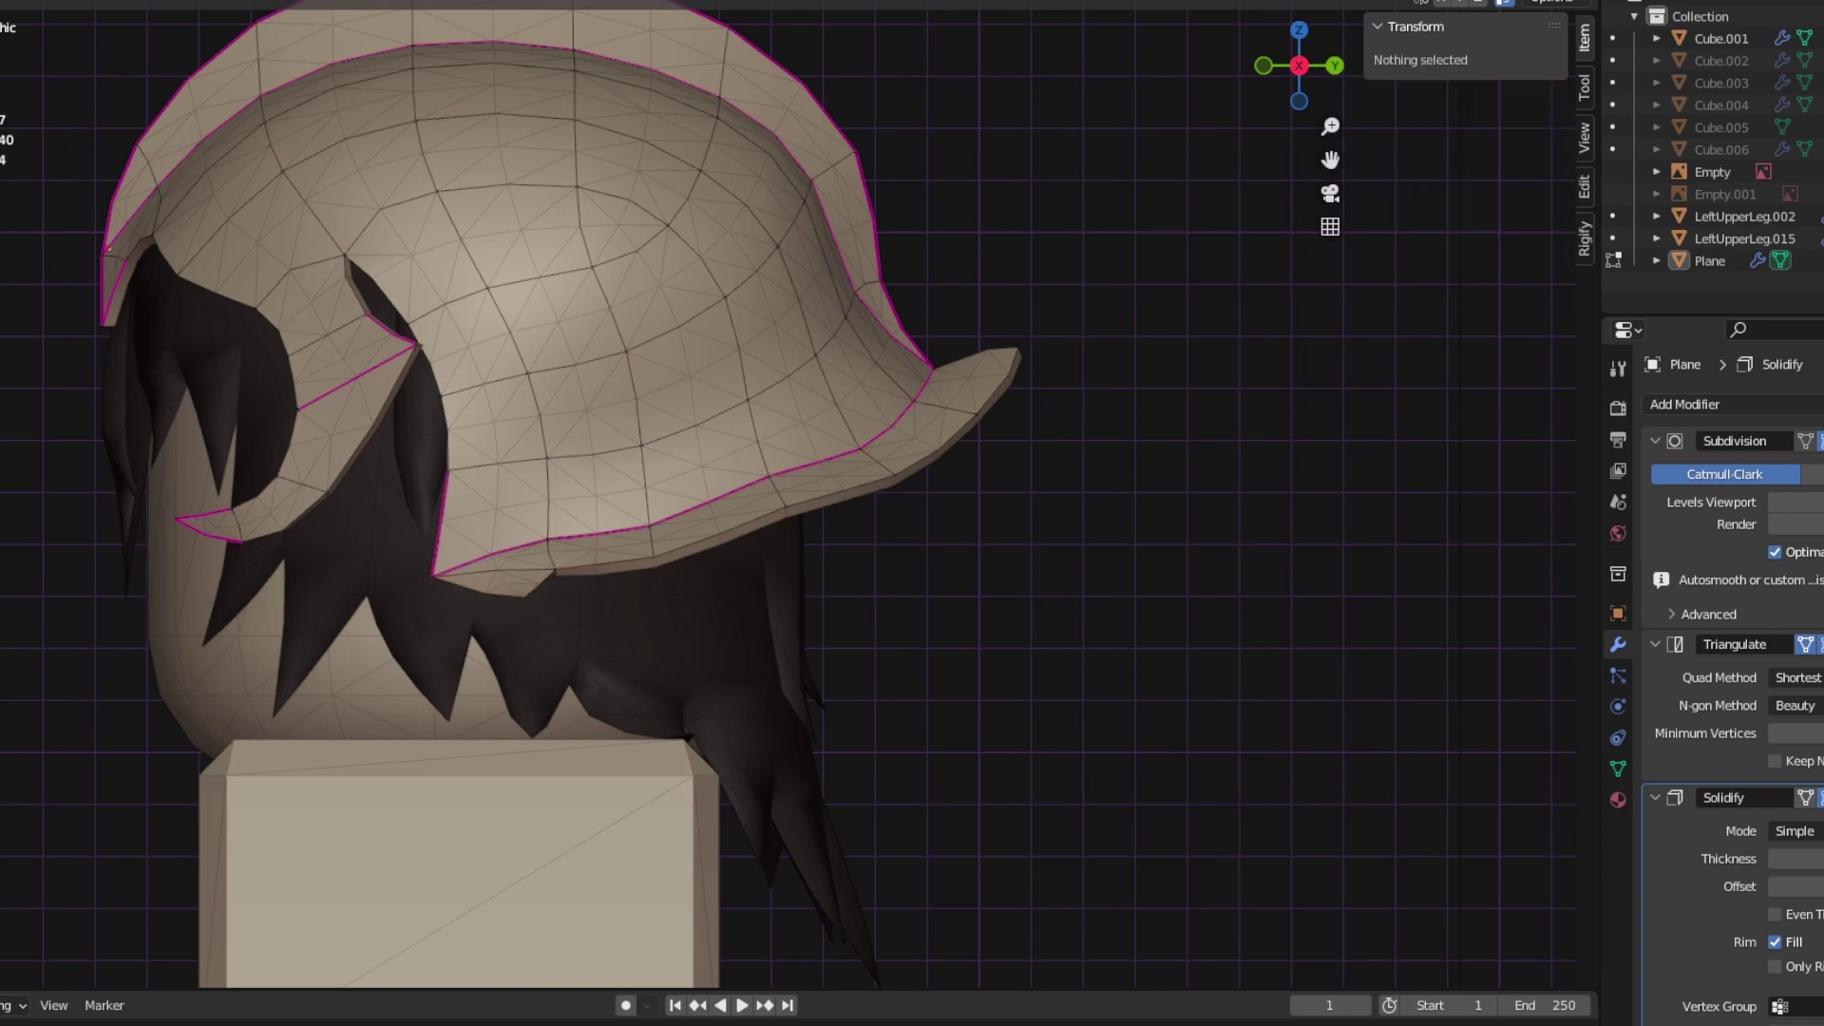
alt+click(841, 489)
mouse_move(545, 610)
middle_down()
mouse_move(623, 610)
mouse_move(546, 610)
middle_up()
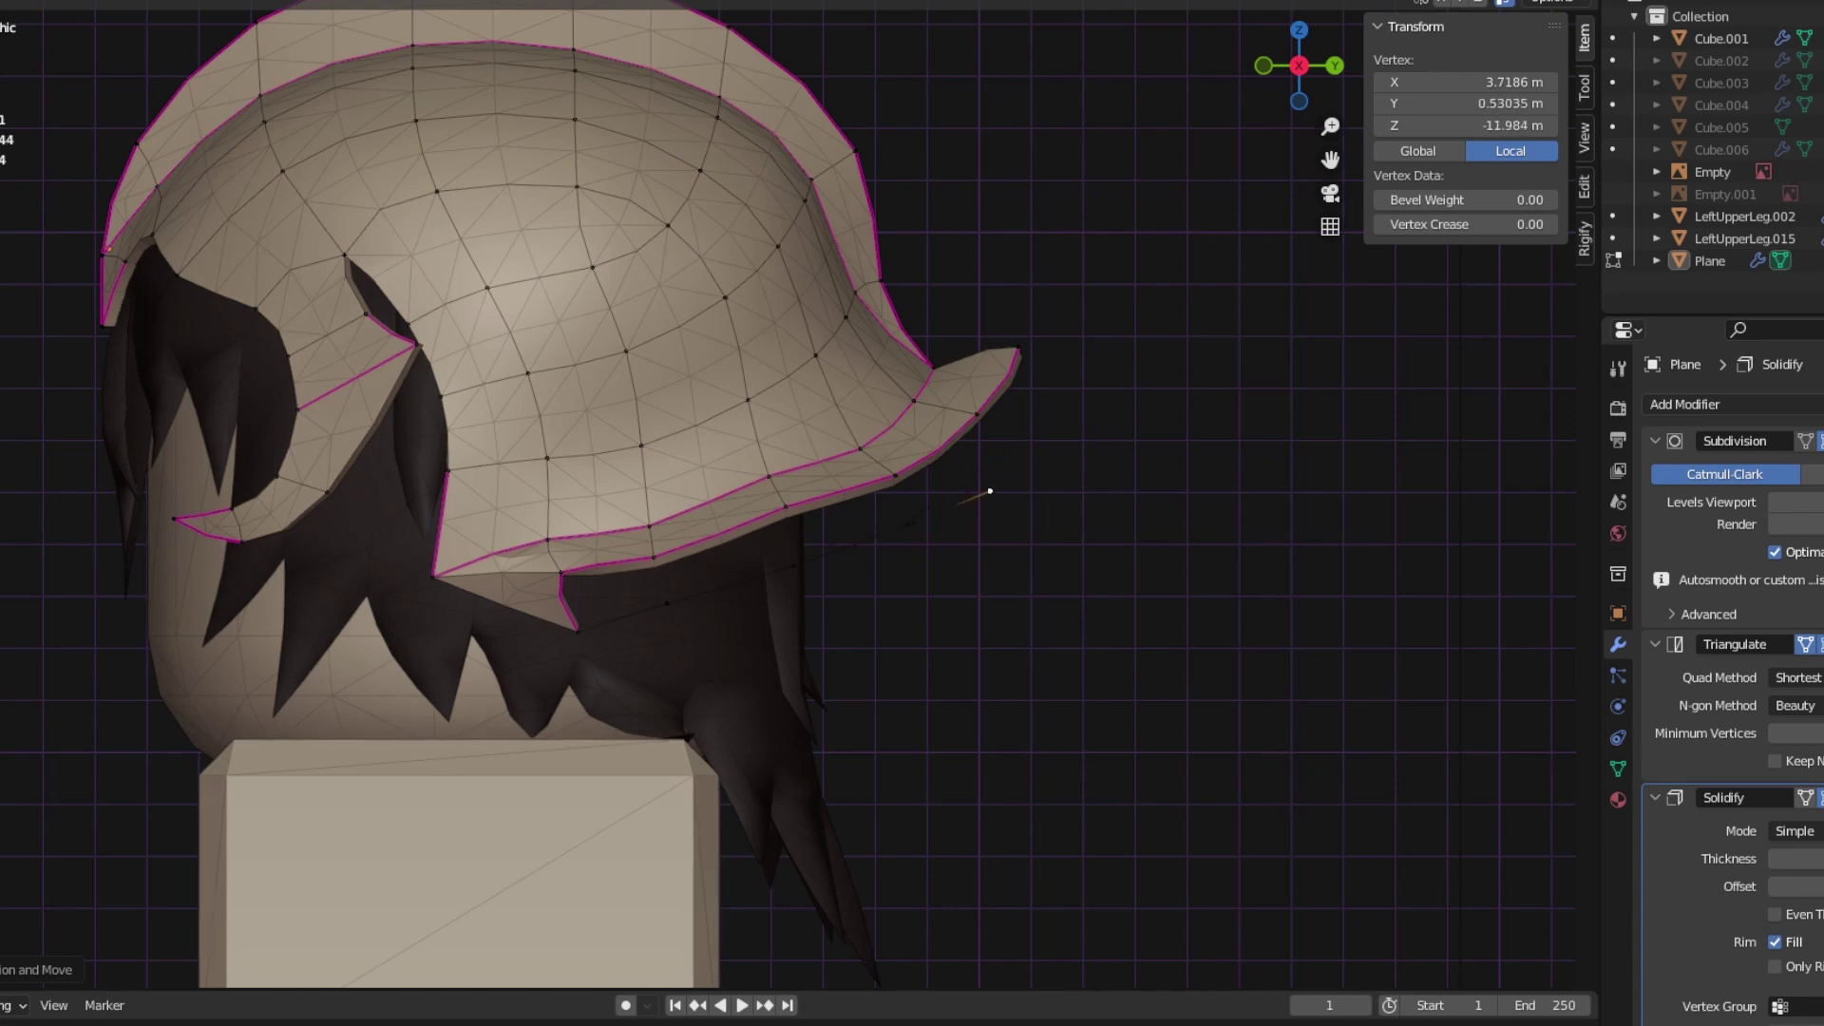
click(568, 602)
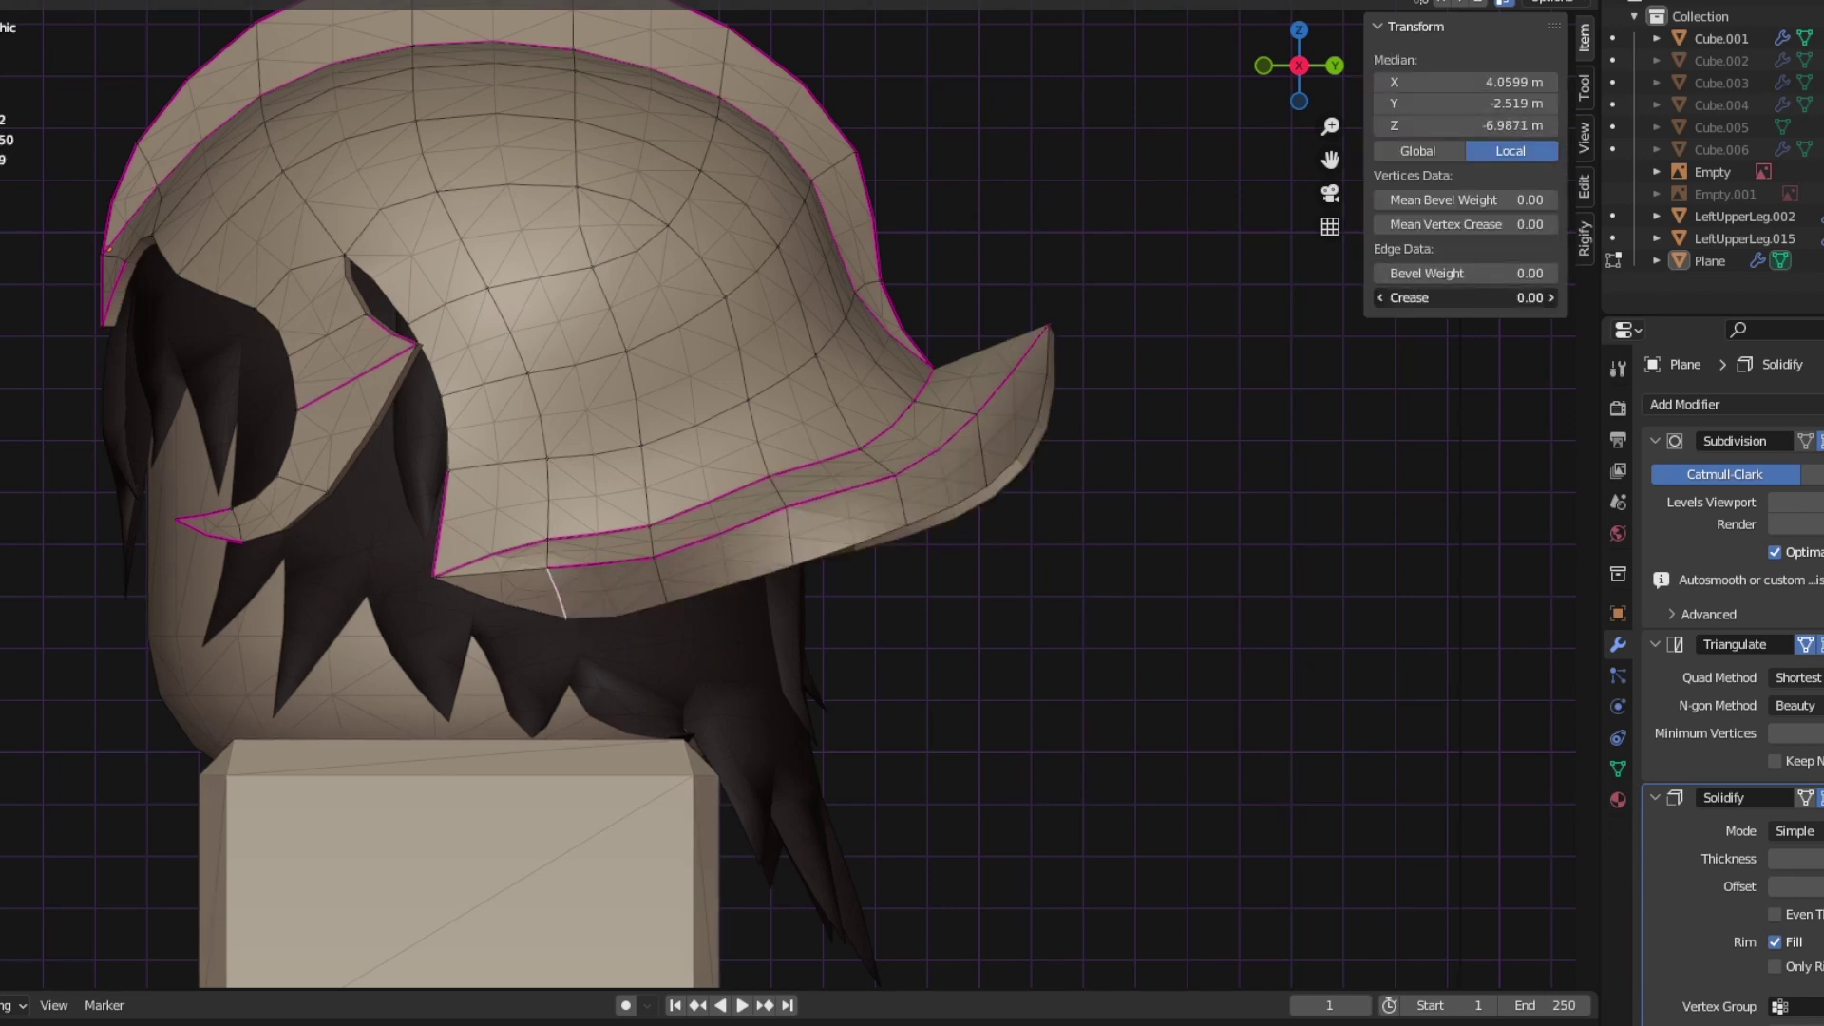
Step: Move the lower band's rear vertices in side and back view to shape its rear corner
mouse_move(568, 602)
middle_down()
mouse_move(618, 596)
mouse_move(532, 598)
mouse_move(589, 599)
middle_up()
scroll(579, 602, down, 5)
shift+click(581, 568)
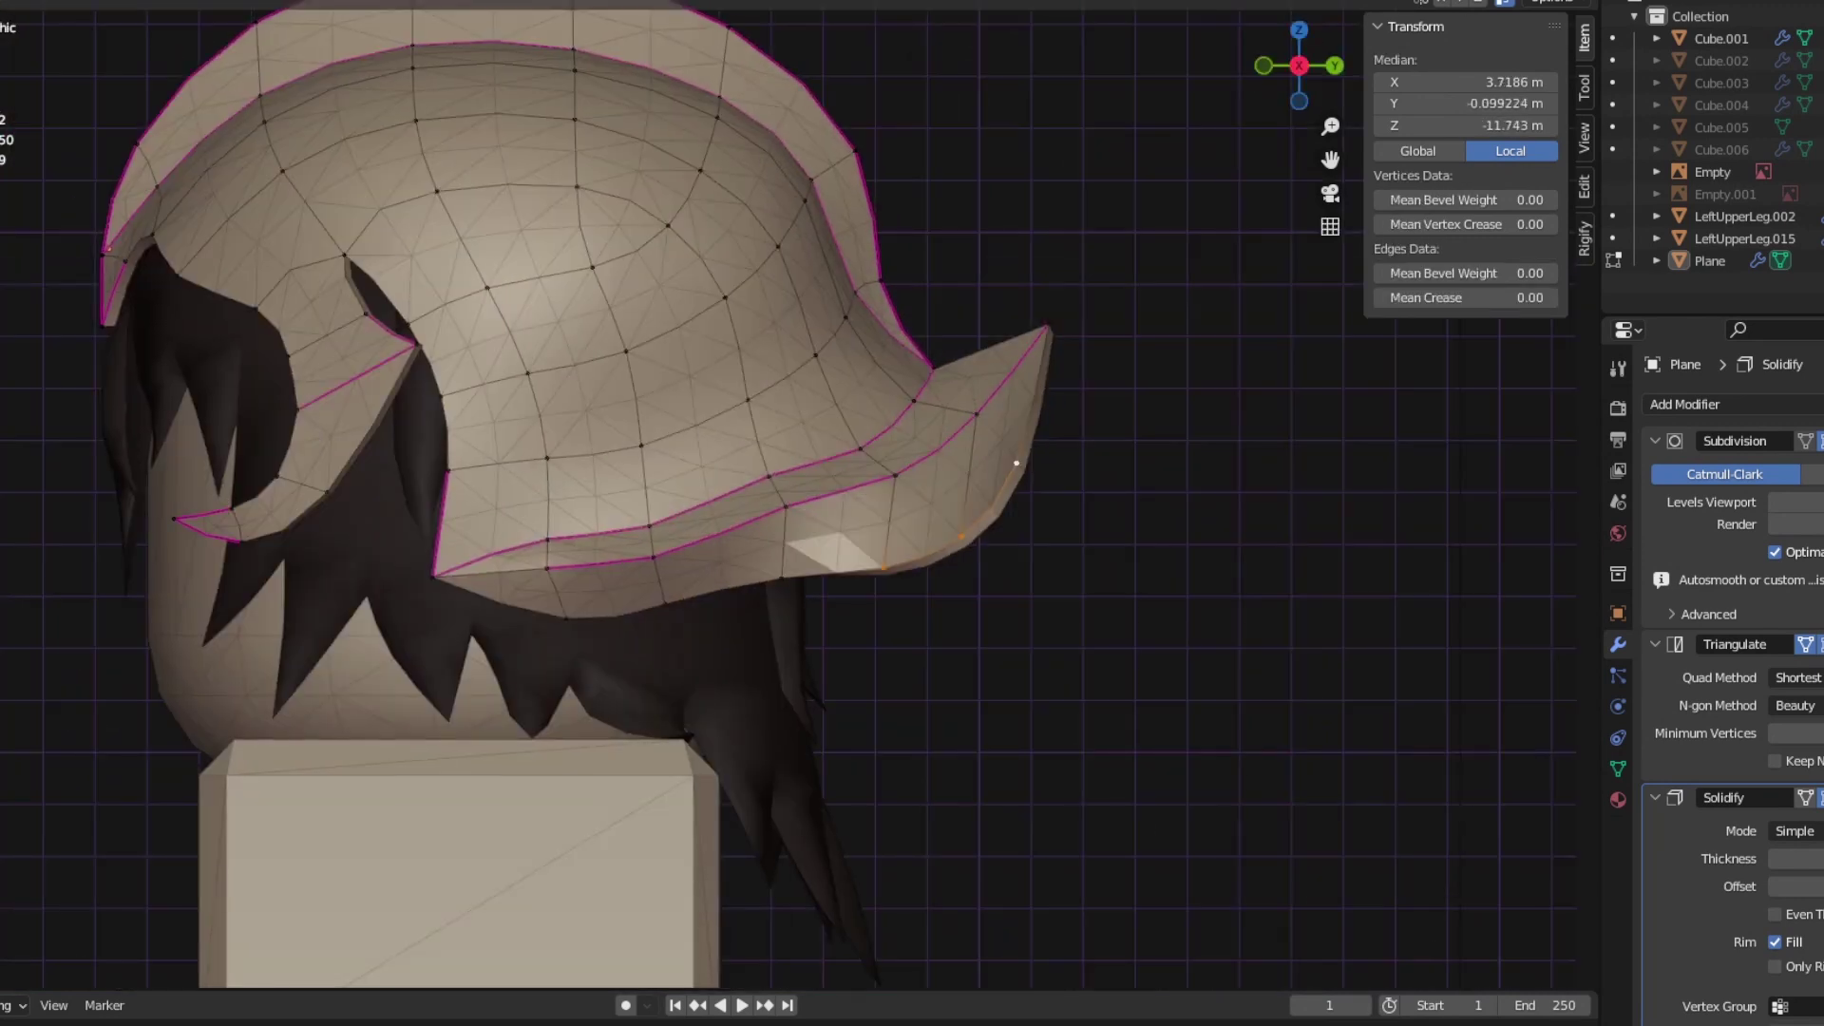
scroll(589, 598, up, 5)
key(g)
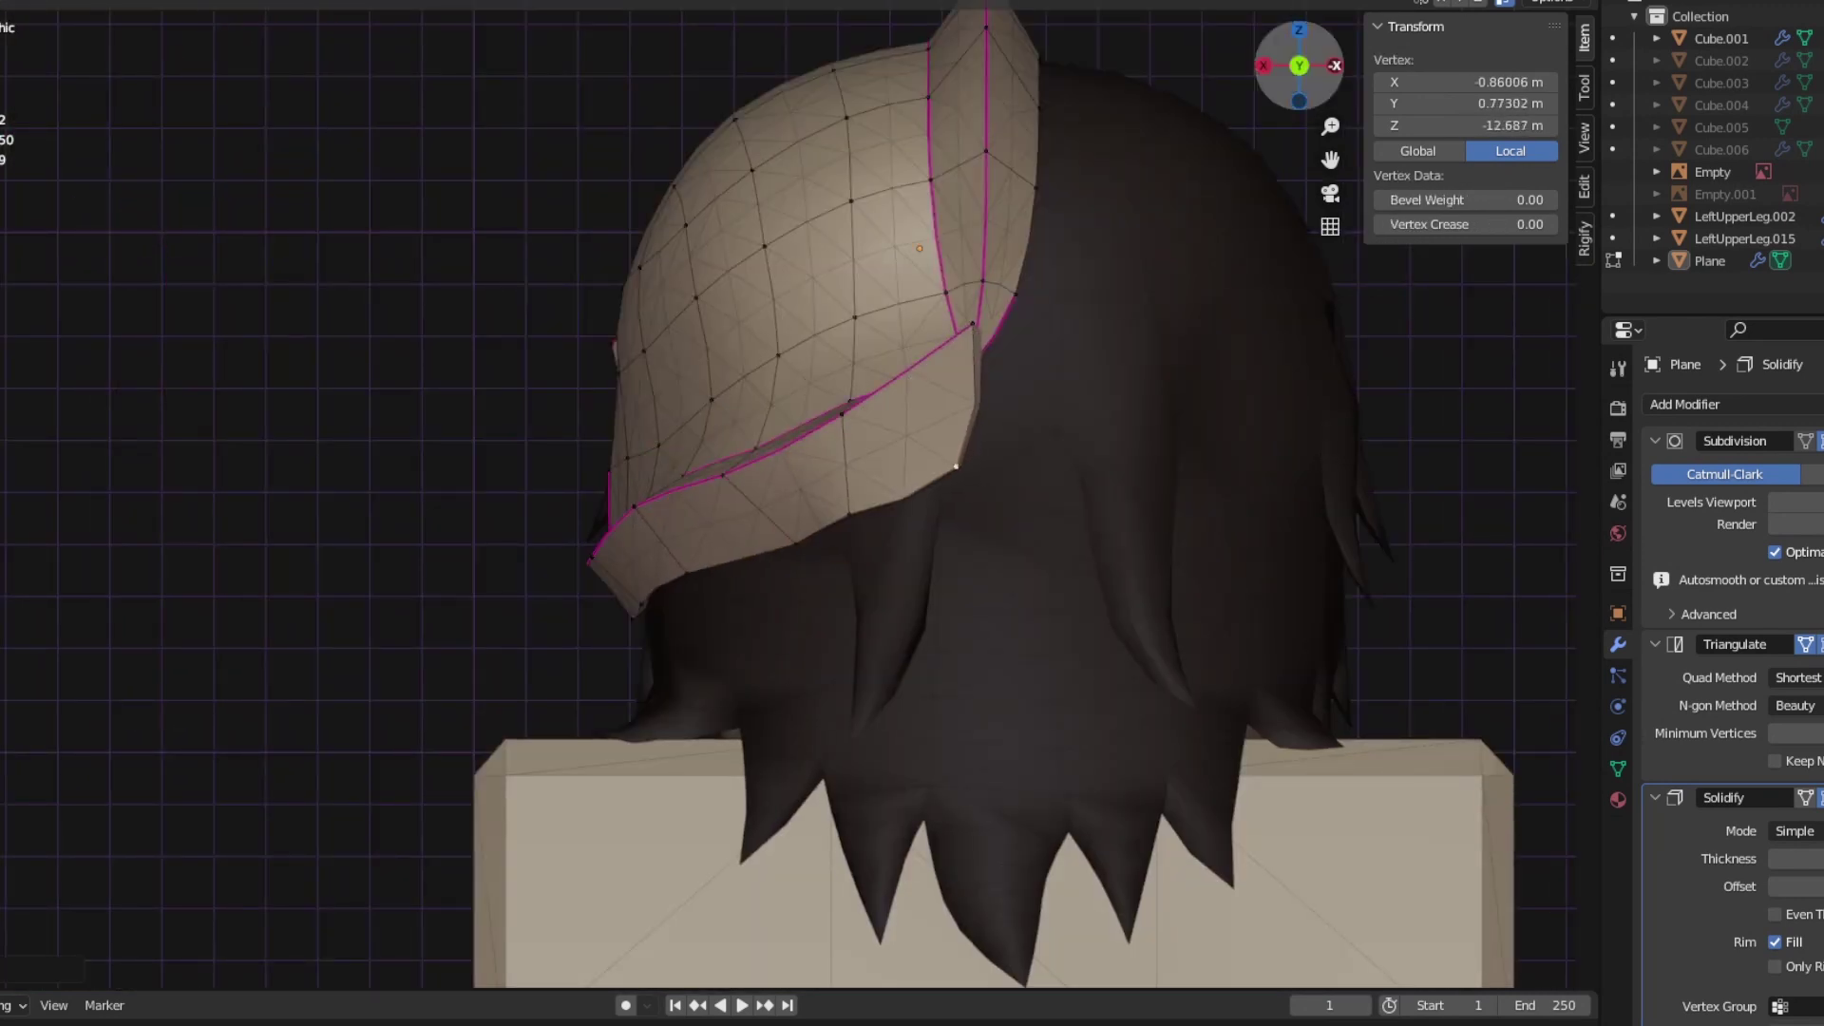
middle_drag(956, 466, 950, 523)
click(970, 503)
Step: Adjust the lower band's bottom-edge vertices in side view to even out its outline from the rear corner to the front
key(Tab)
key(Tab)
key(Tab)
key(Tab)
key(KP_3)
click(871, 543)
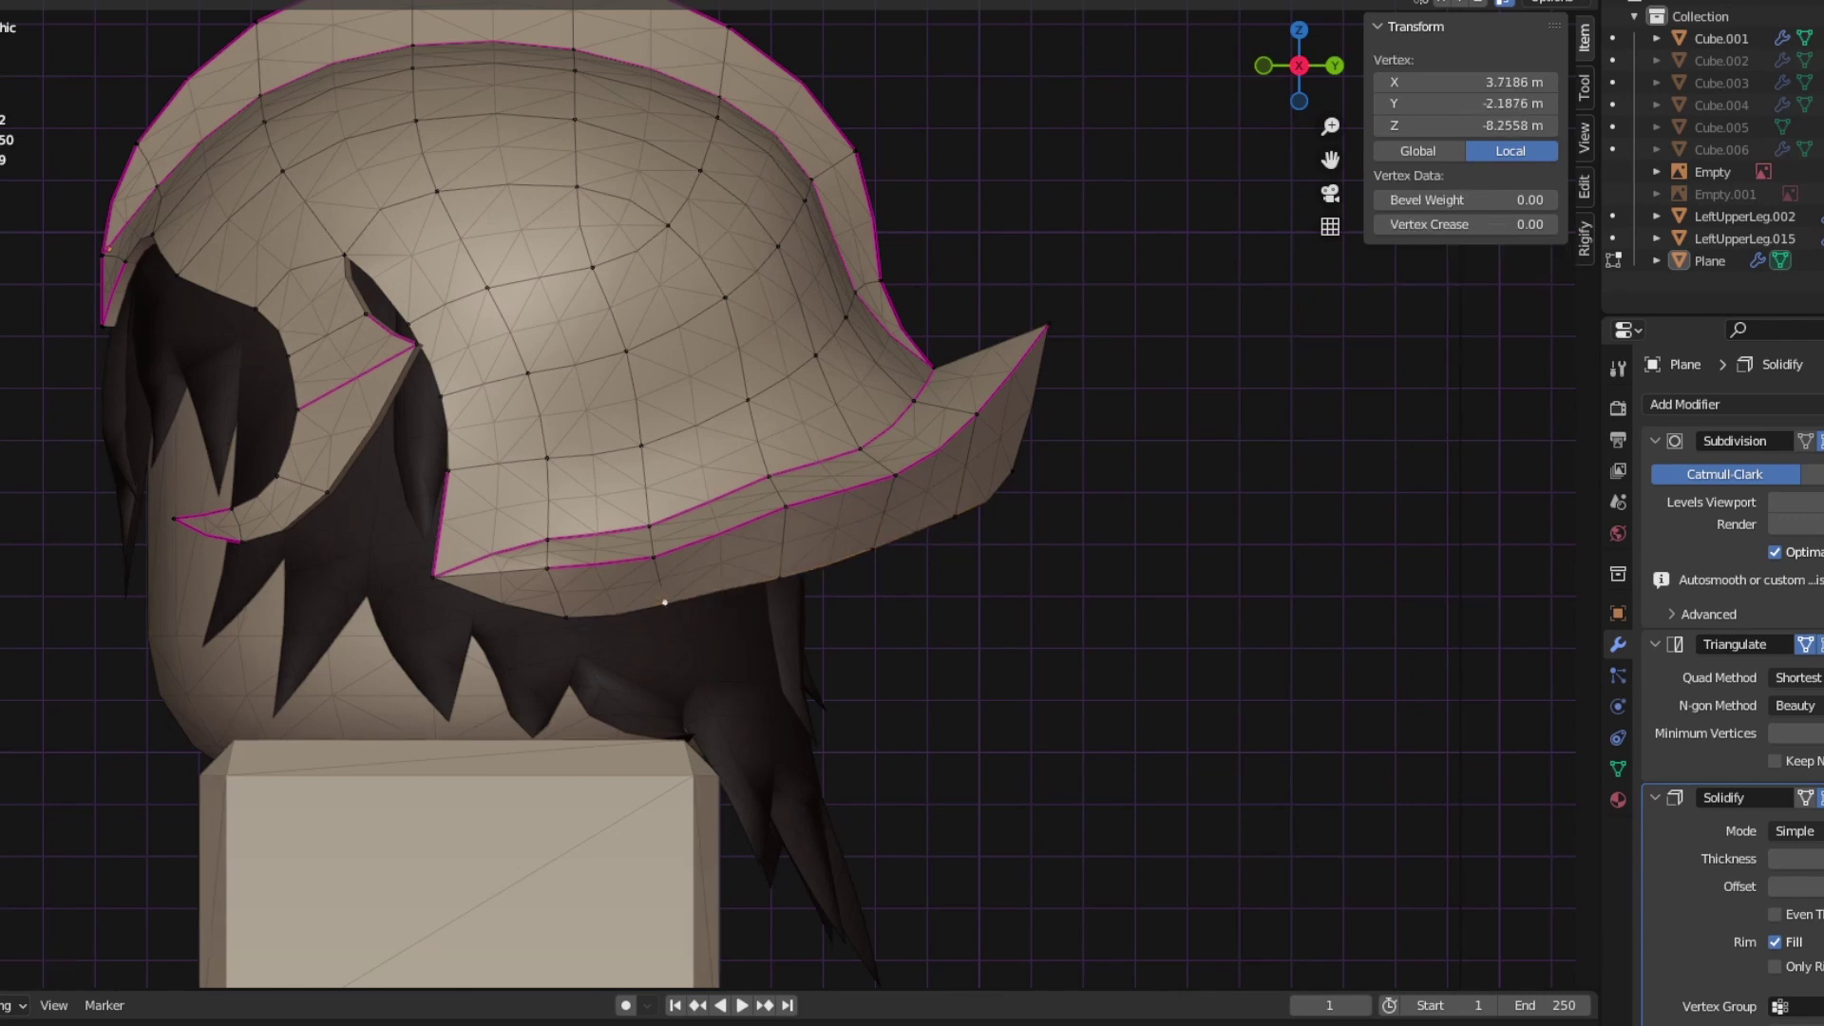
middle_drag(855, 475, 892, 513)
key(Tab)
key(Tab)
key(KP_3)
click(665, 601)
key(Tab)
middle_drag(665, 475, 893, 494)
key(Tab)
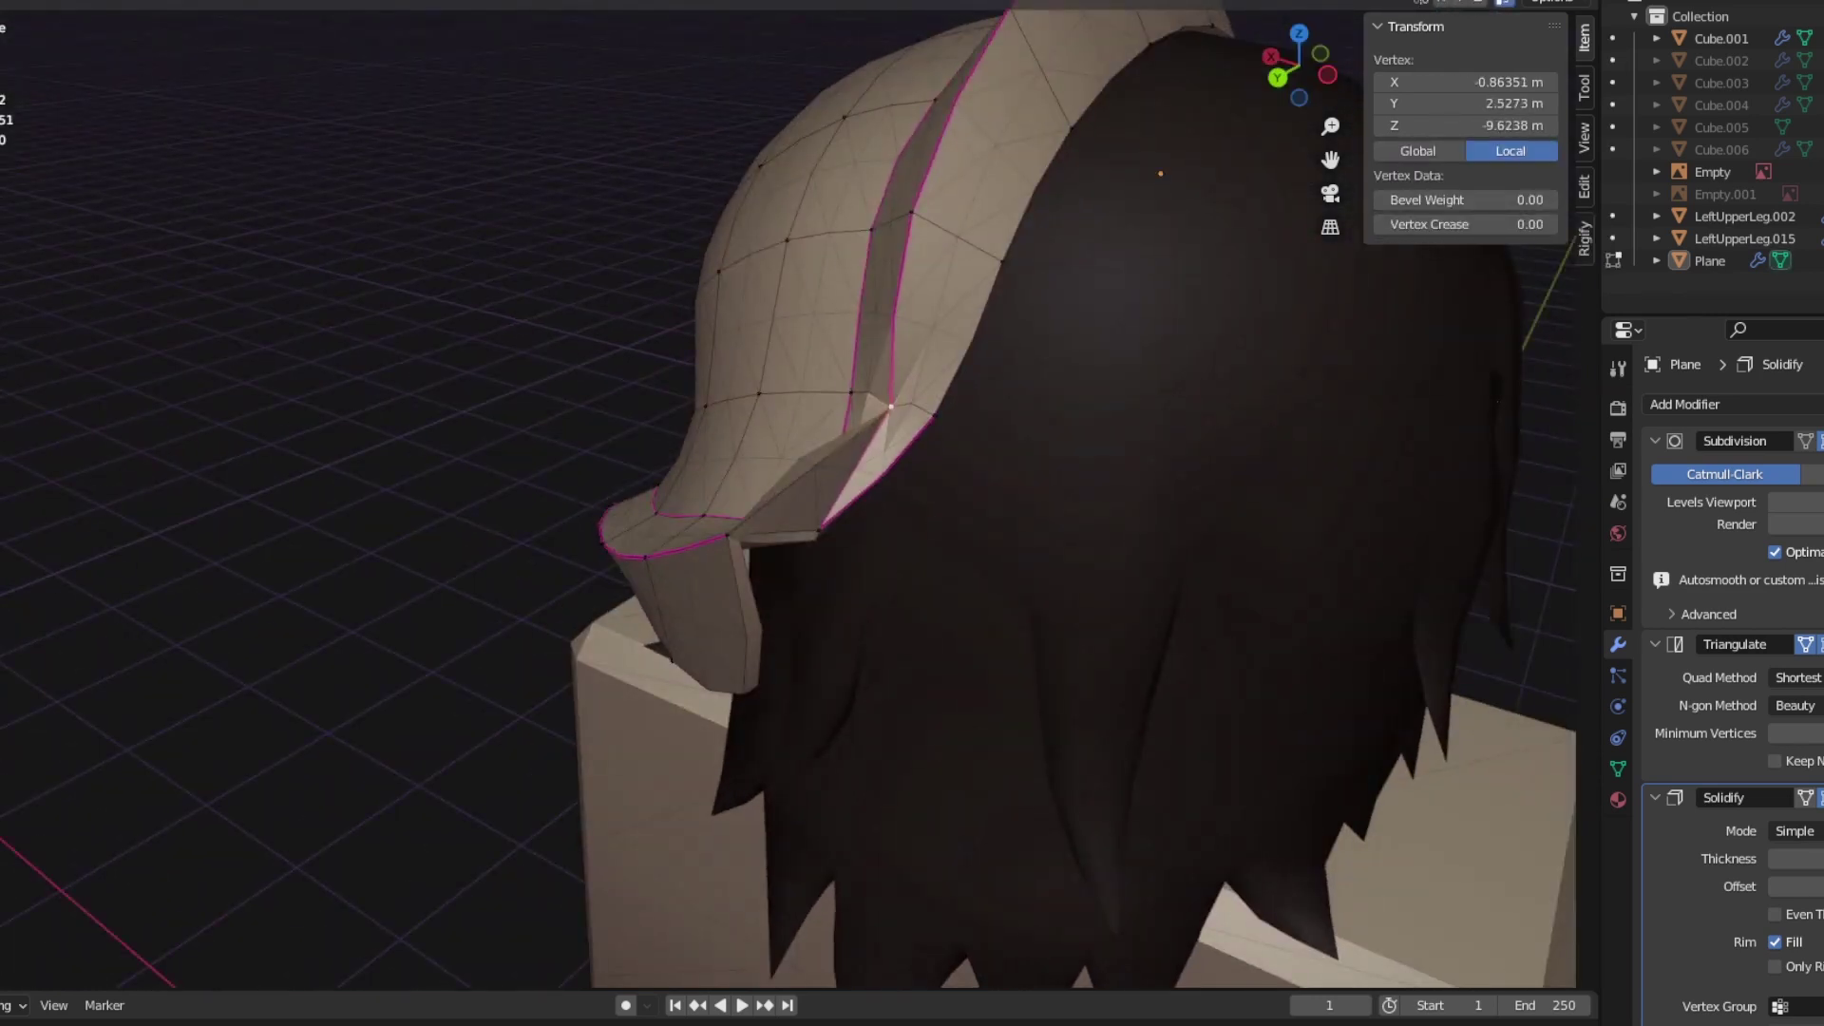
Step: Remove the extra far-side geometry at the crest's rear tail and move the remaining crest vertex backward and down in side view
click(878, 471)
key(x)
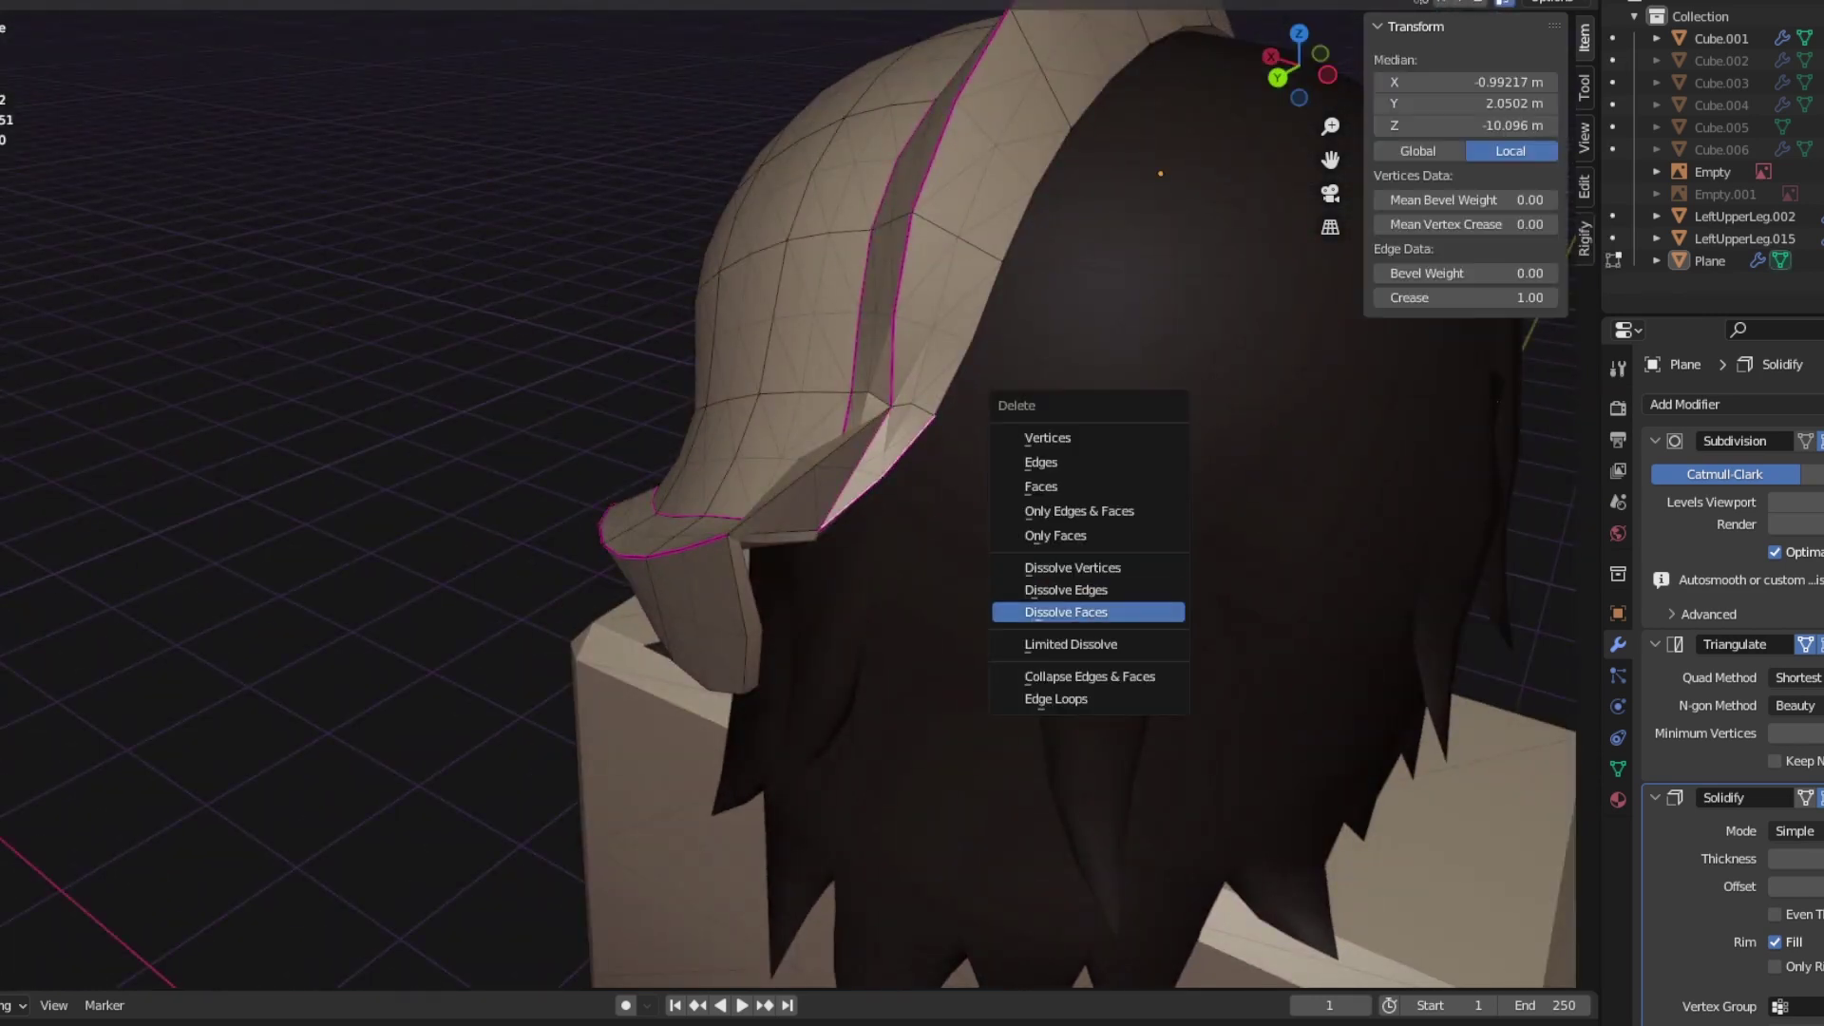
key(Escape)
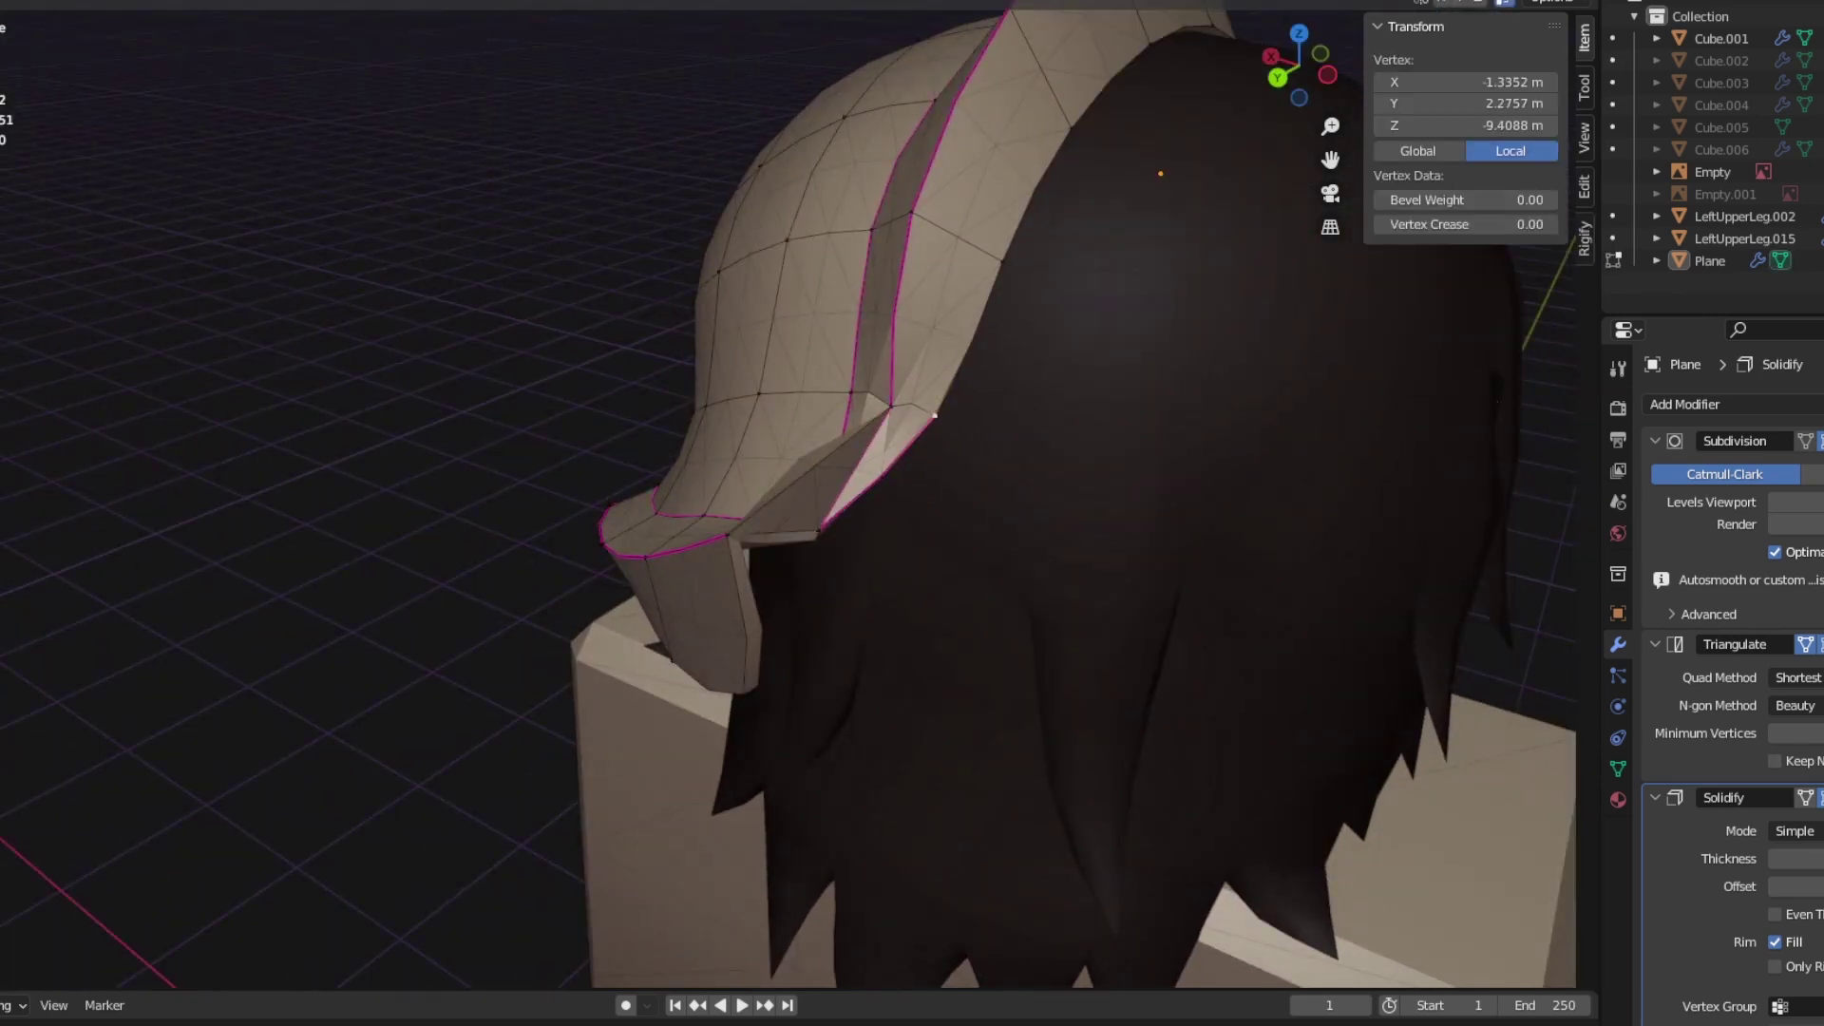
middle_drag(935, 415, 969, 399)
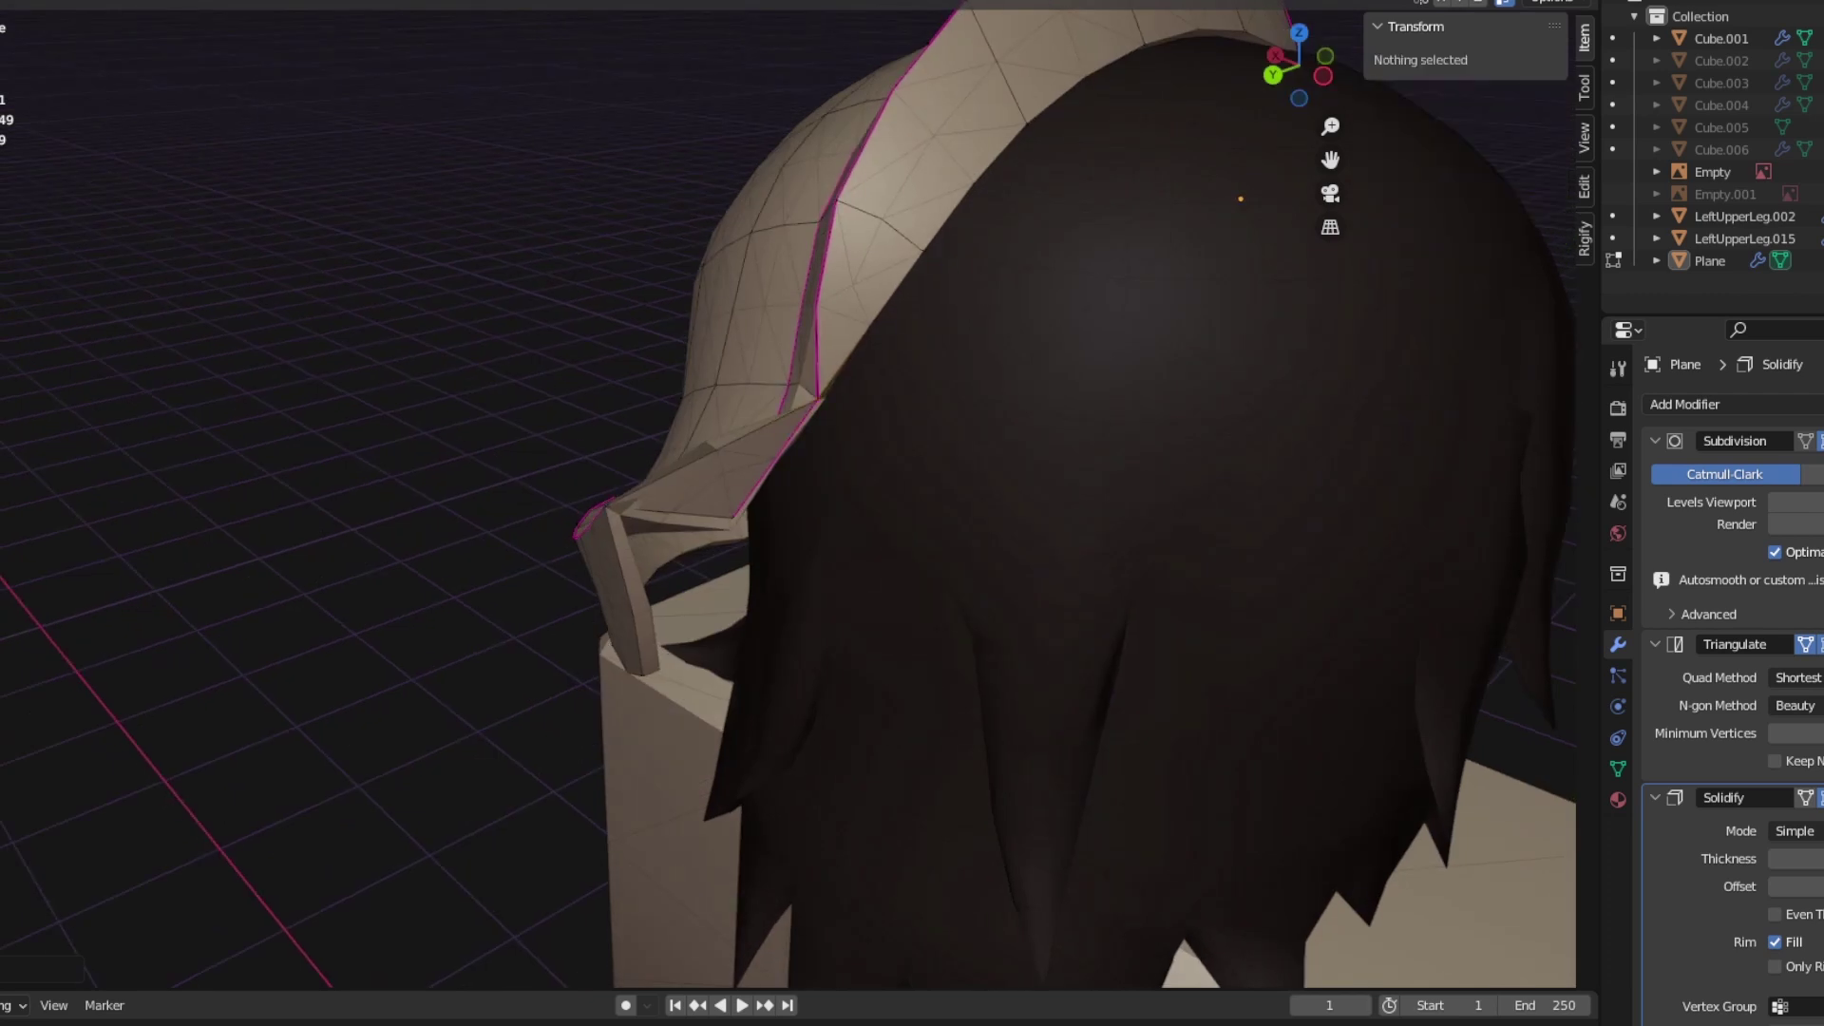
alt+click(969, 399)
drag(1299, 66, 1330, 81)
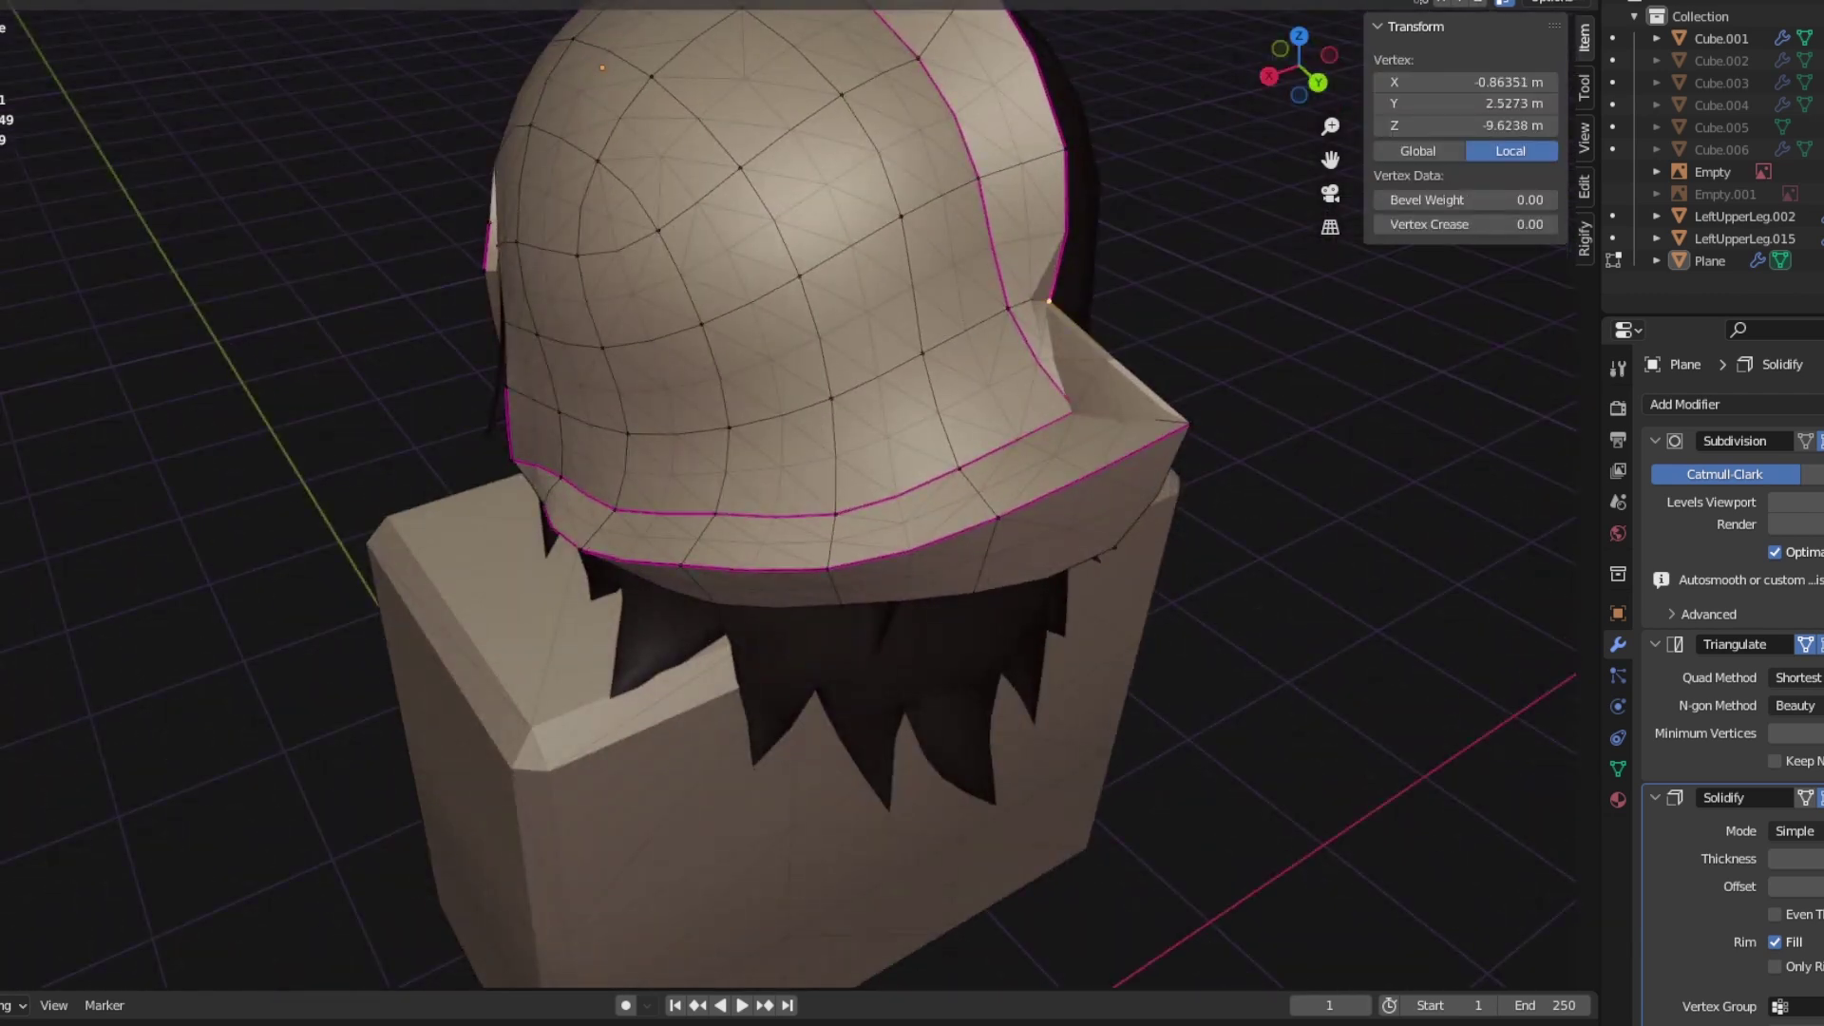
key(KP_3)
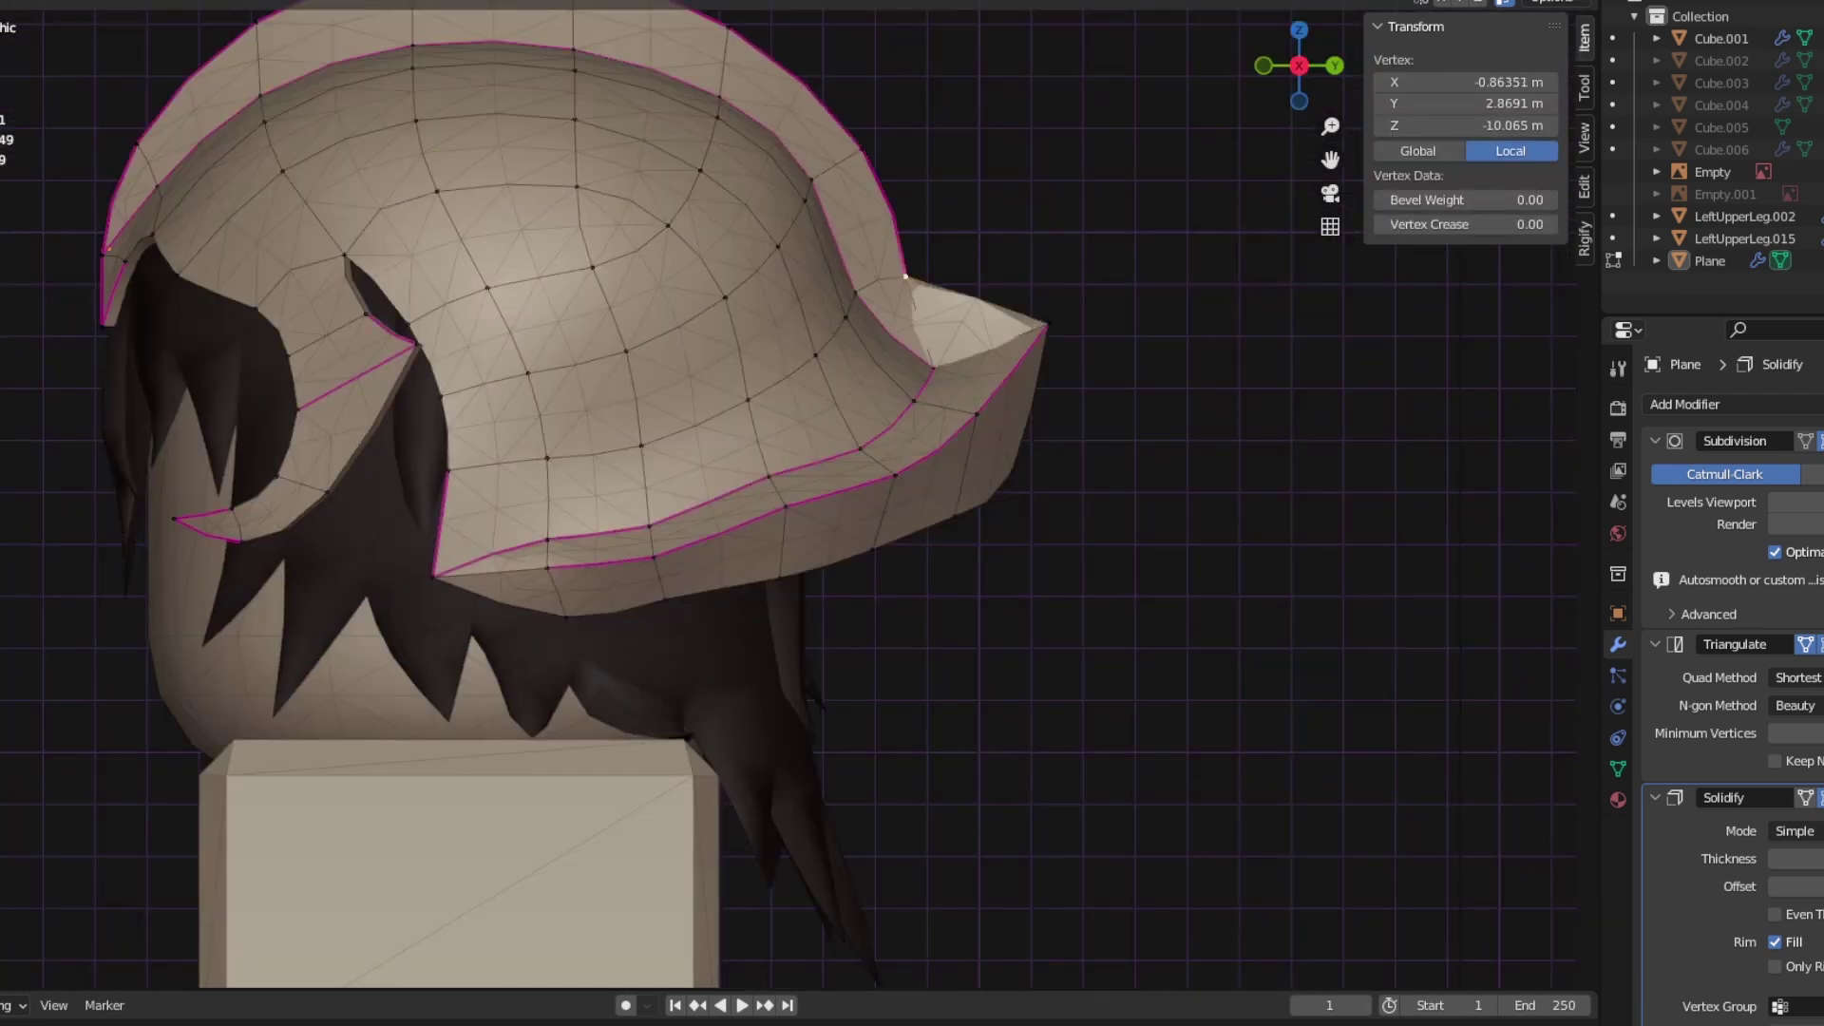
key(alt+a)
Step: Rework the crest's rear tail so it curves down to meet the flange's rear corner
key(Tab)
middle_drag(855, 475, 950, 380)
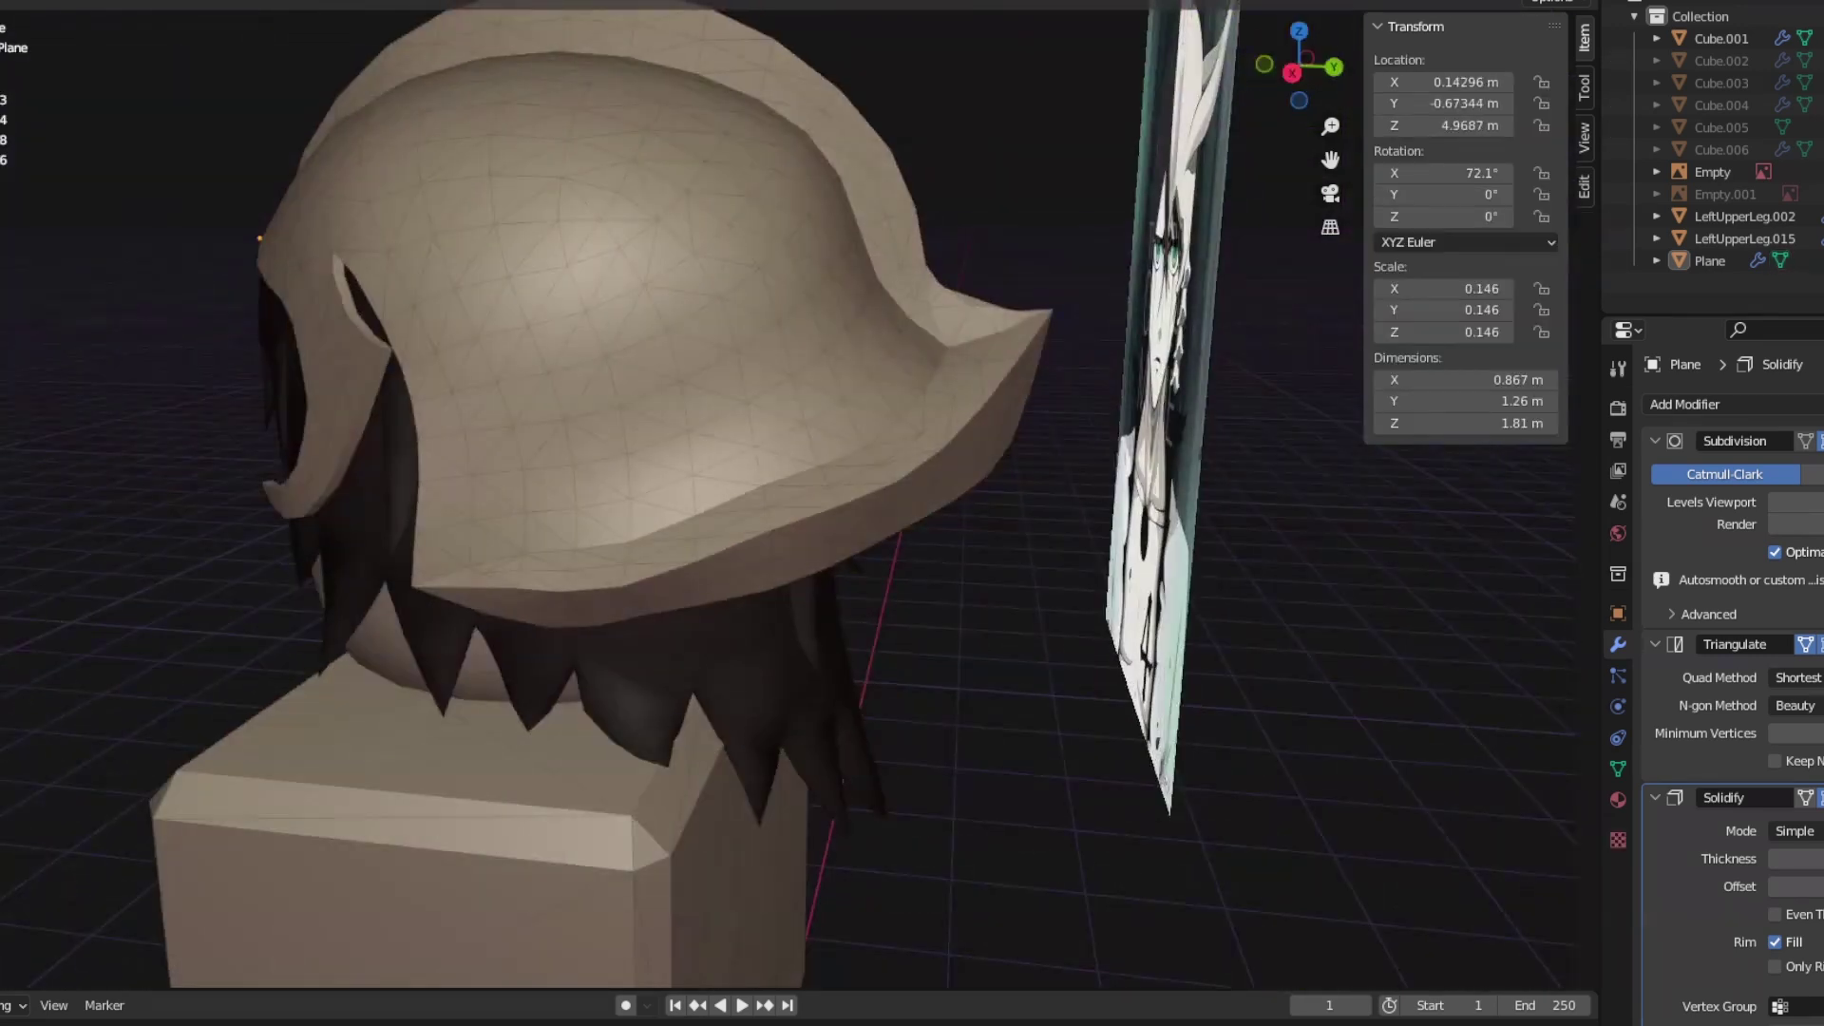
scroll(760, 475, down, 5)
middle_drag(760, 475, 1121, 442)
key(Tab)
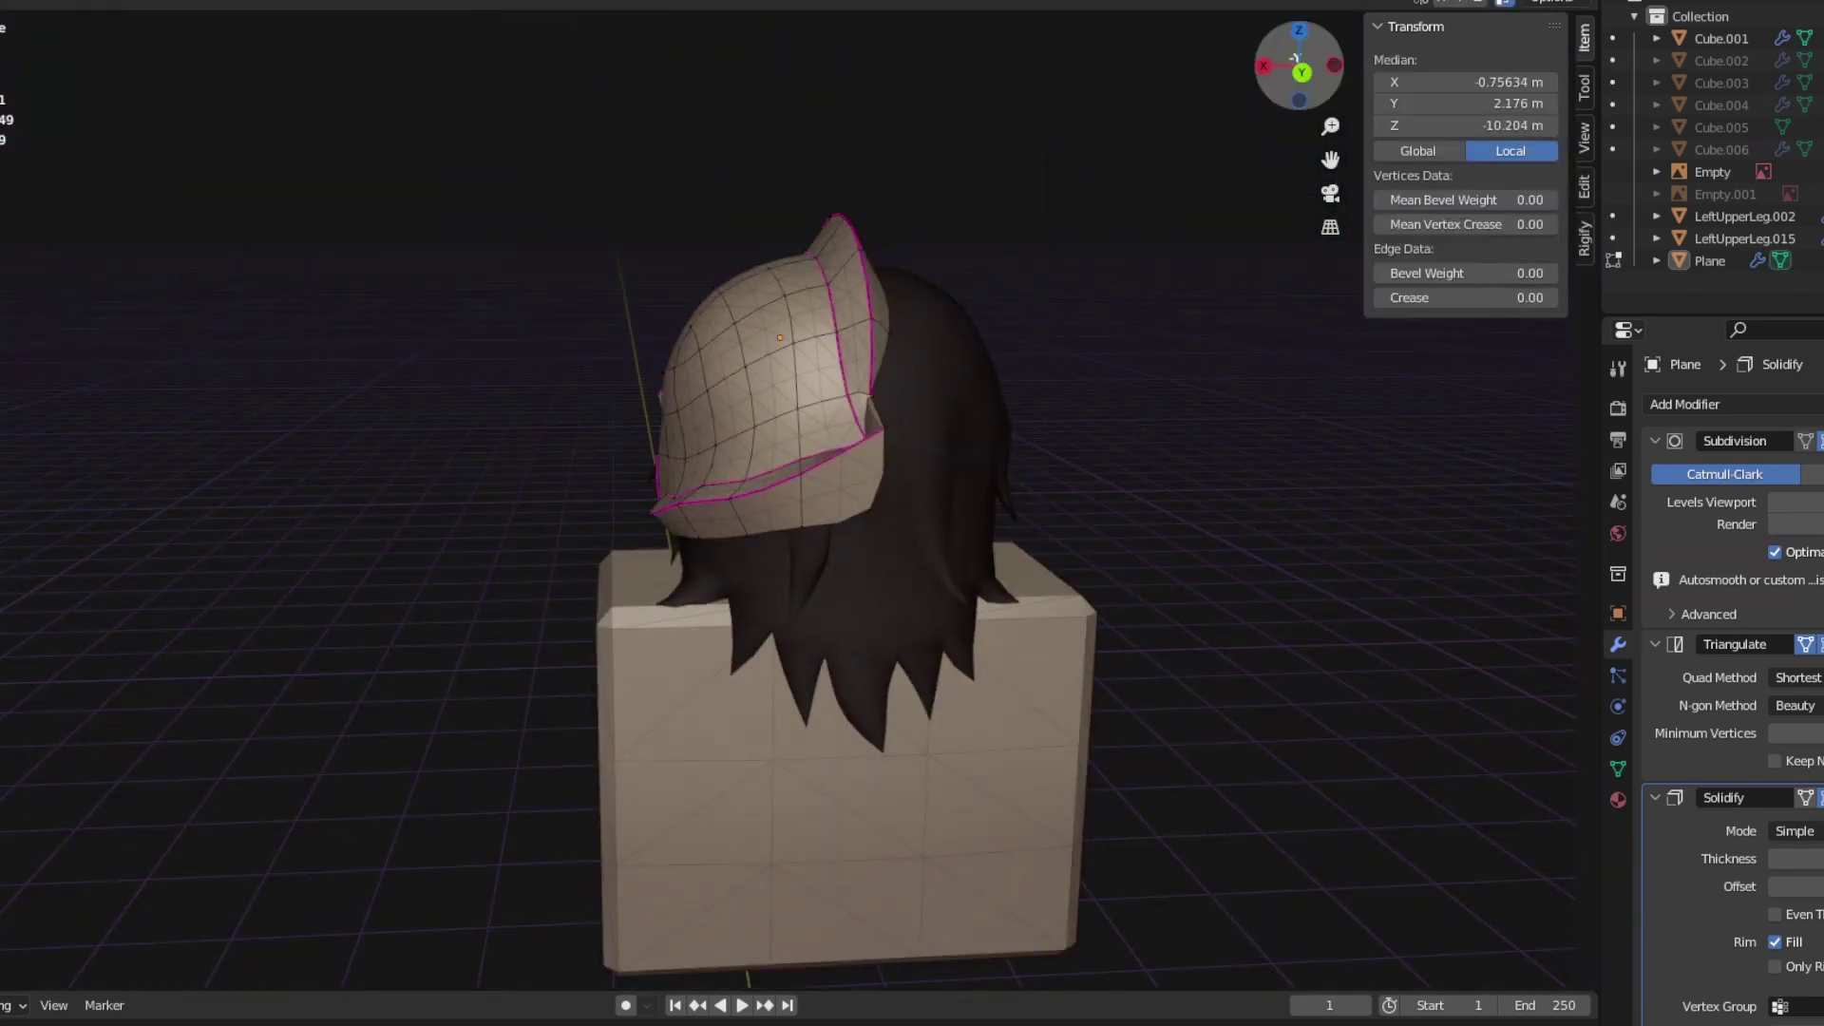
middle_drag(855, 475, 1092, 442)
key(KP_3)
scroll(665, 428, up, 3)
key(Tab)
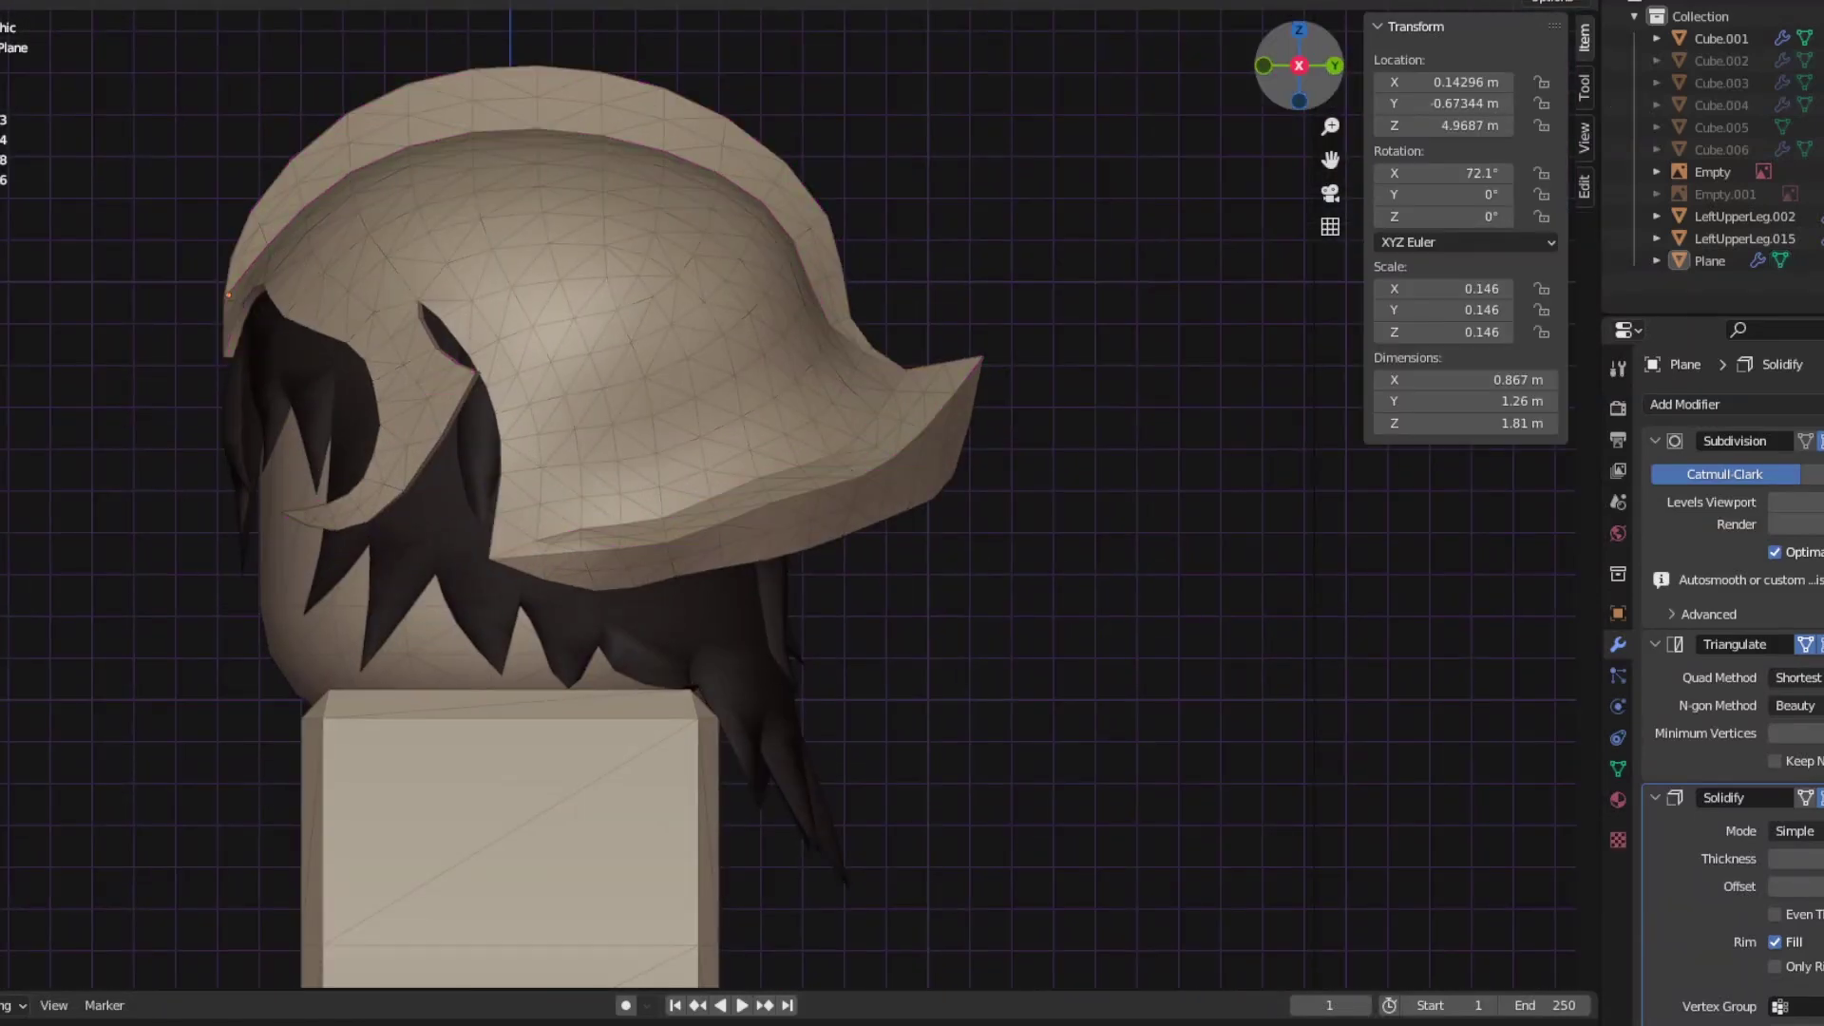
Step: Examine the helmet's rear flange and open side from several angles in object mode
key(Tab)
middle_drag(760, 475, 997, 446)
key(Tab)
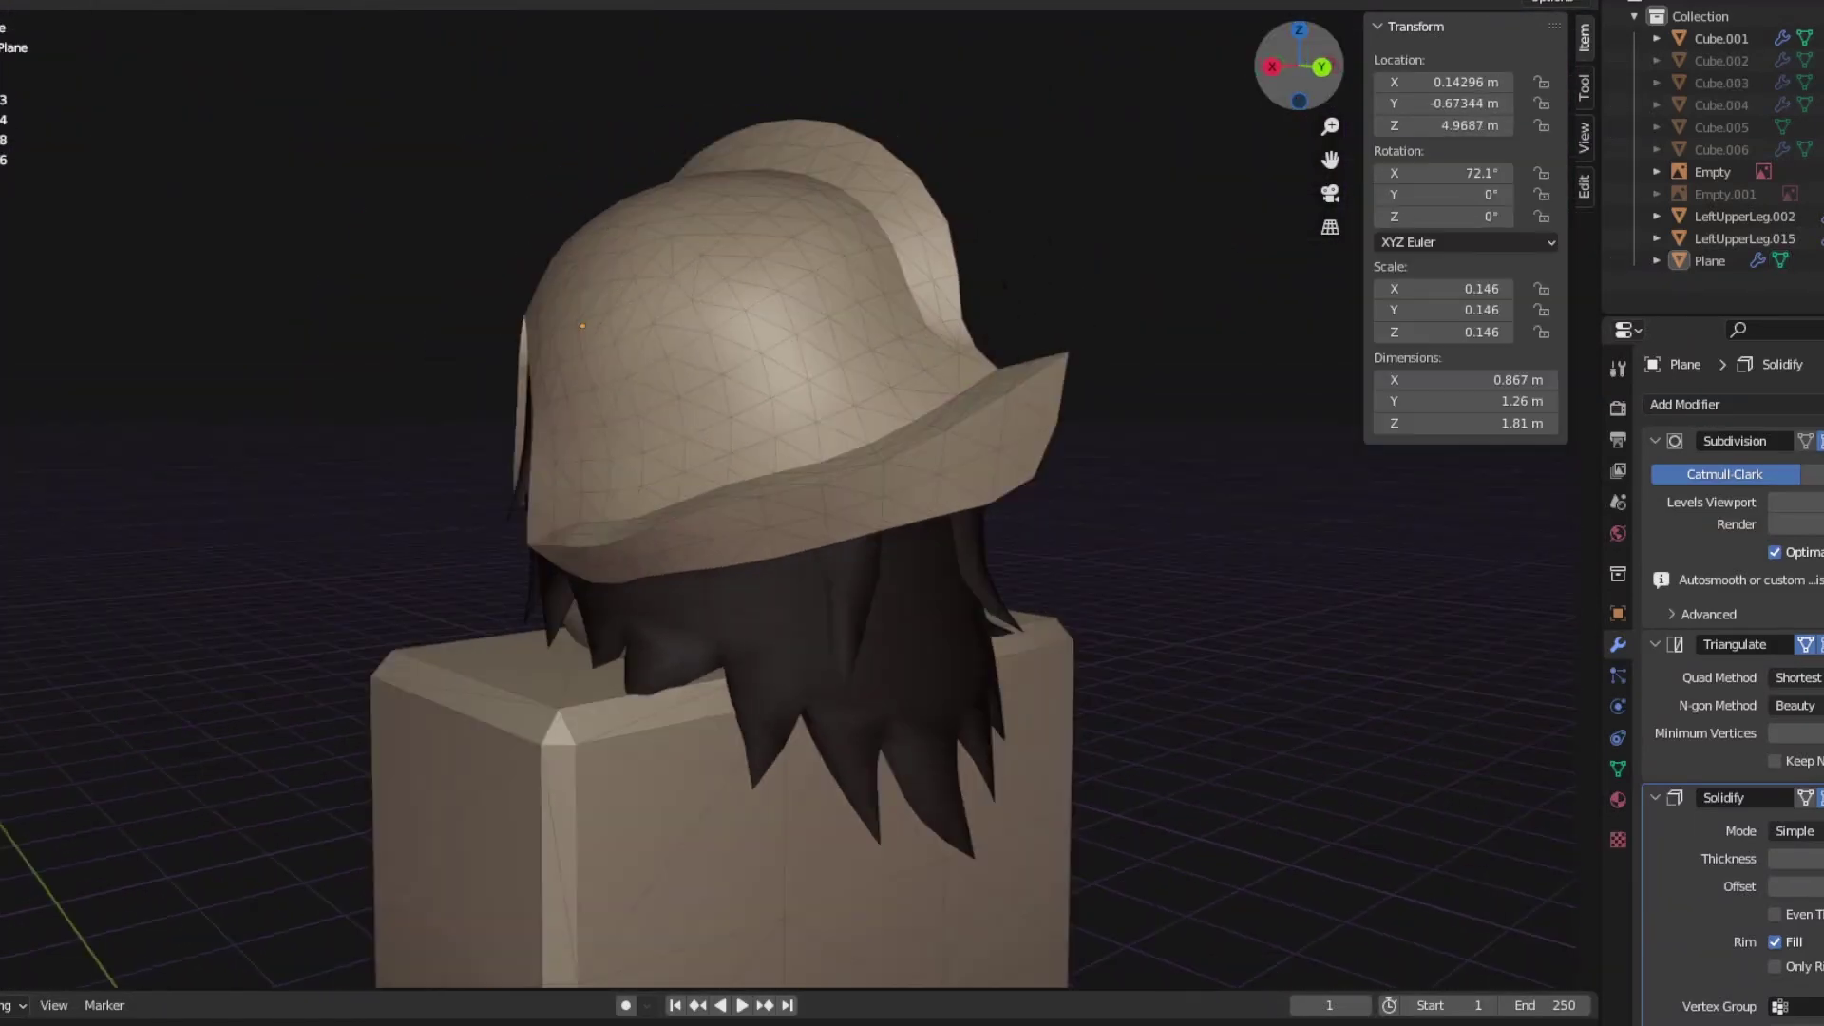
key(Tab)
middle_drag(855, 474, 1093, 446)
key(Tab)
key(ctrl+KP_3)
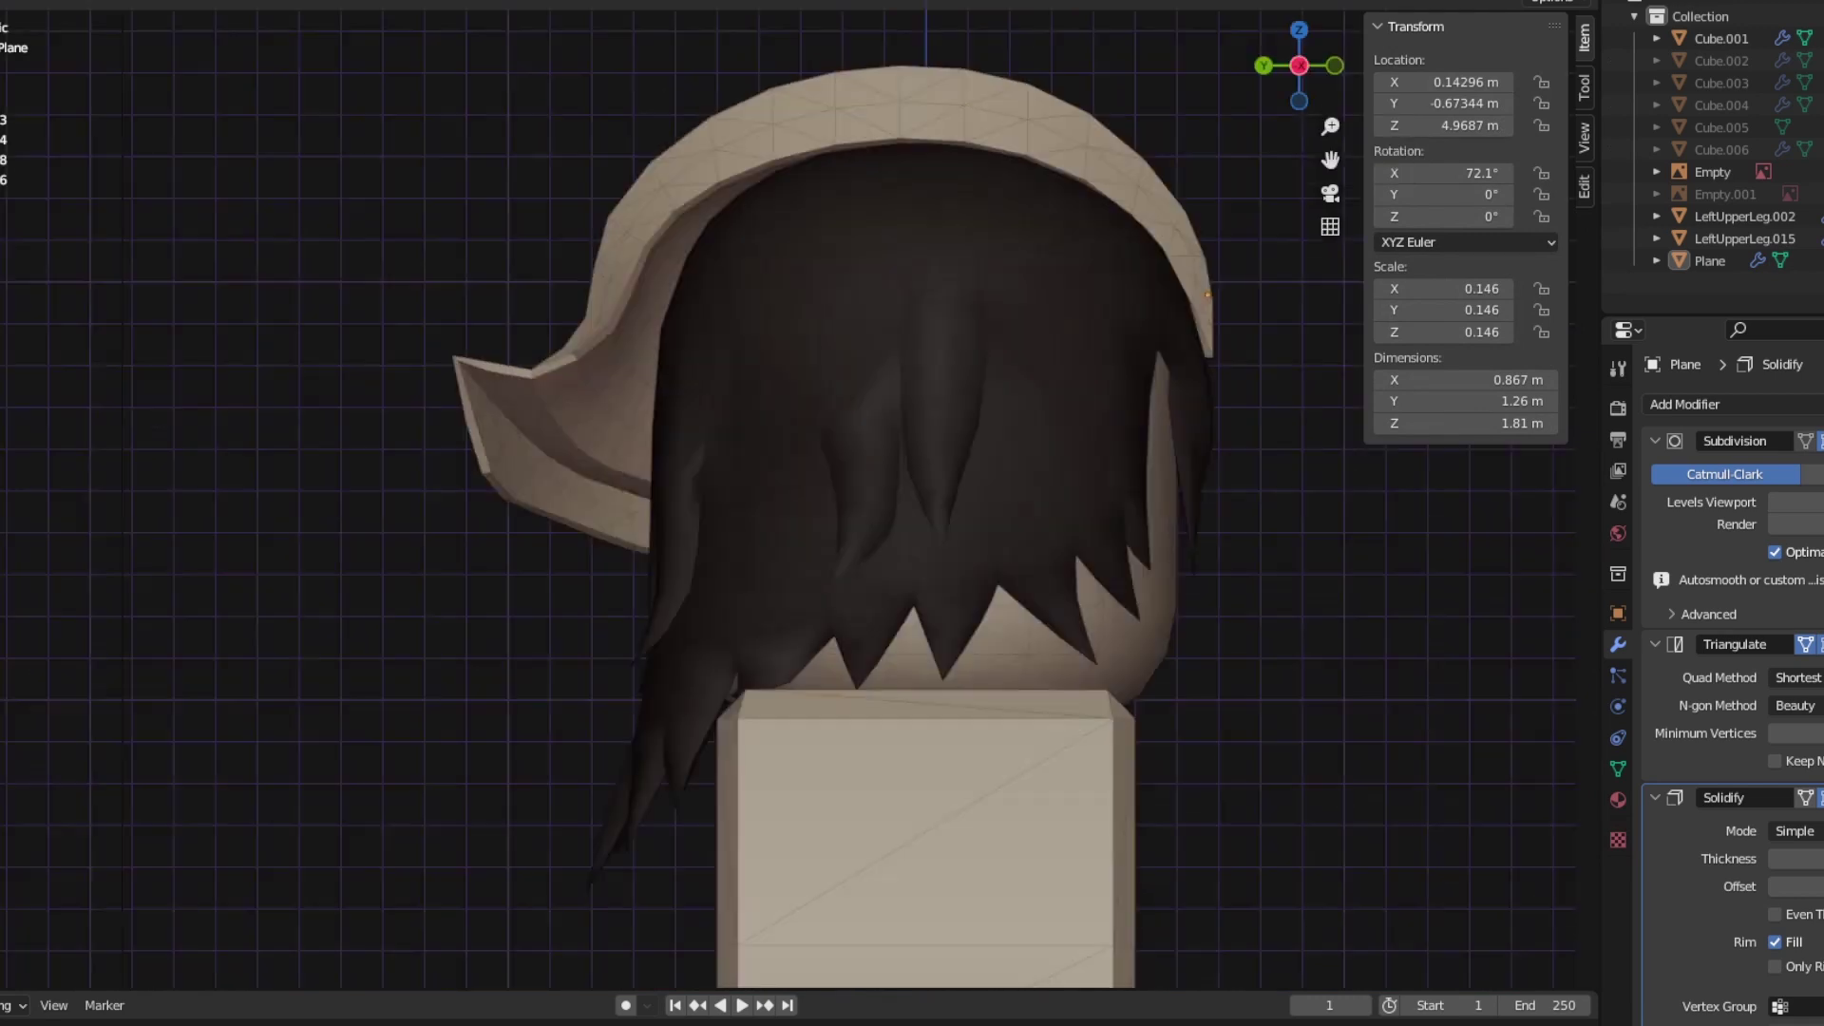
key(KP_3)
Step: Reshape the lower band's front vertices so the band tapers into the helmet's front bottom corner
key(Tab)
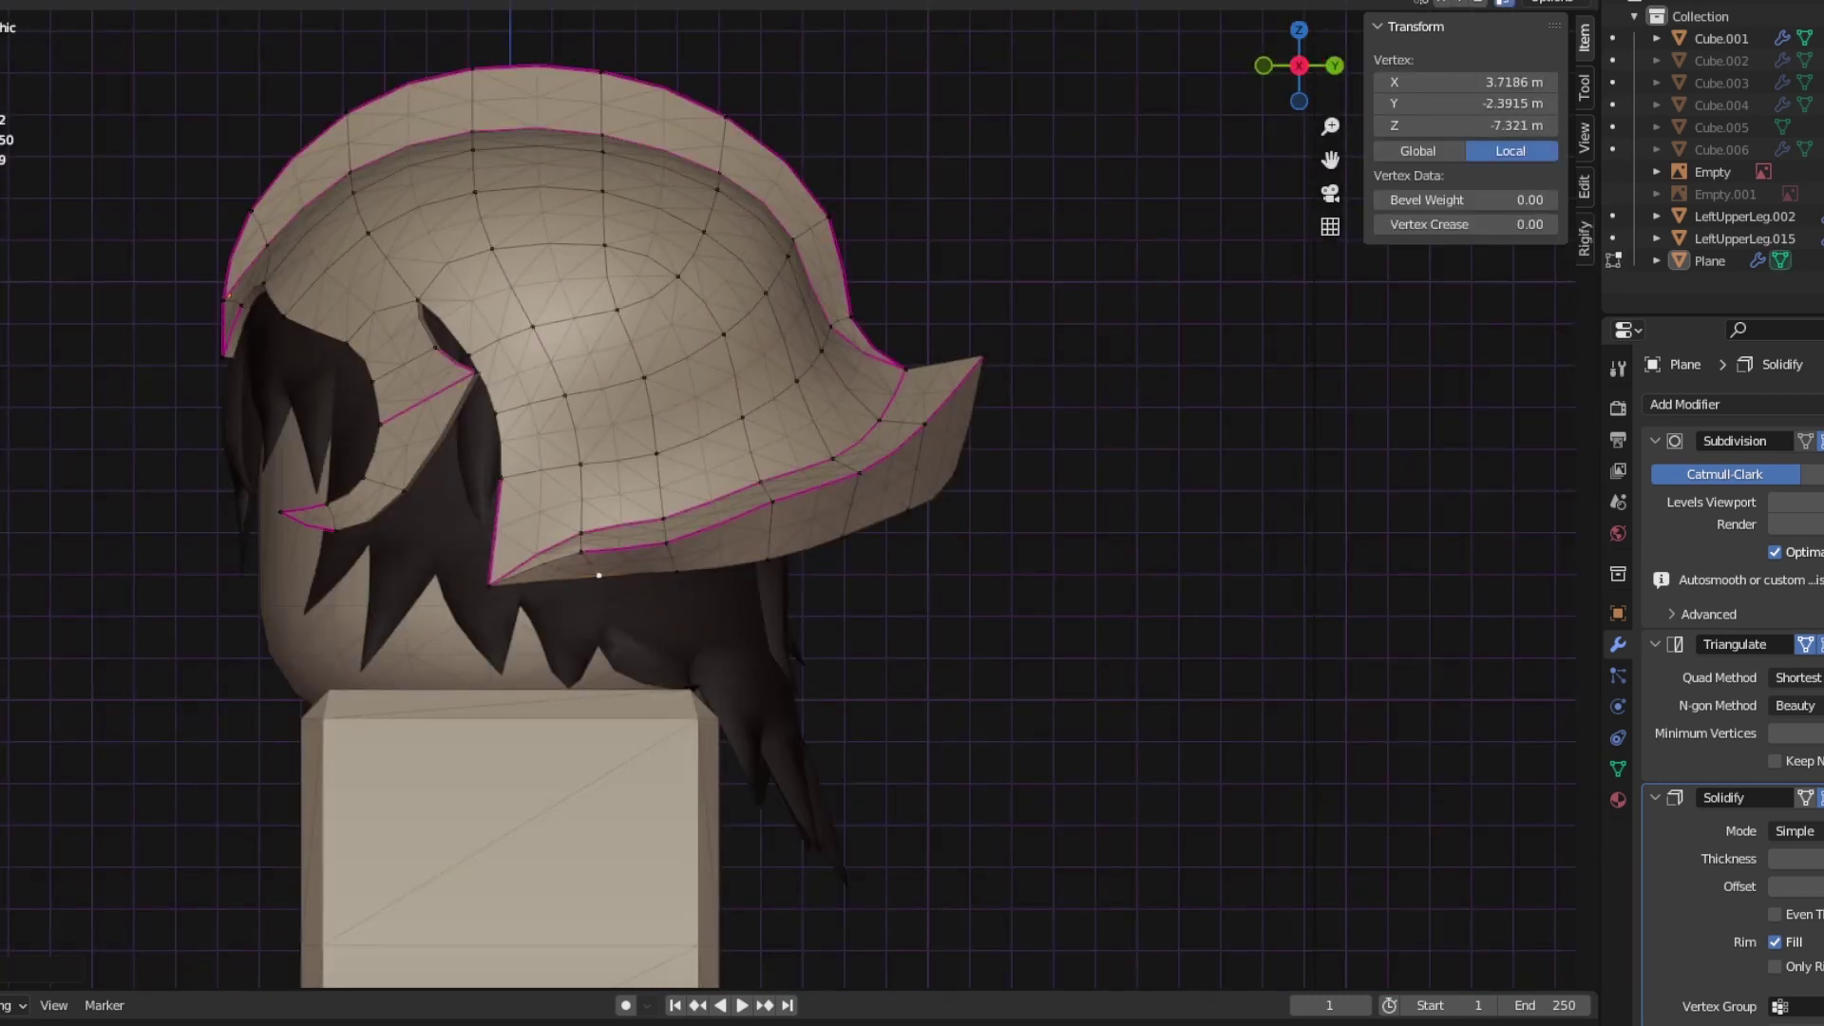
click(536, 565)
key(Tab)
middle_drag(855, 475, 997, 361)
key(Tab)
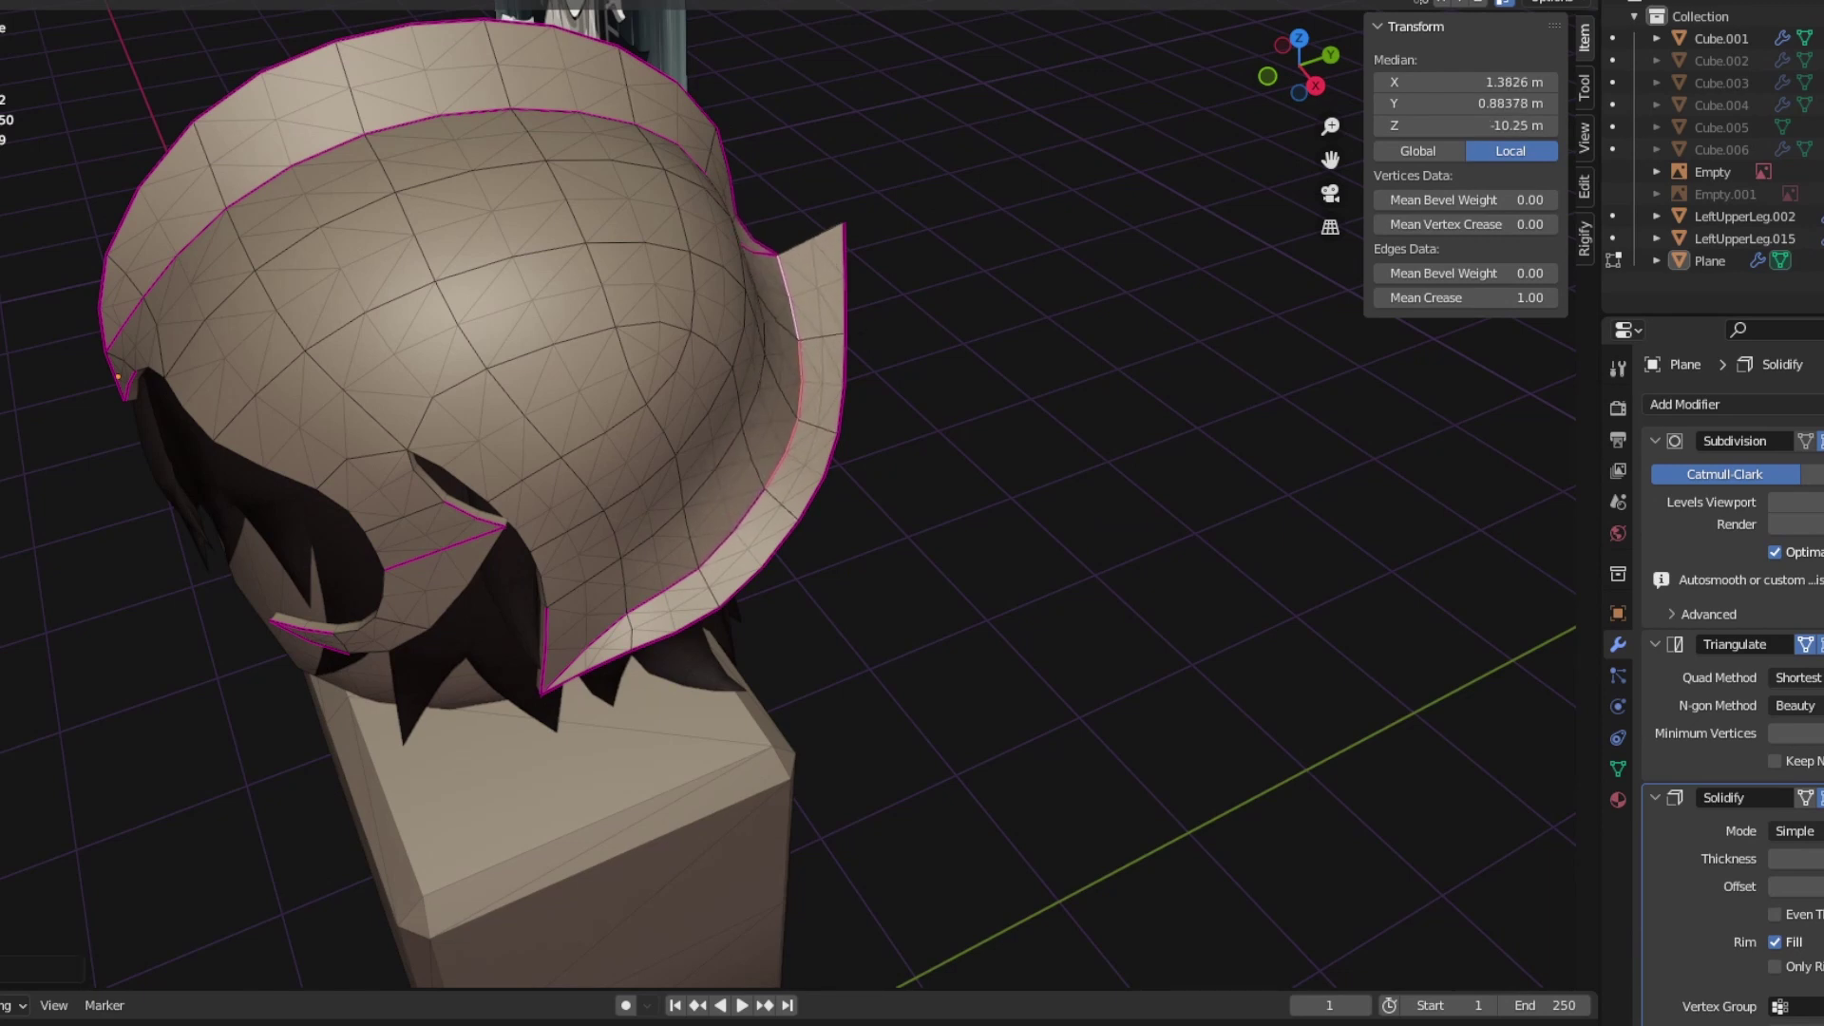
Step: Compare the helmet with the reference image and adjust the flange's pointed rear tip in side view
mouse_move(1298, 67)
mouse_down()
mouse_move(1315, 59)
mouse_move(1301, 65)
mouse_up()
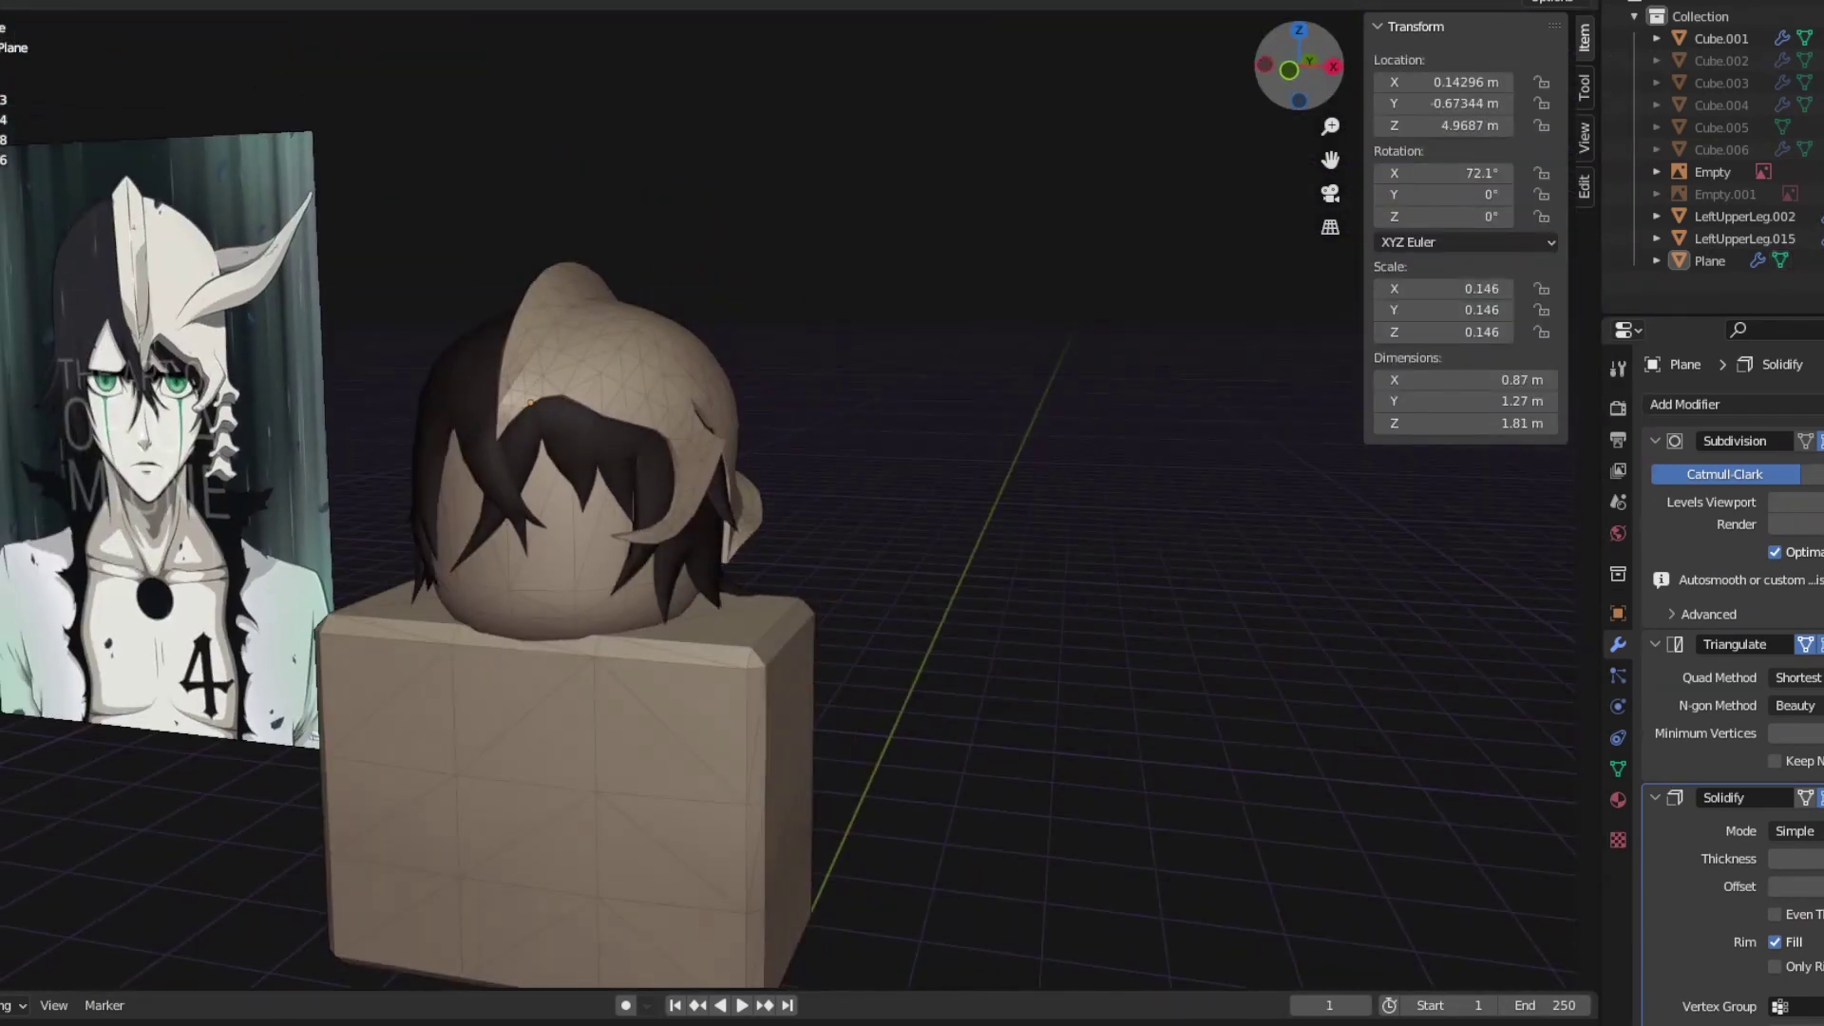
key(KP_3)
key(KP_5)
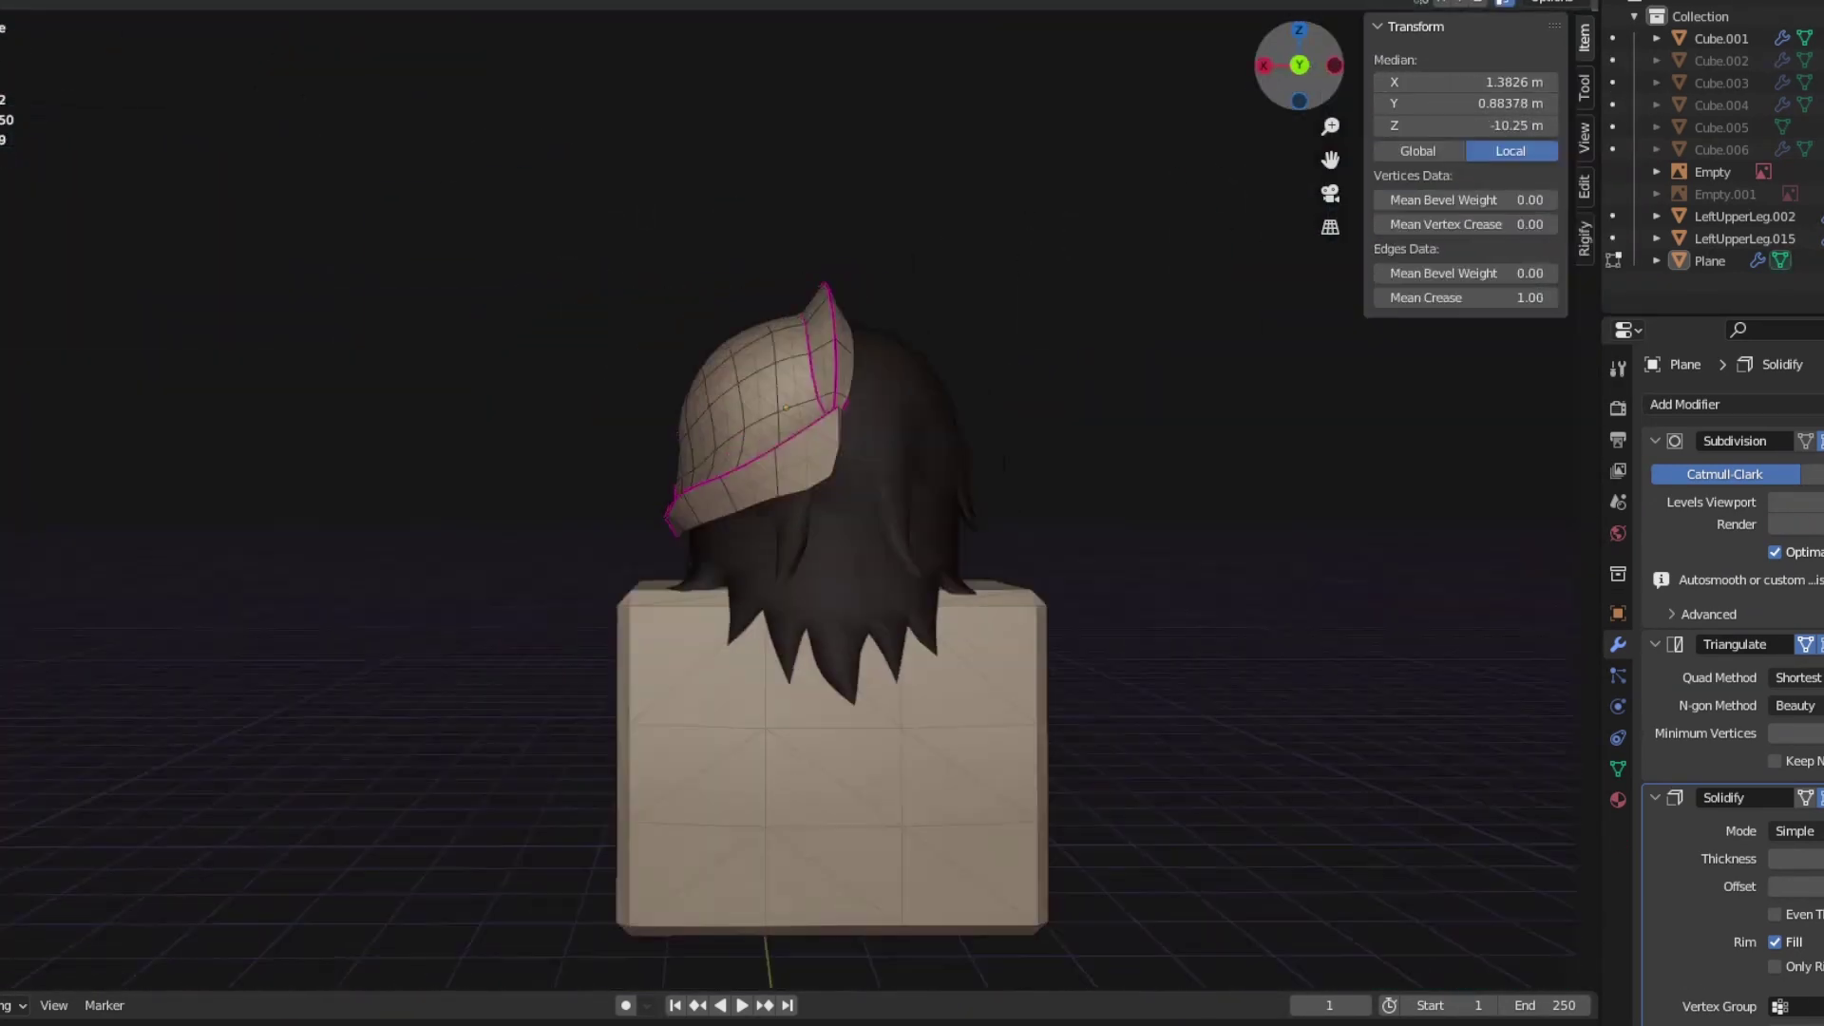
mouse_move(1299, 65)
mouse_down()
mouse_move(1254, 68)
mouse_move(1334, 68)
mouse_up()
key(KP_3)
key(Tab)
click(856, 418)
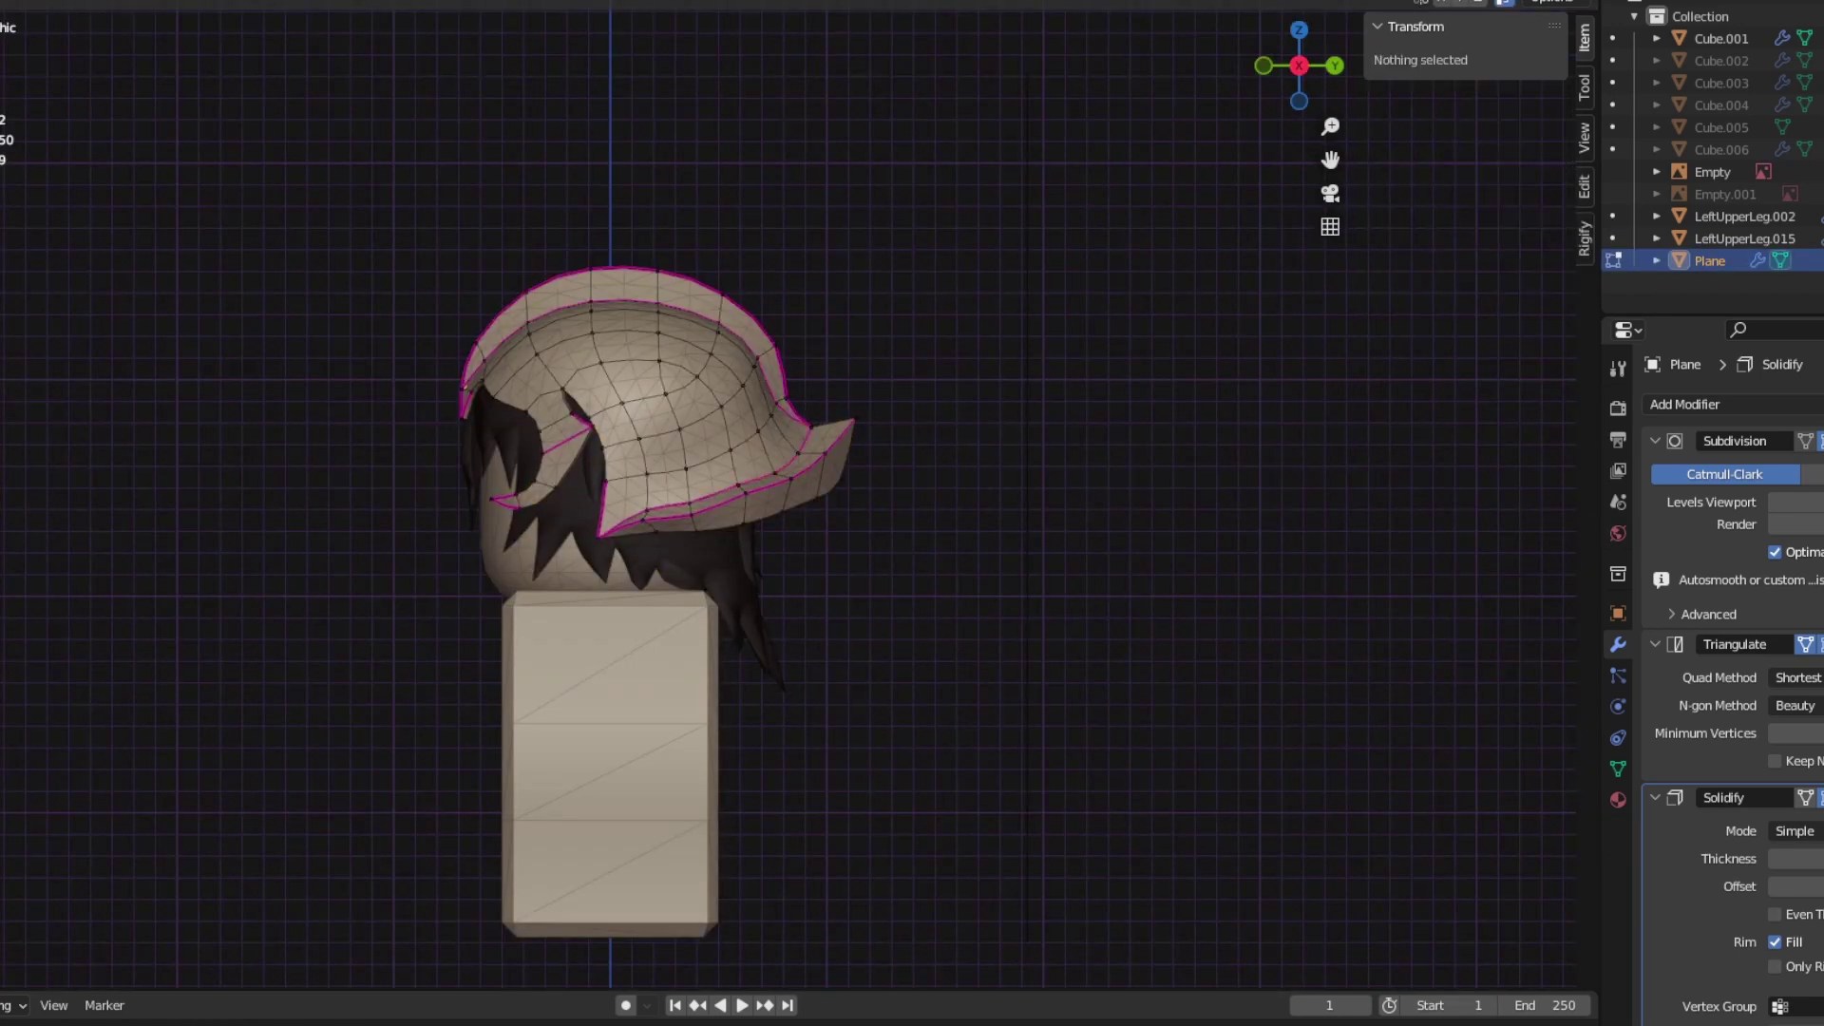
key(Tab)
middle_drag(798, 513, 665, 484)
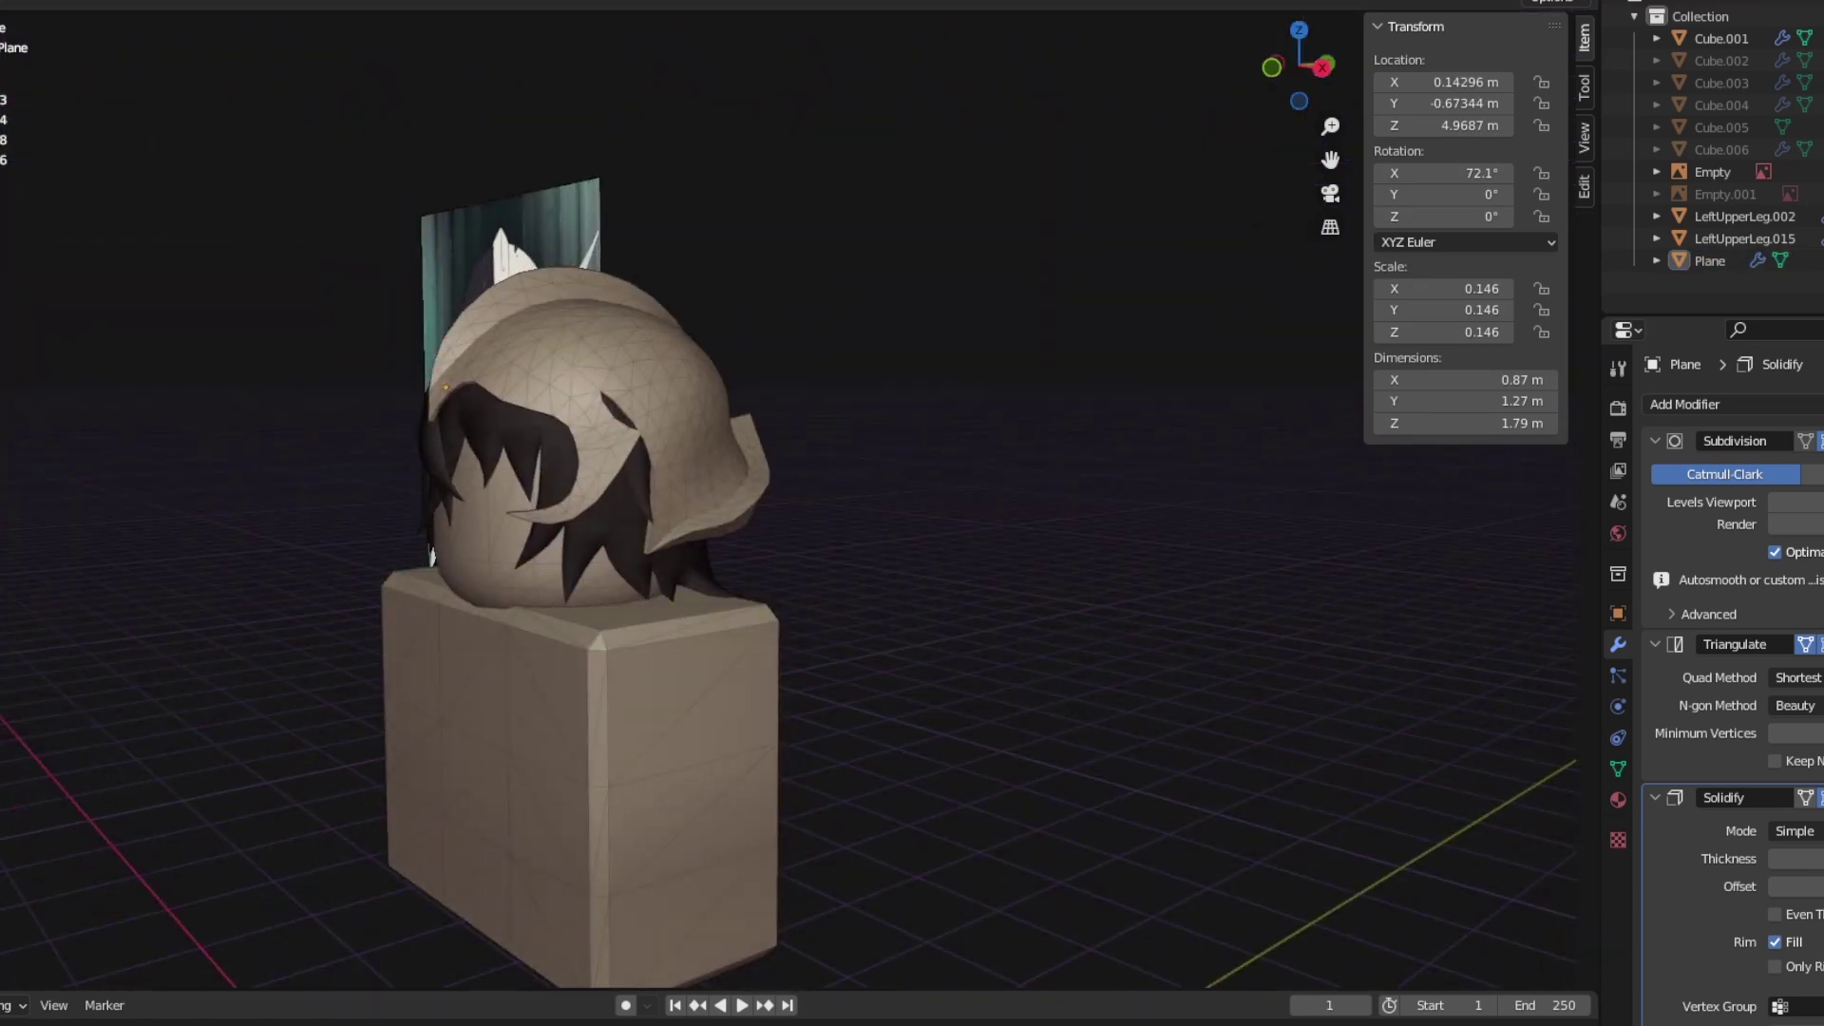
Step: Rework the junction of the crest's tail and the flange's rear corner, removing unwanted geometry and closing the flange's open end with faces
key(KP_3)
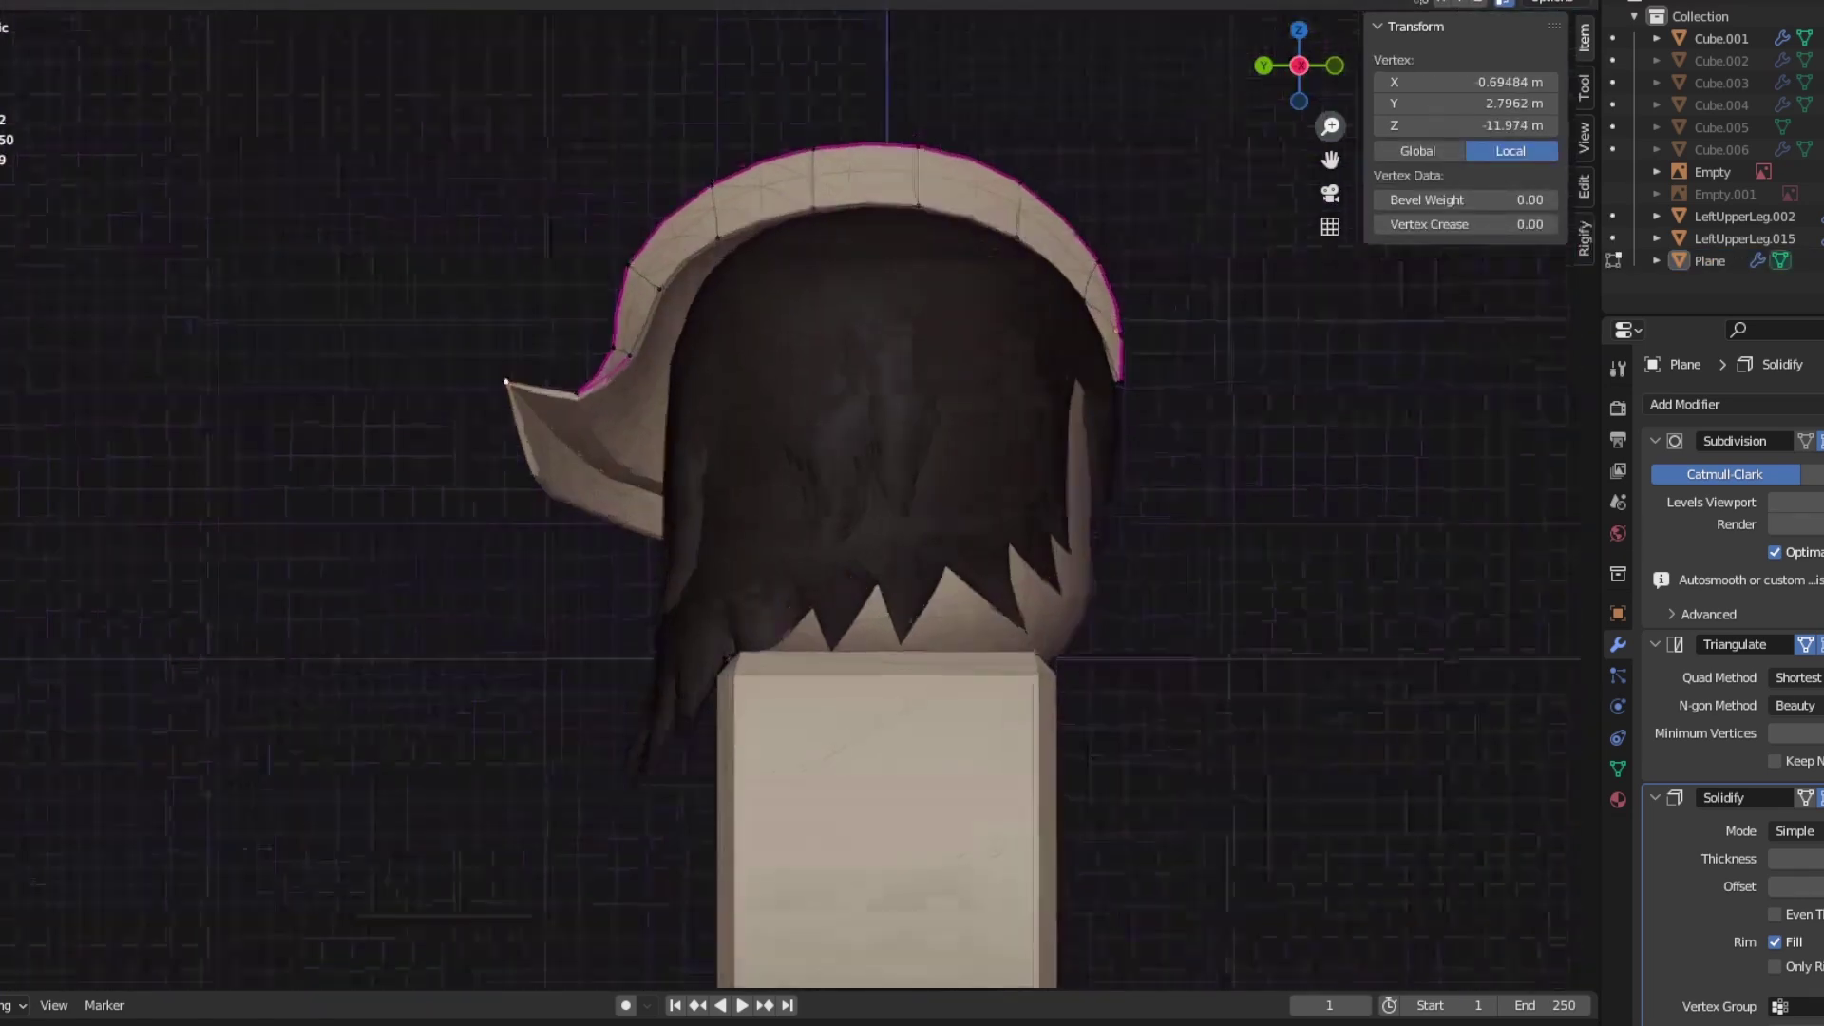
key(Tab)
scroll(788, 498, up, 3)
click(571, 475)
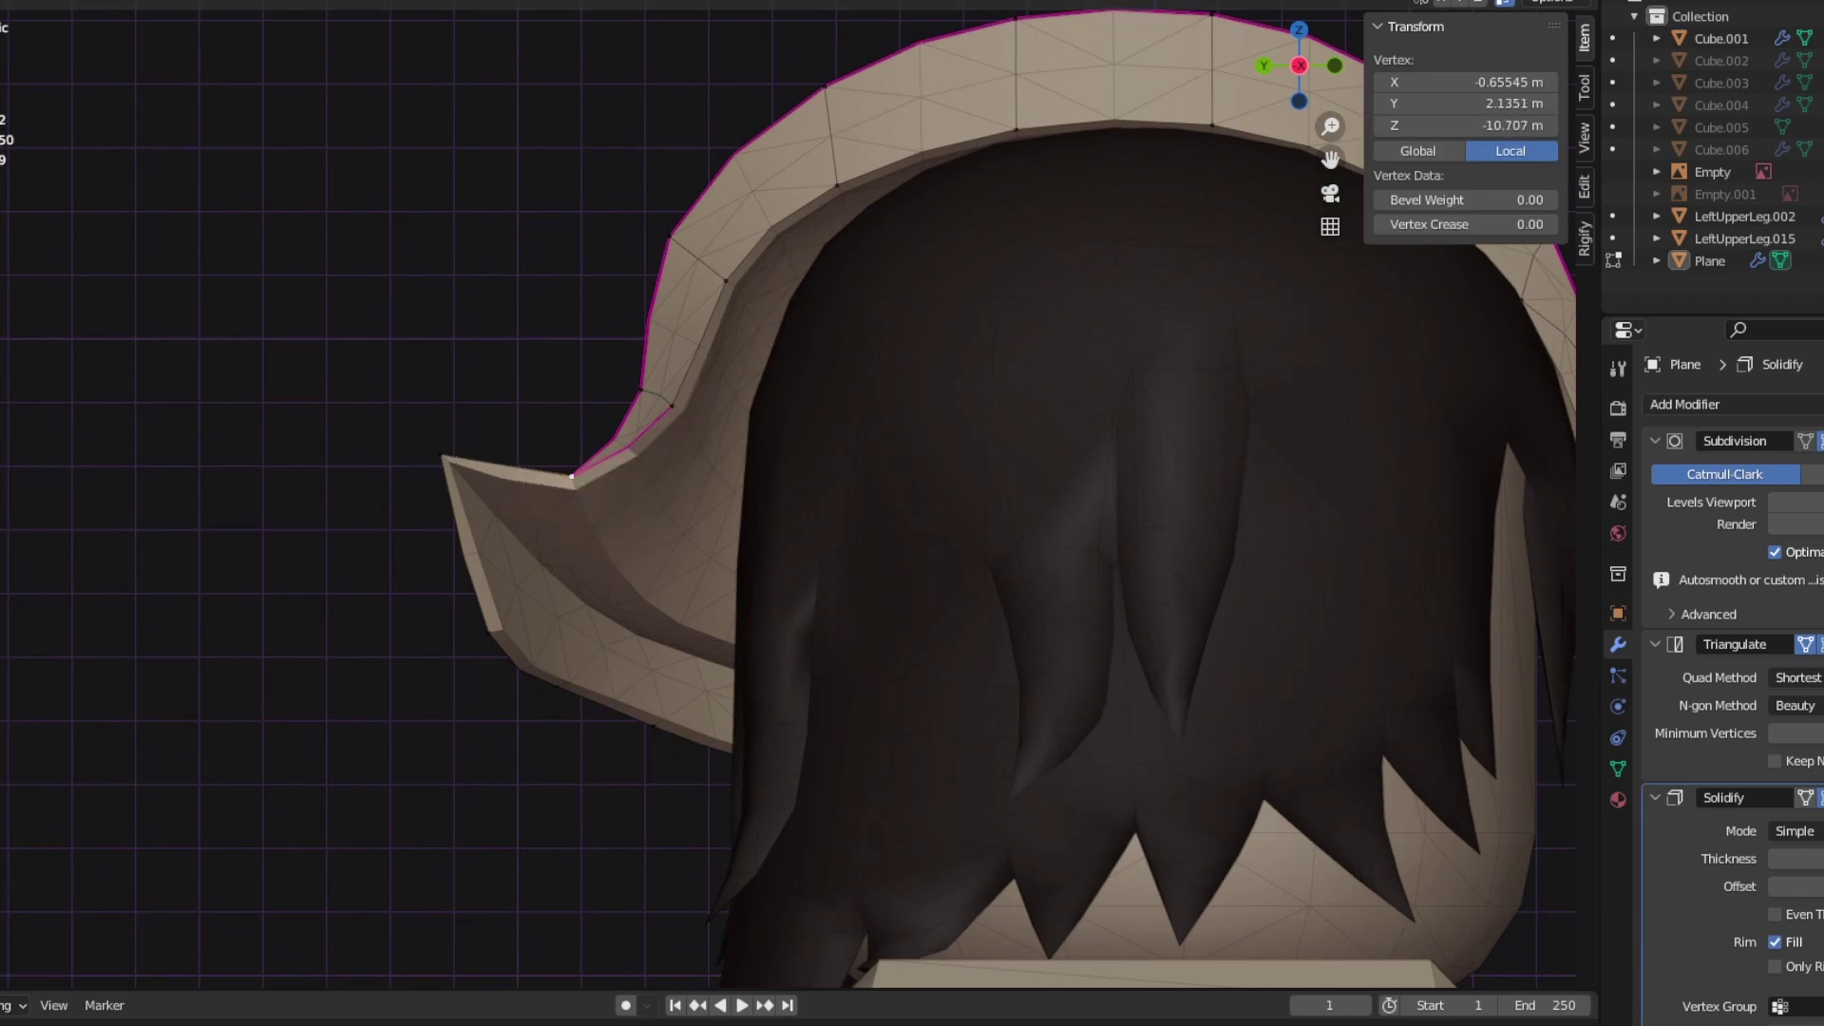
key(x)
click(817, 439)
click(686, 394)
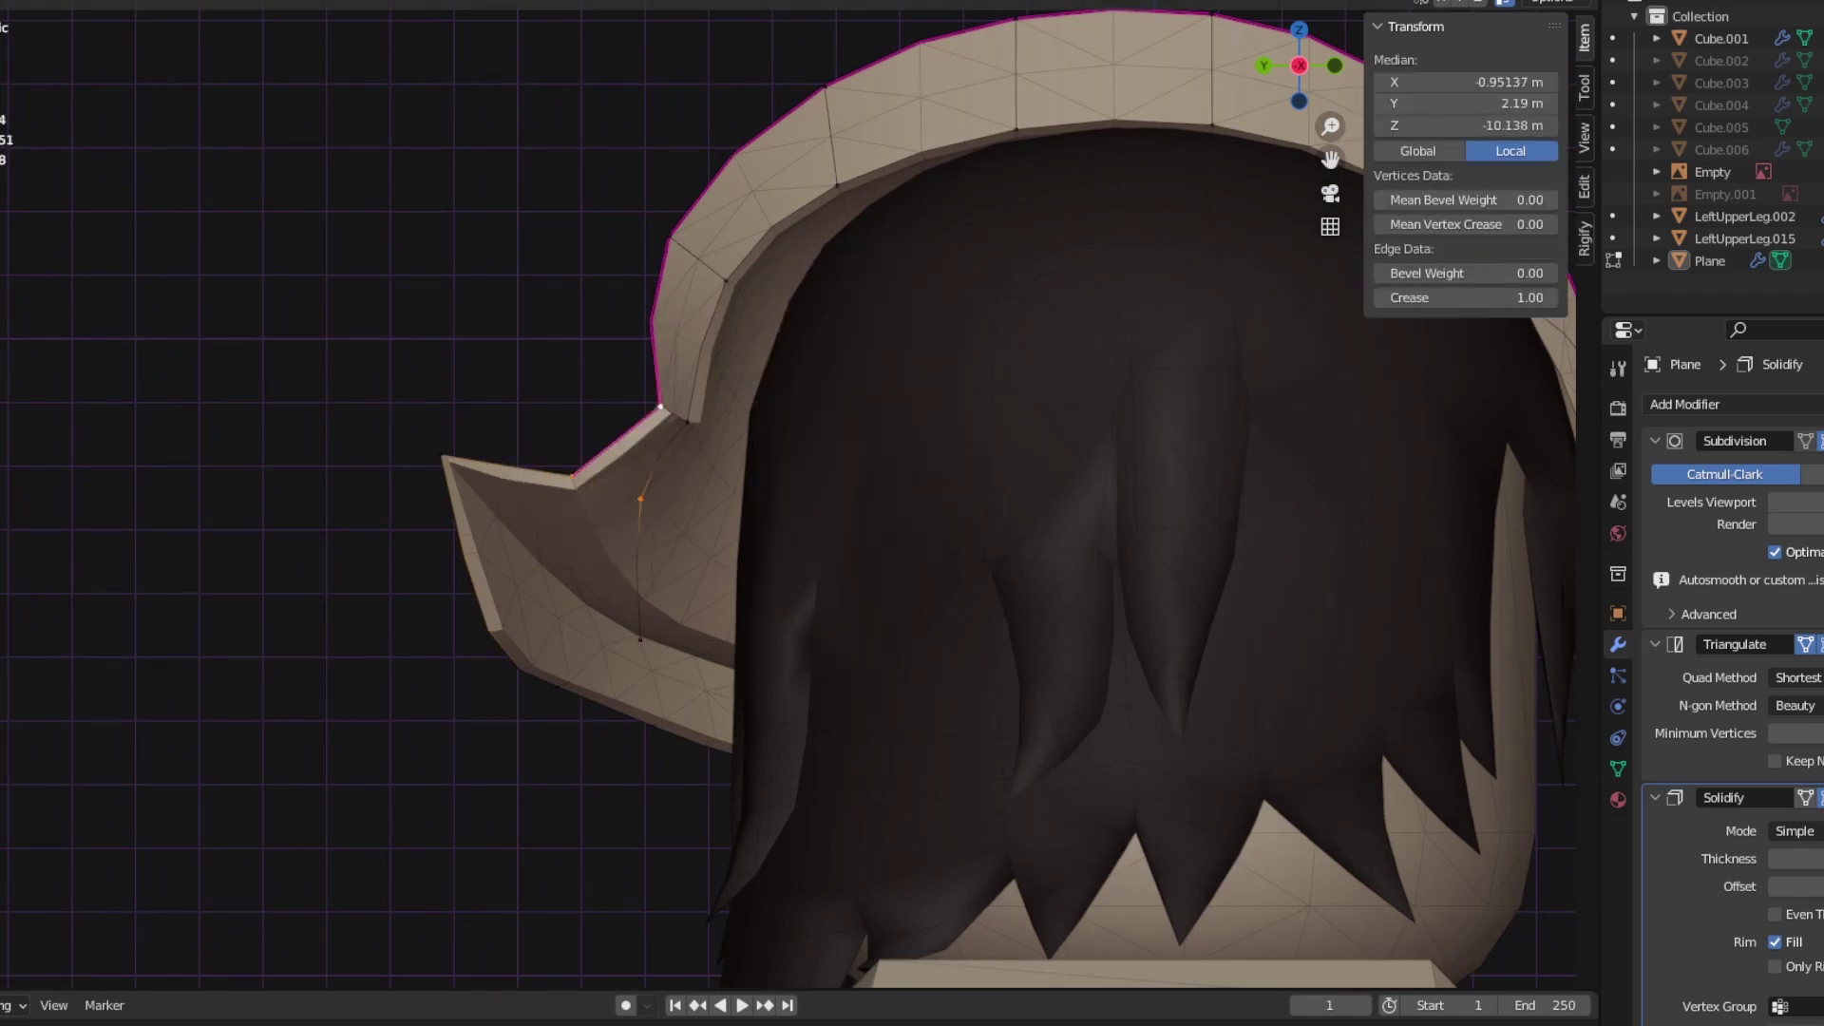
key(ctrl+x)
click(629, 482)
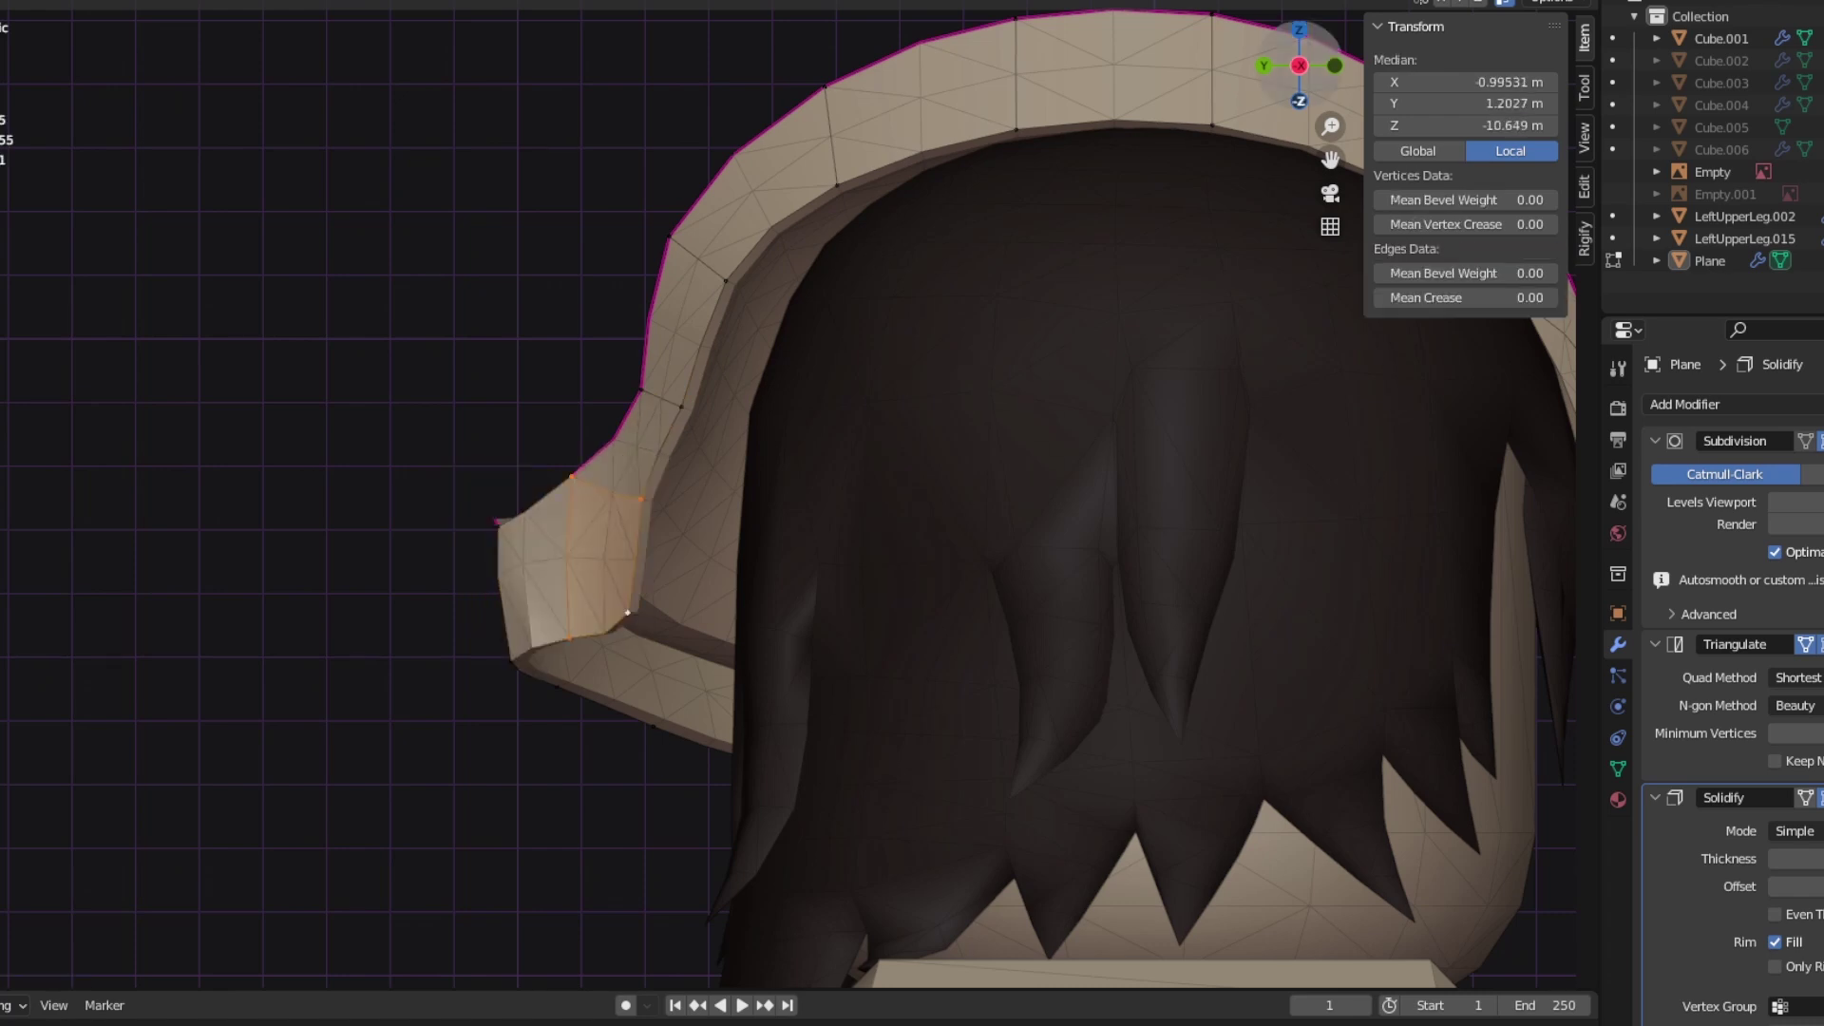
Step: Reshape the crest's inner edge into a wider band that runs continuously down to the flange's rear corner
middle_drag(789, 499, 1064, 351)
key(alt+a)
alt+click(855, 722)
click(982, 793)
middle_drag(981, 793, 589, 646)
click(568, 637)
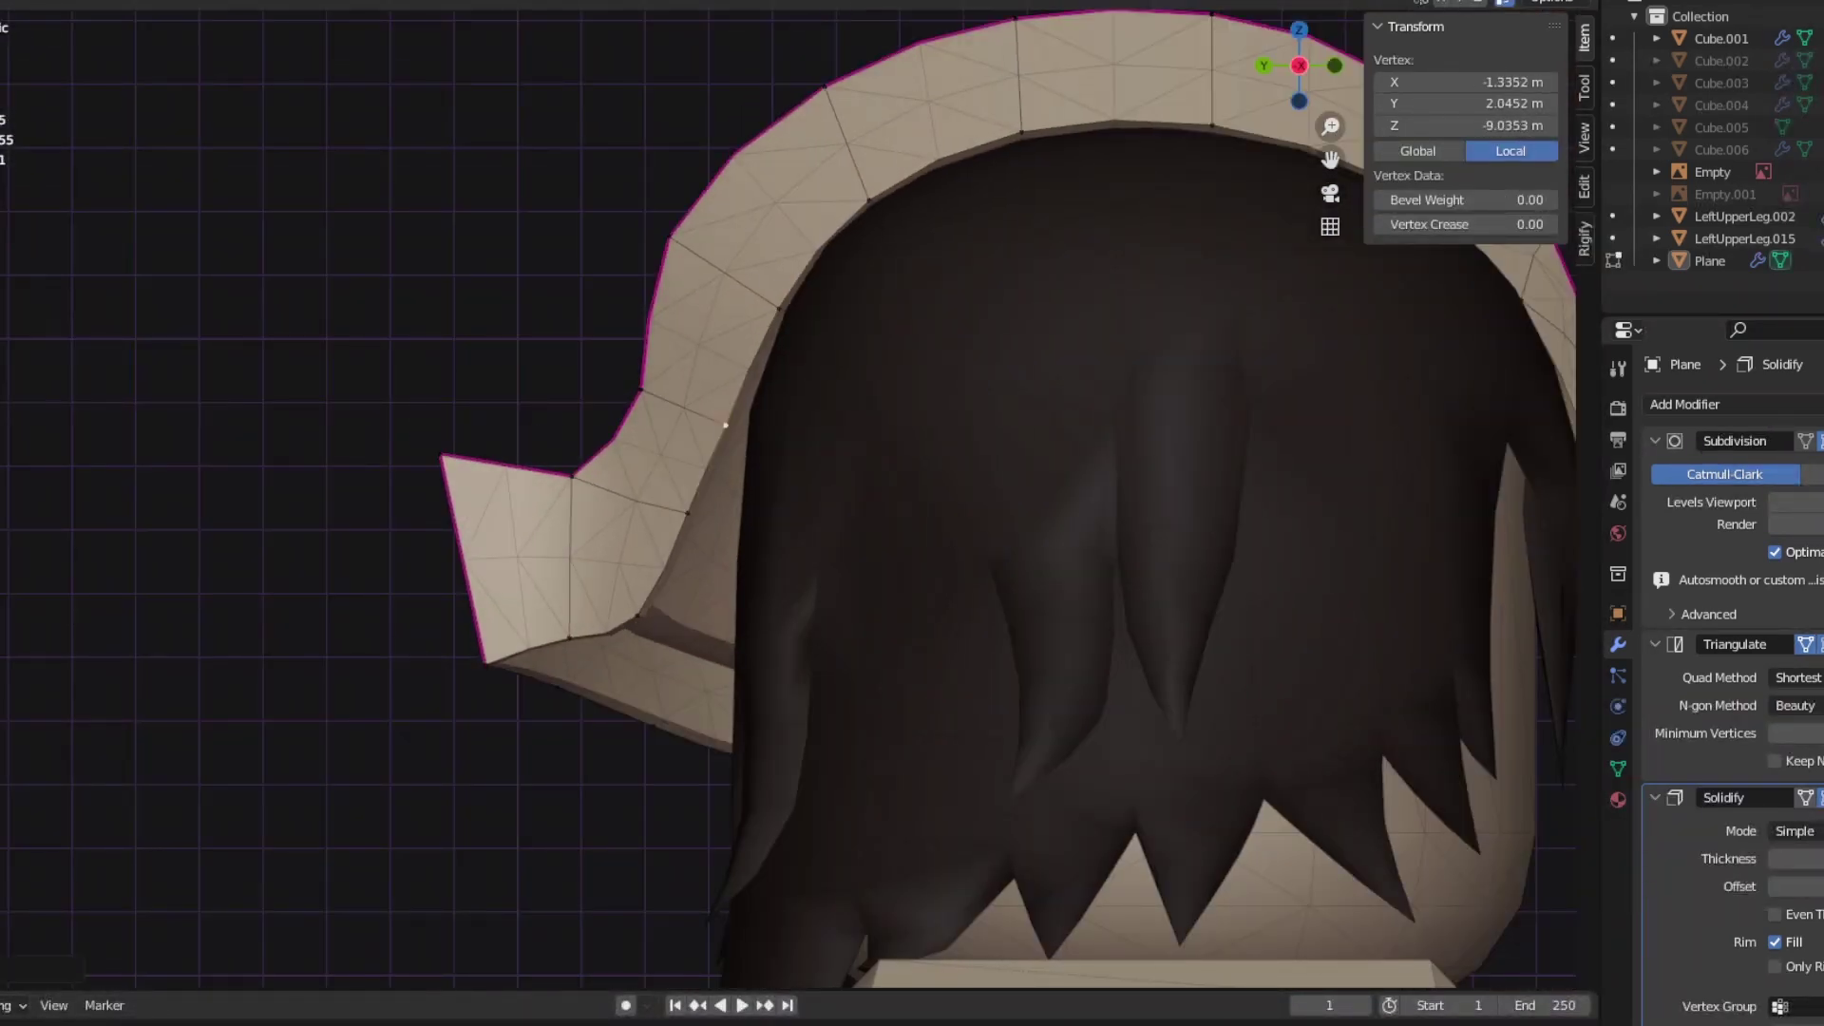
alt+click(656, 633)
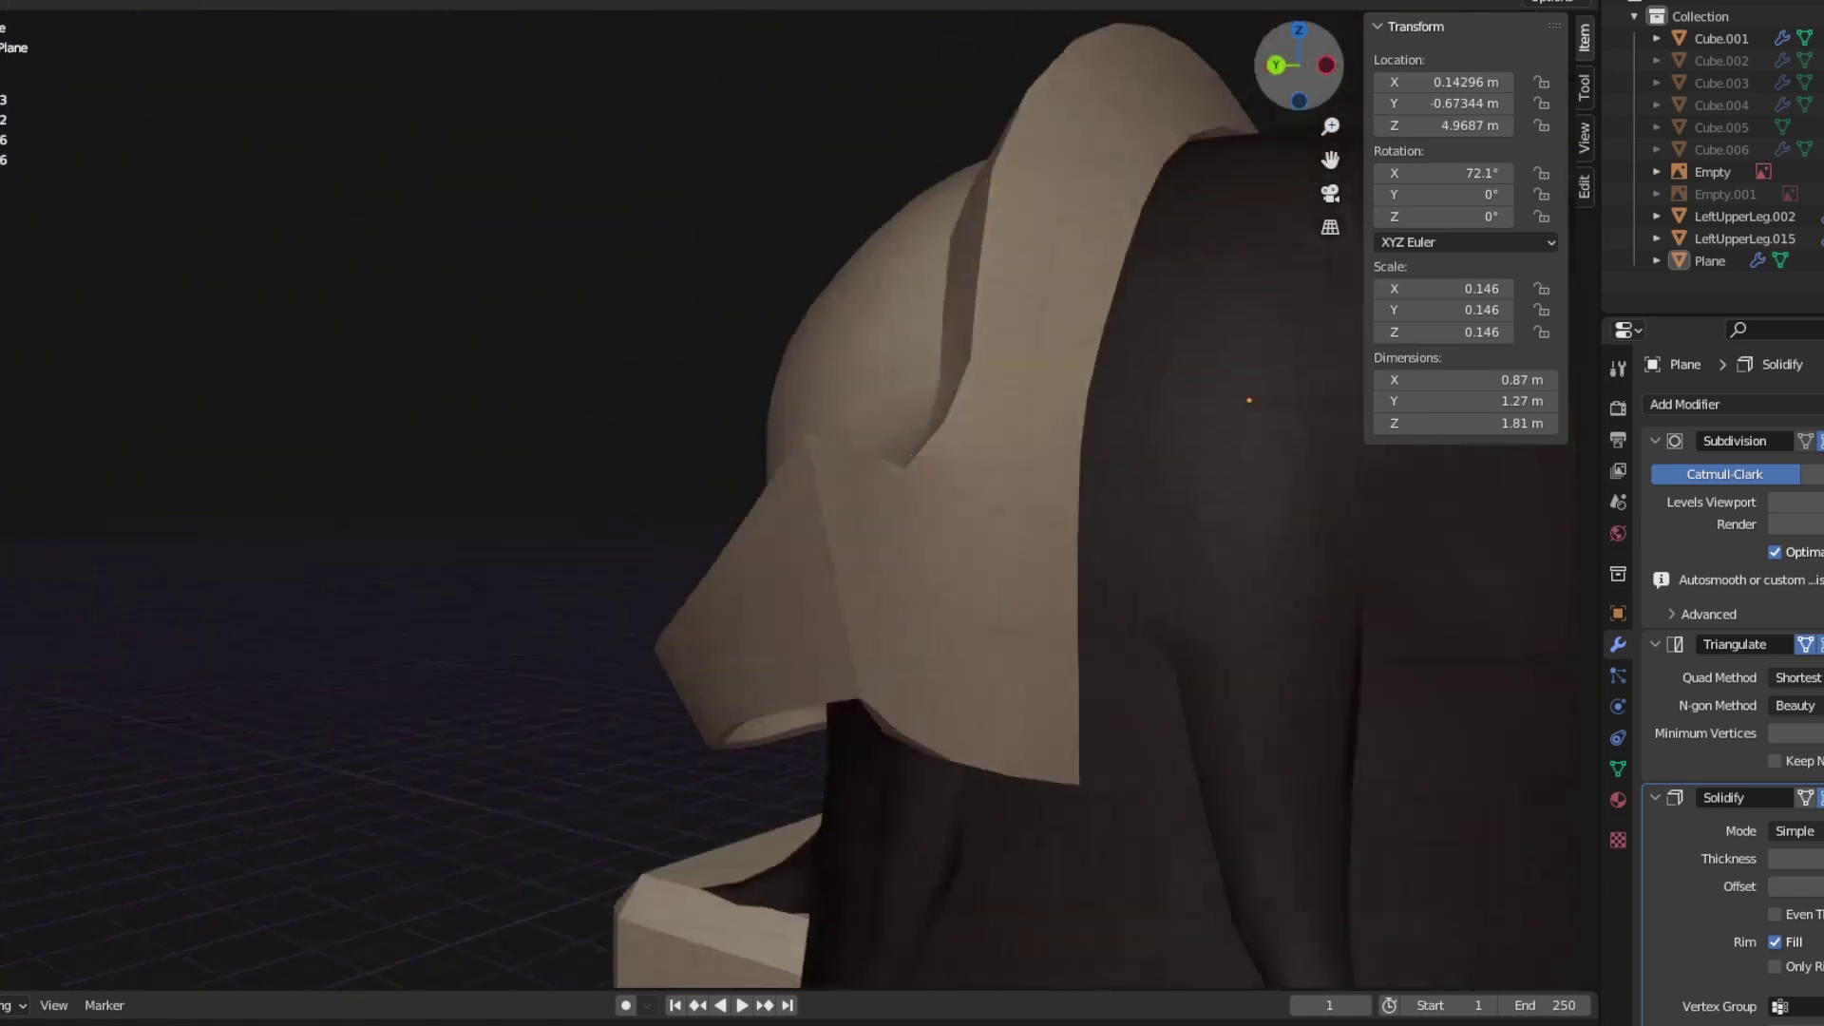
key(Tab)
drag(1299, 65, 1253, 74)
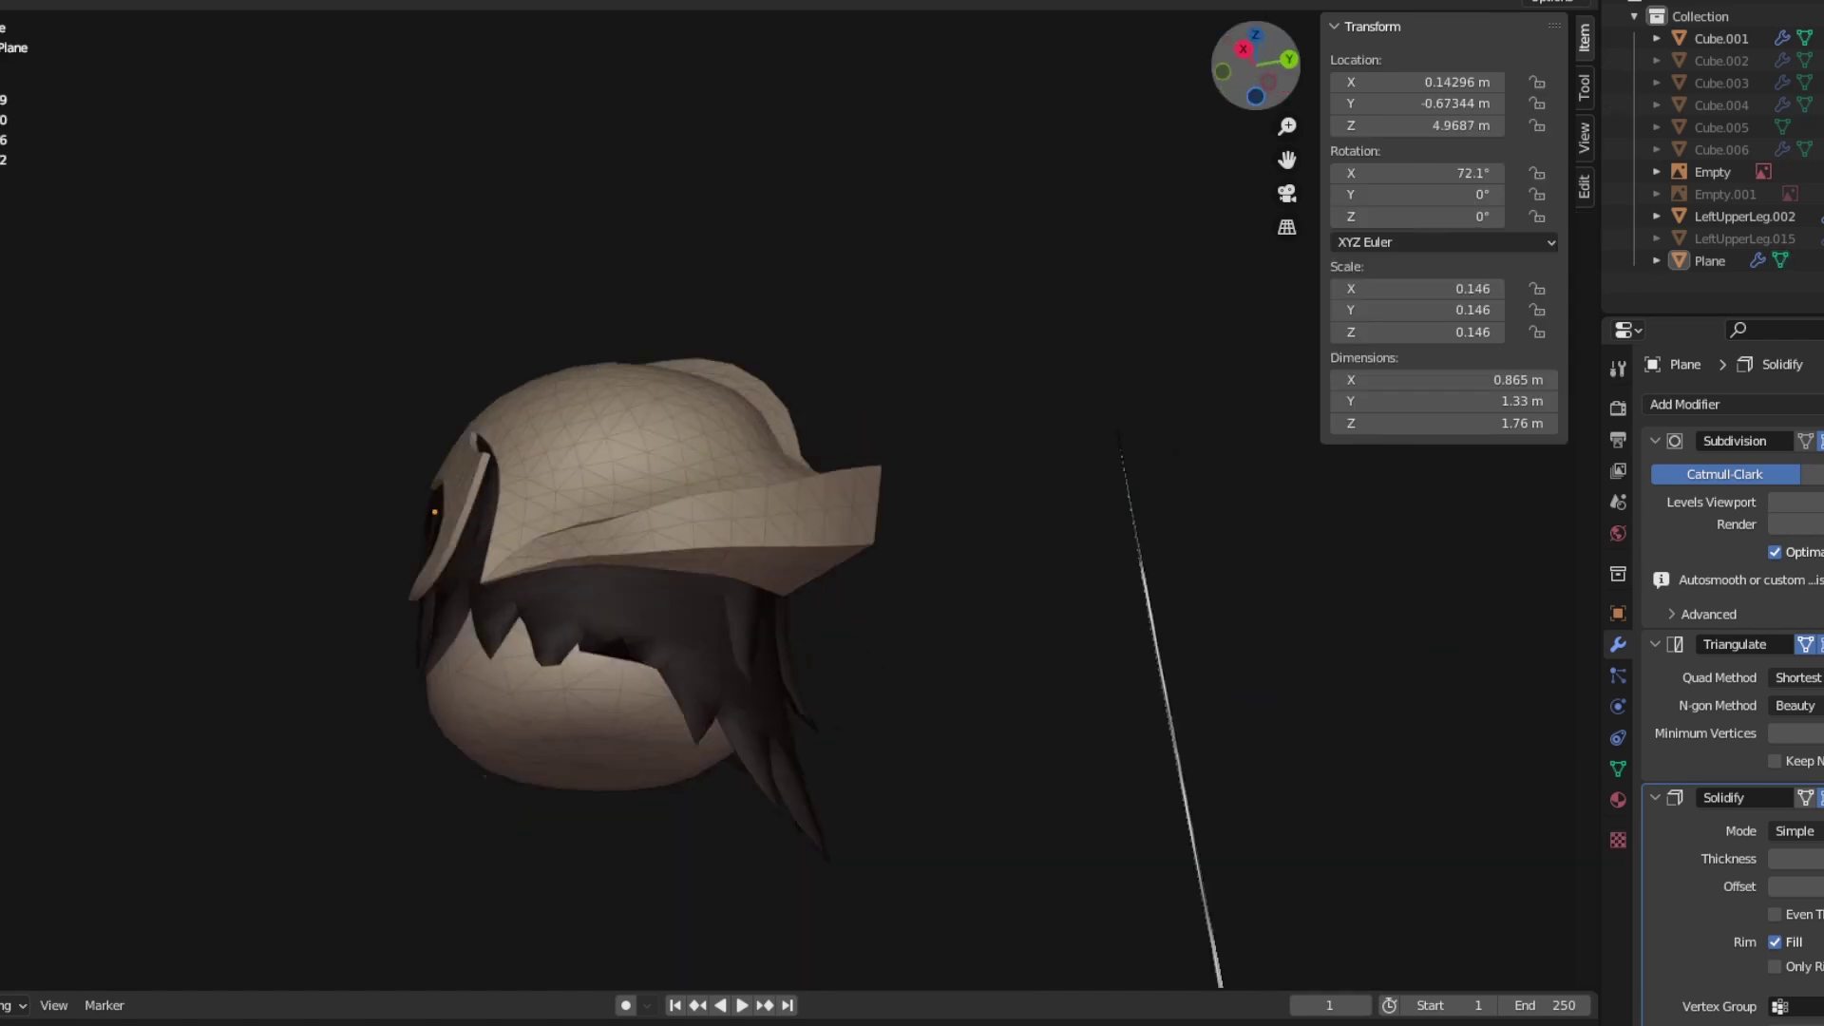
Step: Refine the vertices around the side notch and cheek guard, checking the helmet's shape from several angles in object mode
key(Tab)
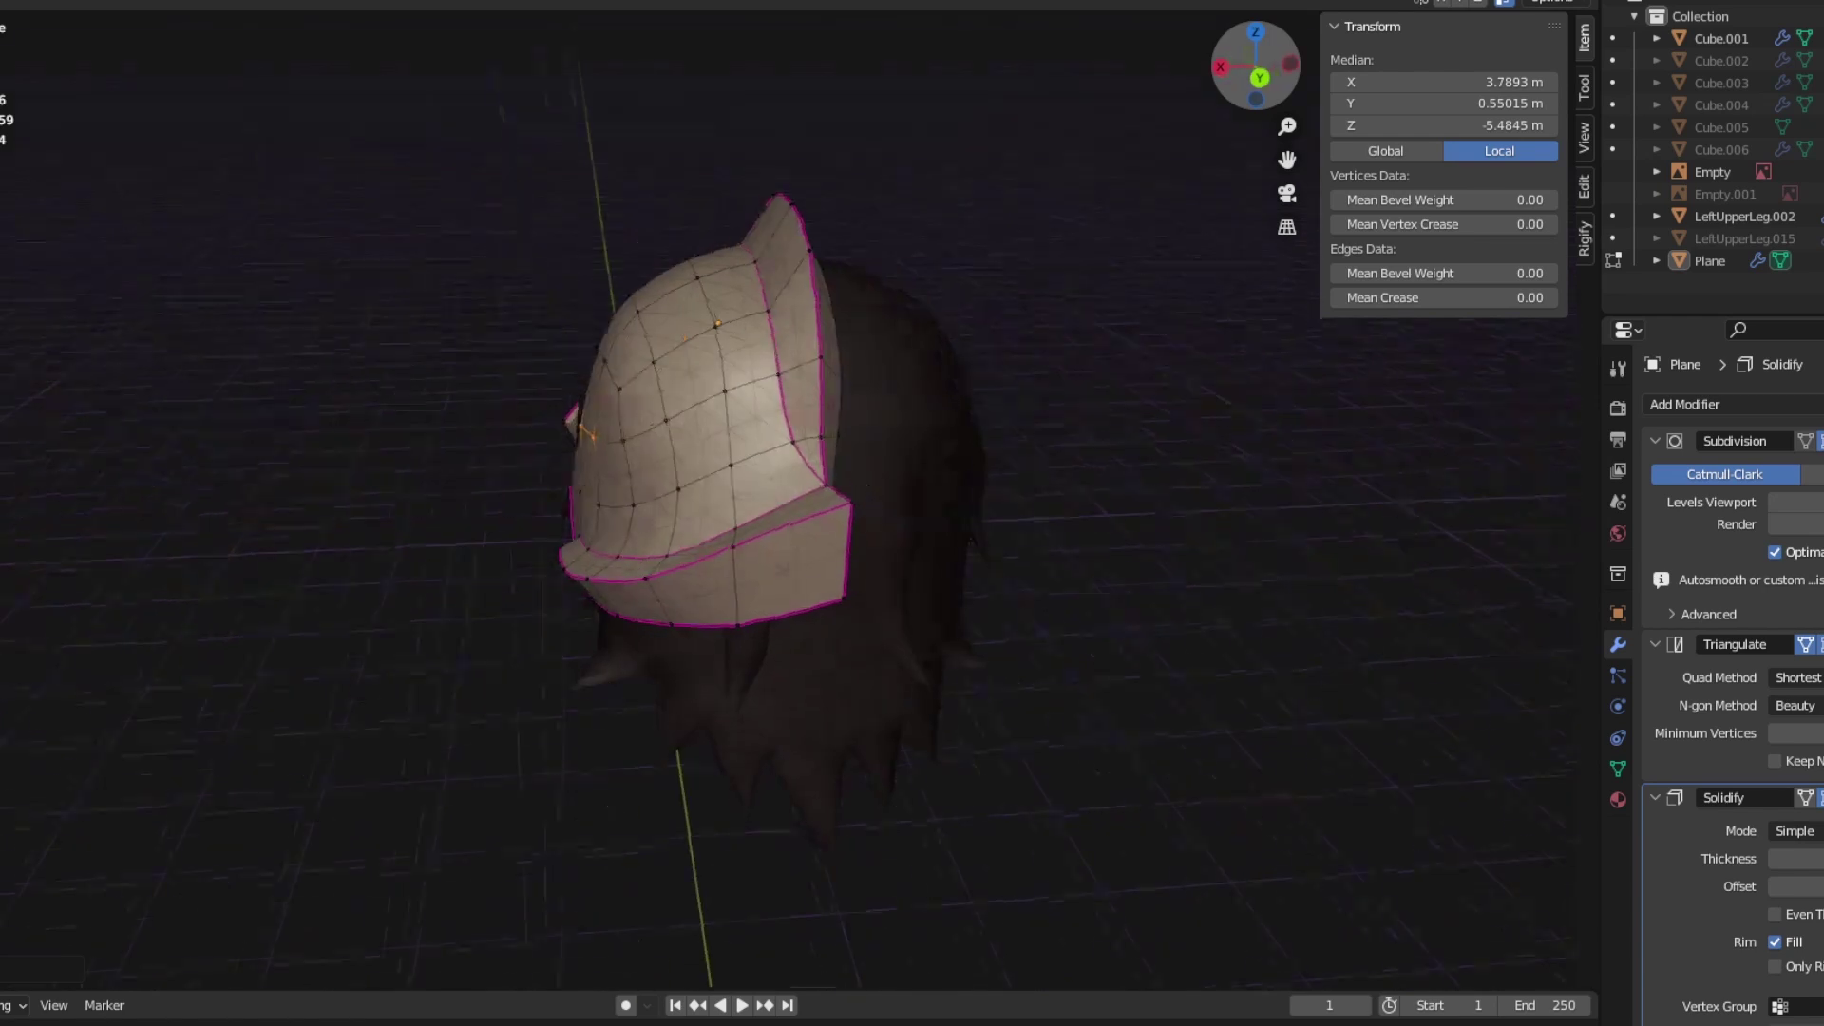
key(Tab)
key(Tab)
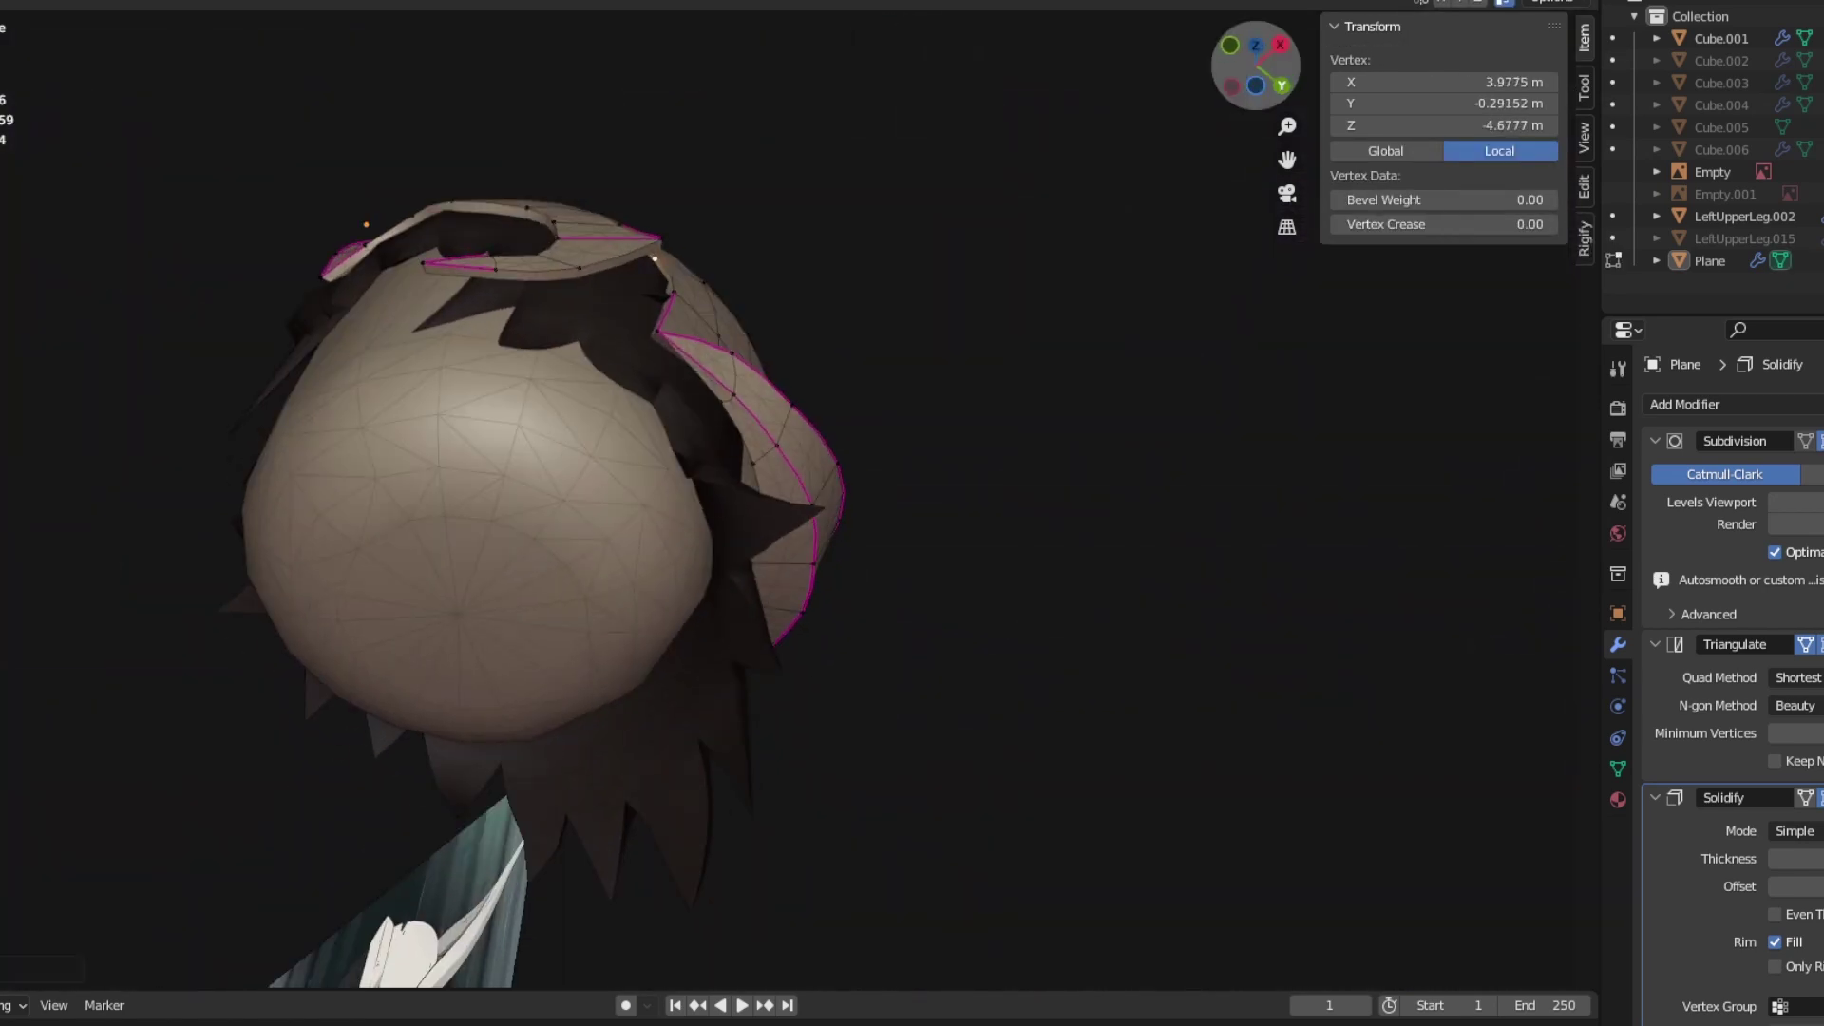
middle_drag(654, 257, 911, 447)
key(Tab)
key(Tab)
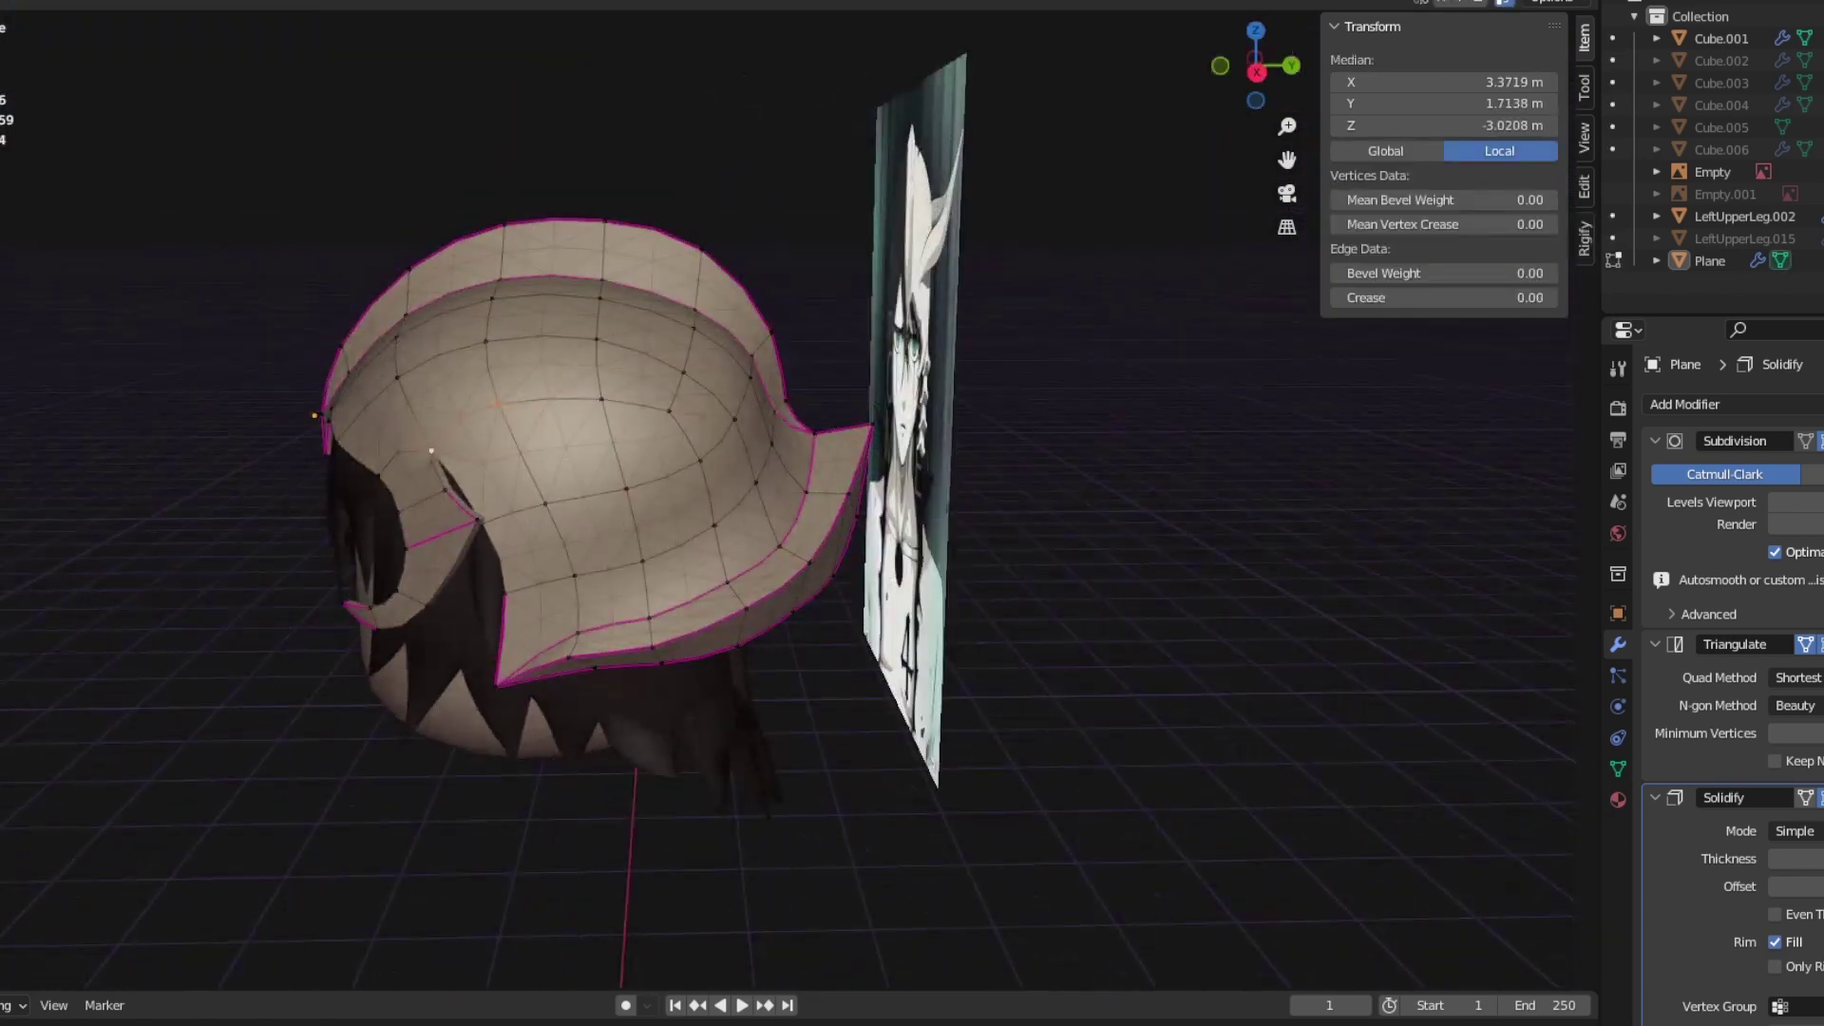
mouse_move(659, 444)
middle_down()
mouse_move(570, 446)
mouse_move(665, 447)
mouse_move(608, 456)
mouse_move(664, 466)
middle_up()
key(Tab)
key(Tab)
key(Tab)
mouse_move(1255, 64)
mouse_down()
mouse_move(1259, 43)
mouse_move(1225, 66)
mouse_up()
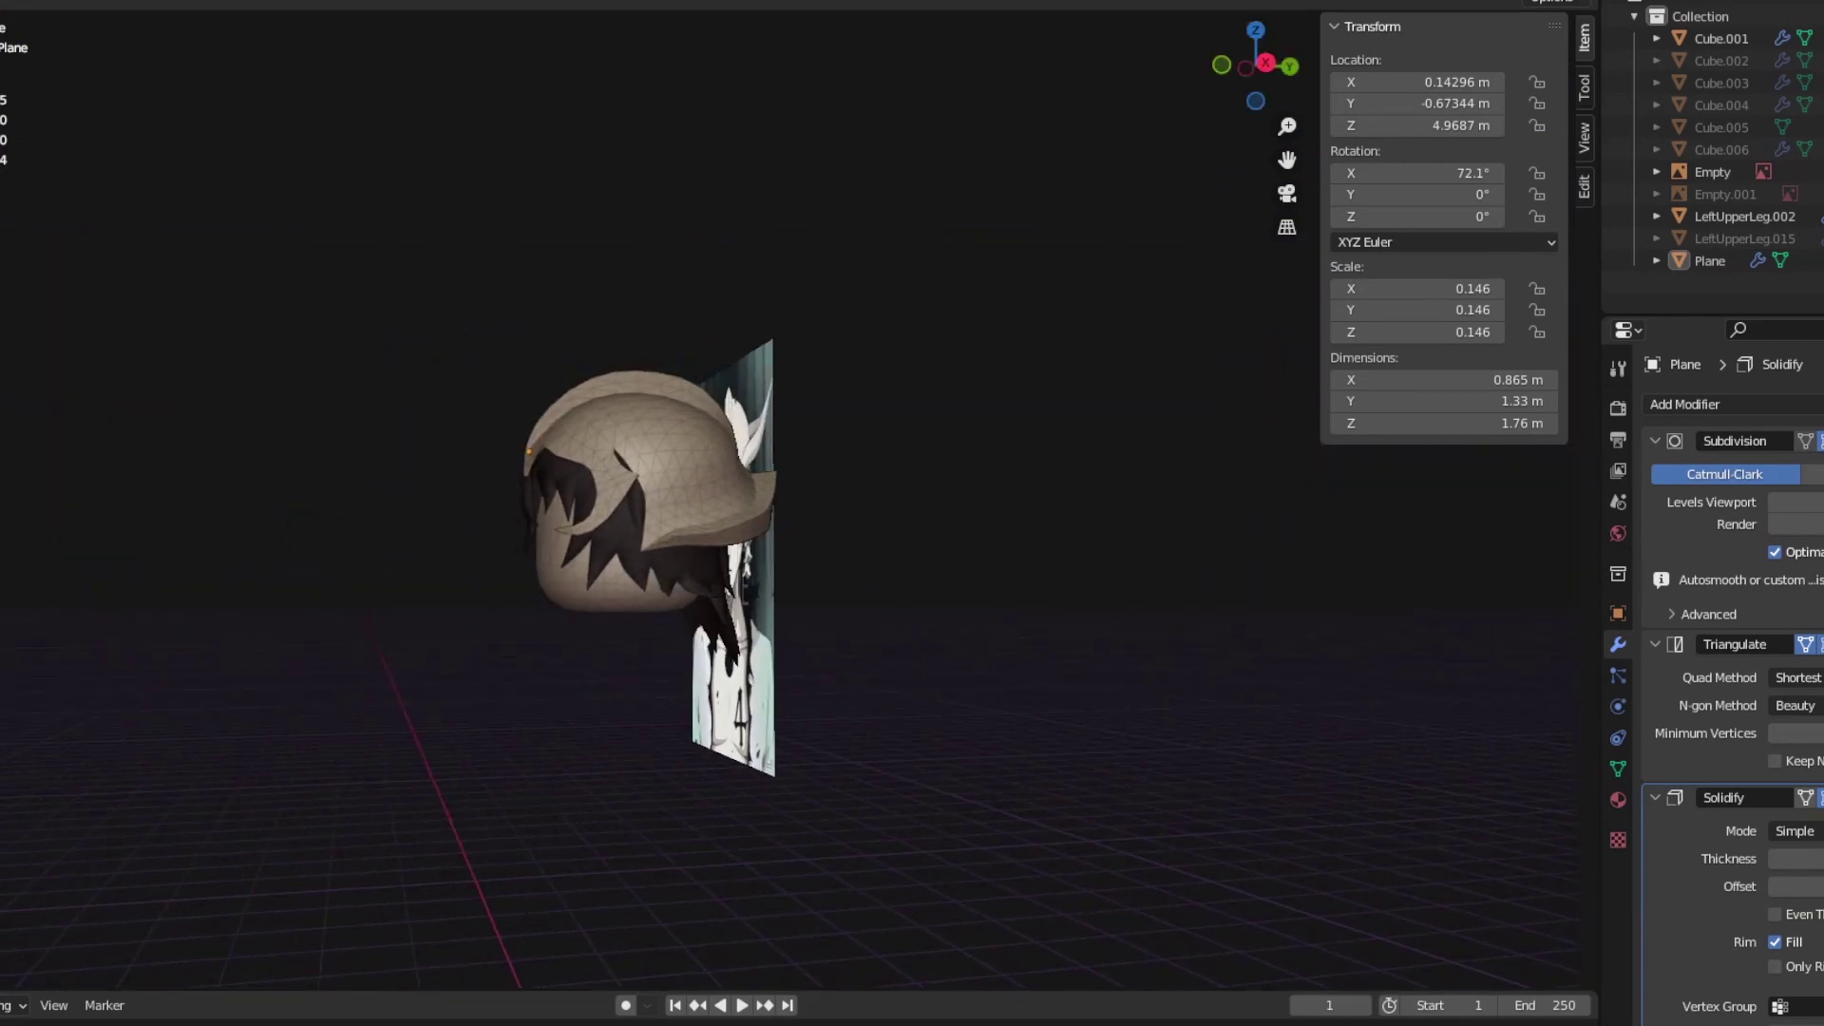
Step: Reposition the crest's outer-edge vertices in side view to smooth its rear contour down to the flange
key(KP_3)
key(Tab)
scroll(712, 428, up, 5)
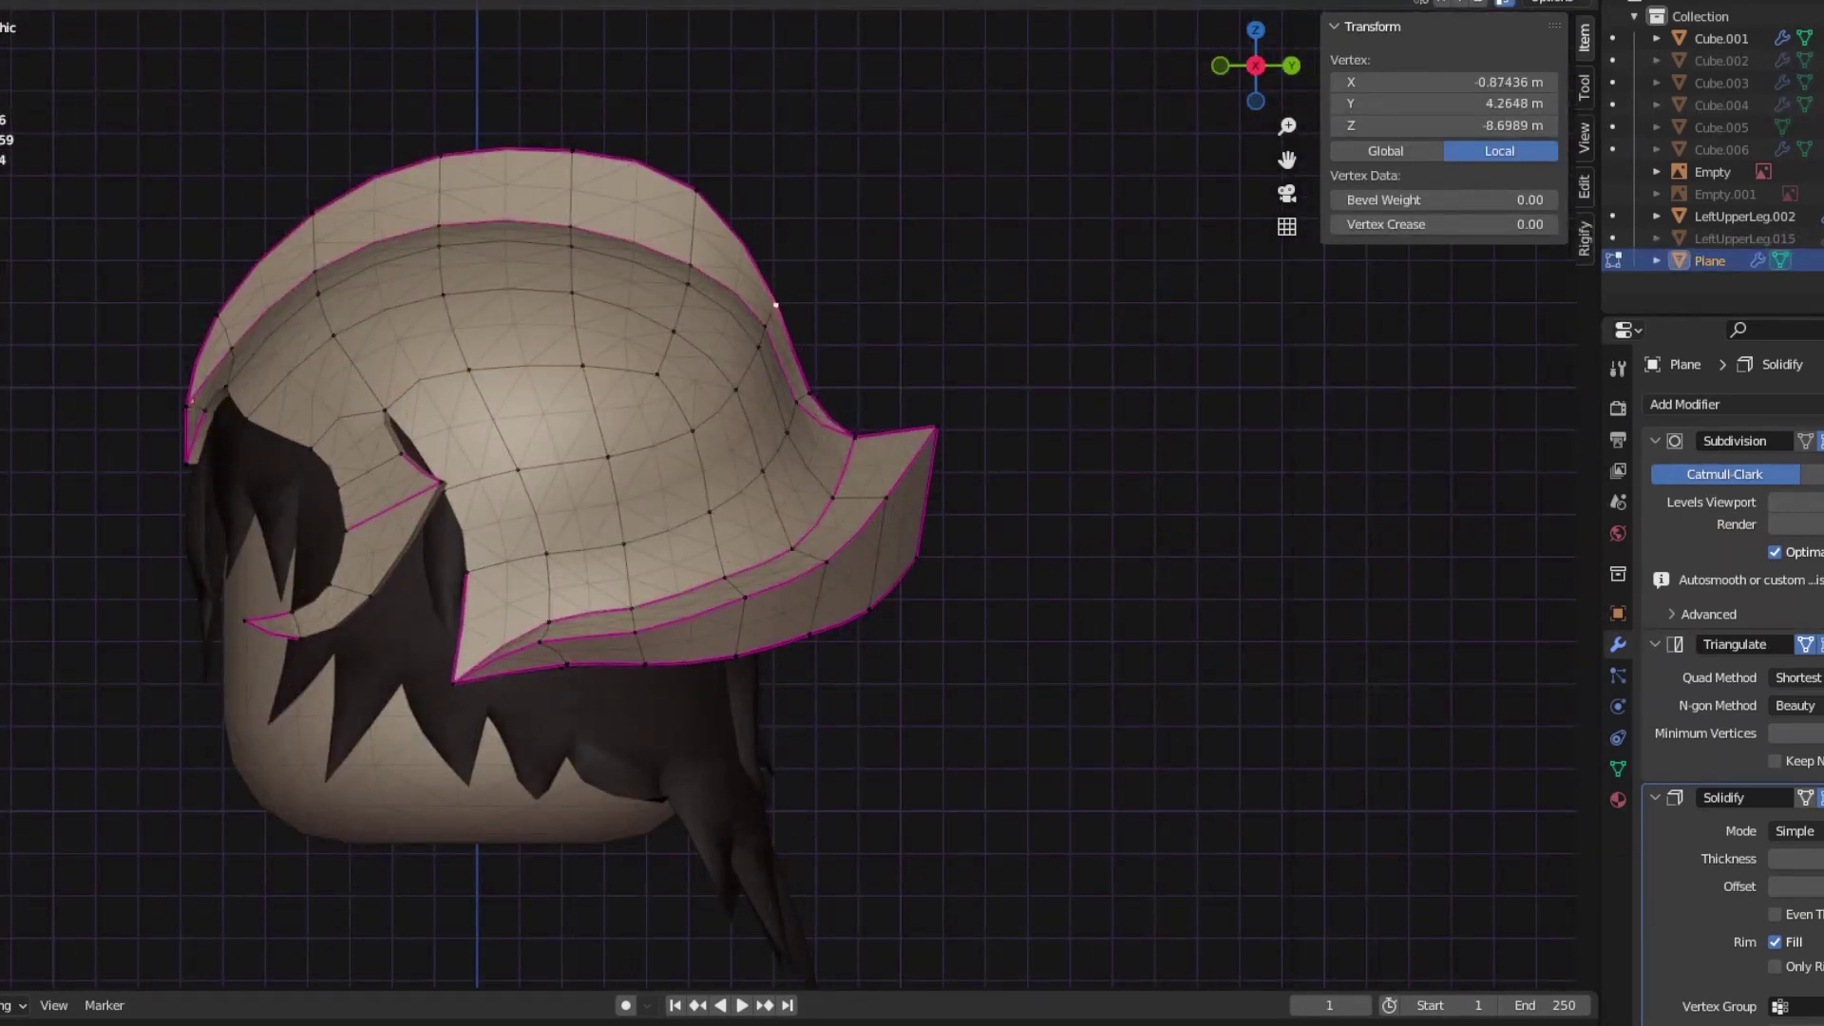
key(Tab)
key(Tab)
key(Tab)
key(Tab)
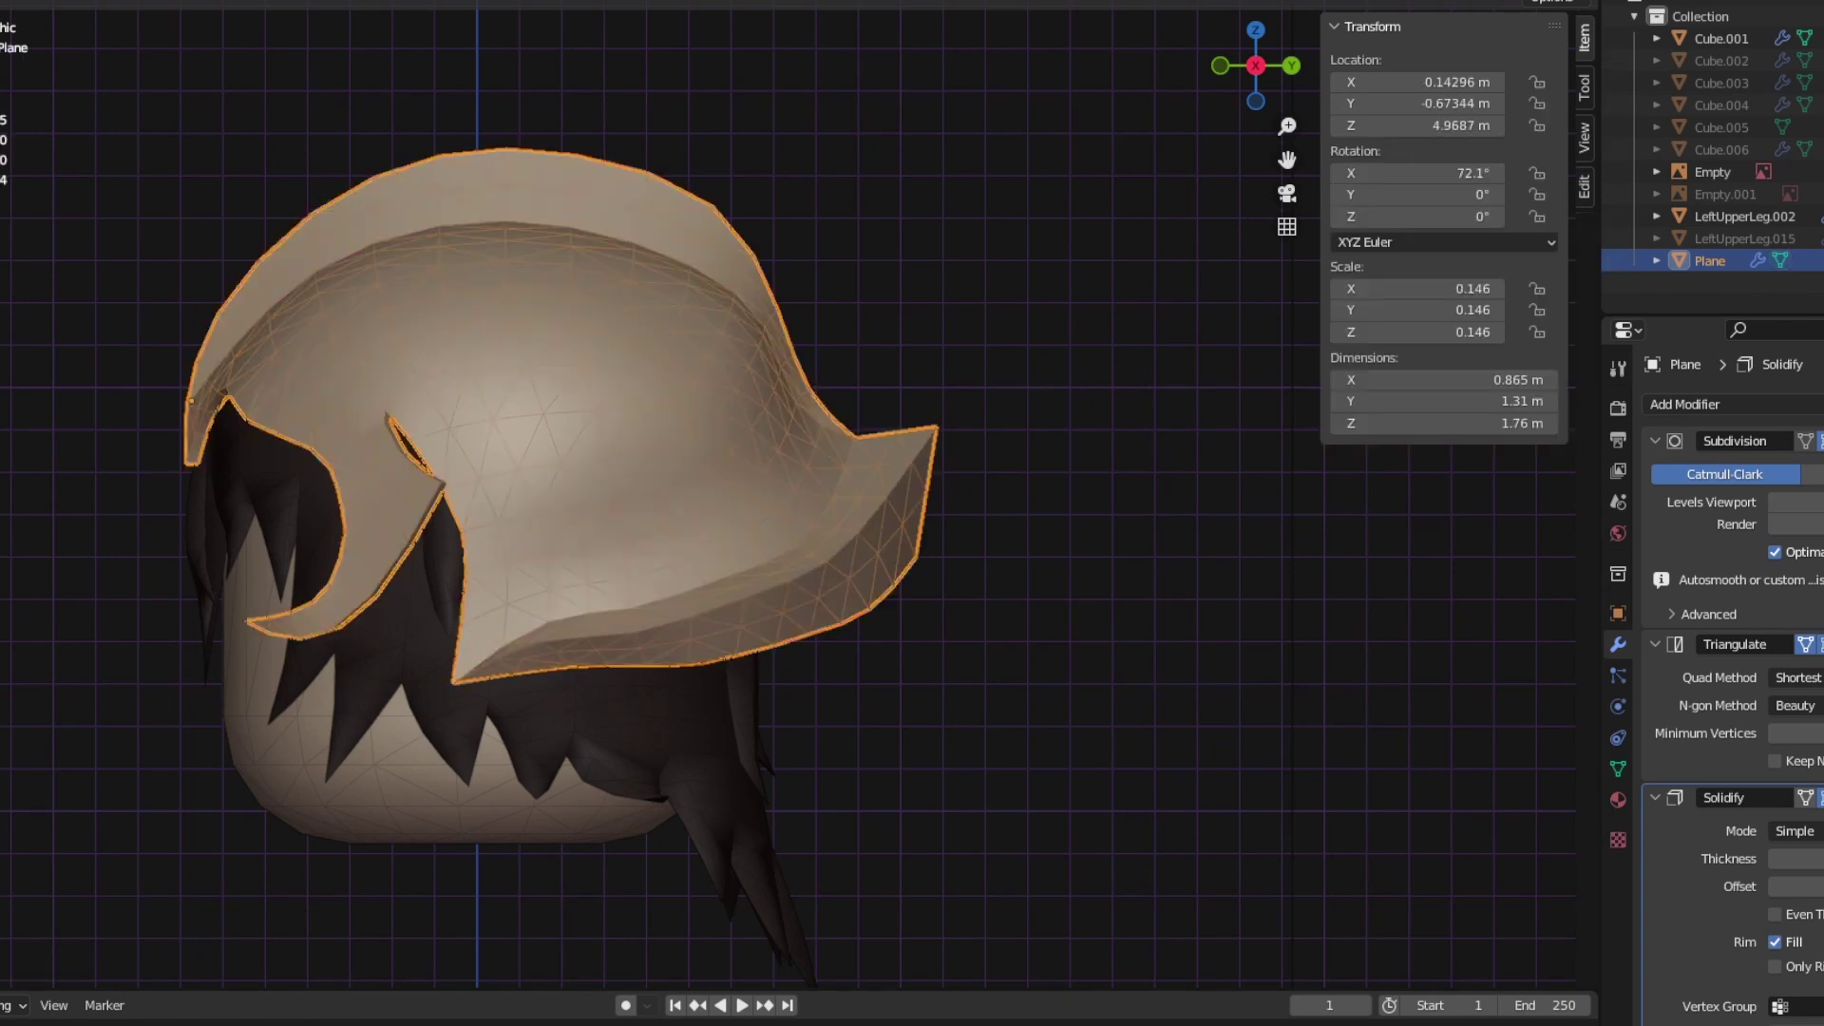
click(578, 154)
key(Tab)
key(Tab)
key(Tab)
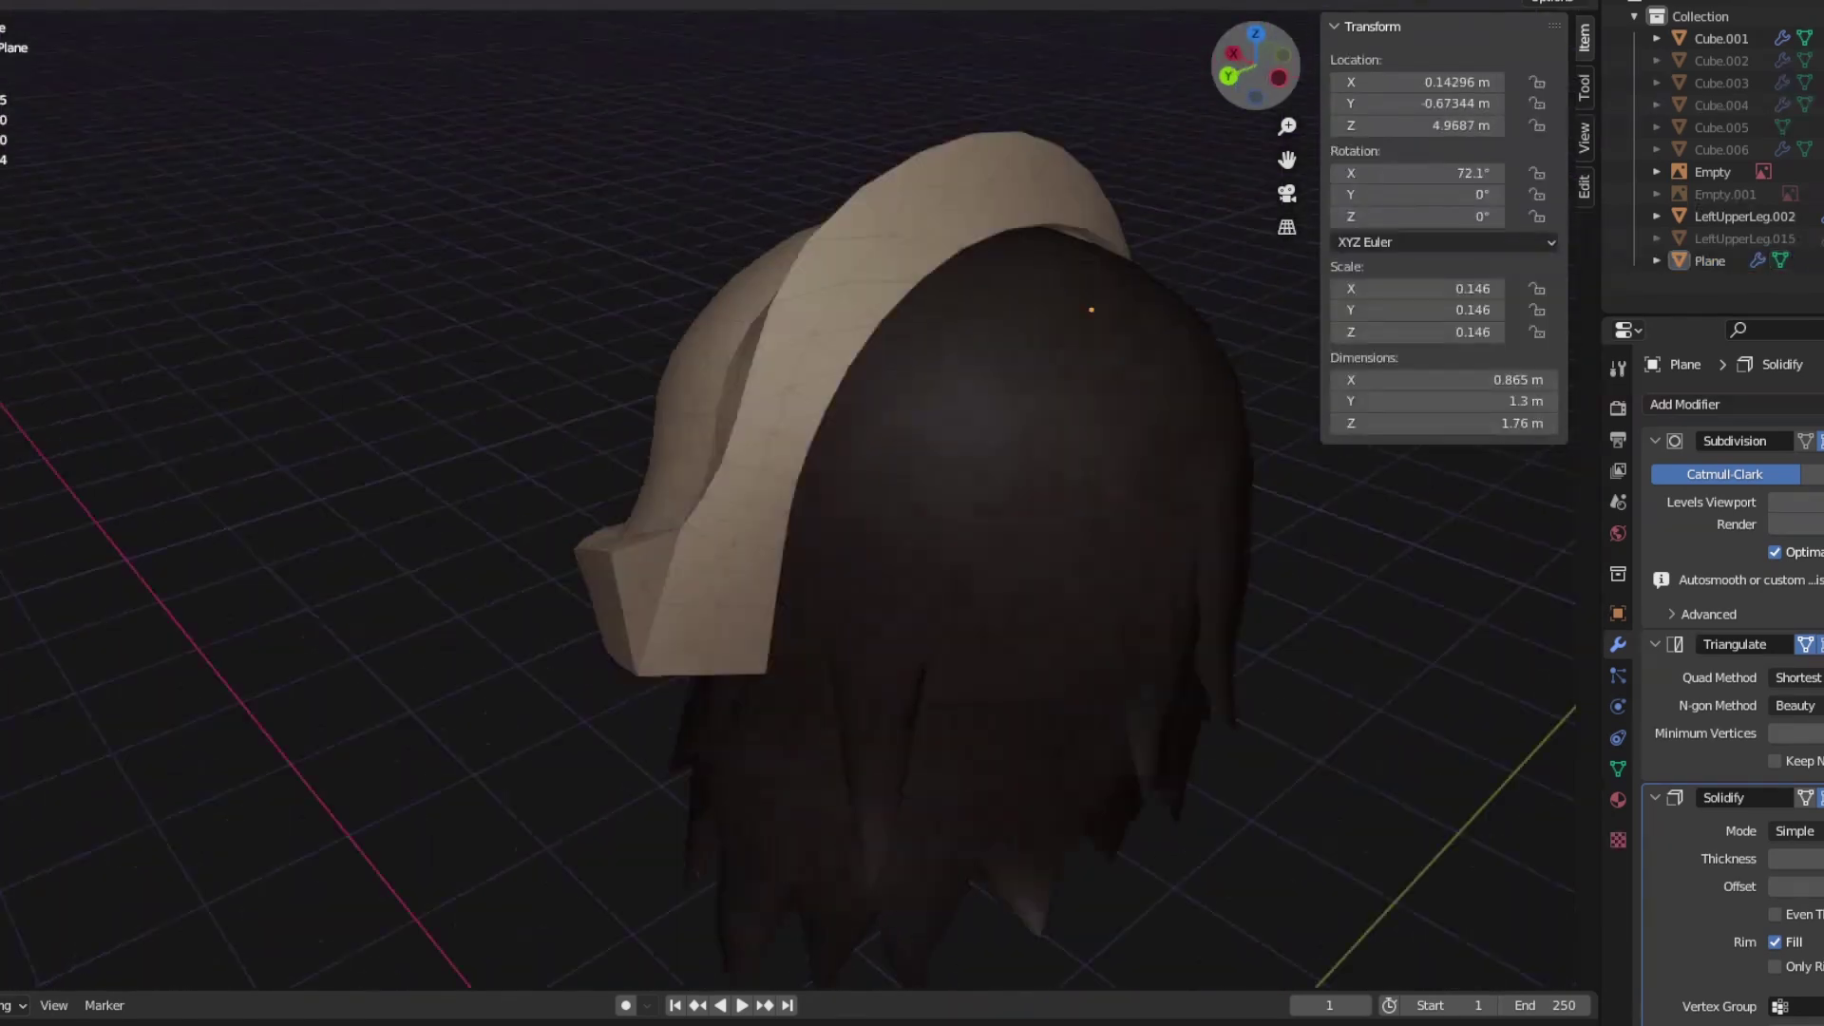
Step: Adjust the corner vertices at the flange's pointed rear tip, working from above and below
key(Tab)
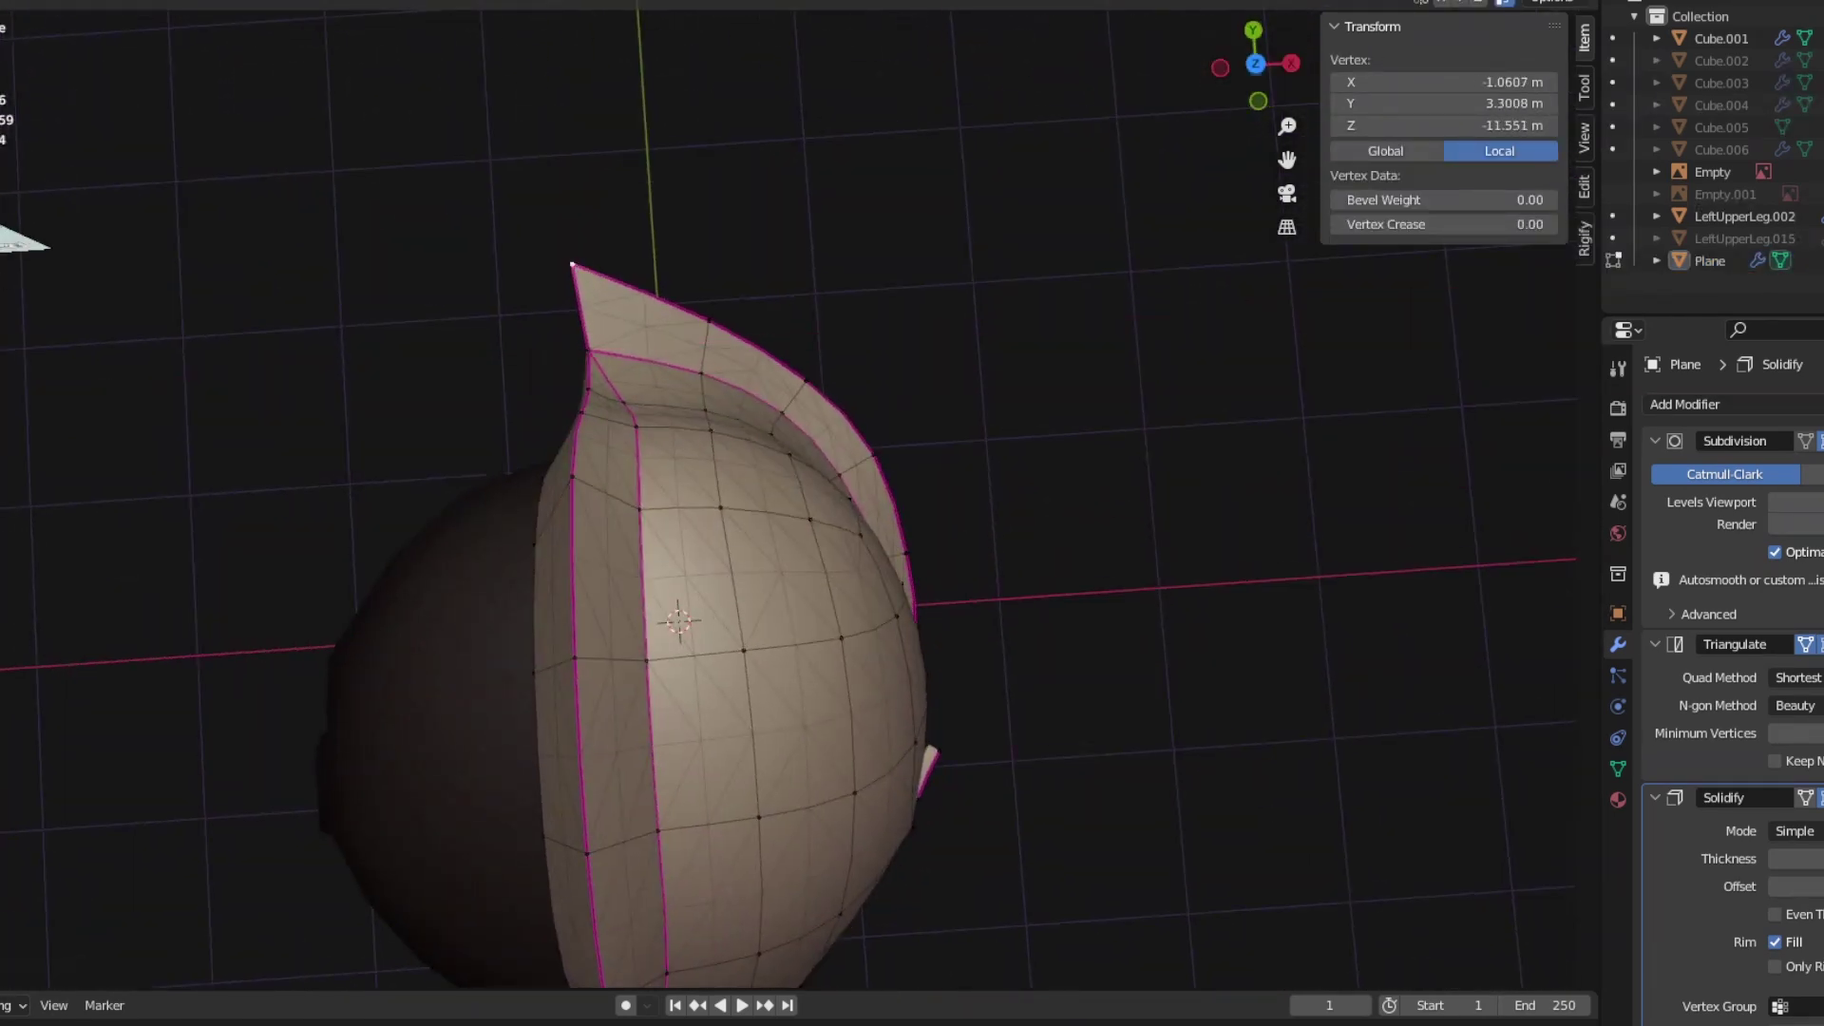
key(Tab)
key(Tab)
click(827, 326)
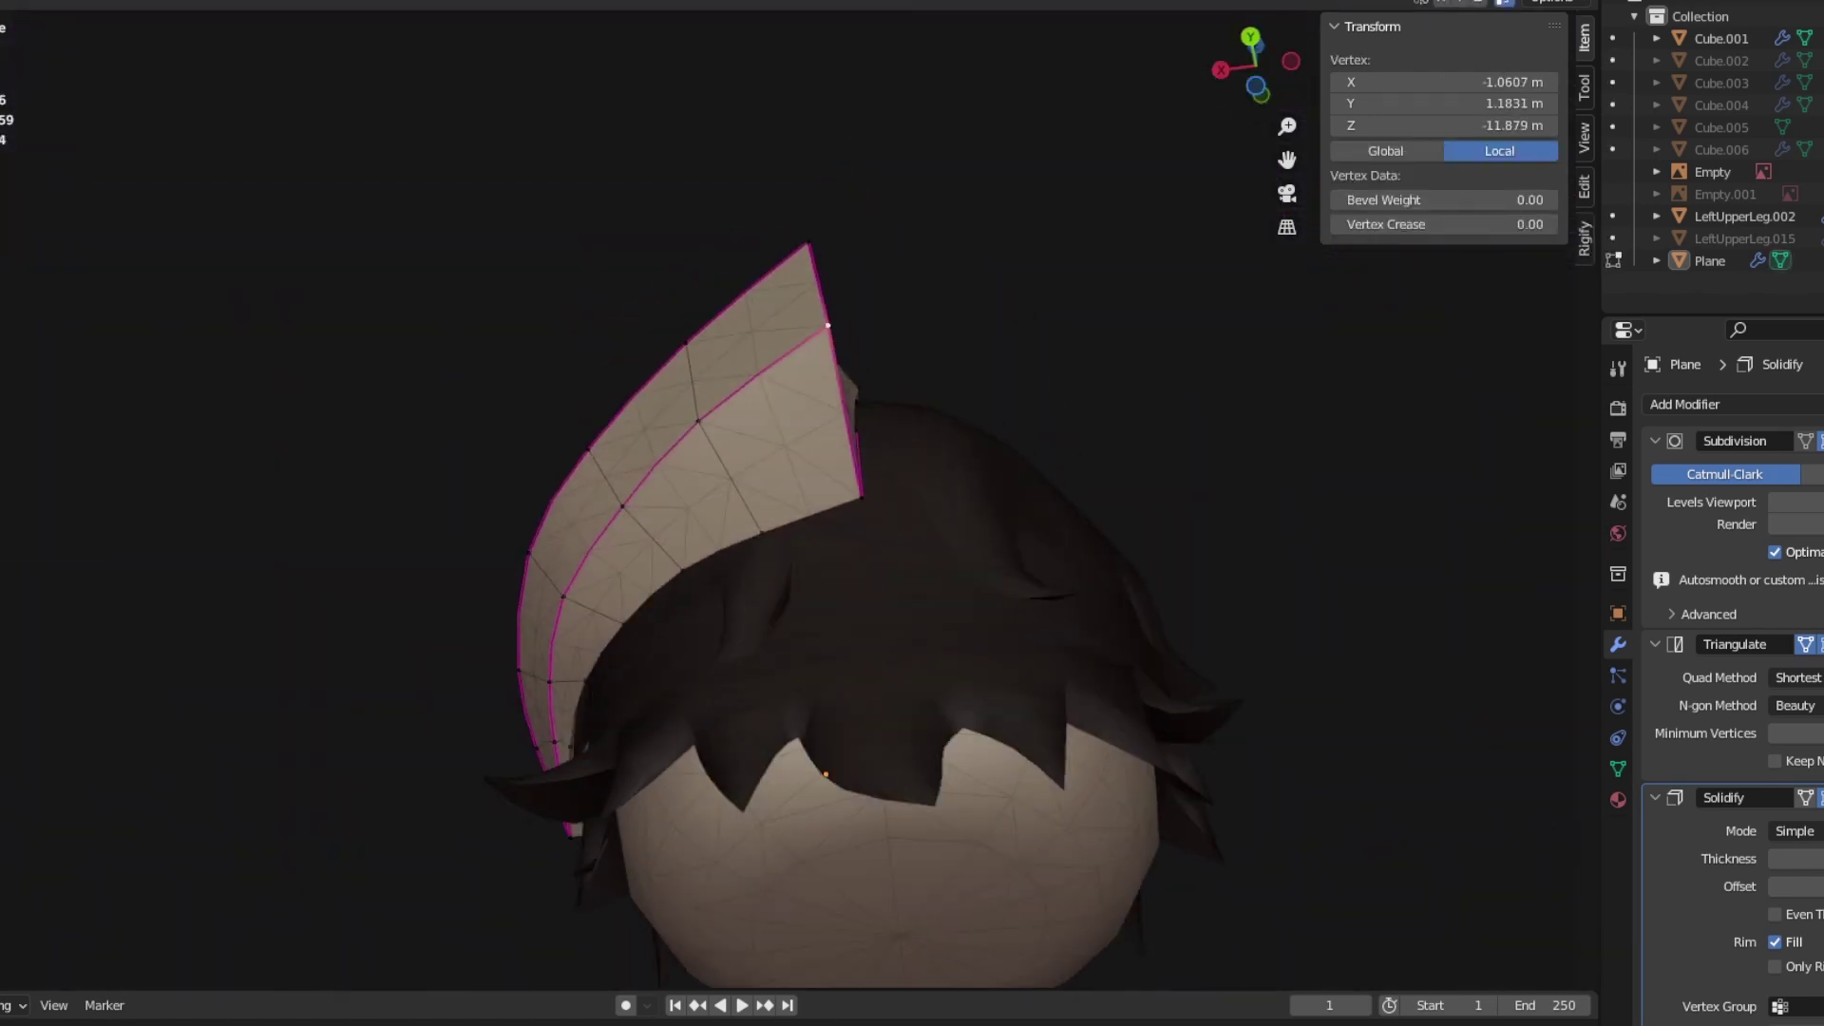